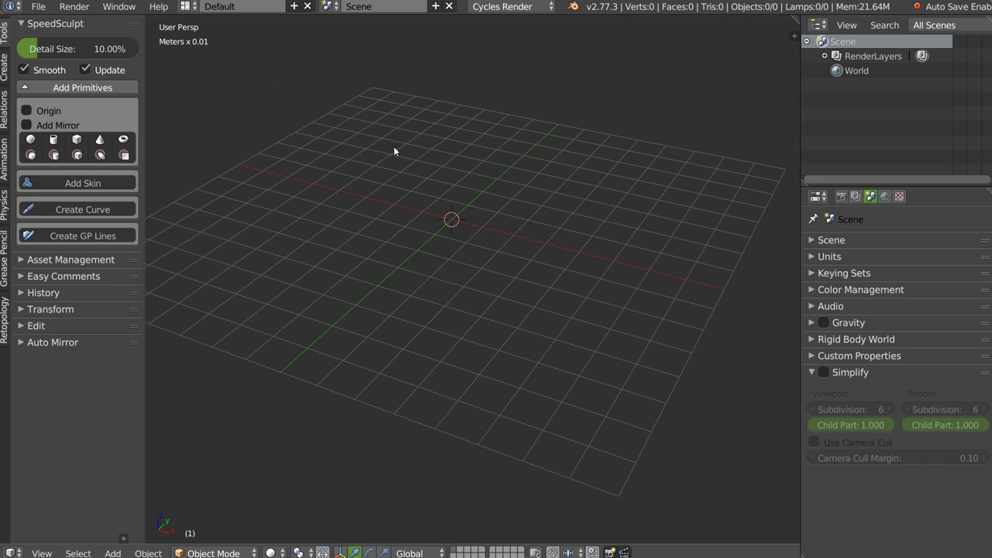
- With SpeedSculpt's Origin option ticked, add an icosphere at the scene centre
middle_drag(310, 403, 403, 330)
mouse_move(467, 284)
middle_down()
mouse_move(387, 244)
mouse_move(445, 287)
mouse_move(246, 51)
middle_up()
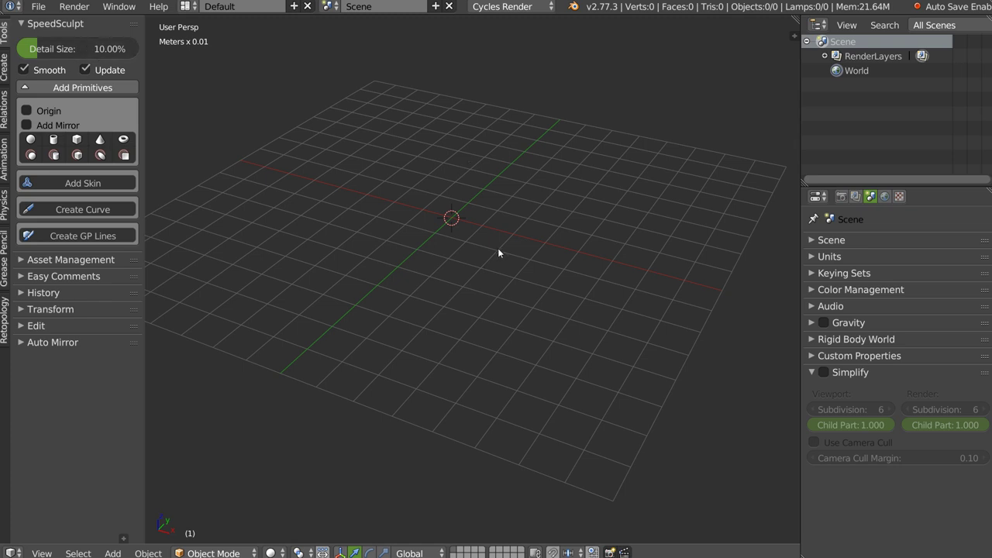
scroll(462, 230, down, 1)
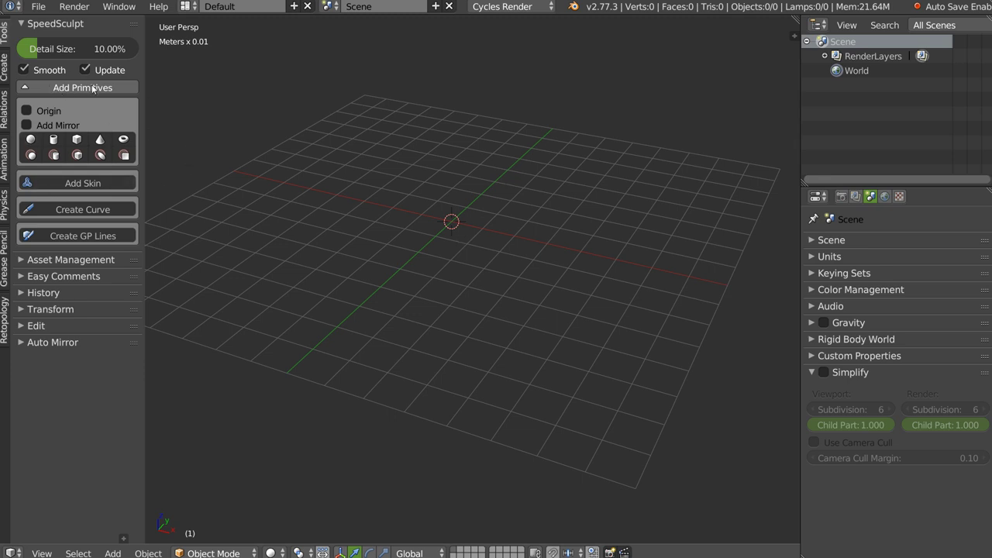
click(26, 112)
click(30, 138)
middle_drag(455, 189, 457, 182)
scroll(455, 180, up, 3)
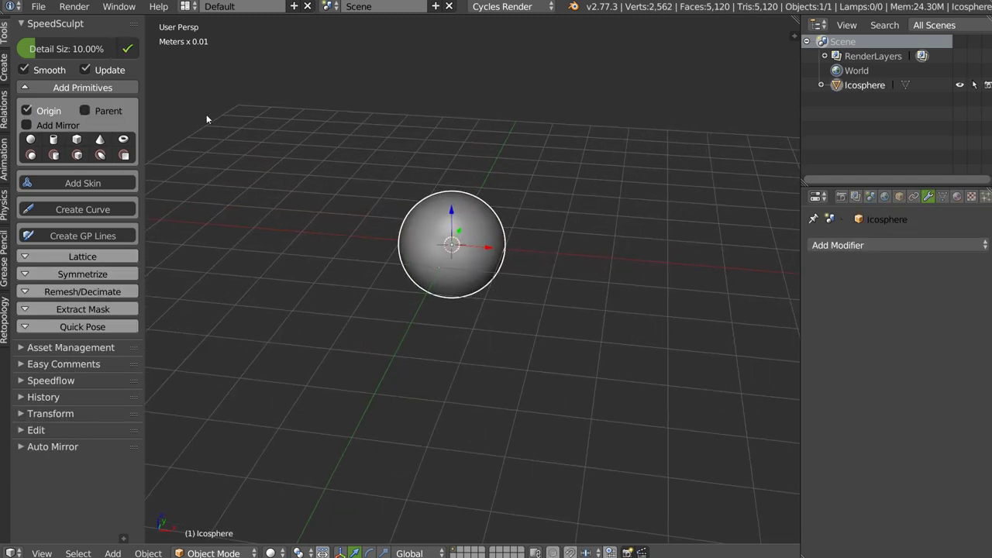
- Add a second icosphere beside the first, delete it, and select the remaining sphere
click(30, 139)
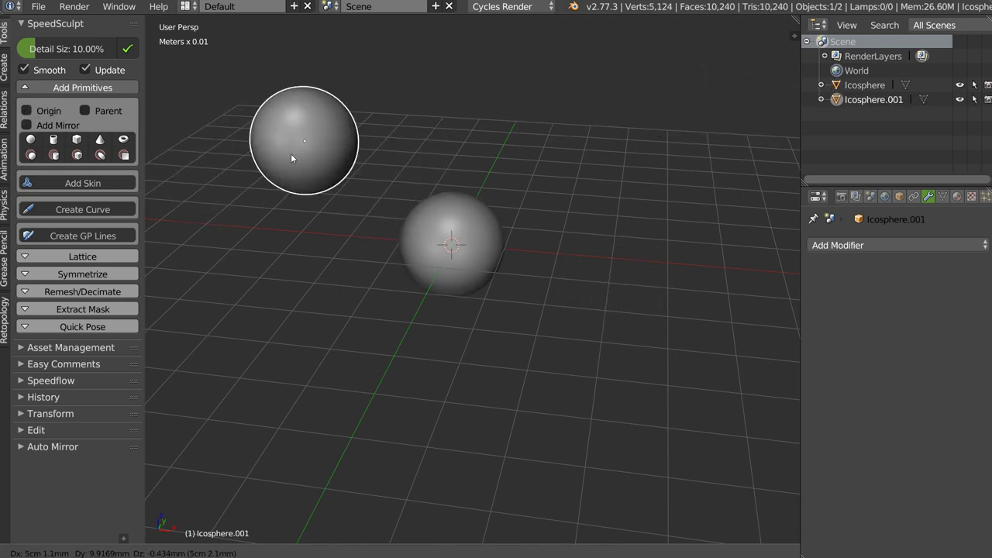
click(354, 254)
key(x)
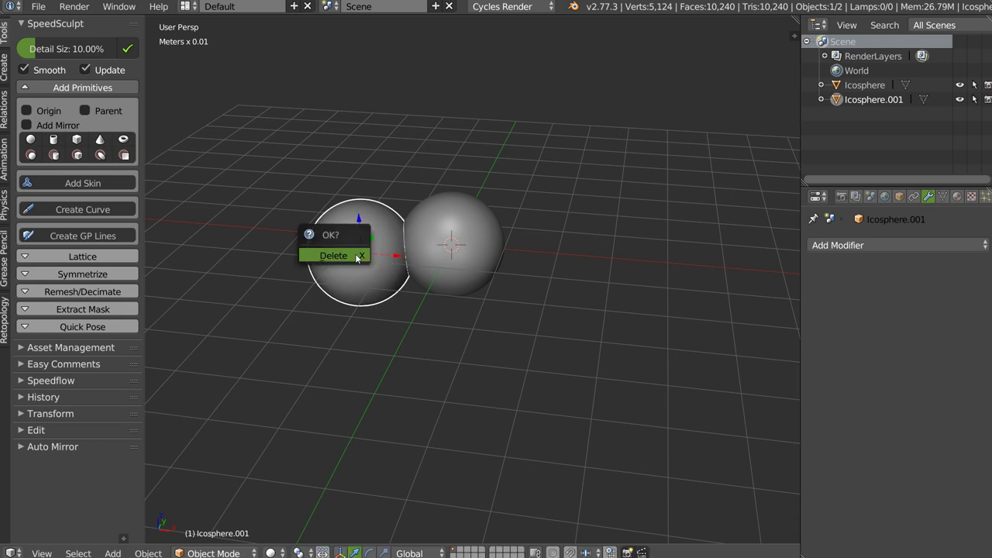
click(353, 255)
right_click(456, 260)
- Display the icosphere as a wireframe
key(z)
click(565, 249)
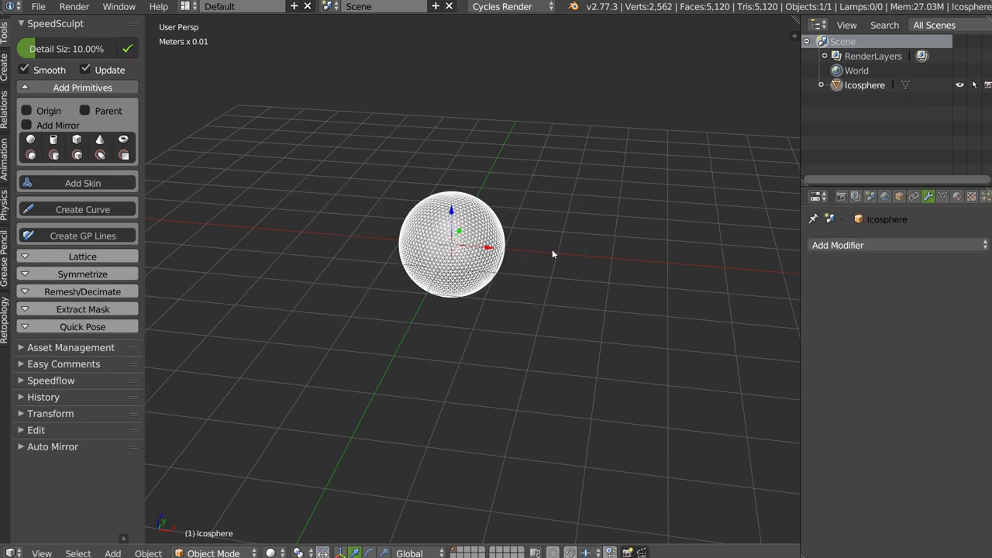
scroll(534, 236, up, 3)
scroll(496, 221, up, 3)
middle_drag(496, 221, 467, 247)
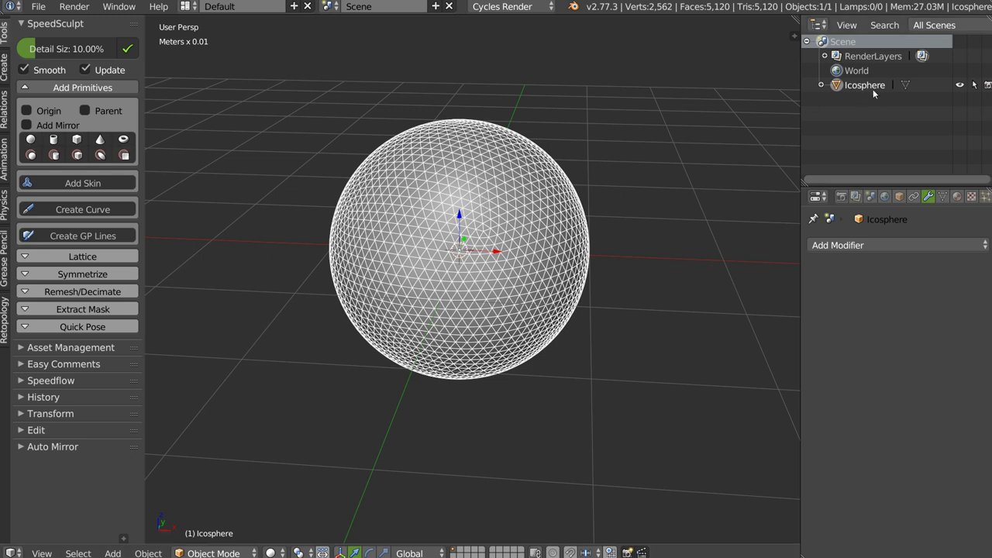
- Remesh the sphere with SpeedSculpt at a detail size of 20
click(62, 47)
text(20)
key(Return)
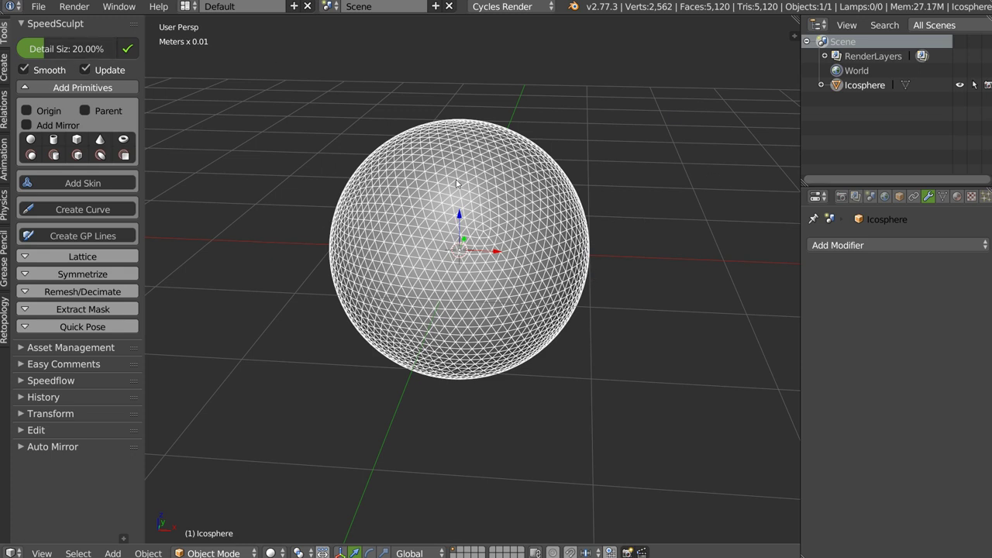
click(129, 50)
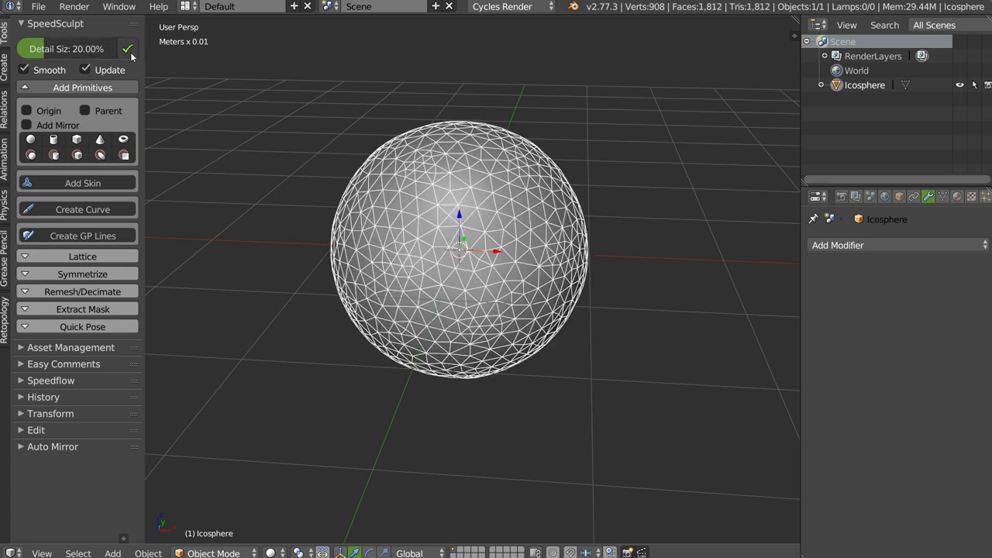
mouse_move(505, 208)
middle_down()
mouse_move(415, 196)
mouse_move(480, 200)
middle_up()
- Remesh the sphere again at the finer detail size of 10
click(75, 51)
text(10)
key(Return)
click(128, 49)
middle_drag(459, 186, 436, 222)
- Switch the sphere into Sculpt Mode
key(Tab)
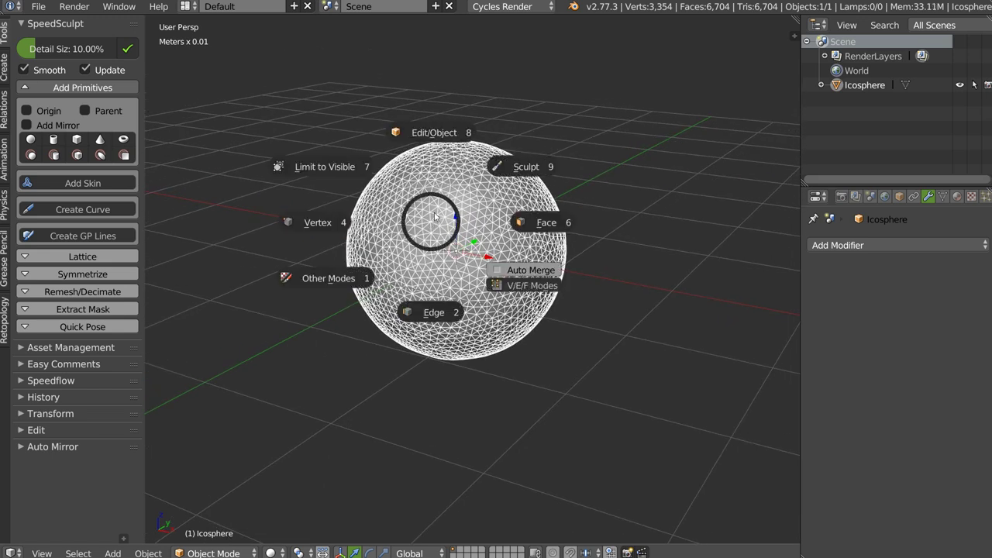
click(521, 167)
key(w)
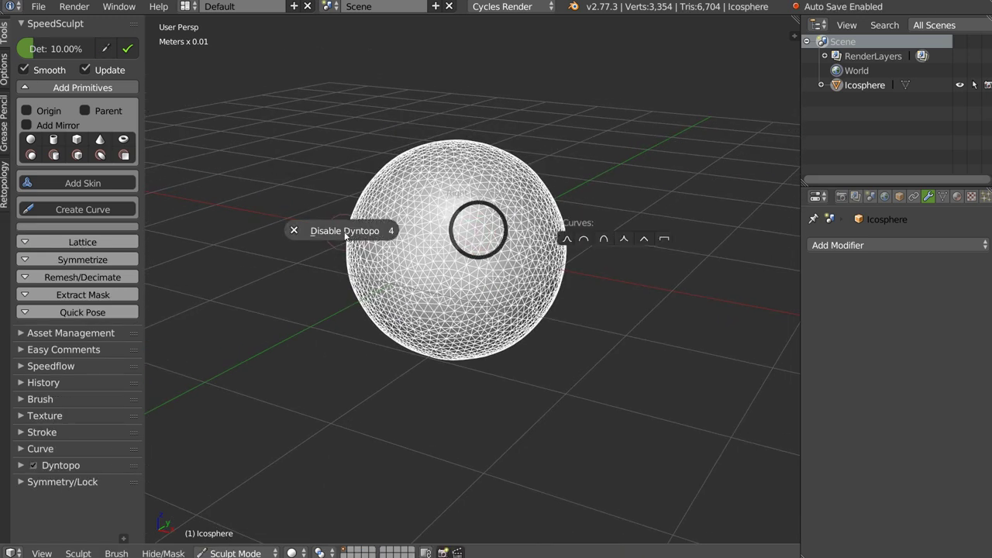
key(Escape)
key(w)
key(w)
key(Escape)
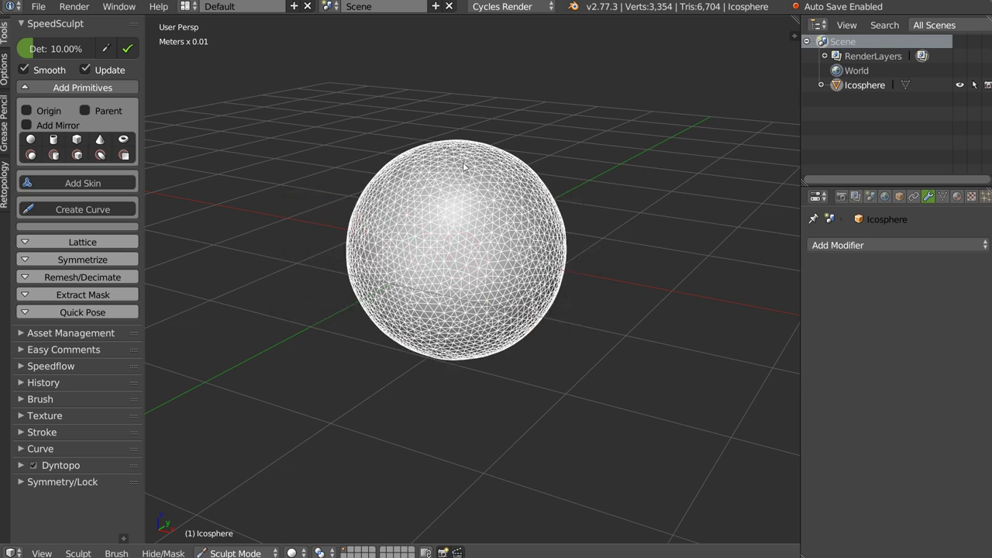
- Set the sculpt detail size to 20 and apply Detail Flood Fill
key(q)
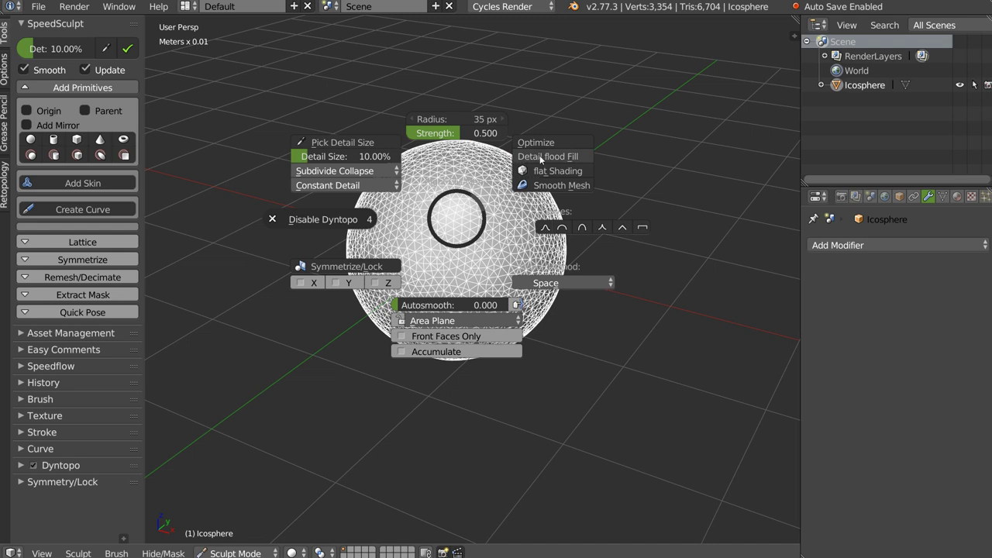
click(359, 155)
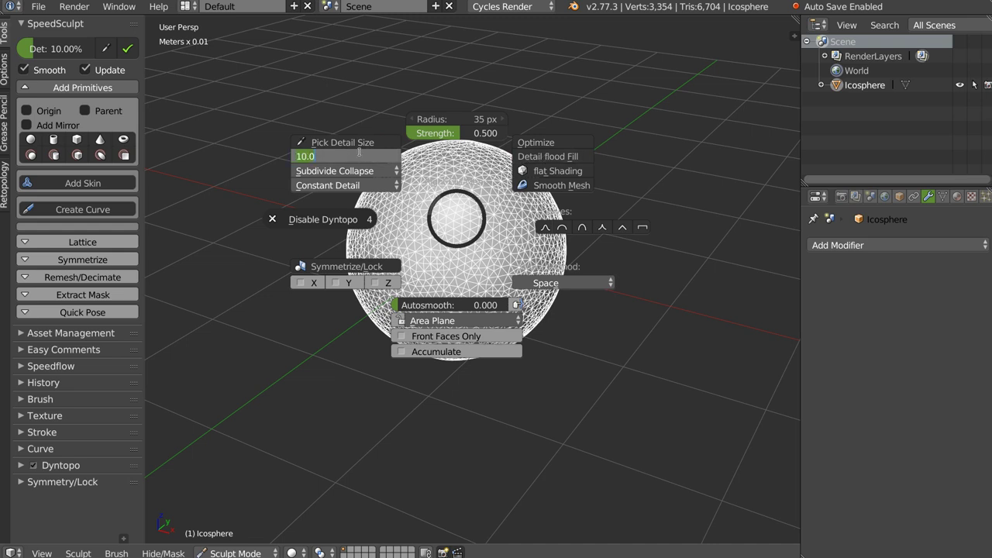
text(20)
key(Return)
key(q)
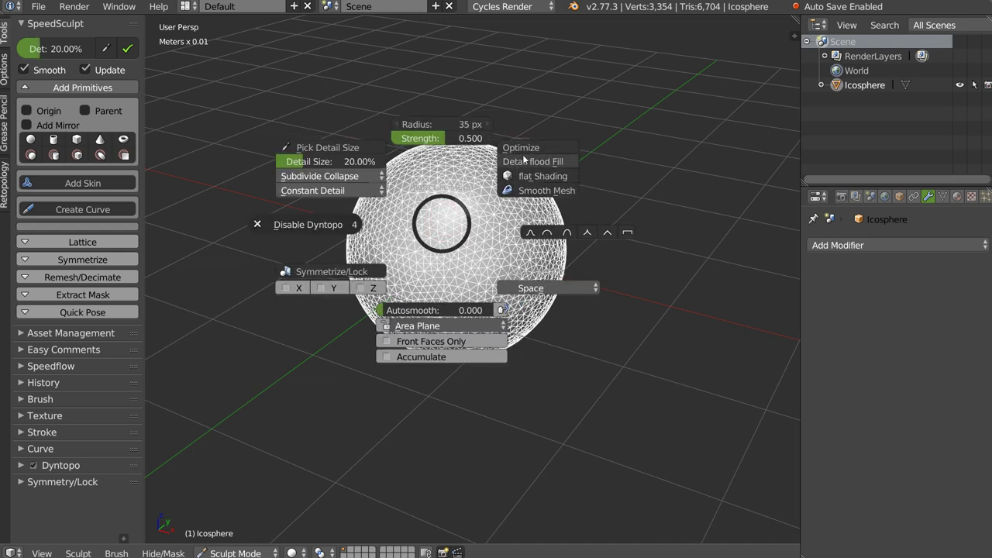
click(523, 160)
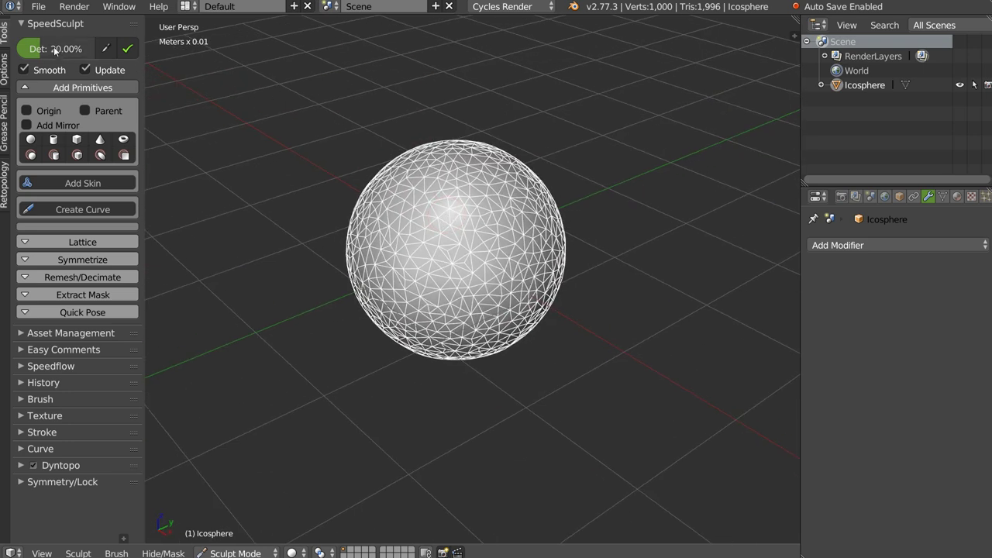
- Back in Object Mode, remesh the sphere at detail size 10
key(ctrl+Tab)
mouse_move(436, 239)
middle_down()
mouse_move(392, 238)
mouse_move(460, 106)
middle_up()
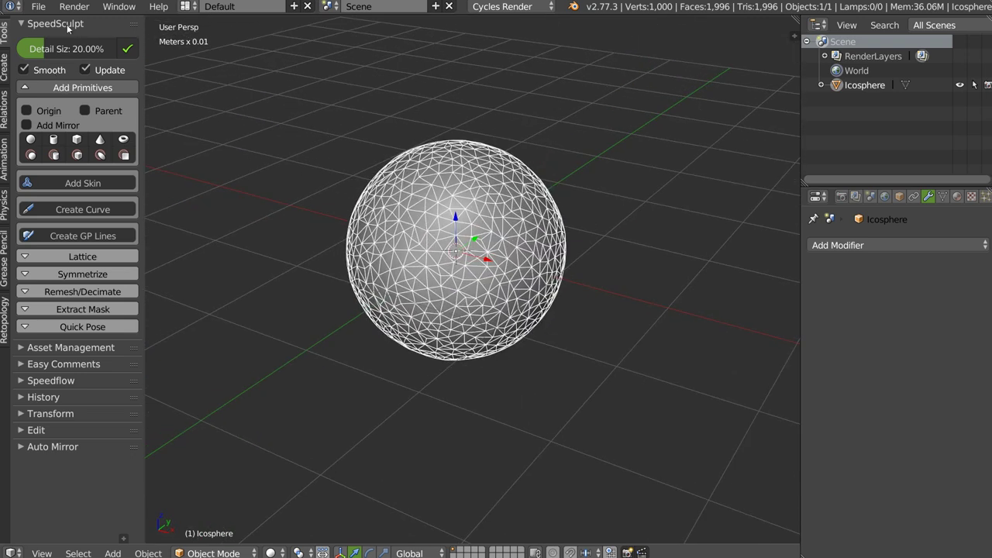
click(92, 48)
text(10)
key(Return)
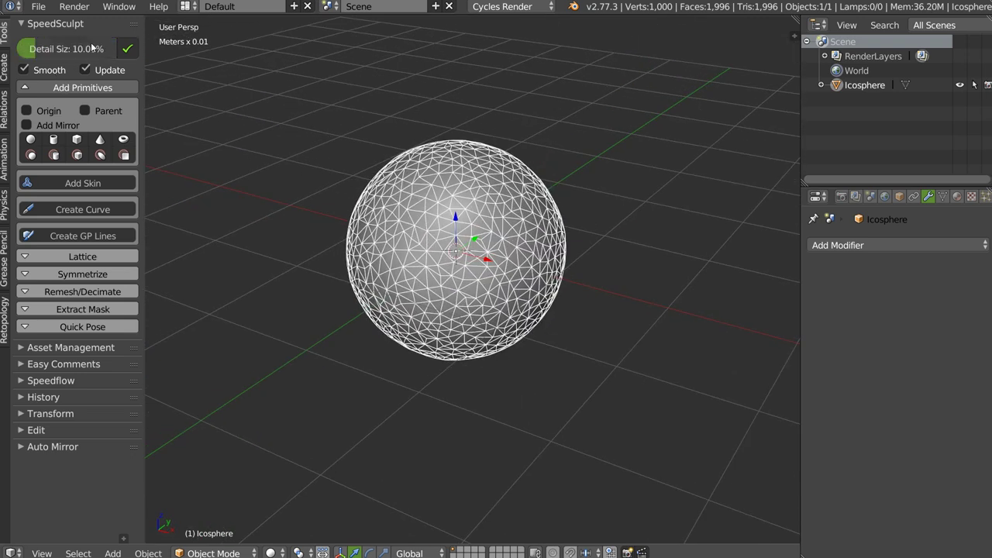
click(127, 49)
middle_drag(475, 220, 455, 217)
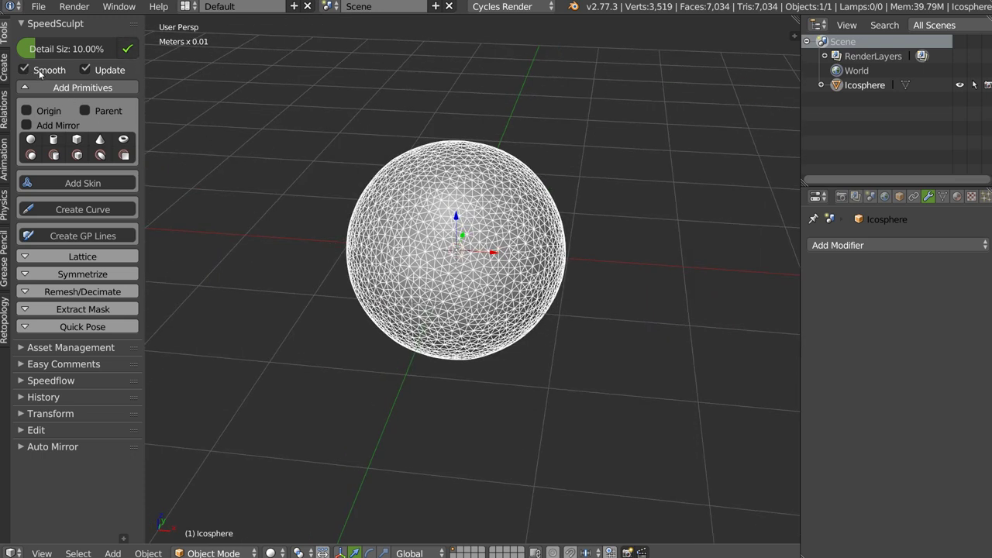
- Enter Sculpt Mode briefly, then return to Object Mode
key(Tab)
click(529, 196)
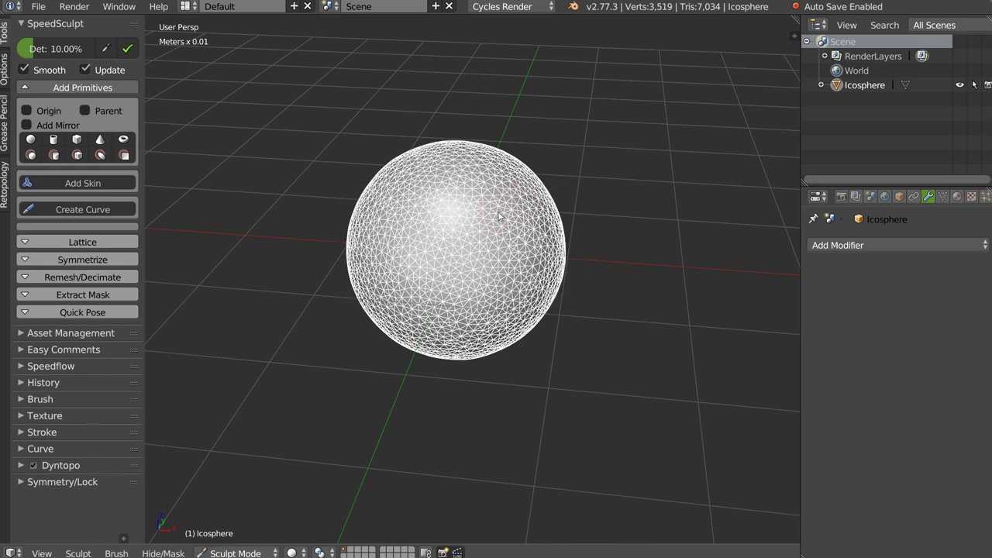
key(w)
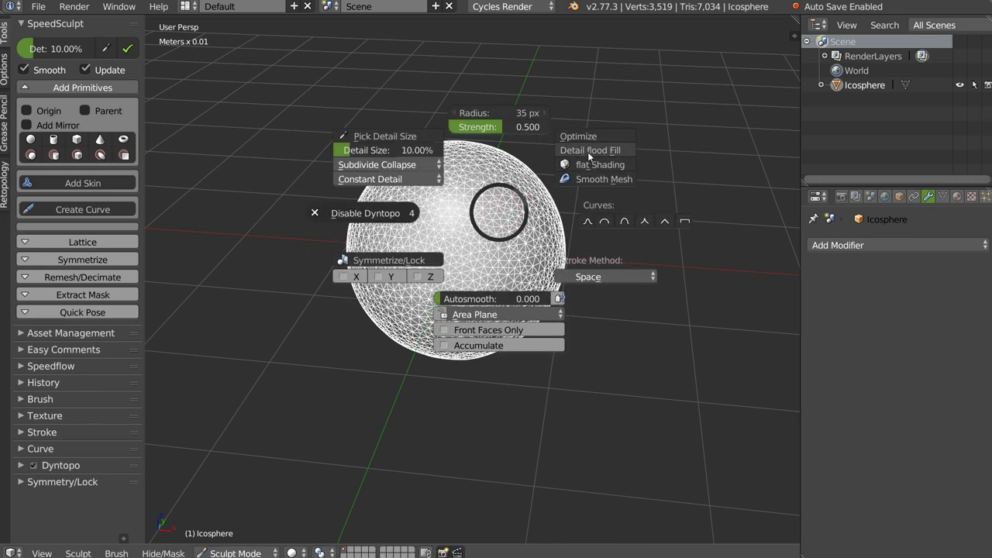
click(588, 152)
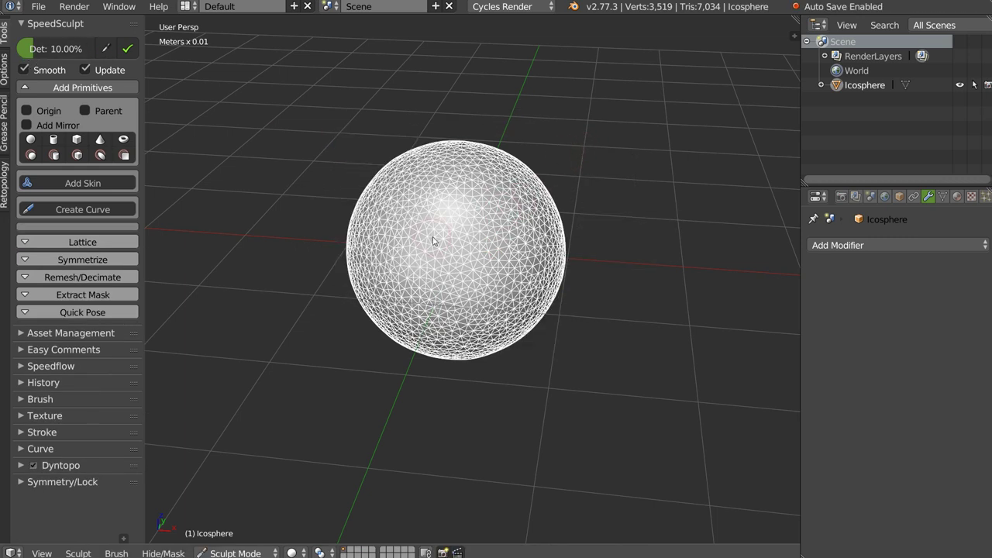
middle_drag(442, 221, 443, 263)
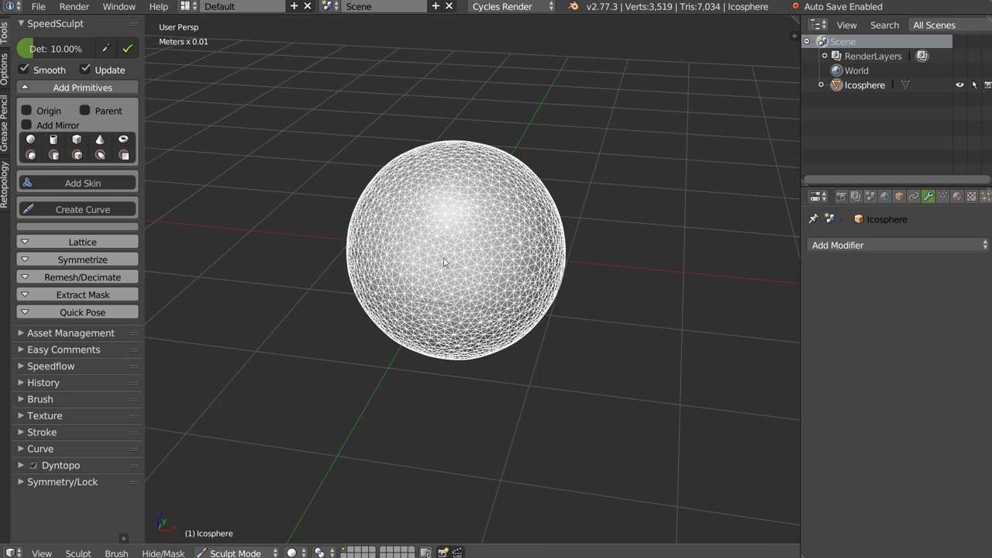
key(Tab)
- Restore solid shading and duplicate the sphere up and to the right
key(z)
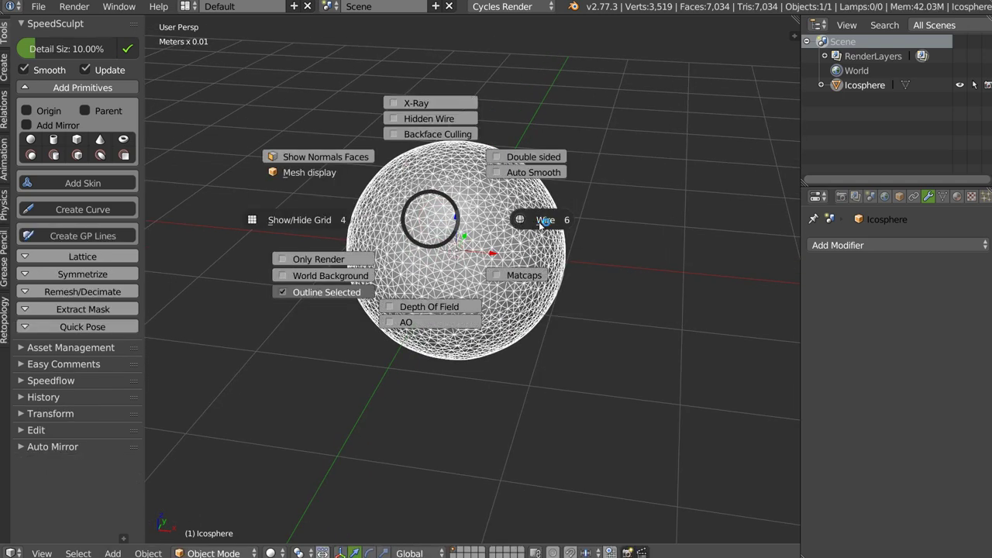
click(540, 223)
middle_drag(401, 198, 459, 211)
key(shift+d)
click(544, 161)
shift+click(440, 223)
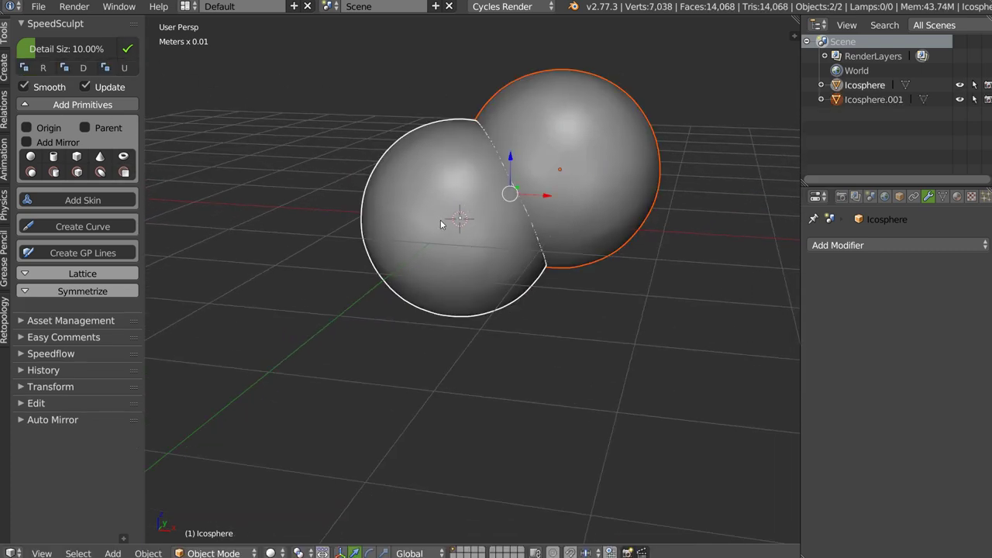
- Show both spheres as wireframes and set the detail size to 20
key(z)
click(496, 219)
scroll(496, 217, down, 3)
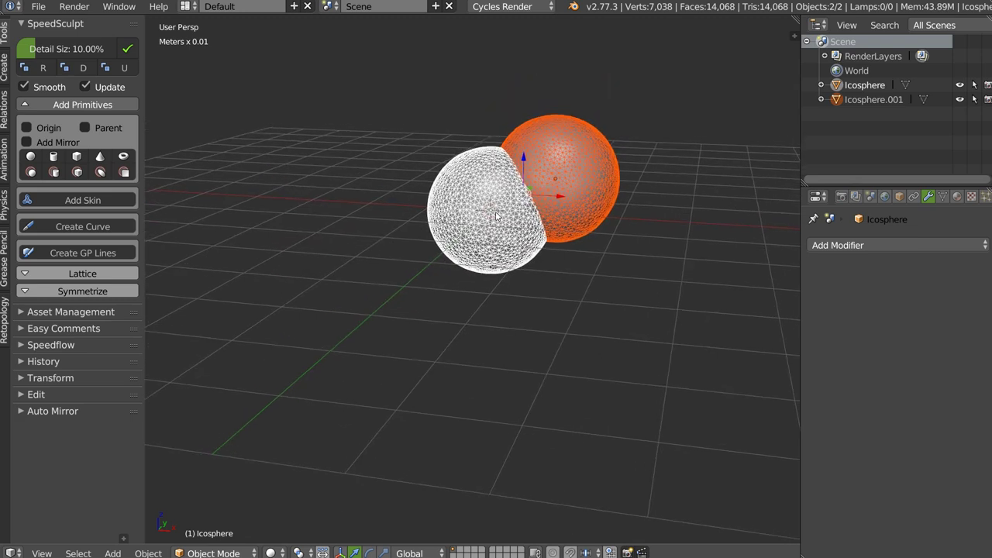
scroll(496, 217, up, 2)
click(47, 48)
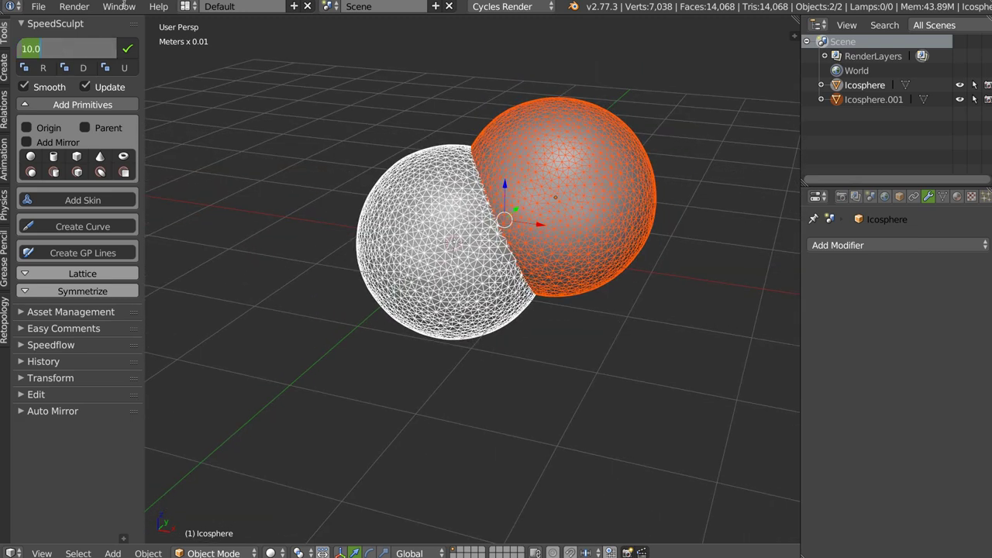
text(20)
key(Return)
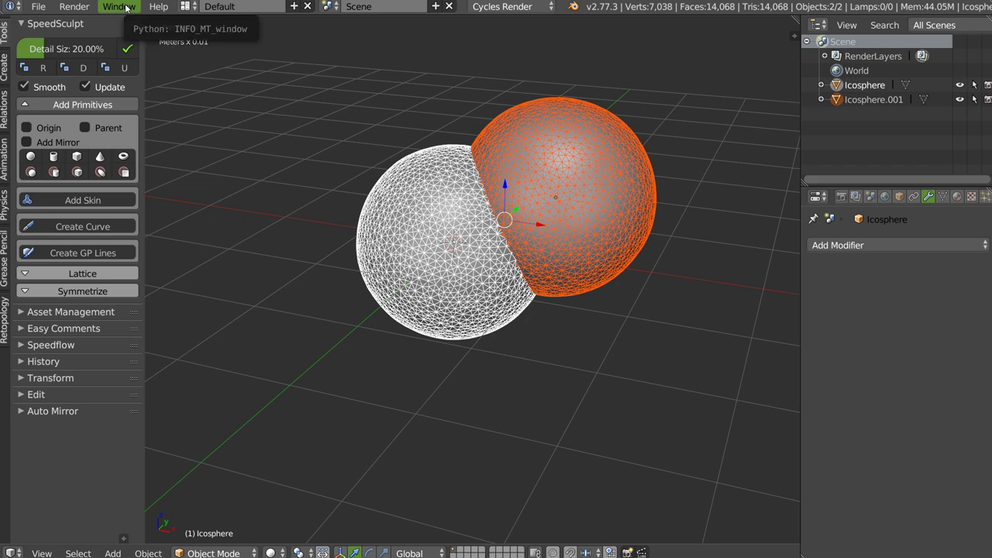
- Select both spheres, Icosphere.001 and Icosphere
middle_drag(447, 188, 551, 184)
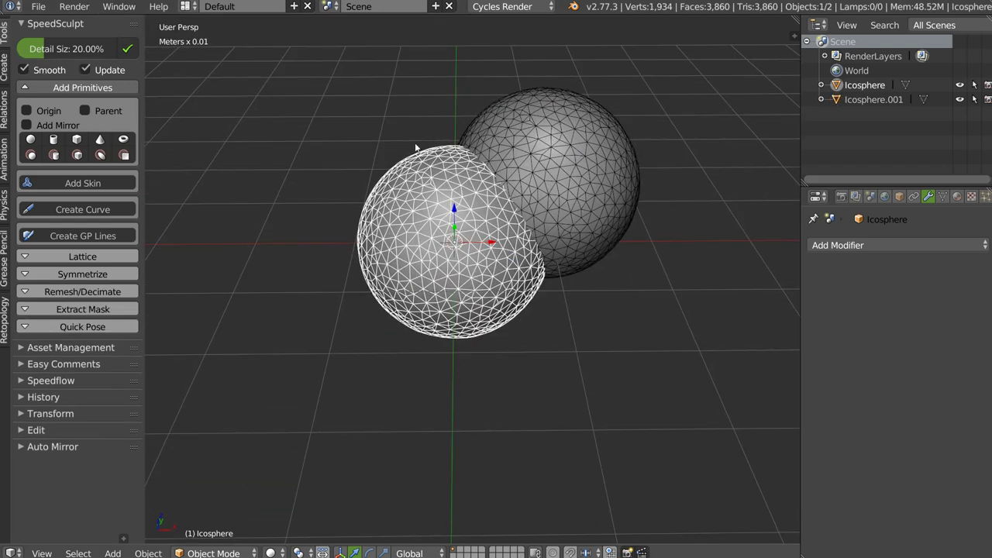
right_click(620, 186)
middle_drag(619, 186, 471, 209)
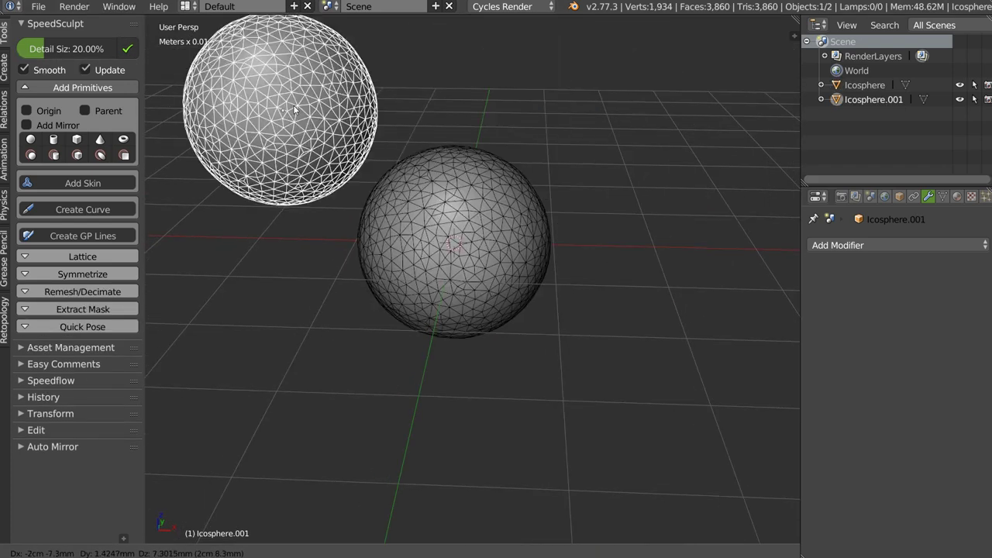
shift+right_click(471, 215)
- Delete both spheres, add a fresh icosphere at the world origin, and view from the front
key(x)
click(458, 222)
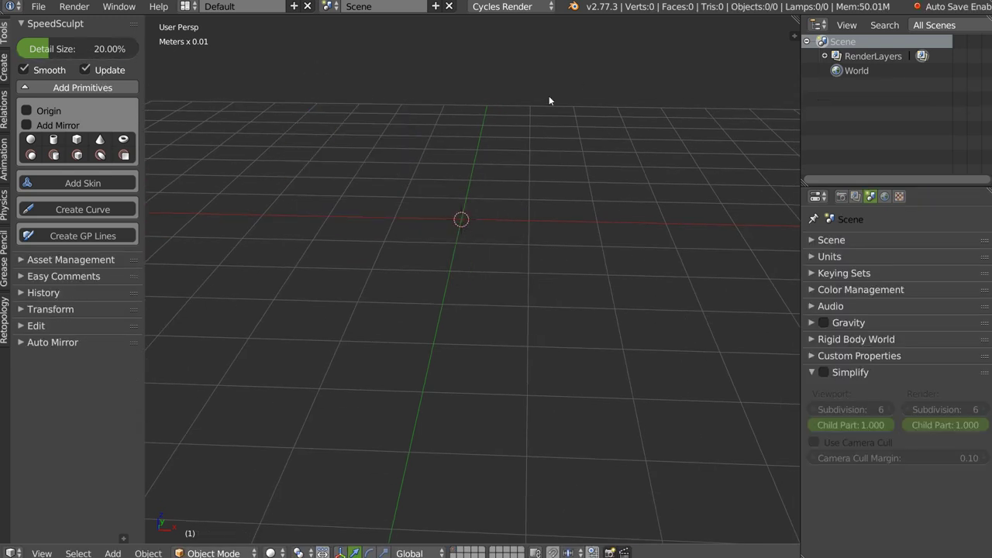
click(27, 111)
click(31, 154)
middle_drag(465, 210, 472, 216)
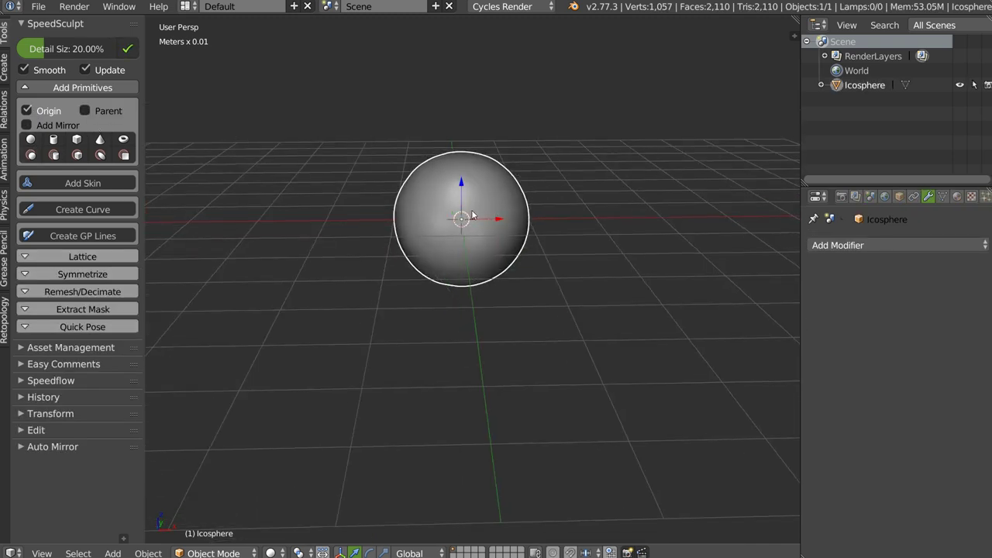
key(KP_1)
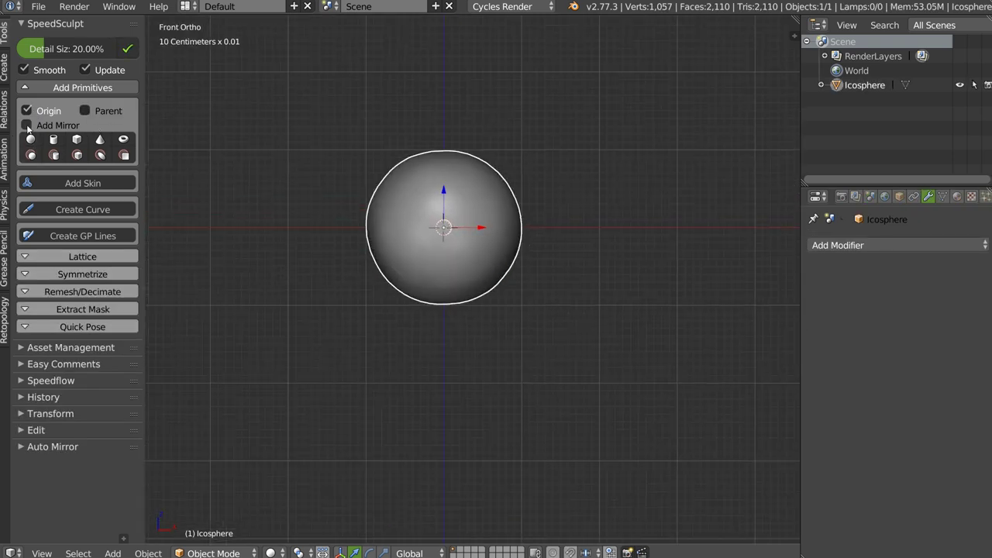
- Enable Add Mirror with Icosphere as mirror object, then add and delete a test sphere
click(29, 127)
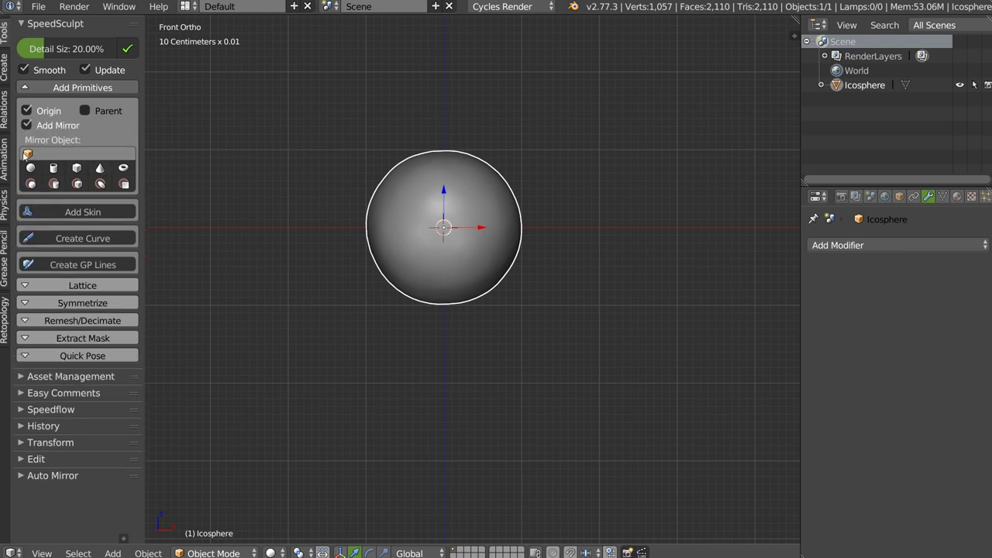
click(44, 155)
click(34, 176)
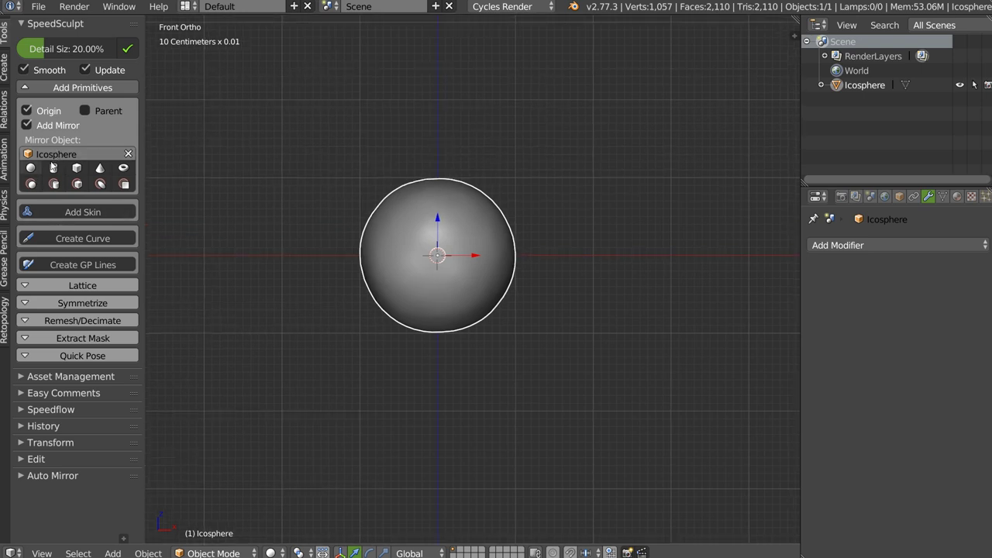
click(31, 167)
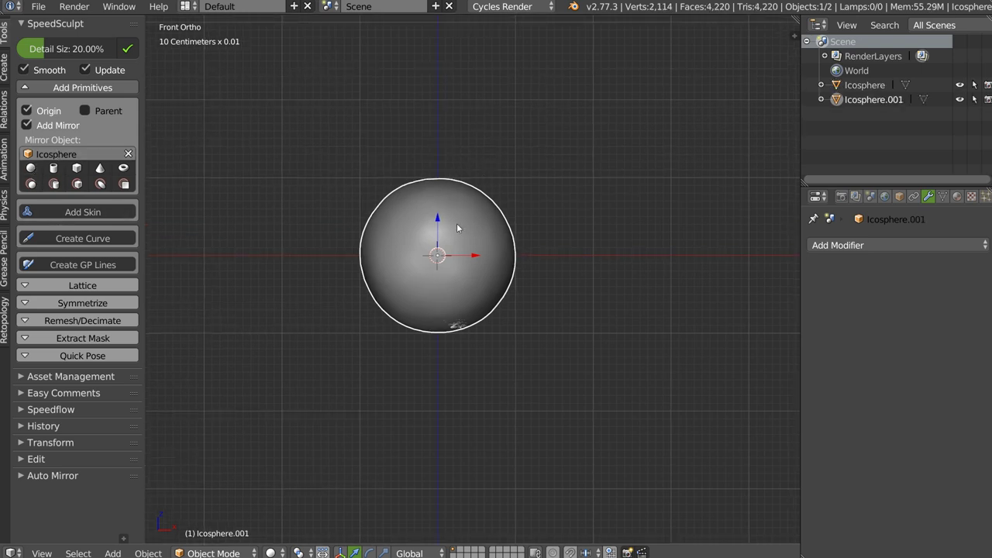
key(Delete)
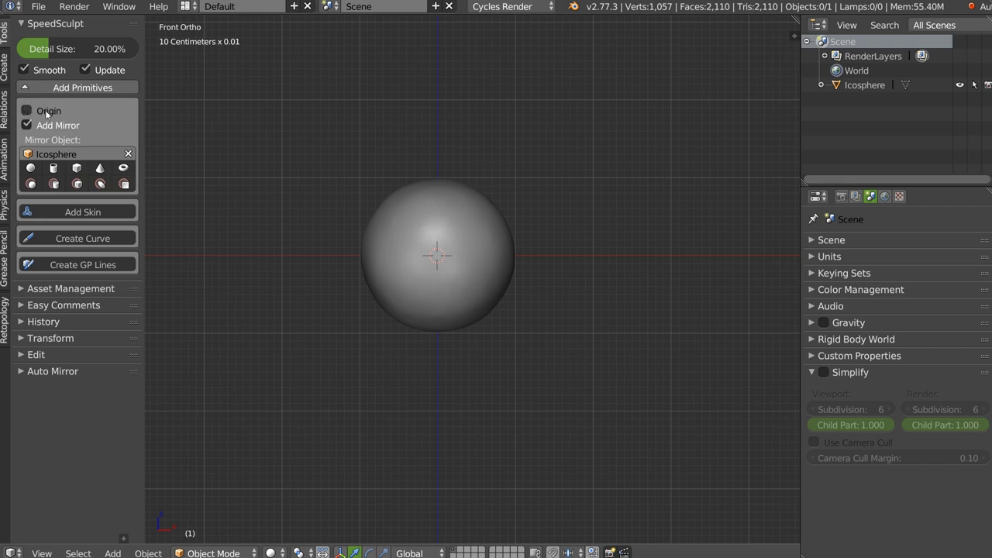
- Add mirrored test pairs: spheres, cylinders above them, and another sphere pair
click(32, 167)
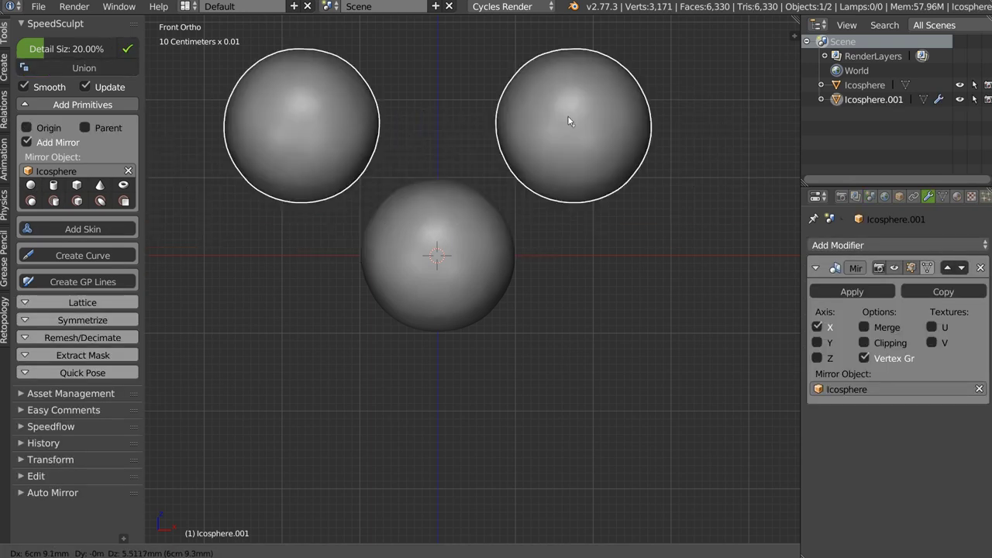
click(519, 188)
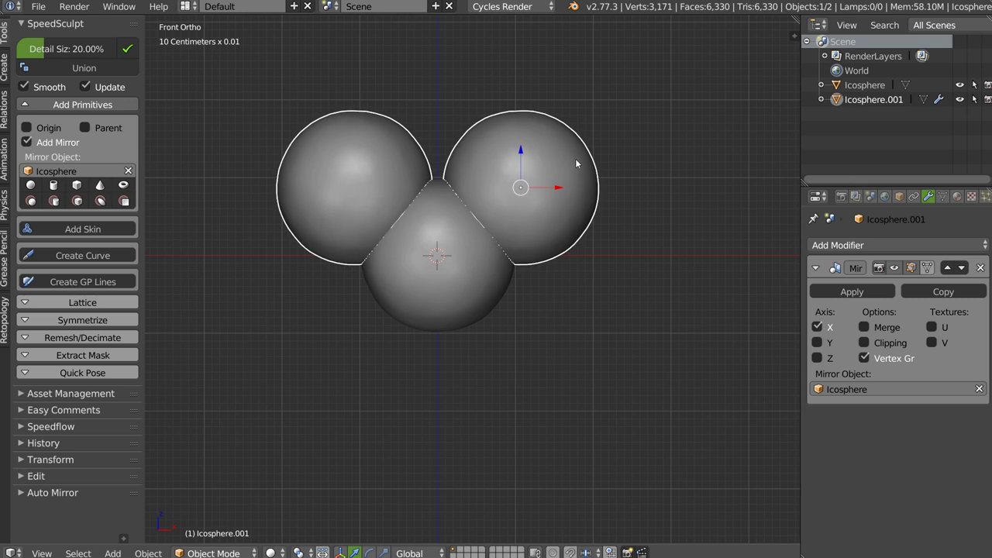
scroll(504, 167, down, 2)
click(54, 184)
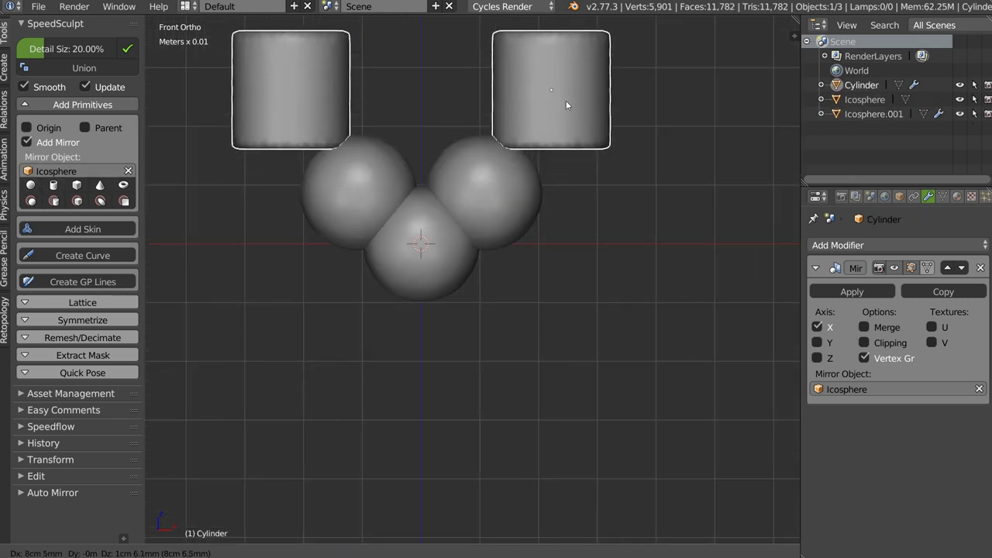
click(482, 97)
shift+middle_drag(459, 120, 418, 256)
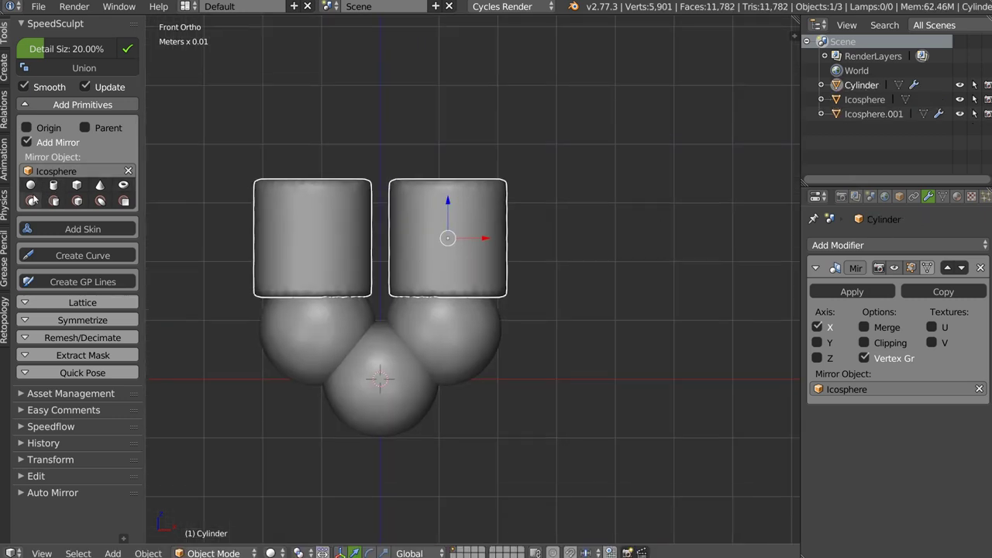
click(30, 184)
click(535, 189)
scroll(511, 205, down, 2)
scroll(490, 196, up, 2)
mouse_move(491, 193)
middle_down()
mouse_move(553, 211)
mouse_move(488, 204)
mouse_move(412, 269)
mouse_move(423, 226)
middle_up()
- Show the spheres and cylinders as wireframes in a level front view
key(z)
click(527, 177)
click(473, 153)
key(z)
click(520, 167)
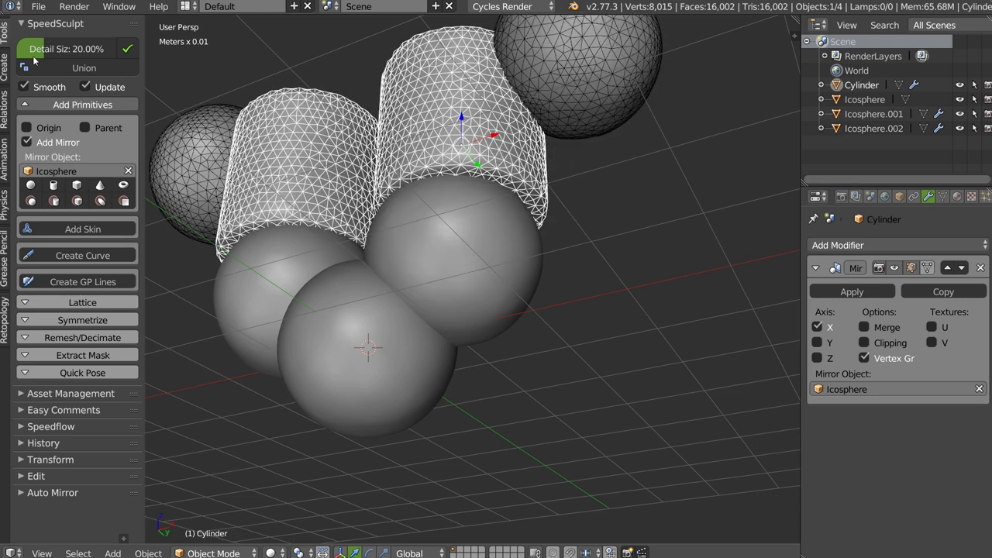
key(KP_1)
key(KP_8)
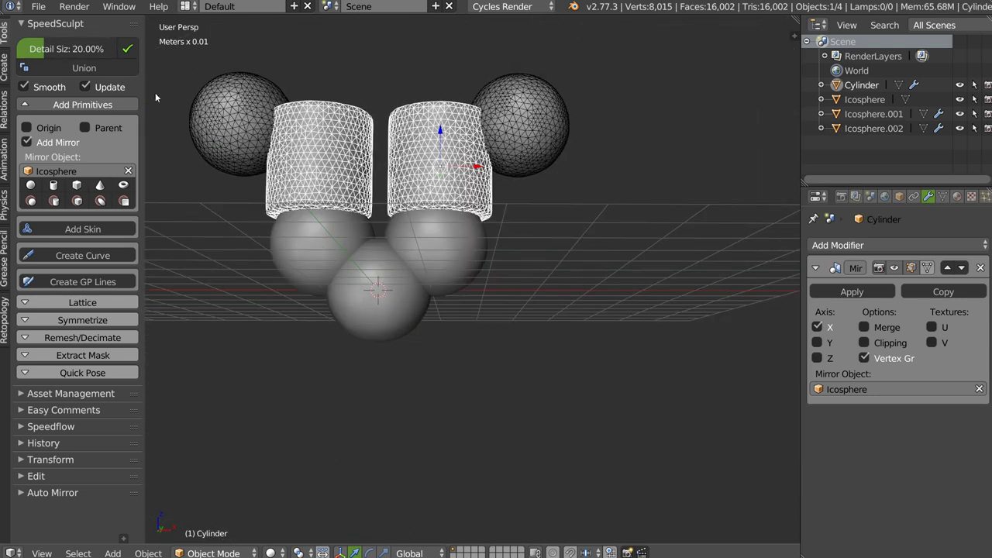
- Delete all objects, clear Icosphere as the mirror object, and begin editing detail size
ctrl+drag(455, 282, 411, 207)
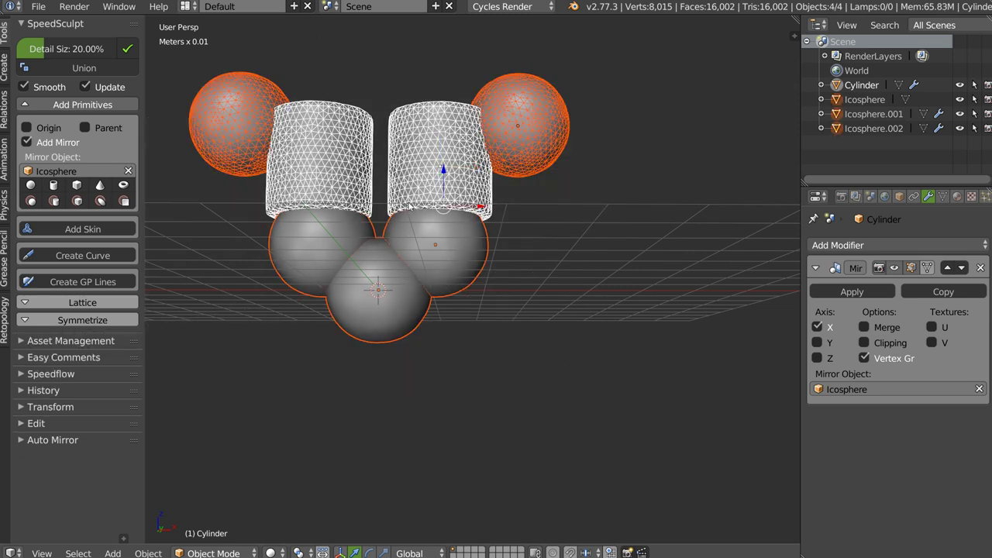
key(Delete)
click(128, 154)
click(116, 48)
- Confirm detail size 10, turn off Add Mirror, and add an icosphere at the origin
key(Return)
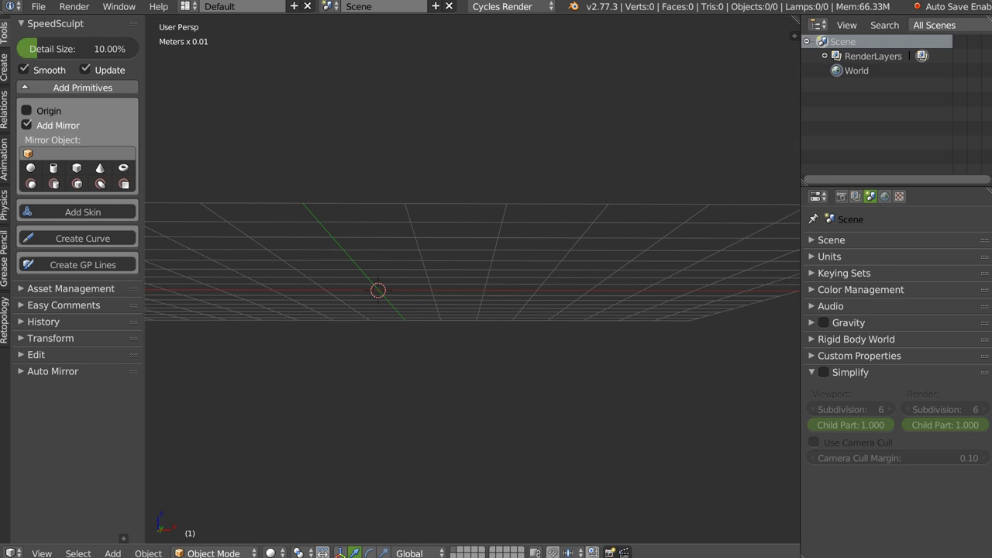
middle_drag(356, 216, 378, 286)
click(28, 125)
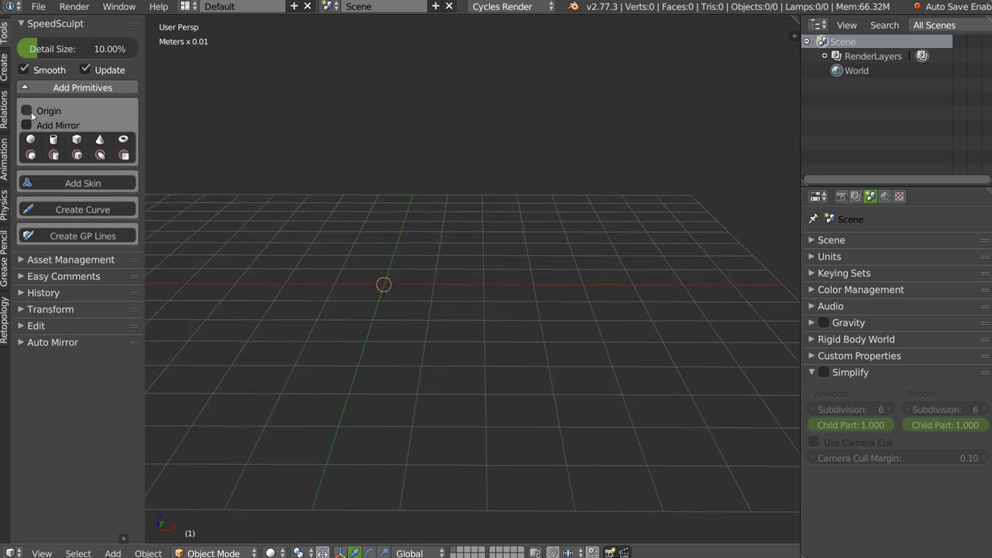
click(30, 139)
middle_drag(372, 232, 401, 226)
- Display the new icosphere as a wireframe
key(shift+z)
click(482, 228)
scroll(484, 237, up, 2)
- In front view, turn on Add Mirror and add a mirrored pair of spheres
key(q)
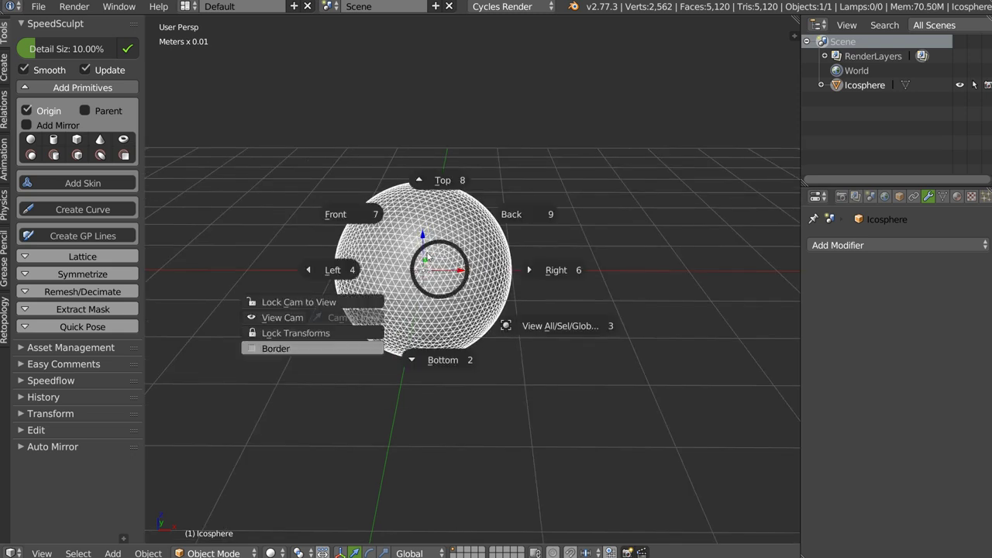
scroll(438, 247, up, 1)
key(q)
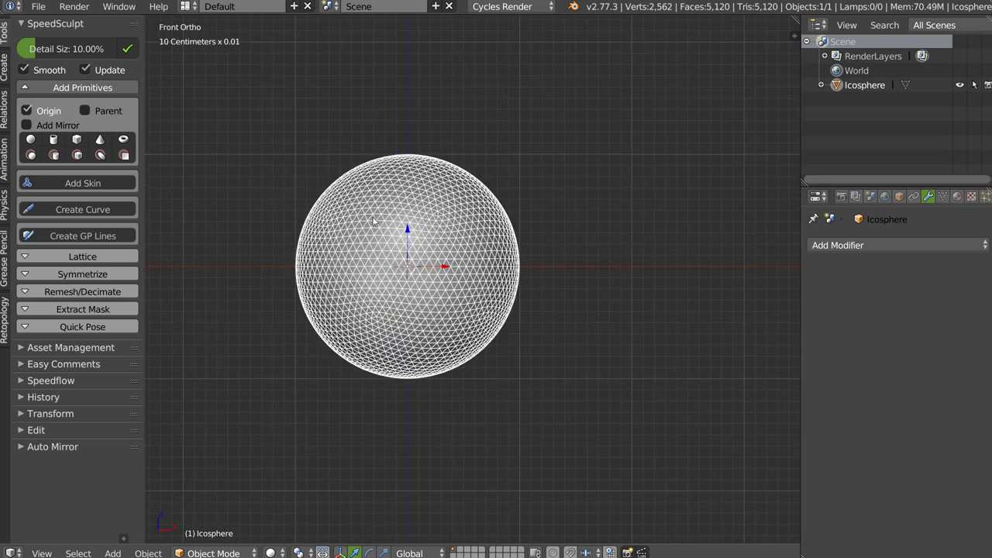
click(28, 126)
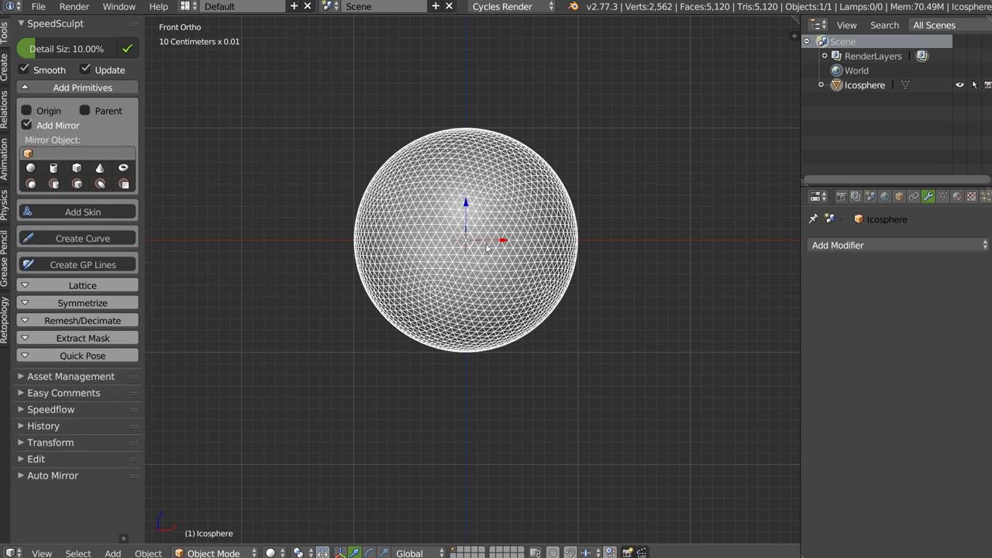
click(31, 169)
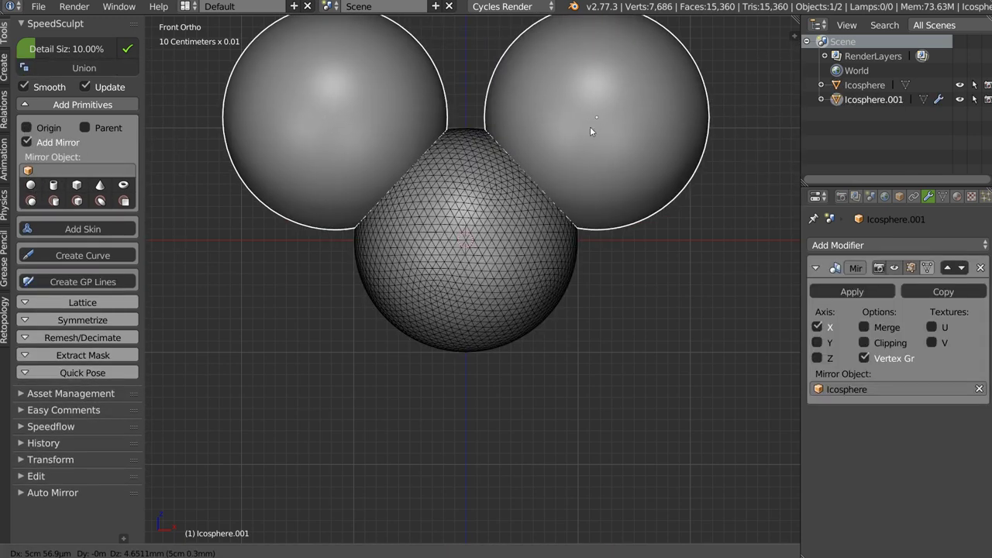
- Add another mirrored sphere pair at upper right, then delete it
scroll(545, 178, down, 3)
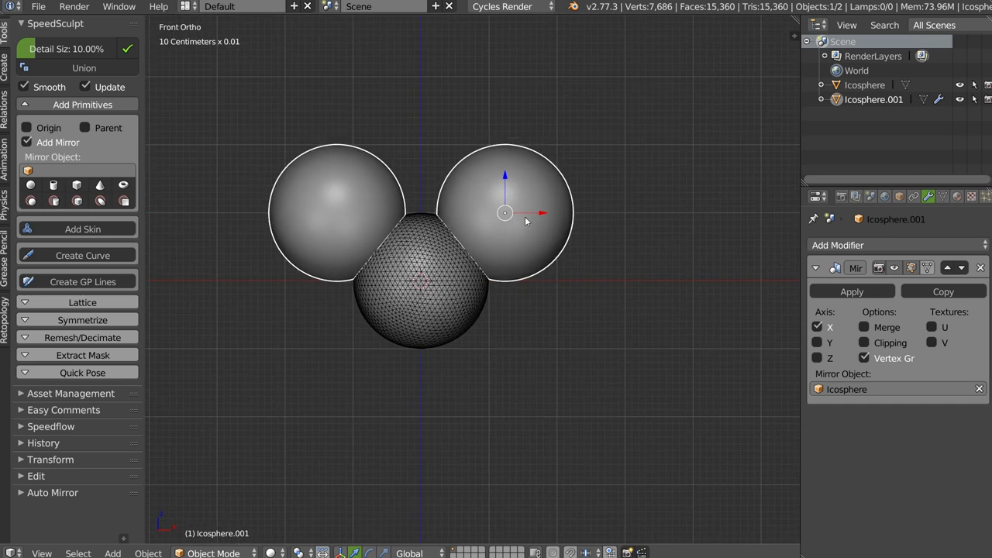
click(32, 184)
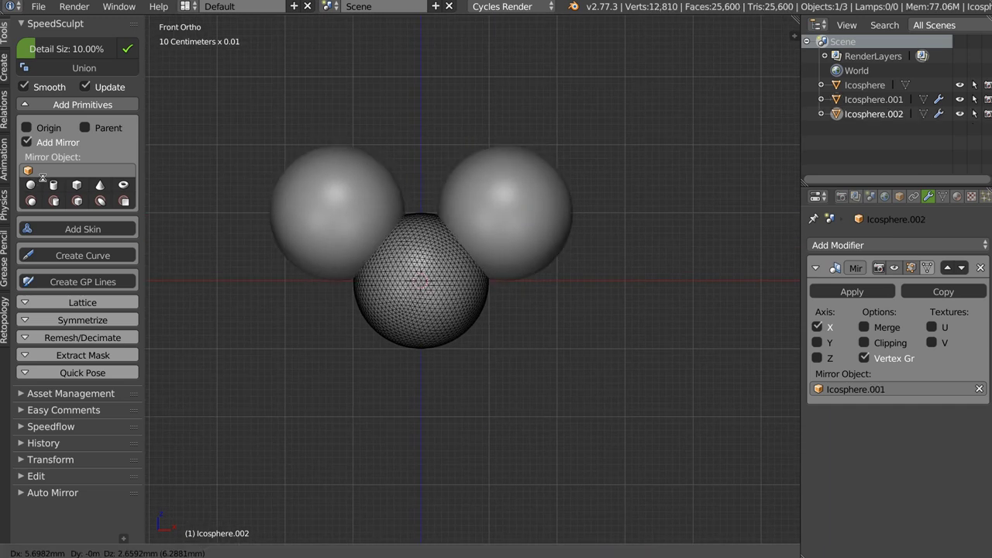
click(599, 117)
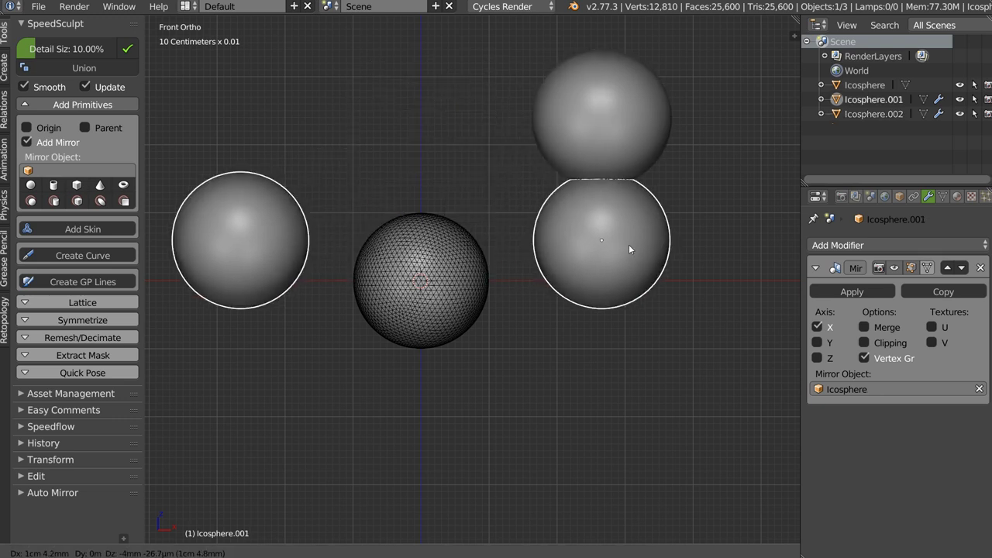
click(507, 215)
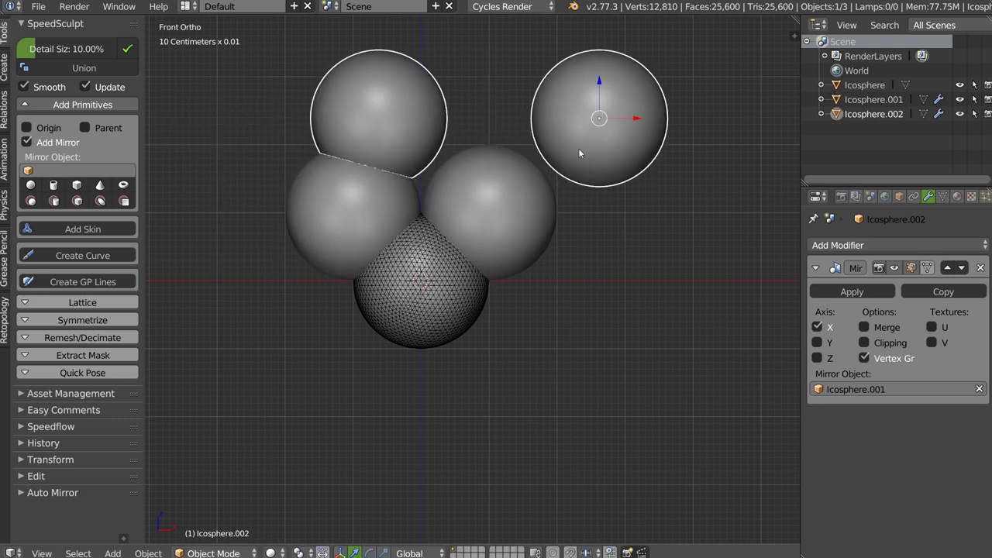
key(Delete)
- With Icosphere as mirror object and Icosphere.001 selected, add mirrored cylinders above the spheres
click(62, 155)
click(41, 172)
right_click(551, 194)
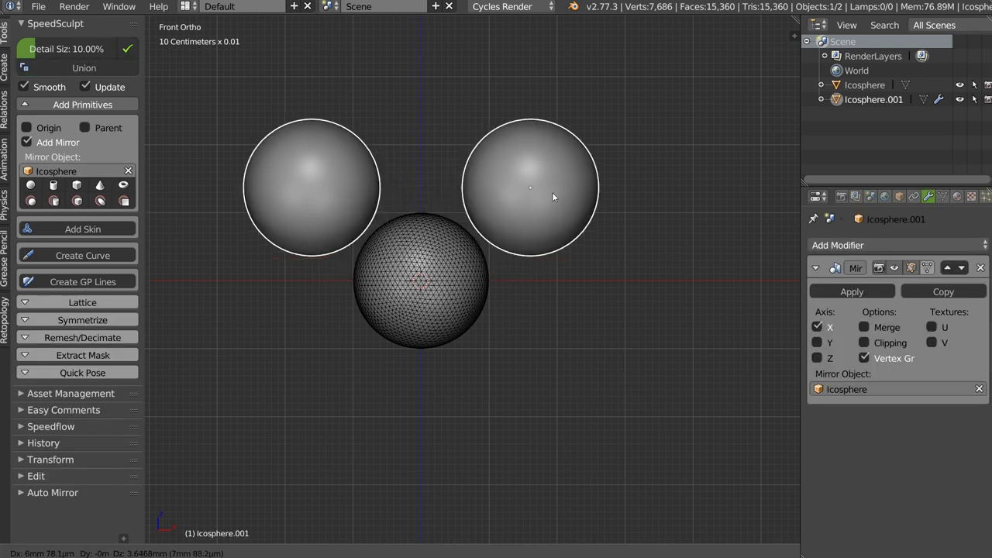
click(55, 186)
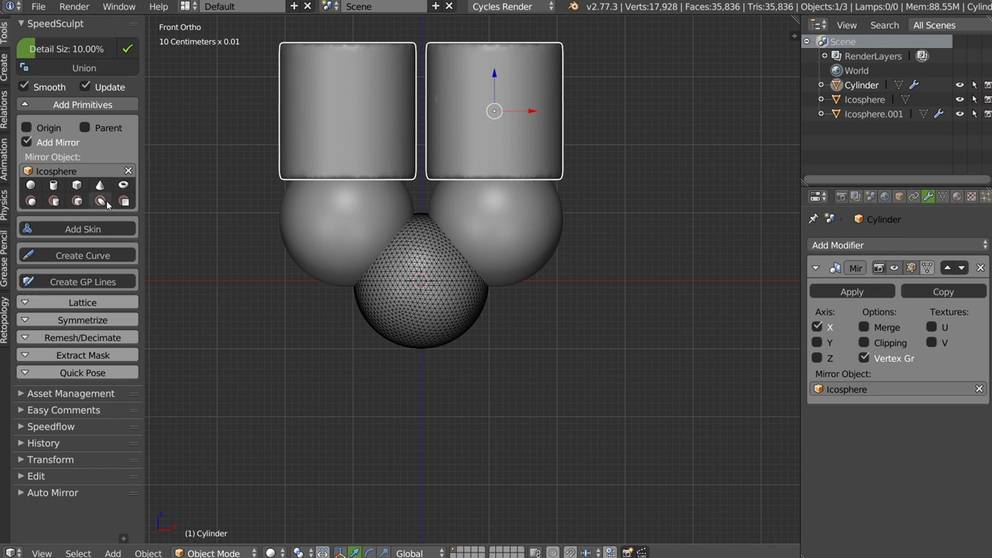
- Add a scaled mirrored pair of cubes by the cylinder tops and show their wireframe
click(76, 186)
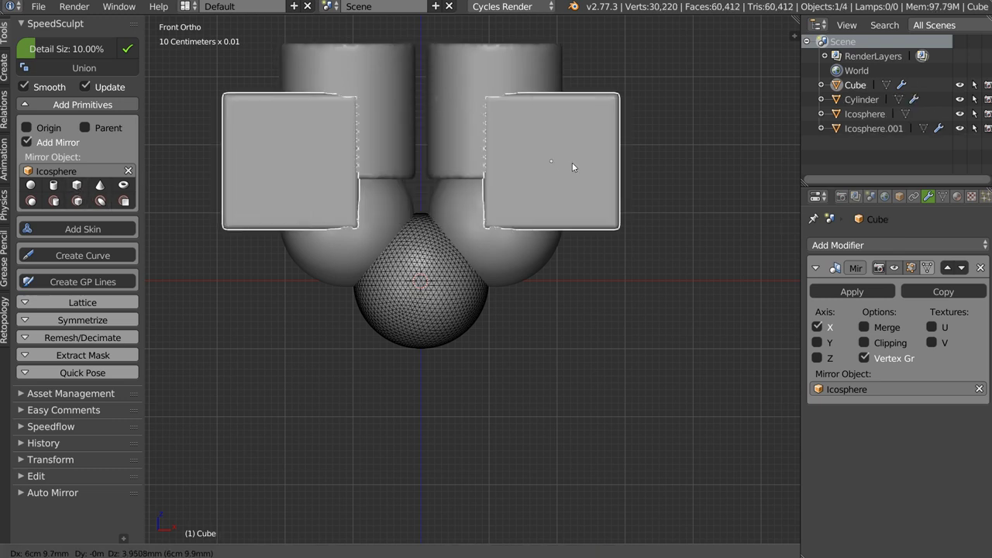
click(617, 113)
mouse_move(617, 115)
middle_down()
mouse_move(473, 159)
mouse_move(519, 184)
mouse_move(502, 150)
mouse_move(484, 159)
mouse_move(491, 179)
mouse_move(516, 189)
mouse_move(519, 153)
mouse_move(509, 164)
mouse_move(549, 186)
middle_up()
key(z)
click(622, 184)
- Select all pieces with the icosphere active and union them into one mesh
key(a)
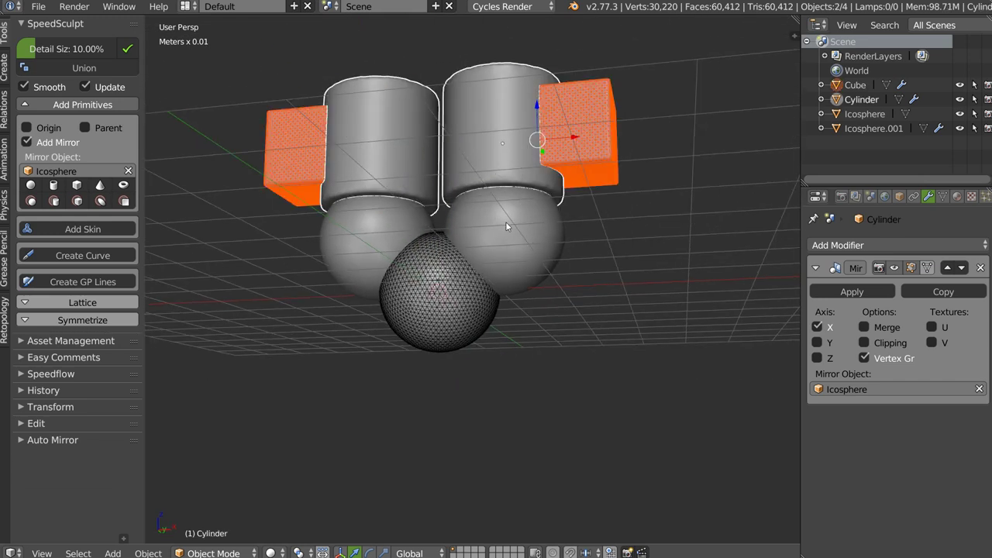
shift+right_click(436, 309)
middle_drag(393, 223, 465, 221)
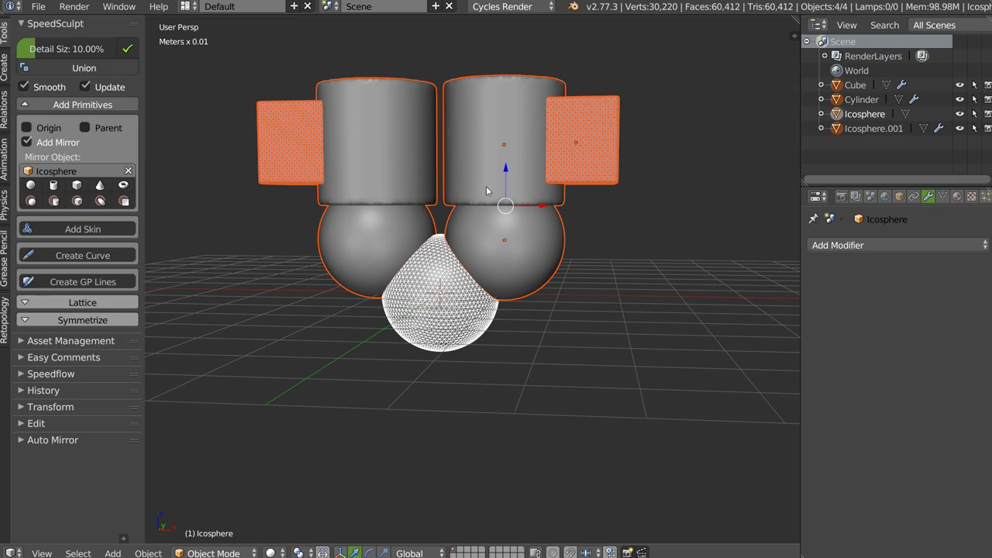
mouse_move(490, 188)
middle_down()
mouse_move(508, 180)
mouse_move(456, 181)
mouse_move(511, 186)
mouse_move(513, 209)
middle_up()
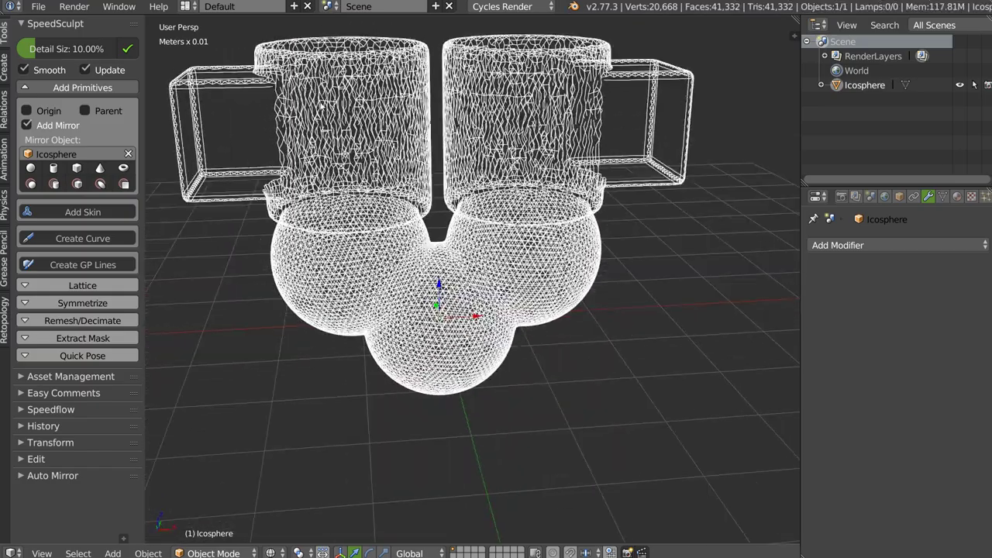
- Check the merged shape in wireframe and solid shading, then delete it from front ortho
middle_drag(335, 166, 308, 110)
middle_drag(357, 199, 344, 194)
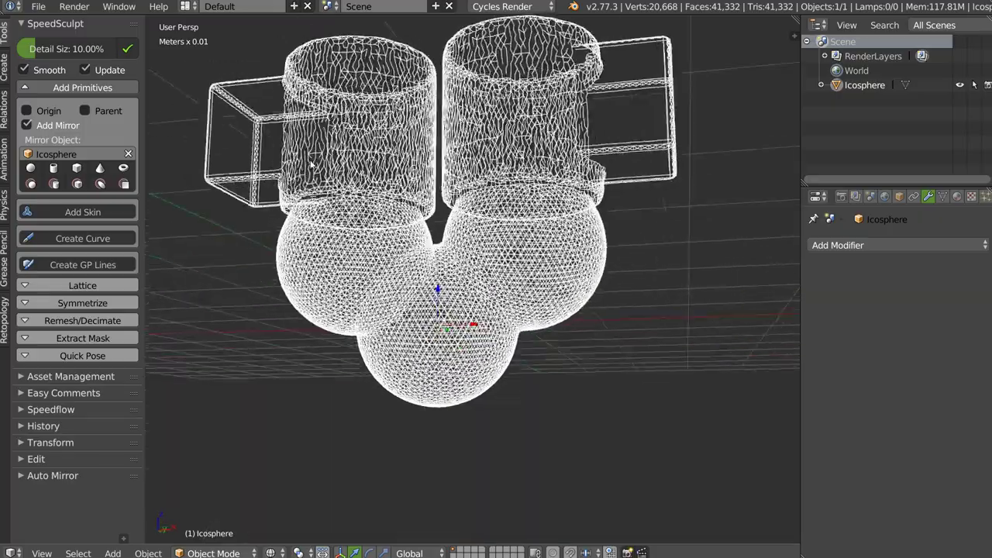
key(z)
click(333, 92)
key(z)
click(410, 128)
middle_drag(434, 194, 569, 197)
key(KP_1)
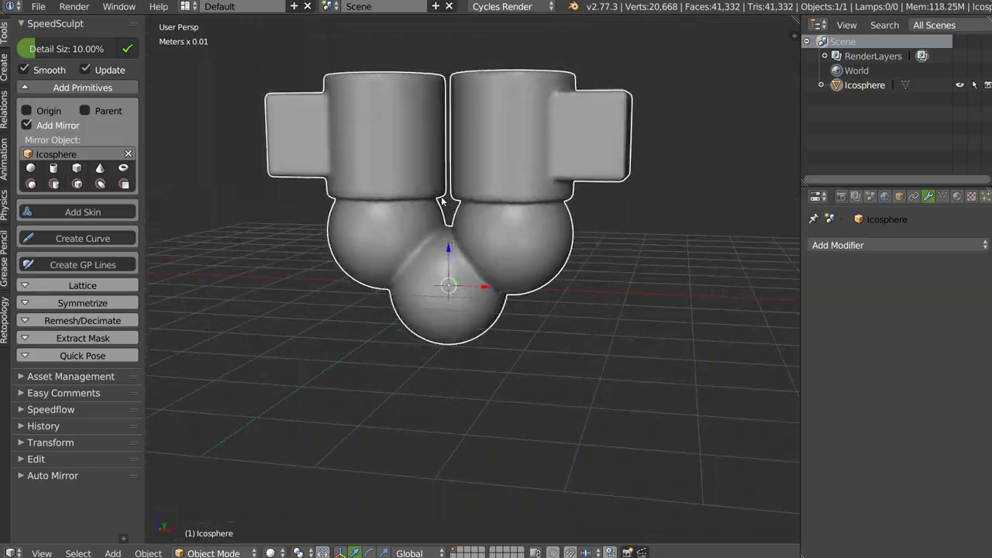
shift+middle_drag(460, 81, 459, 167)
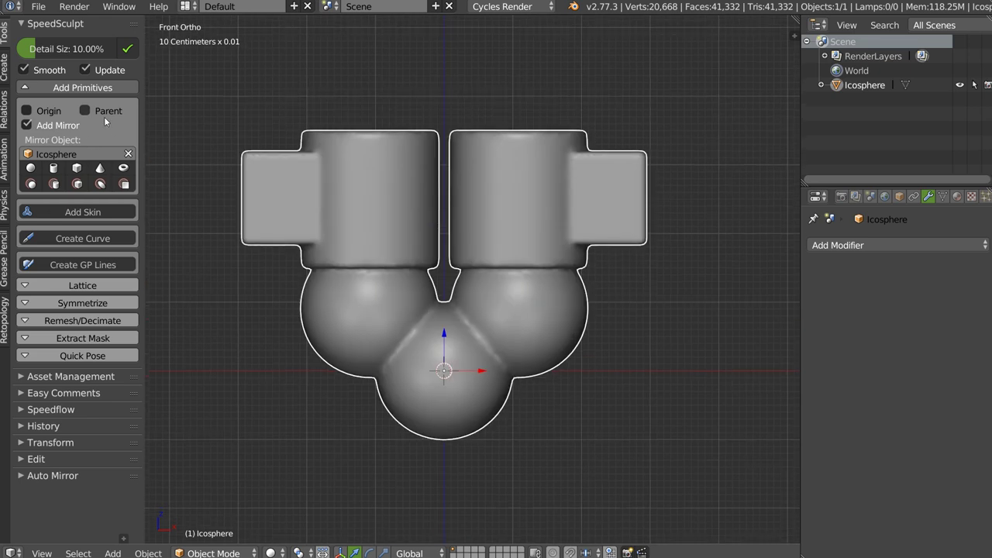
key(x)
click(451, 254)
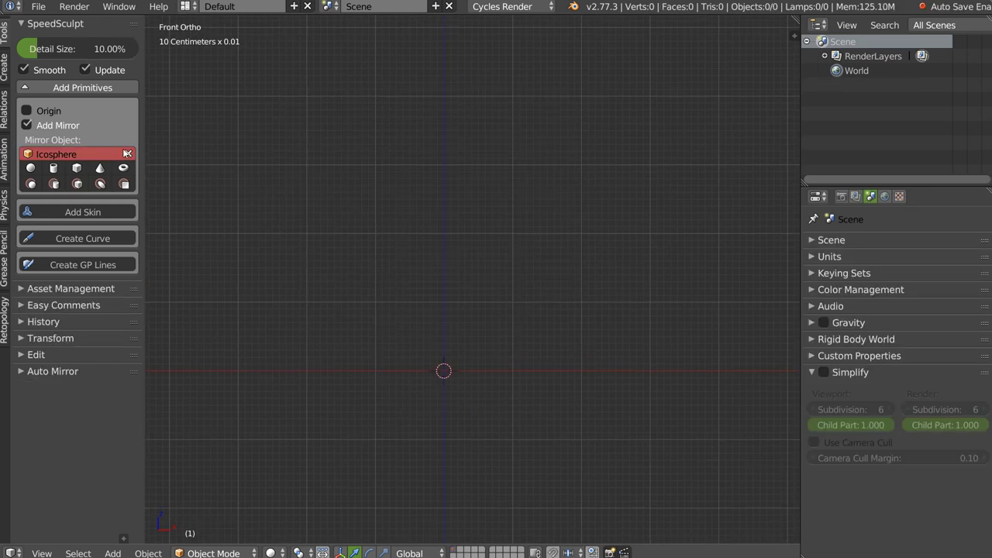
- Turn on Origin placement and add an icosphere at the origin
click(28, 112)
click(31, 142)
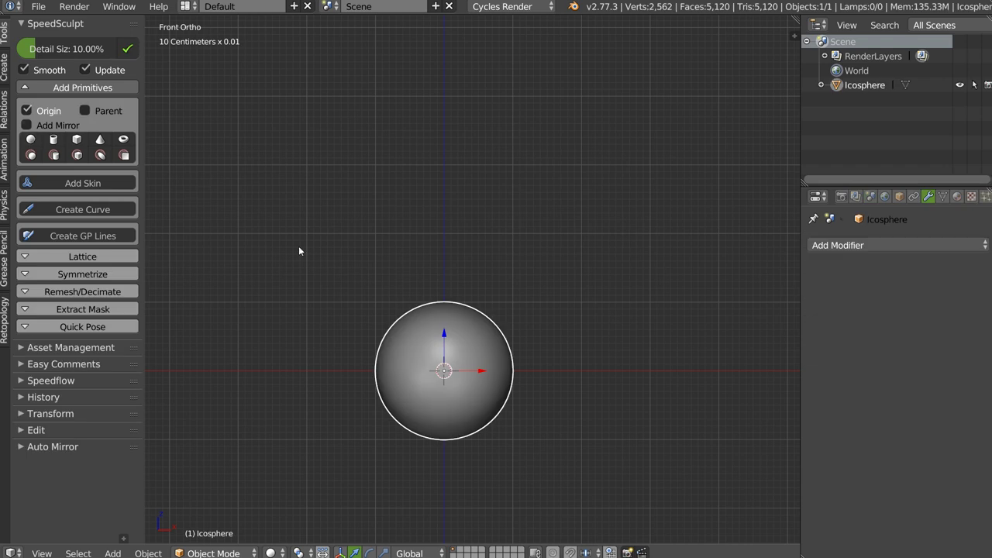
shift+middle_drag(299, 246, 298, 136)
- Enable Add Mirror with Icosphere as mirror object and add a mirrored sphere pair
click(27, 125)
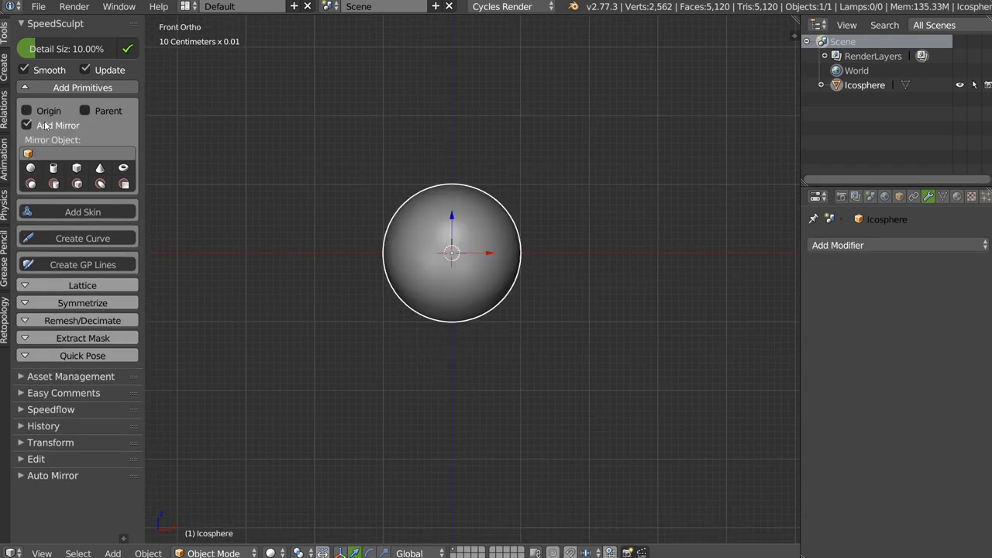
click(27, 153)
click(38, 174)
scroll(432, 243, up, 2)
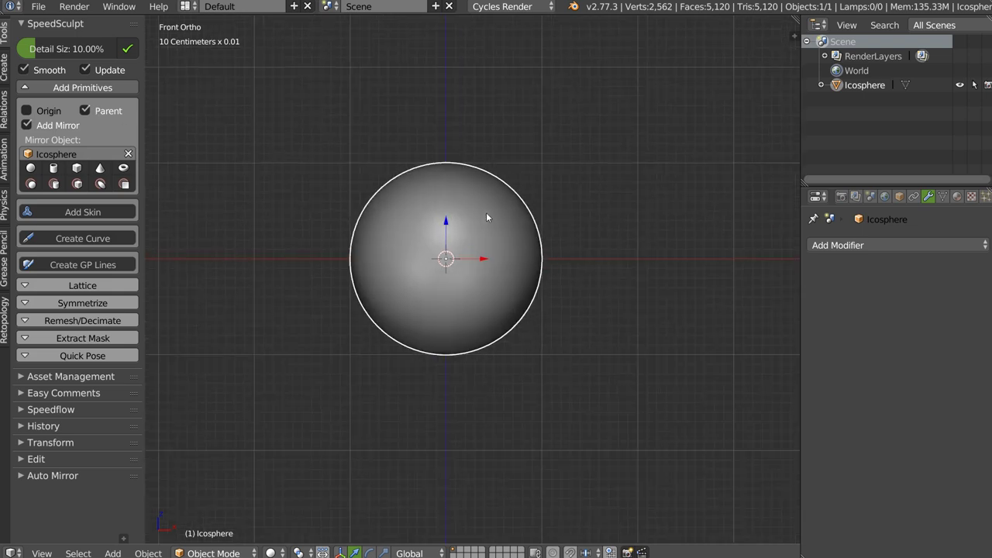
scroll(487, 214, up, 1)
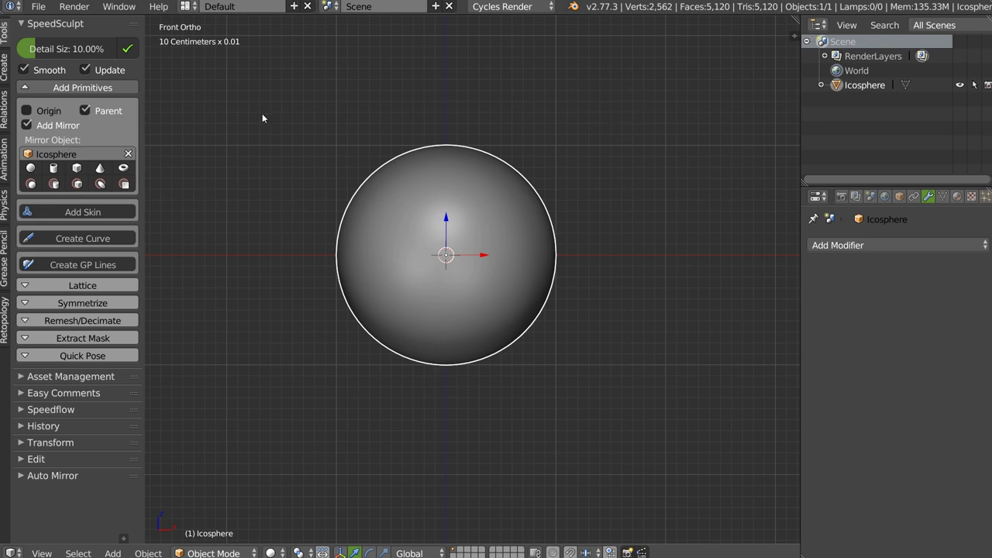
click(31, 169)
- Place the mirrored spheres upper right and attach a tilted, shortened cylinder pair to them
click(575, 141)
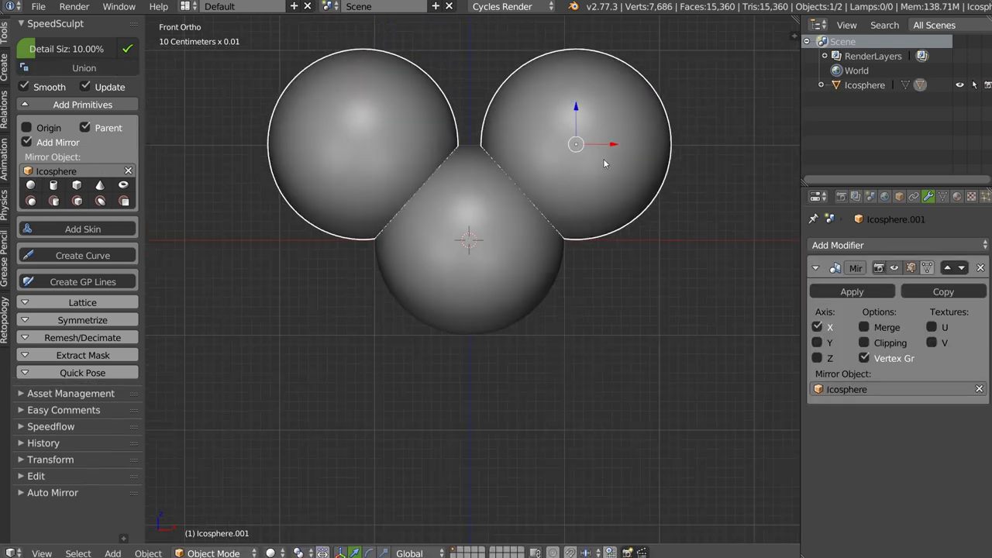
scroll(604, 163, down, 3)
click(53, 184)
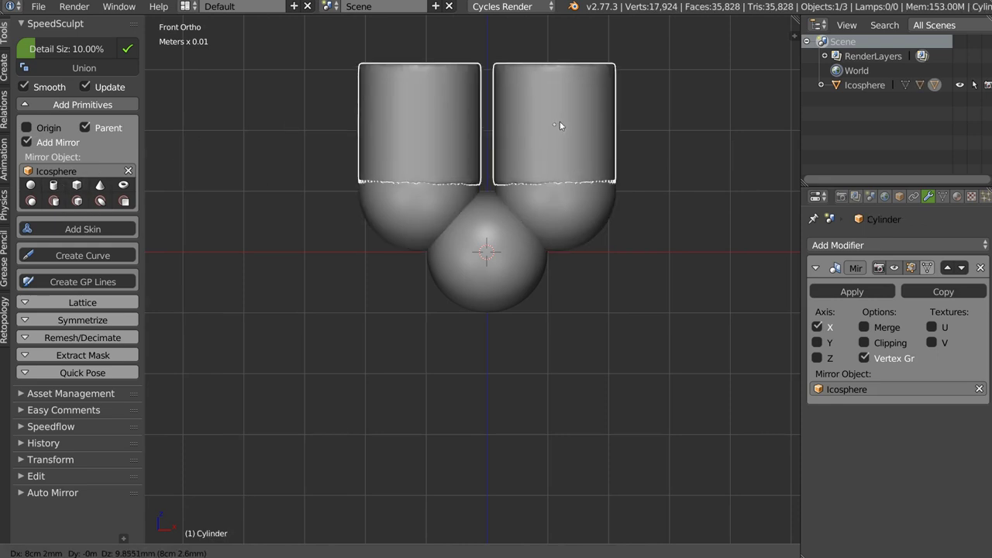
click(594, 108)
key(r)
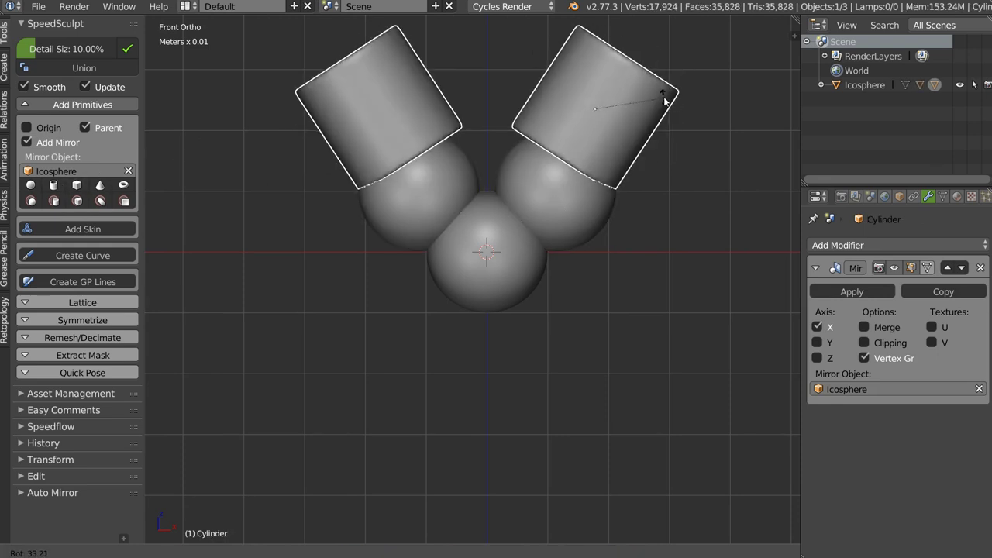
click(664, 98)
key(s)
right_click(608, 144)
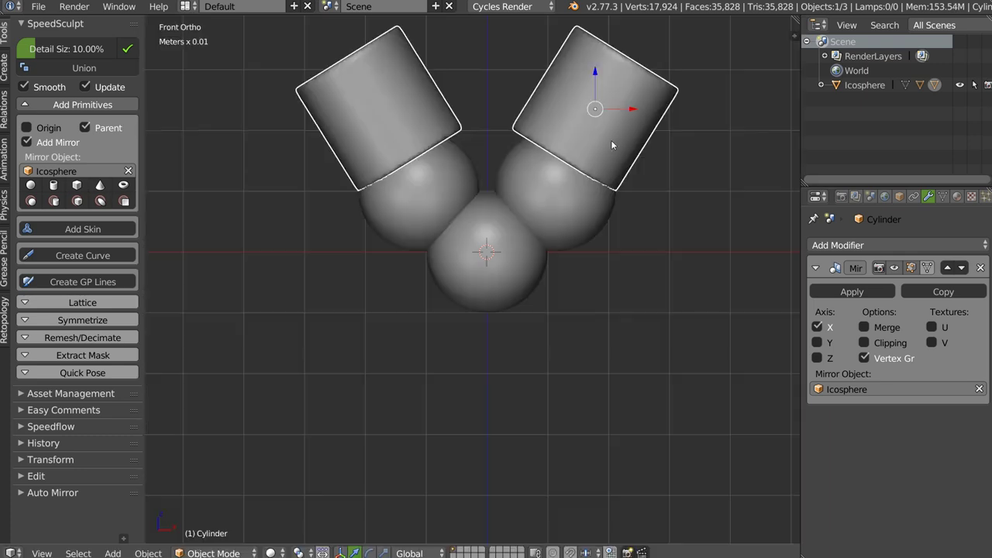
key(s)
click(590, 136)
key(s)
click(587, 138)
shift+middle_drag(587, 138, 532, 178)
- Add a second sphere pair atop the cylinders and a tilted, shrunk cylinder pair beyond them
click(29, 185)
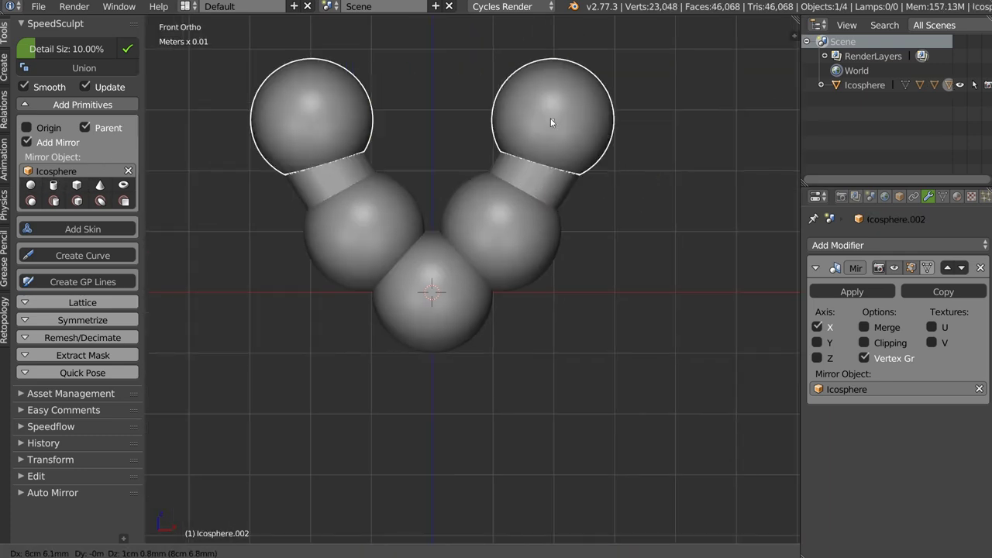
click(570, 109)
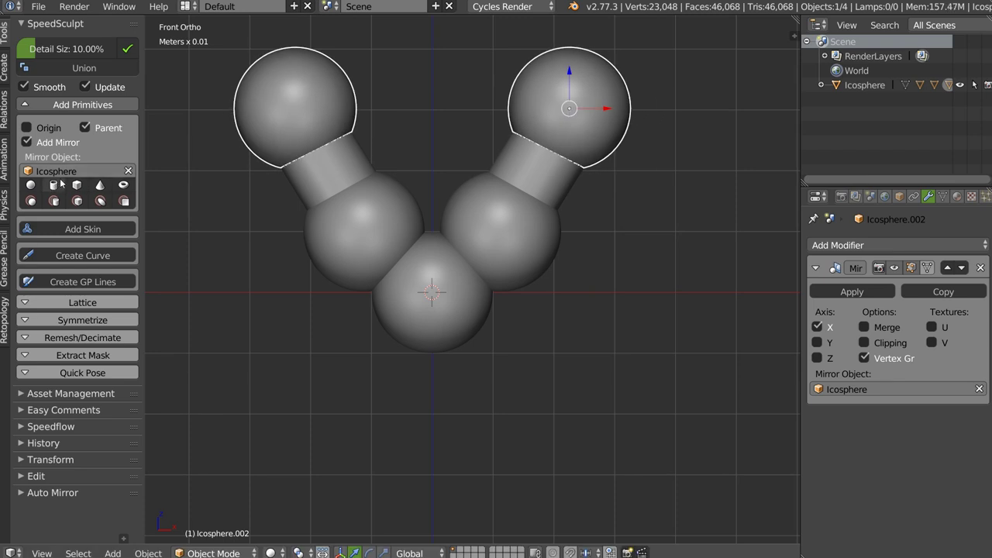
click(54, 185)
click(665, 151)
key(r)
click(676, 109)
key(s)
click(670, 161)
key(g)
click(650, 144)
- Add a mirrored cube pair at the arm ends, tilted and nudged, then select the central sphere
click(76, 185)
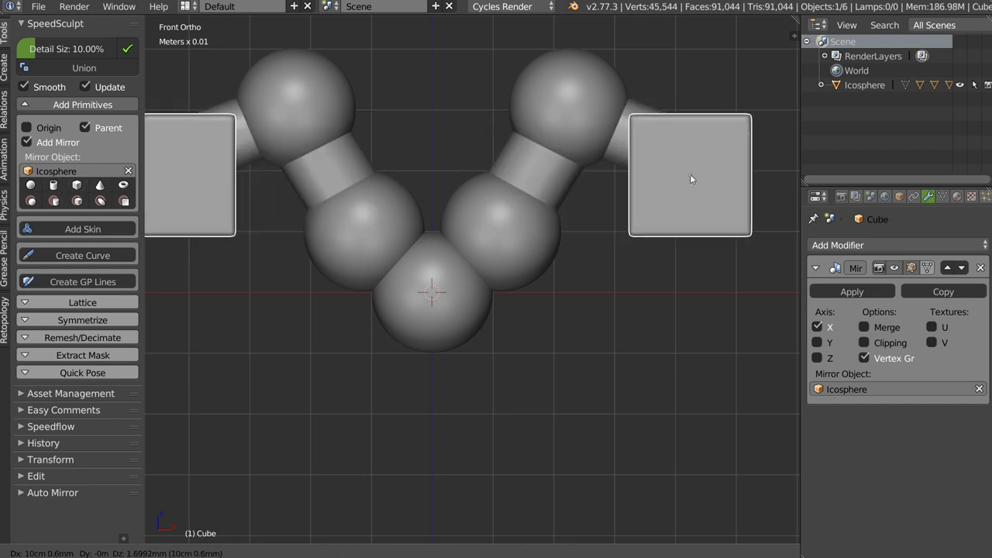
click(708, 154)
key(r)
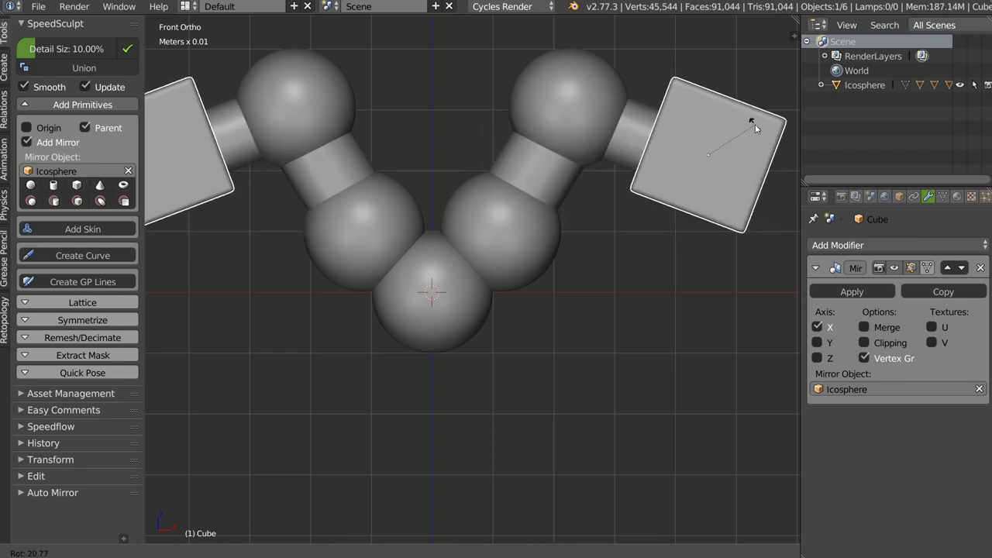
click(750, 128)
key(g)
click(740, 160)
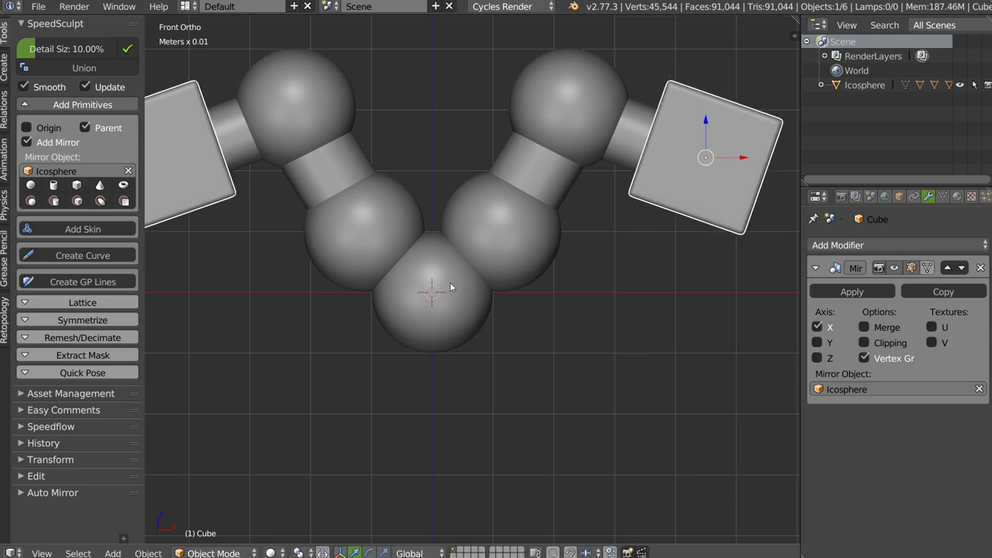
click(449, 288)
- Try moving and rotating the central and arm spheres, cancelling each attempt
key(g)
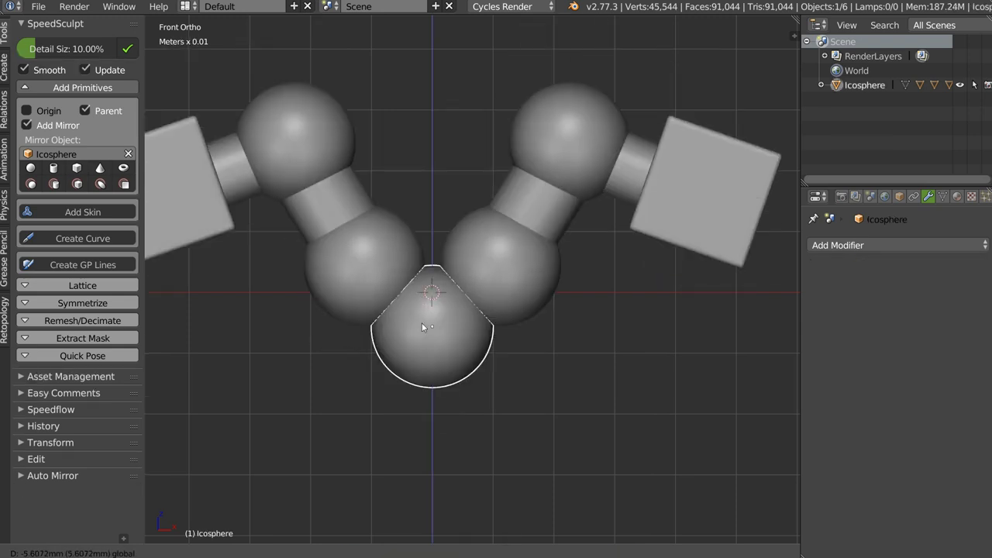
key(Escape)
key(r)
key(Escape)
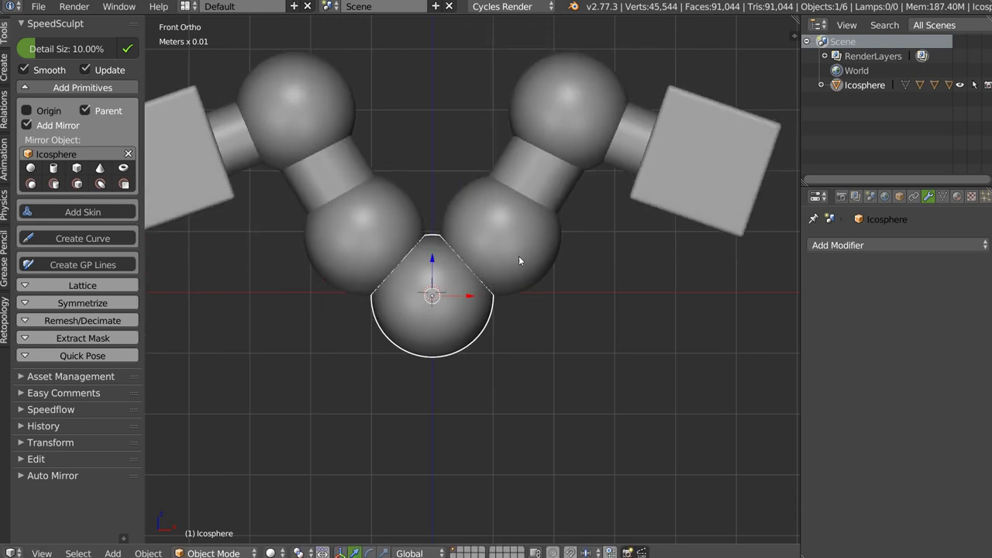
right_click(527, 237)
key(r)
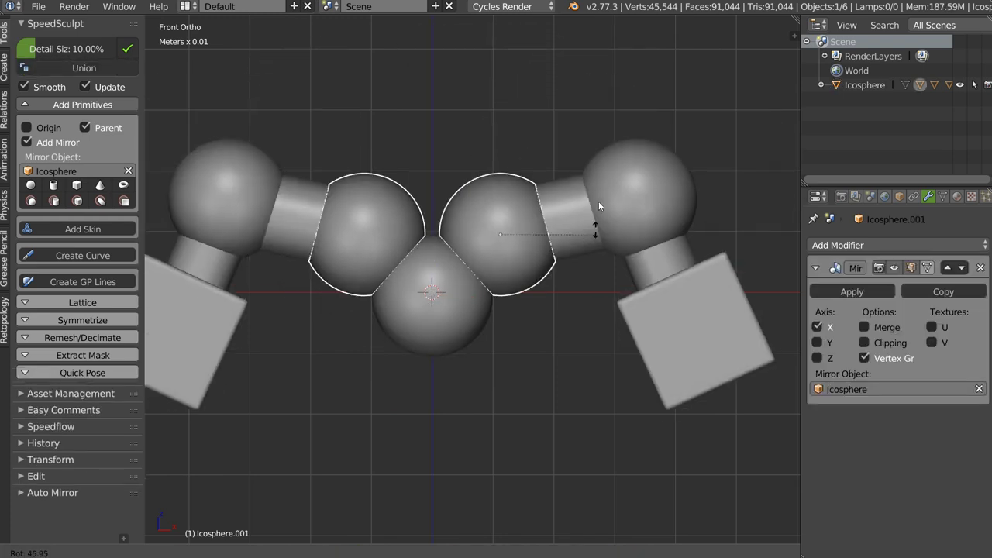
key(Escape)
right_click(595, 144)
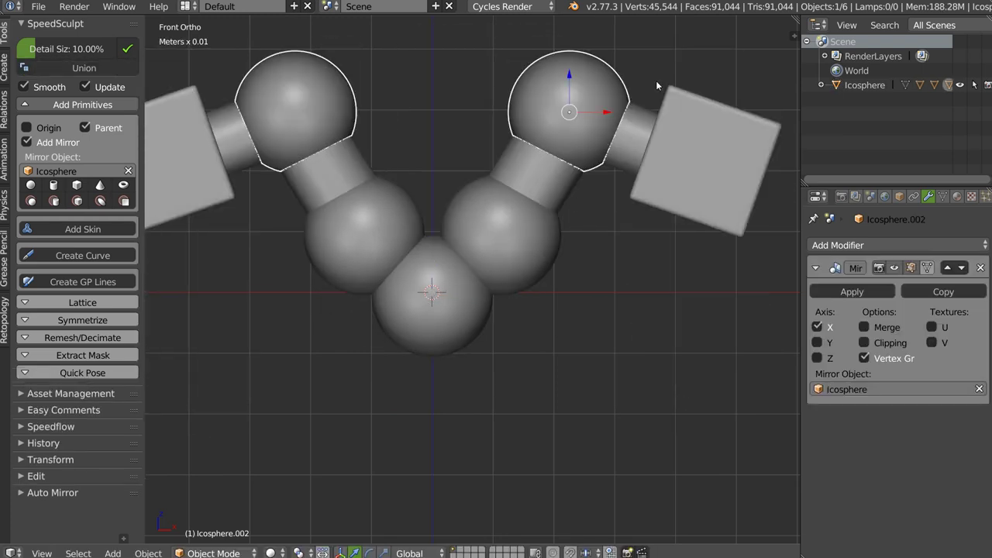
key(r)
key(Escape)
mouse_move(672, 67)
middle_down()
mouse_move(552, 189)
mouse_move(607, 171)
mouse_move(498, 238)
middle_up()
key(r)
key(Escape)
- Rotate the inner right sphere's arm around the vertical Z axis
right_click(468, 256)
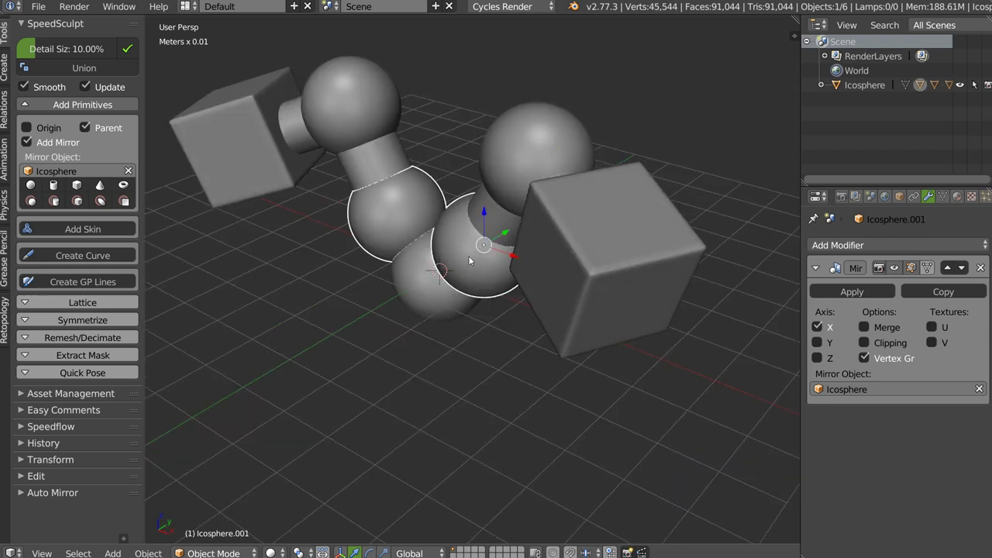
key(r)
key(z)
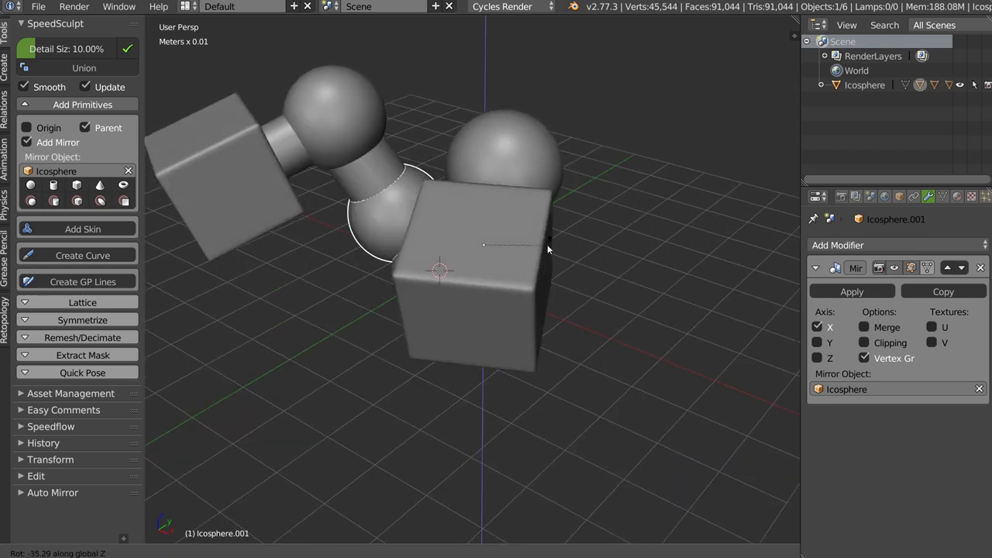
click(513, 210)
- Lasso-select all six pieces with the bottom sphere active and union them, checking in wireframe
middle_drag(513, 210, 608, 192)
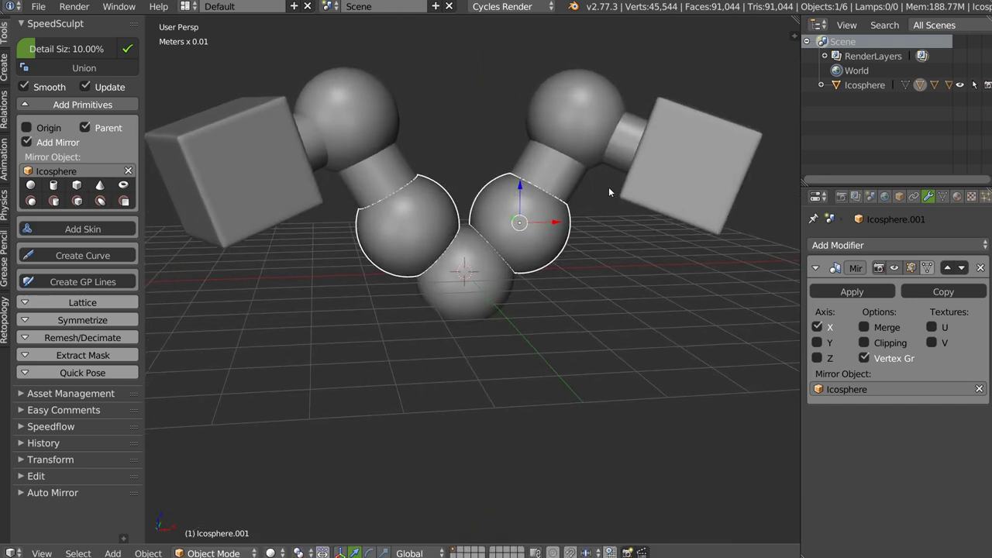
middle_drag(677, 182, 606, 226)
ctrl+drag(605, 225, 506, 231)
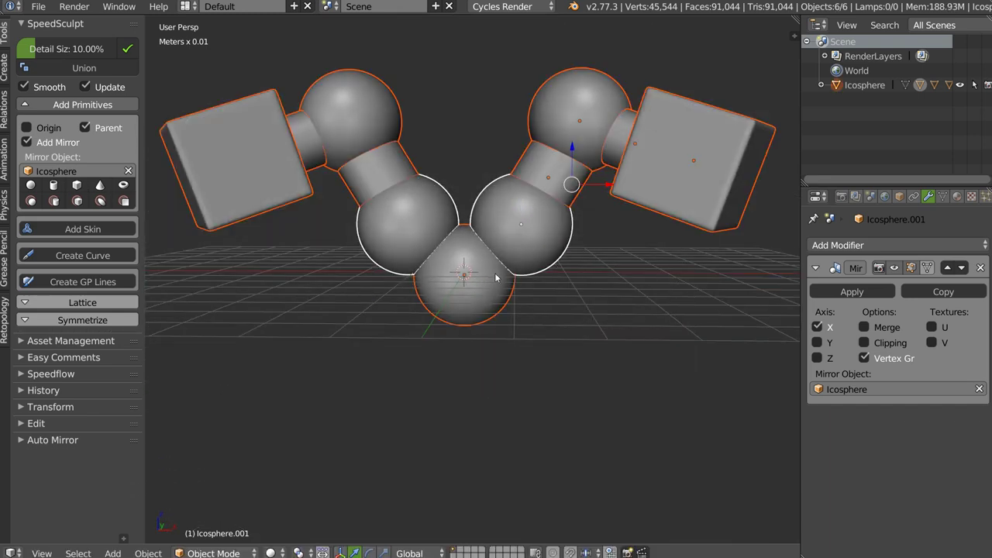
shift+click(506, 230)
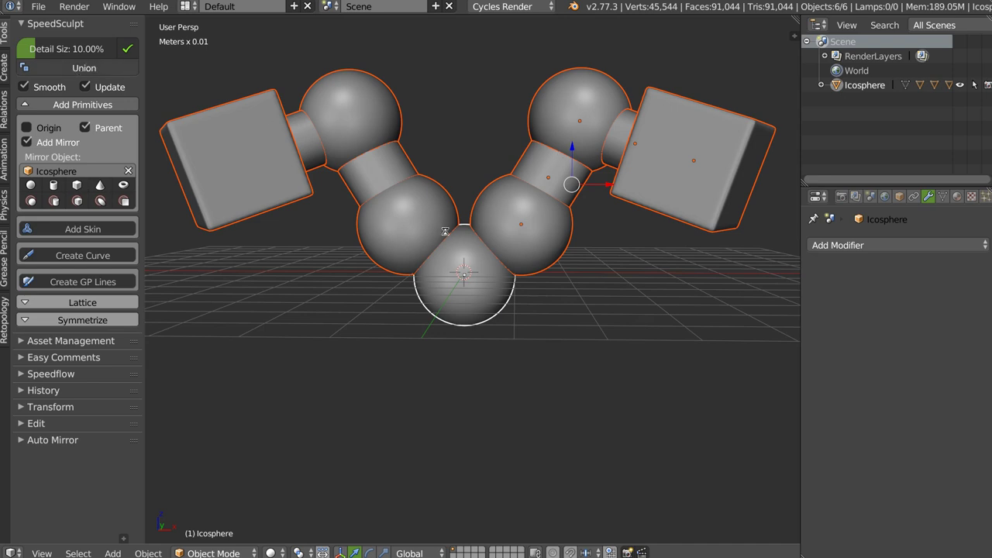
key(z)
mouse_move(468, 178)
middle_down()
mouse_move(504, 182)
mouse_move(462, 175)
mouse_move(501, 59)
middle_up()
key(z)
- Orbit and zoom around the merged arm figure, then delete it
mouse_move(470, 257)
middle_down()
mouse_move(345, 157)
mouse_move(503, 167)
mouse_move(431, 154)
mouse_move(525, 194)
mouse_move(549, 181)
mouse_move(242, 62)
middle_up()
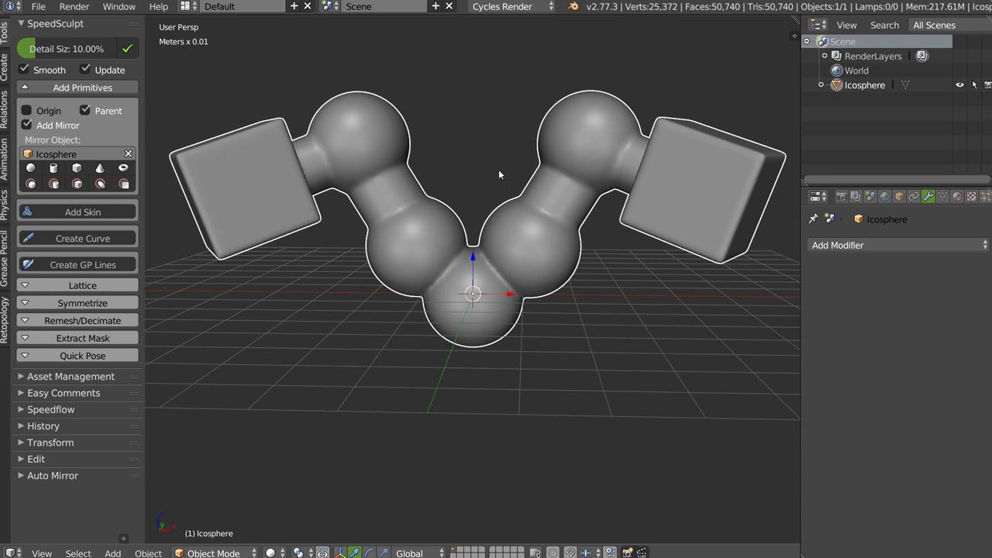
scroll(493, 172, down, 3)
mouse_move(492, 171)
middle_down()
mouse_move(511, 186)
mouse_move(457, 218)
middle_up()
scroll(482, 203, up, 3)
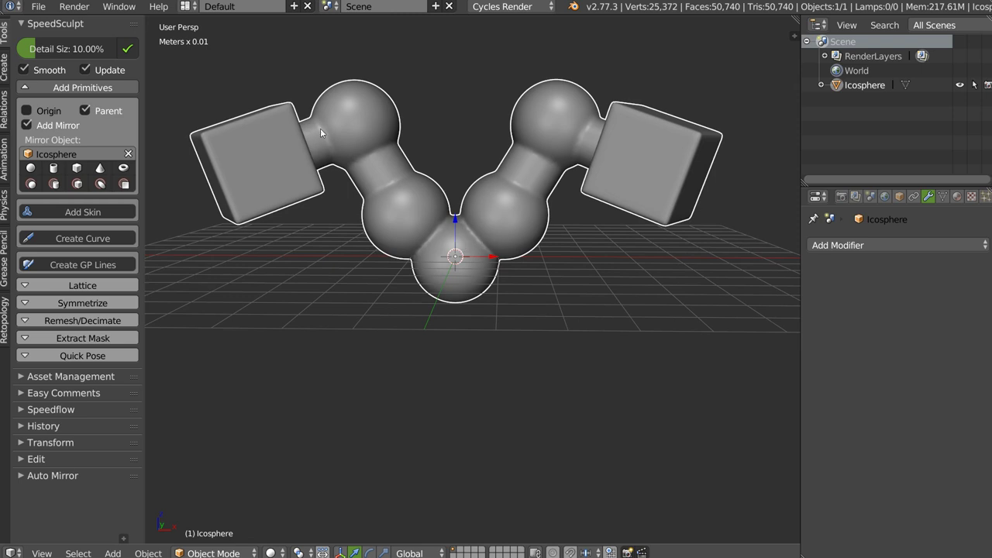
key(Delete)
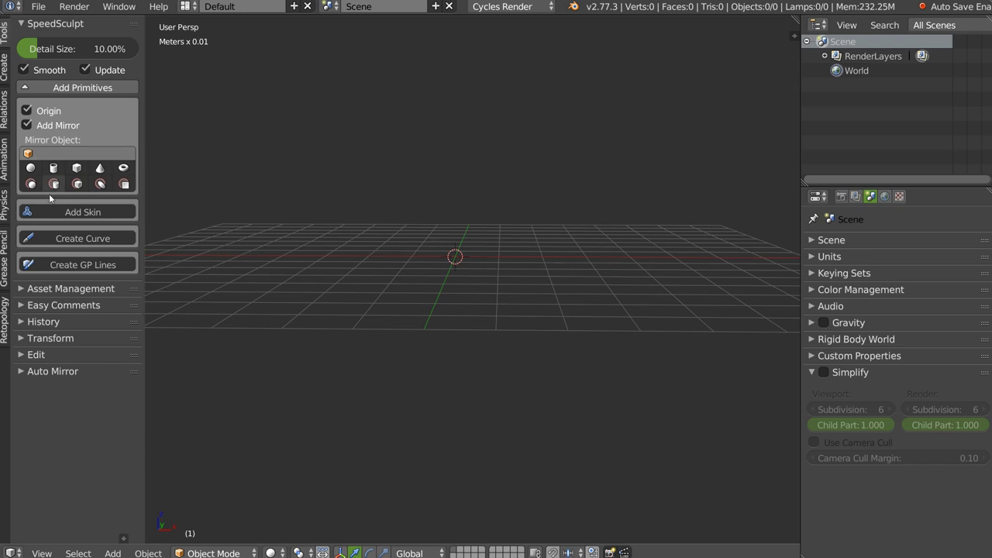
- Add an icosphere at the origin, view it from the front, then delete it
click(30, 168)
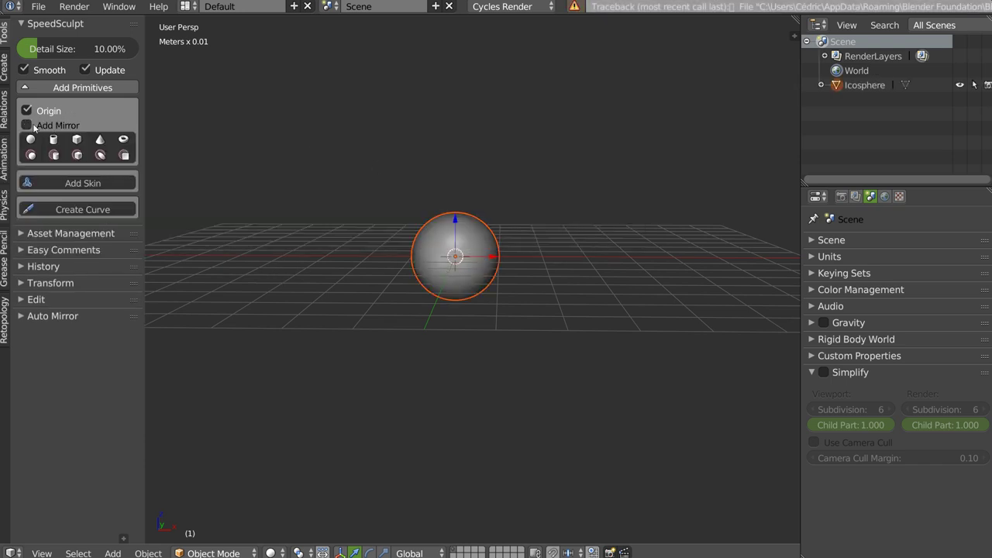
click(483, 287)
key(KP_1)
scroll(420, 189, up, 2)
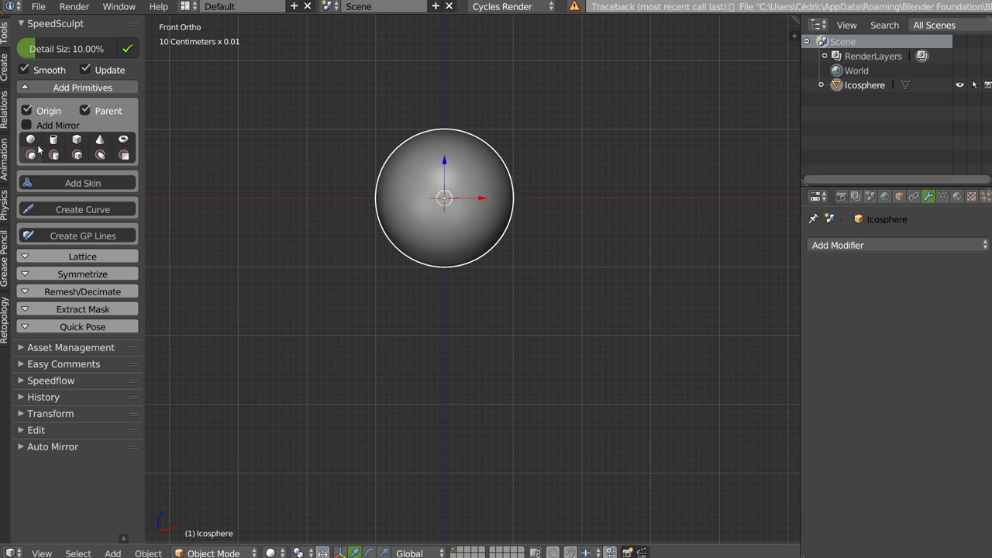
key(Delete)
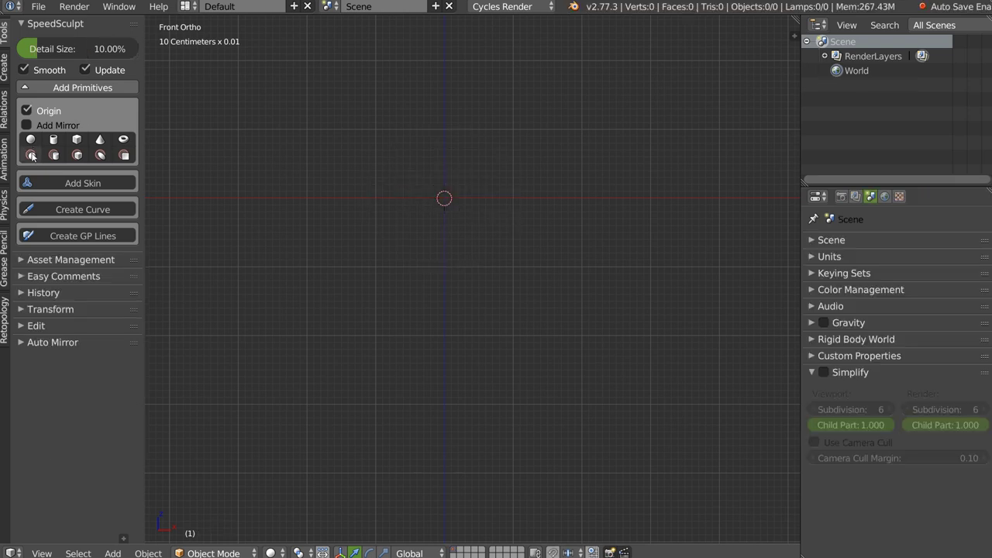
- Add a metaball sphere and a smaller duplicate to its left set to Negative
click(31, 156)
middle_drag(518, 125, 505, 109)
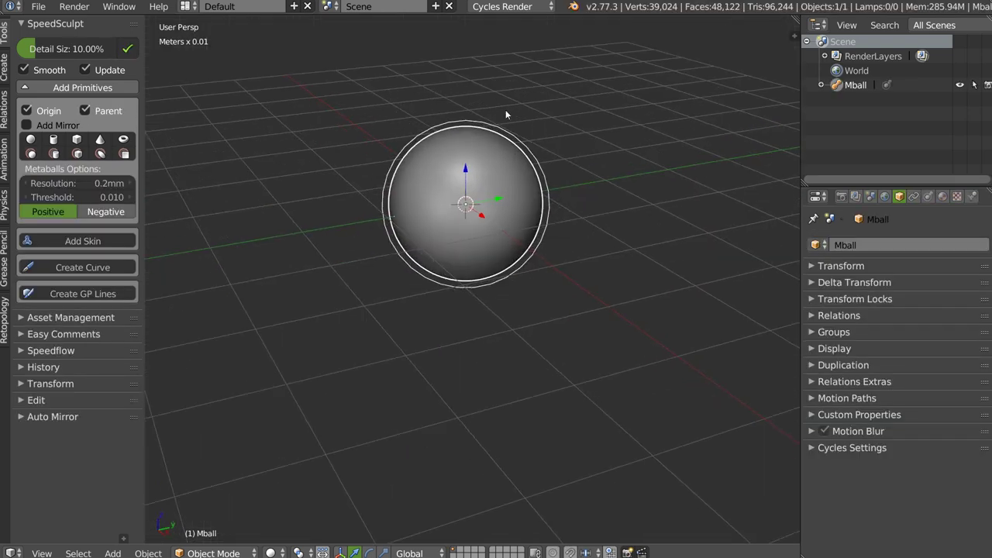
middle_drag(523, 169, 484, 194)
key(shift+d)
click(395, 214)
key(s)
click(314, 178)
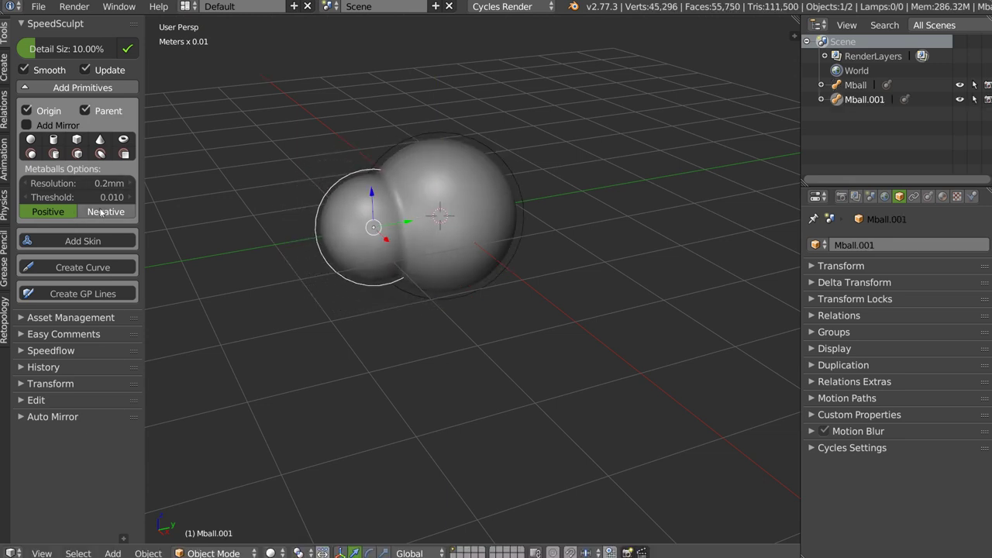
click(99, 215)
- Duplicate the negative metaball smaller and reposition it, then select the big metaball
scroll(491, 221, up, 2)
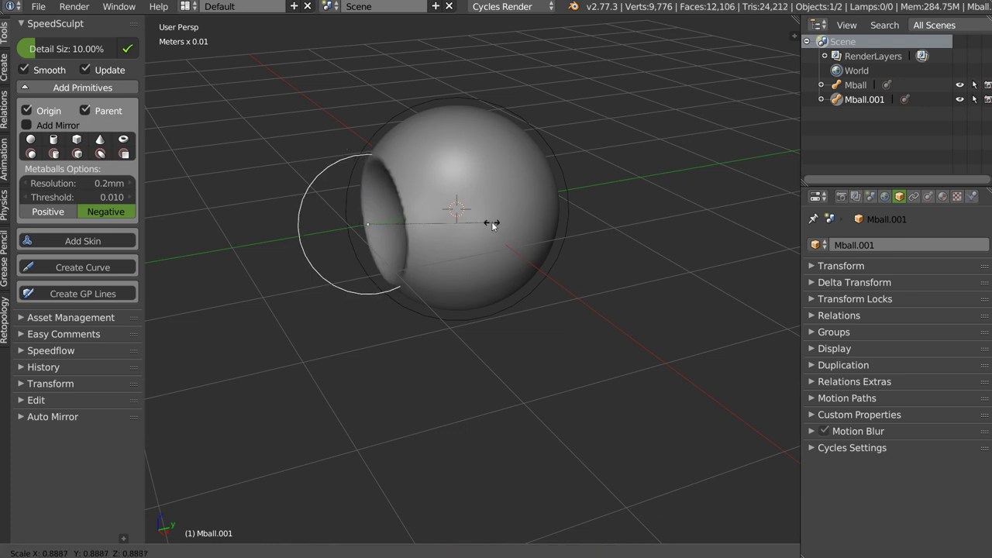
middle_drag(420, 225, 403, 227)
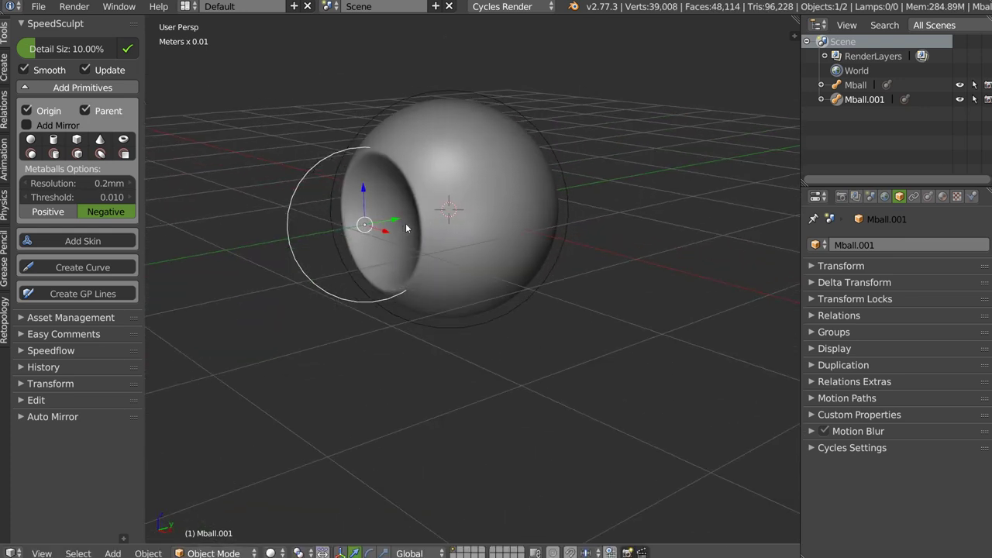
key(shift+d)
click(401, 227)
key(s)
click(399, 223)
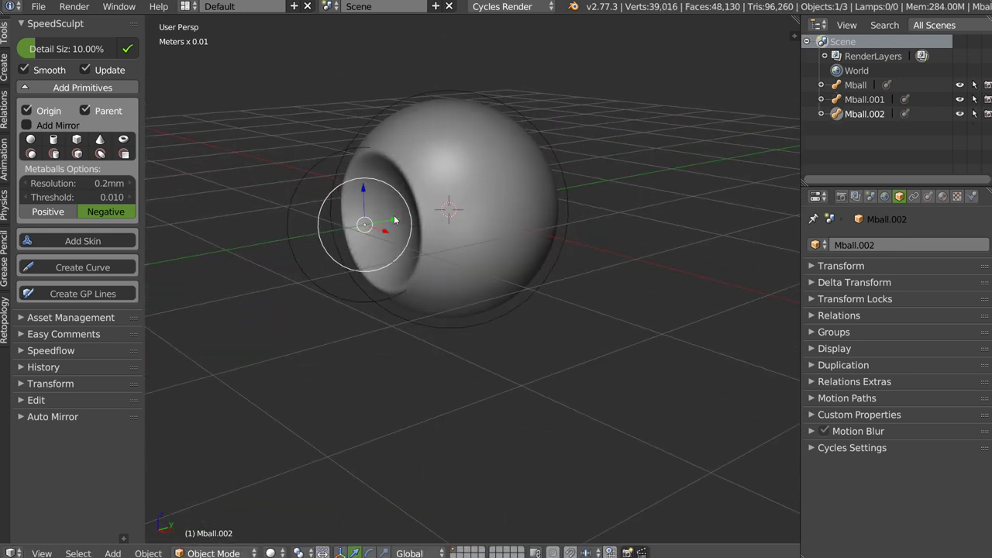
key(g)
click(440, 218)
middle_drag(440, 218, 534, 241)
right_click(549, 241)
- Set Detail Size to 5.00% and convert the three metaballs into one mesh, Mball.003
click(77, 48)
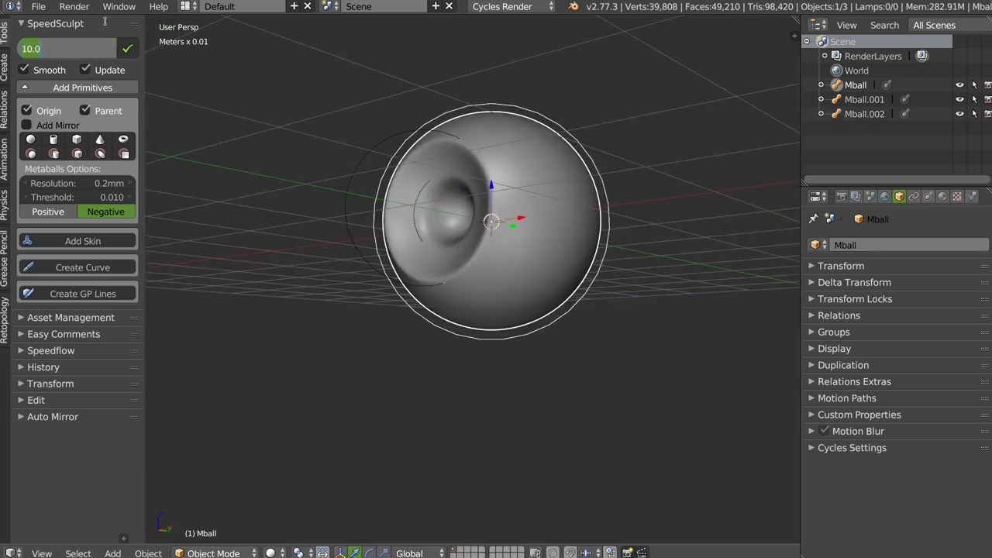
text(5)
key(Return)
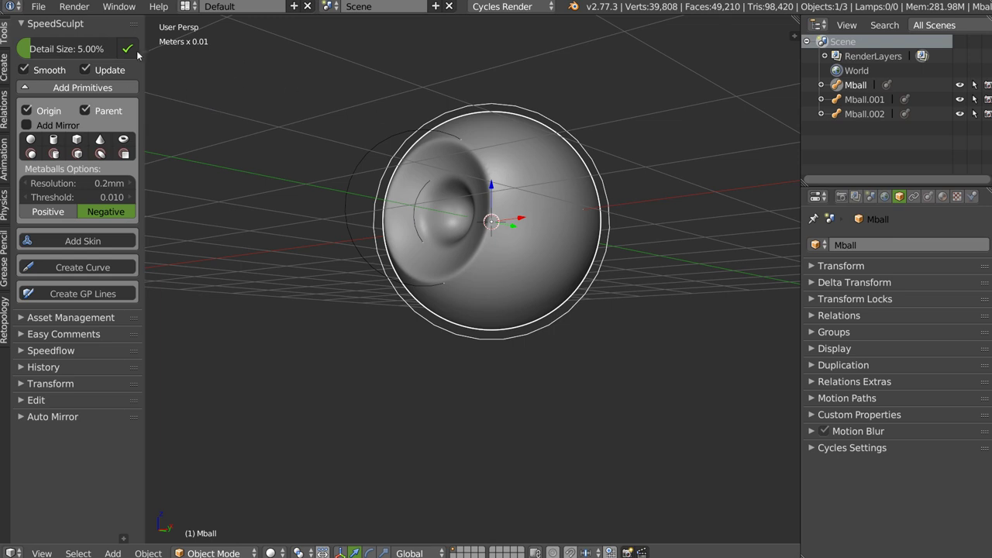
middle_drag(480, 162, 415, 195)
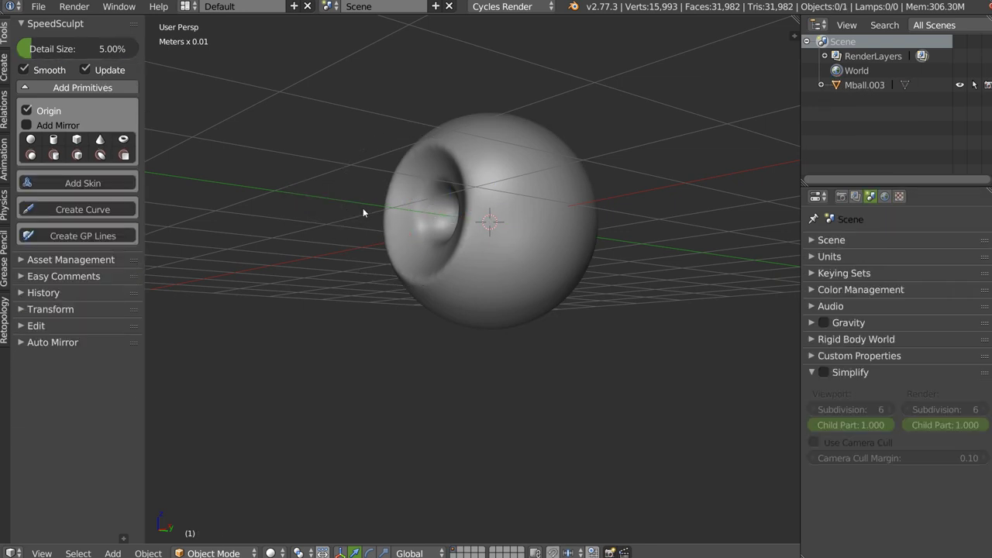
mouse_move(436, 206)
middle_down()
mouse_move(553, 208)
mouse_move(392, 208)
mouse_move(512, 212)
middle_up()
- In wireframe front view, duplicate the hollowed ball to the upper right
key(z)
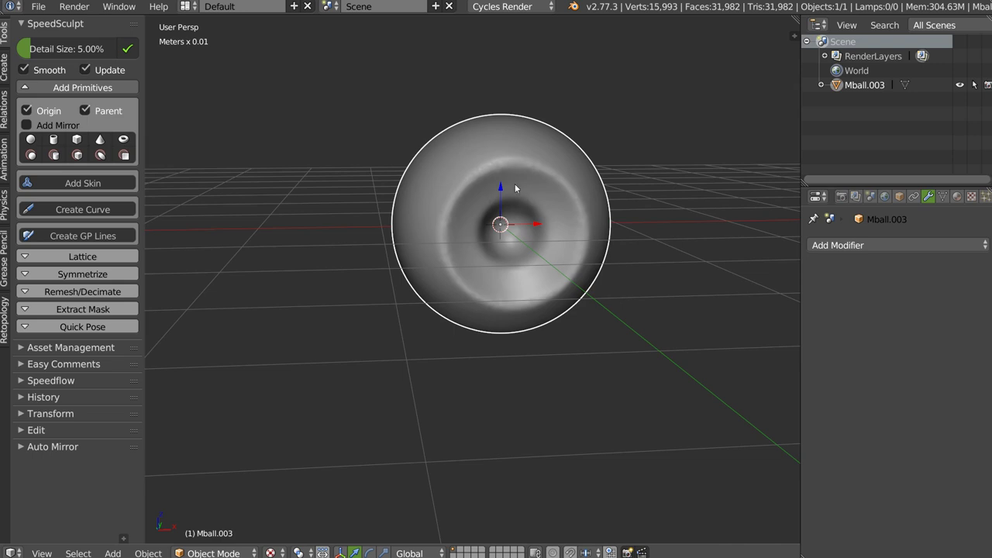
key(KP_1)
scroll(503, 162, down, 5)
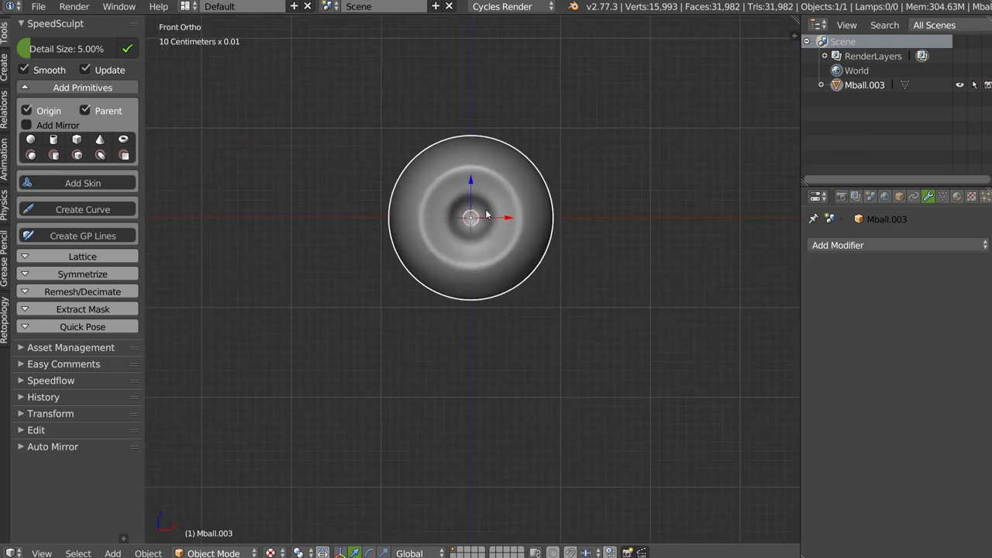
key(shift+d)
click(581, 135)
- Mirror the upper ball to the opposite side and join all three balls into one mesh
right_click(575, 186)
shift+right_click(581, 189)
key(shift+q)
click(577, 276)
key(Escape)
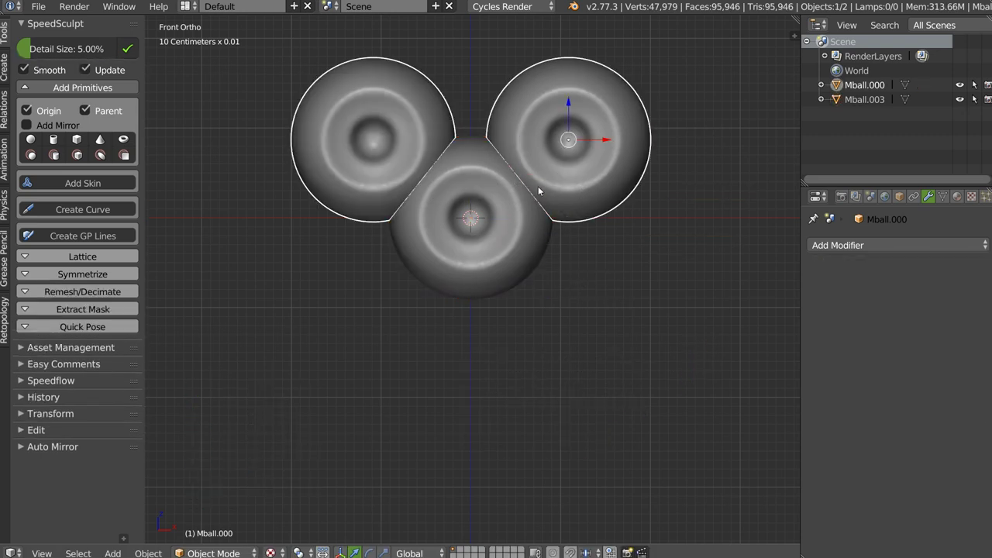
middle_drag(539, 190, 500, 263)
shift+right_click(501, 262)
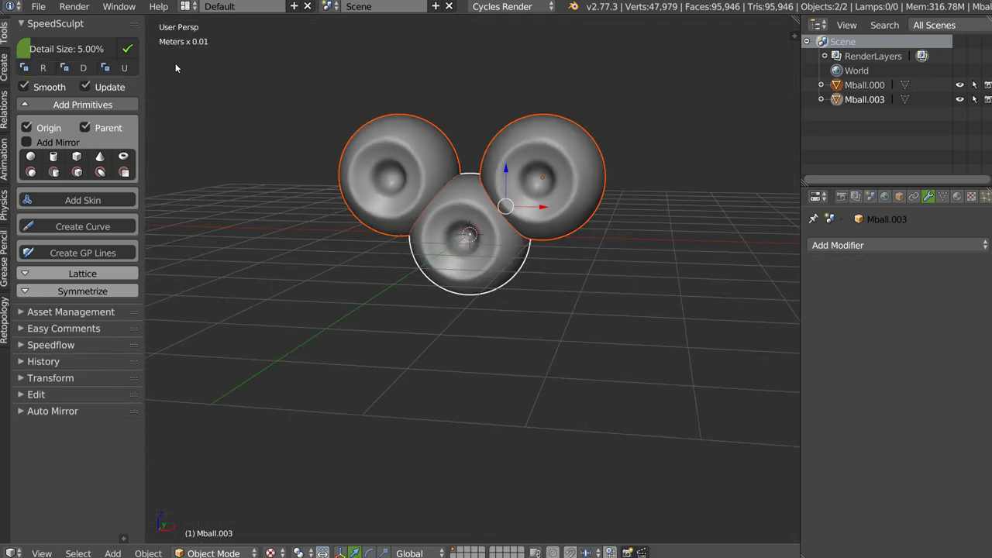
click(127, 48)
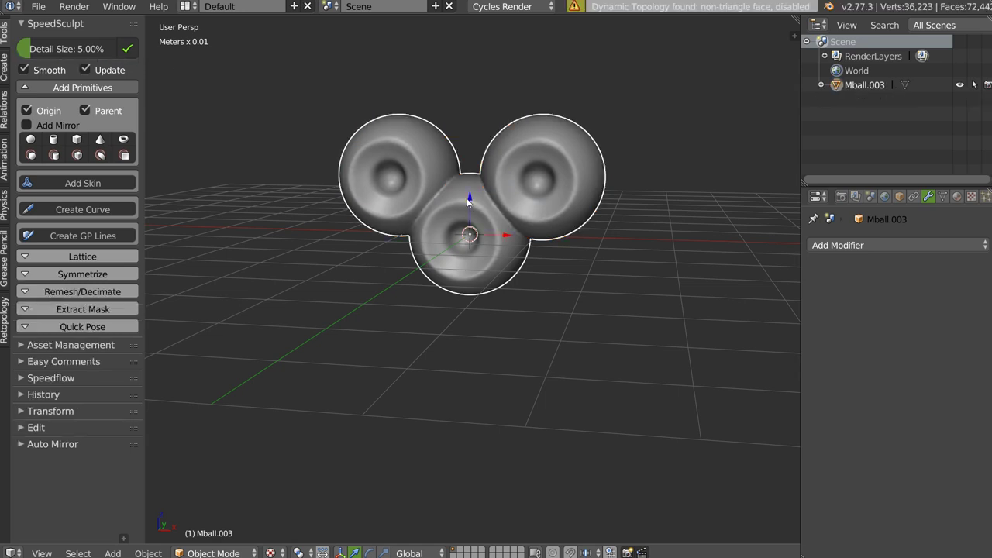
- Return to solid front view and turn off Parent for new primitives
mouse_move(473, 198)
middle_down()
mouse_move(478, 189)
mouse_move(487, 228)
middle_up()
key(z)
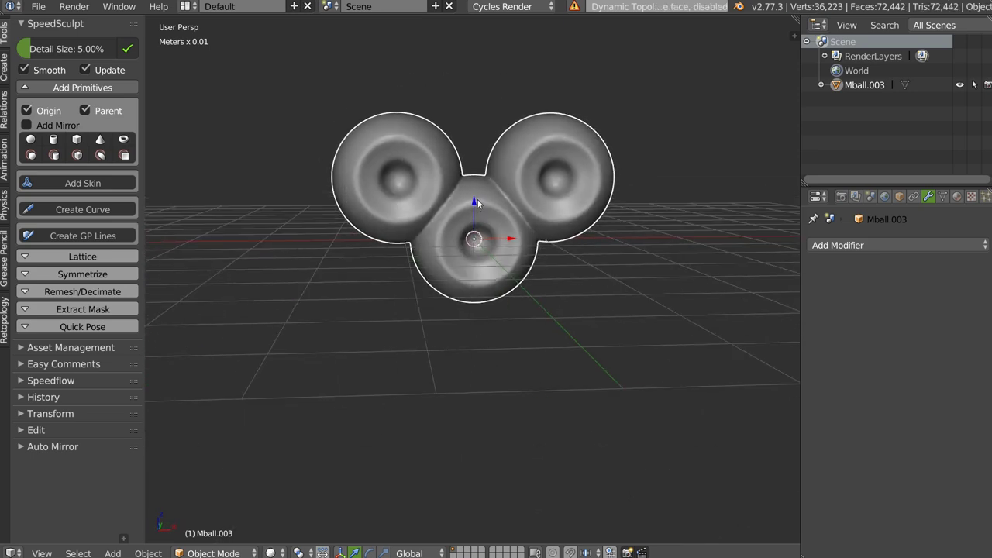
key(KP_1)
scroll(497, 191, up, 2)
click(97, 113)
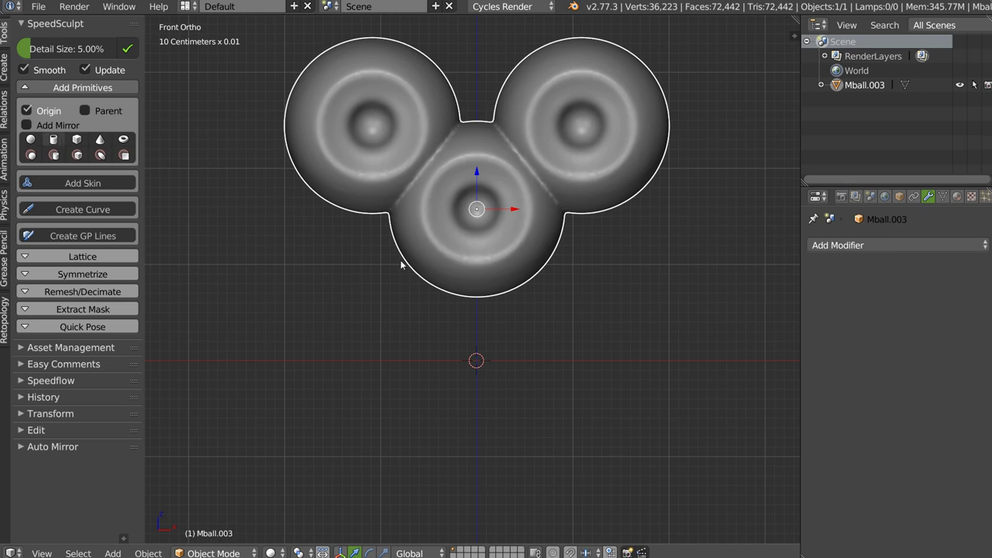
- Add a cylinder, shrink it, and move it up under the head as a neck
click(471, 290)
key(s)
click(544, 306)
drag(476, 327, 471, 273)
shift+middle_drag(555, 279, 515, 158)
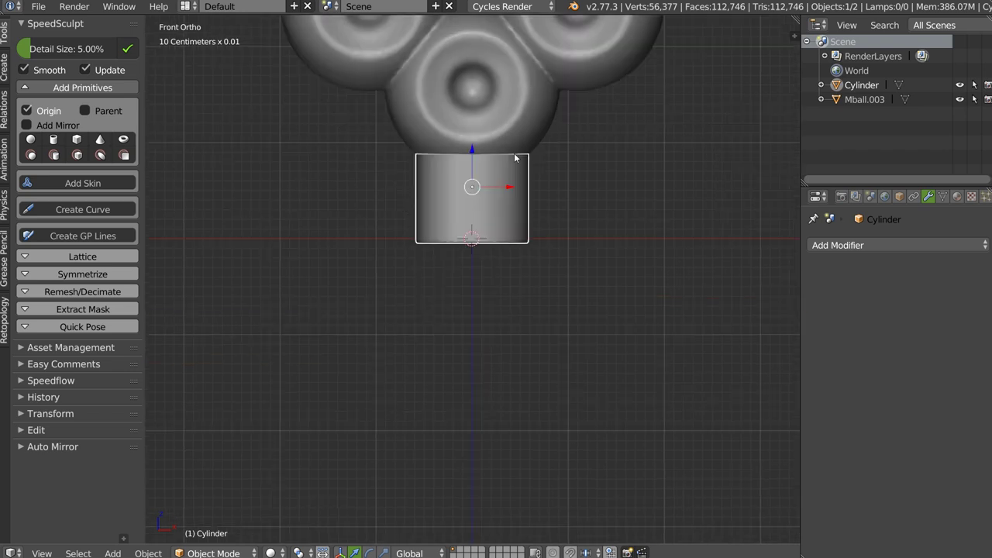
- Add an icosphere below the neck and a metaball moved beside it to the lower left
click(30, 138)
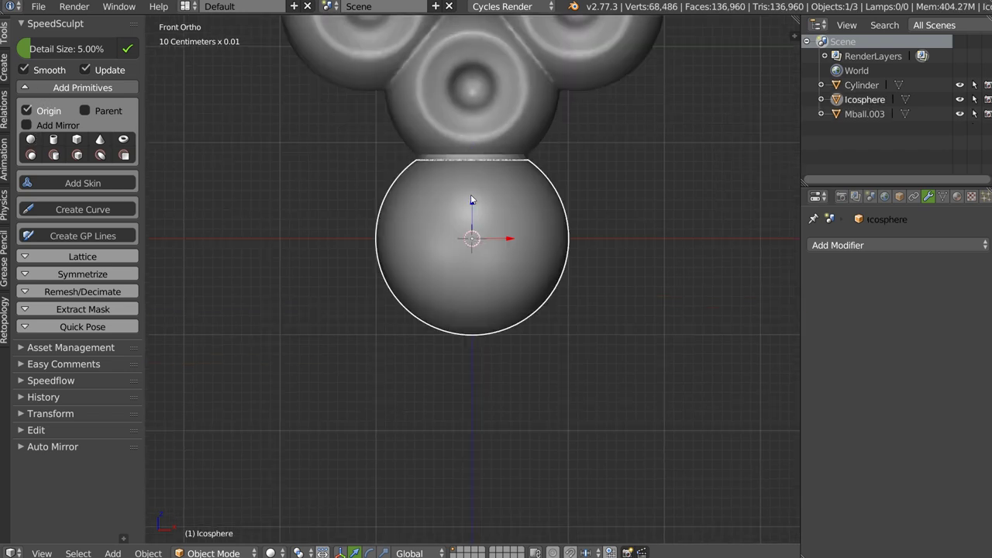
drag(470, 200, 469, 241)
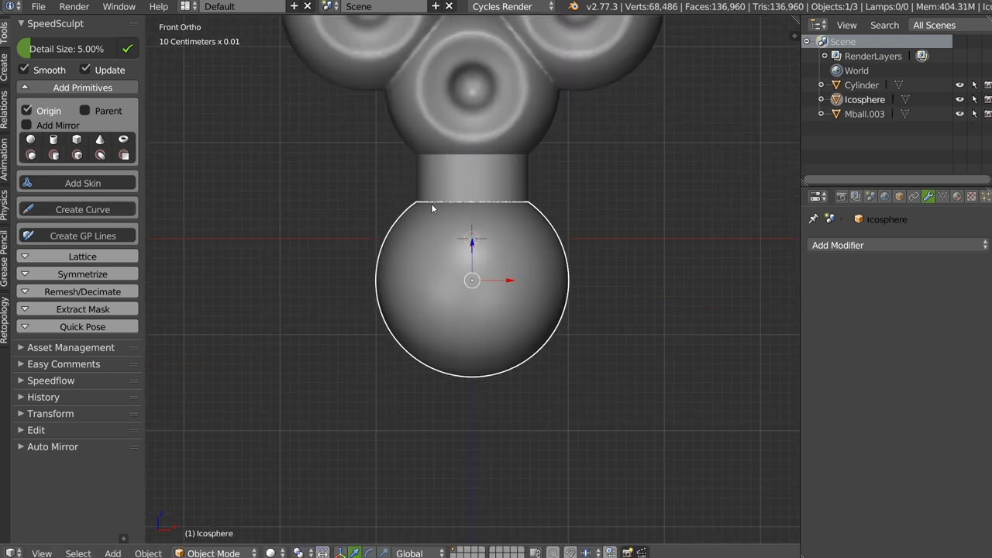
click(31, 155)
mouse_move(515, 177)
middle_down()
mouse_move(461, 210)
mouse_move(500, 222)
middle_up()
drag(498, 221, 386, 239)
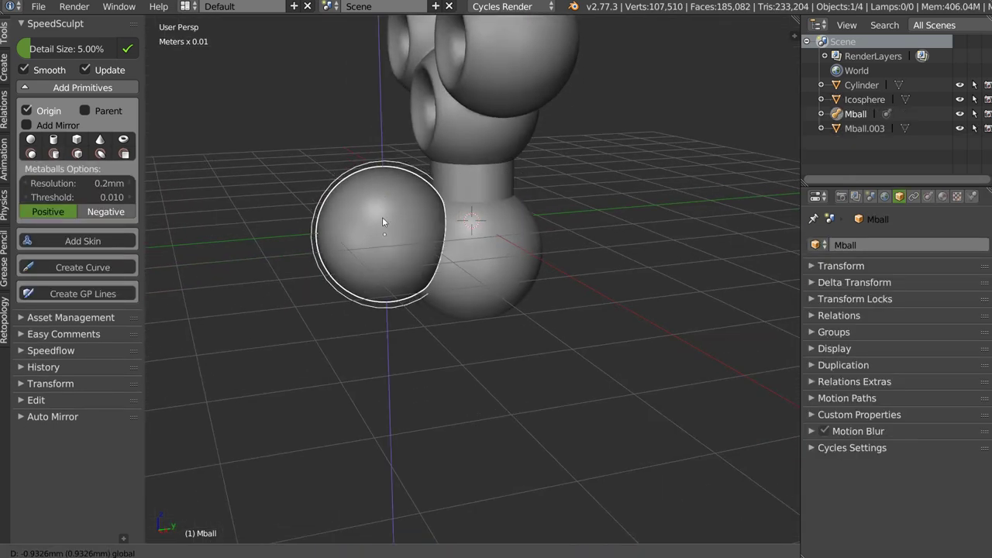
- Duplicate the metaball onto its left side, shrink it, and make it carve a hollow
middle_drag(387, 238, 450, 225)
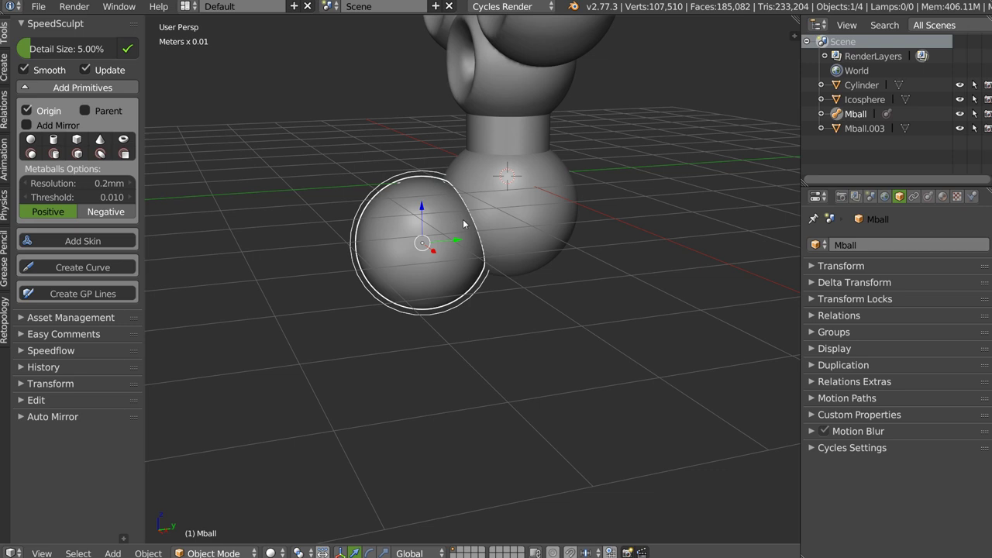
key(shift+d)
click(422, 232)
key(s)
click(426, 224)
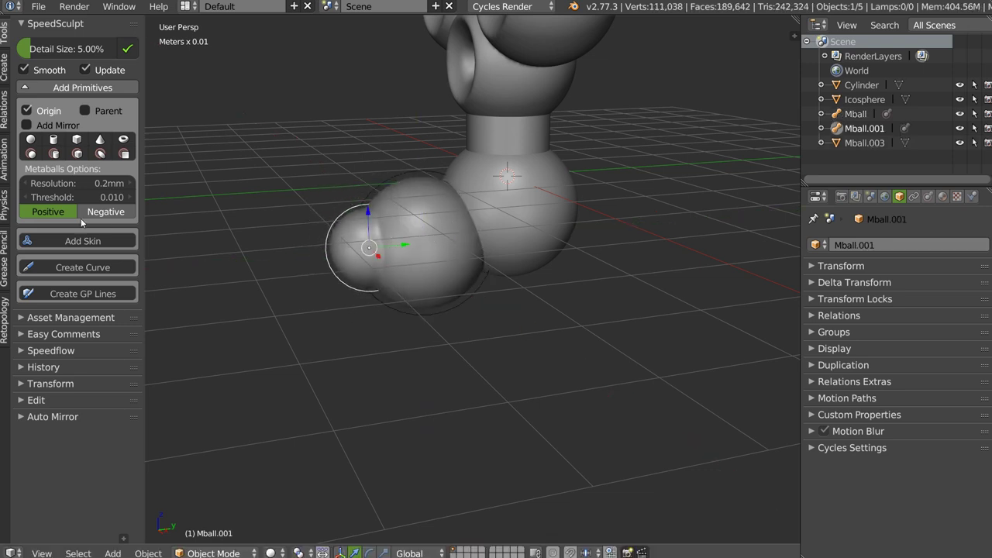
click(93, 213)
- Select the lower sphere, cylinder neck and three-ball head together
mouse_move(200, 198)
middle_down()
mouse_move(376, 217)
mouse_move(529, 215)
mouse_move(494, 229)
mouse_move(468, 289)
middle_up()
right_click(468, 290)
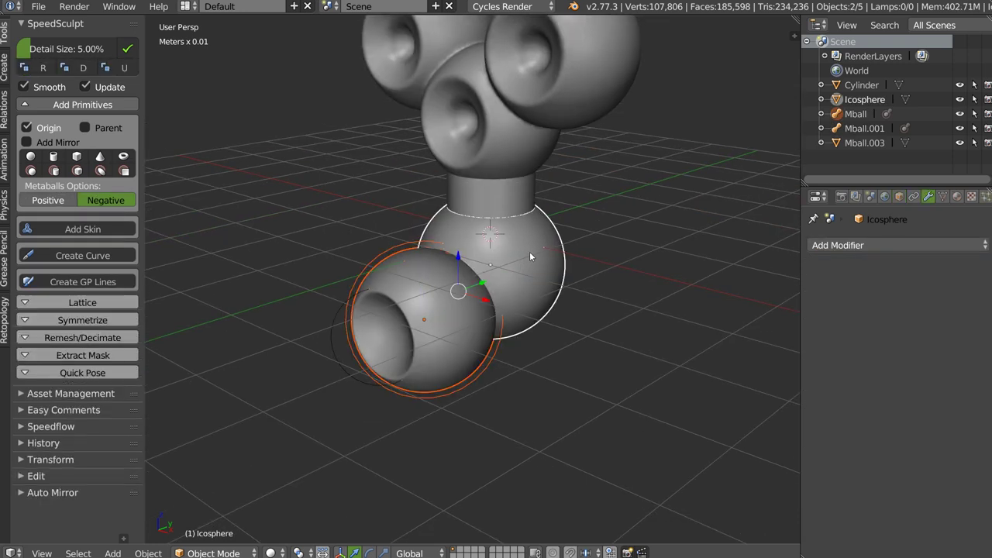
shift+right_click(499, 176)
shift+right_click(518, 146)
middle_drag(517, 146, 483, 154)
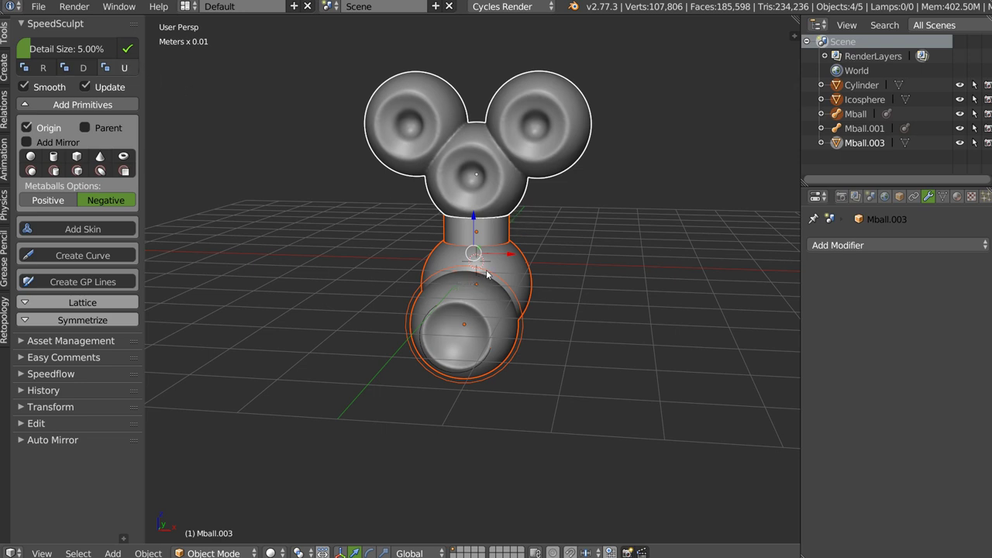
- Delete the leftover Mball.001 metaball and select the Mball.003 figure
middle_drag(486, 275, 399, 296)
scroll(399, 296, up, 3)
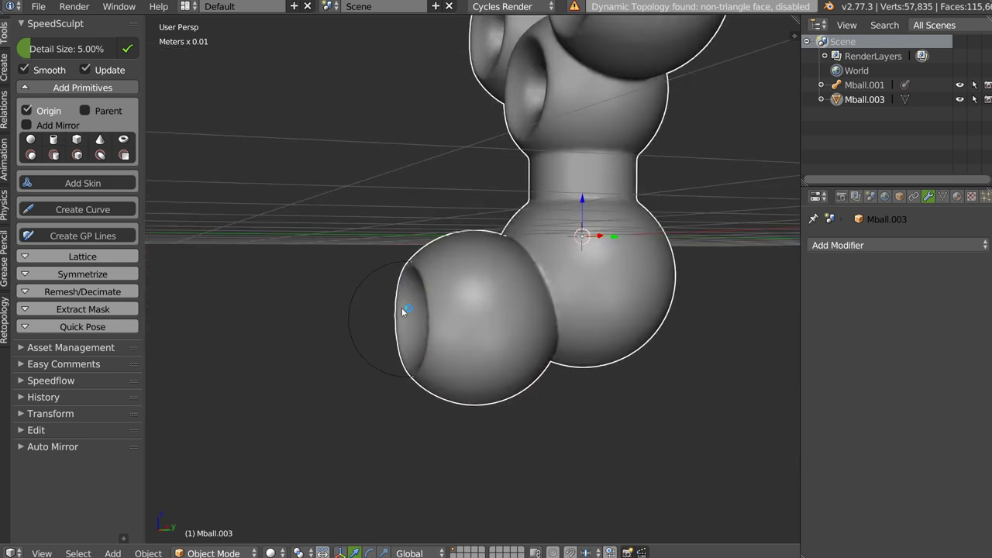
right_click(382, 268)
key(Delete)
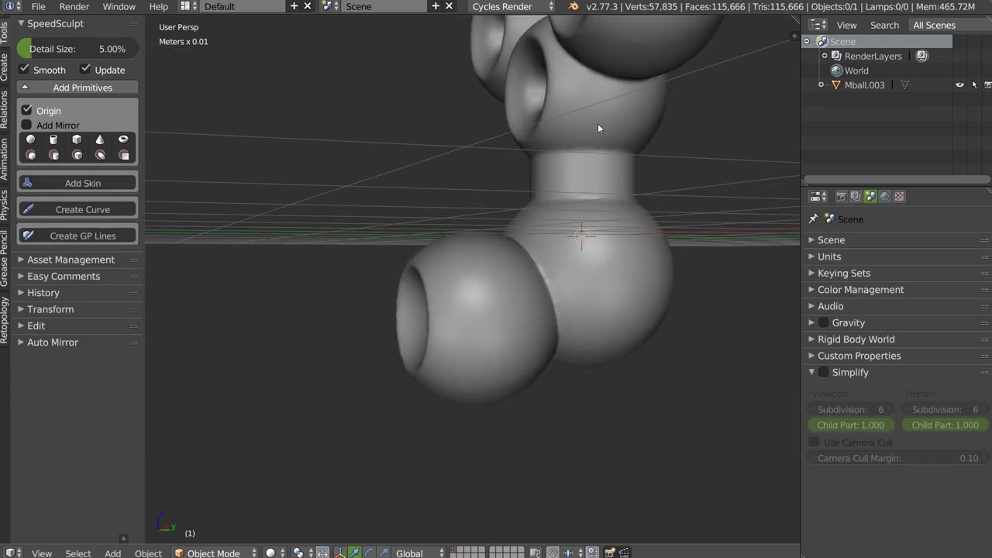
right_click(507, 266)
mouse_move(532, 242)
middle_down()
mouse_move(604, 256)
mouse_move(500, 215)
mouse_move(524, 206)
middle_up()
key(z)
key(z)
key(z)
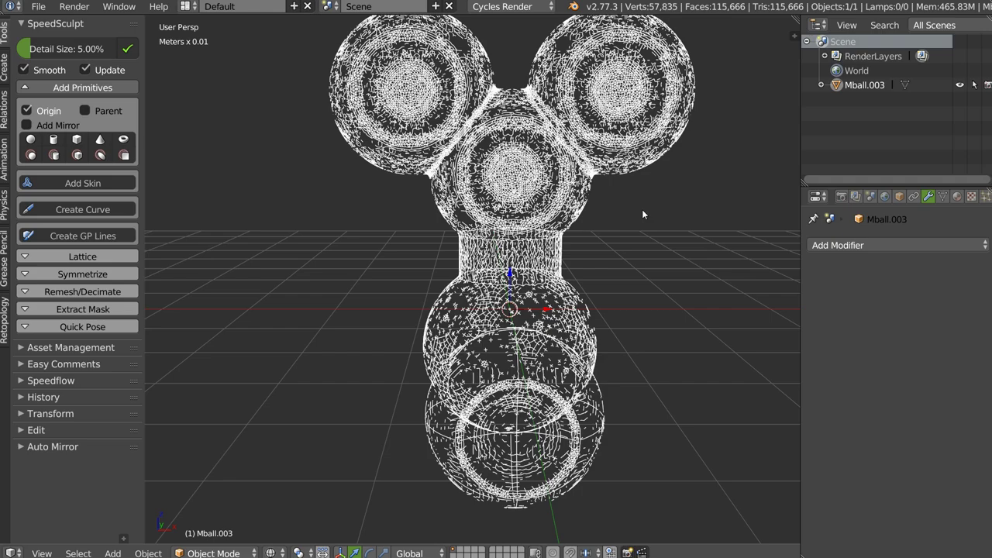
mouse_move(473, 345)
middle_down()
mouse_move(527, 333)
mouse_move(473, 341)
mouse_move(406, 326)
mouse_move(528, 328)
middle_up()
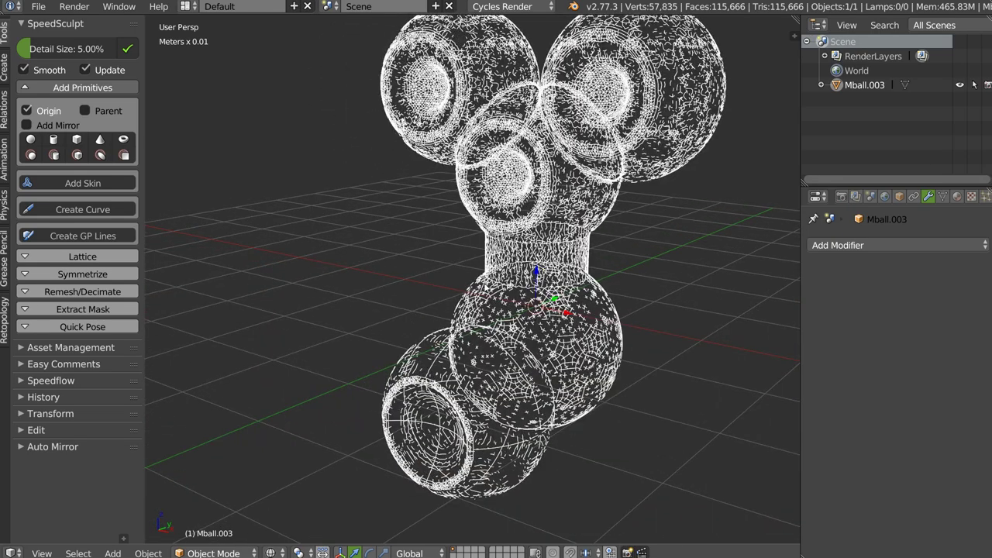
mouse_move(458, 214)
middle_down()
mouse_move(496, 206)
mouse_move(528, 219)
mouse_move(495, 206)
mouse_move(448, 215)
middle_up()
key(z)
mouse_move(471, 127)
middle_down()
mouse_move(599, 222)
mouse_move(556, 247)
mouse_move(446, 234)
mouse_move(536, 179)
mouse_move(507, 196)
mouse_move(400, 216)
mouse_move(449, 217)
mouse_move(441, 234)
middle_up()
scroll(441, 235, down, 2)
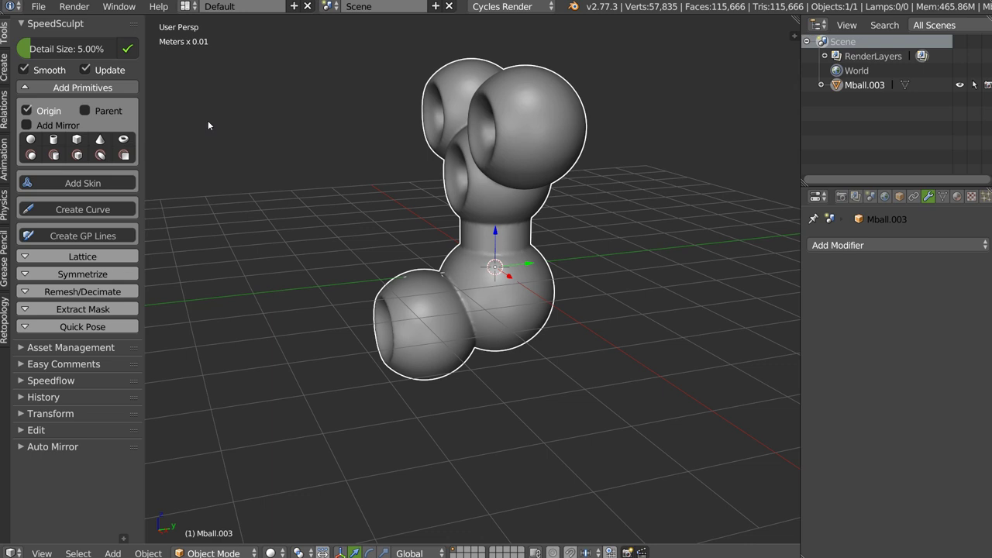
mouse_move(570, 165)
middle_down()
mouse_move(376, 124)
mouse_move(452, 279)
mouse_move(380, 200)
mouse_move(424, 228)
mouse_move(378, 79)
middle_up()
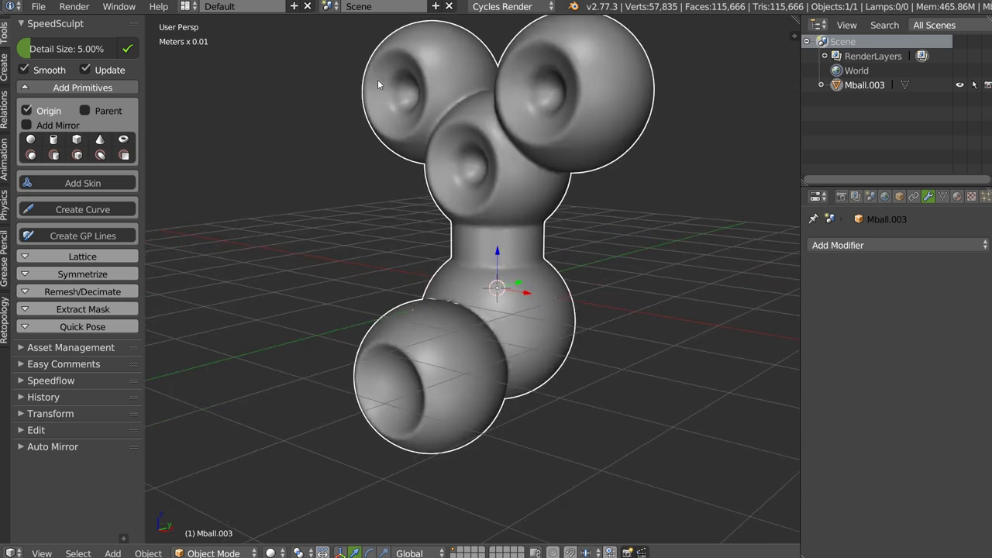
mouse_move(461, 203)
middle_down()
mouse_move(395, 244)
mouse_move(446, 151)
middle_up()
mouse_move(416, 228)
middle_down()
mouse_move(472, 225)
mouse_move(508, 120)
mouse_move(443, 285)
mouse_move(437, 259)
mouse_move(486, 210)
mouse_move(458, 273)
mouse_move(282, 185)
middle_up()
mouse_move(384, 267)
middle_down()
mouse_move(456, 240)
mouse_move(419, 303)
mouse_move(501, 283)
mouse_move(423, 266)
mouse_move(476, 244)
middle_up()
scroll(434, 204, down, 1)
- In front view, disable Origin, enable Add Mirror, and place a sphere above the upper-right ball
scroll(461, 221, down, 1)
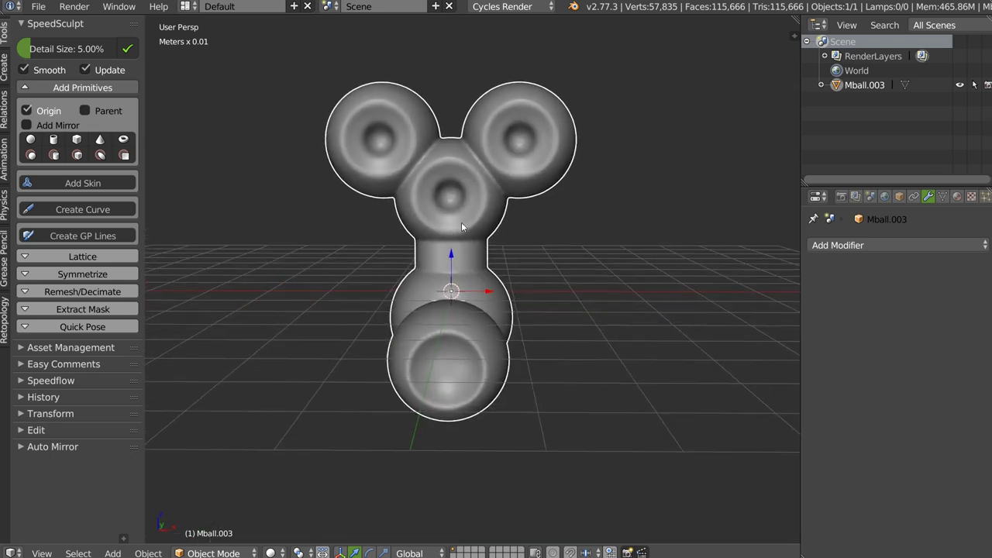
key(KP_1)
click(26, 111)
click(26, 125)
click(31, 168)
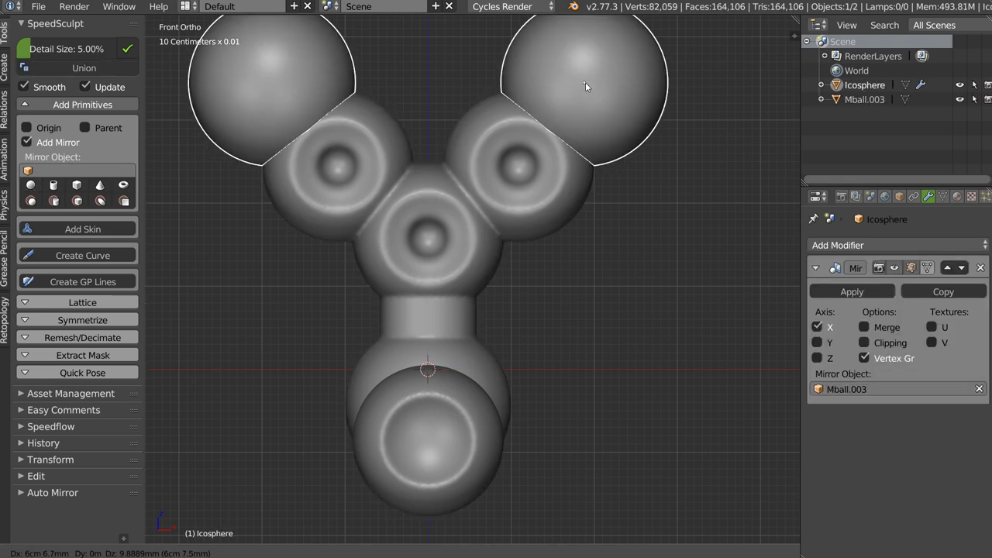
click(586, 130)
- Check the mirrored Icosphere's placement, selecting it with Mball.003 and then alone
middle_drag(586, 130, 513, 218)
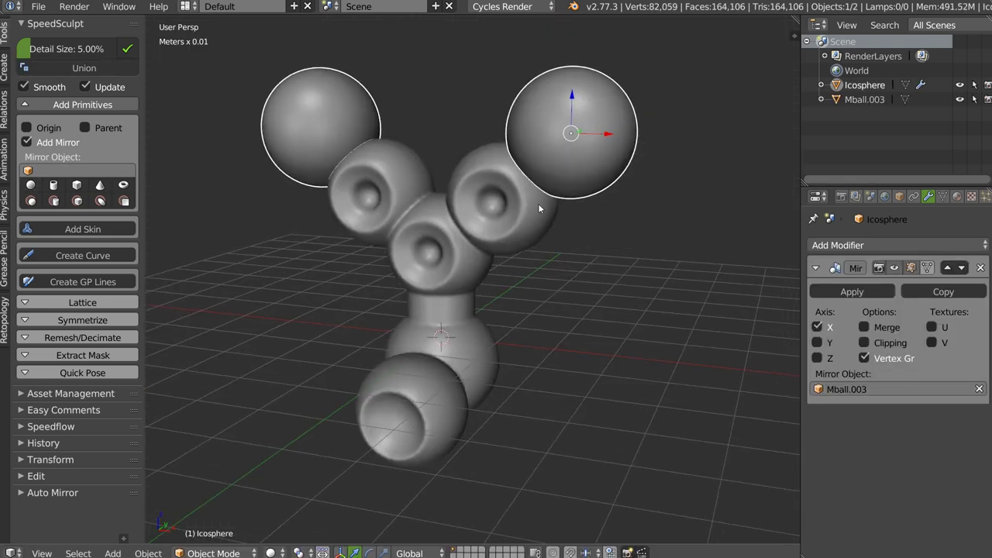
shift+right_click(537, 203)
middle_drag(535, 172, 586, 133)
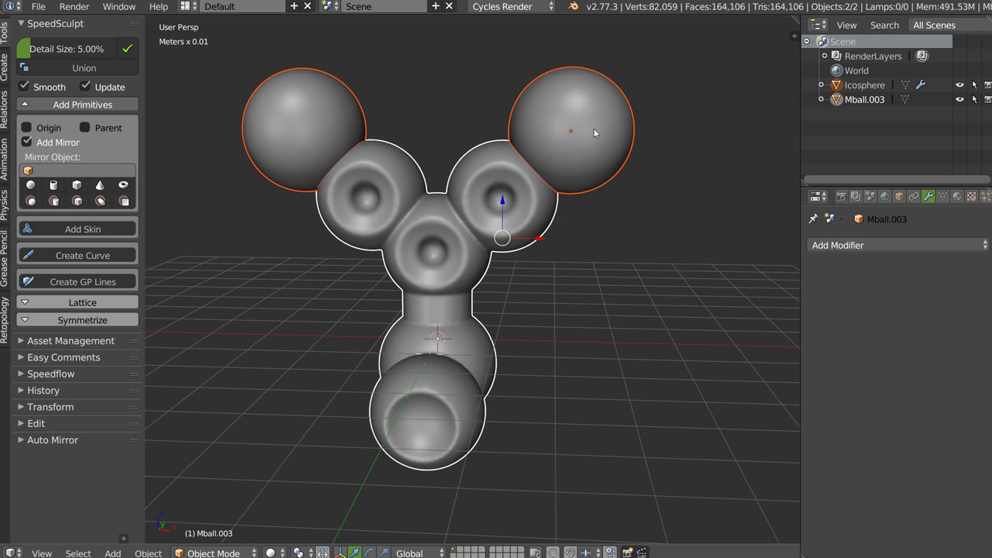
right_click(598, 136)
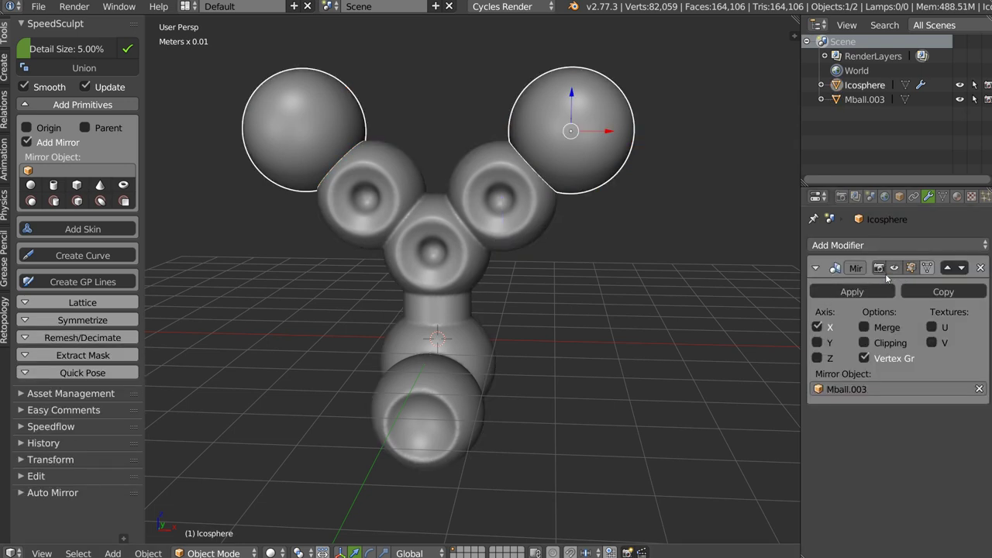
shift+right_click(521, 190)
mouse_move(544, 172)
middle_down()
mouse_move(503, 146)
mouse_move(525, 167)
mouse_move(524, 114)
middle_up()
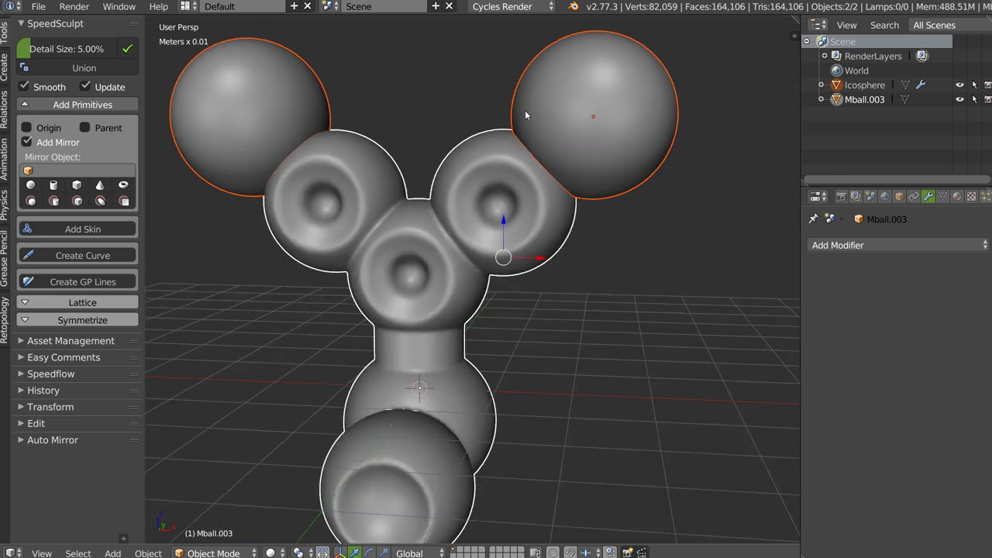
mouse_move(545, 160)
middle_down()
mouse_move(526, 155)
mouse_move(593, 143)
middle_up()
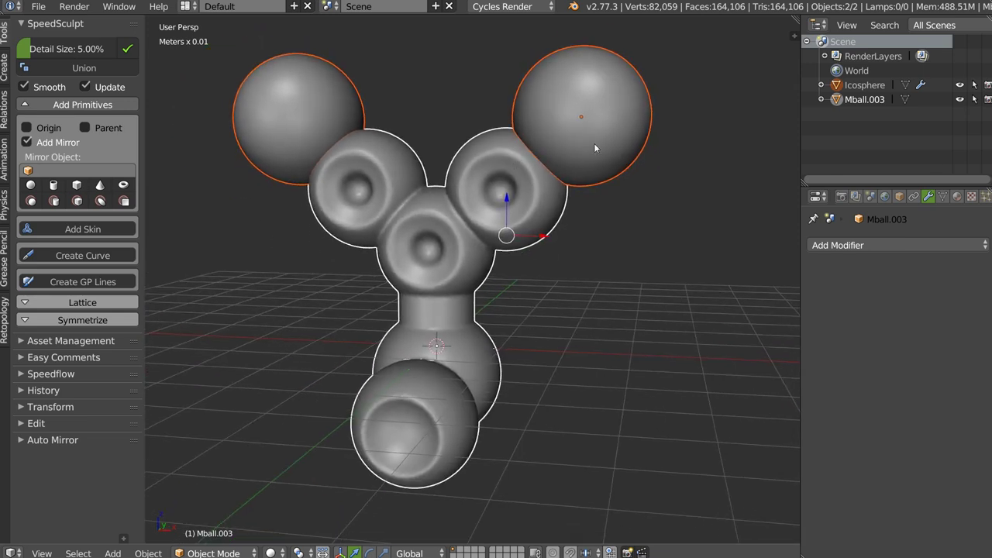
right_click(591, 139)
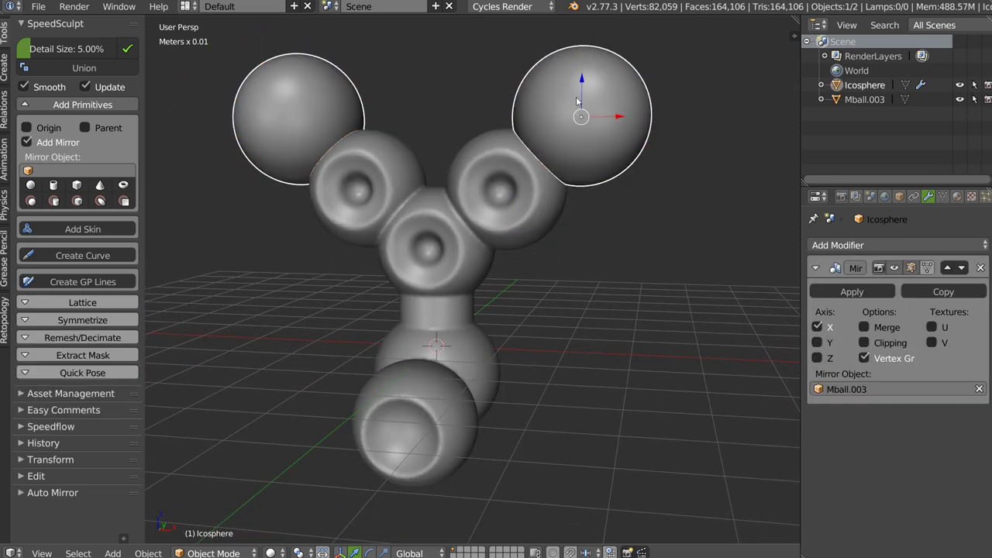
- Apply the Icosphere's mirror and select it together with the Mball.003 body
click(83, 68)
middle_drag(558, 147, 457, 137)
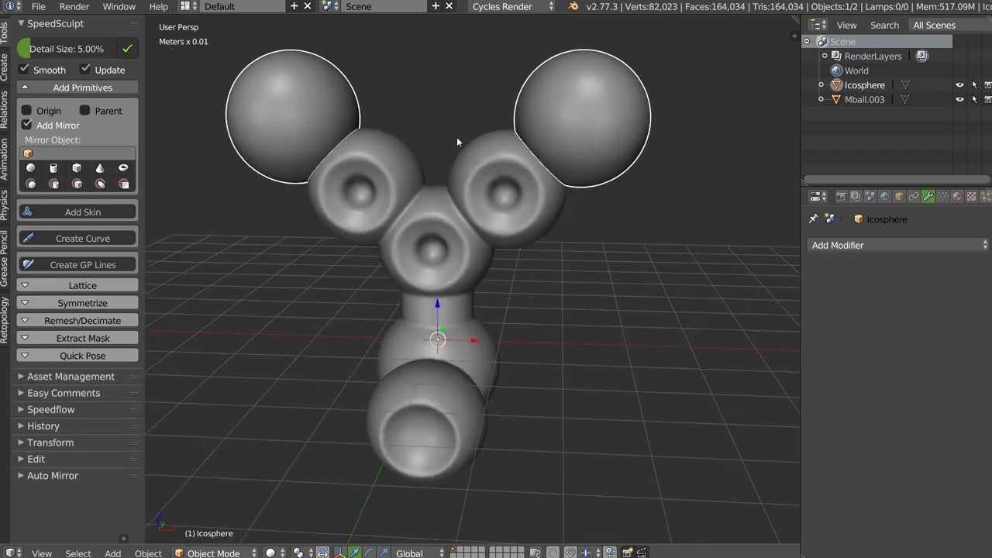
shift+right_click(476, 159)
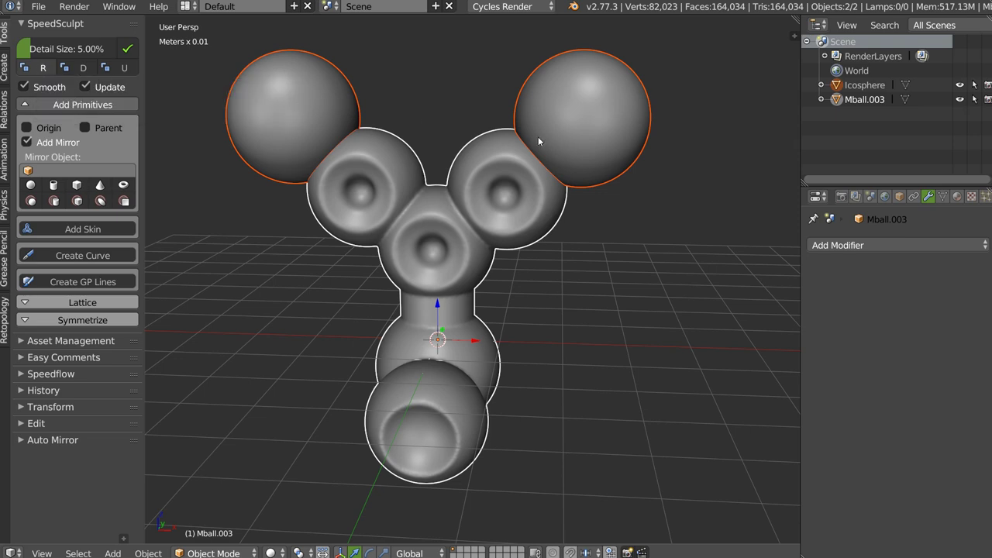
mouse_move(558, 154)
middle_down()
mouse_move(488, 158)
mouse_move(547, 151)
middle_up()
scroll(530, 151, up, 3)
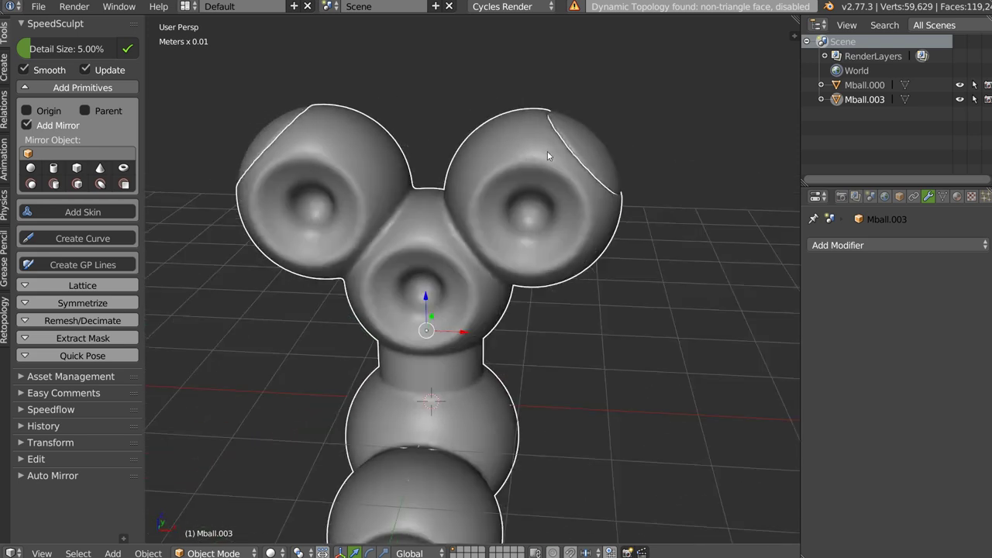
- Move the cap pieces and the body down, then reselect the restored sphere pair
right_click(585, 142)
key(g)
click(582, 138)
right_click(513, 197)
key(g)
click(516, 261)
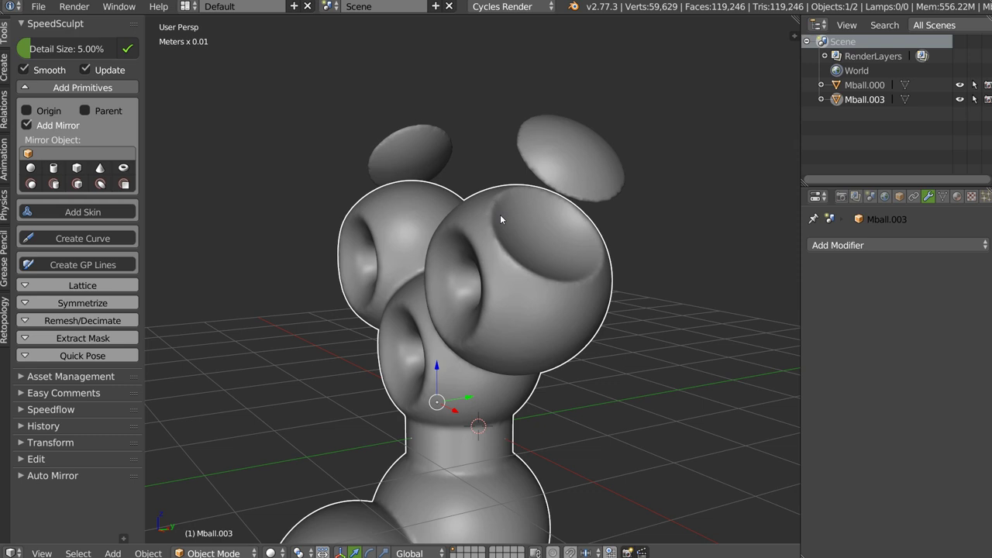
middle_drag(500, 214, 509, 190)
scroll(545, 184, down, 2)
shift+right_click(540, 179)
- Fuse the Icosphere pair into the Mball.003 body and return to front view
right_click(640, 138)
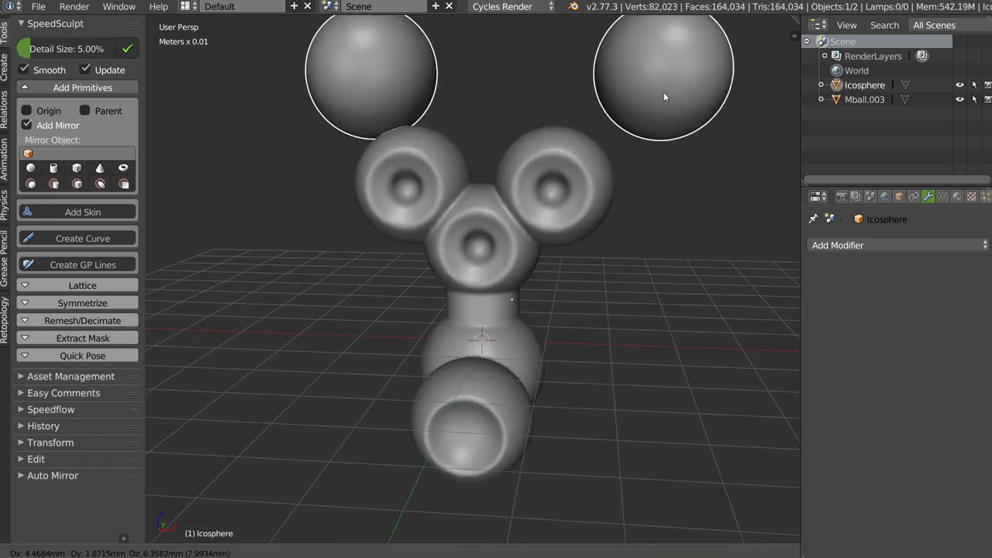
shift+right_click(564, 190)
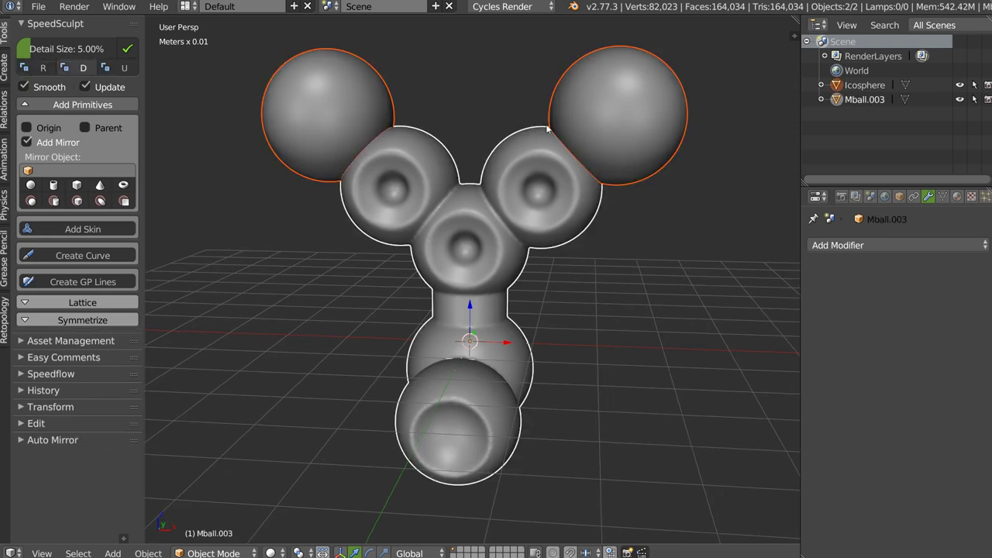
mouse_move(619, 175)
middle_down()
mouse_move(454, 176)
mouse_move(630, 176)
mouse_move(576, 174)
middle_up()
key(KP_1)
scroll(482, 162, down, 1)
scroll(482, 146, down, 2)
- With mirroring off and Origin on, add a sphere and move it atop the head
click(30, 125)
click(27, 111)
click(30, 139)
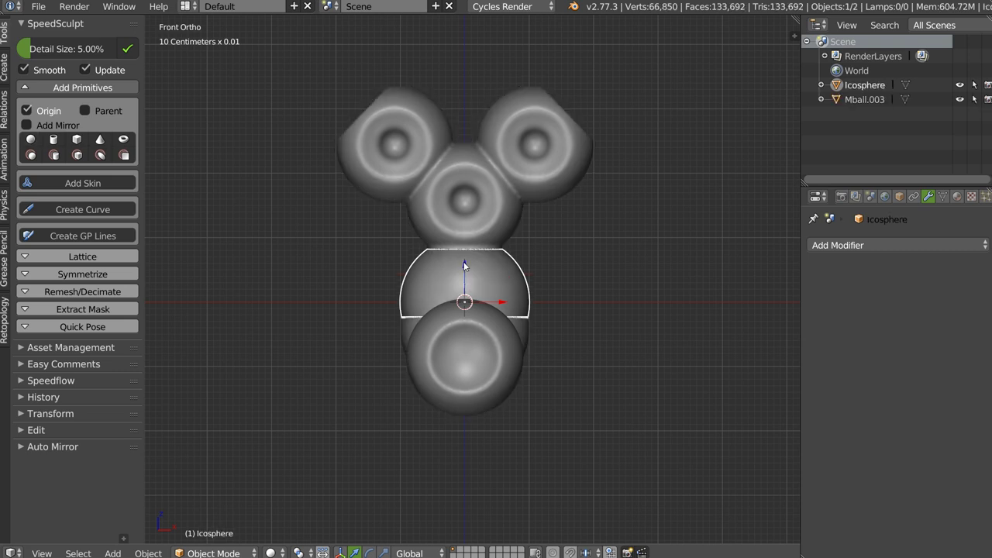
key(g)
click(480, 55)
- Union the top sphere into the Mball.003 body
mouse_move(480, 55)
middle_down()
mouse_move(570, 145)
mouse_move(560, 129)
mouse_move(523, 171)
middle_up()
shift+right_click(509, 174)
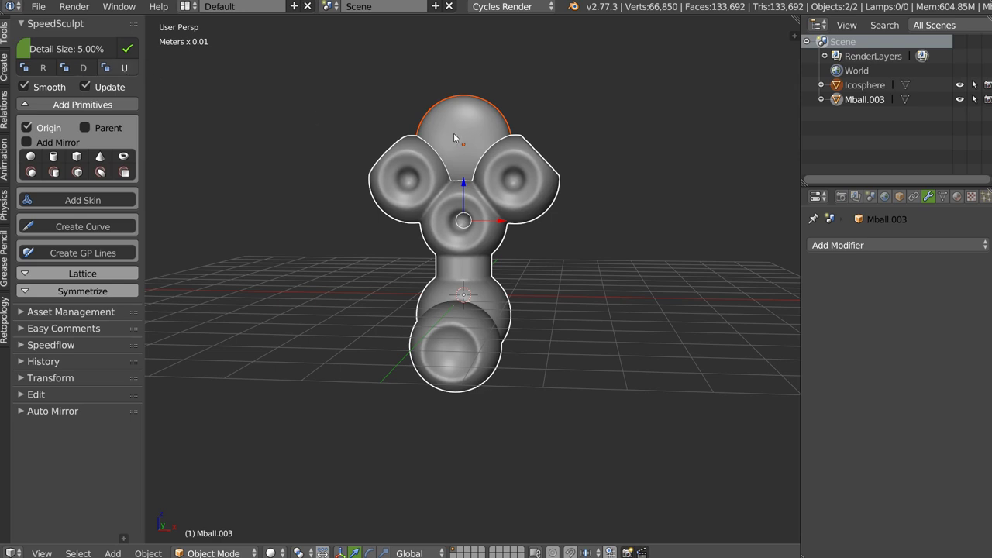
click(124, 67)
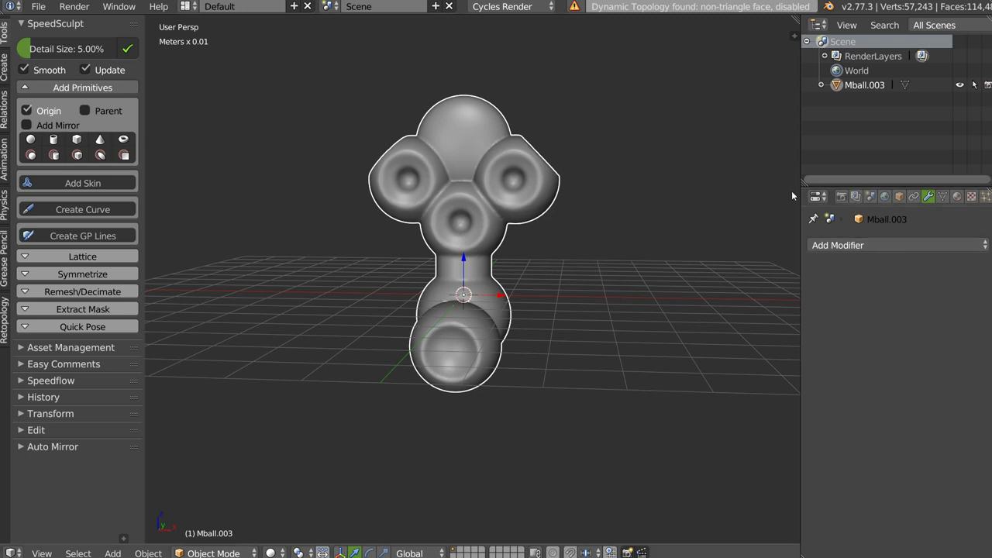
mouse_move(435, 173)
middle_down()
mouse_move(478, 160)
mouse_move(462, 112)
middle_up()
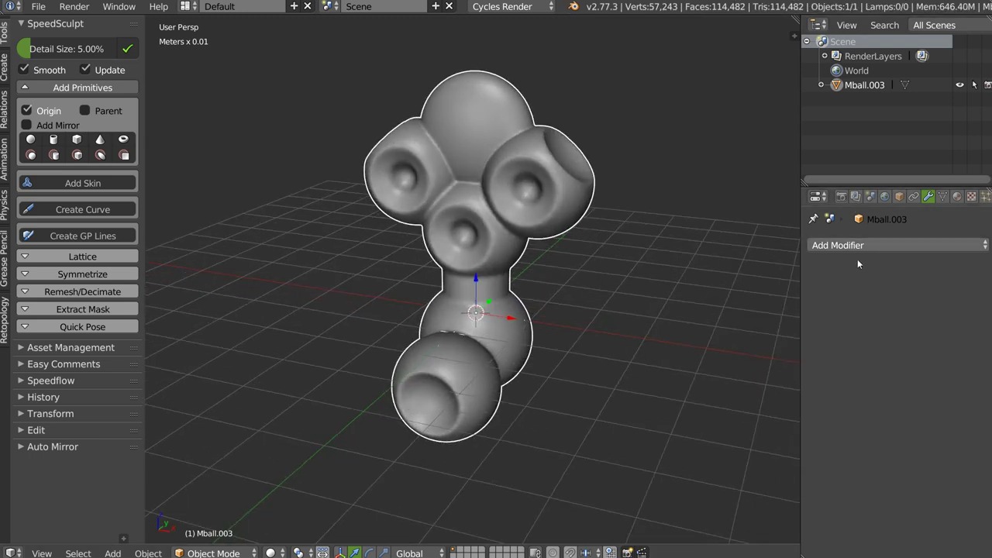
- Inspect the merged figure from several angles, briefly in wireframe, then back to solid
mouse_move(461, 231)
middle_down()
mouse_move(442, 148)
mouse_move(517, 175)
mouse_move(374, 94)
middle_up()
mouse_move(451, 217)
middle_down()
mouse_move(420, 198)
mouse_move(245, 188)
mouse_move(436, 195)
mouse_move(375, 219)
mouse_move(470, 211)
middle_up()
mouse_move(500, 165)
middle_down()
mouse_move(462, 186)
mouse_move(515, 100)
mouse_move(503, 198)
middle_up()
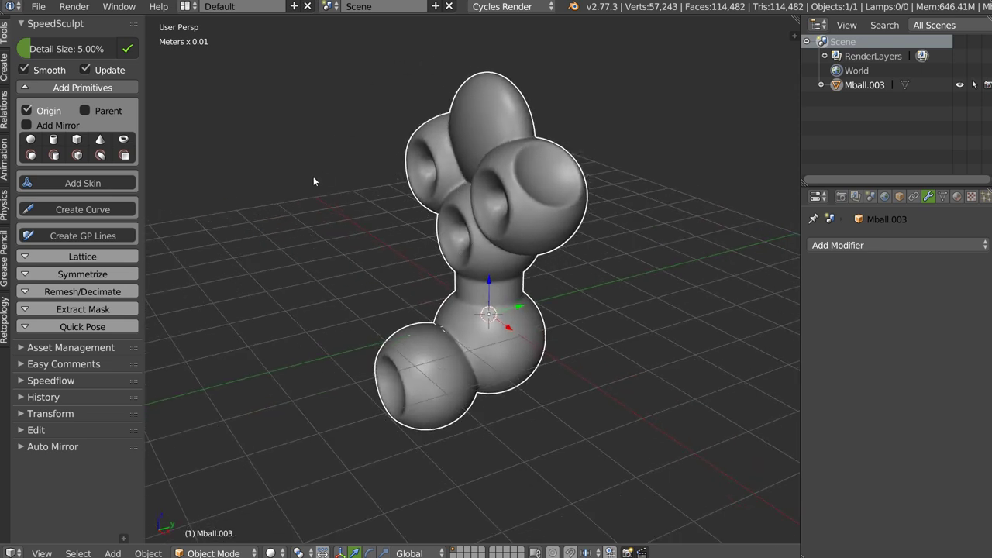
mouse_move(393, 232)
middle_down()
mouse_move(629, 205)
mouse_move(483, 198)
mouse_move(567, 214)
mouse_move(431, 221)
middle_up()
key(z)
key(z)
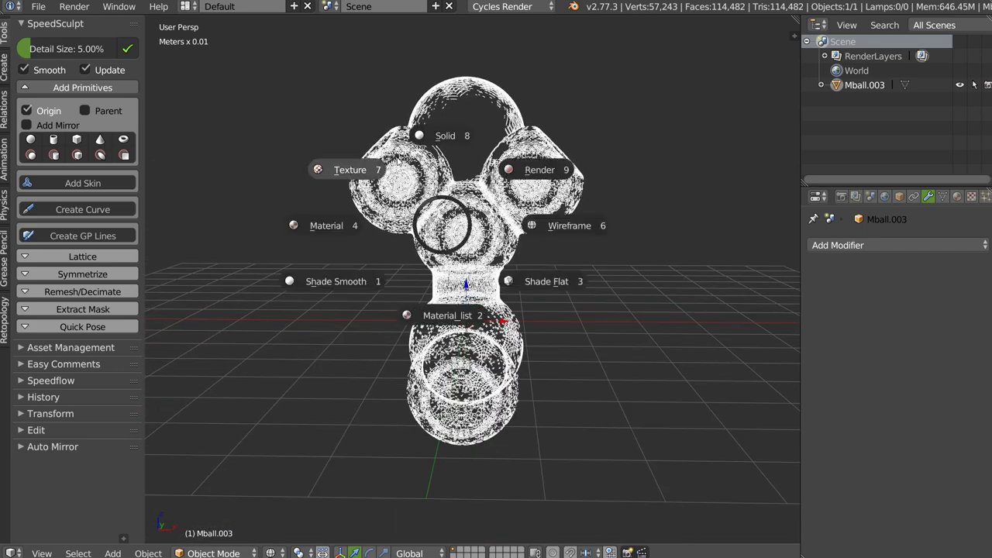
click(443, 158)
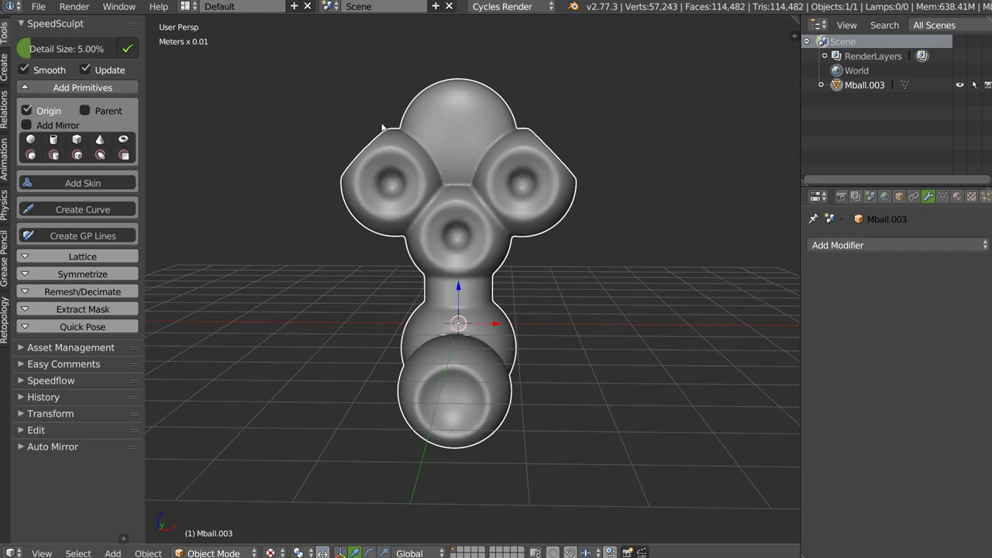
mouse_move(496, 165)
middle_down()
mouse_move(551, 186)
mouse_move(472, 227)
mouse_move(580, 224)
mouse_move(563, 212)
mouse_move(436, 196)
mouse_move(530, 204)
mouse_move(555, 166)
middle_up()
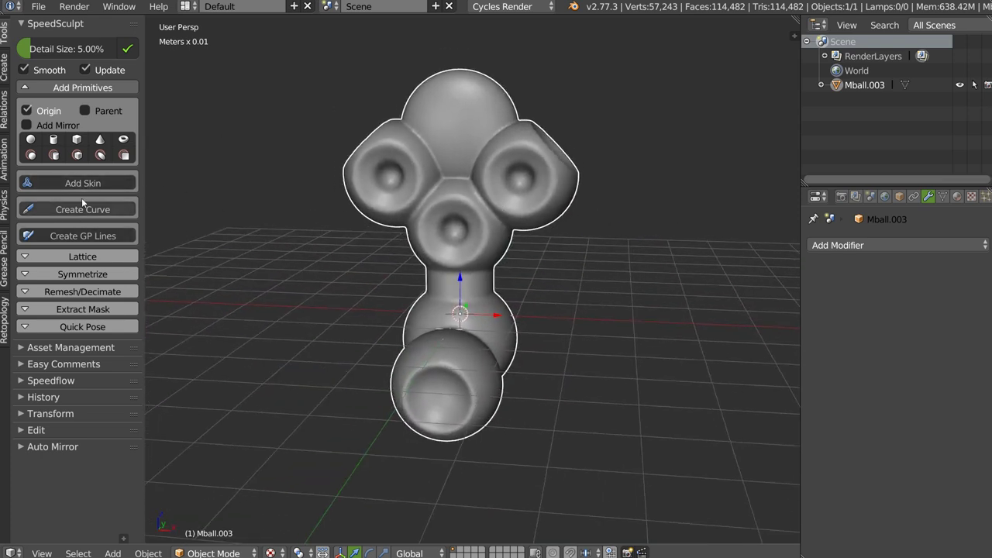
scroll(495, 212, down, 3)
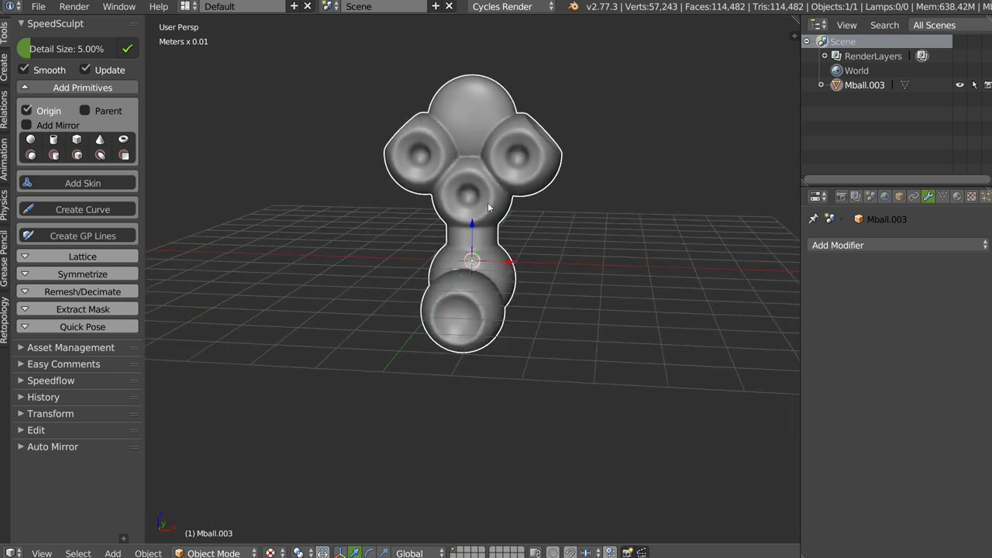
- Switch to front orthographic view and enable Add Mirror for new primitives
key(q)
click(448, 198)
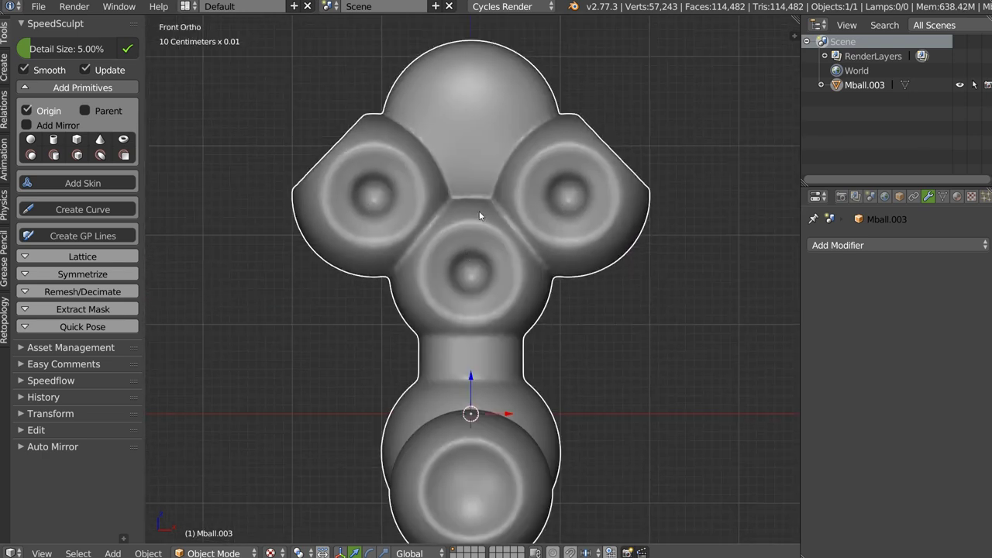
click(45, 131)
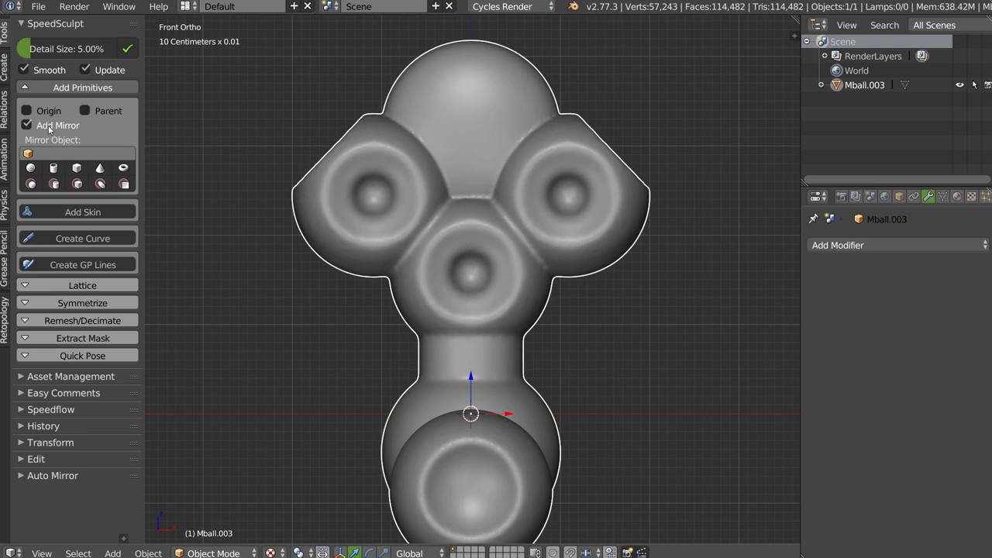
- Place an enlarged skin ball above the head, extrude an ear vertex, and mark the root
scroll(427, 200, down, 2)
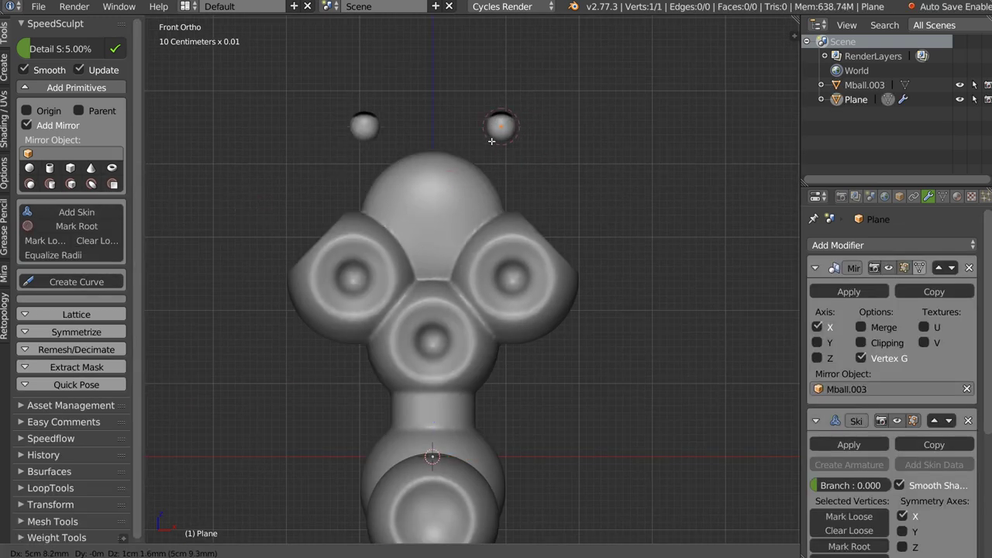
click(480, 169)
key(ctrl+a)
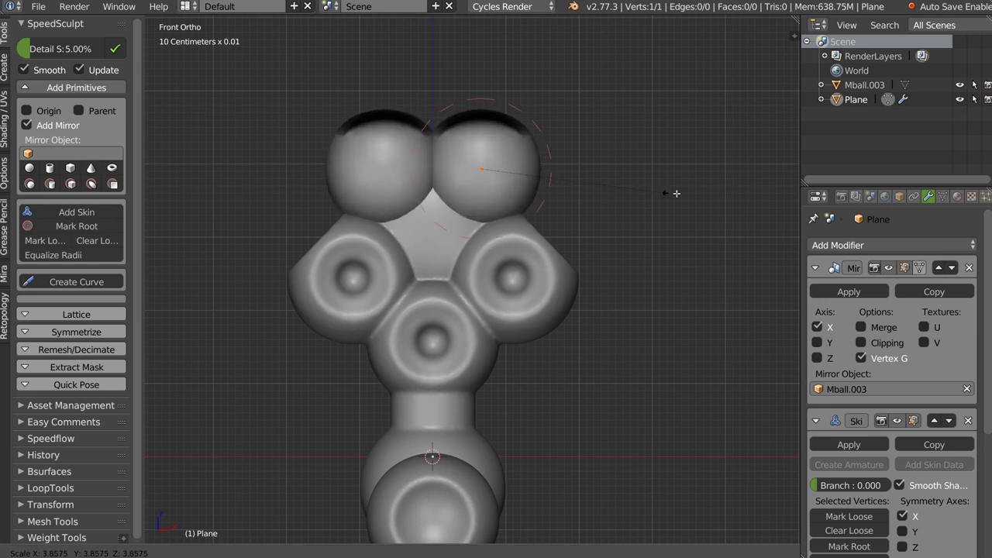
click(524, 166)
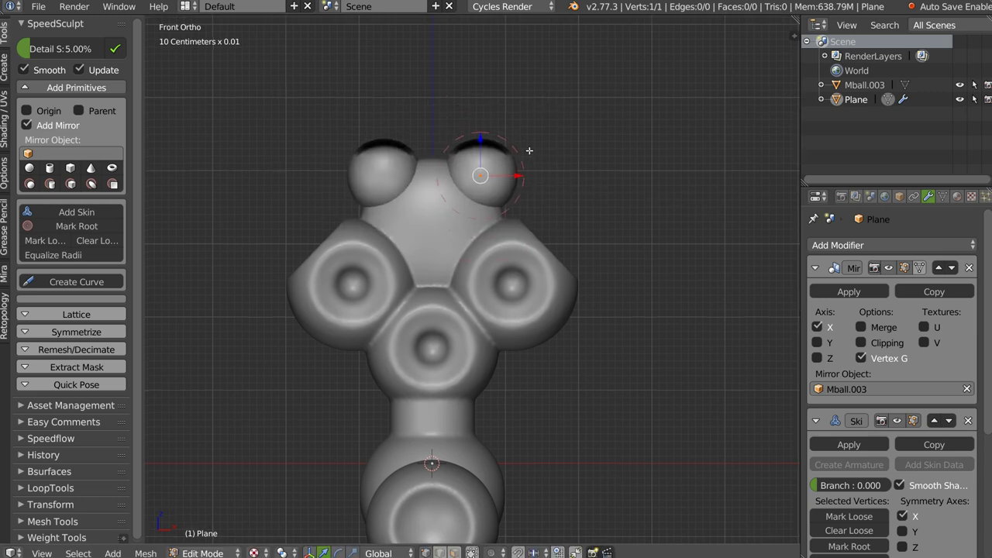
key(e)
click(577, 91)
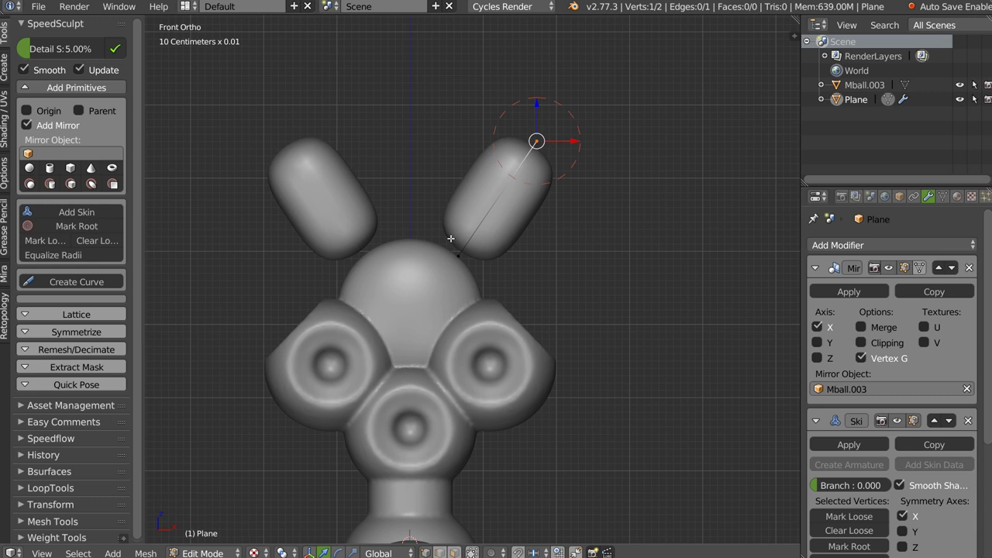
click(68, 229)
- Extend the ear with further vertices and thin its tip
key(ctrl+z)
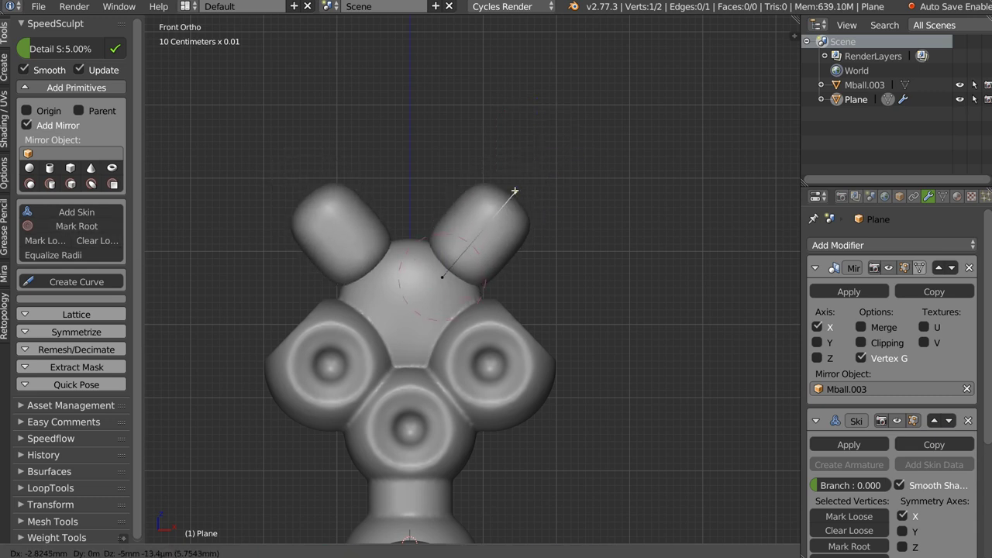
ctrl+click(603, 178)
ctrl+click(671, 235)
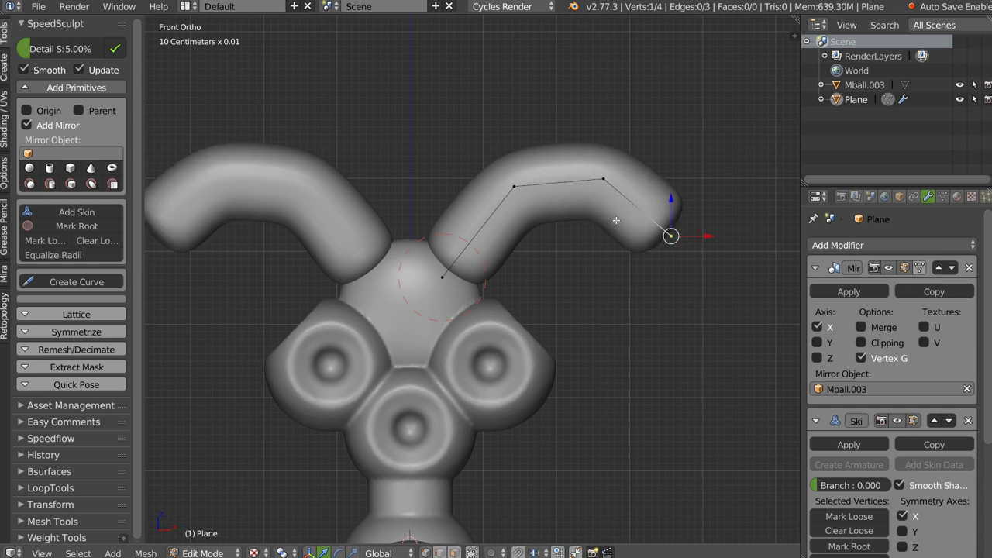
scroll(671, 235, down, 2)
key(KP_5)
middle_drag(478, 208, 516, 225)
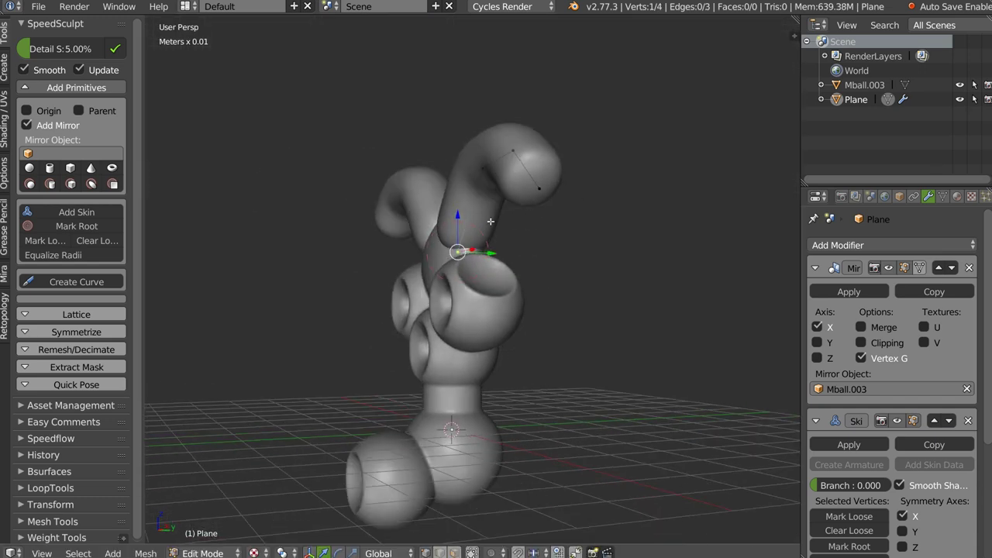
right_click(561, 166)
key(ctrl+a)
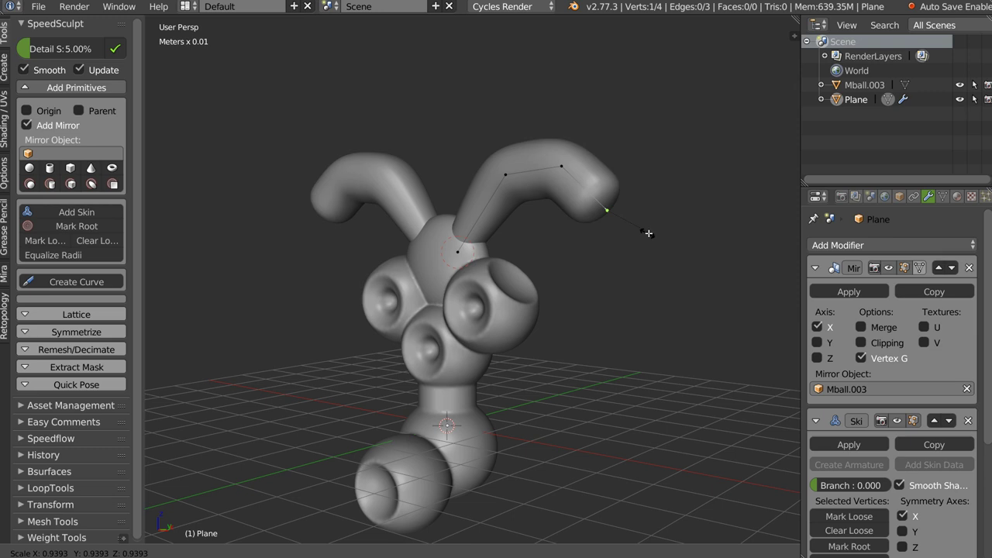
click(603, 214)
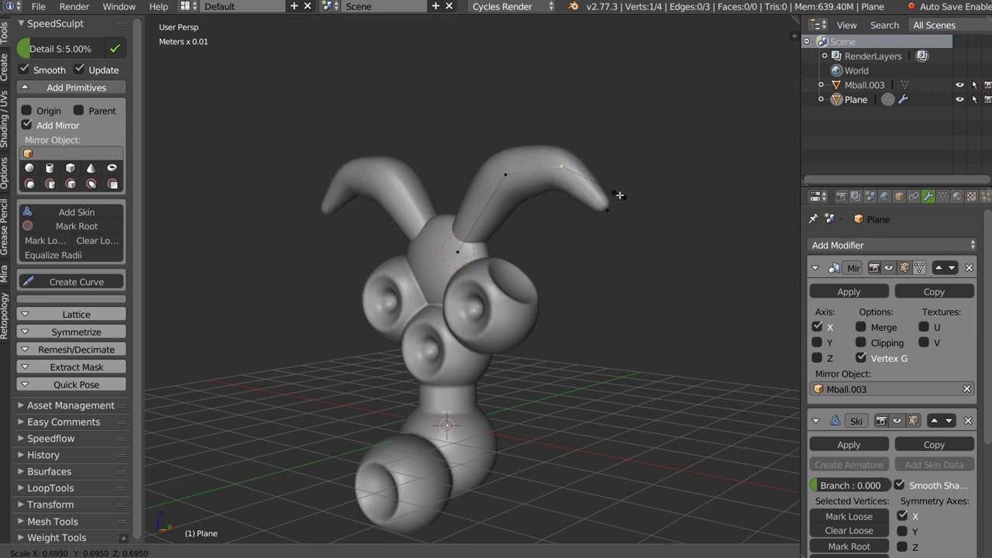
- Subdivide the ear's edges and switch to front orthographic view
middle_drag(596, 177, 490, 201)
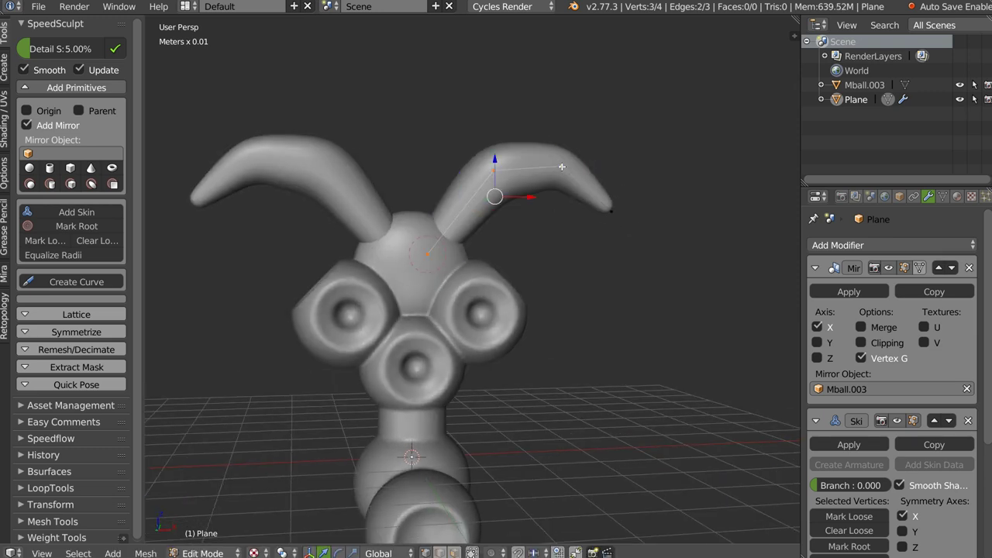
key(w)
click(597, 216)
key(q)
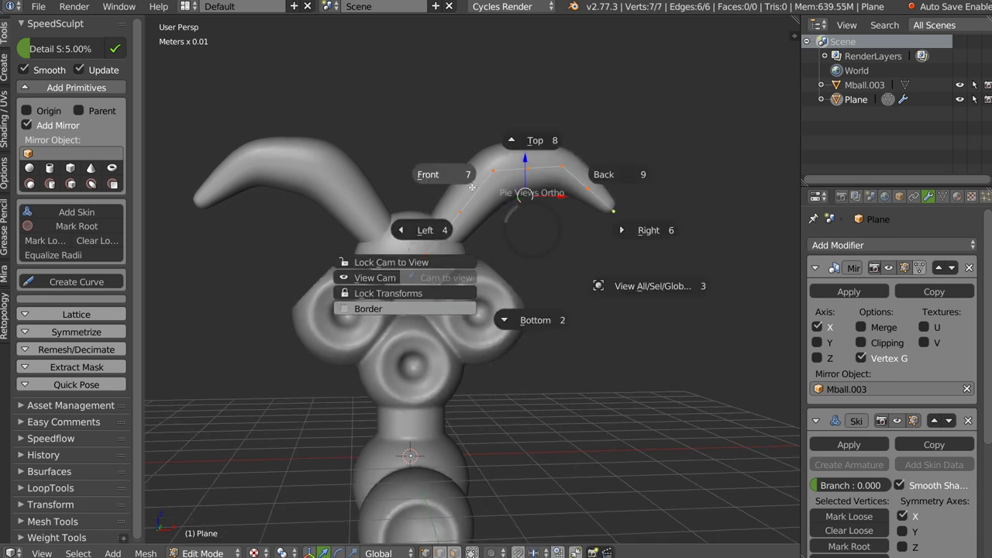
click(465, 198)
- Move an ear vertex and pull the ear tip further out
right_click(465, 198)
key(g)
middle_drag(466, 198, 484, 269)
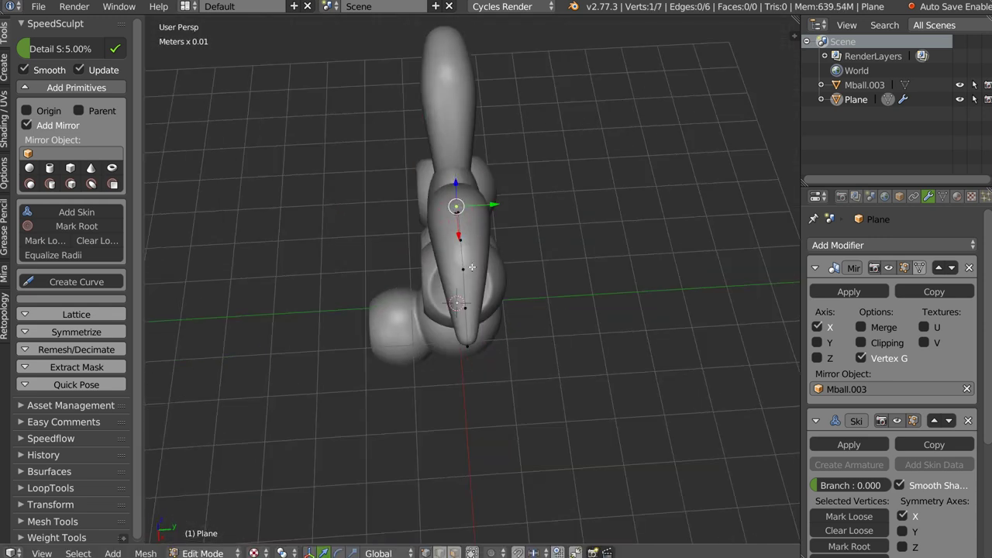
click(511, 295)
key(g)
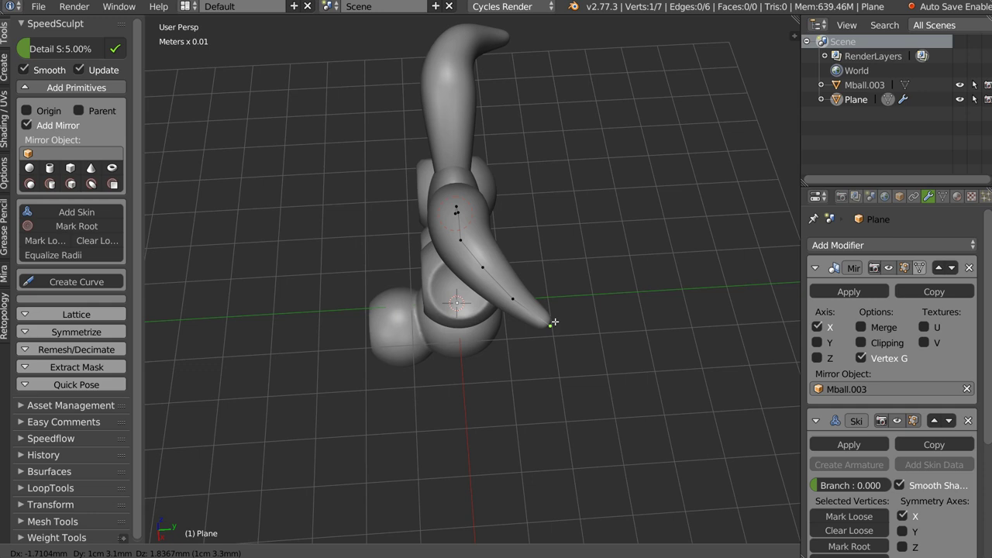
click(553, 325)
middle_drag(553, 325, 477, 262)
- Fine-tune the ear's curve by nudging its upper, lower and tip vertices
right_click(467, 195)
key(g)
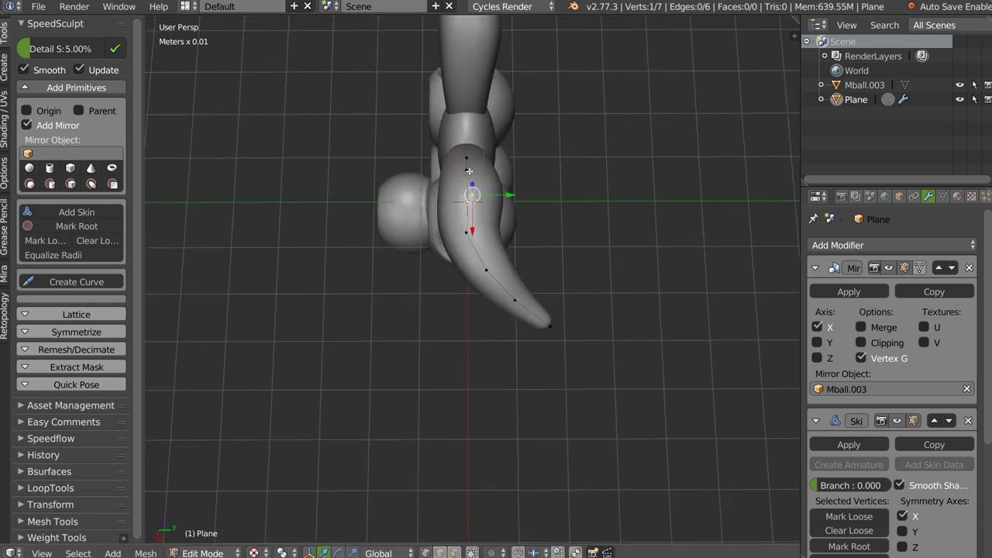
click(478, 172)
middle_drag(478, 172, 473, 232)
right_click(469, 260)
key(g)
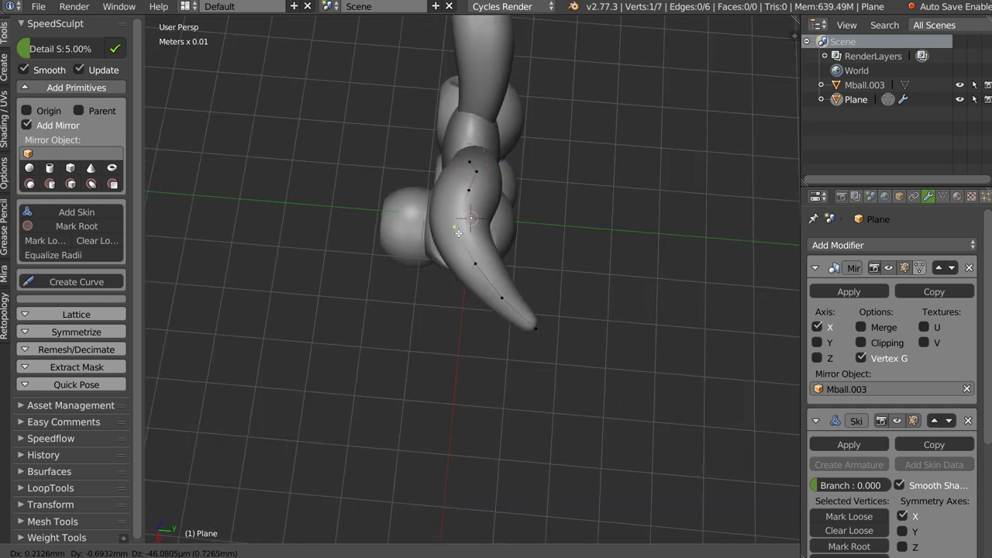
click(463, 267)
right_click(535, 326)
key(g)
click(538, 321)
mouse_move(539, 322)
middle_down()
mouse_move(511, 236)
mouse_move(475, 241)
mouse_move(582, 182)
middle_up()
- Taper the skin thickness toward the ear tip and return to Object Mode
right_click(475, 242)
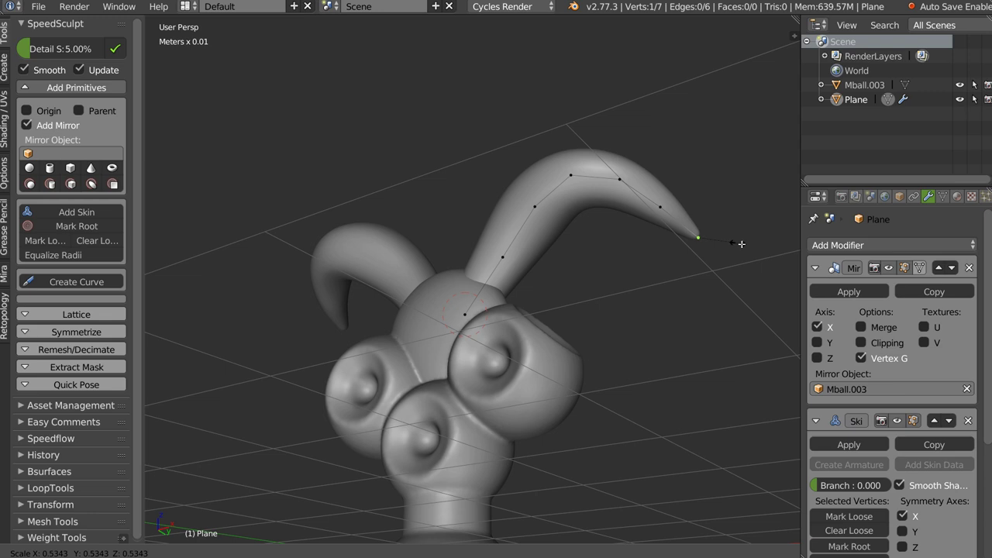
key(ctrl+a)
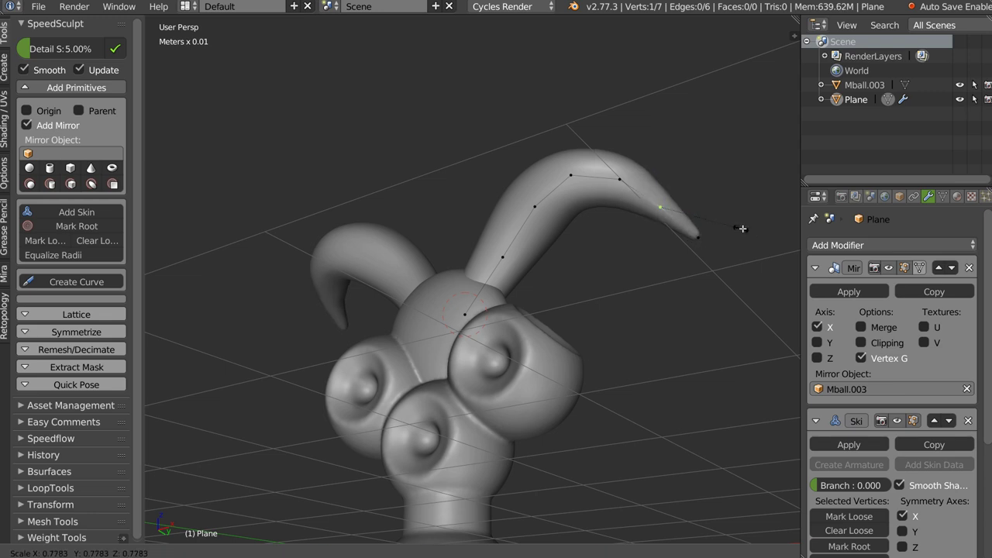
click(741, 228)
mouse_move(742, 228)
middle_down()
mouse_move(473, 228)
mouse_move(515, 212)
middle_up()
scroll(515, 211, up, 2)
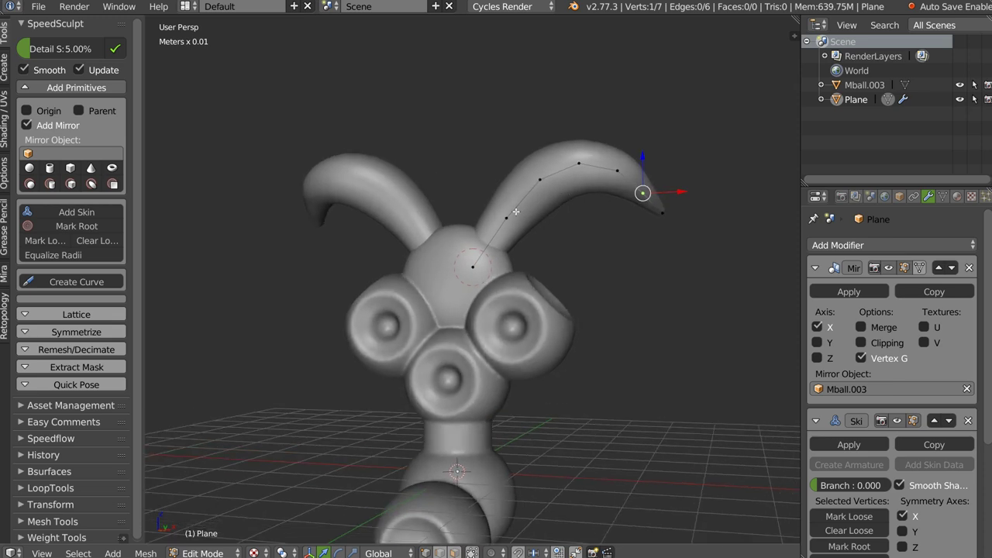
key(Tab)
click(516, 160)
mouse_move(533, 235)
middle_down()
mouse_move(436, 233)
mouse_move(518, 214)
middle_up()
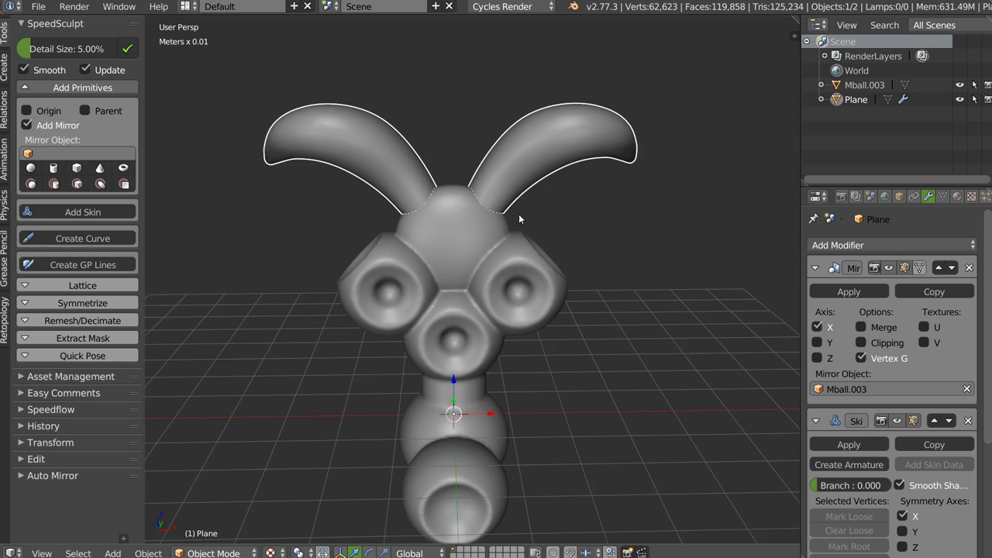
- Union the ears with the Mball.003 body, then view it front-on in solid shading
shift+right_click(493, 230)
middle_drag(501, 237, 505, 132)
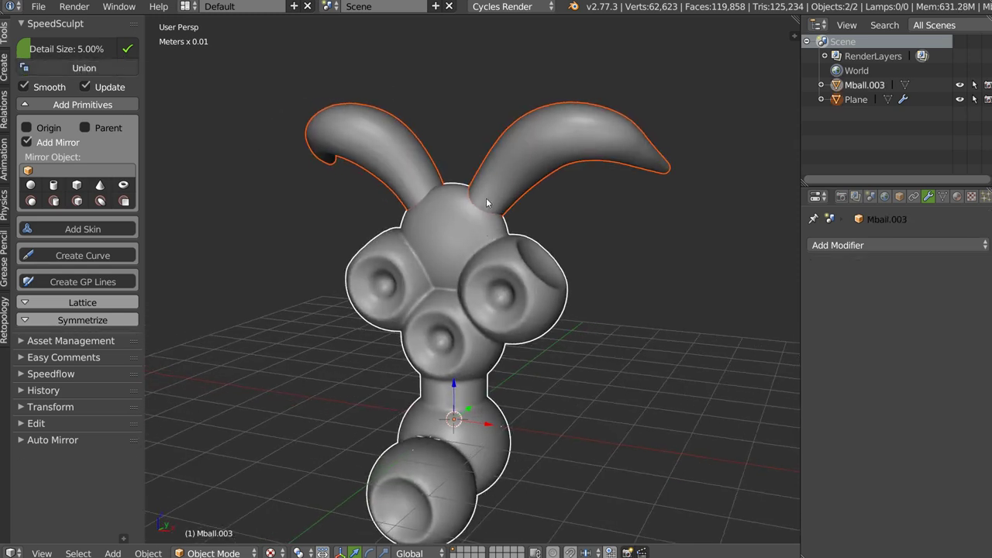
mouse_move(488, 204)
middle_down()
mouse_move(622, 225)
mouse_move(535, 212)
middle_up()
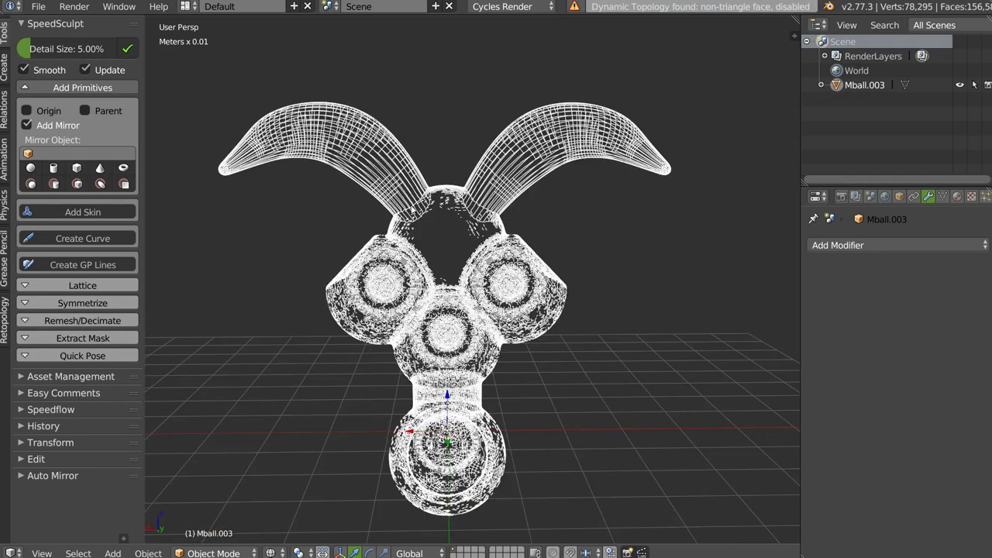
key(z)
middle_drag(406, 205, 524, 186)
key(q)
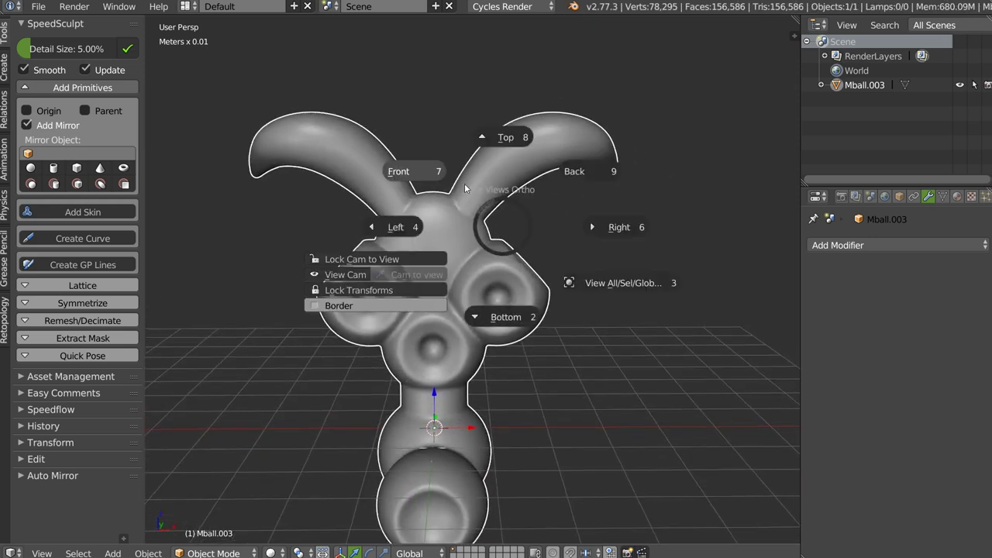
click(466, 185)
- Add a new skin object beside the head and select its limb's base vertex
click(35, 213)
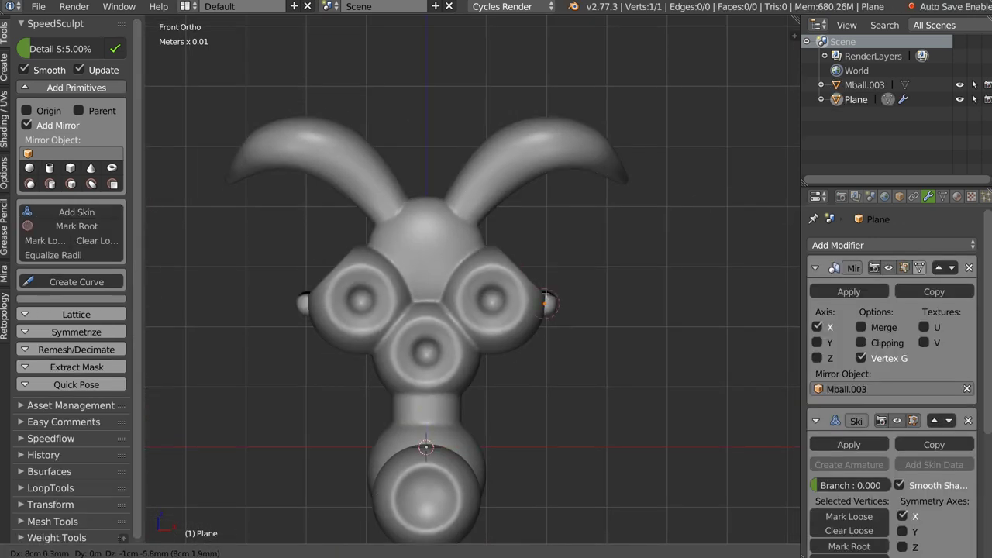
ctrl+click(585, 370)
scroll(472, 279, up, 2)
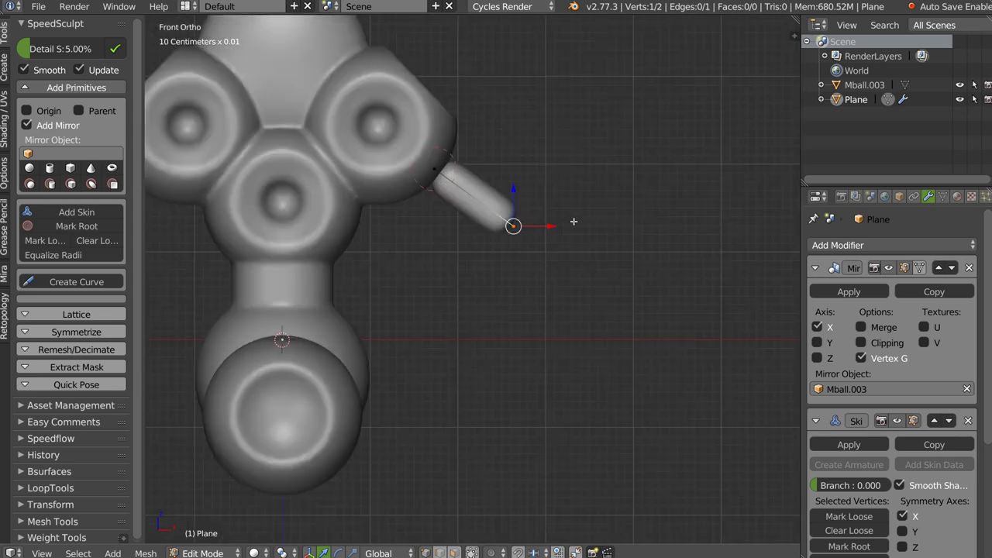
scroll(471, 278, up, 3)
right_click(391, 90)
shift+middle_drag(396, 90, 466, 199)
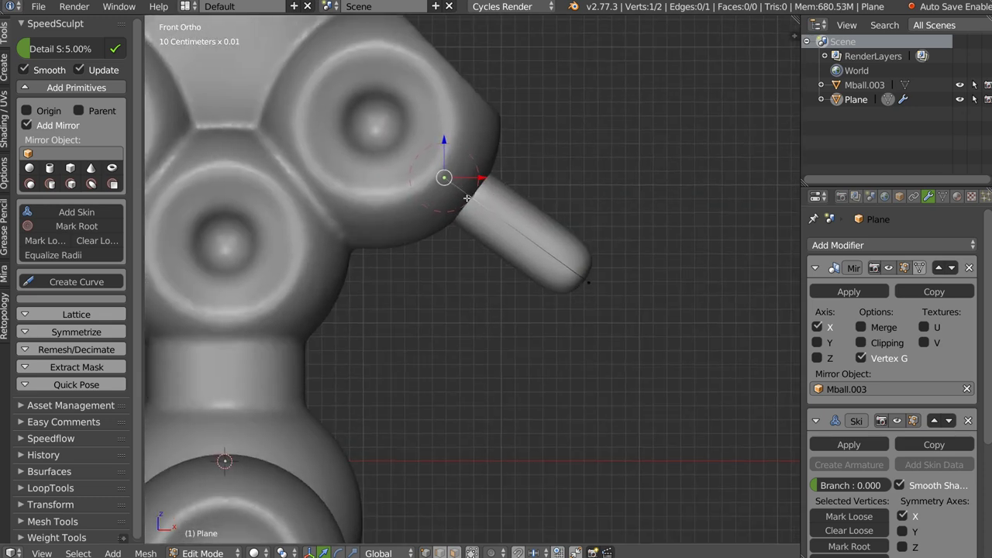
- Extend a bent three-vertex arm from the base vertex and shrink the joint's skin radius
key(shift+d)
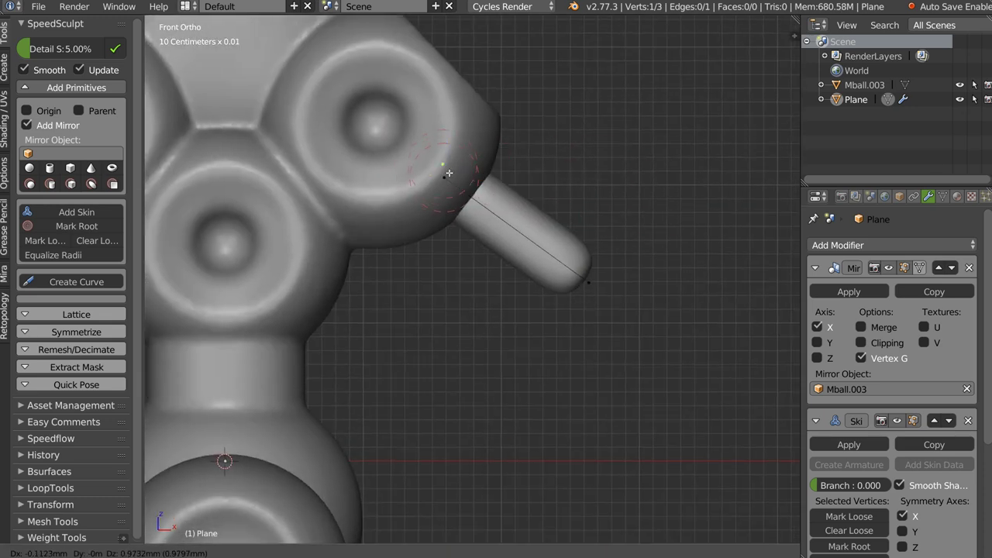
click(589, 245)
ctrl+click(664, 222)
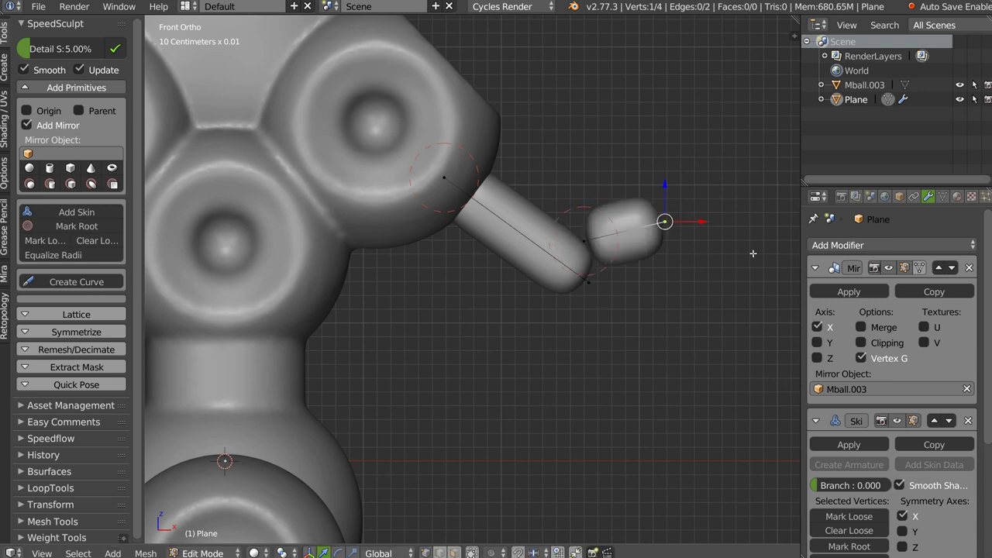
ctrl+click(753, 265)
right_click(583, 241)
key(g)
click(659, 273)
key(ctrl+a)
click(605, 255)
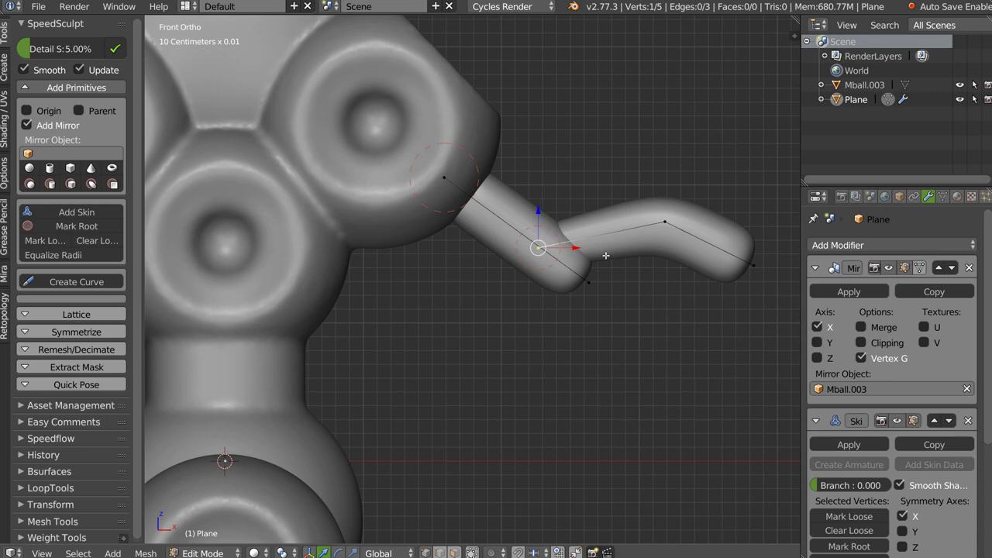
- Branch a second bent limb downward from the joint, fattening its tip and joint
key(shift+d)
click(549, 260)
ctrl+click(544, 362)
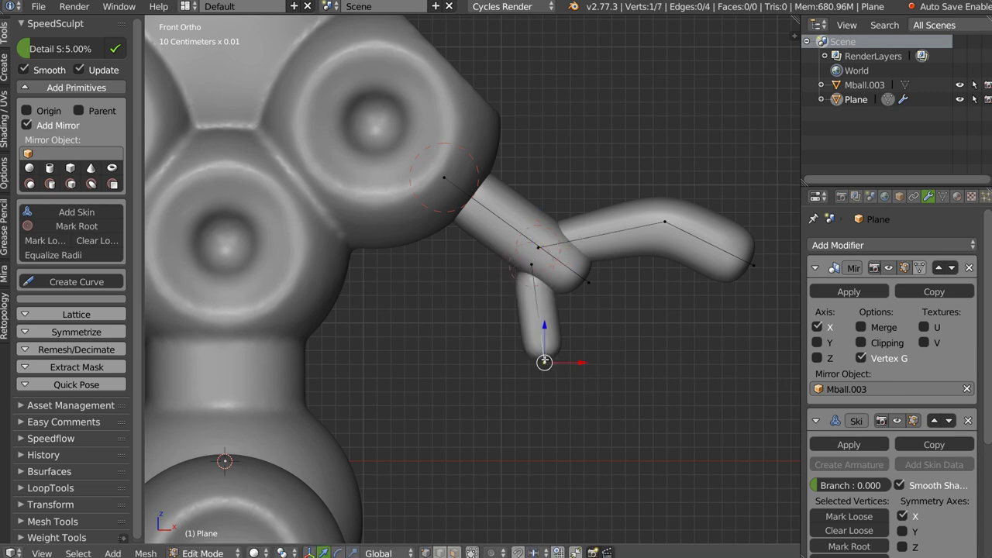
ctrl+click(640, 439)
key(ctrl+a)
click(697, 420)
right_click(544, 362)
key(ctrl+a)
click(592, 379)
- Lower the upper limb's tip, thicken its middle joint, and leave Edit Mode
right_click(639, 440)
key(g)
click(647, 448)
right_click(753, 265)
key(g)
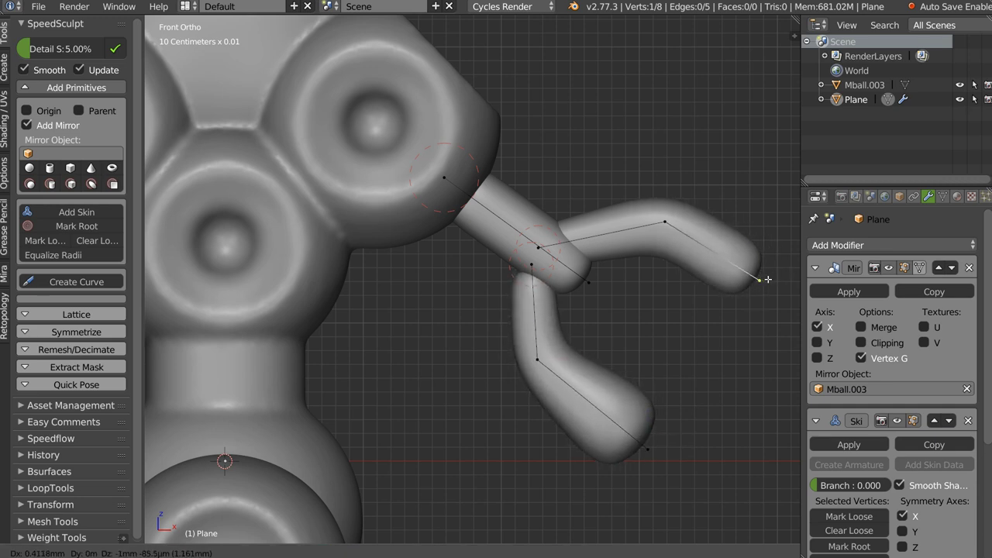
click(755, 279)
right_click(665, 223)
key(ctrl+a)
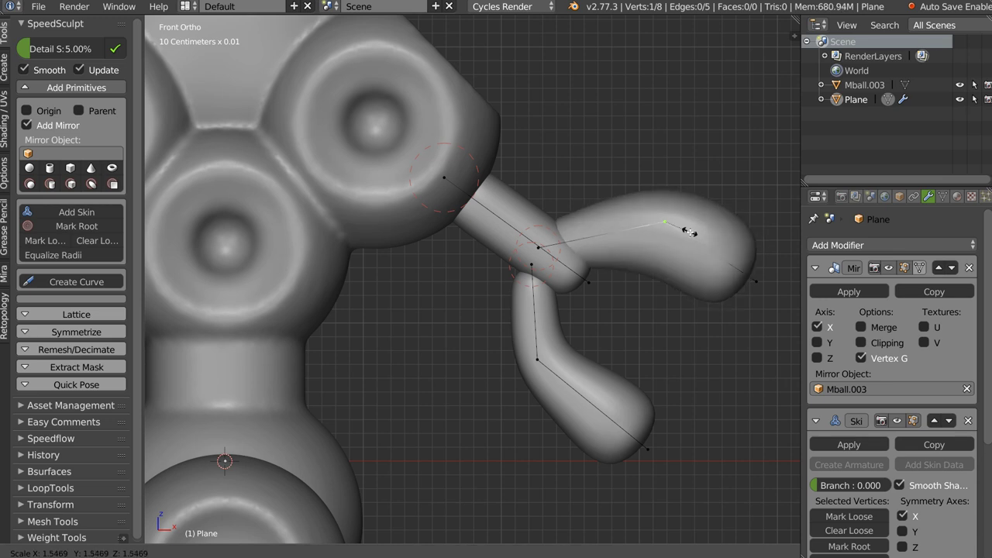
click(688, 234)
middle_drag(526, 373, 634, 321)
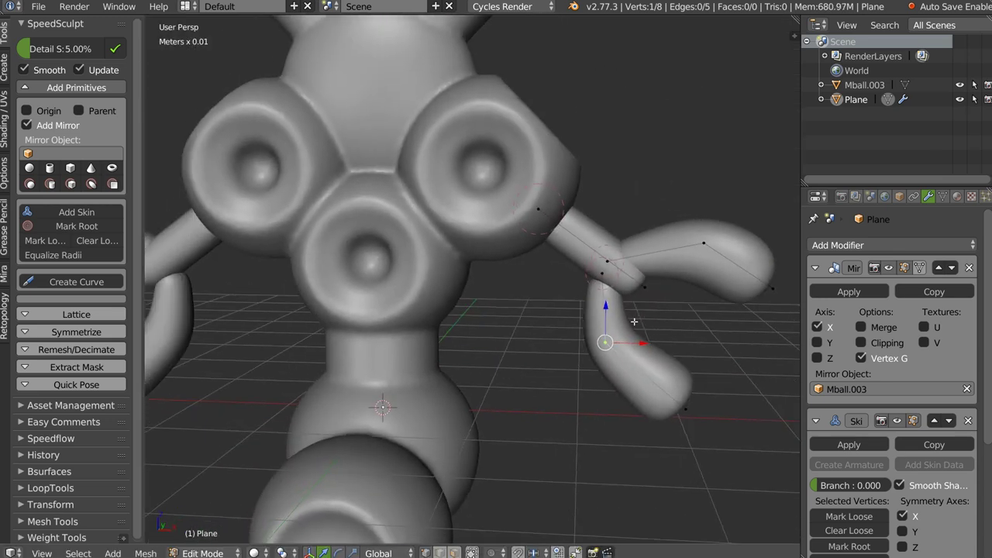
mouse_move(674, 250)
middle_down()
mouse_move(629, 244)
mouse_move(654, 234)
mouse_move(638, 266)
mouse_move(552, 272)
mouse_move(595, 231)
middle_up()
key(Tab)
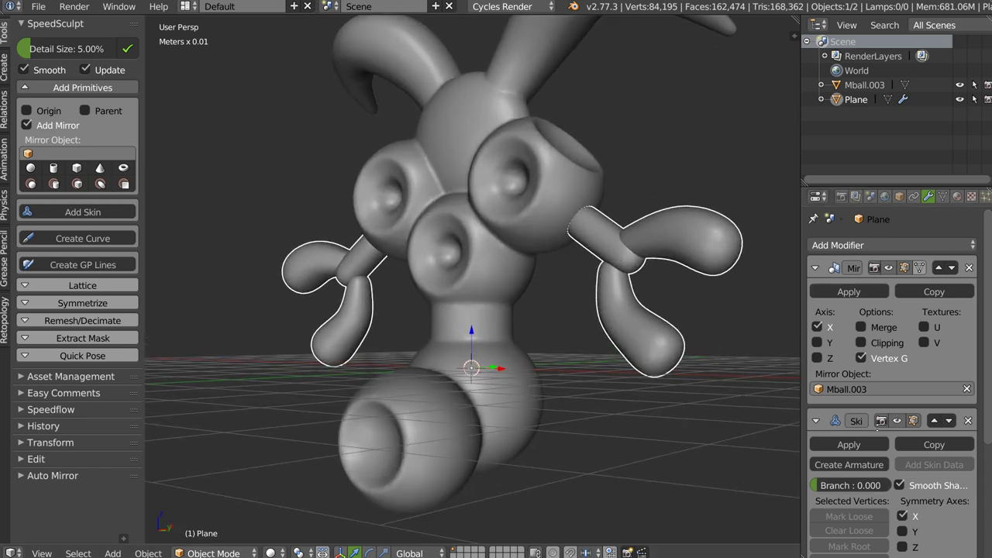
- Apply SpeedSculpt's Skin/Subsurf conversion to turn the forked arms into dense mesh
scroll(877, 432, down, 5)
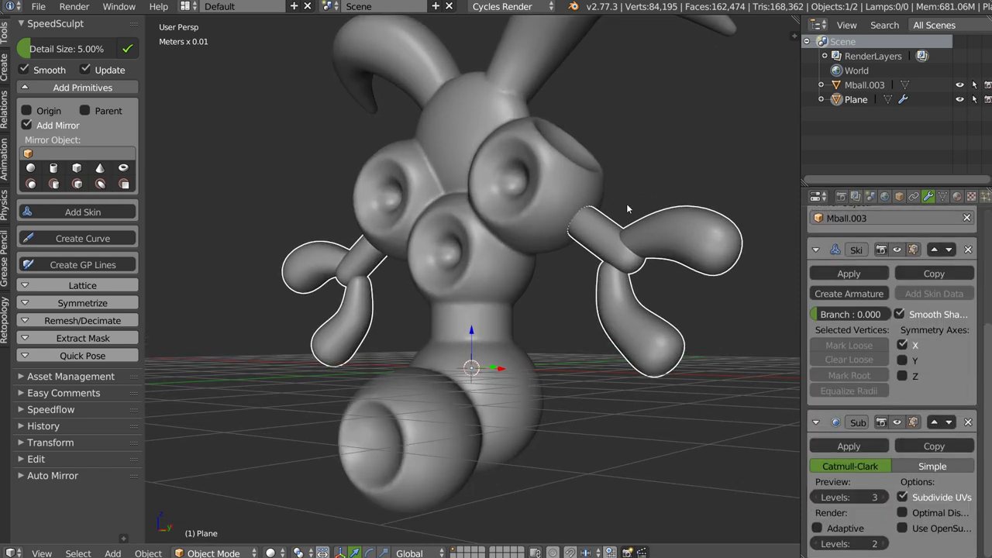
middle_drag(627, 209, 244, 70)
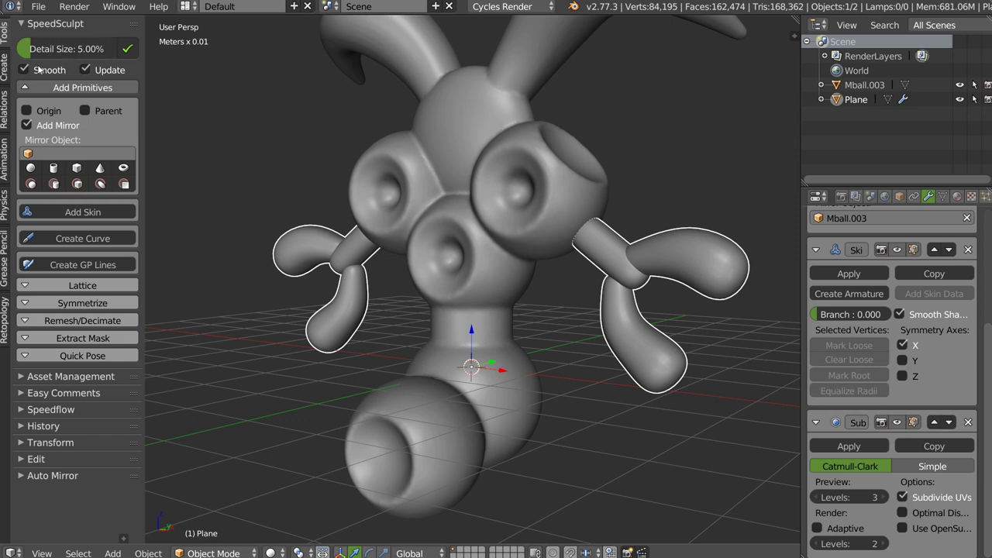
middle_drag(628, 279, 576, 260)
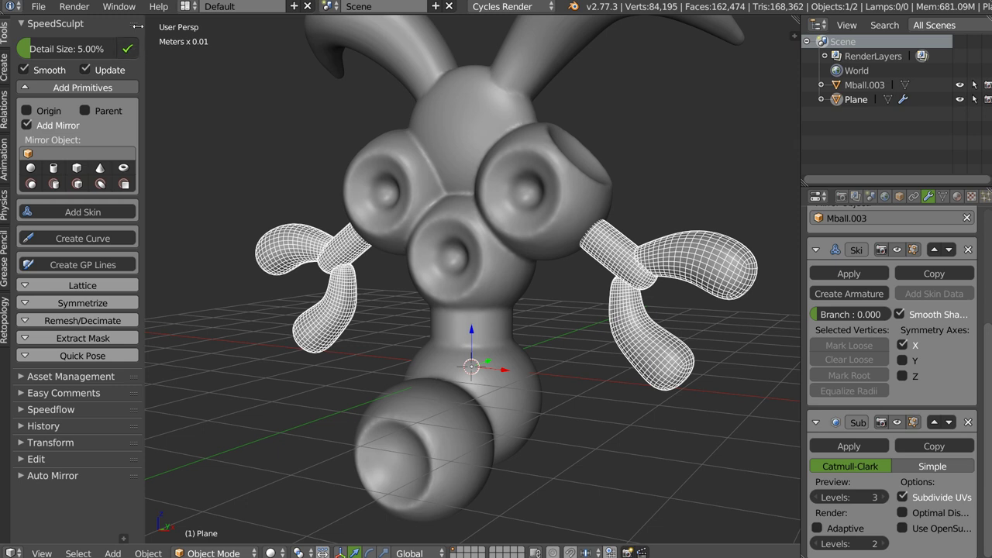
click(129, 50)
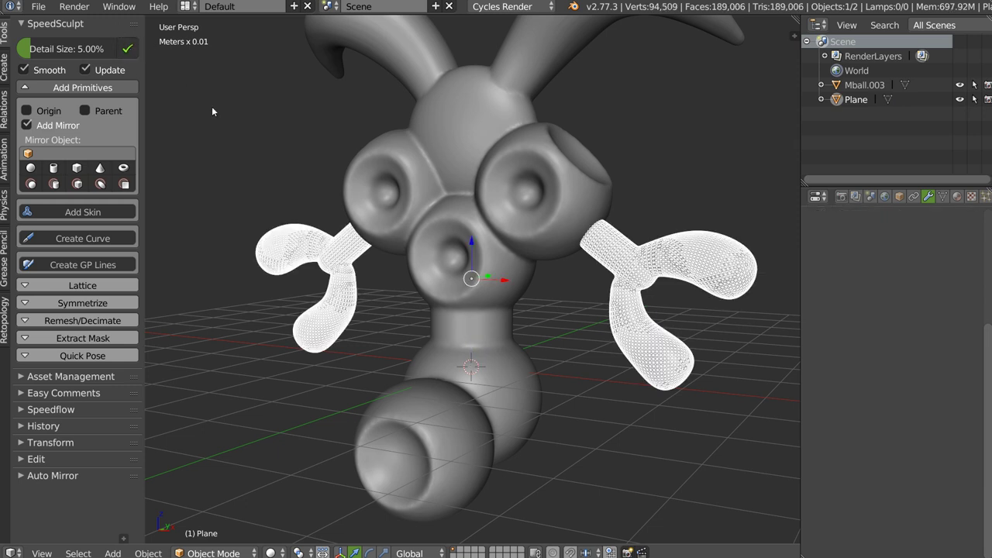
- Join the arms with the body into Mball.003 and switch to front orthographic view
middle_drag(212, 112, 566, 228)
scroll(660, 266, up, 2)
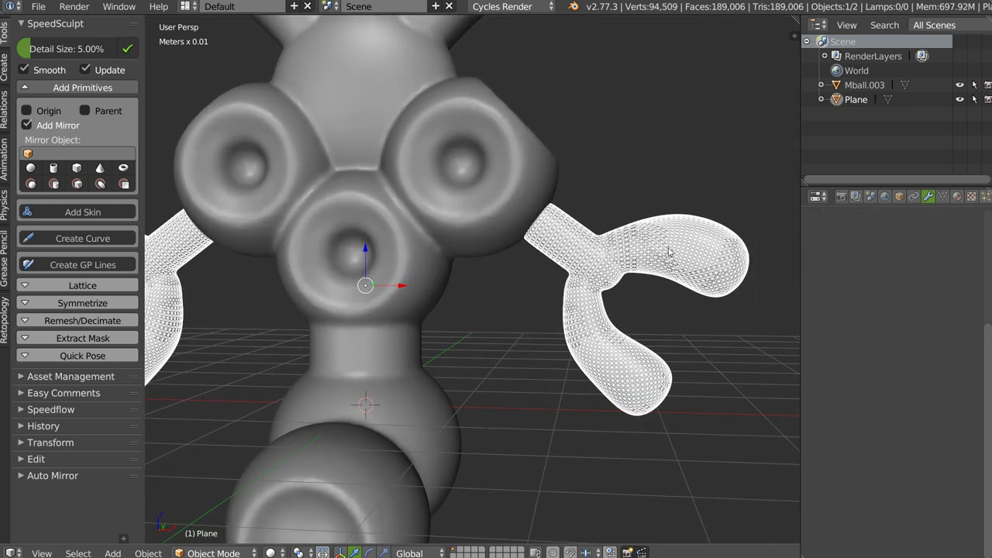
middle_drag(660, 266, 564, 299)
scroll(564, 298, down, 3)
scroll(565, 298, up, 2)
scroll(554, 233, up, 2)
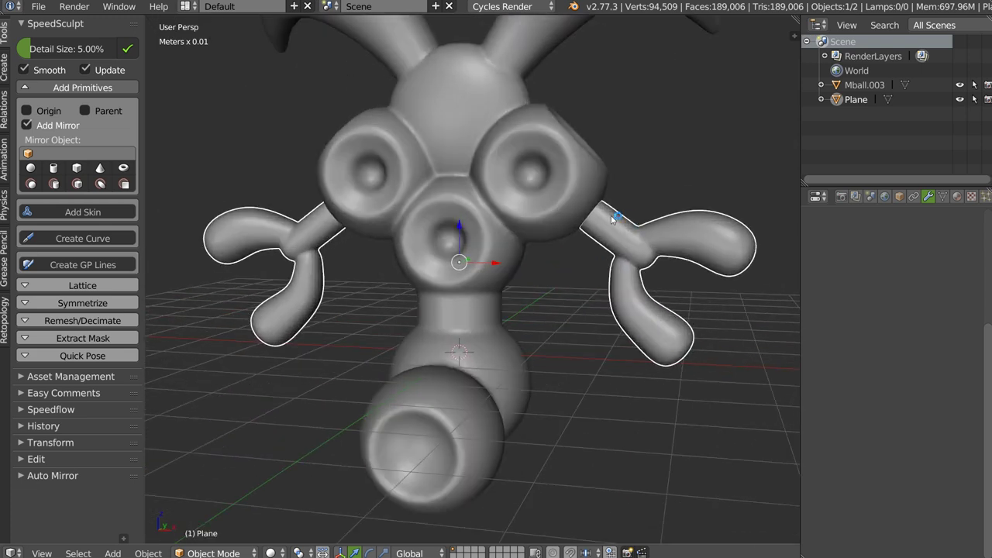
shift+click(550, 220)
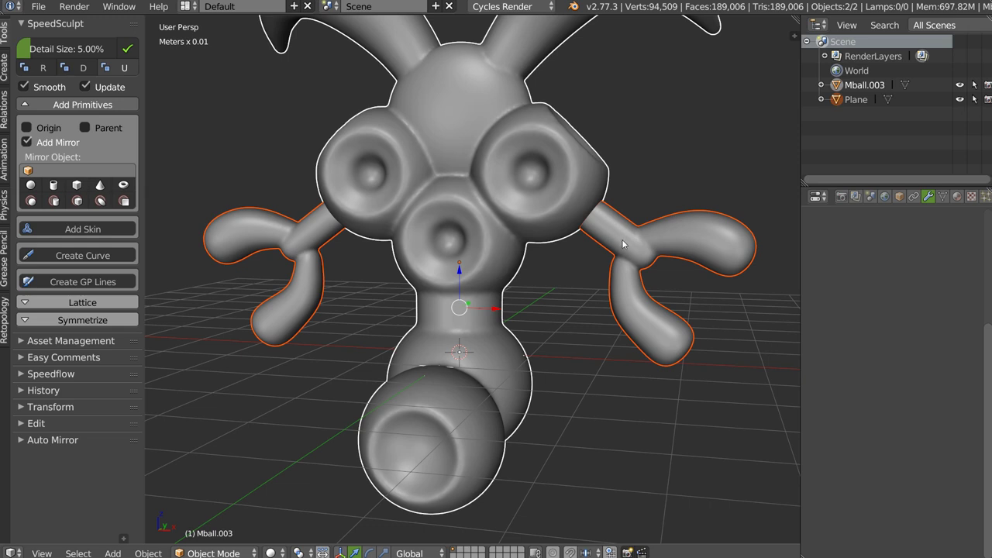
key(ctrl+j)
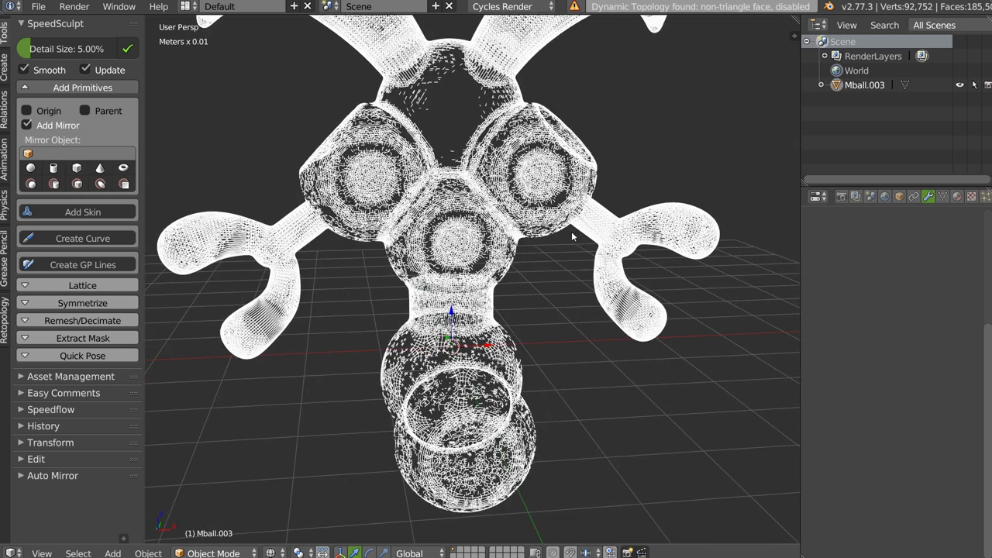
scroll(572, 236, down, 4)
key(KP_1)
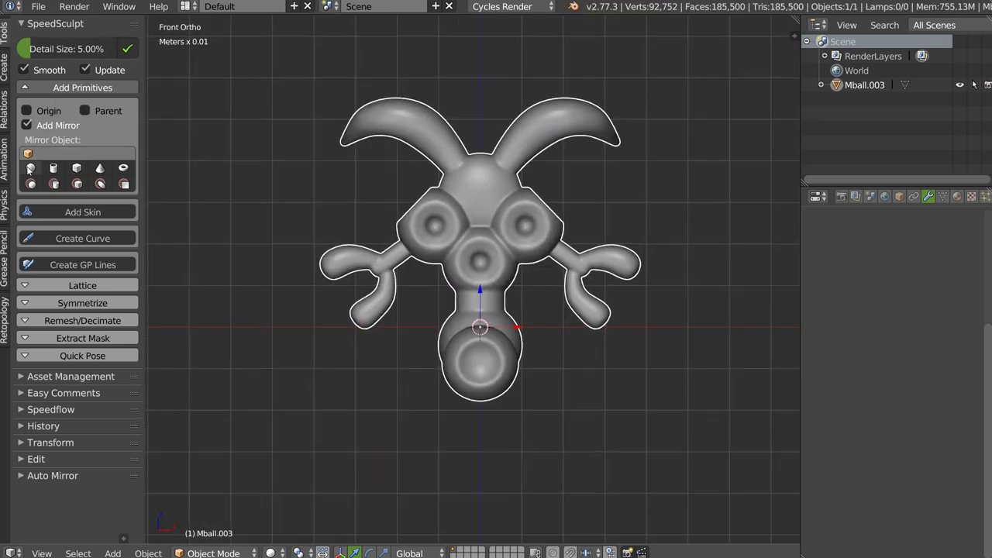
- Add a mirrored icosphere pair beside the head and scale it down to eye size
click(51, 169)
click(258, 166)
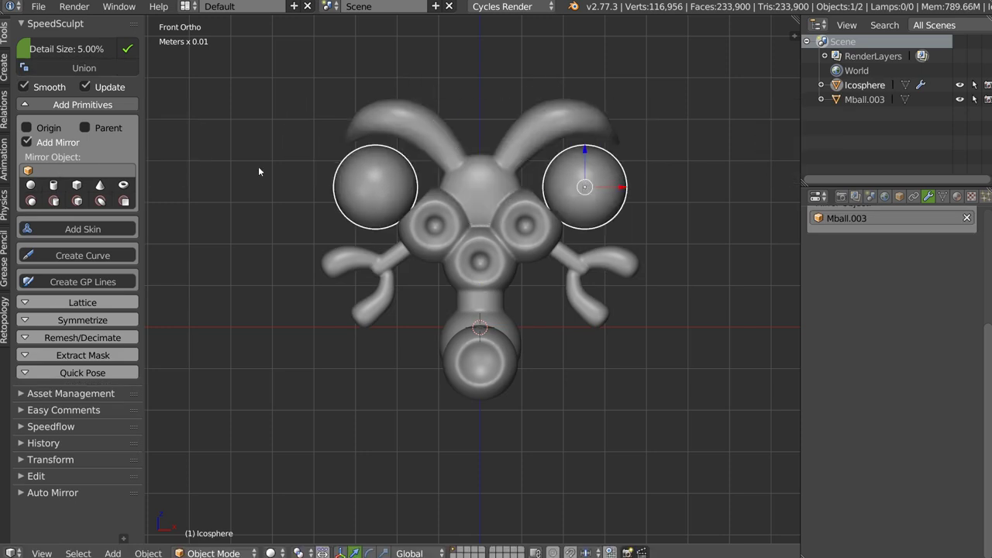
scroll(875, 263, up, 5)
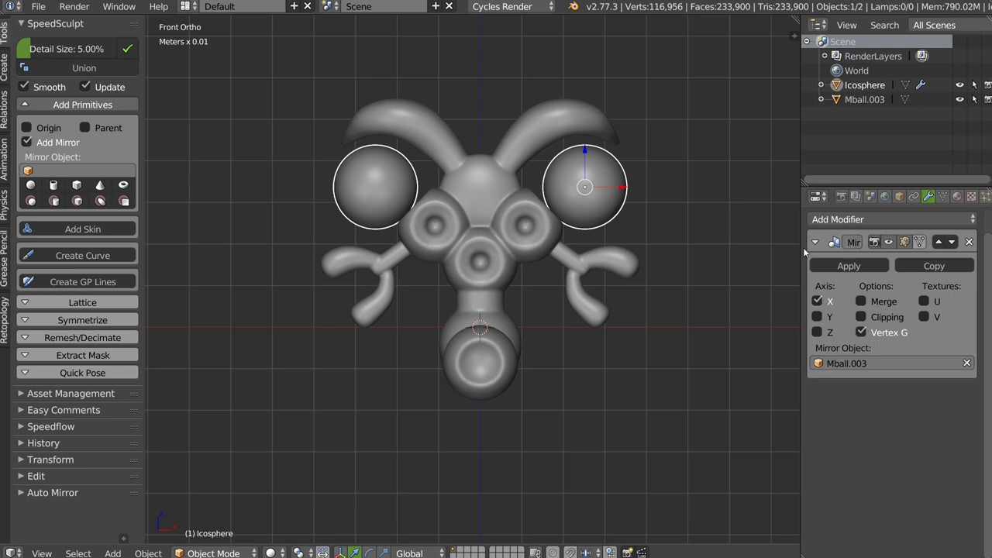
mouse_move(803, 251)
mouse_down()
mouse_move(657, 248)
mouse_move(773, 260)
mouse_up()
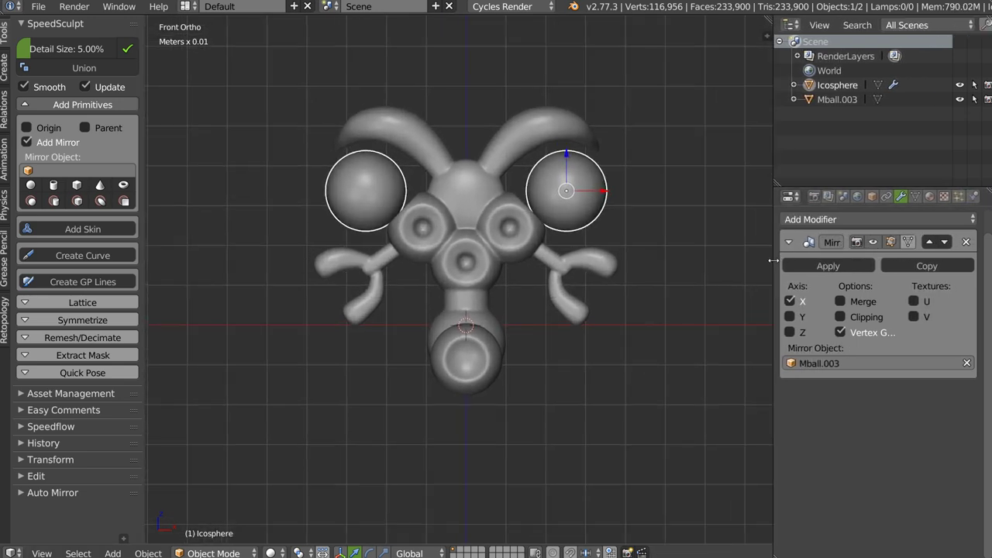
scroll(609, 177, up, 2)
key(s)
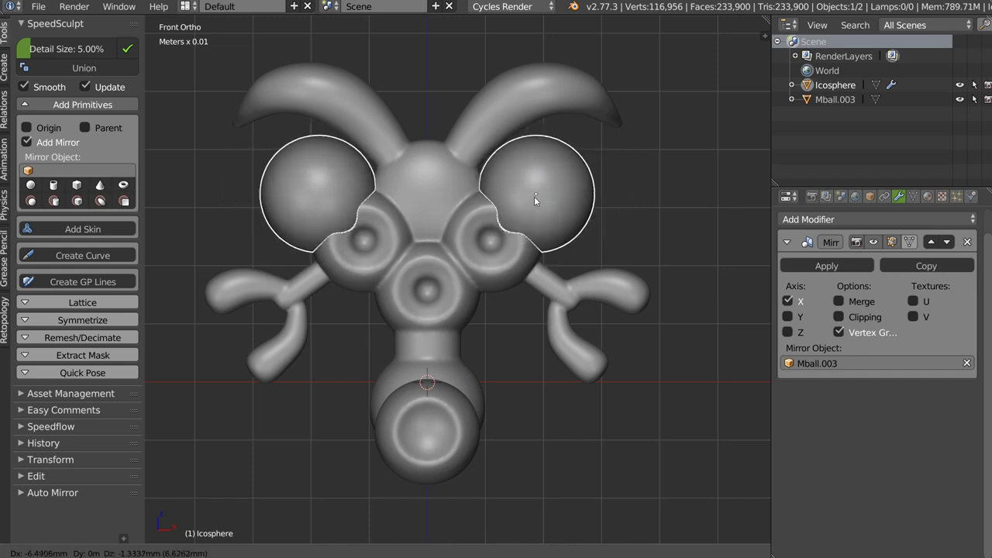
click(568, 203)
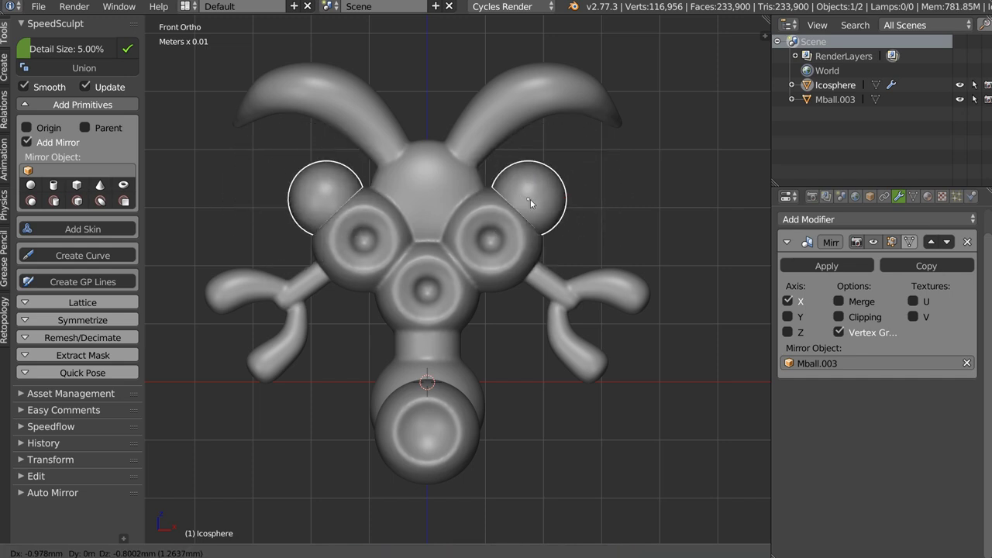
- Remesh the eye spheres at 10% detail size and union the mirrored pair
scroll(546, 165, up, 1)
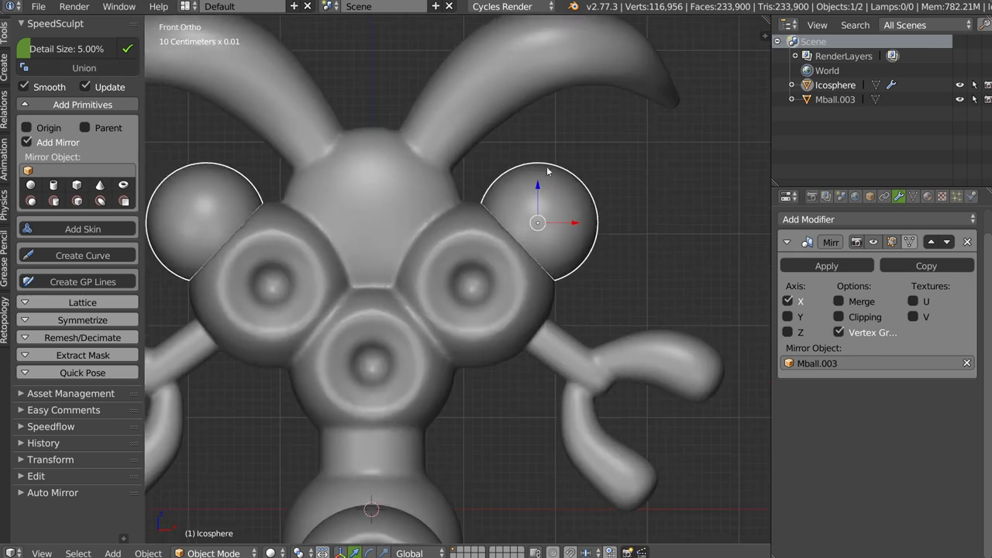
scroll(545, 147, up, 1)
click(69, 48)
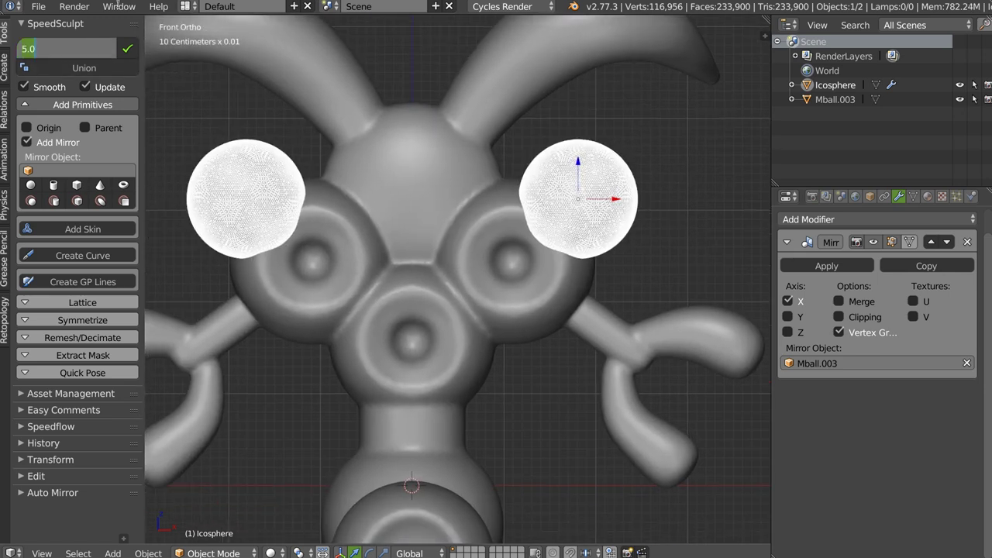
text(10)
key(Return)
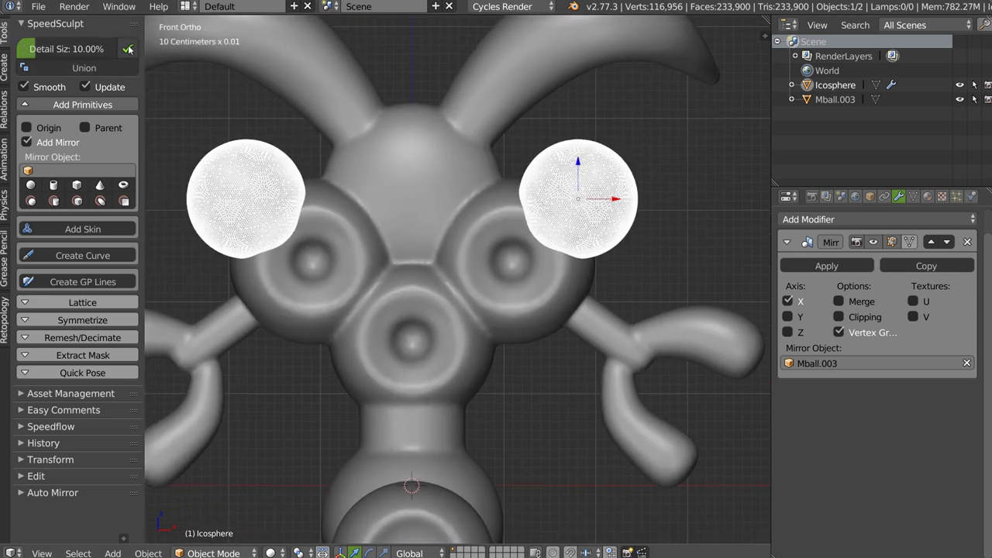
click(128, 49)
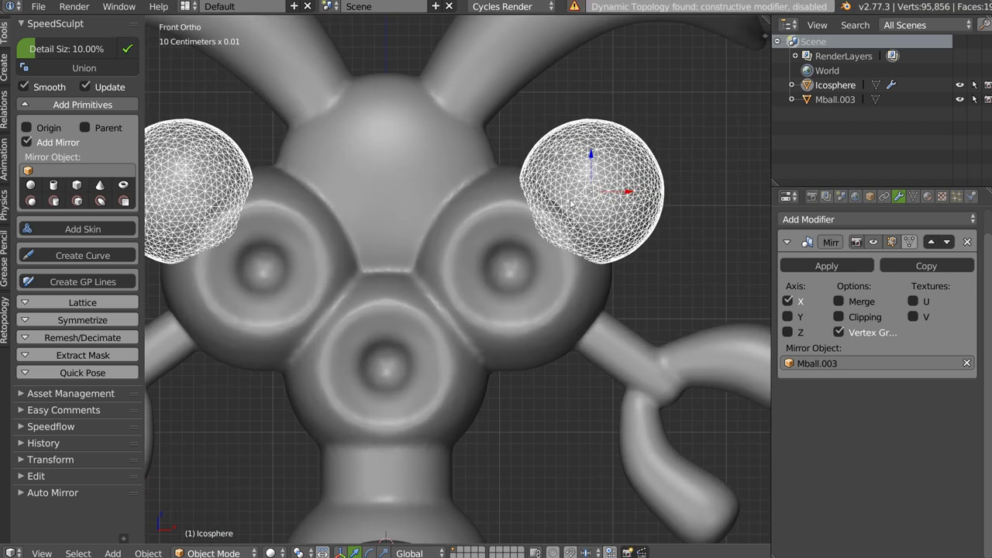
click(83, 68)
- Select only the eye spheres and remesh them at a finer 5% detail size
middle_drag(571, 197, 587, 246)
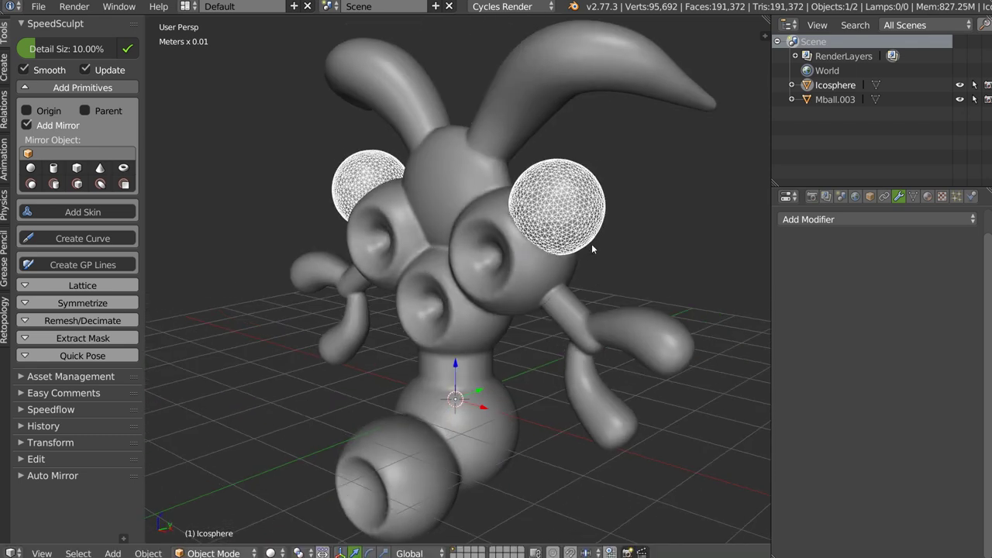
shift+right_click(523, 277)
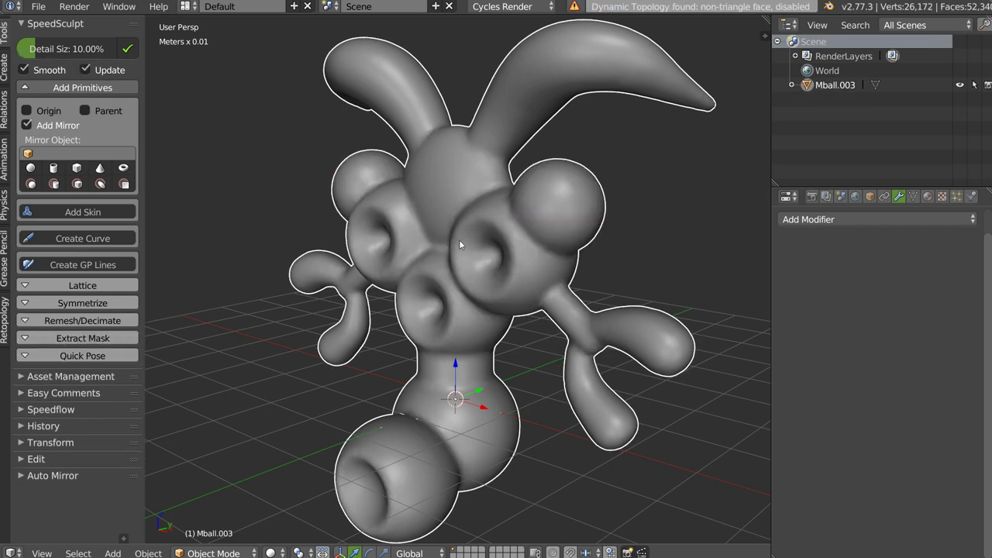
middle_drag(459, 239, 502, 231)
right_click(569, 198)
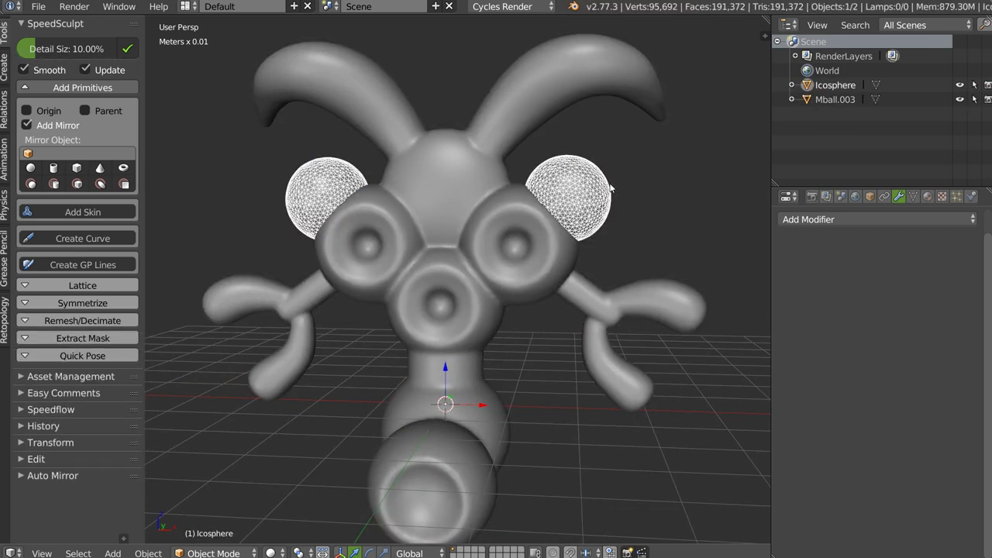
click(85, 47)
key(Return)
click(128, 49)
- Hide the eye spheres' wireframe and remesh the figure at the current detail size
middle_drag(465, 225, 502, 208)
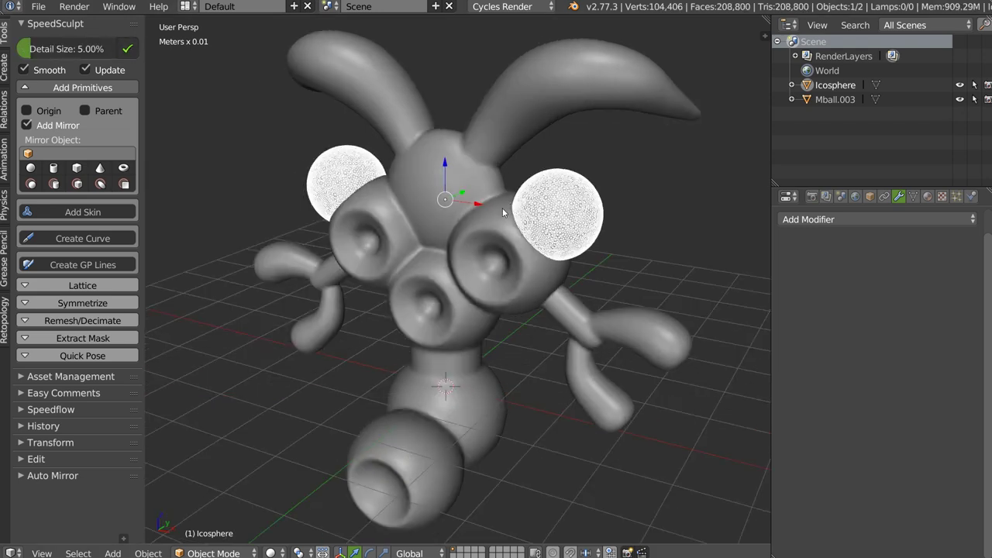
scroll(502, 208, up, 3)
key(z)
click(550, 219)
scroll(554, 206, up, 3)
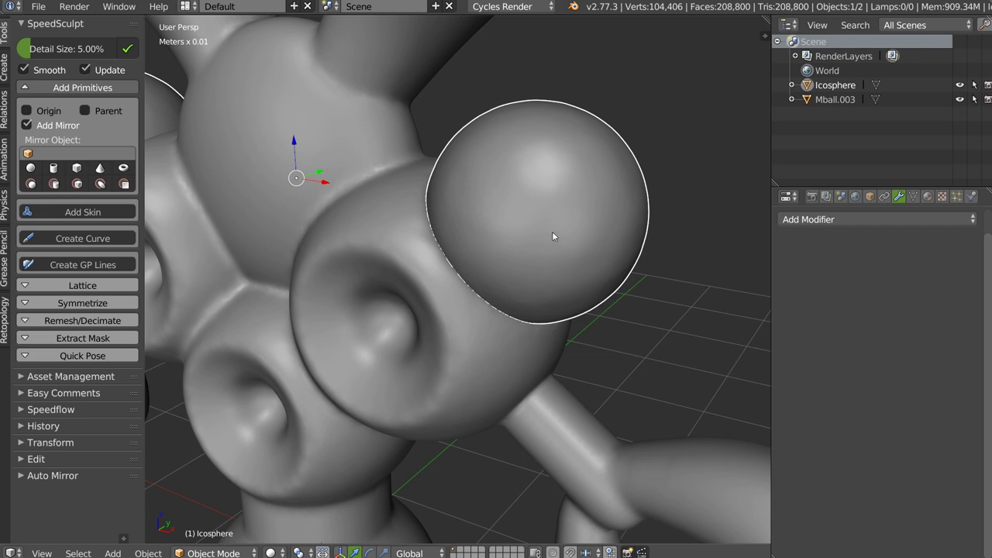
middle_drag(552, 232, 569, 170)
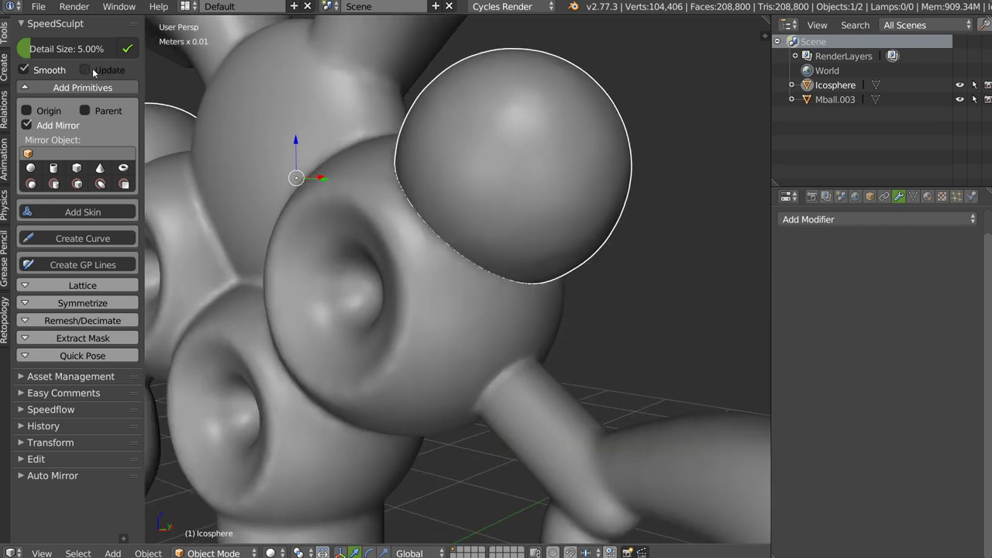
click(128, 49)
scroll(543, 169, down, 1)
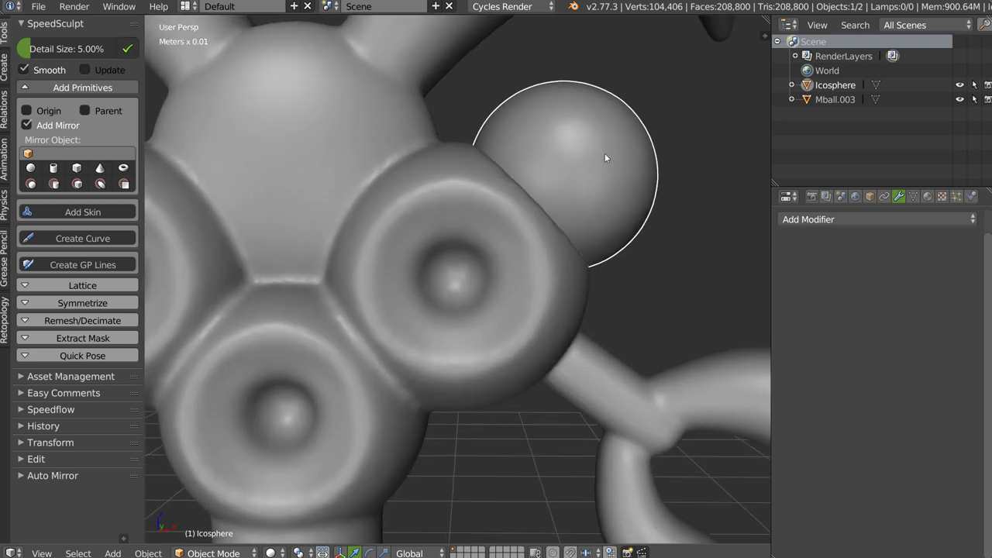
middle_drag(607, 153, 542, 182)
scroll(500, 222, down, 3)
- Join the eye spheres into Mball.003 and inspect the merged mesh in wireframe
shift+right_click(512, 250)
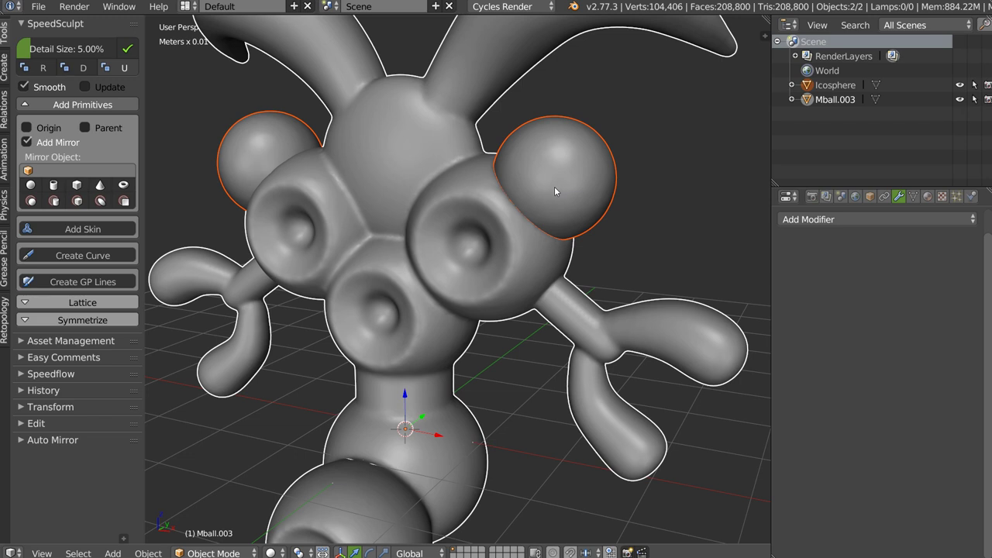
key(ctrl+j)
mouse_move(512, 204)
middle_down()
mouse_move(436, 184)
mouse_move(265, 197)
mouse_move(380, 203)
mouse_move(328, 208)
mouse_move(417, 225)
middle_up()
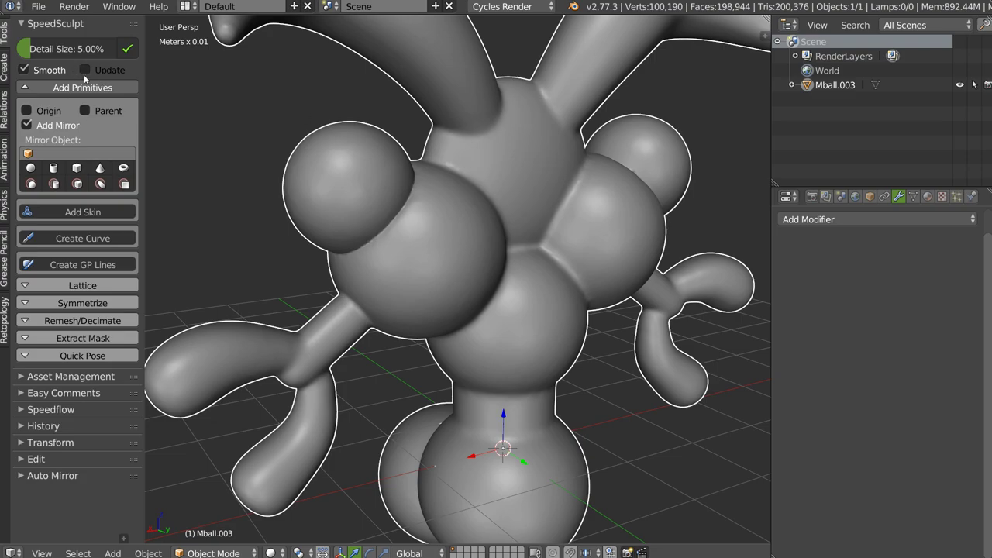
key(z)
click(469, 204)
scroll(418, 171, up, 5)
scroll(418, 171, up, 2)
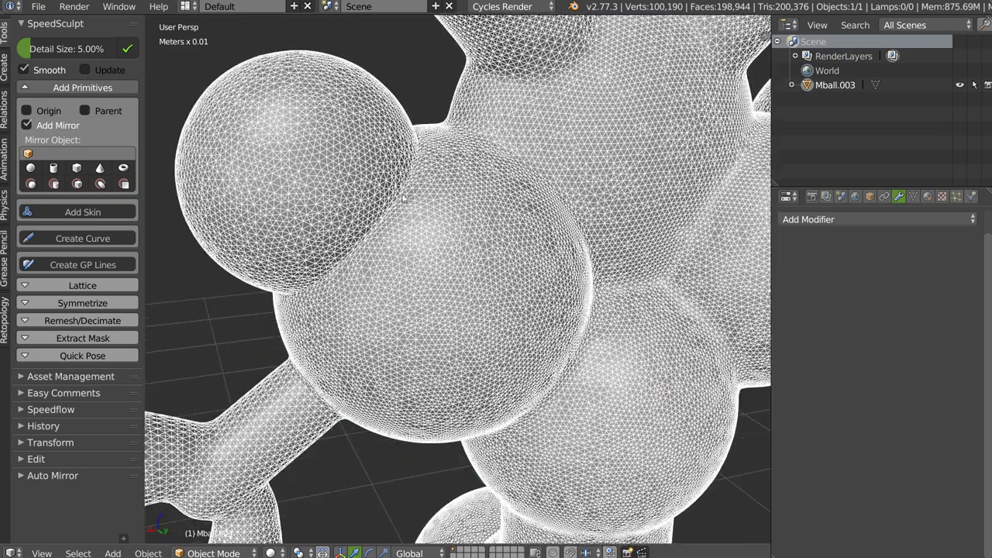
scroll(428, 159, up, 3)
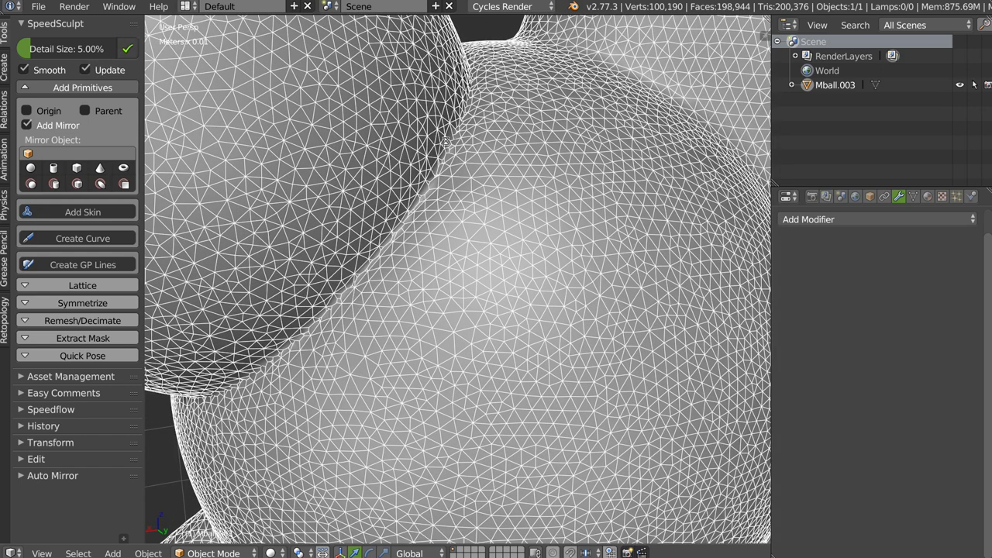
scroll(442, 175, down, 2)
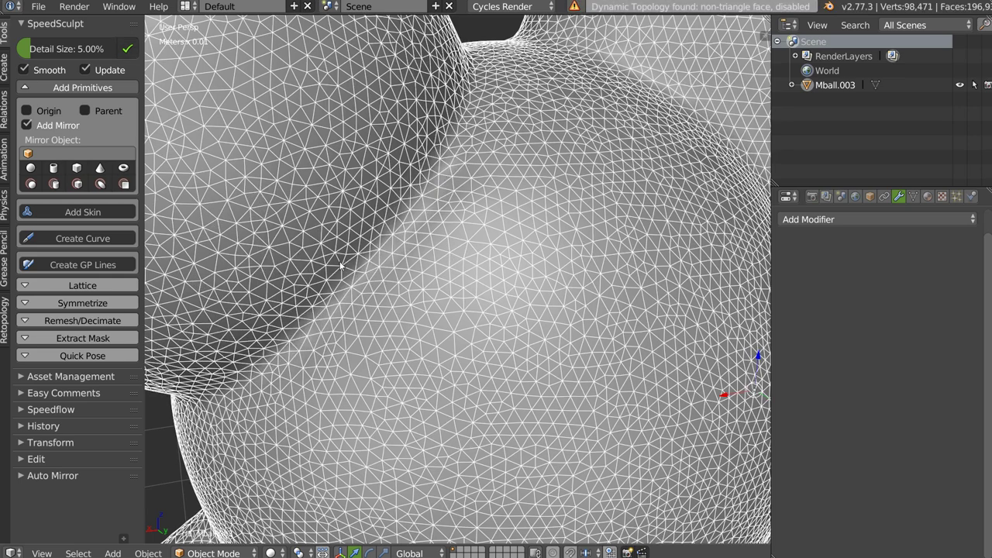
scroll(487, 149, down, 6)
middle_drag(437, 190, 467, 182)
- Return to solid shading and a straight front view, recentring the figure
key(z)
scroll(462, 215, down, 5)
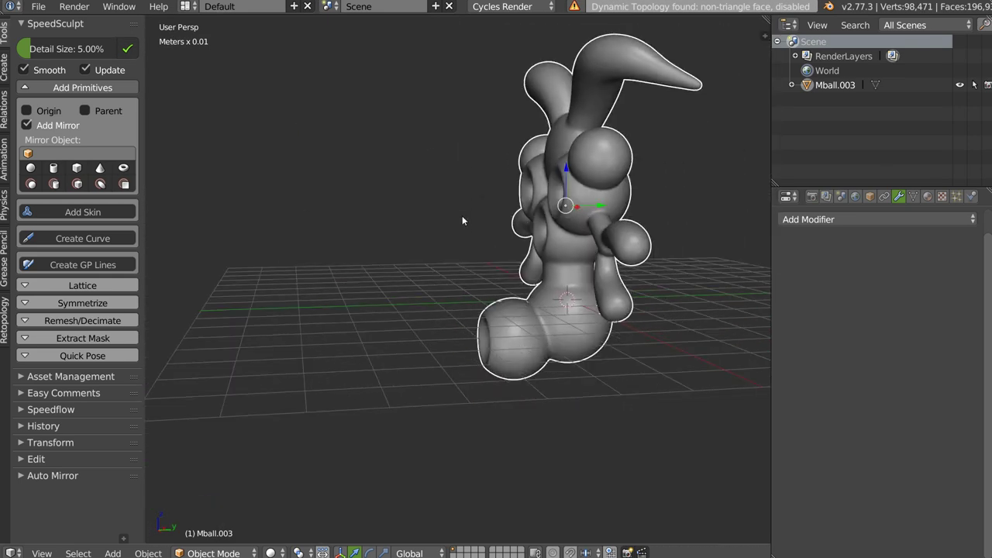
key(q)
click(473, 175)
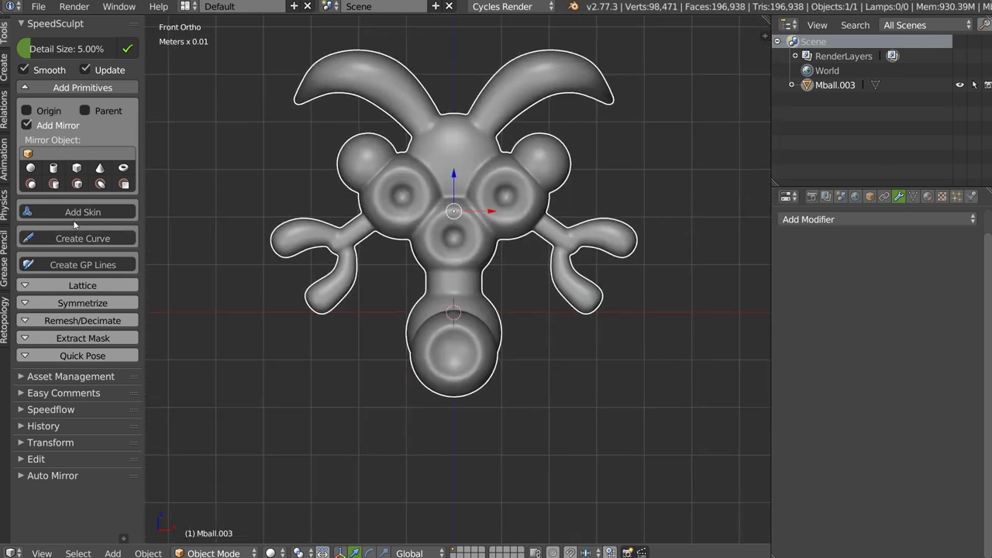
shift+middle_drag(513, 244, 498, 196)
- Delete Mball.003 and add a new mirrored skin object at the centre with SpeedSculpt Add Skin
key(x)
click(463, 231)
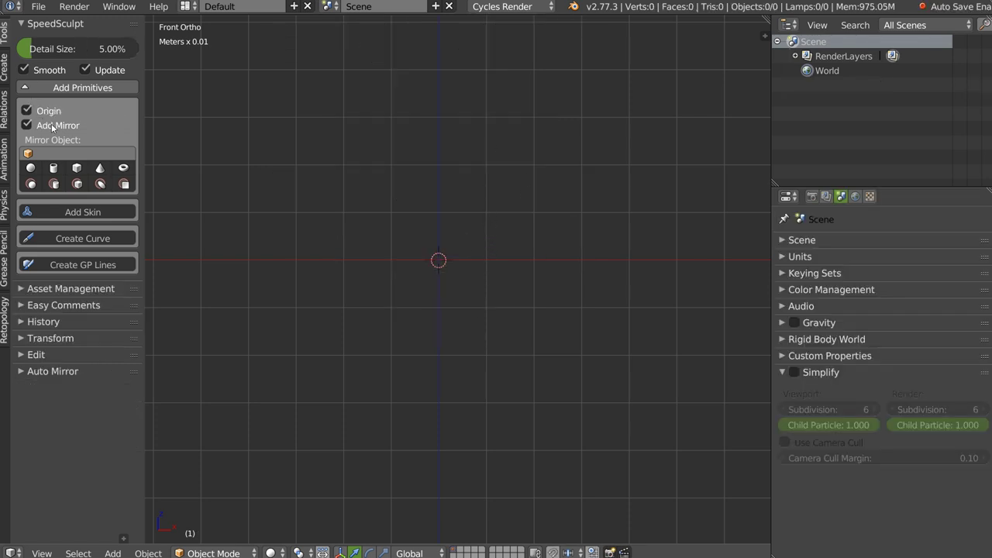
click(78, 208)
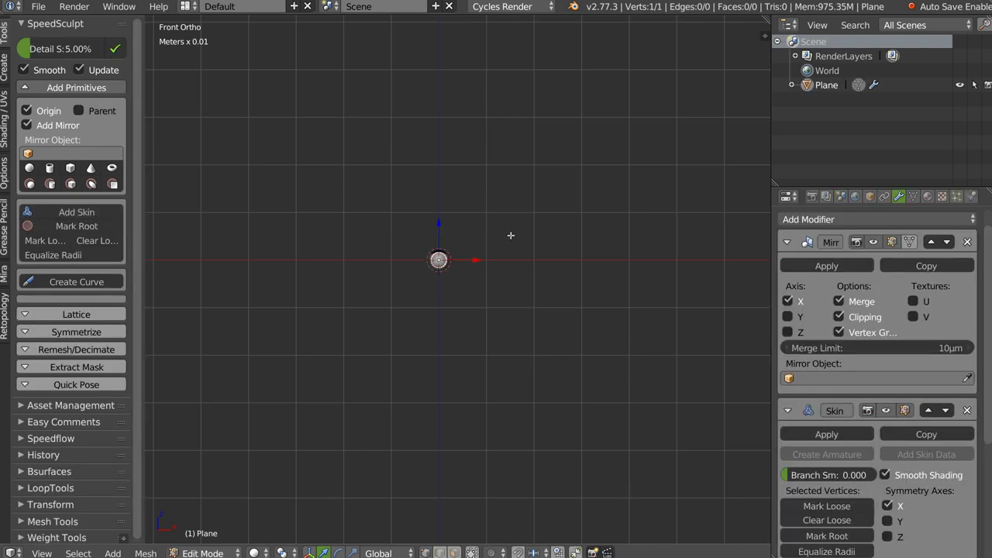
scroll(465, 292, up, 3)
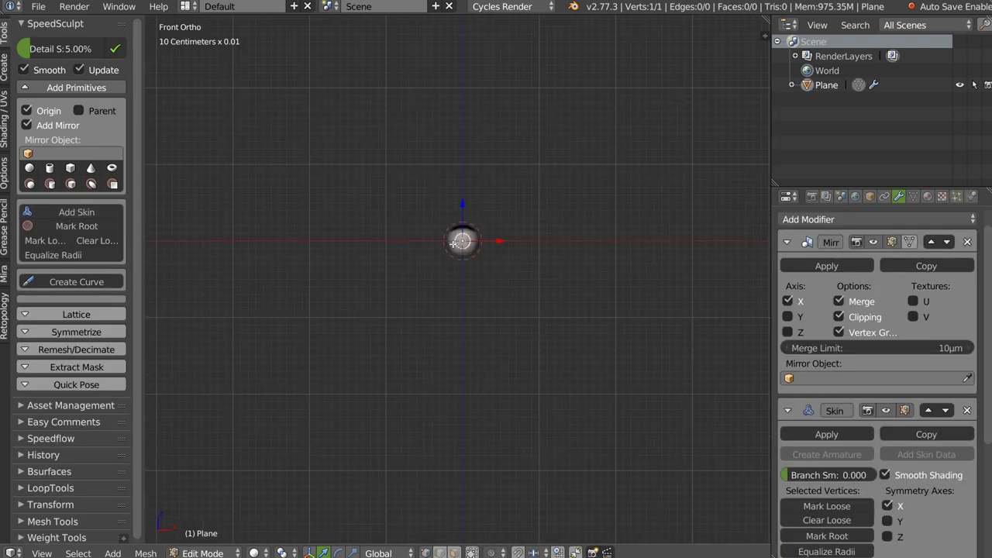
- Extrude a spine vertex straight up along Z, then add torso, elbow and hand vertices
key(e)
key(z)
click(461, 49)
shift+middle_drag(469, 146, 419, 316)
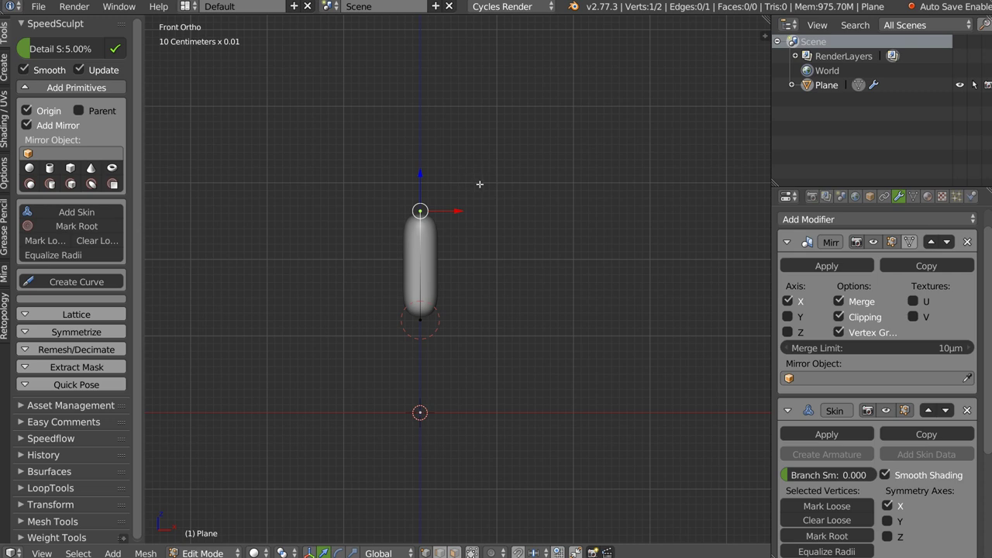
ctrl+click(480, 184)
ctrl+click(513, 276)
ctrl+click(523, 399)
- Branch a leg from the bottom vertex with knee and bent-down foot vertices
right_click(419, 318)
ctrl+click(459, 361)
ctrl+click(463, 458)
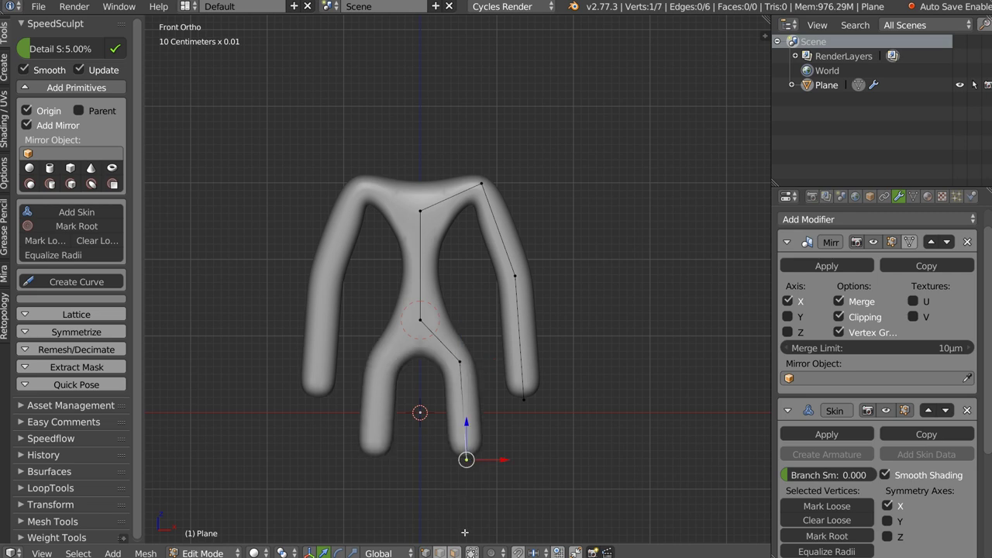
middle_drag(463, 458, 438, 353)
mouse_move(468, 413)
middle_down()
mouse_move(535, 410)
mouse_move(416, 145)
middle_up()
ctrl+click(502, 414)
- Extend the neck upward with a head vertex and a head-top vertex
right_click(432, 176)
key(a)
ctrl+click(429, 119)
mouse_move(429, 118)
middle_down()
mouse_move(472, 117)
mouse_move(430, 85)
middle_up()
ctrl+click(429, 62)
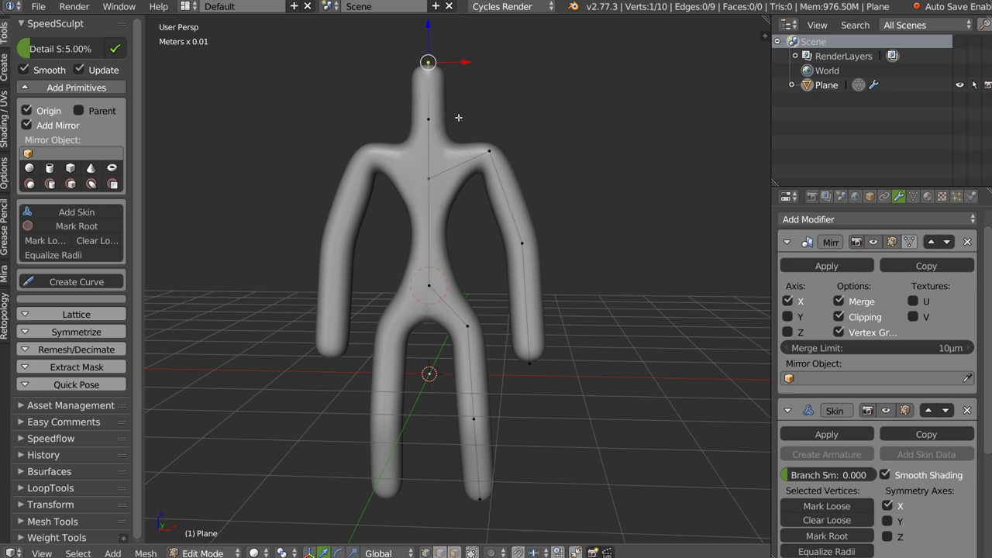
shift+middle_drag(458, 117, 465, 147)
- Widen the skin at the chest and subdivide the spine between chest and hip
right_click(429, 178)
key(ctrl+a)
click(544, 226)
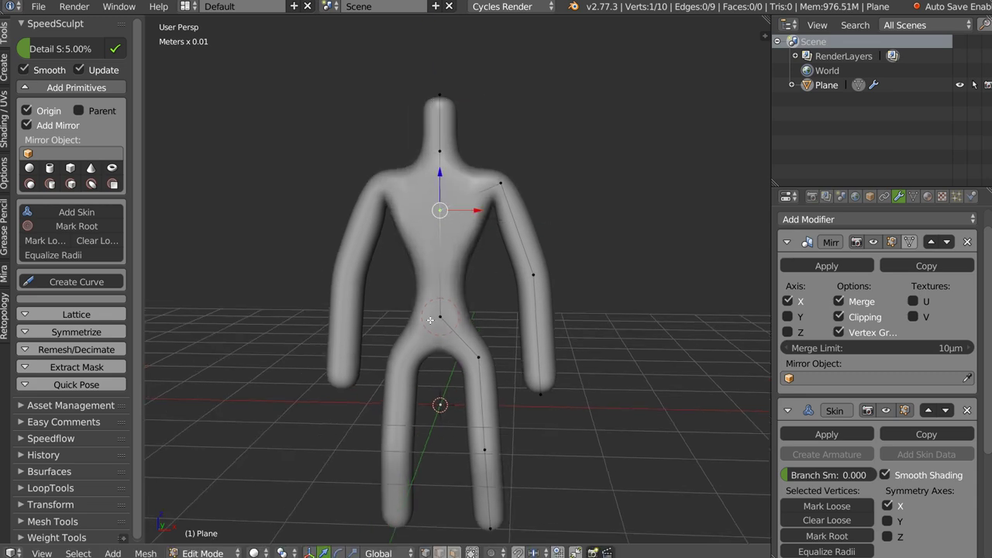
right_click(439, 317)
right_click(439, 210)
shift+right_click(440, 317)
key(w)
click(410, 220)
mouse_move(411, 219)
middle_down()
mouse_move(391, 265)
mouse_move(473, 194)
middle_up()
- Thicken the shoulder skin and move the shoulder in and the elbow further out
right_click(488, 187)
key(ctrl+a)
click(537, 216)
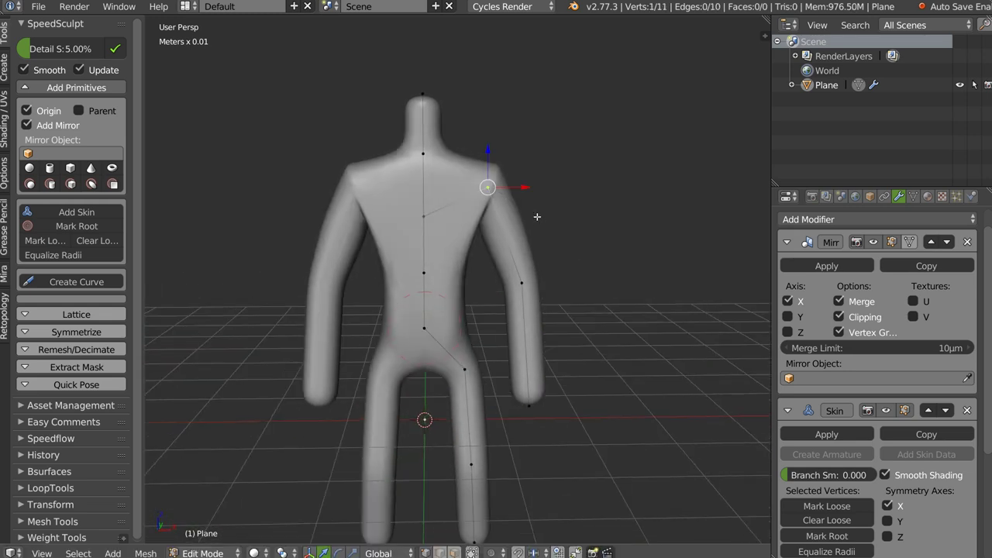
key(g)
click(511, 188)
right_click(521, 282)
key(g)
click(547, 256)
- Refine the shoulder position, lower the elbow, move the hand, then select the belly vertex
right_click(474, 187)
key(g)
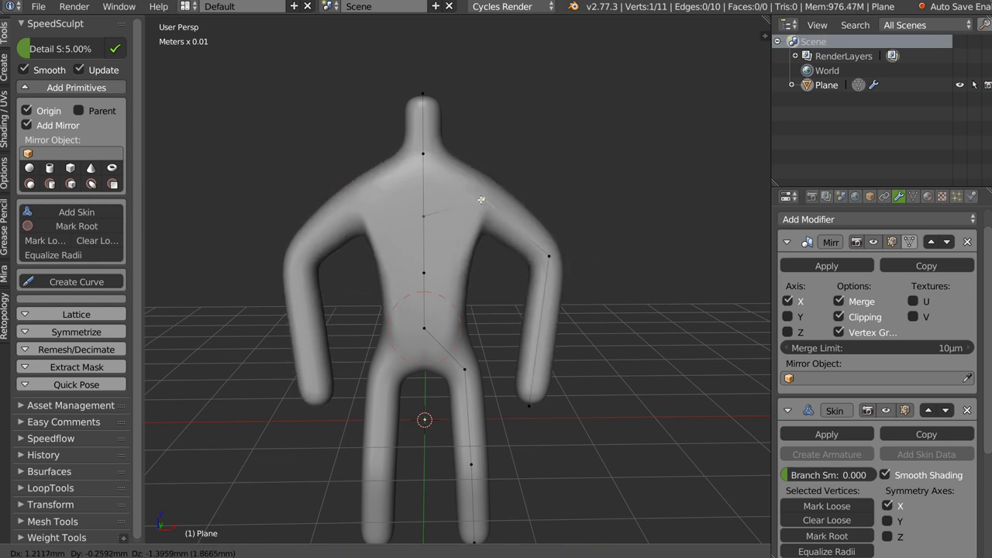
click(480, 200)
right_click(549, 256)
key(g)
click(538, 303)
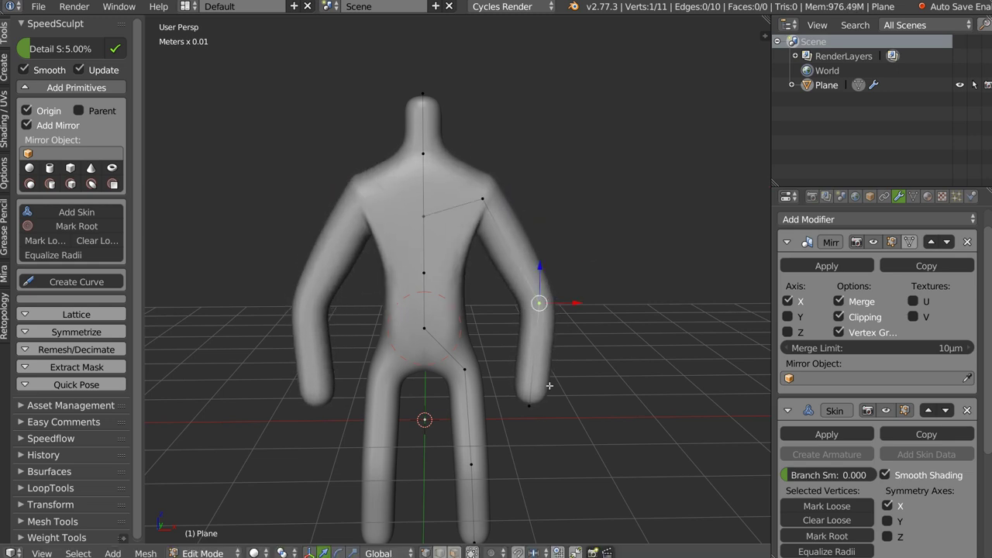
right_click(531, 392)
key(g)
click(547, 421)
right_click(464, 369)
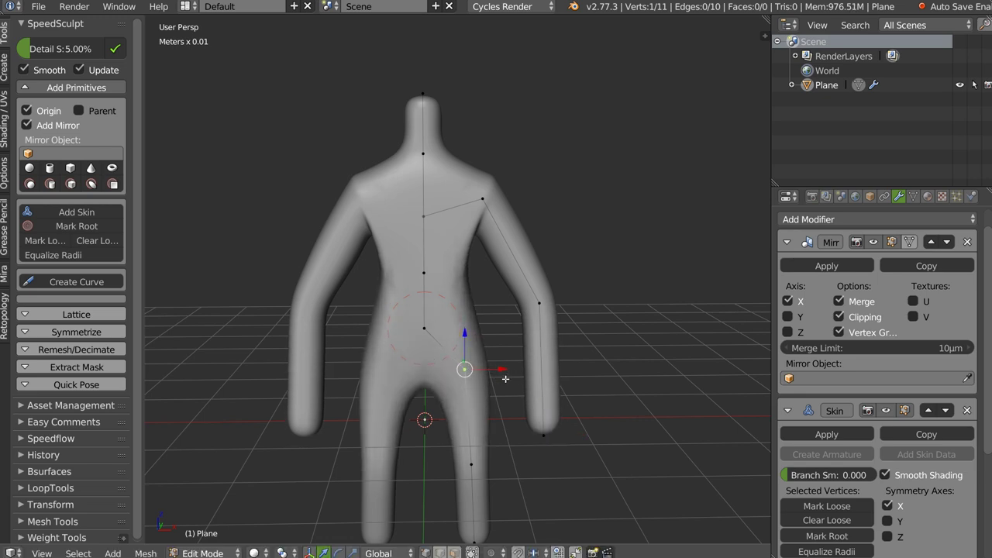
middle_drag(489, 333, 450, 332)
right_click(436, 268)
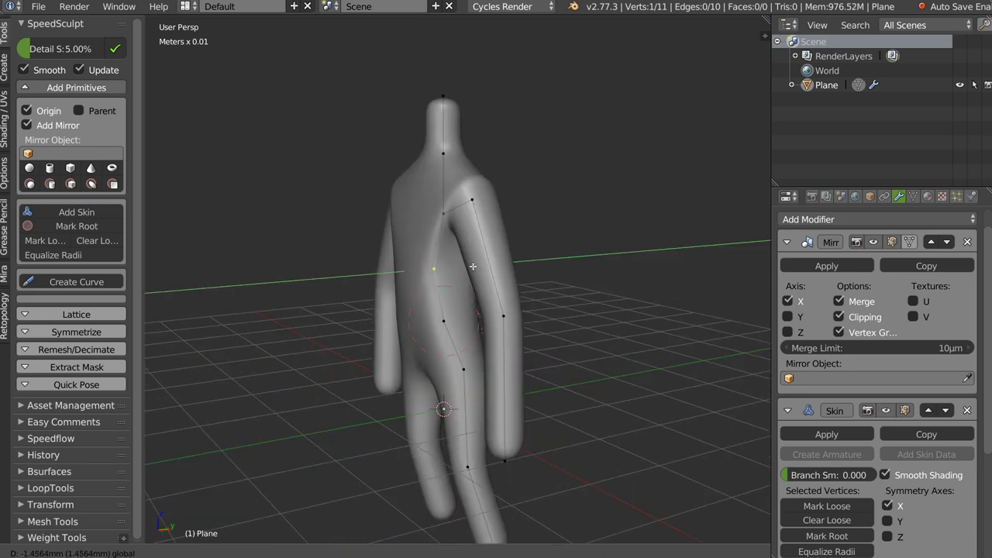
- Reposition a leg vertex and switch to the front view of the figure
right_click(444, 323)
middle_drag(479, 317, 482, 307)
key(g)
click(481, 307)
right_click(483, 400)
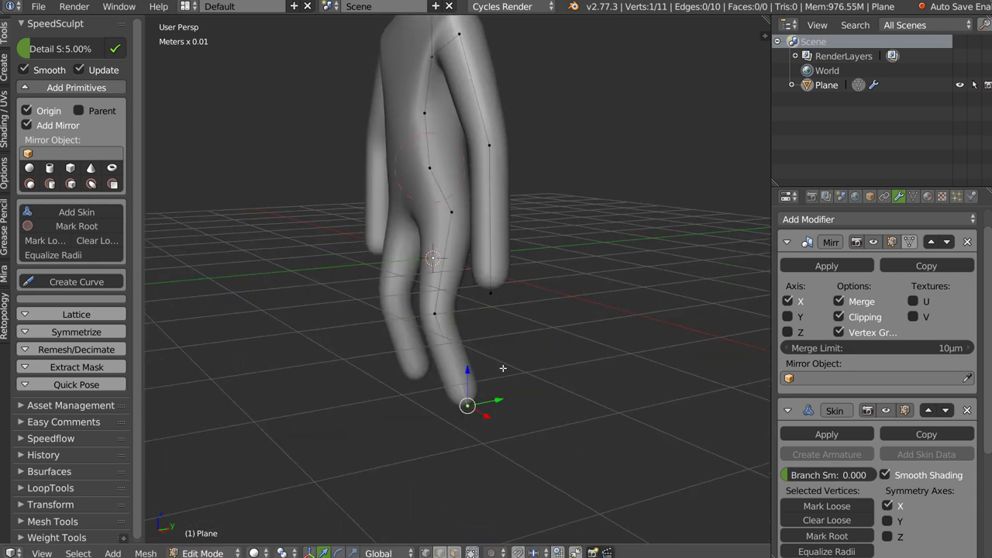
scroll(502, 267, down, 4)
key(KP_1)
scroll(565, 206, up, 3)
- Thicken the hand's skin radius and nudge the elbow vertex into place
right_click(539, 208)
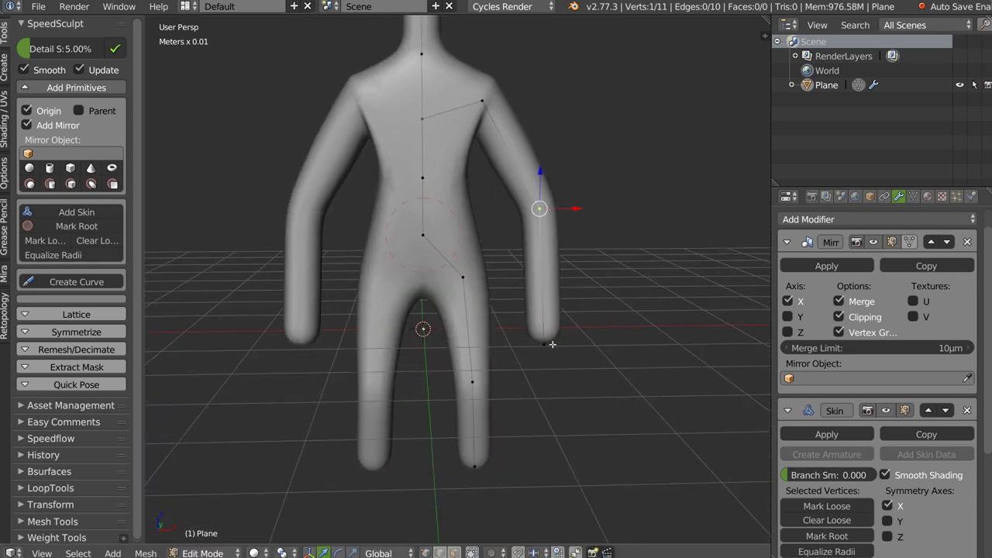
right_click(543, 344)
key(ctrl+a)
click(586, 329)
right_click(539, 208)
key(g)
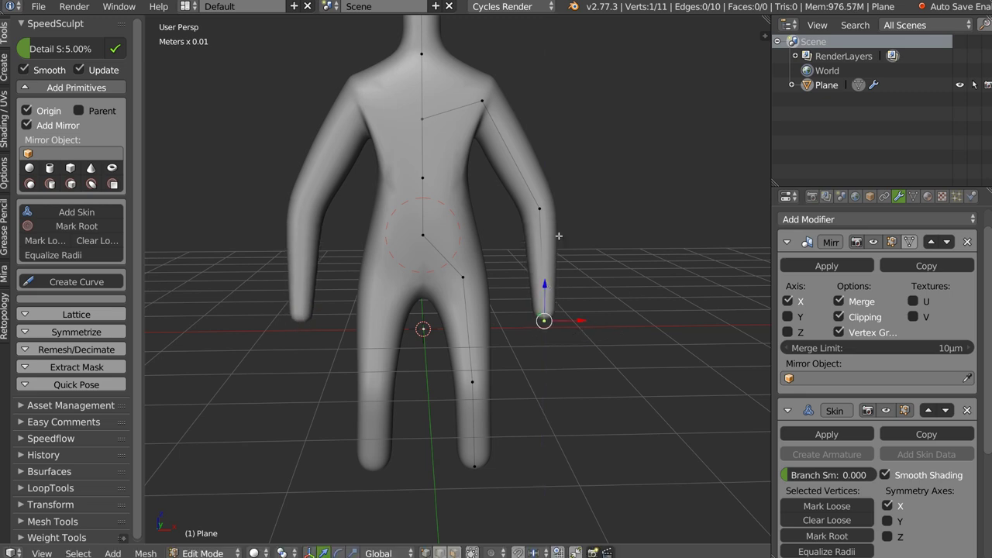
click(546, 197)
- Lower the shoulder vertex and thicken the skin at the shoulders
right_click(491, 117)
key(g)
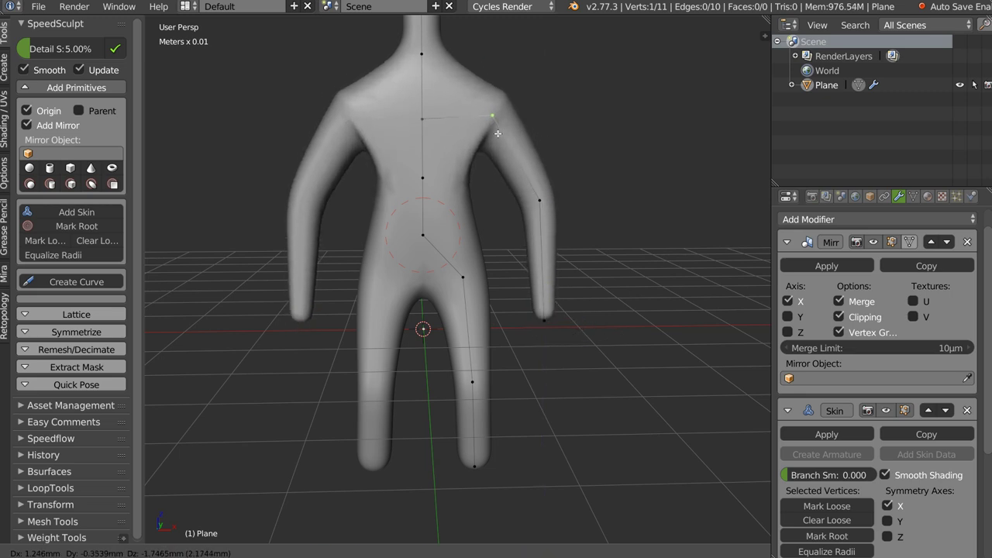
click(488, 135)
key(ctrl+a)
click(525, 141)
- Extrude the top head vertex one step further upward
mouse_move(525, 140)
middle_down()
mouse_move(489, 167)
mouse_move(473, 132)
middle_up()
right_click(460, 82)
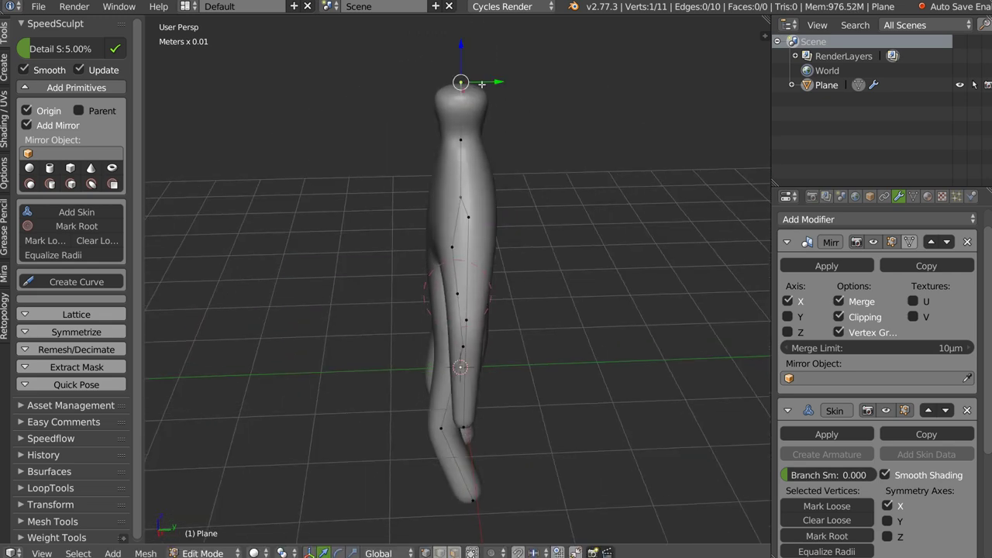
shift+middle_drag(482, 83, 475, 154)
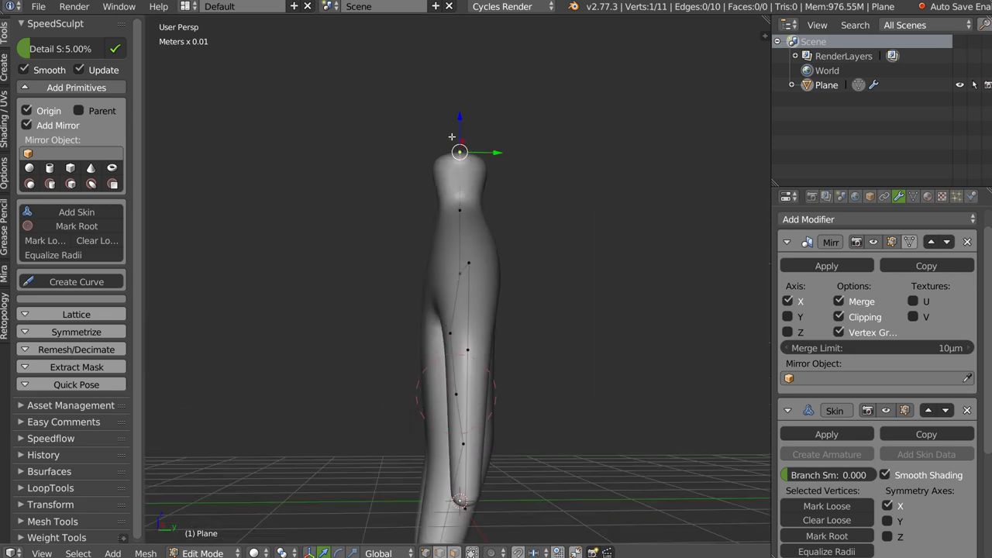
key(e)
click(471, 59)
mouse_move(471, 59)
middle_down()
mouse_move(465, 159)
mouse_move(514, 215)
middle_up()
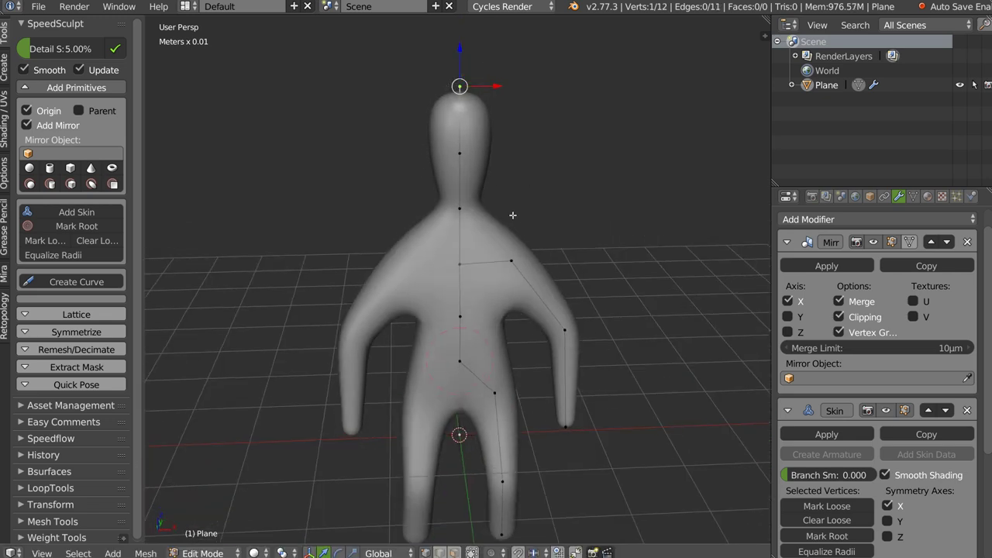
- In Object Mode, raise the figure along Z and set its origin at the feet
key(Tab)
shift+middle_drag(488, 261, 489, 191)
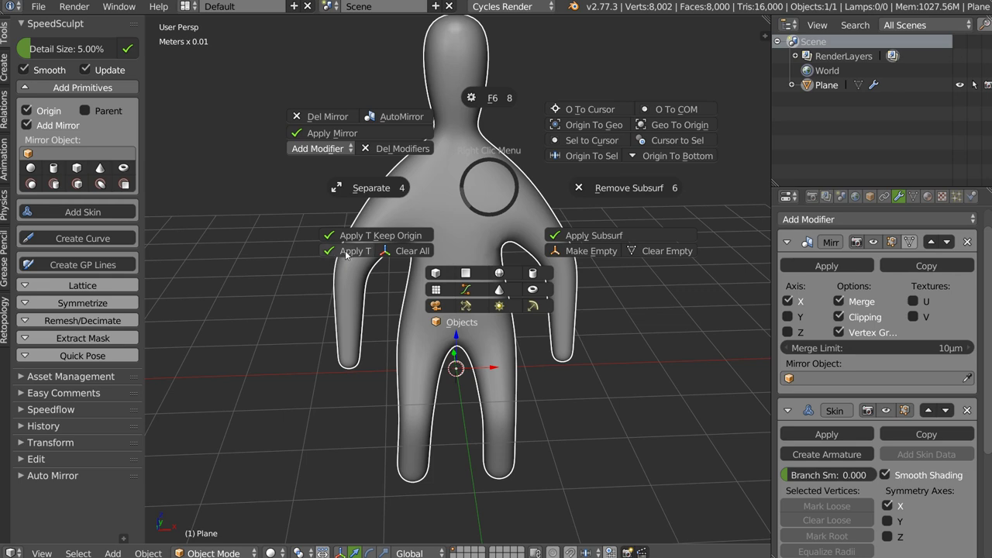
key(g)
key(z)
click(470, 203)
middle_drag(470, 203, 496, 224)
key(ctrl+shift+alt+c)
click(368, 292)
scroll(524, 237, down, 3)
- Select the top head vertex and scale it, cycling X, Y and Z constraints
key(Tab)
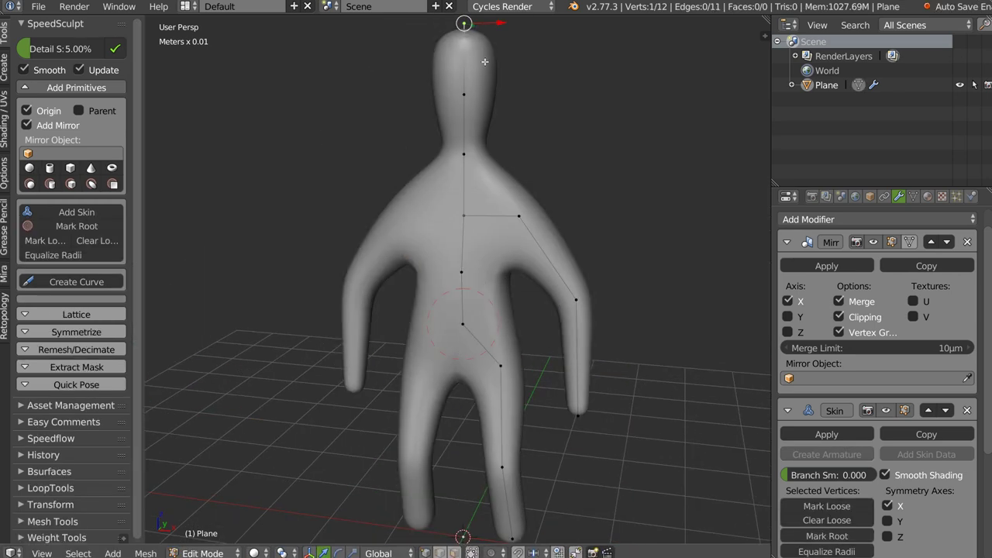
right_click(460, 82)
mouse_move(460, 82)
middle_down()
mouse_move(448, 122)
mouse_move(464, 84)
mouse_move(468, 130)
middle_up()
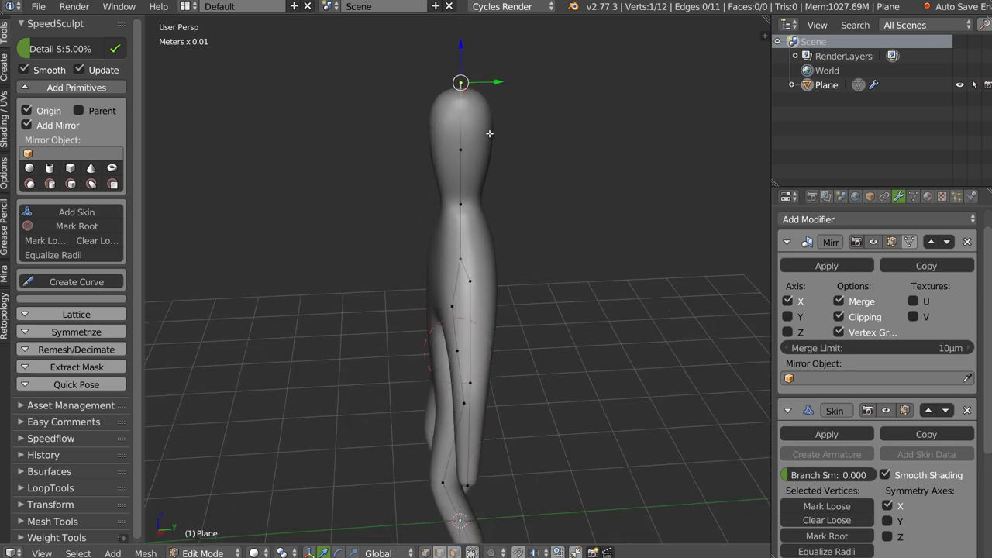
key(s)
key(x)
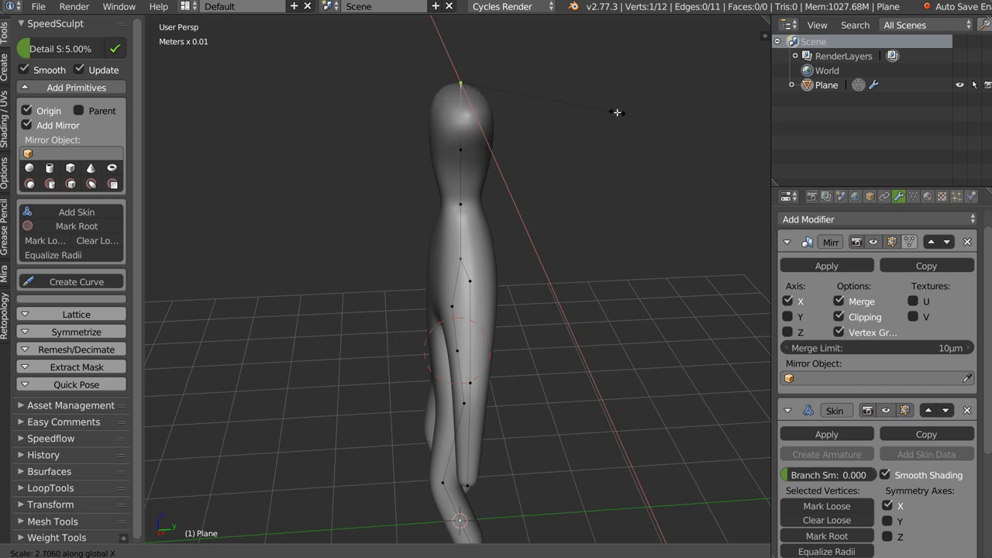
key(y)
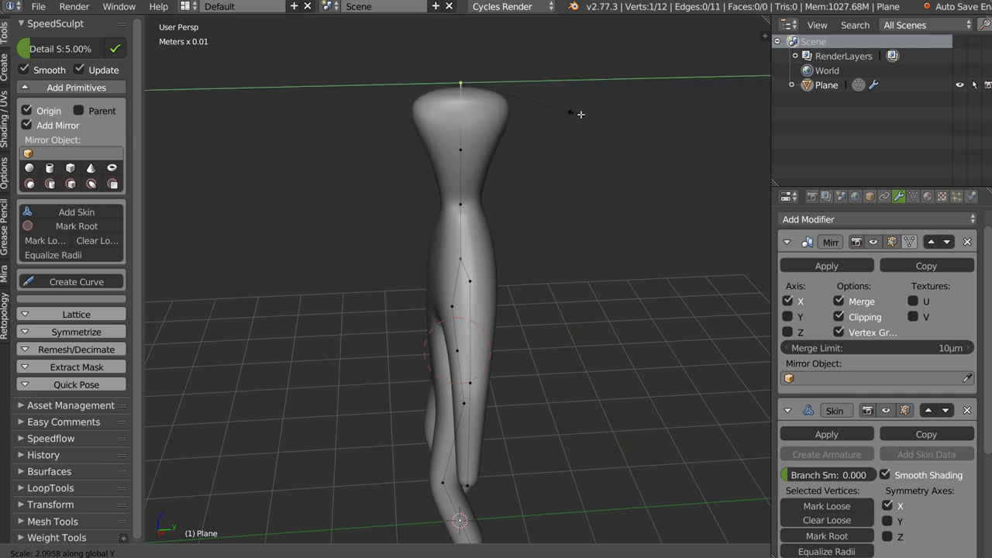
key(z)
click(654, 121)
mouse_move(534, 122)
middle_down()
mouse_move(509, 137)
mouse_move(405, 139)
mouse_move(496, 149)
middle_up()
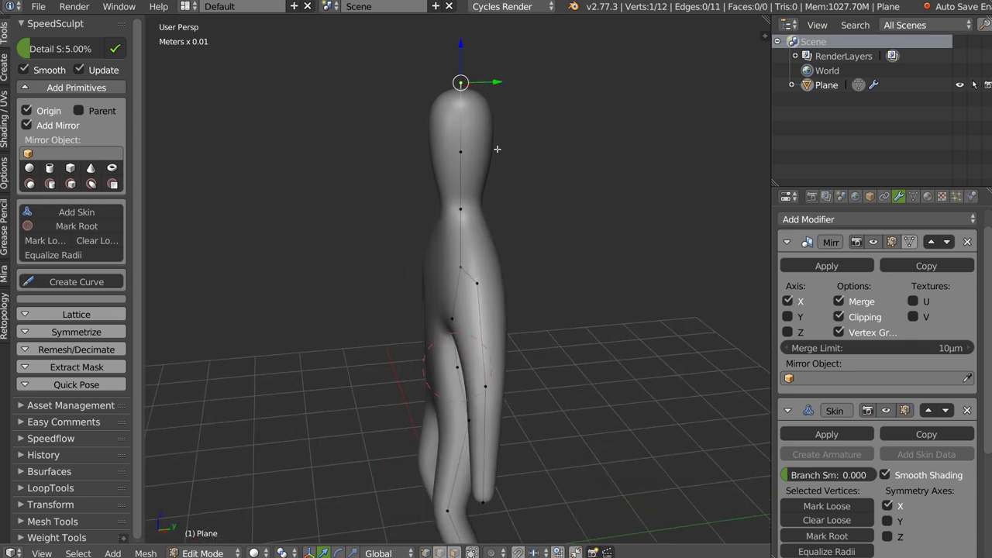
- Resize the head-top skin radius, then widen it into a flared top and exit to Object Mode
key(ctrl+a)
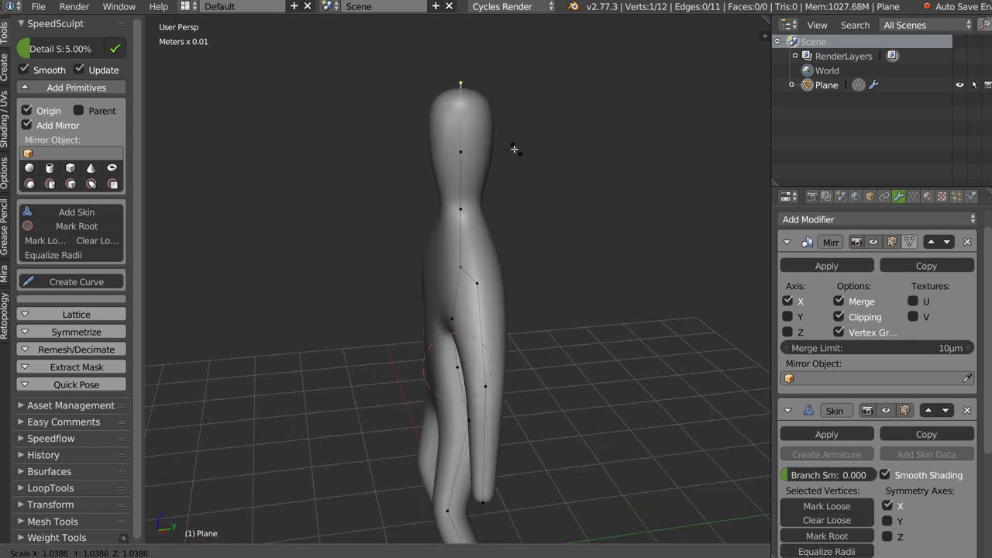
key(x)
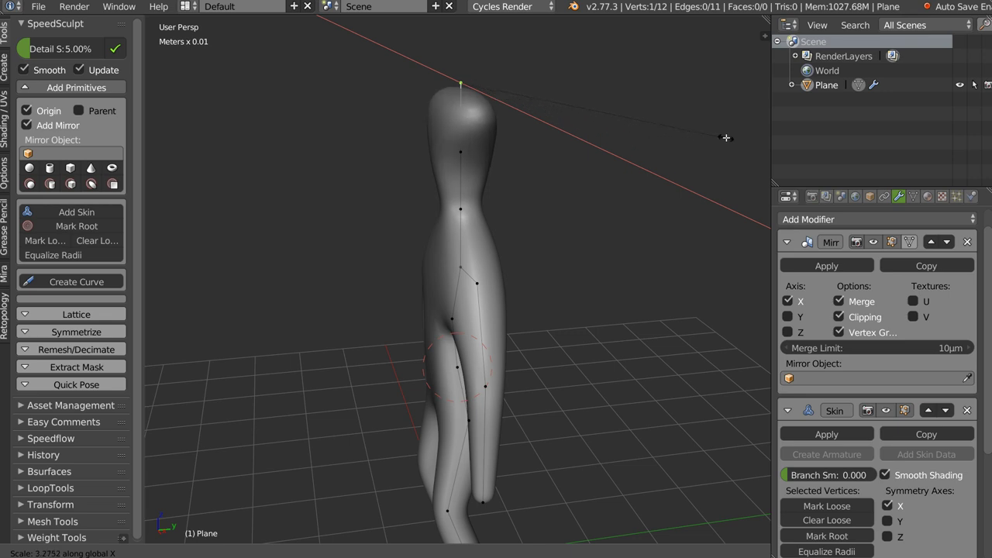
key(x)
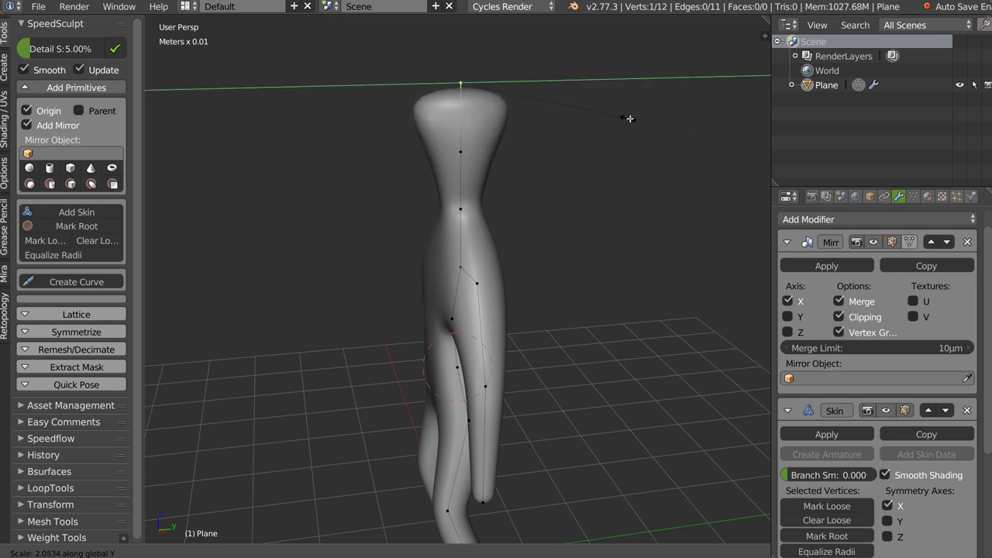
click(453, 156)
middle_drag(452, 155, 501, 162)
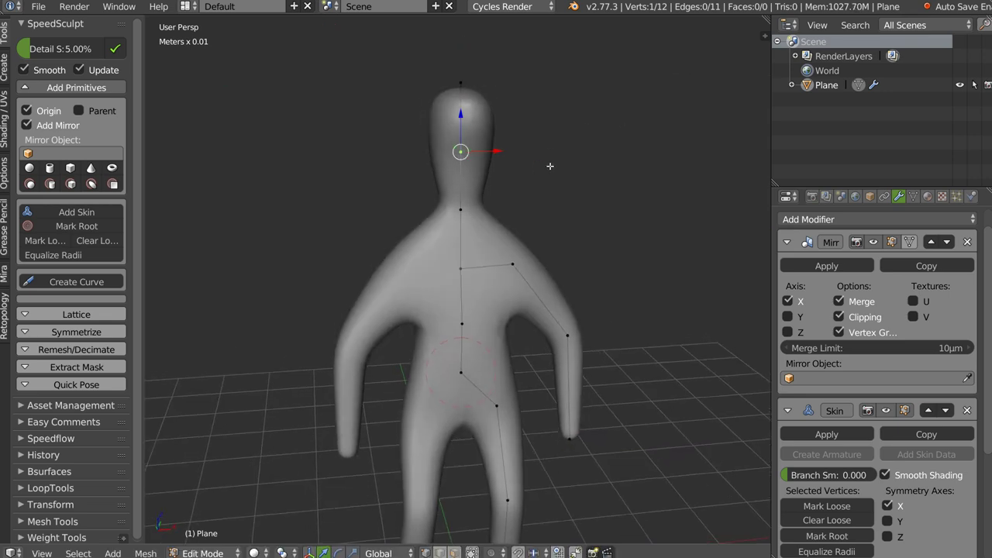
key(ctrl+a)
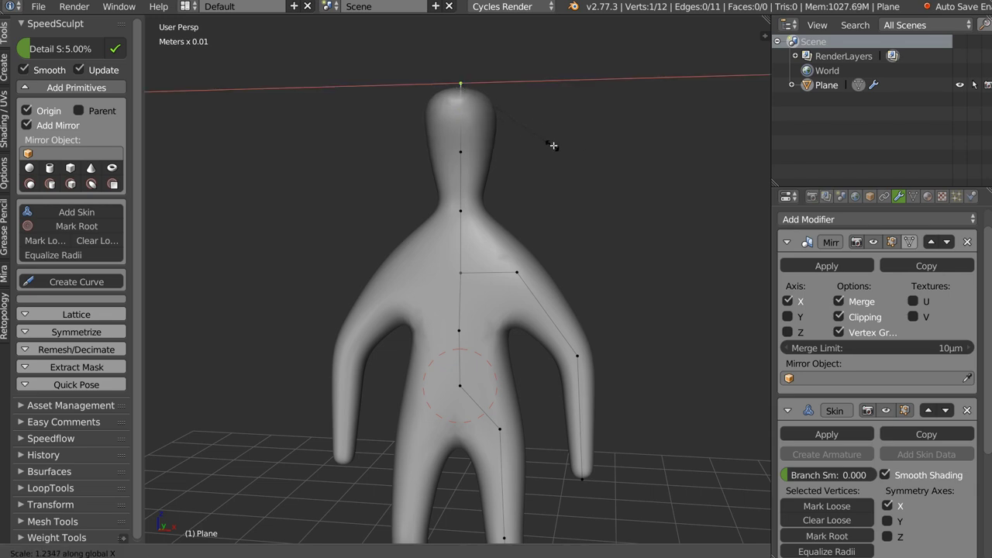
click(542, 155)
mouse_move(543, 155)
middle_down()
mouse_move(467, 199)
mouse_move(480, 200)
middle_up()
scroll(504, 182, down, 3)
key(Tab)
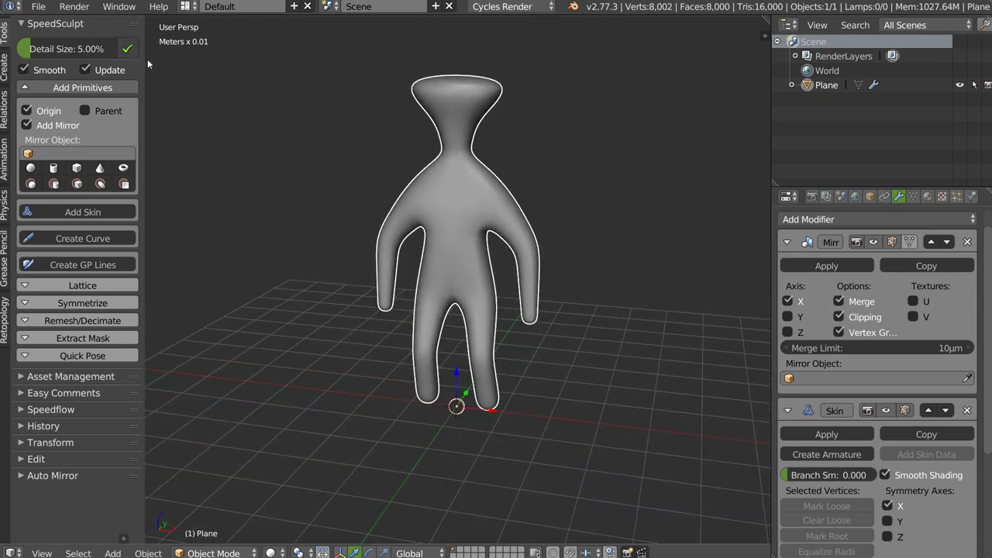
- Show the wireframe overlay from the display pie and view the dense mesh from the front
key(z)
click(463, 178)
middle_drag(462, 178, 431, 200)
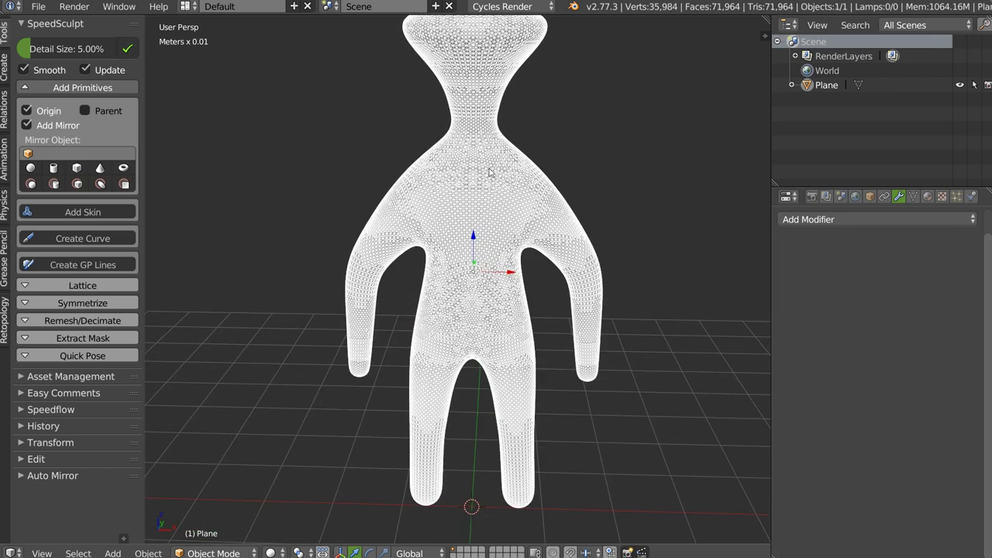
key(KP_1)
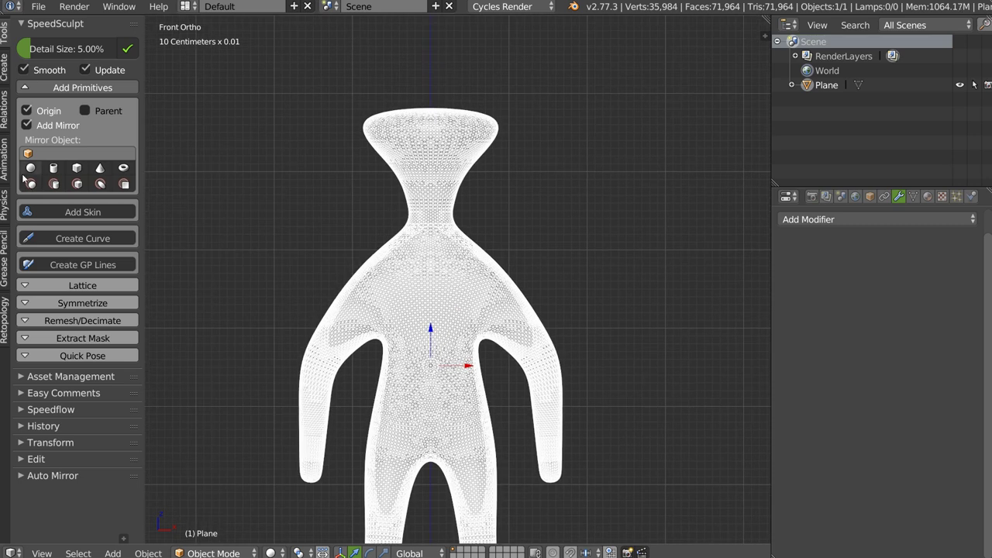
- Add a mirrored sphere pair above the shoulders and check it in wireframe, then solid shading
click(524, 128)
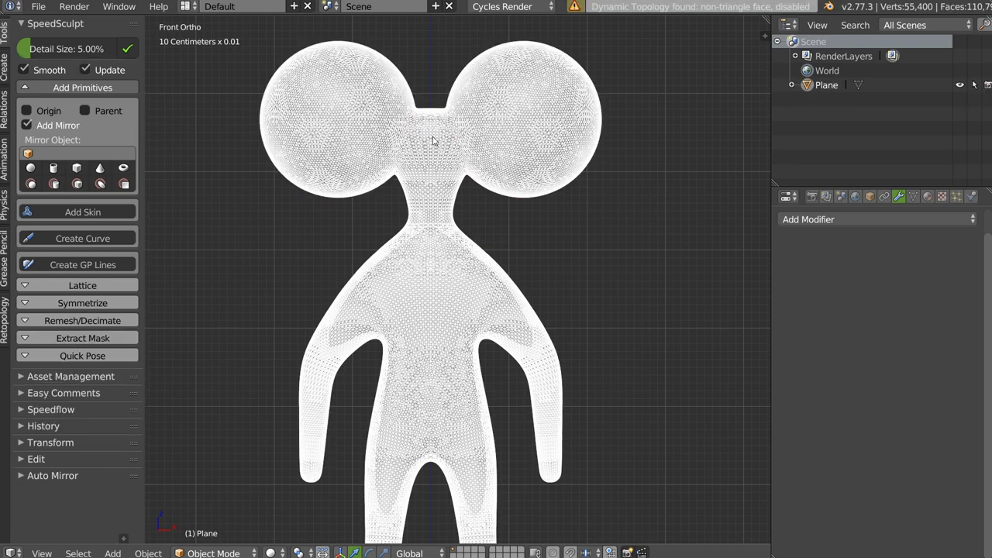
middle_drag(432, 141, 454, 170)
key(z)
click(541, 167)
key(z)
click(556, 125)
- Orbit and zoom to inspect the fused eyes, ending in front orthographic view
scroll(468, 144, down, 4)
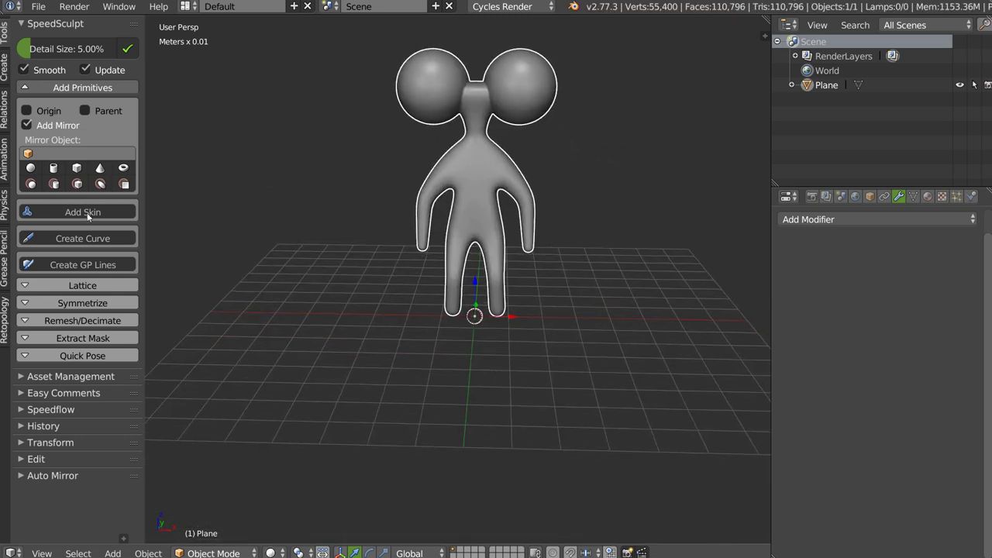
scroll(469, 181, up, 3)
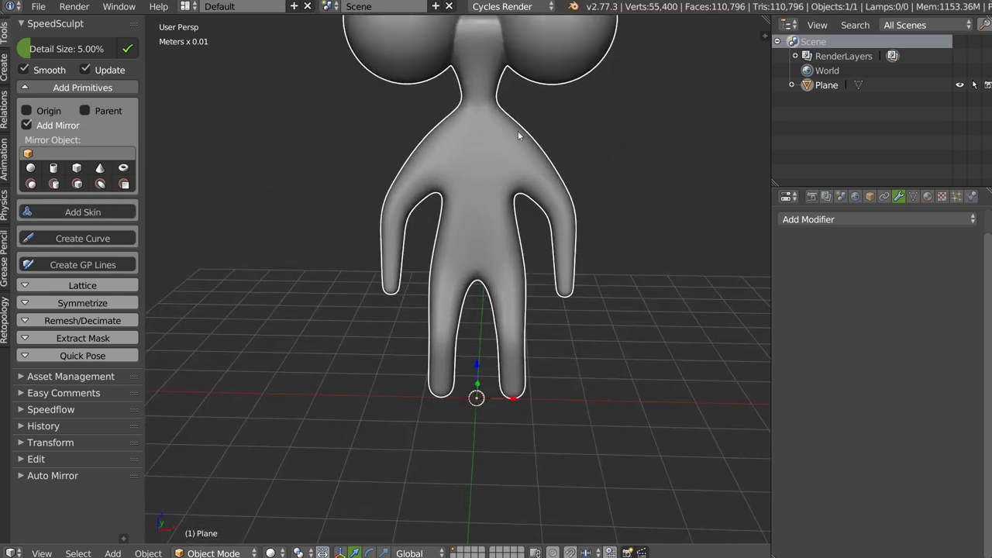
scroll(517, 131, down, 2)
middle_drag(462, 114, 562, 152)
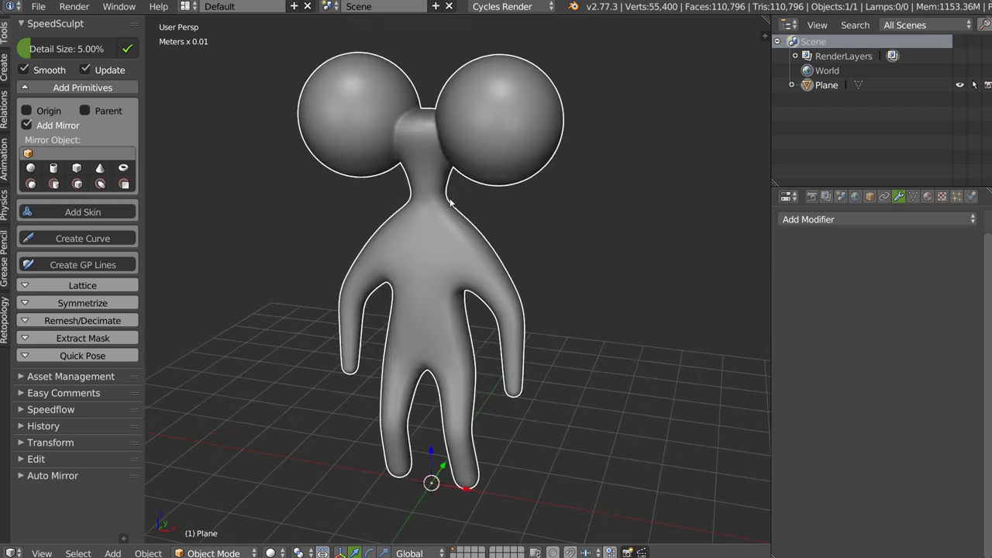
middle_drag(449, 201, 447, 241)
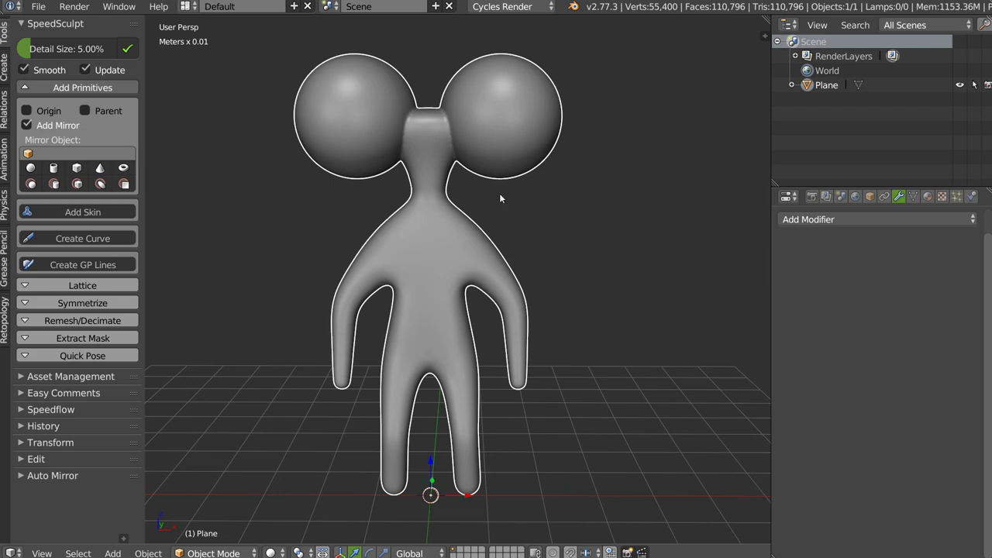
scroll(503, 244, down, 1)
scroll(527, 180, down, 3)
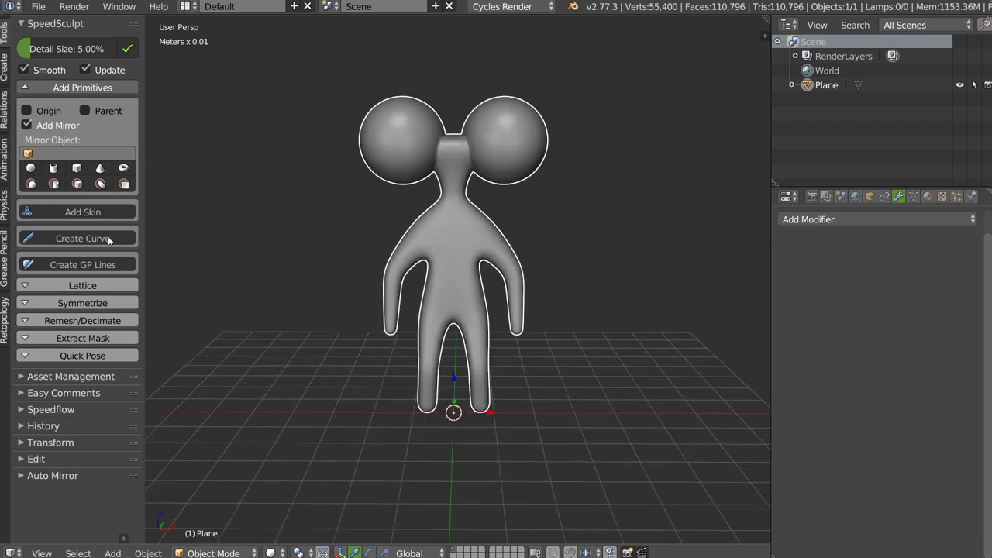
key(KP_1)
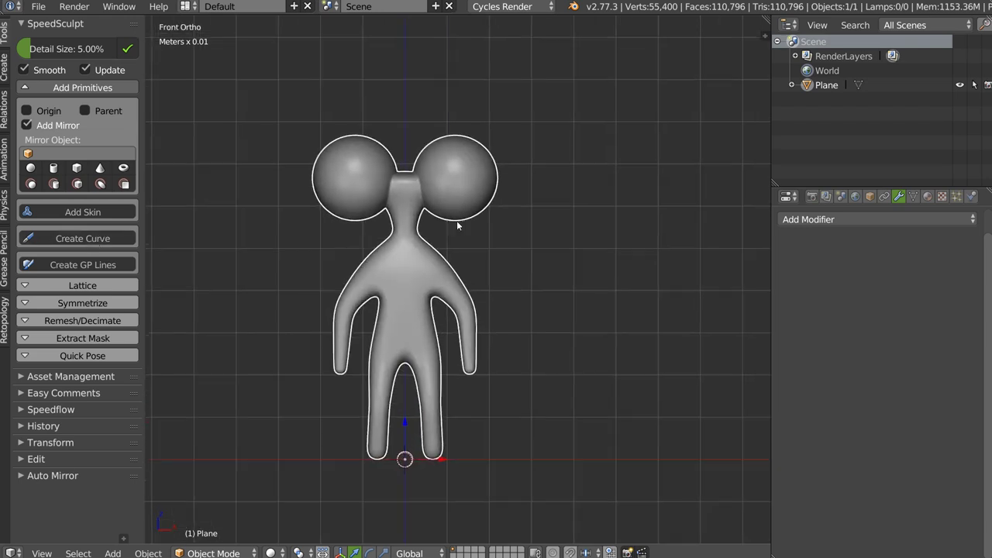
scroll(555, 221, up, 2)
scroll(555, 221, down, 2)
scroll(371, 181, up, 2)
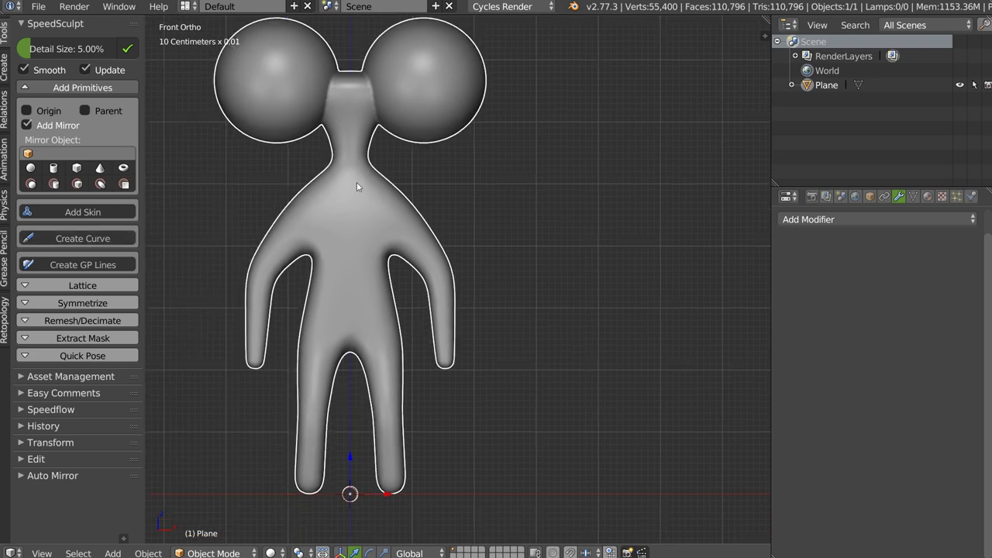
scroll(371, 181, up, 2)
ctrl+scroll(374, 159, up, 3)
shift+scroll(437, 197, up, 3)
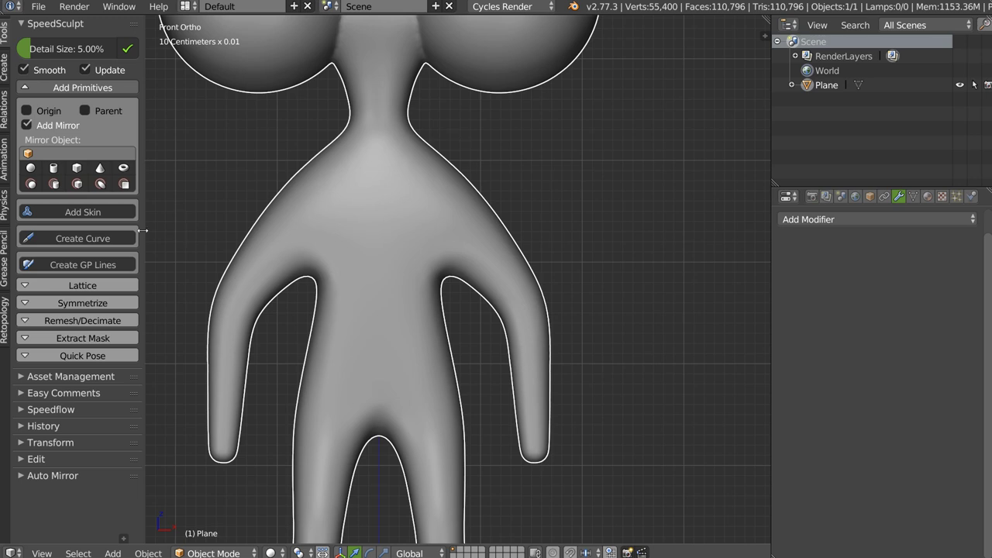
- Draw a curve stroke across the upper chest, reshape its control points, and reselect the body
click(88, 237)
drag(381, 179, 586, 191)
right_drag(380, 157, 414, 168)
right_drag(428, 220, 440, 204)
right_click(492, 219)
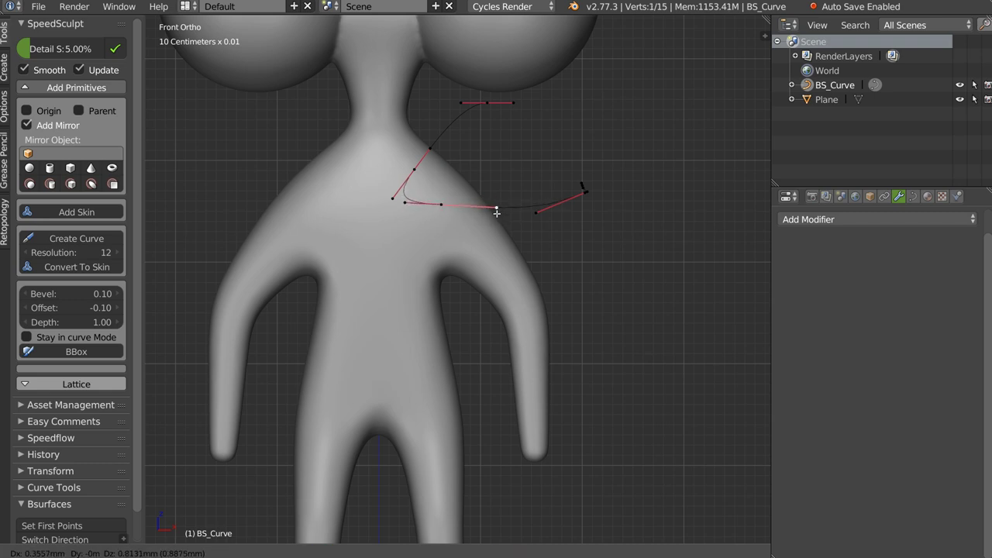
scroll(496, 208, up, 1)
key(Tab)
click(373, 238)
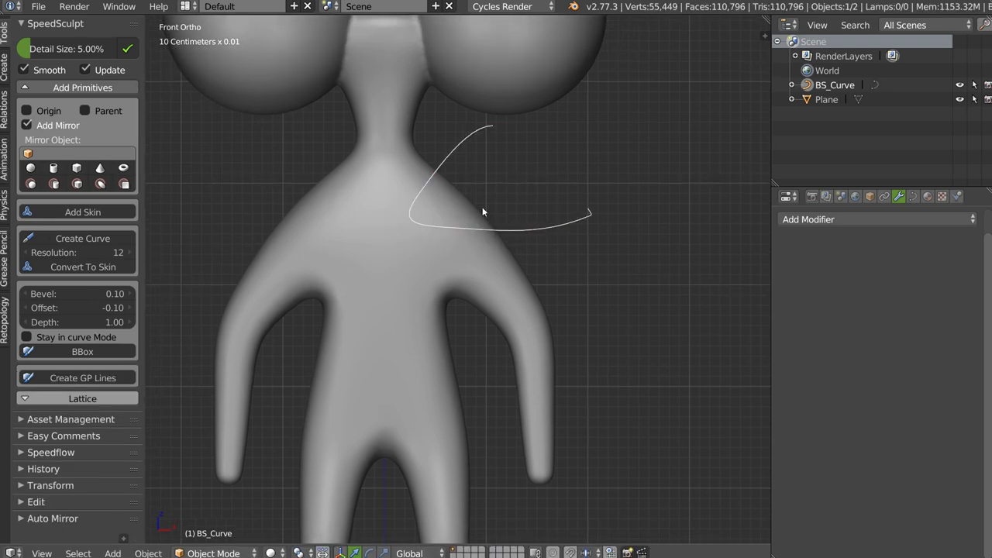
shift+right_click(472, 215)
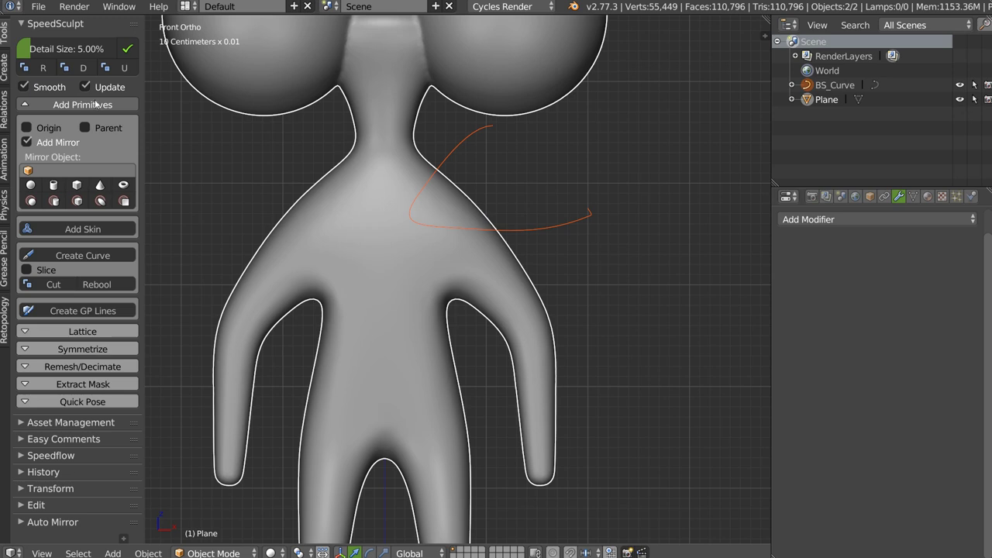
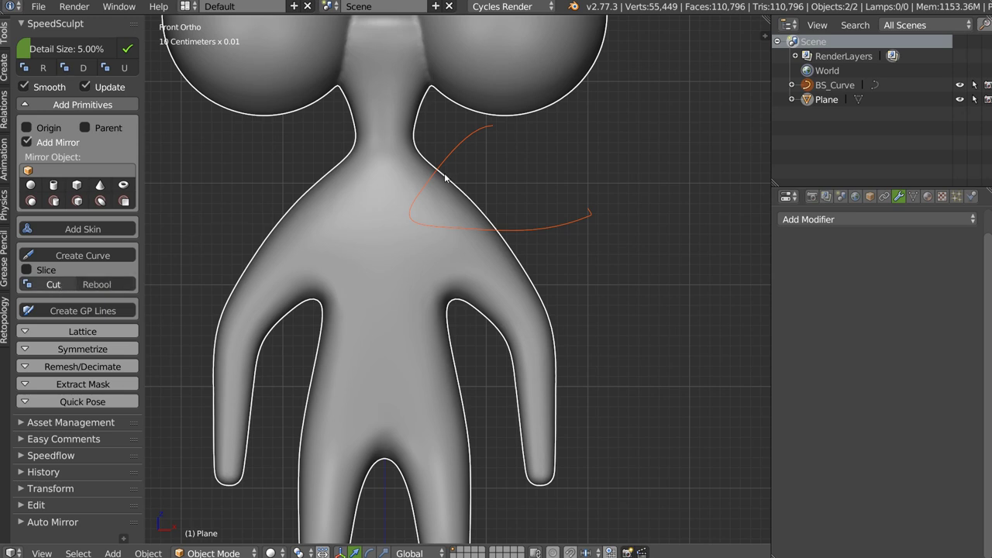
- Inspect the cut figure in wireframe and front view, then undo the cut to restore the curve
middle_drag(444, 177, 382, 223)
key(z)
click(510, 227)
middle_drag(511, 226, 194, 116)
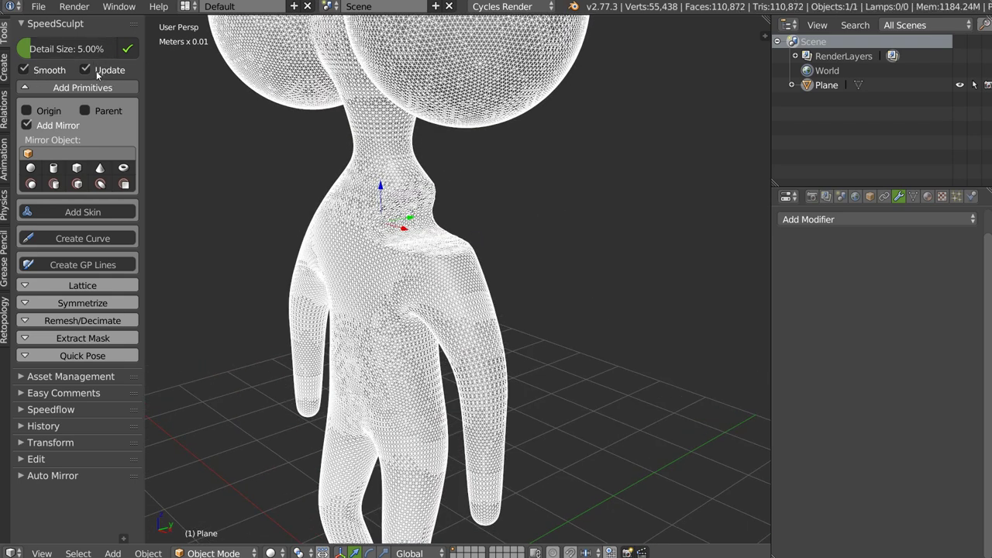
key(KP_1)
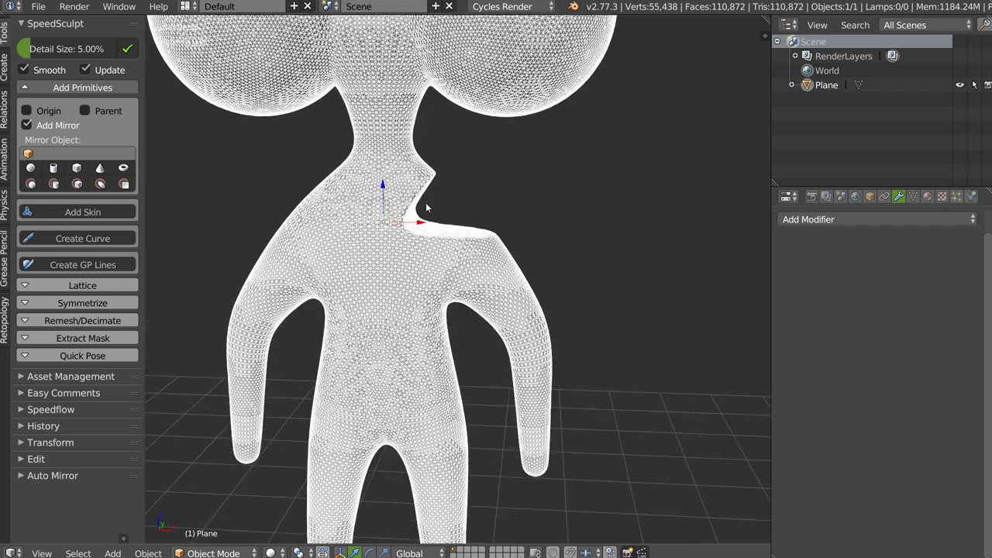
key(z)
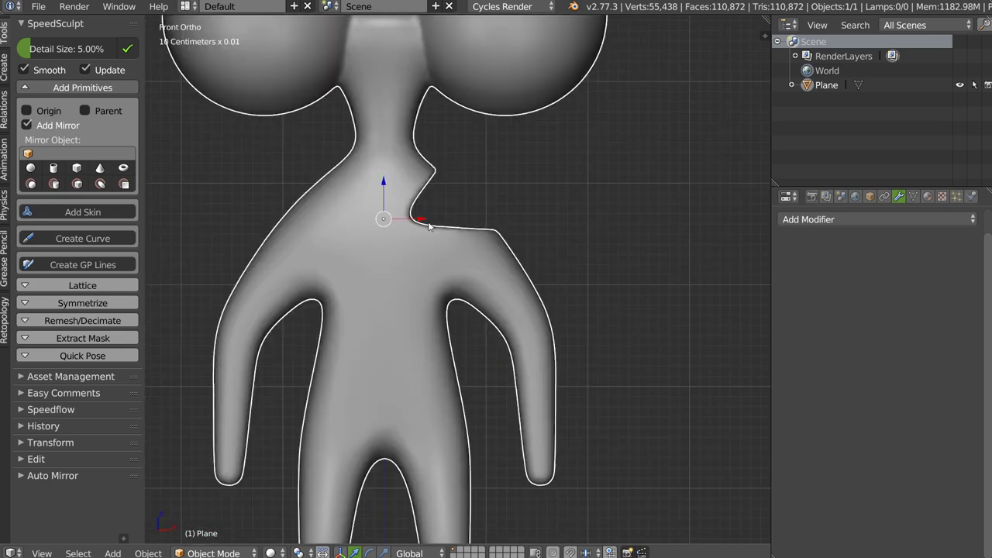
key(ctrl+z)
shift+scroll(453, 148, down, 1)
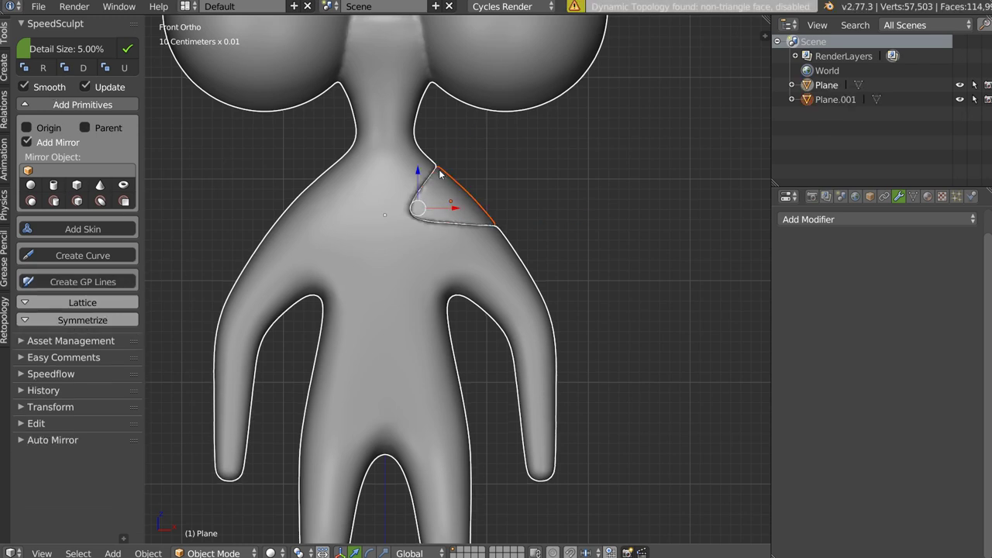
mouse_move(512, 206)
middle_down()
mouse_move(261, 226)
mouse_move(500, 224)
mouse_move(468, 221)
mouse_move(459, 189)
mouse_move(450, 208)
middle_up()
key(ctrl+z)
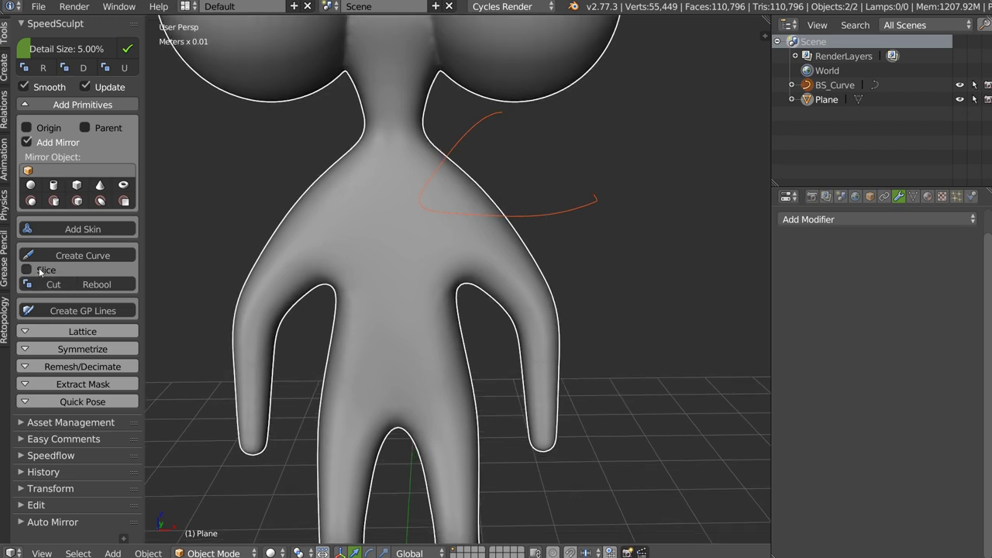
- Delete the old stroke curve and return to the front orthographic view
right_click(552, 221)
key(Delete)
key(KP_1)
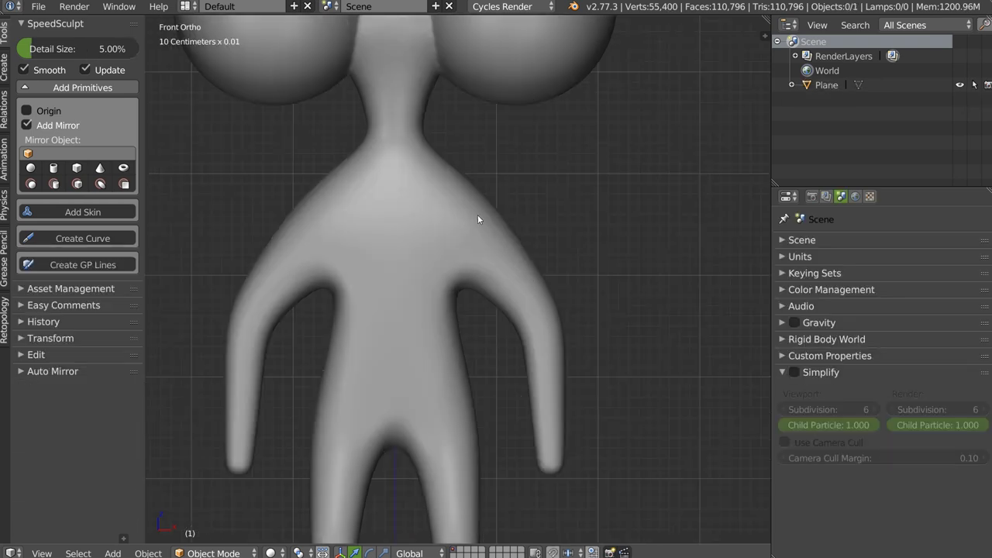
scroll(478, 193, down, 2)
- Draw a new curve stroke across the figure's chest and slice the figure with it
click(111, 235)
drag(272, 190, 610, 160)
key(Tab)
right_click(424, 206)
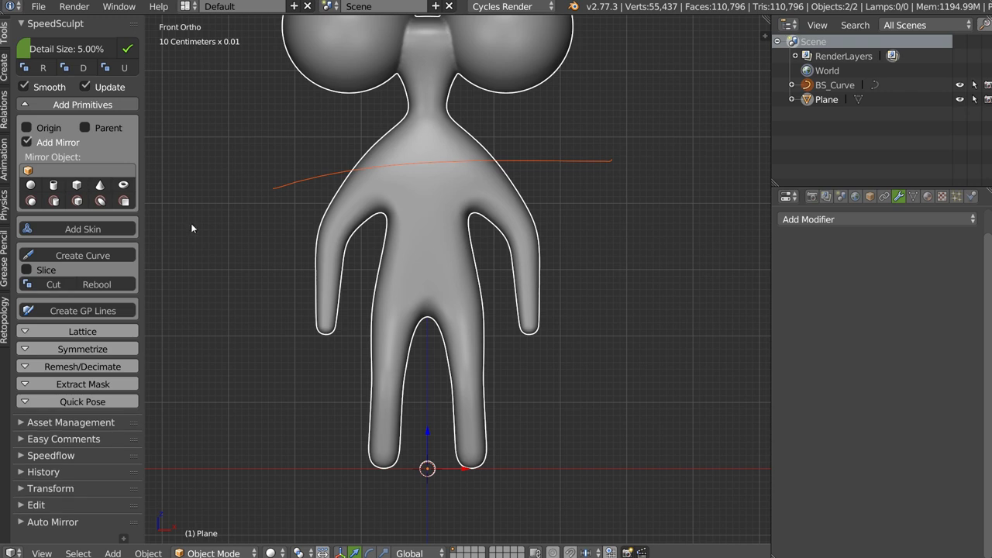
click(29, 270)
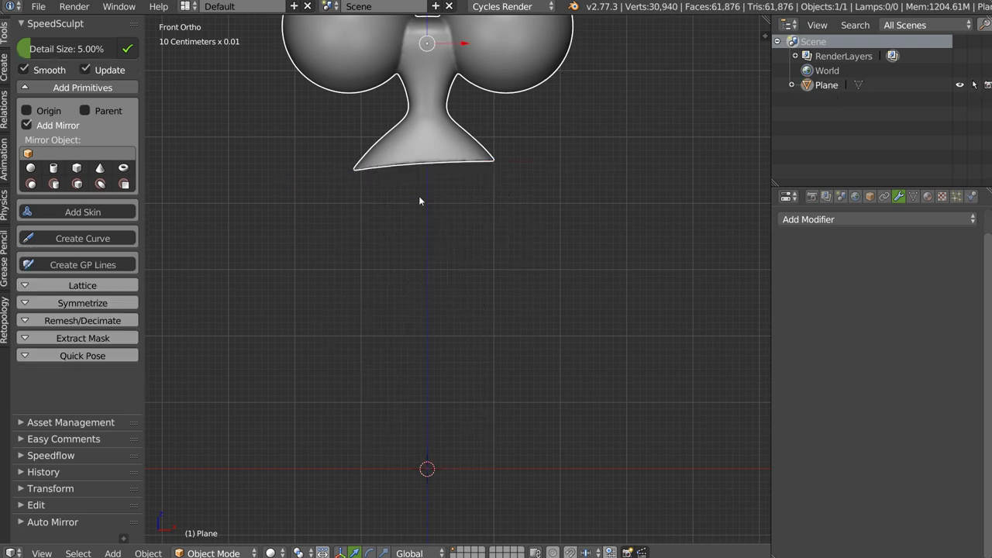
mouse_move(454, 157)
middle_down()
mouse_move(360, 111)
mouse_move(427, 186)
middle_up()
- Undo the slice and delete the BS_Curve stroke, leaving the whole figure in front view
key(ctrl+z)
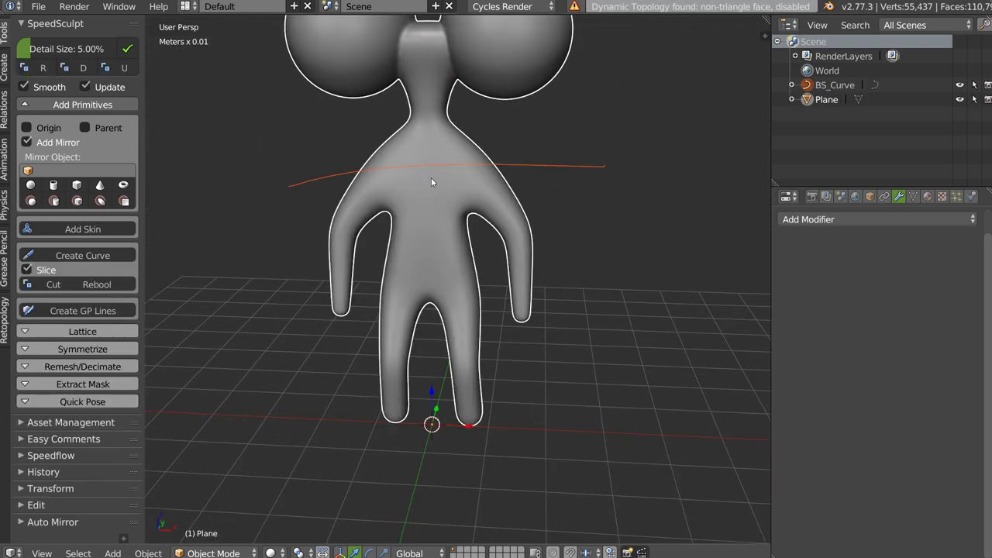
right_click(540, 165)
key(x)
click(458, 173)
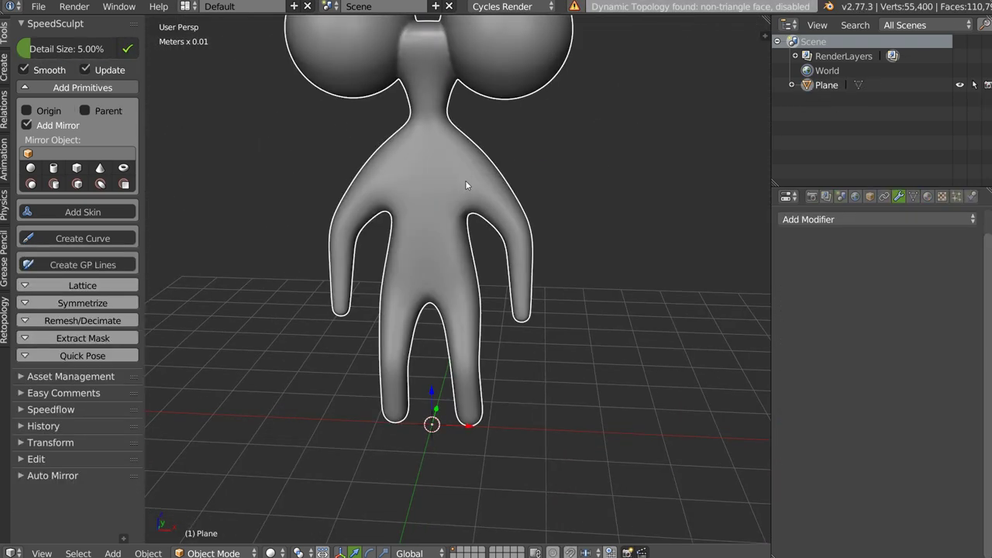
key(KP_1)
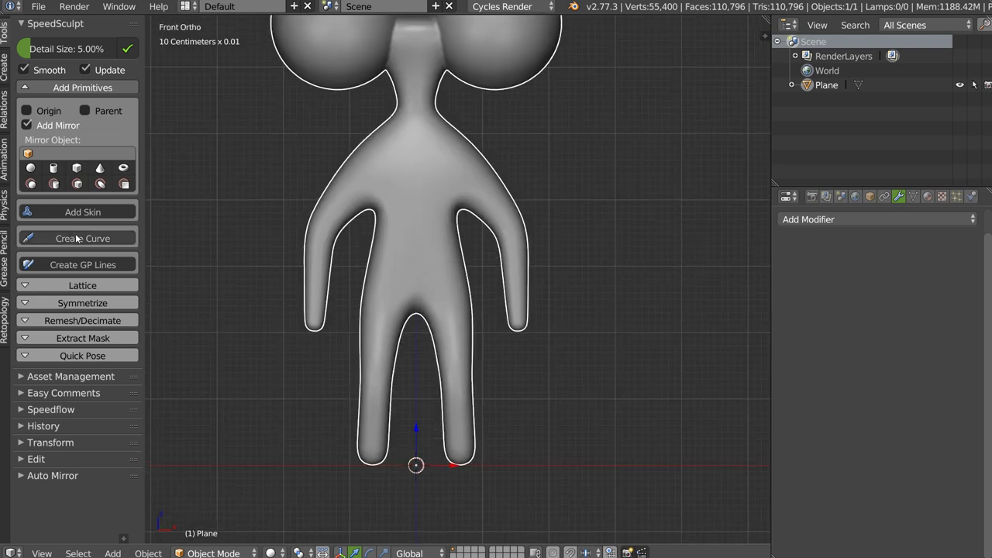
click(74, 237)
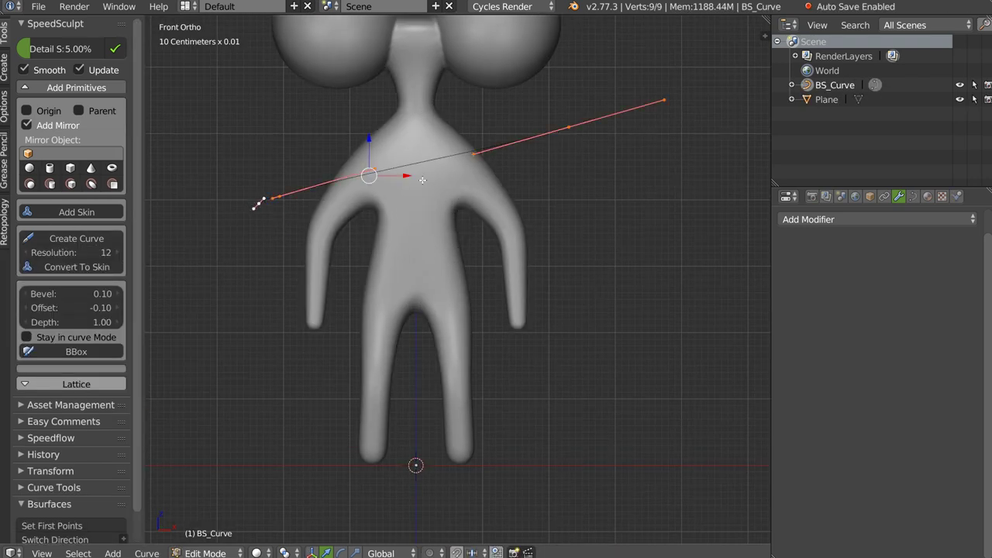
key(Tab)
right_click(425, 218)
click(52, 285)
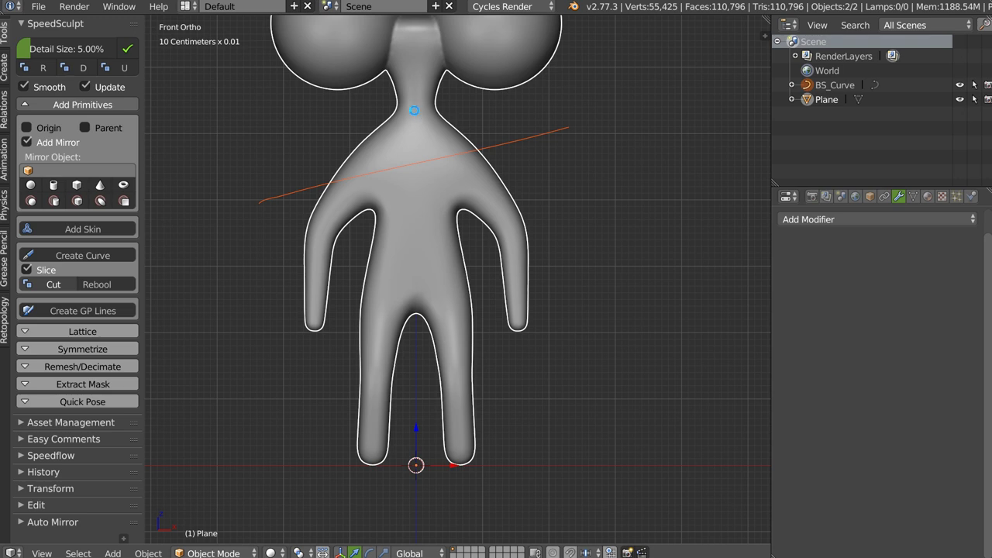
mouse_move(390, 136)
middle_down()
mouse_move(406, 181)
mouse_move(382, 175)
mouse_move(402, 160)
mouse_move(379, 200)
middle_up()
key(ctrl+z)
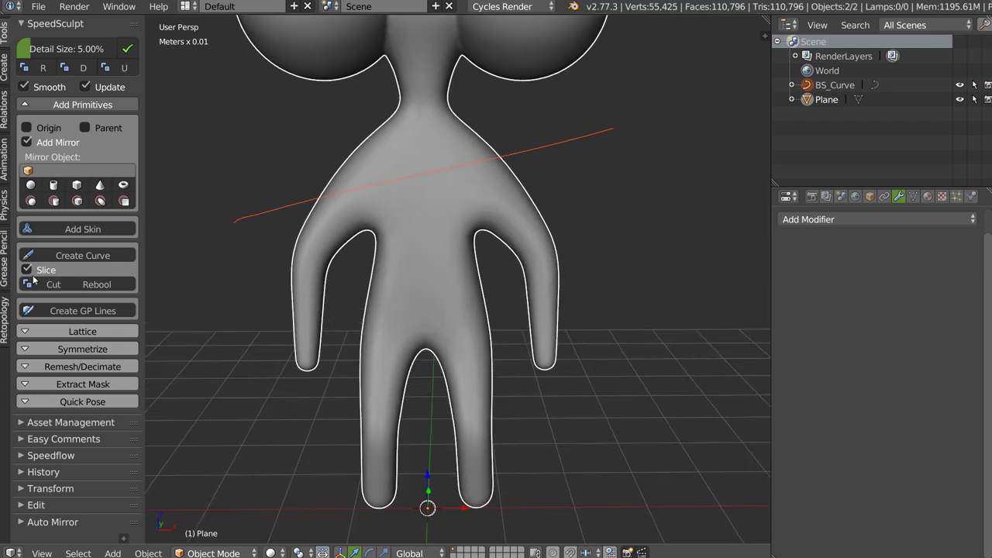
right_click(542, 145)
key(Delete)
right_click(439, 233)
key(q)
click(404, 215)
scroll(464, 160, down, 2)
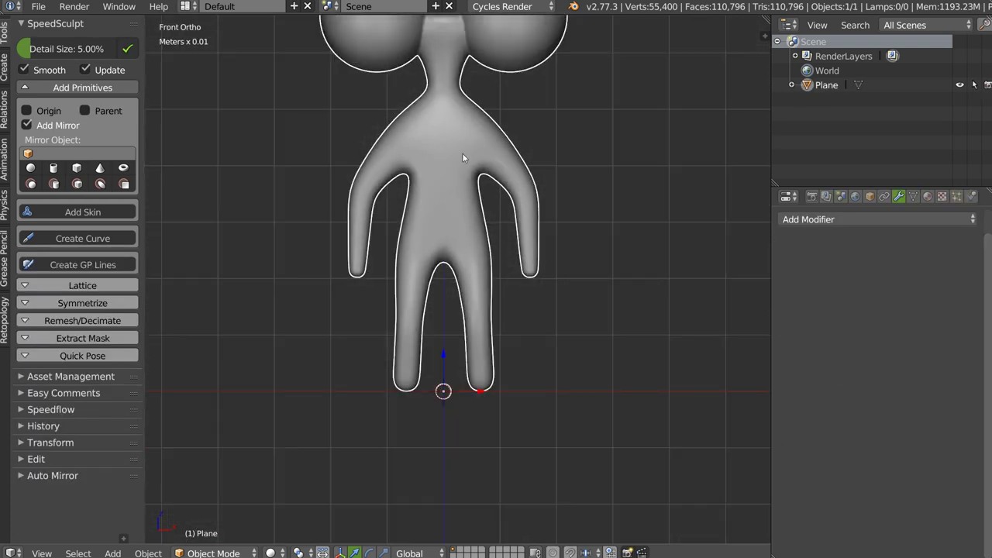
click(83, 238)
drag(577, 117, 755, 296)
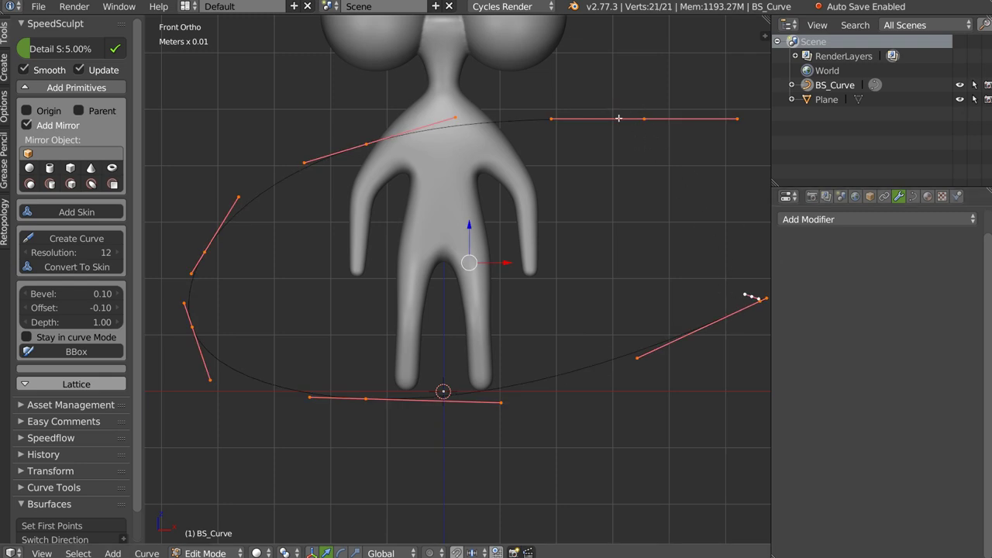
key(Tab)
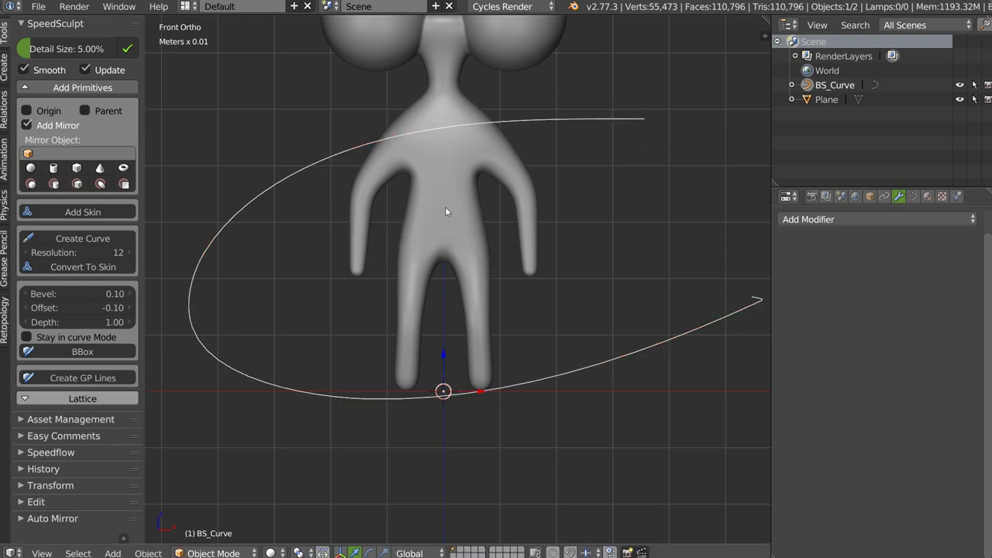
shift+right_click(445, 206)
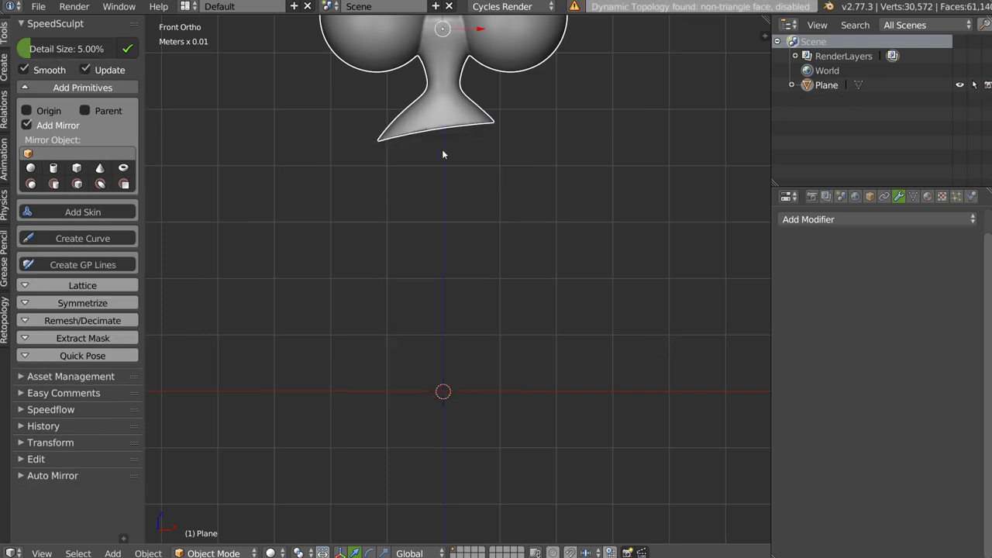
key(ctrl+z)
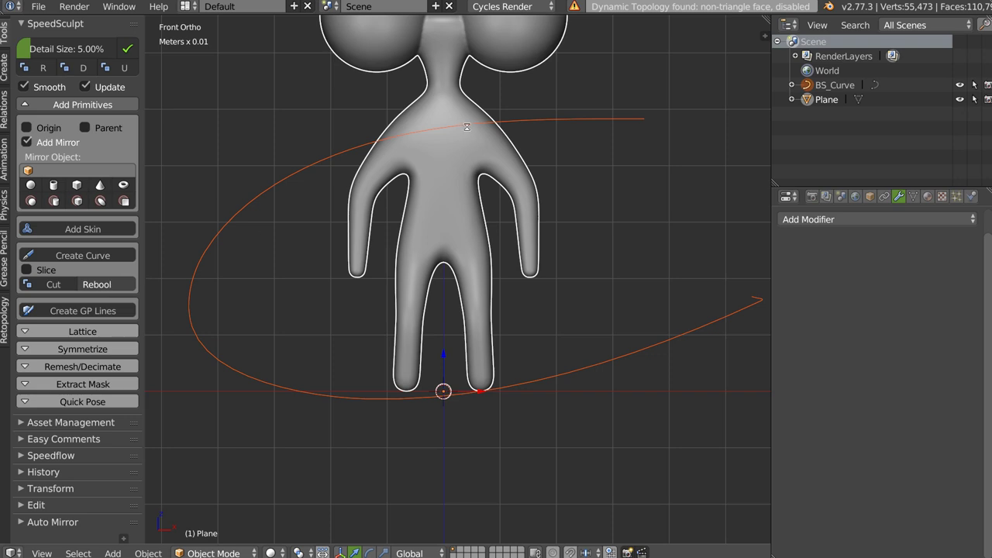
mouse_move(469, 132)
middle_down()
mouse_move(423, 151)
mouse_move(437, 161)
mouse_move(414, 213)
middle_up()
key(ctrl+z)
right_click(414, 213)
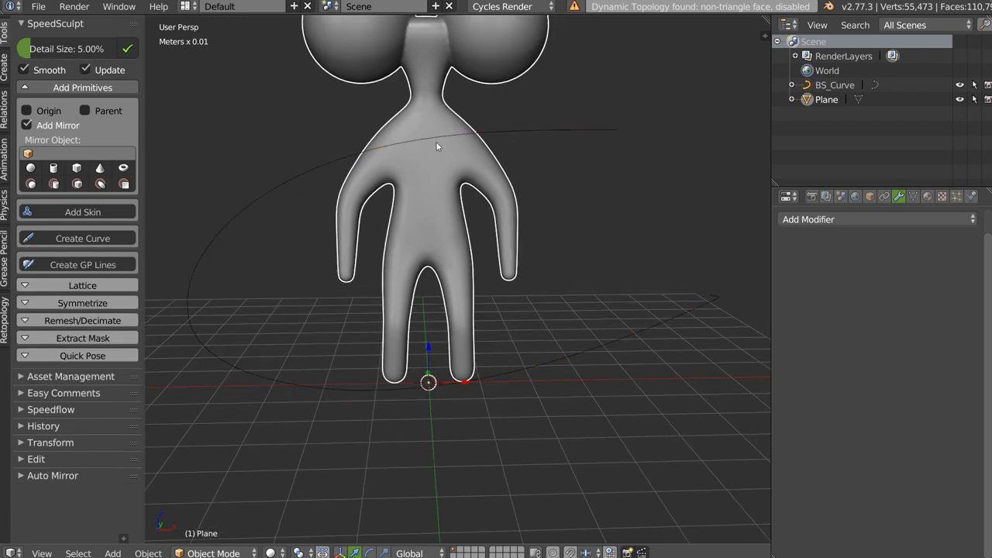
mouse_move(386, 126)
middle_down()
mouse_move(444, 141)
mouse_move(482, 117)
mouse_move(482, 159)
middle_up()
right_click(518, 126)
key(x)
click(454, 223)
key(KP_1)
shift+middle_drag(424, 200, 282, 231)
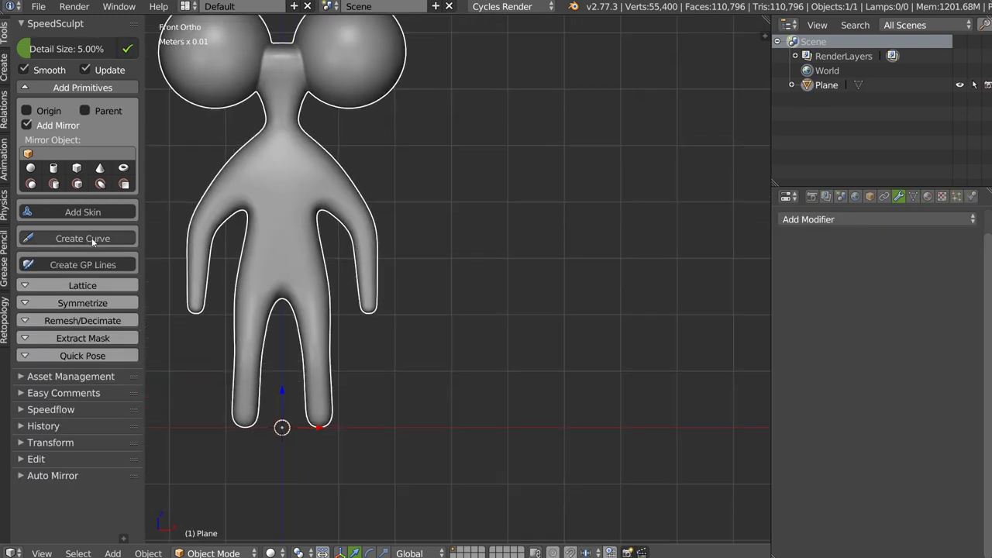
- Draw a closed curve loop beside the figure's shoulder and make it a solid, editable bevelled shape
click(92, 241)
mouse_move(324, 165)
mouse_down()
mouse_move(416, 160)
mouse_move(354, 170)
mouse_up()
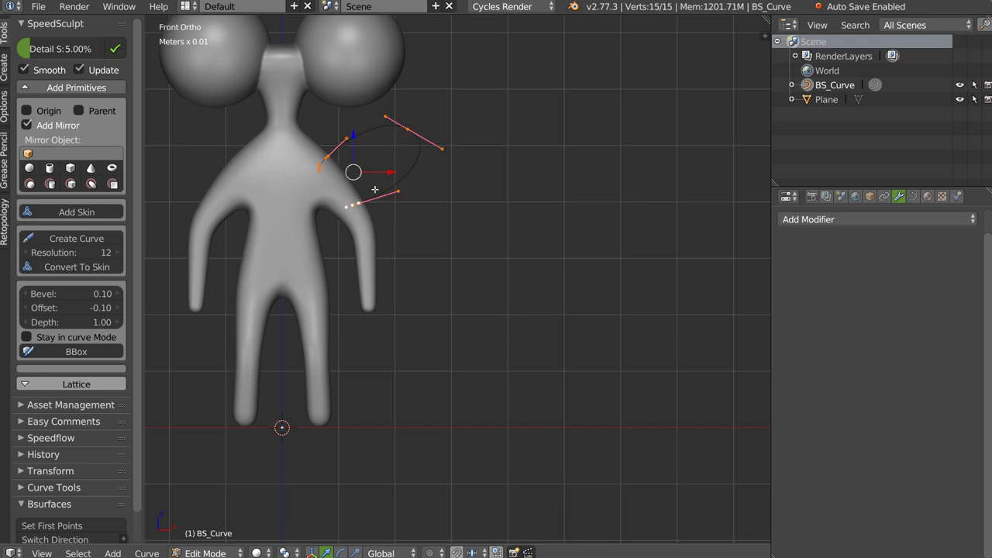
scroll(239, 227, up, 2)
scroll(240, 227, up, 2)
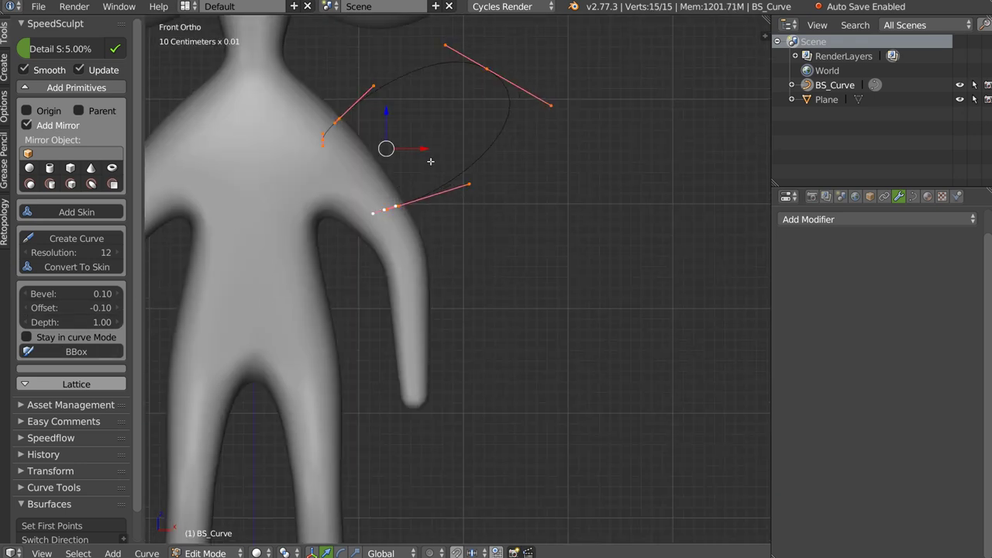
click(48, 339)
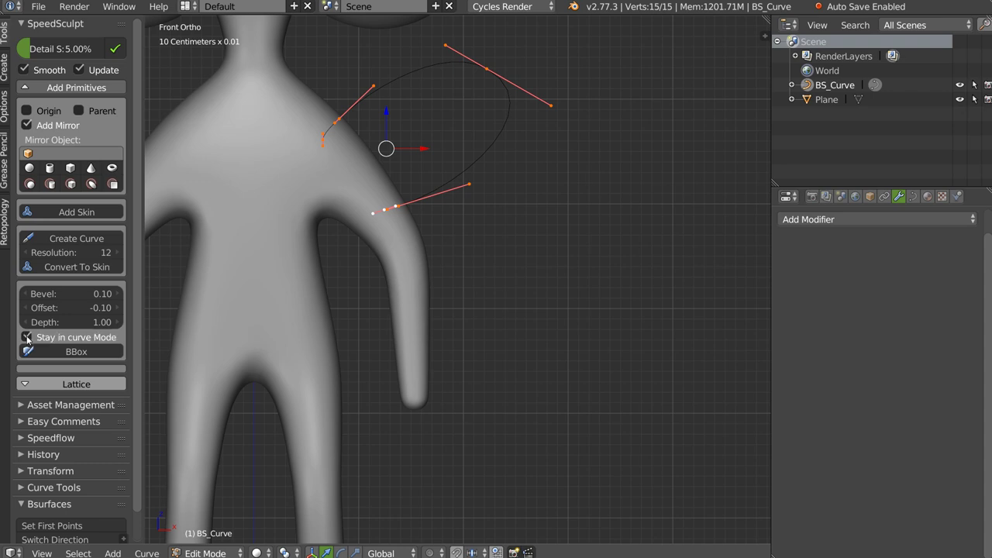
click(75, 353)
scroll(411, 213, up, 3)
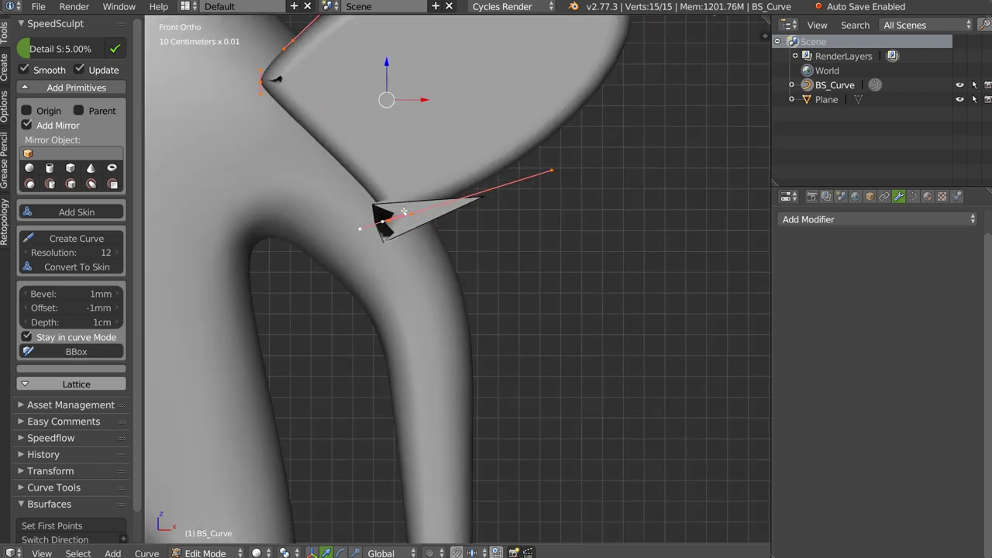
- Move the lower control points and a handle to reshape the loop into a blob
right_click(403, 211)
key(g)
click(328, 204)
key(g)
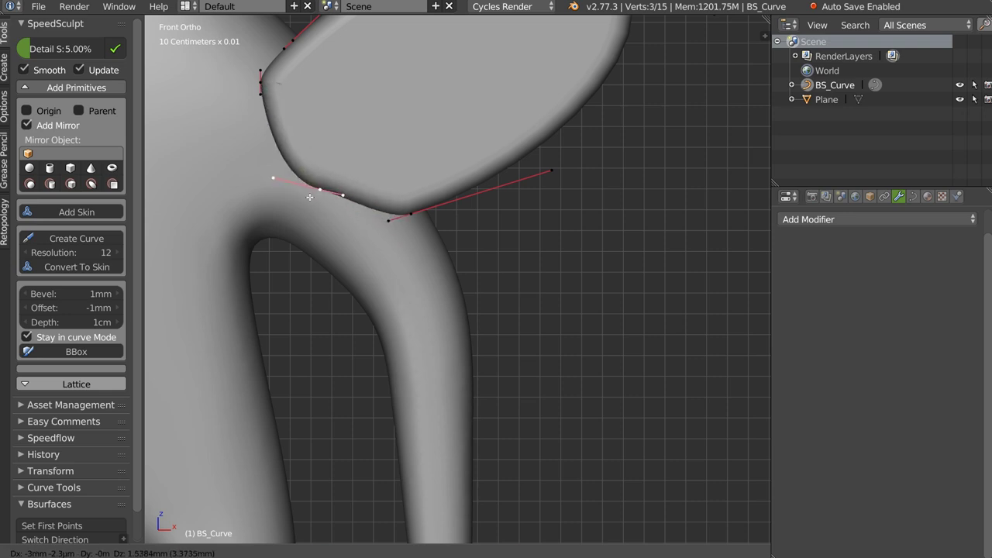
click(309, 197)
scroll(309, 197, up, 1)
right_click(310, 189)
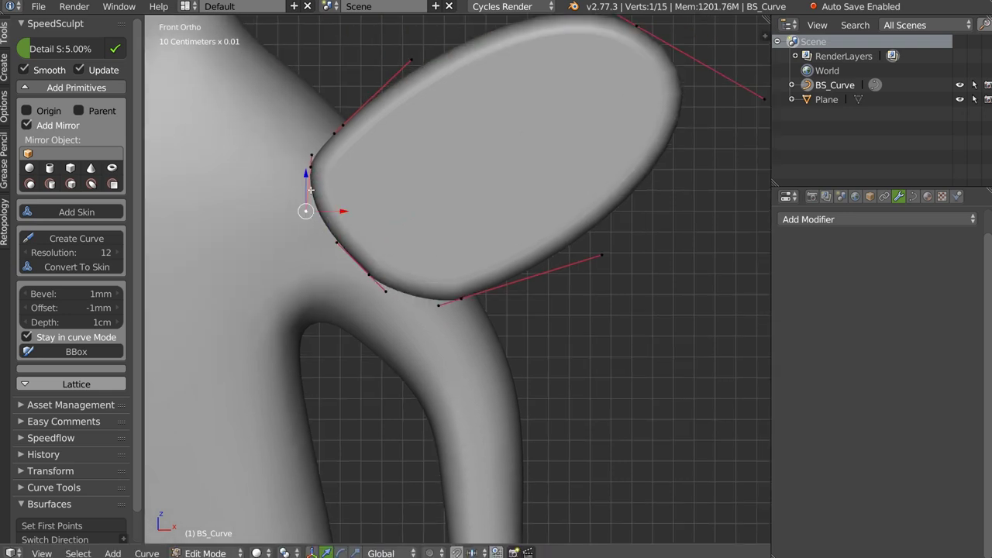
key(g)
click(311, 186)
- Reposition the top and bottom control points to round out the oval ear shape
right_click(341, 128)
key(g)
click(382, 93)
right_click(355, 107)
key(g)
right_click(465, 284)
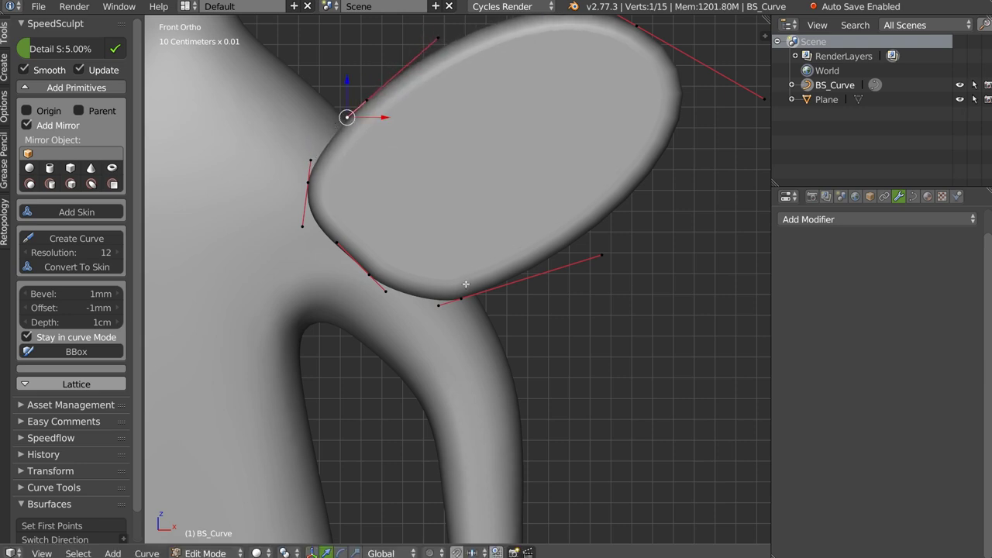
right_click(465, 284)
key(g)
click(502, 288)
right_click(370, 287)
right_click(387, 305)
- Undo the depth change and drag the curve's bevel depth down to 0 in front view
mouse_move(380, 309)
middle_down()
mouse_move(443, 194)
mouse_move(372, 203)
middle_up()
drag(84, 316, 44, 319)
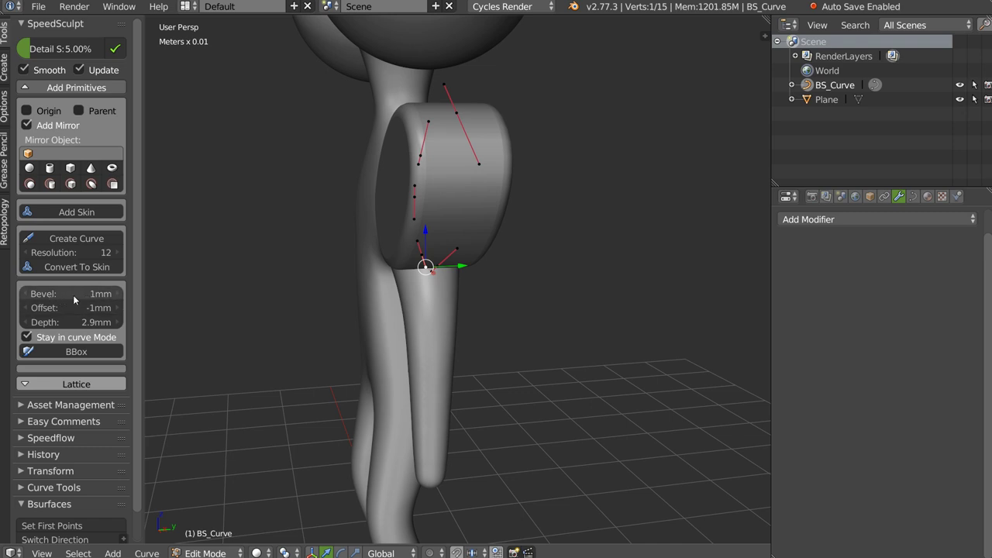
key(ctrl+z)
mouse_move(85, 298)
mouse_down()
mouse_move(124, 298)
mouse_move(77, 297)
mouse_up()
click(913, 196)
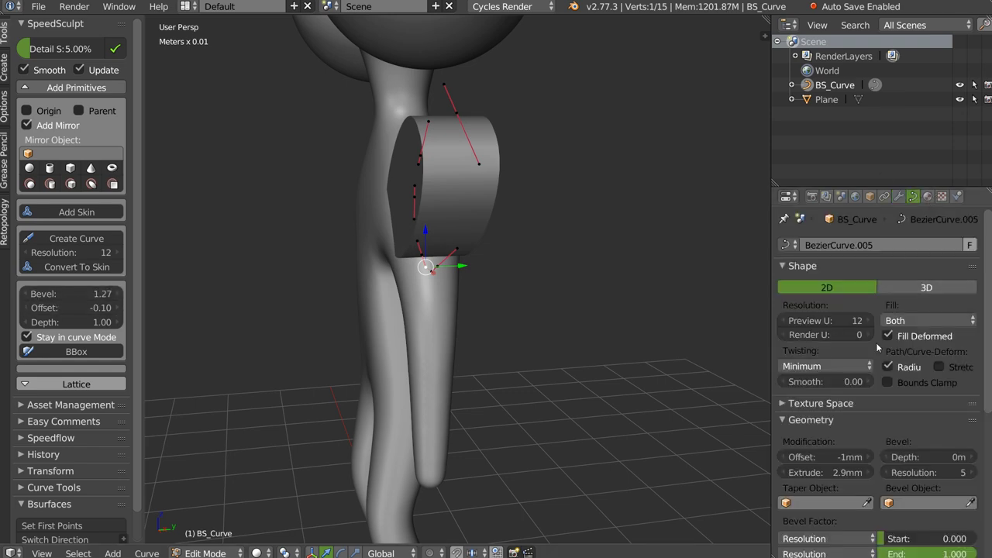
scroll(881, 311, down, 3)
drag(929, 363, 948, 367)
key(KP_1)
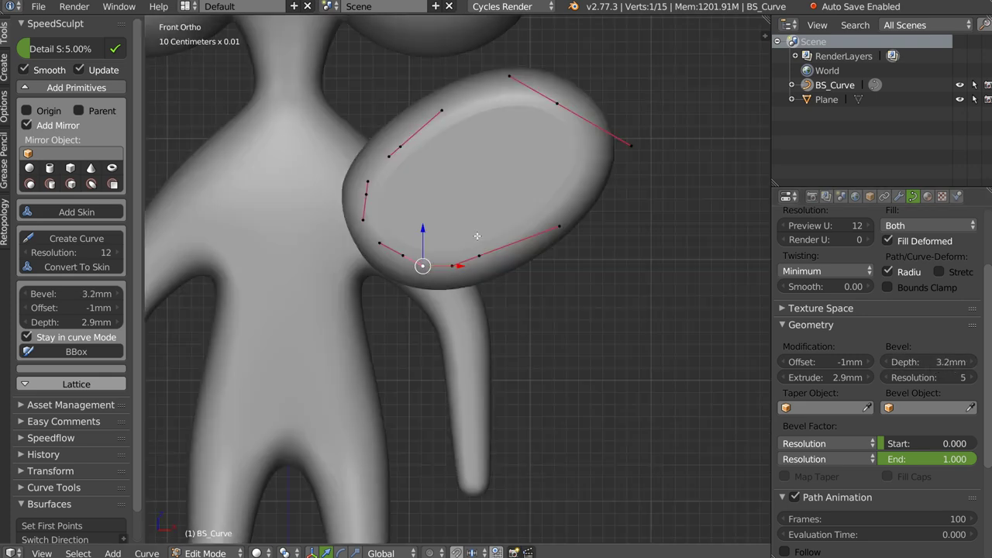
scroll(507, 237, up, 1)
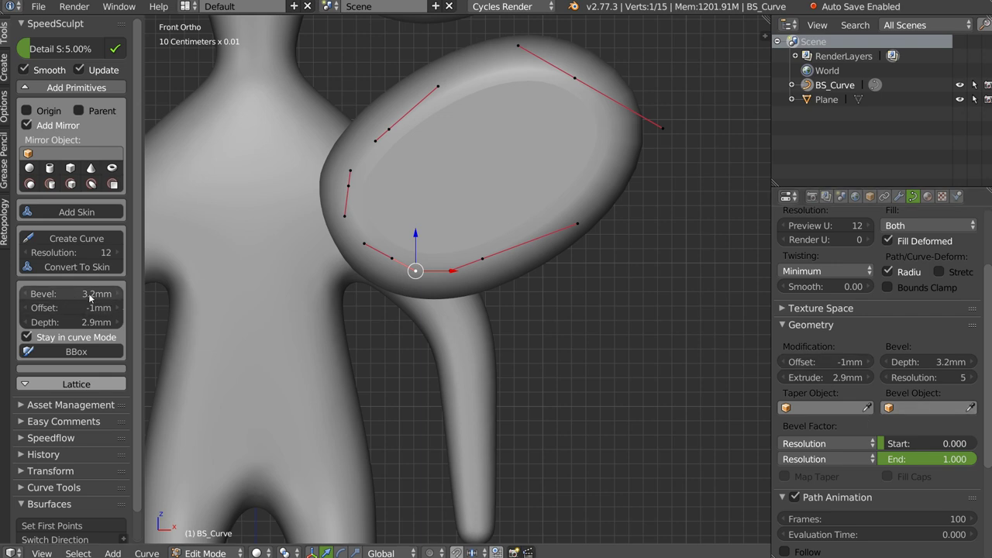
mouse_move(76, 294)
mouse_down()
mouse_move(61, 290)
mouse_move(102, 291)
mouse_up()
- Set the bevel depth to 1cm, then the bevel to 4mm and offset to -4mm
click(899, 362)
text(0)
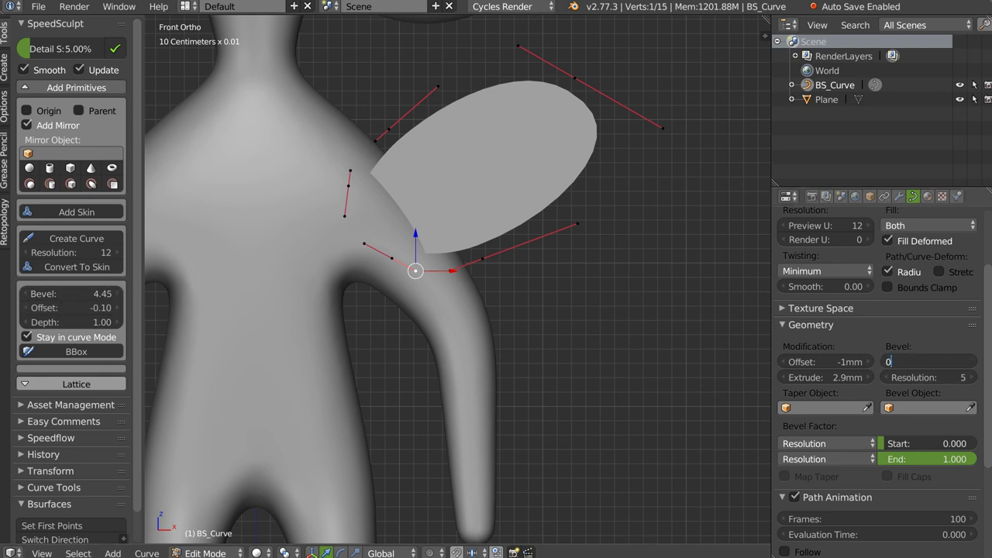
text(1)
key(Return)
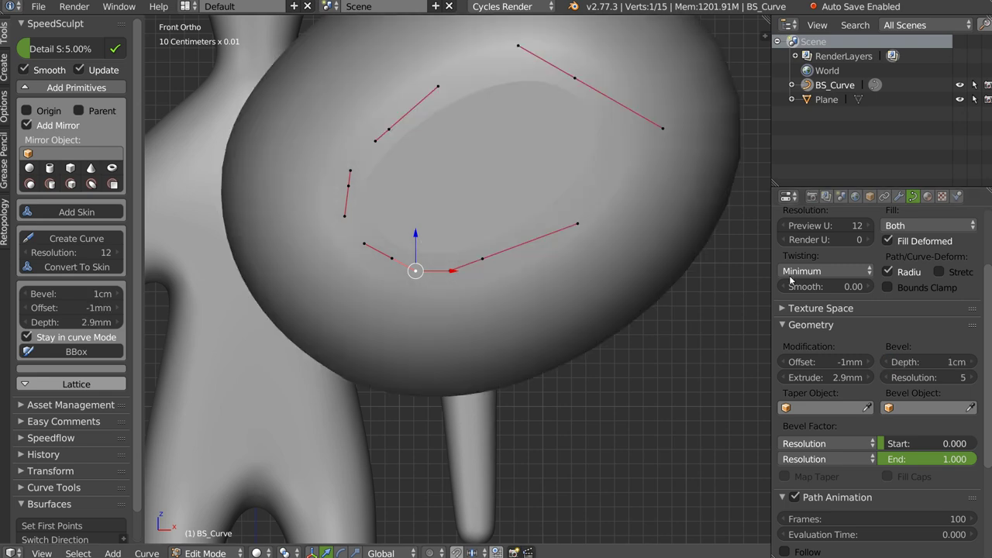
mouse_move(93, 295)
mouse_down()
mouse_move(56, 297)
mouse_move(85, 298)
mouse_up()
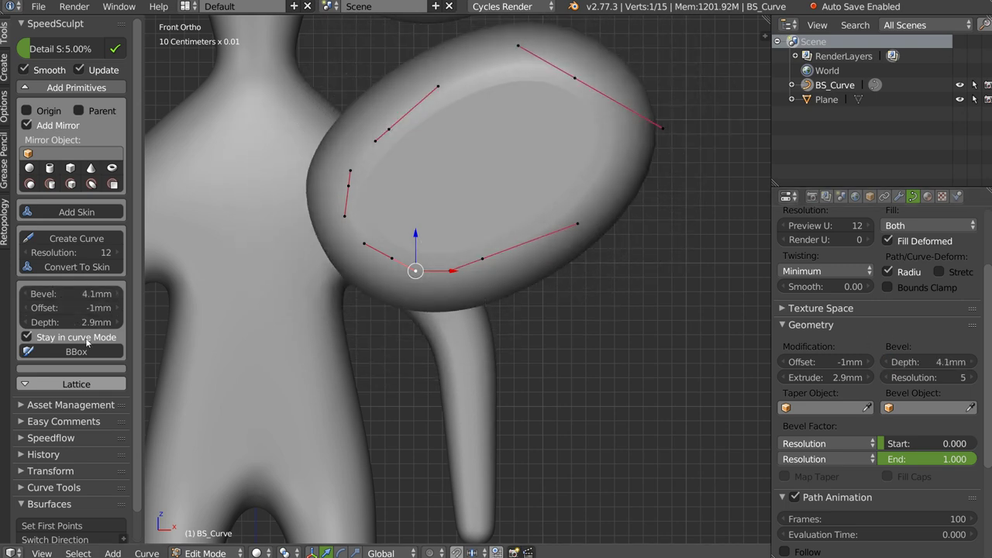
click(85, 297)
text(4mm)
key(Return)
click(61, 310)
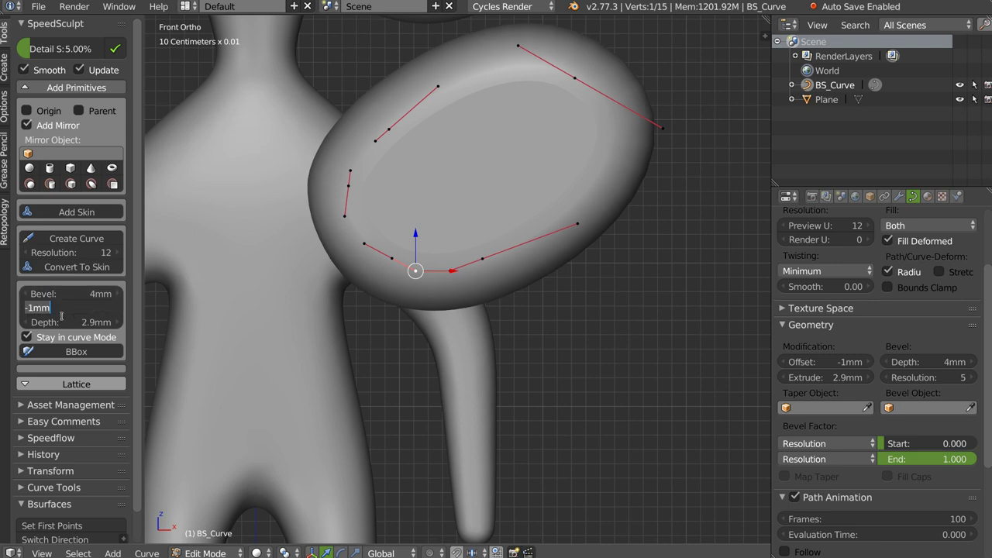
click(28, 308)
text(-4)
key(Return)
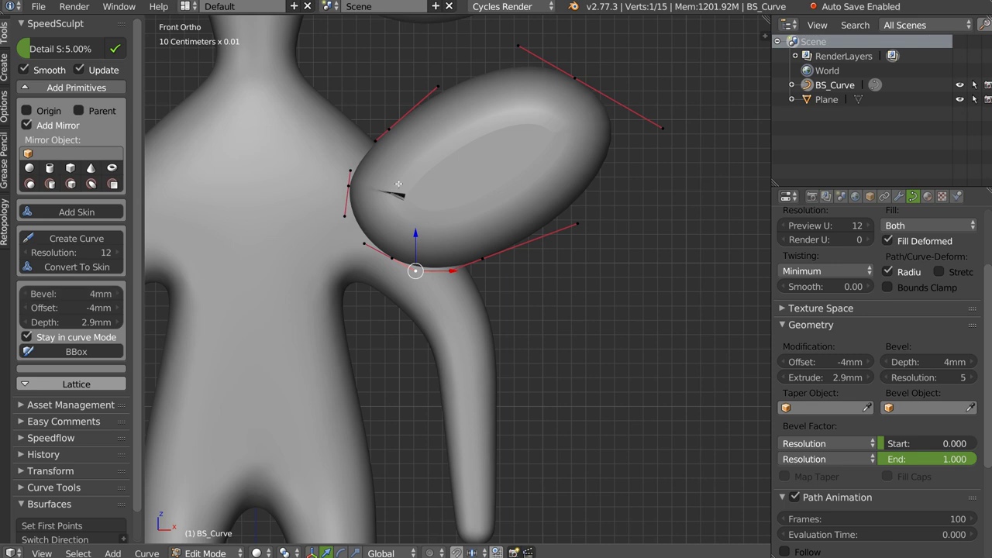
- Change the bevel to 2mm and offset to -2mm, then lower the extrude depth to 2.5mm
click(37, 294)
key(Home)
key(Return)
click(54, 307)
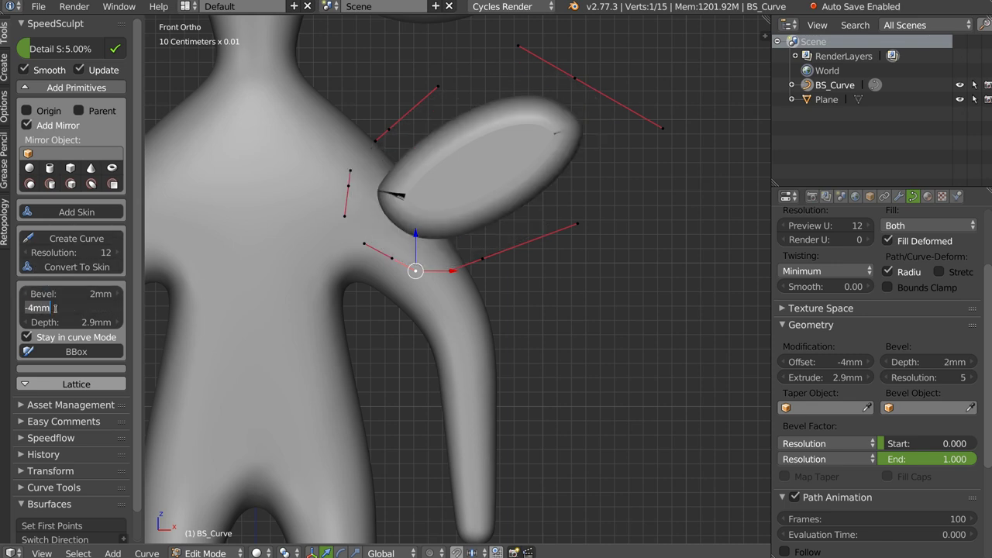
key(Home)
key(Delete)
text(2)
key(Return)
right_click(574, 77)
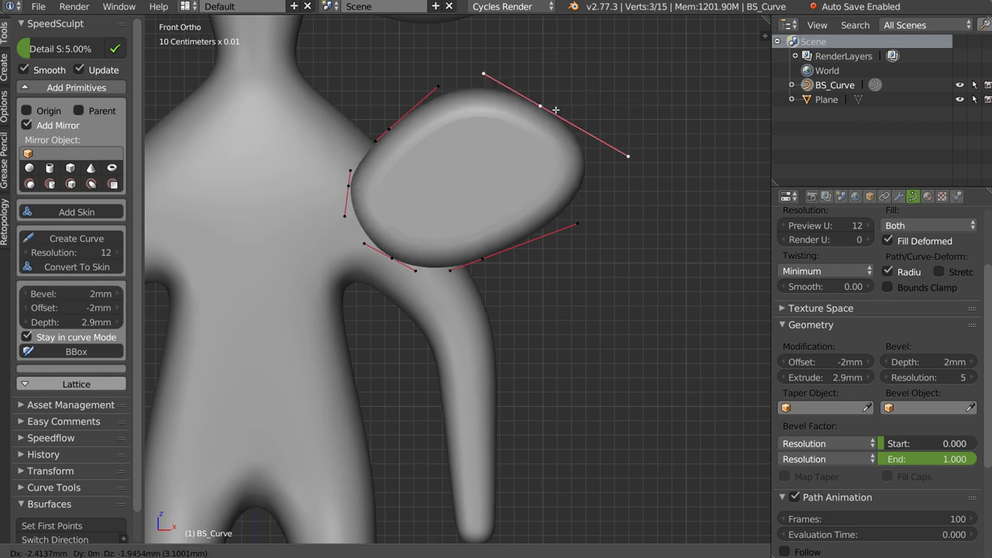
mouse_move(558, 78)
middle_down()
mouse_move(464, 152)
mouse_move(476, 154)
middle_up()
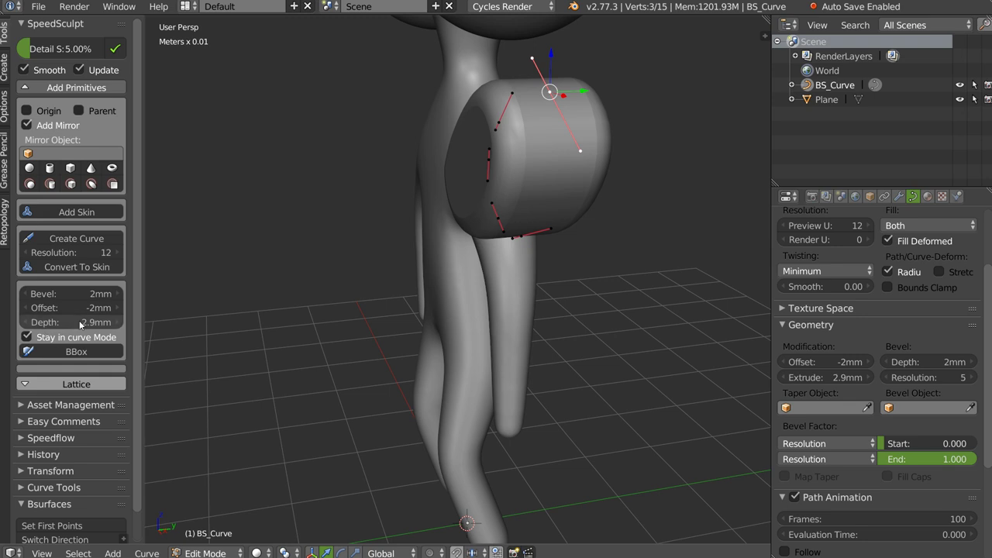
drag(70, 324, 73, 324)
- Return to Object Mode and convert the ear curve into a mesh
scroll(515, 222, up, 3)
key(Tab)
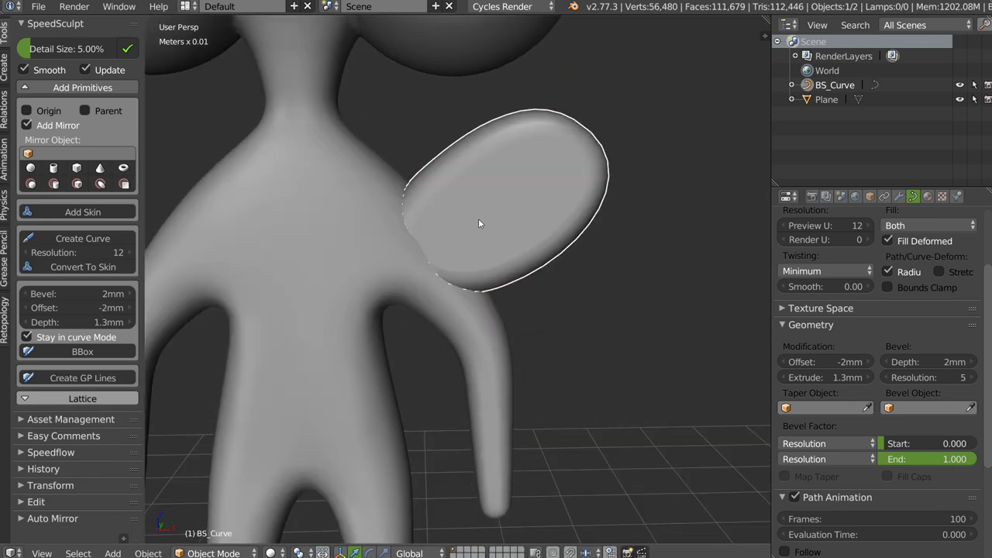
middle_drag(478, 219, 476, 234)
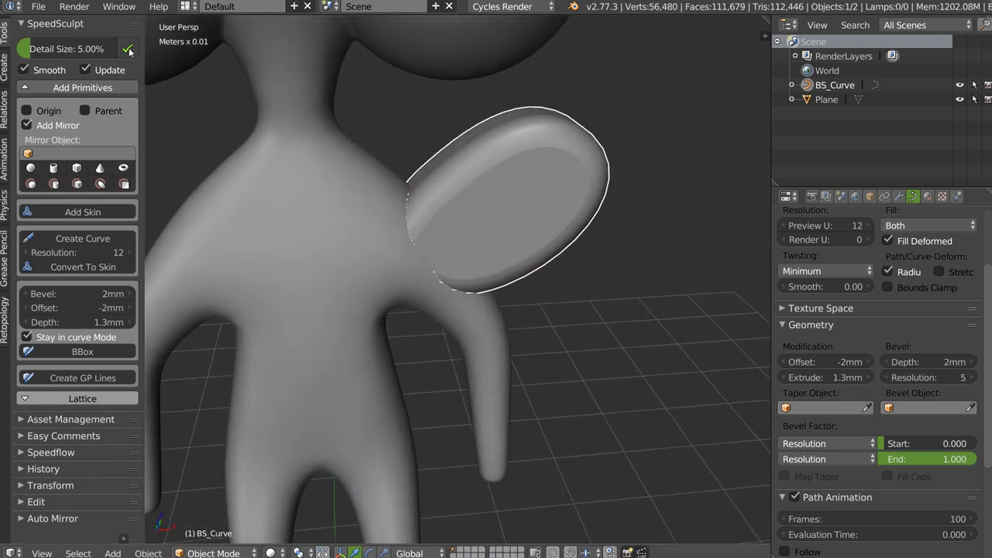
click(129, 50)
- Mirror the ear mesh across X onto the figure's left side
middle_drag(348, 142, 480, 193)
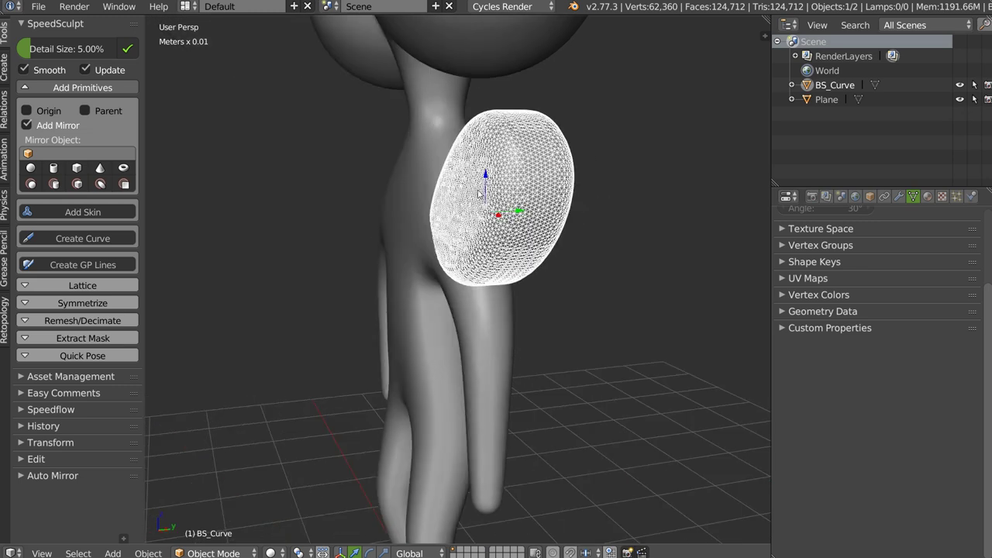
scroll(477, 191, down, 2)
key(KP_1)
shift+click(413, 236)
shift+click(506, 199)
click(509, 293)
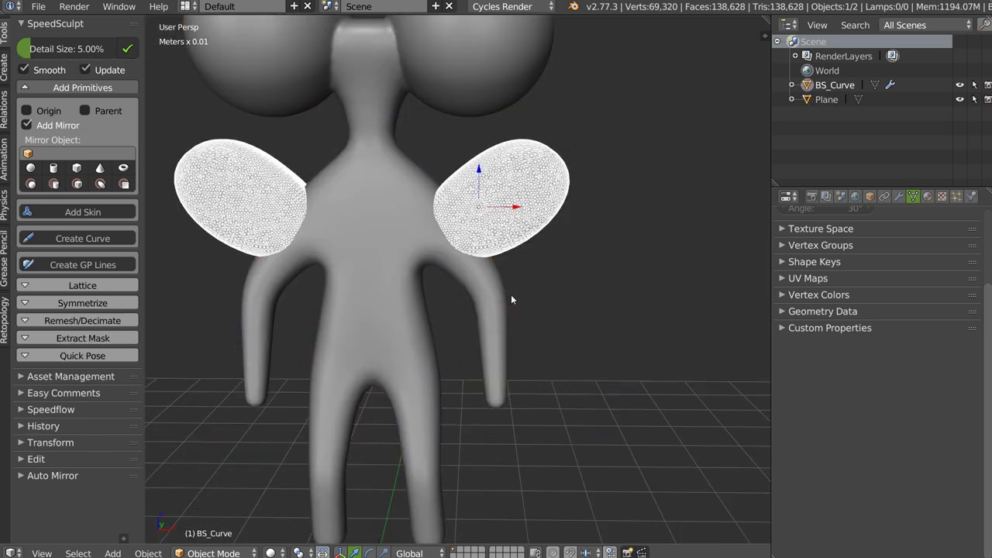
- Select the body as active and Union both ears into it
shift+right_click(470, 230)
mouse_move(470, 230)
middle_down()
mouse_move(431, 251)
mouse_move(464, 111)
middle_up()
click(100, 69)
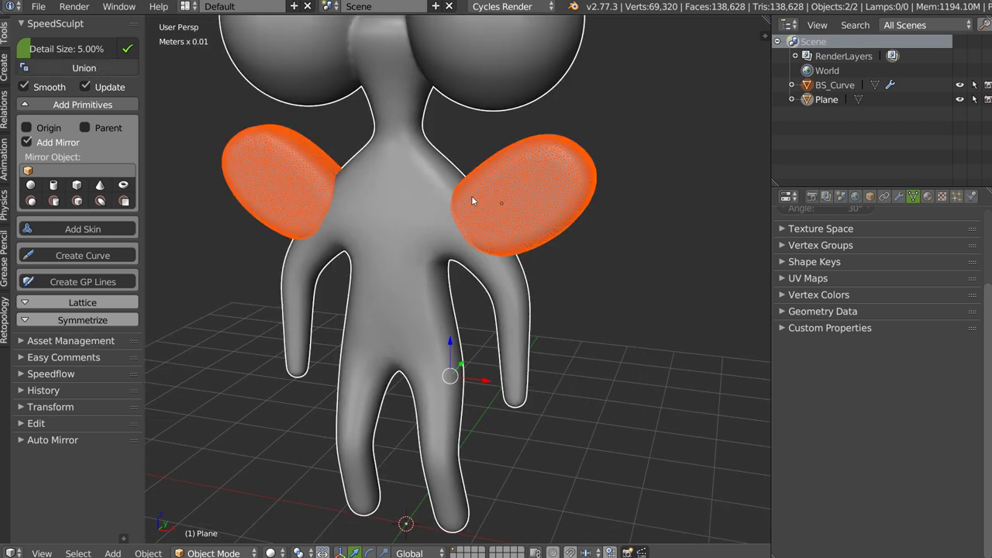
mouse_move(457, 191)
middle_down()
mouse_move(531, 194)
mouse_move(470, 194)
middle_up()
key(KP_1)
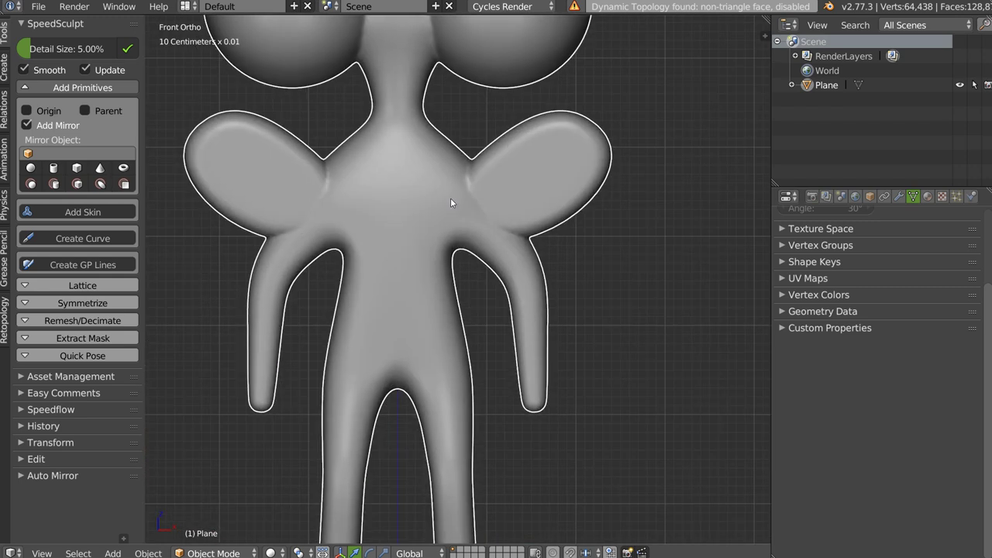
scroll(455, 173, up, 2)
scroll(511, 176, up, 2)
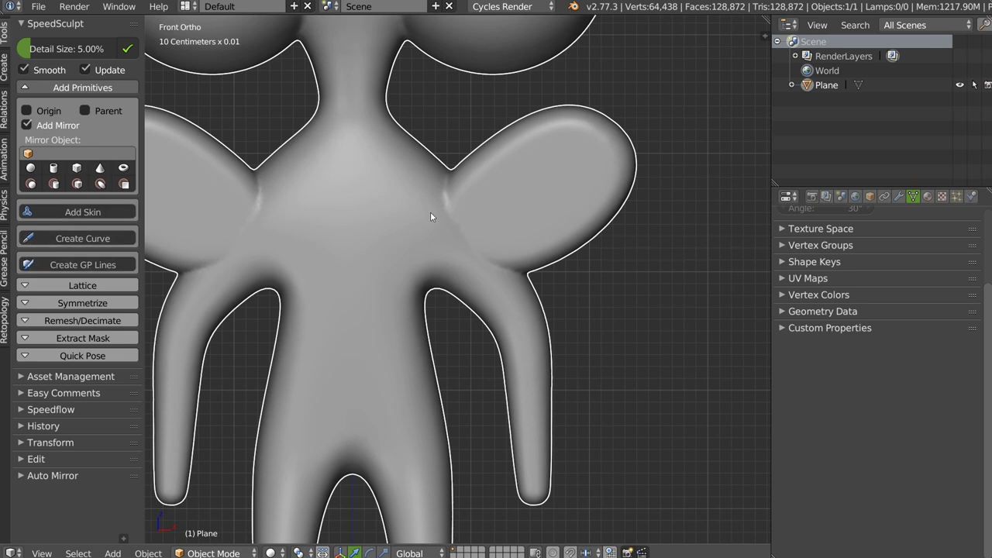
- Draw a curved stroke from the chest into the right ear, adjust its end, and cut it from the body
click(72, 239)
mouse_move(377, 219)
mouse_down()
mouse_move(472, 212)
mouse_move(549, 155)
mouse_move(569, 191)
mouse_up()
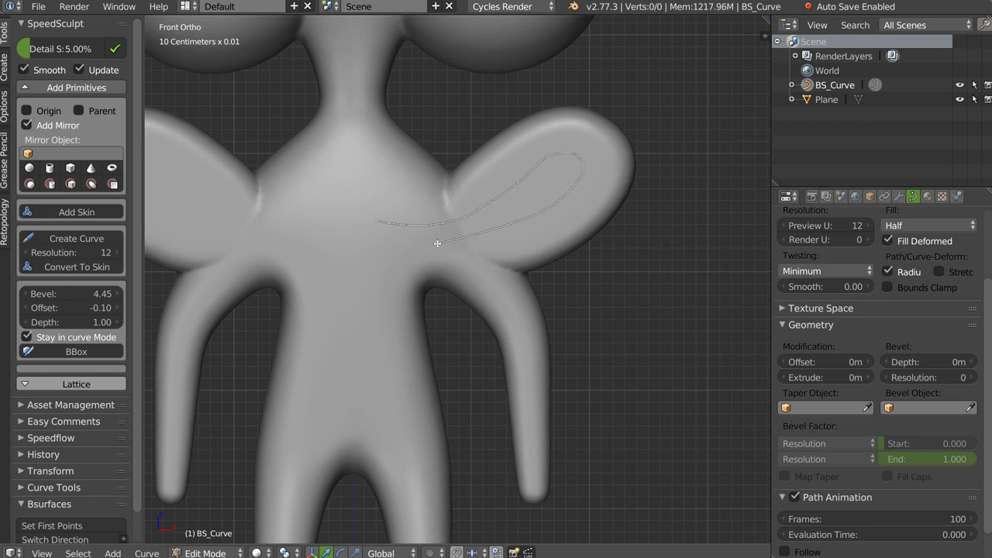
drag(341, 249, 332, 248)
key(a)
right_click(322, 237)
key(g)
click(294, 227)
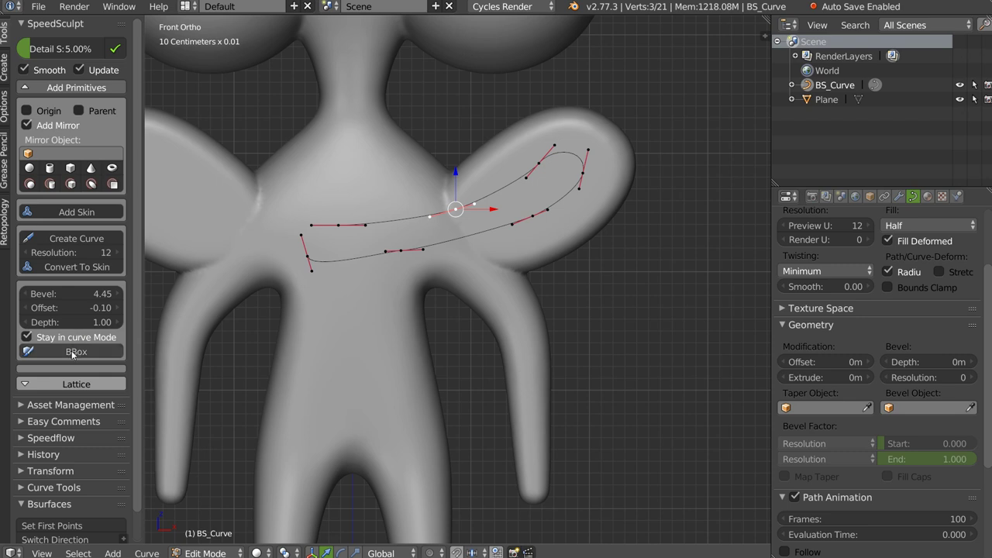
key(Tab)
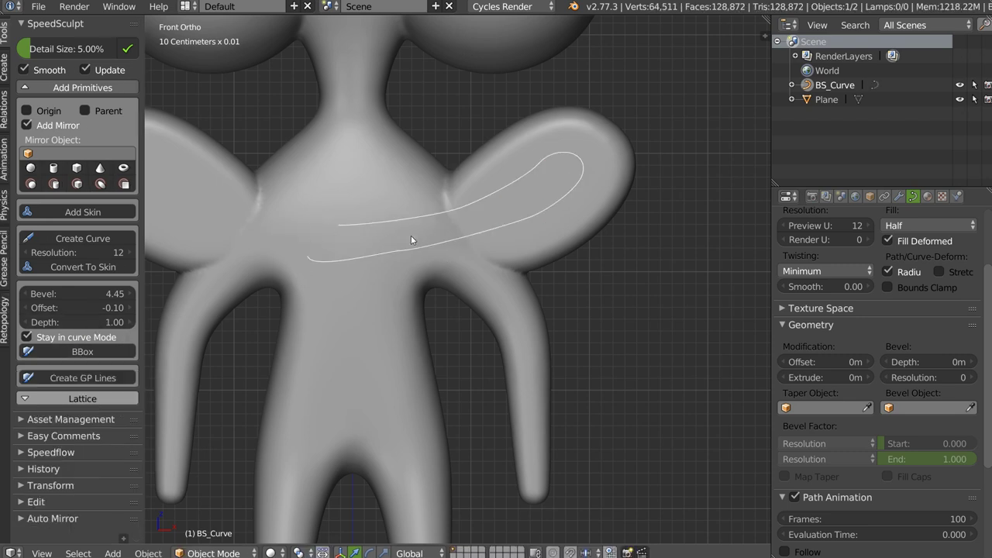
shift+right_click(490, 264)
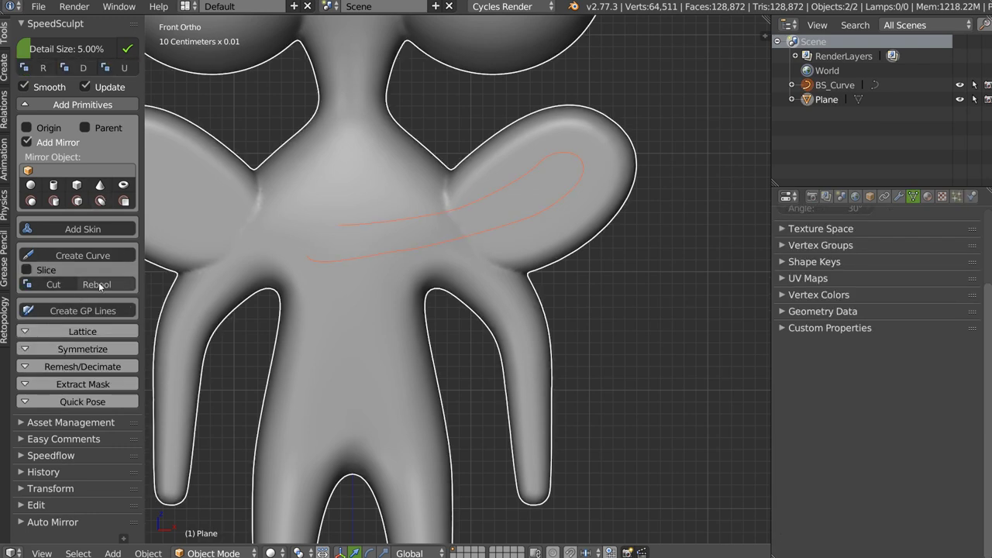
click(54, 284)
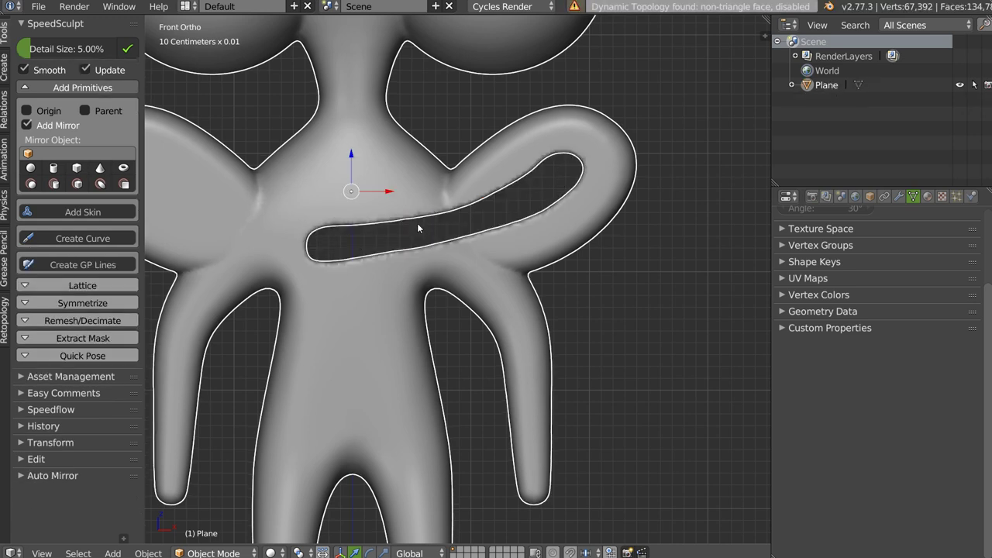
- Symmetrize the body +X to -X so the slot also cuts the left ear
click(36, 303)
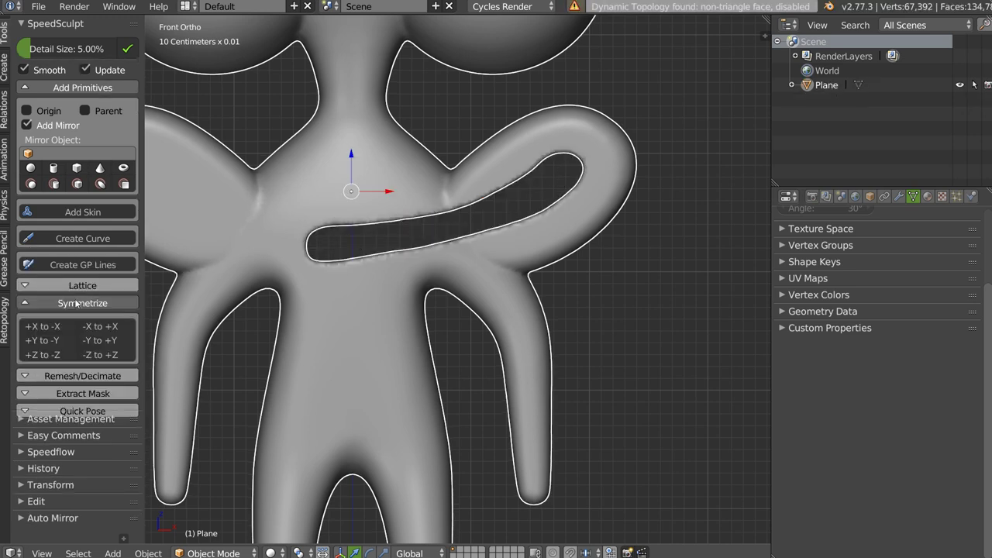
click(43, 326)
scroll(565, 188, down, 2)
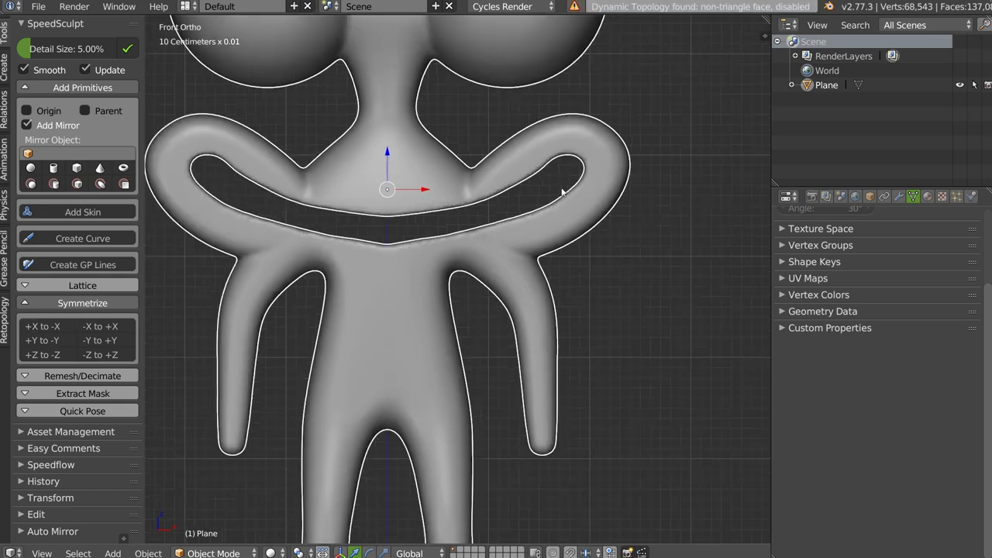
scroll(465, 210, down, 2)
mouse_move(465, 210)
middle_down()
mouse_move(405, 212)
mouse_move(455, 218)
middle_up()
key(KP_1)
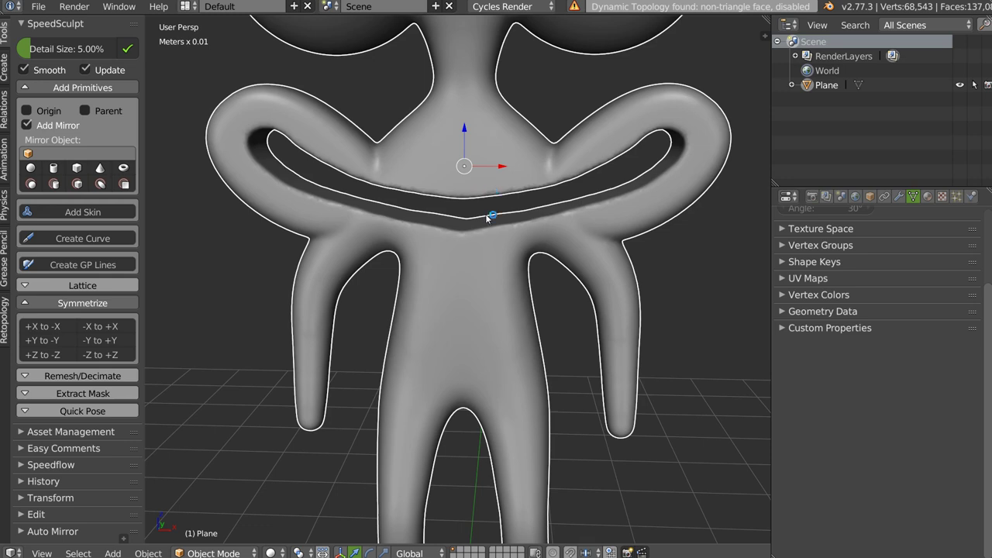
scroll(488, 220, up, 1)
scroll(492, 195, up, 2)
scroll(425, 145, up, 2)
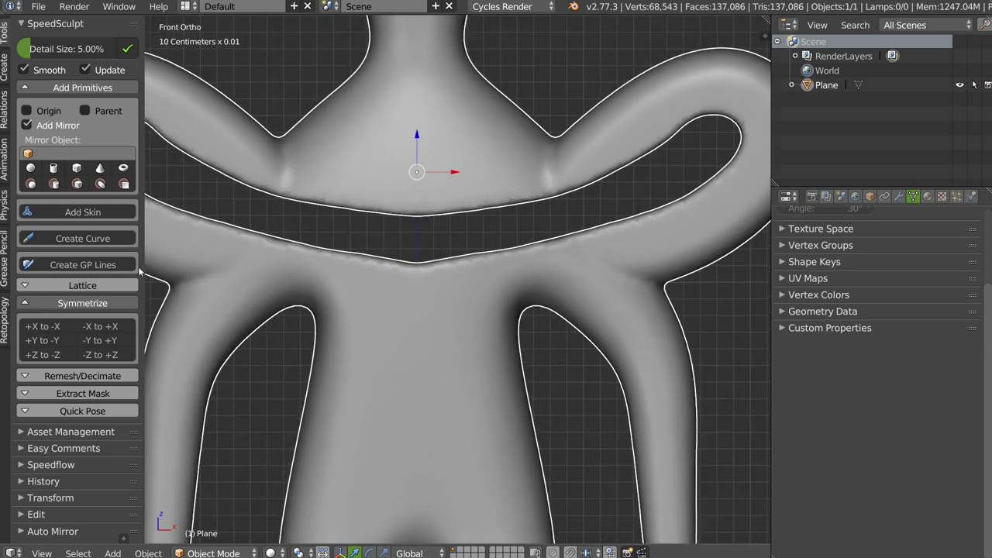
click(80, 240)
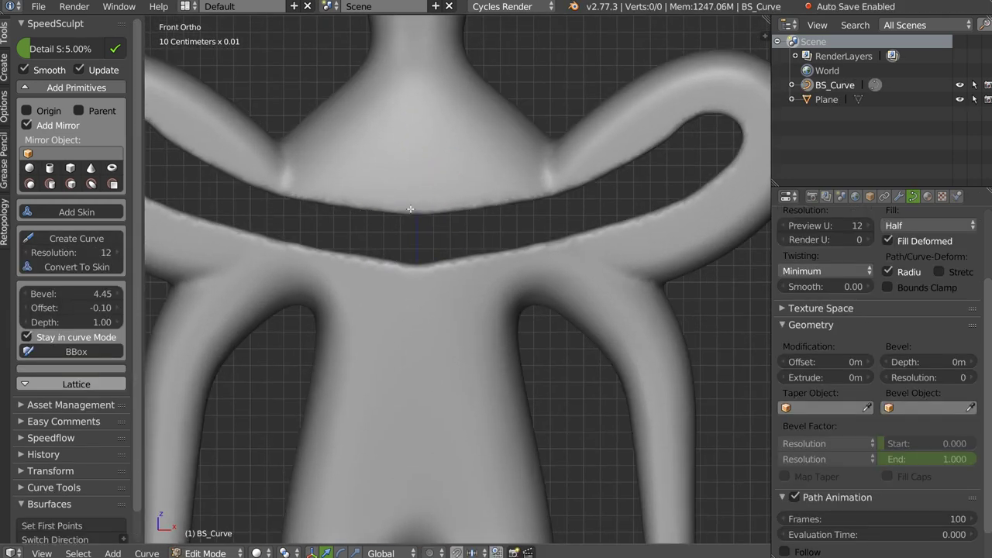
drag(345, 223, 466, 222)
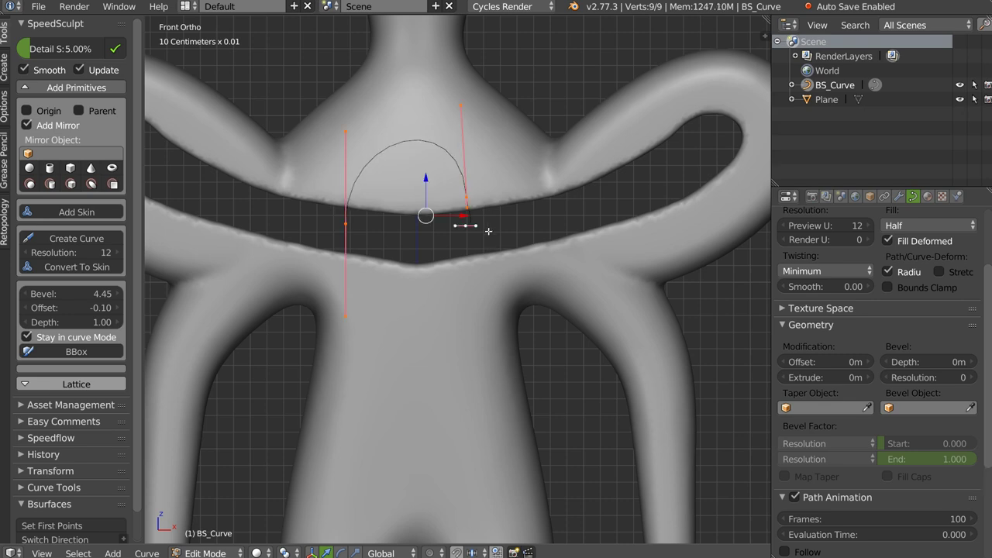
key(Tab)
shift+right_click(326, 180)
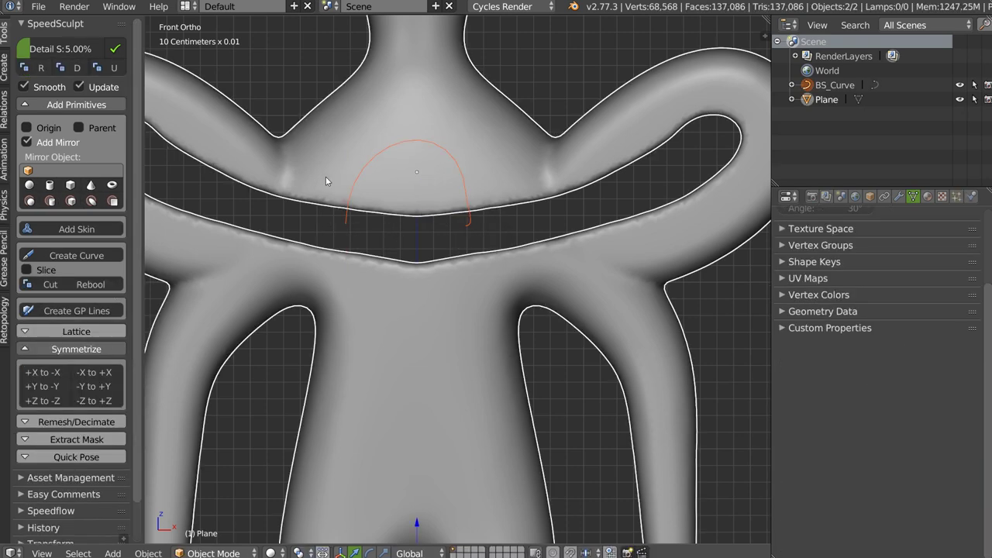
click(69, 286)
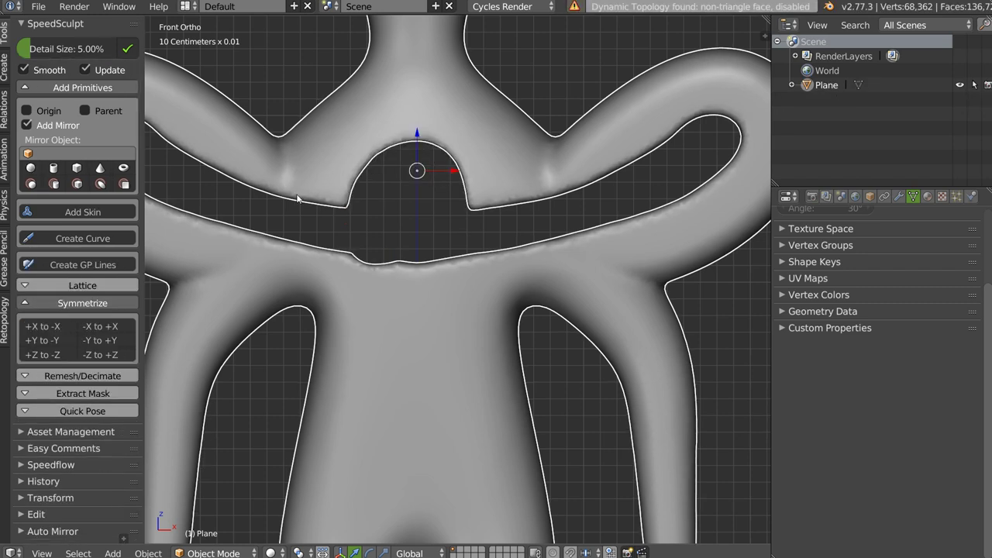
click(43, 326)
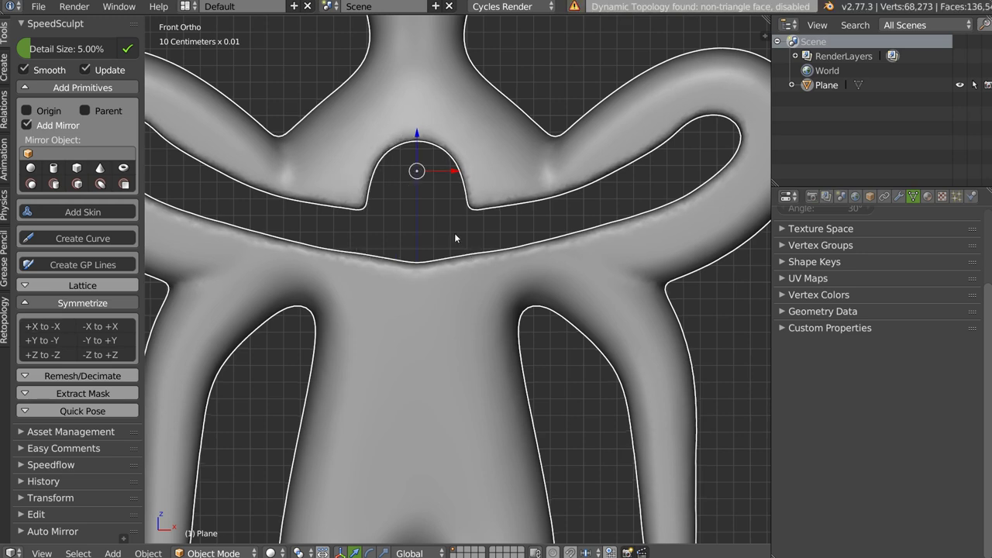
scroll(495, 210, down, 5)
mouse_move(496, 199)
middle_down()
mouse_move(532, 207)
mouse_move(425, 247)
mouse_move(404, 271)
middle_up()
scroll(404, 271, up, 5)
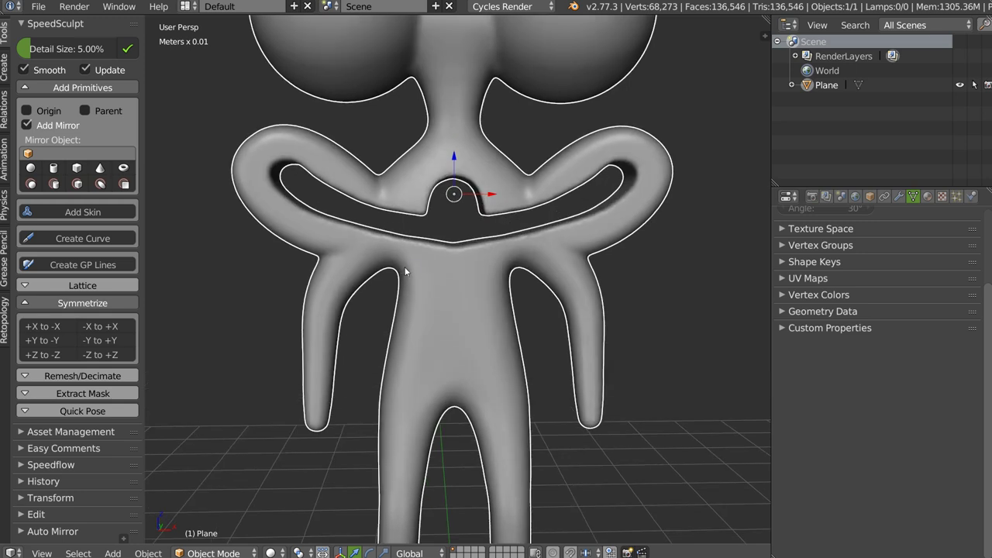
- Collapse Symmetrize, then use Create GP Lines to draw curved strokes across the right head sphere
click(45, 304)
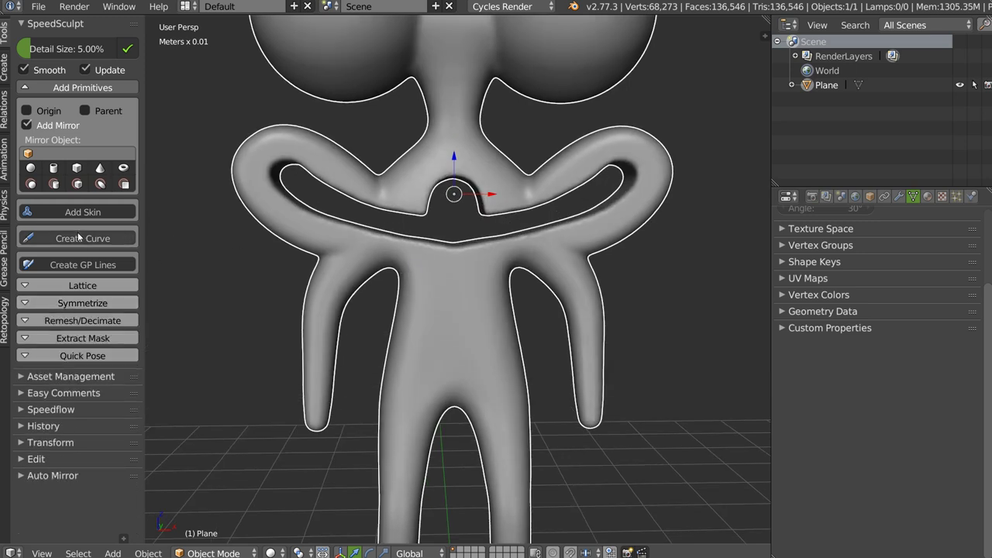
mouse_move(490, 233)
shift+middle_down()
mouse_move(427, 202)
mouse_move(427, 254)
mouse_move(381, 186)
shift+middle_up()
scroll(476, 168, down, 5)
scroll(426, 217, up, 4)
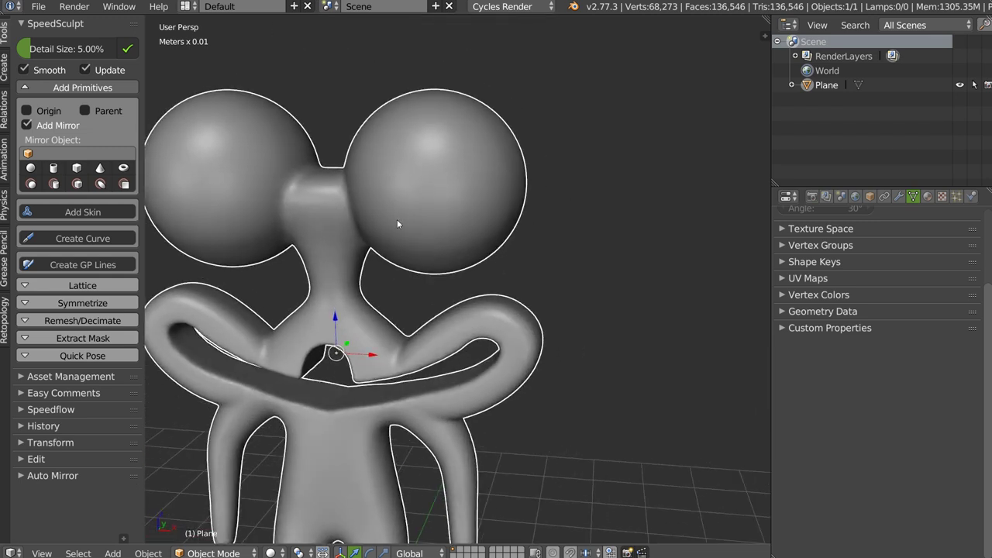
scroll(424, 182, up, 2)
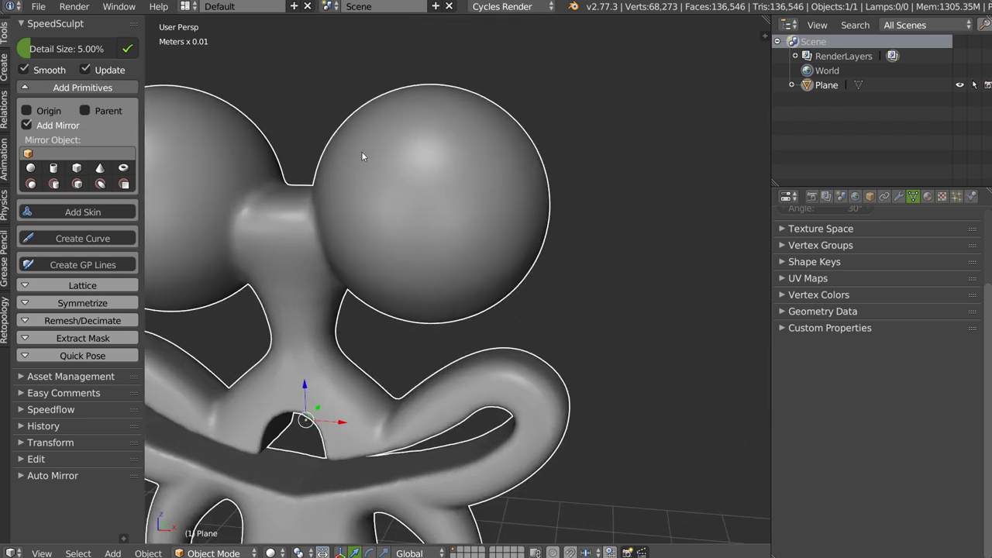
click(69, 267)
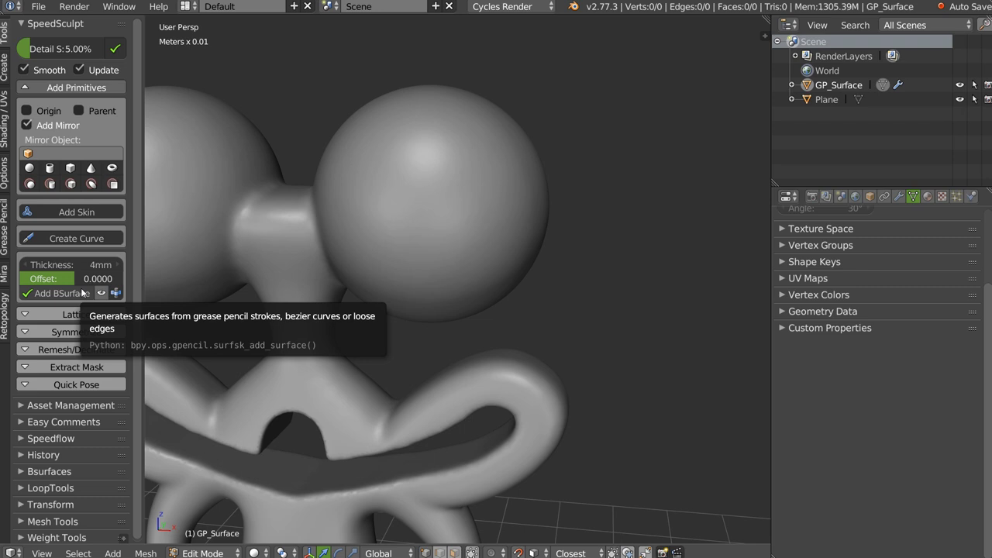
scroll(421, 187, up, 3)
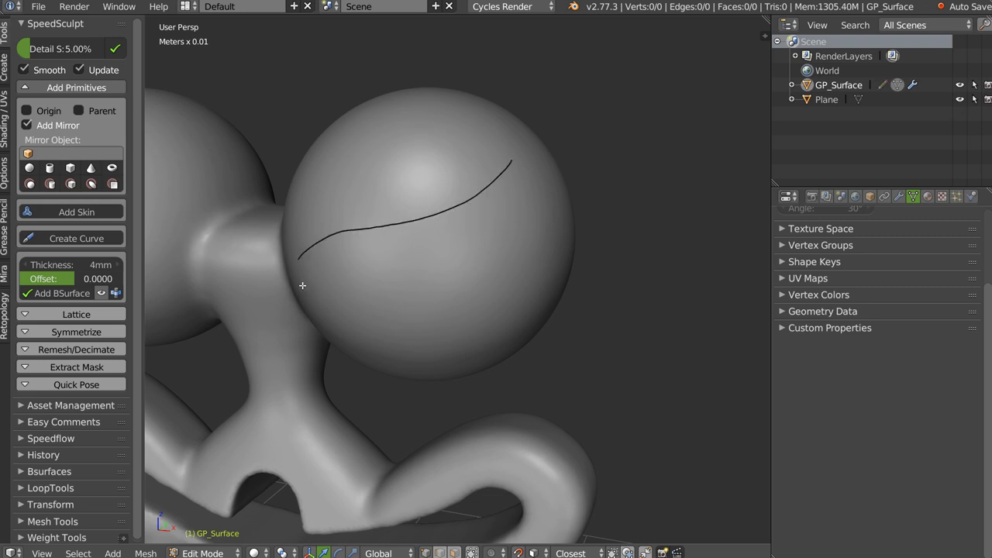
middle_drag(545, 194, 358, 227)
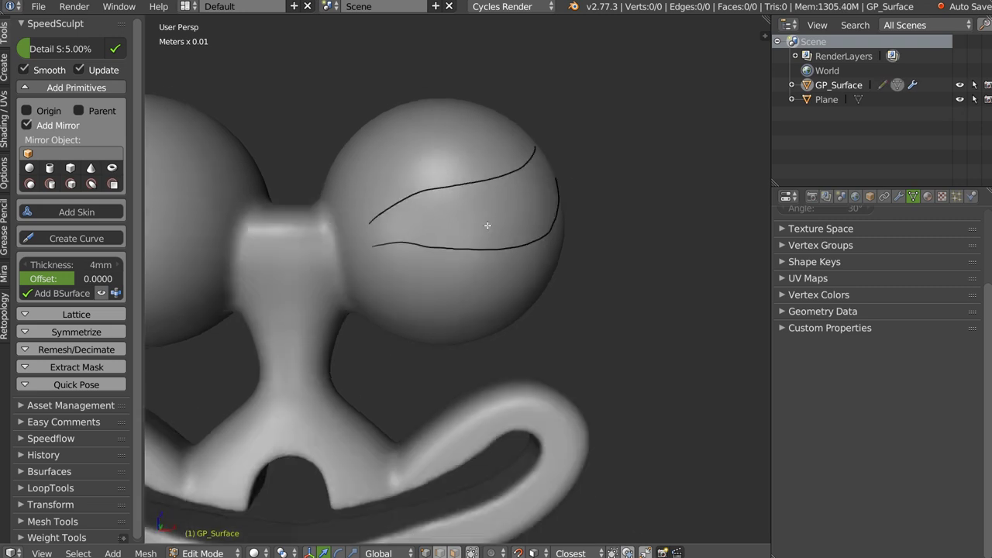
mouse_move(474, 185)
middle_down()
mouse_move(454, 222)
mouse_move(480, 217)
middle_up()
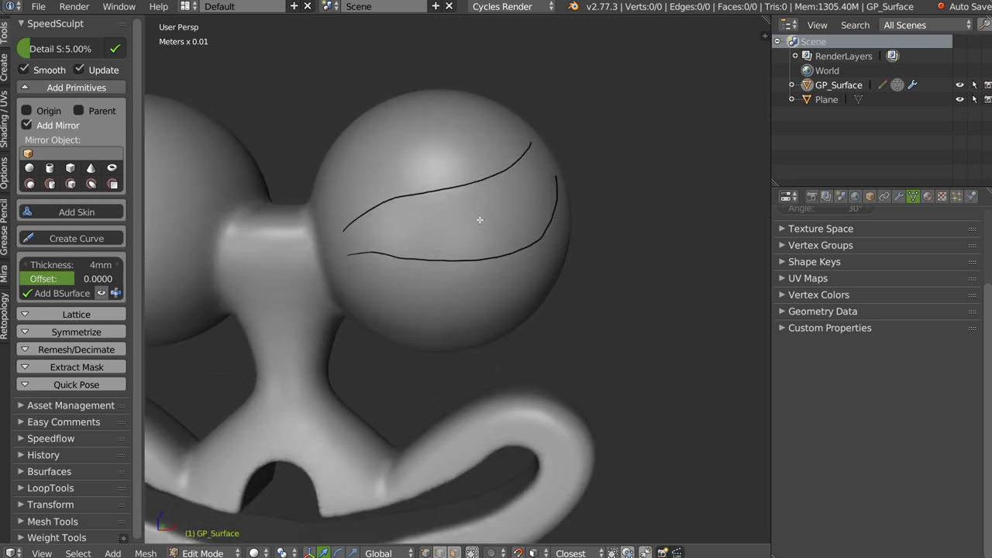
- Build a mesh patch from the strokes on the right sphere and set its Follow count to 2
click(57, 296)
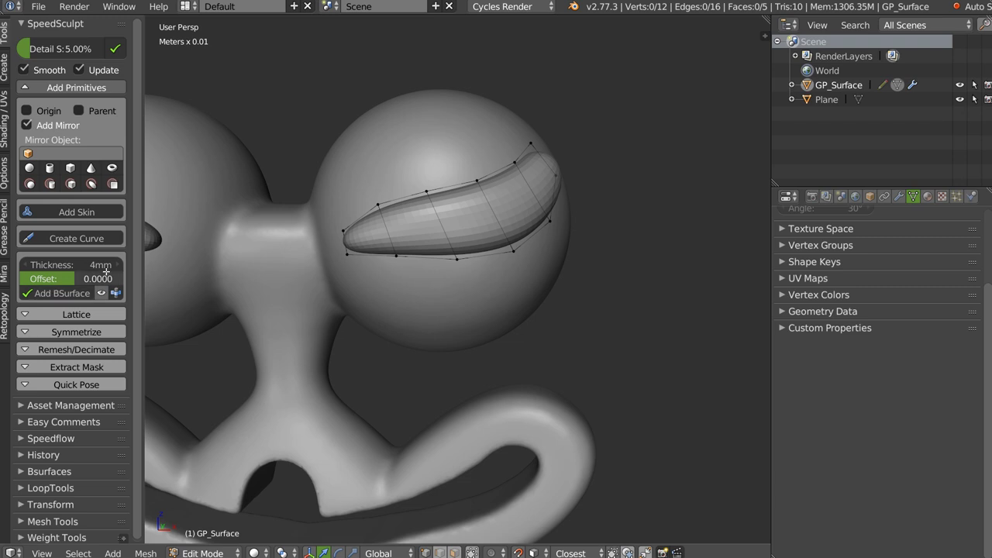
middle_drag(435, 223, 455, 262)
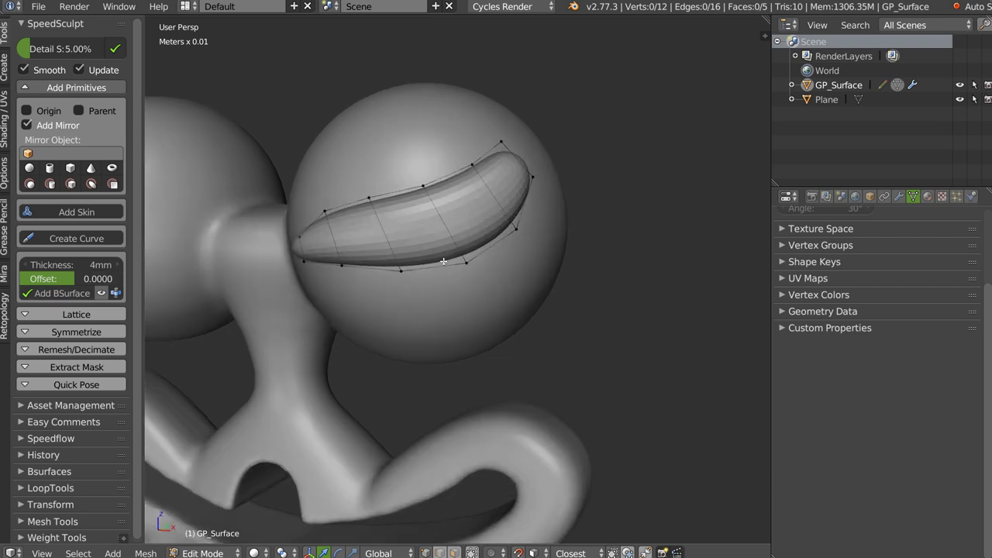
key(F6)
click(655, 299)
click(656, 299)
click(458, 298)
click(657, 286)
click(657, 285)
click(456, 285)
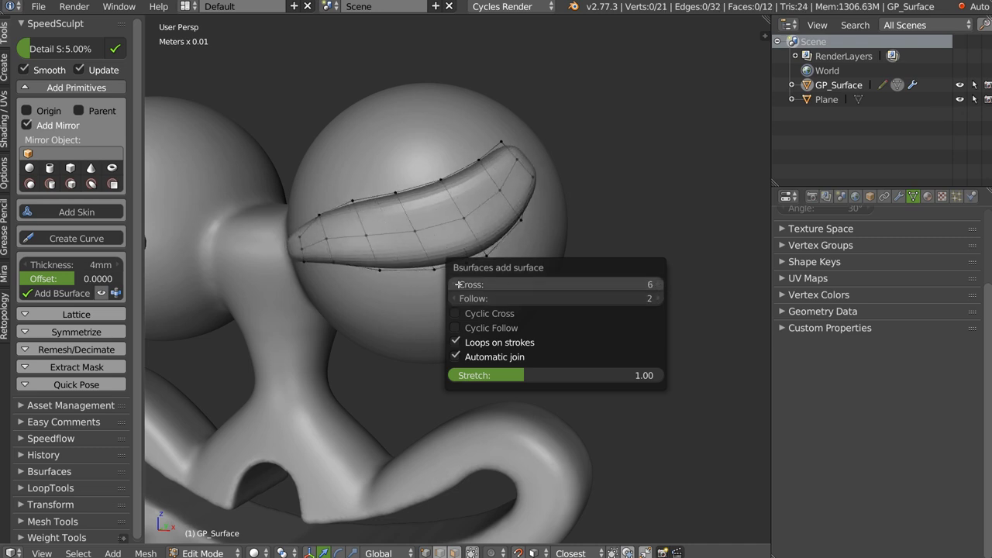
click(456, 284)
- Regenerate the patch as a smoother shell and reposition its top vertex
mouse_move(272, 302)
middle_down()
mouse_move(380, 230)
mouse_move(135, 300)
middle_up()
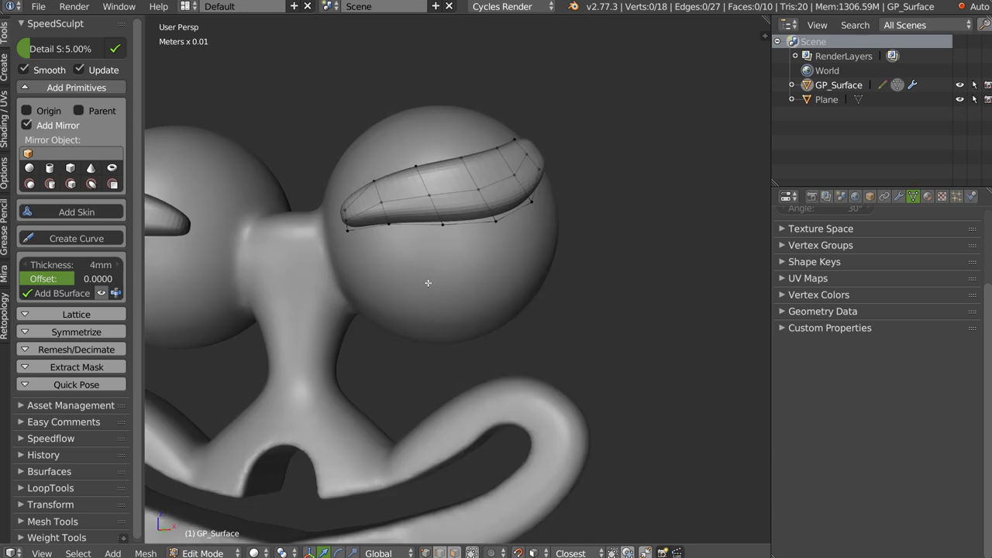
click(117, 293)
mouse_move(485, 191)
middle_down()
mouse_move(306, 242)
mouse_move(373, 206)
mouse_move(410, 171)
middle_up()
right_click(465, 190)
key(g)
click(306, 260)
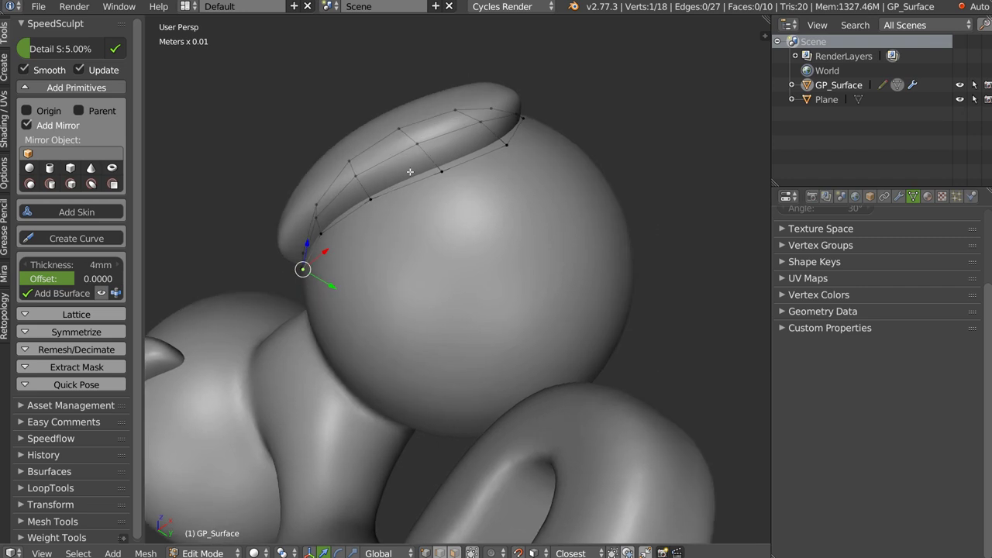
- Give the shell 4.2mm thickness and -0.1170 offset, checking it in wireframe
mouse_move(55, 265)
mouse_down()
mouse_move(35, 265)
mouse_move(69, 280)
mouse_move(24, 285)
mouse_up()
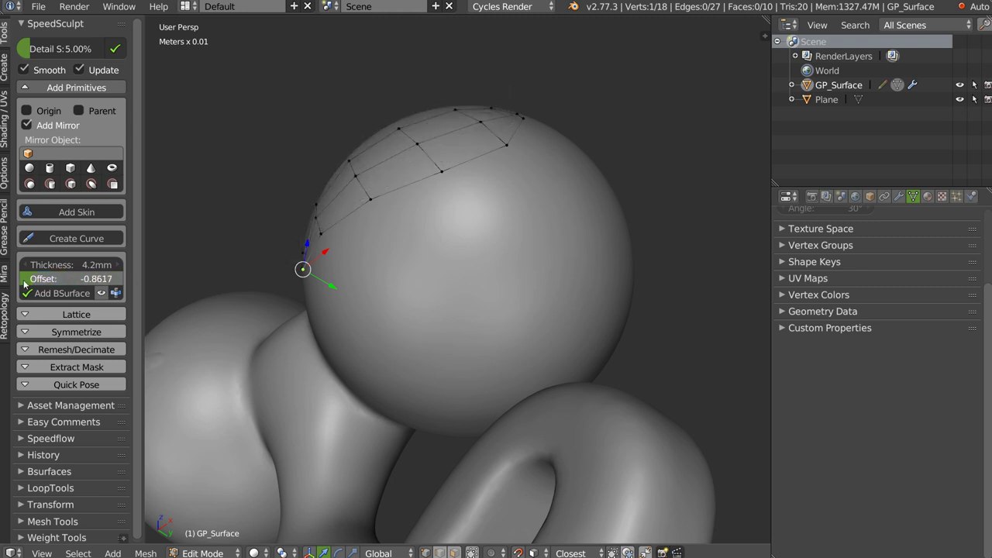
drag(24, 285, 69, 276)
mouse_move(372, 247)
middle_down()
mouse_move(385, 201)
mouse_move(332, 170)
middle_up()
key(z)
mouse_move(75, 284)
mouse_down()
mouse_move(109, 287)
mouse_move(37, 282)
mouse_move(75, 285)
mouse_up()
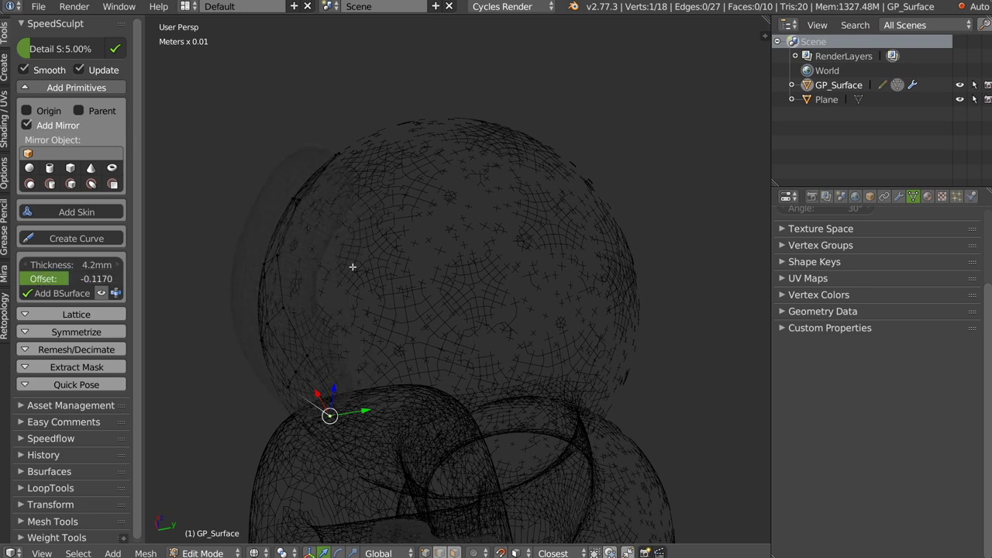
- Return to solid shading and snap the inner patch vertices down onto the sphere
key(z)
click(395, 238)
middle_drag(395, 238, 353, 206)
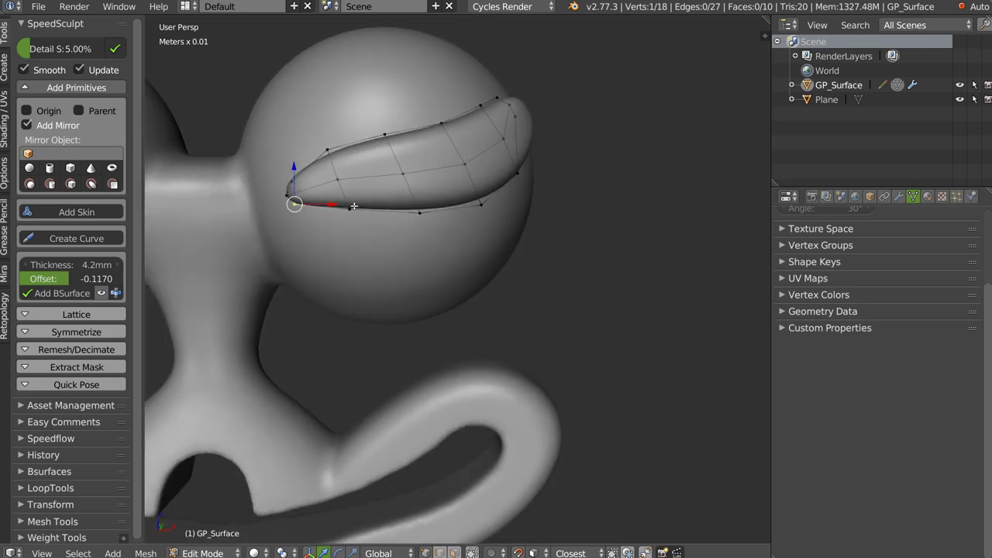
mouse_move(354, 206)
mouse_down()
mouse_move(354, 188)
mouse_move(332, 165)
mouse_up()
drag(419, 211, 409, 240)
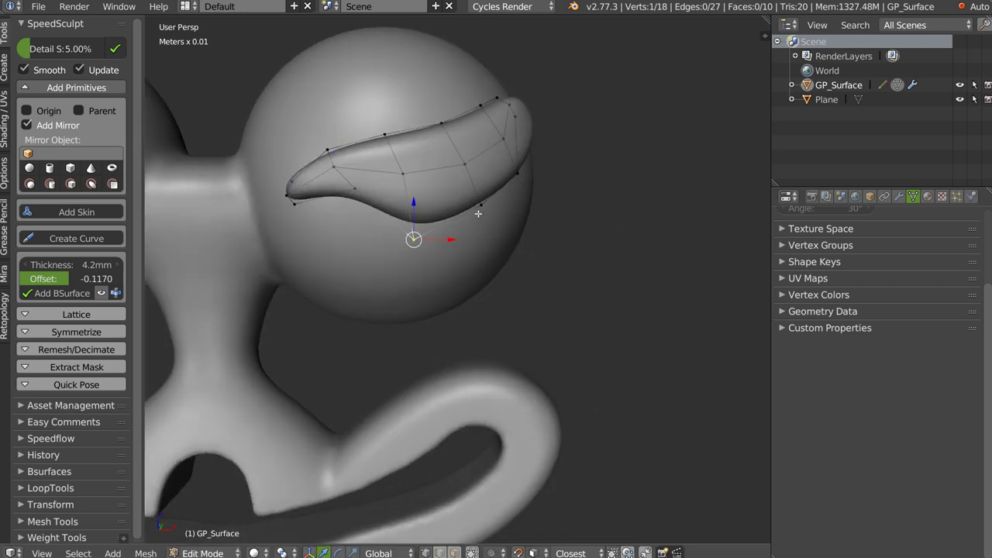
middle_drag(409, 240, 407, 179)
mouse_move(407, 179)
mouse_down()
mouse_move(456, 188)
mouse_move(456, 176)
mouse_up()
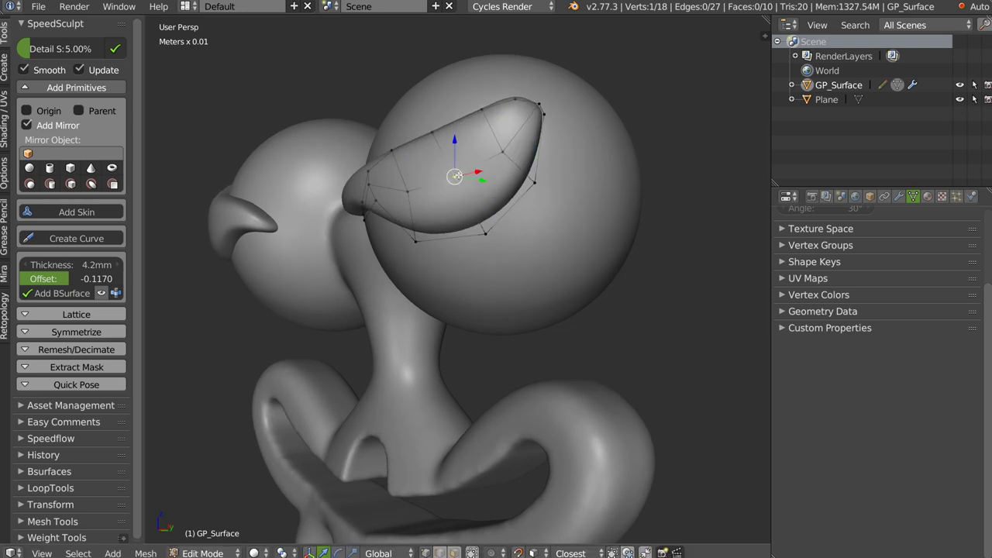
- Pull the upper patch vertices upward to shape a tapered flap
middle_drag(500, 149, 382, 139)
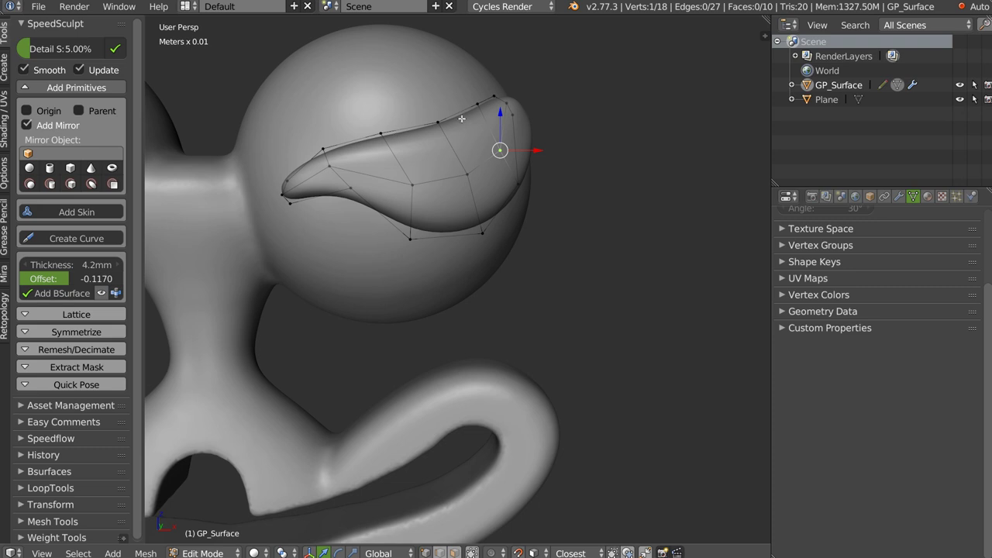
drag(461, 118, 438, 102)
middle_drag(439, 102, 472, 93)
drag(484, 85, 493, 72)
mouse_move(493, 72)
middle_down()
mouse_move(512, 82)
mouse_move(455, 114)
mouse_move(482, 158)
middle_up()
click(482, 158)
click(523, 128)
middle_drag(523, 128, 340, 188)
- Add an edge loop across the patch and slide it toward the pointed tip
key(ctrl+r)
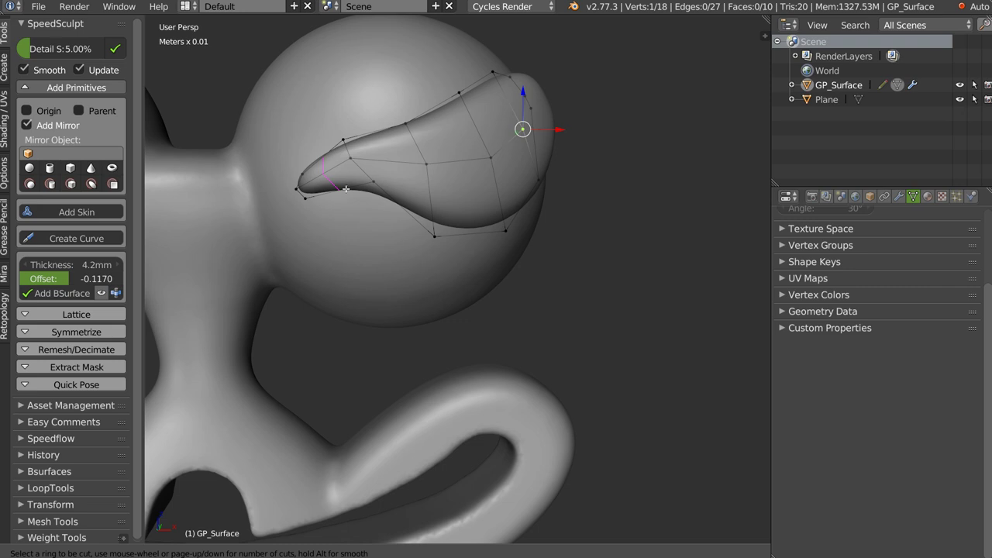
click(345, 188)
click(350, 186)
scroll(343, 191, up, 3)
key(g)
click(318, 98)
- Adjust a vertex near the tip and review the whole patch on the character
right_click(415, 165)
key(g)
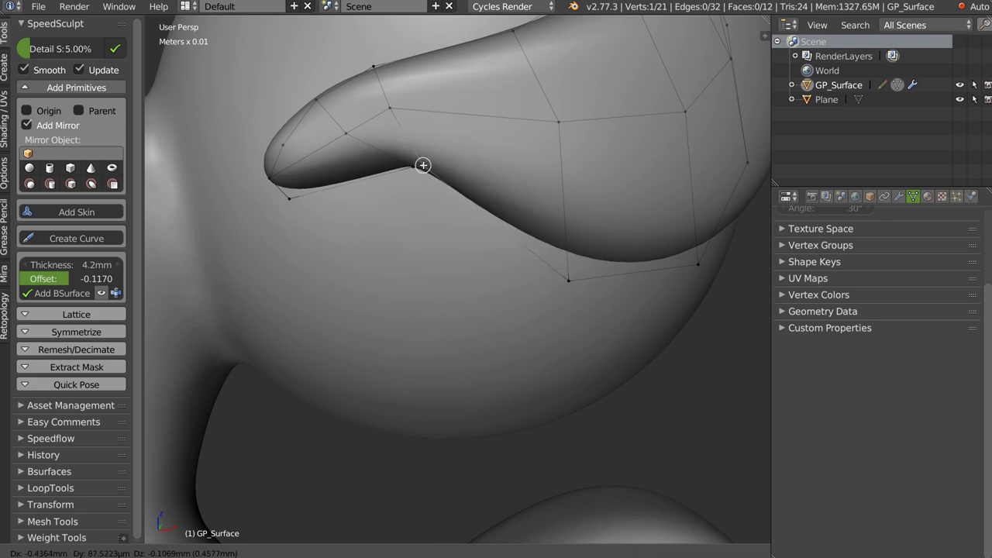
click(423, 165)
scroll(423, 165, down, 3)
mouse_move(423, 165)
middle_down()
mouse_move(387, 130)
mouse_move(161, 246)
middle_up()
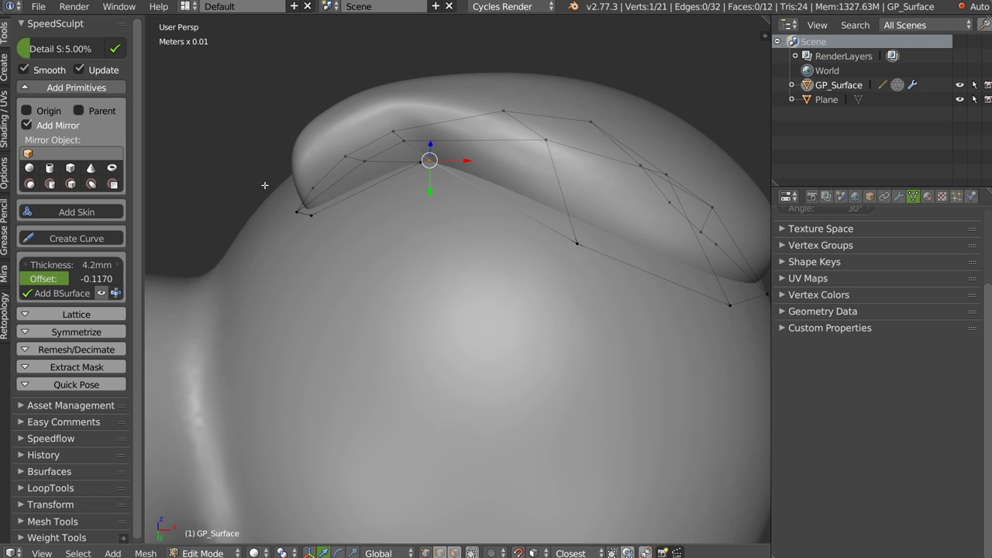
scroll(266, 186, down, 3)
scroll(265, 186, down, 4)
middle_drag(265, 186, 370, 205)
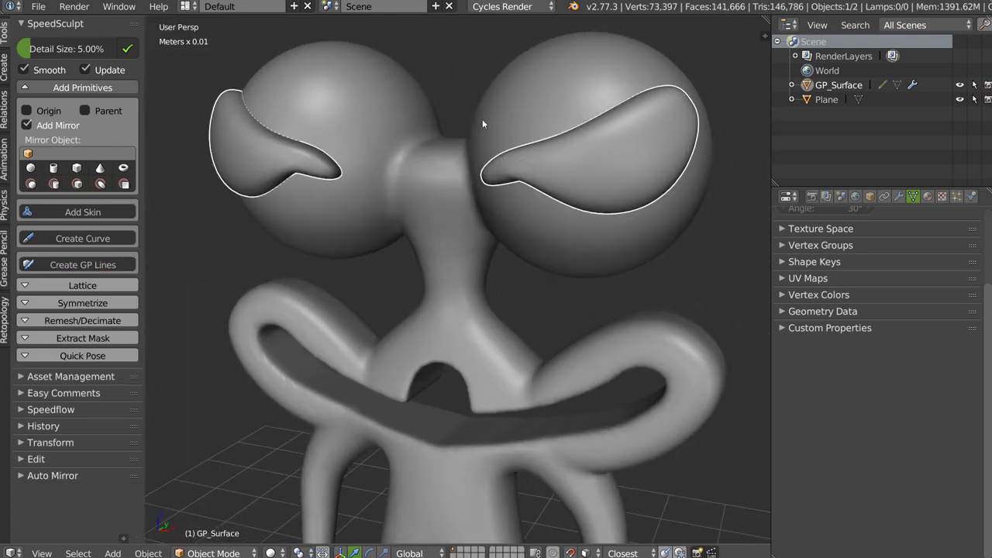
scroll(465, 148, up, 2)
scroll(444, 174, up, 2)
- Add the Plane sculpt to the selection and orbit around the figure to inspect it
shift+right_click(442, 237)
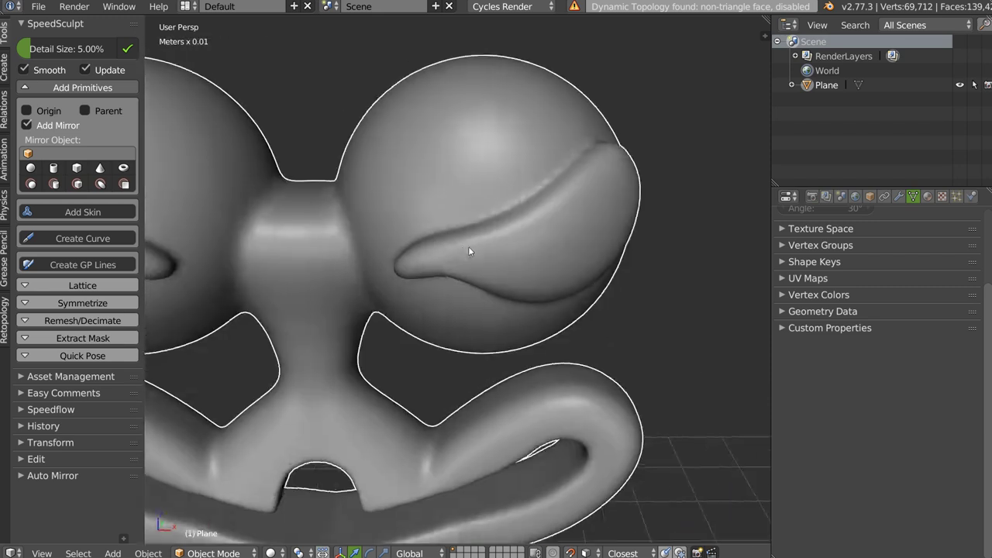
scroll(434, 225, down, 4)
mouse_move(414, 245)
middle_down()
mouse_move(515, 240)
mouse_move(412, 231)
middle_up()
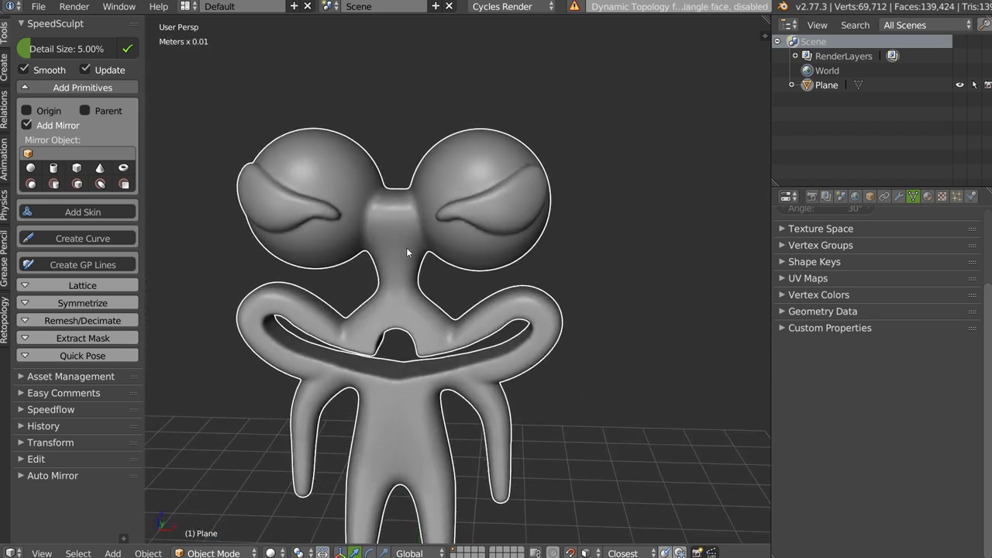
scroll(406, 248, up, 2)
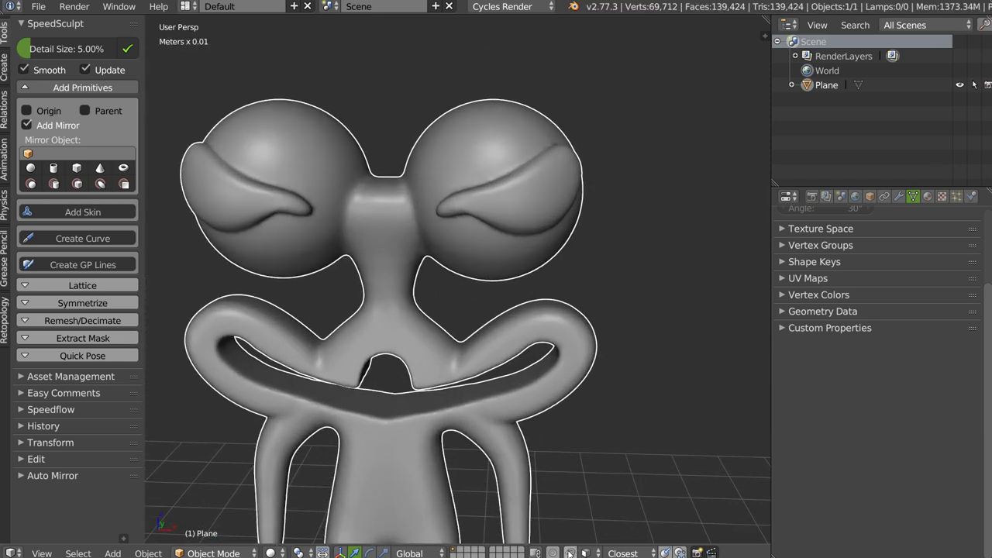
mouse_move(389, 233)
middle_down()
mouse_move(310, 216)
mouse_move(387, 232)
middle_up()
scroll(387, 233, down, 2)
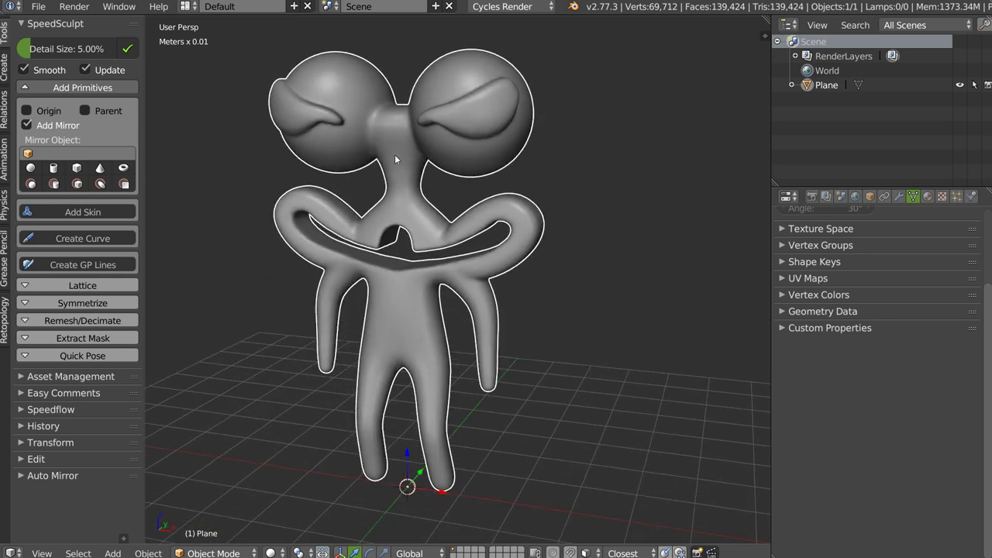
mouse_move(438, 184)
shift+middle_down()
mouse_move(397, 223)
mouse_move(325, 229)
shift+middle_up()
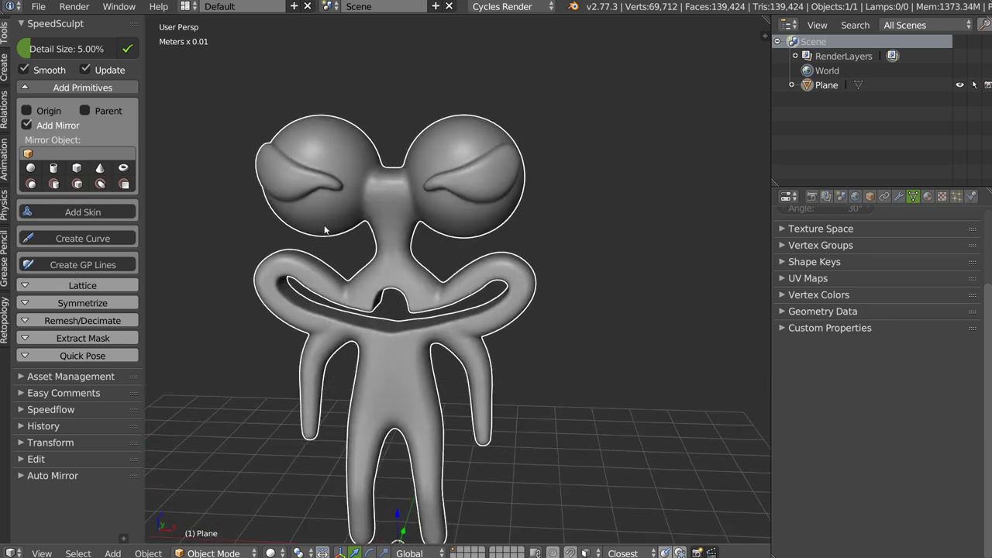
mouse_move(392, 196)
middle_down()
mouse_move(382, 215)
mouse_move(451, 200)
middle_up()
scroll(457, 179, up, 3)
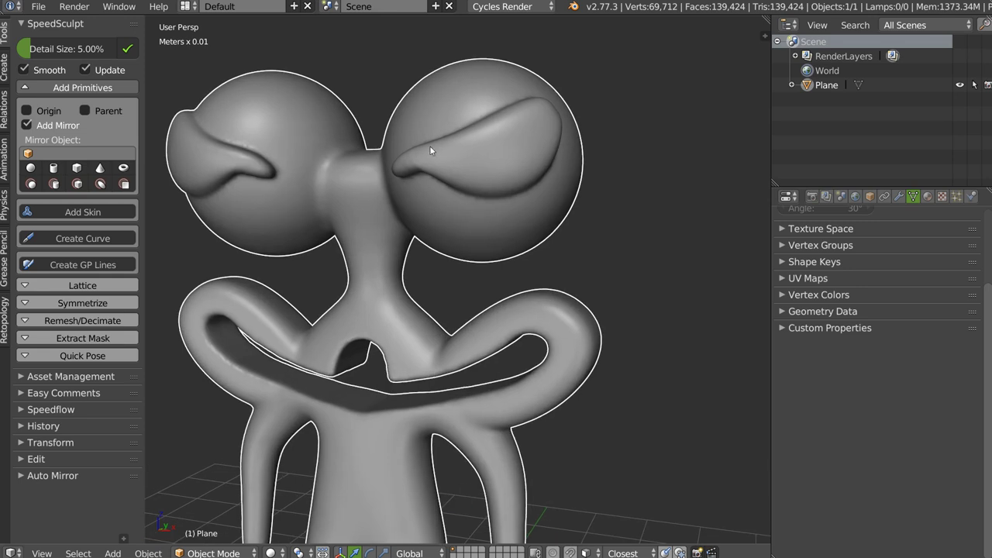
middle_drag(463, 155, 425, 183)
mouse_move(464, 126)
middle_down()
mouse_move(440, 153)
mouse_move(463, 217)
middle_up()
- Deselect everything, switch to Front Ortho, and zoom in on the right eye sphere
key(a)
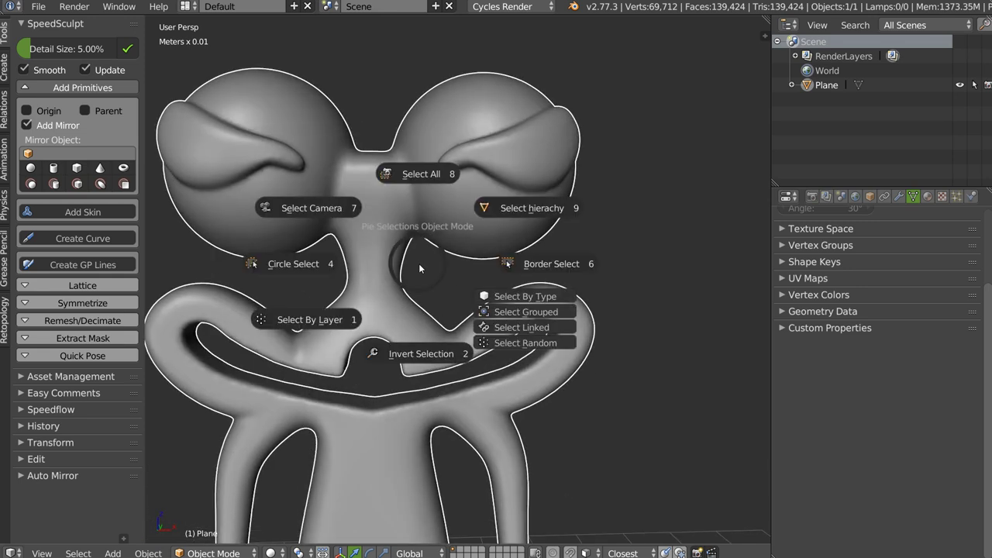
click(445, 234)
key(KP_1)
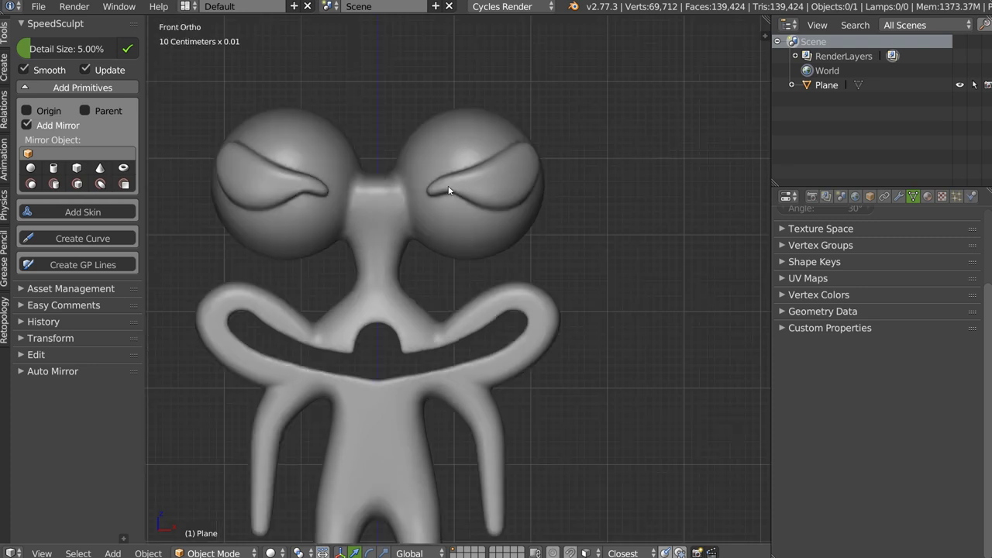
scroll(415, 185, up, 1)
scroll(433, 181, up, 1)
scroll(448, 153, up, 1)
shift+middle_drag(448, 153, 243, 181)
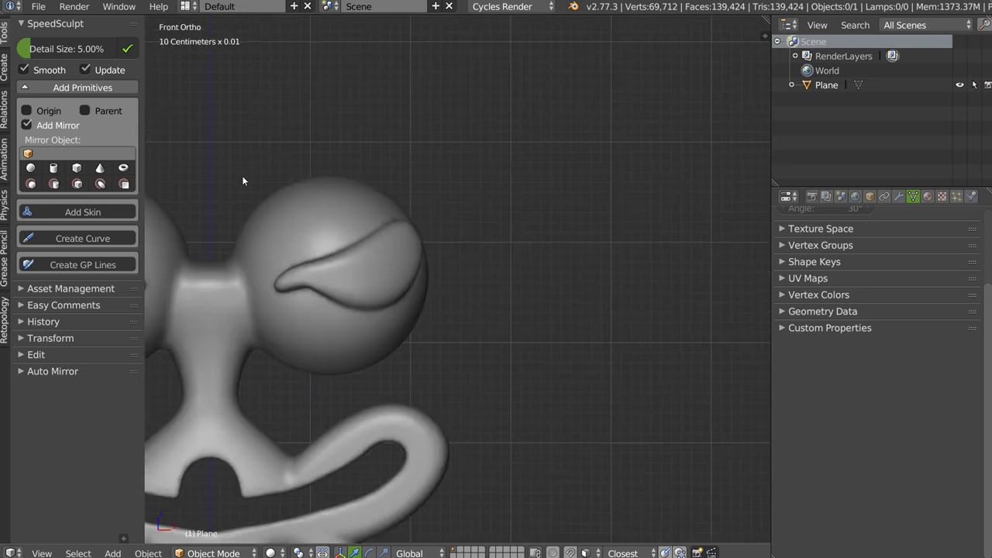
click(77, 267)
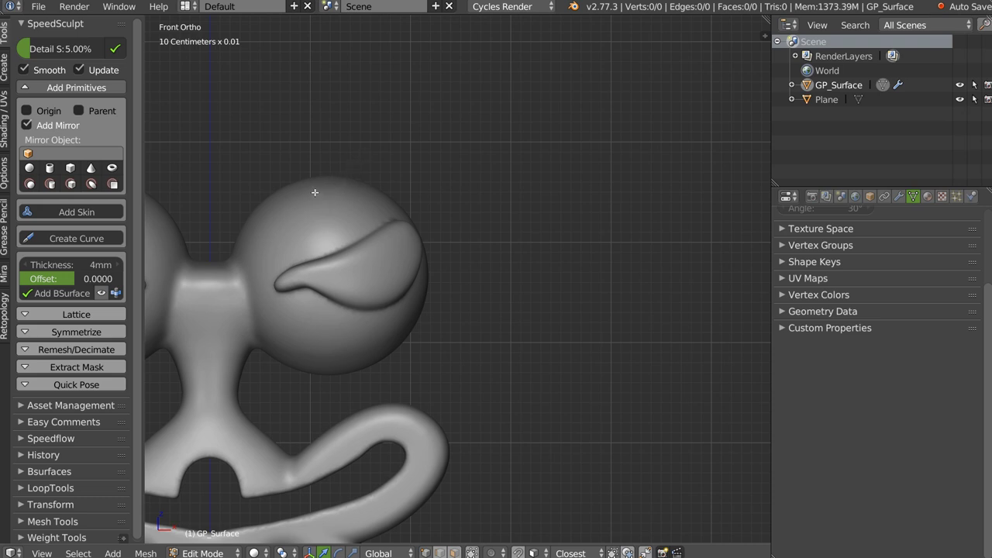
- In Right Ortho, generate a surface from the strokes with Follow 2 and Cross 2
key(KP_3)
shift+middle_drag(305, 184, 405, 182)
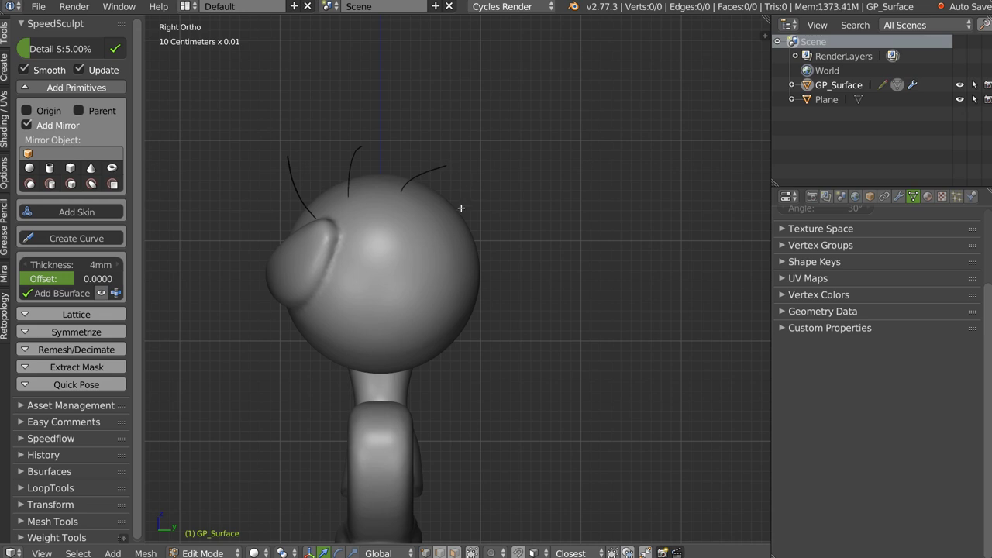
click(58, 294)
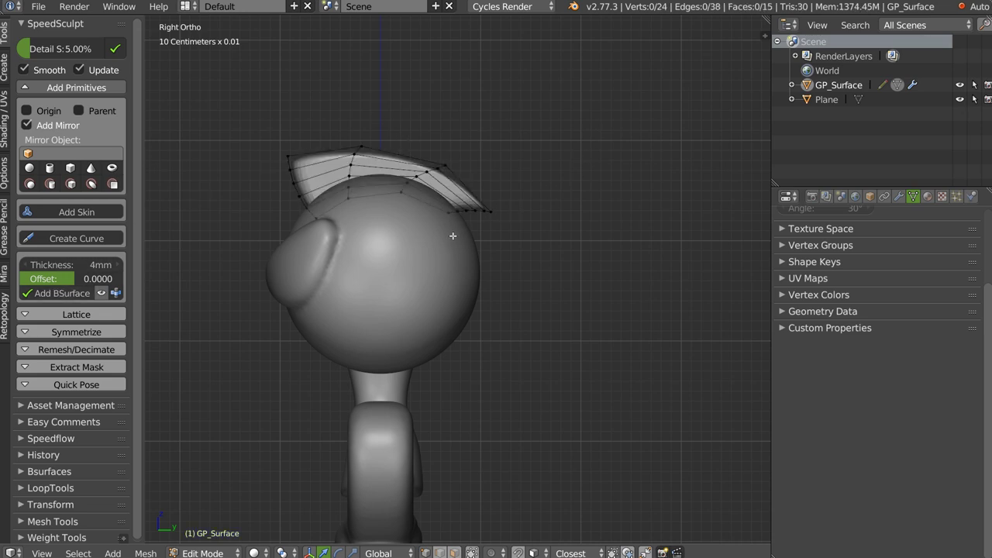
key(F6)
click(656, 273)
click(457, 256)
click(457, 257)
click(458, 259)
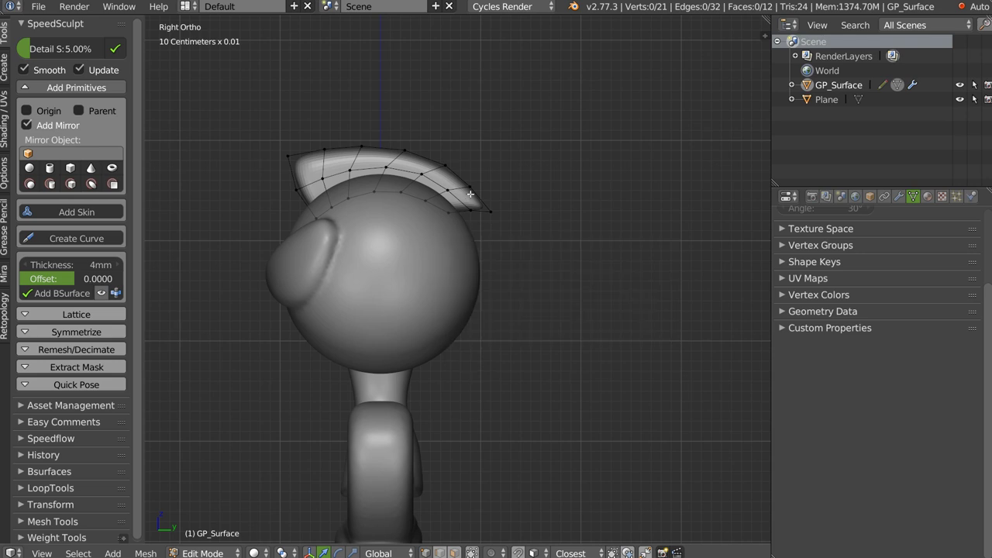
- Pull the surface's tip vertex inward to refine the crest shape
scroll(496, 162, up, 3)
right_drag(493, 220, 465, 214)
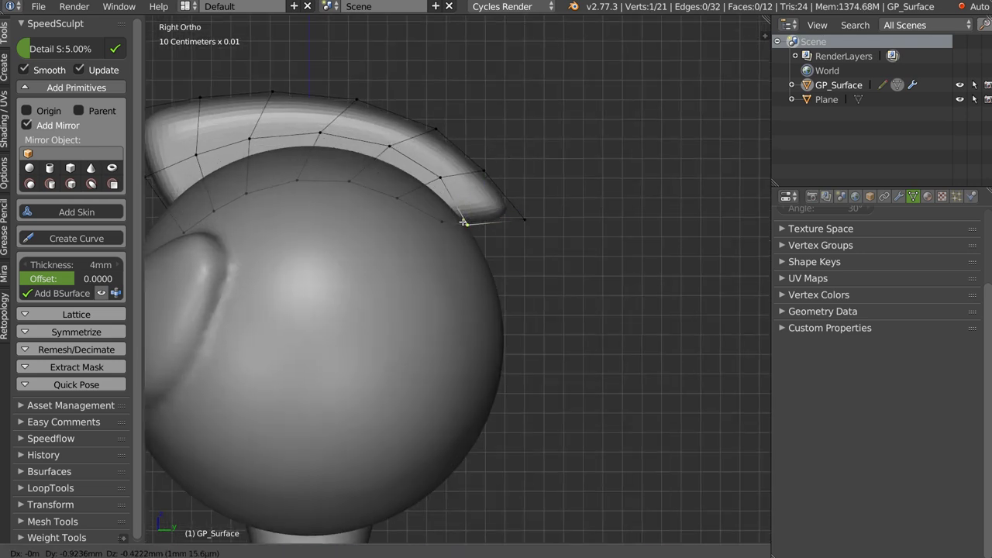
right_click(484, 171)
key(g)
click(473, 166)
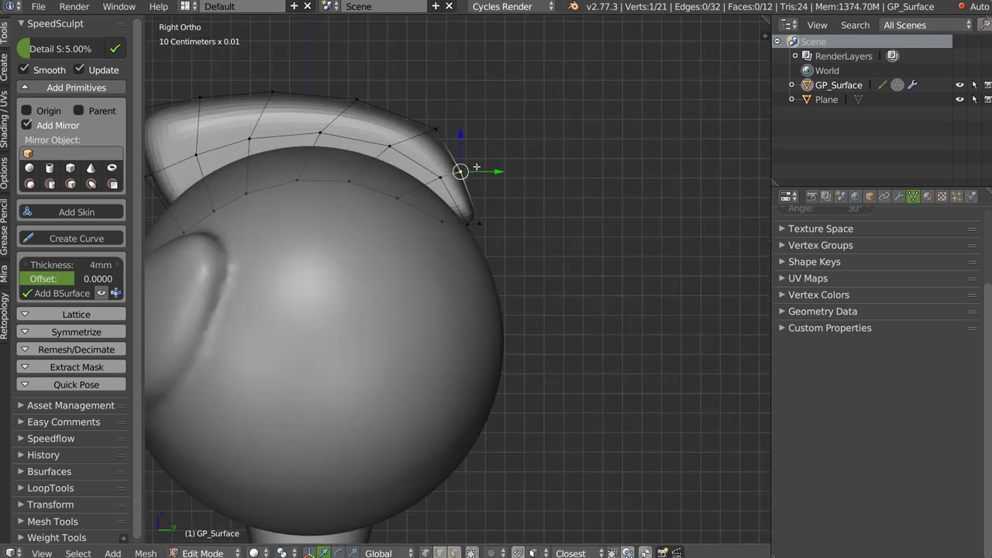
middle_drag(465, 171, 446, 187)
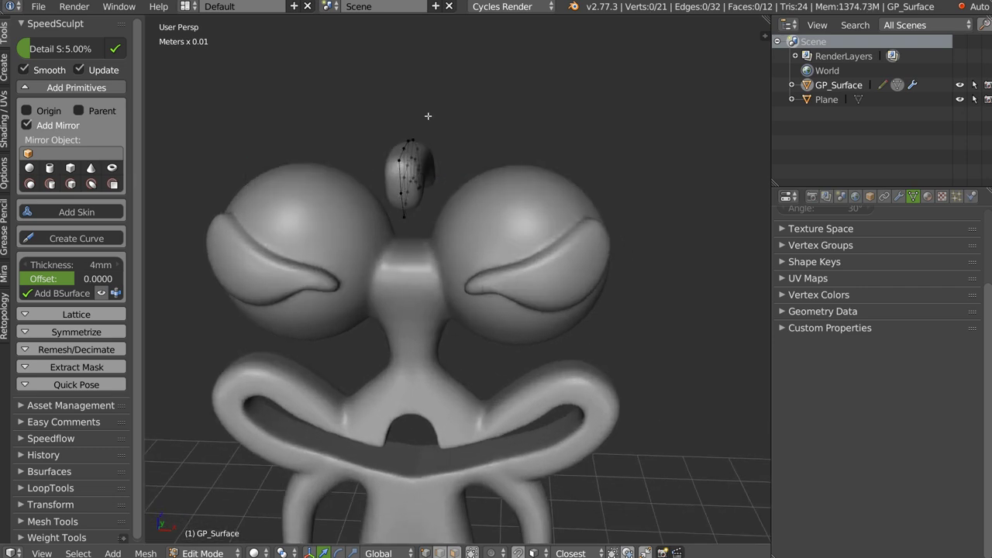
- Move the whole surface along X so it sits above the eye sphere
key(a)
key(g)
key(x)
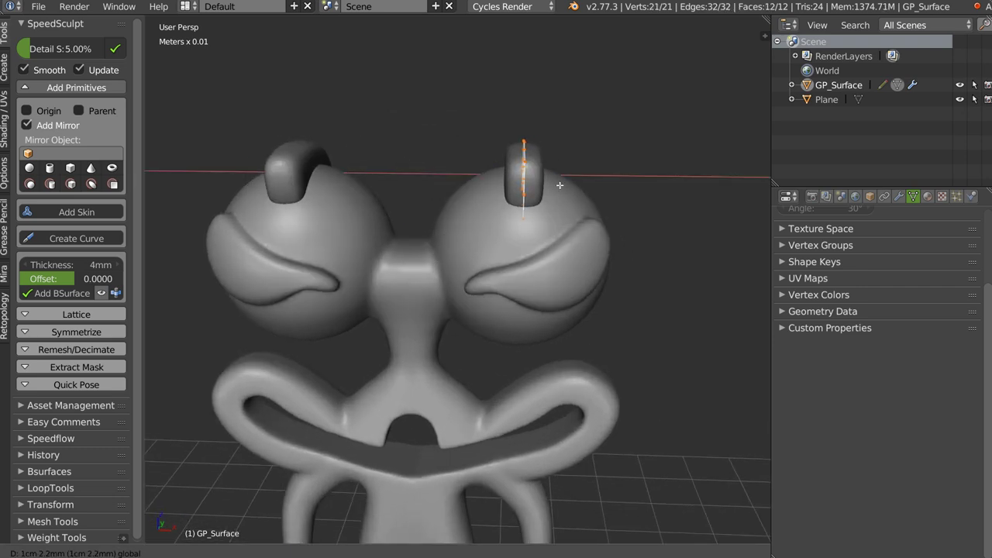
click(560, 186)
middle_drag(561, 189, 429, 116)
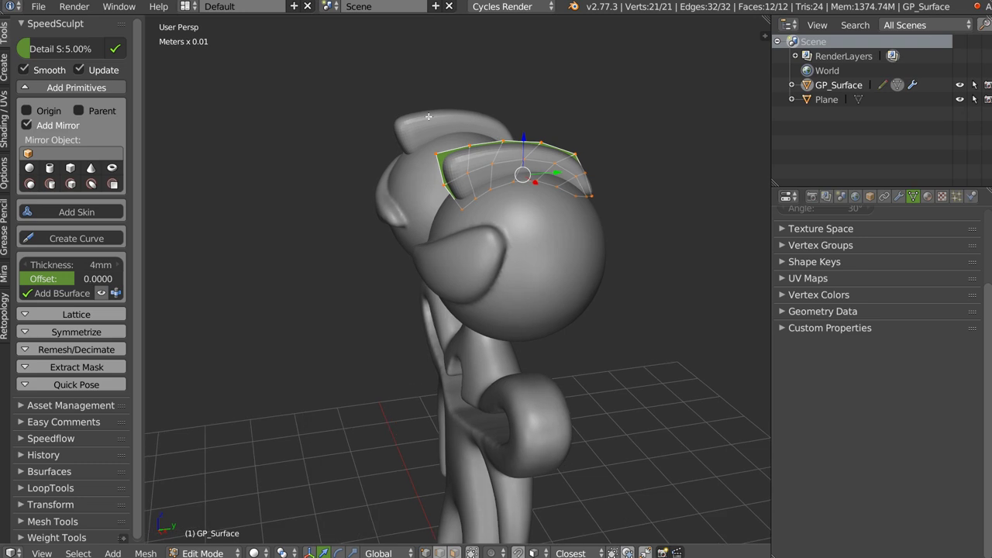
mouse_move(465, 232)
middle_down()
mouse_move(583, 170)
mouse_move(529, 164)
middle_up()
scroll(583, 170, up, 3)
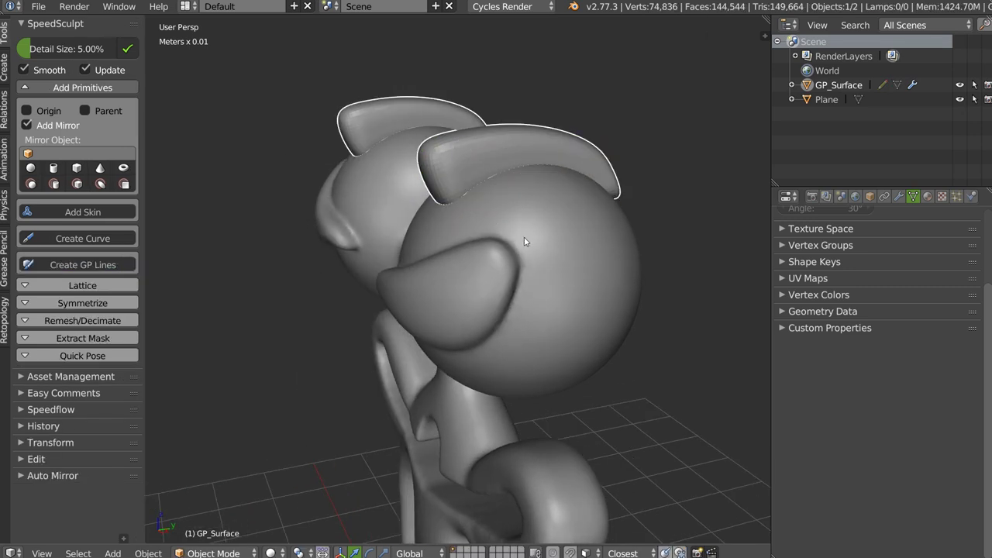
- Select the Plane body with the ear flaps and inspect the merged model from several angles
shift+right_click(524, 242)
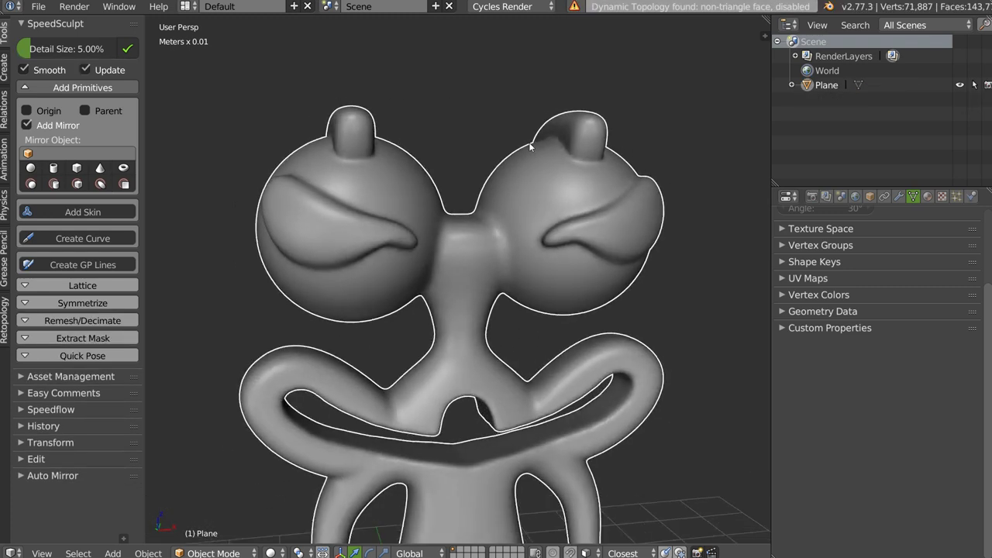
scroll(531, 146, down, 3)
mouse_move(496, 160)
middle_down()
mouse_move(384, 179)
mouse_move(465, 123)
middle_up()
middle_drag(424, 180, 498, 166)
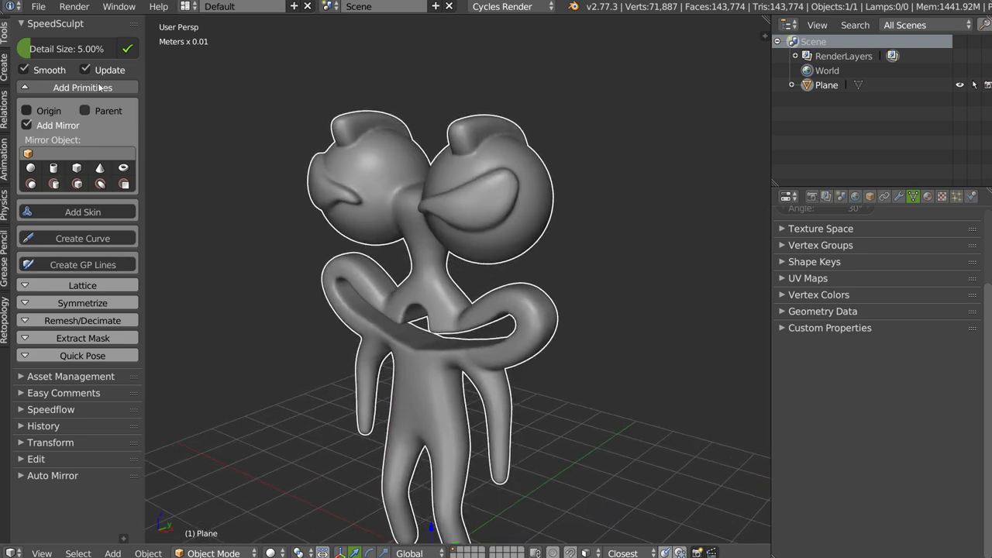
mouse_move(149, 147)
middle_down()
mouse_move(404, 176)
mouse_move(225, 102)
middle_up()
scroll(208, 258, down, 2)
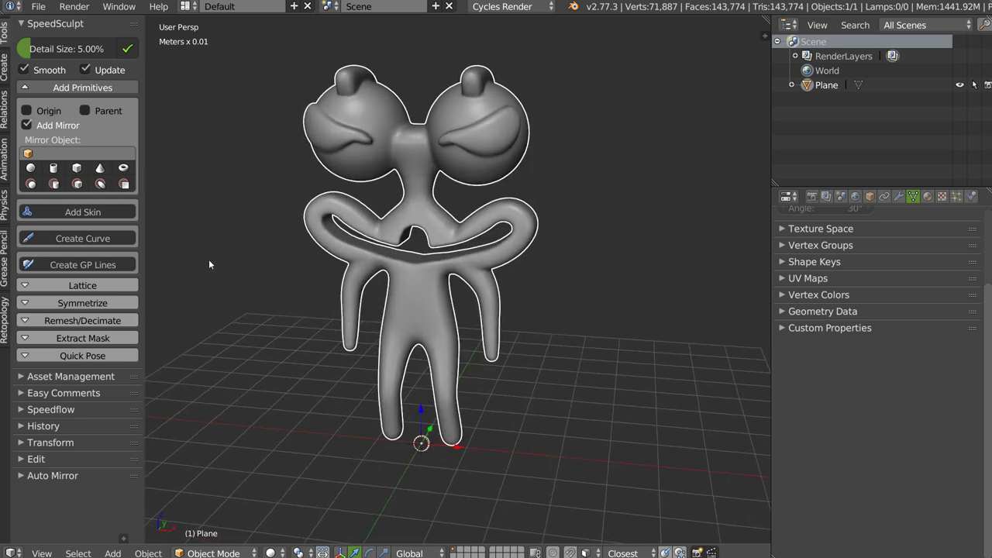
click(45, 92)
middle_drag(437, 210, 461, 209)
scroll(455, 209, up, 2)
scroll(458, 212, up, 2)
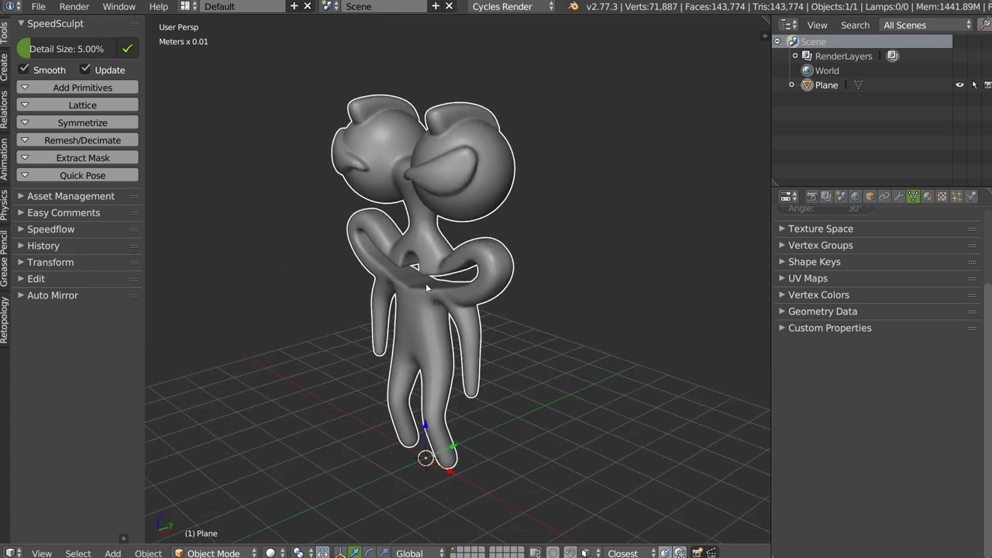
scroll(461, 210, down, 1)
- Delete the sculpted figure and add an Icosphere
key(x)
click(428, 253)
click(54, 87)
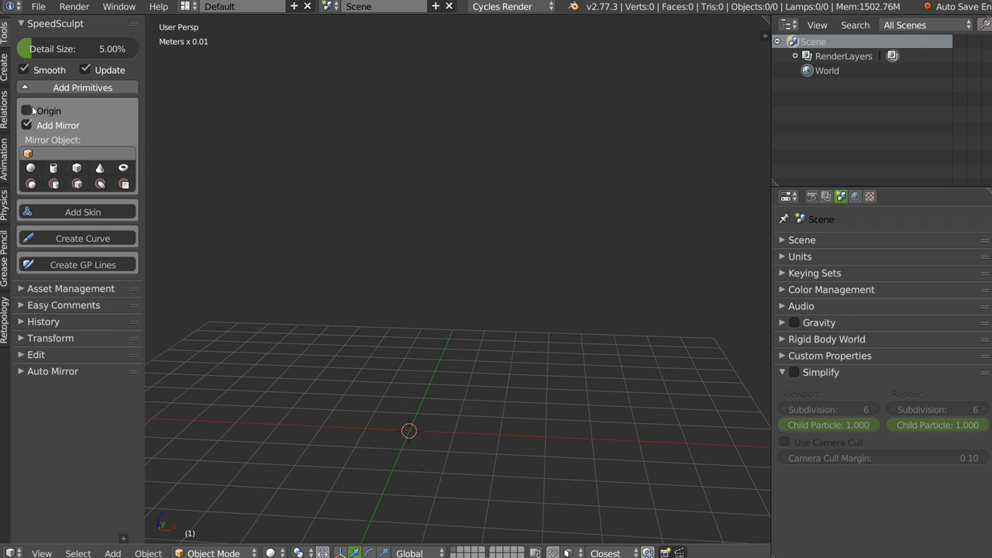
click(31, 139)
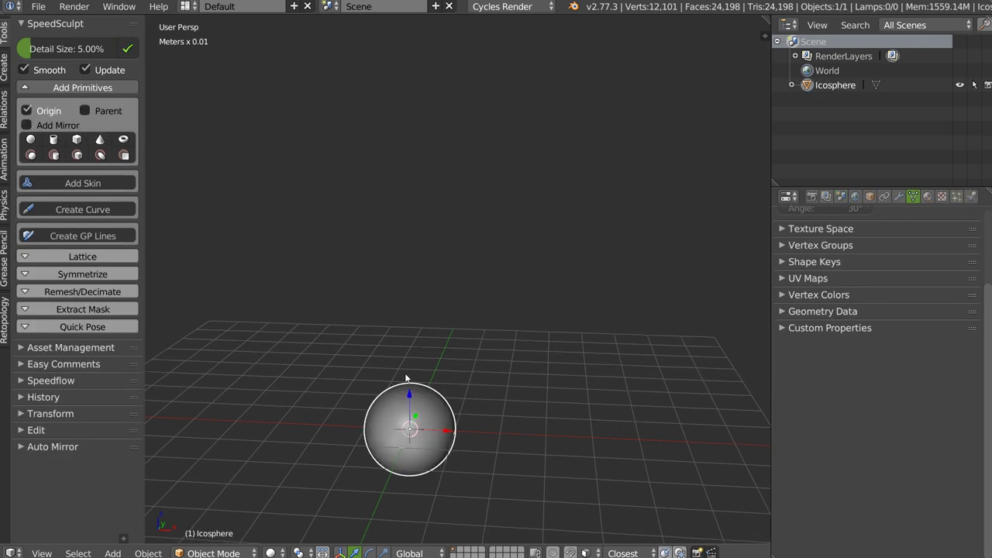
- Wrap the icosphere in a lattice, enter its Edit Mode, and box-select the top four points
scroll(427, 219, up, 3)
click(96, 259)
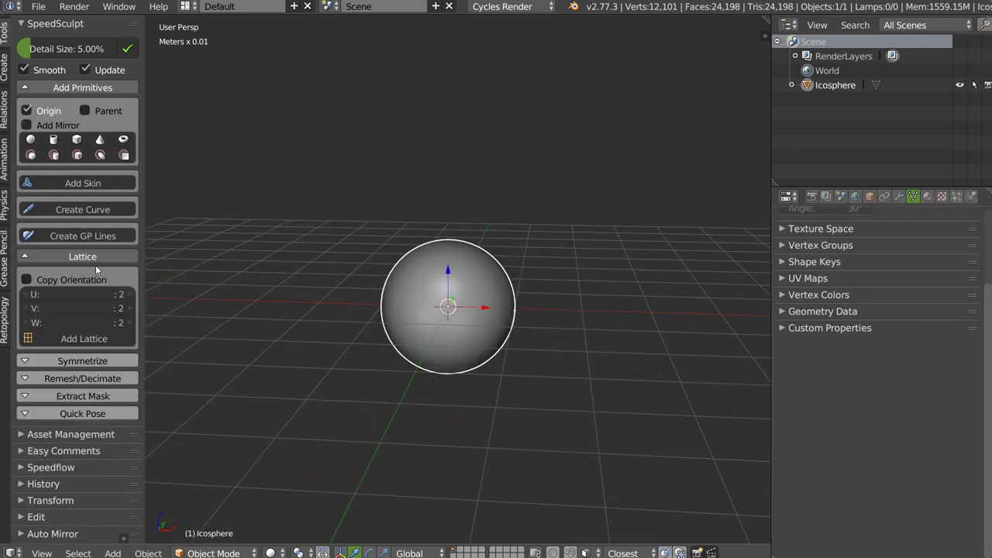
click(74, 338)
key(KP_Decimal)
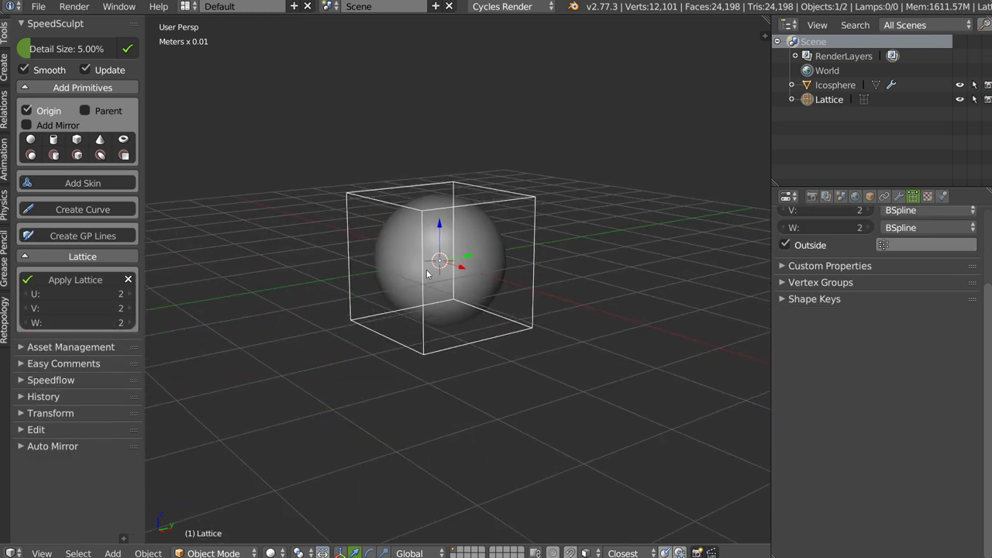
scroll(885, 403, up, 3)
middle_drag(404, 215, 464, 195)
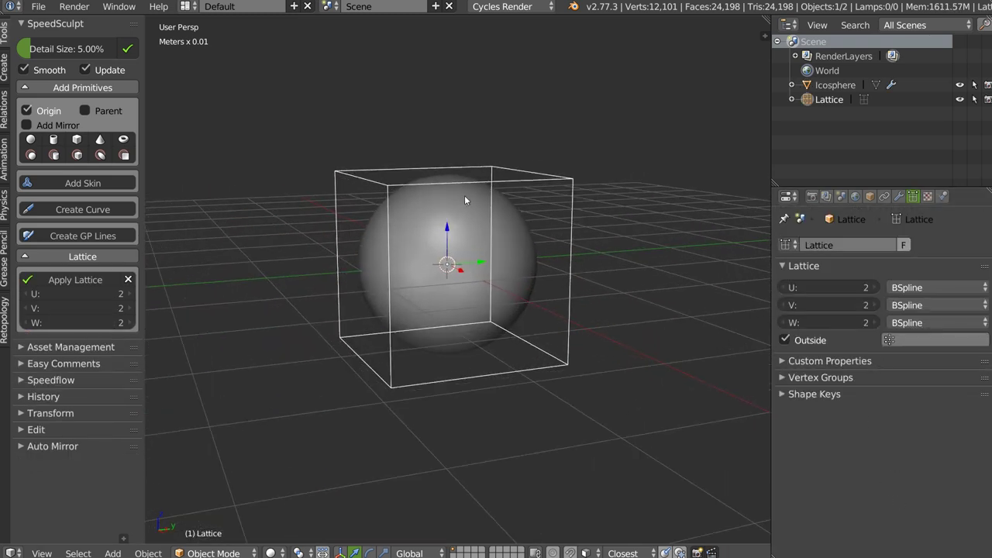
key(Tab)
middle_drag(567, 220, 496, 171)
key(b)
drag(356, 178, 588, 240)
- Stretch the lattice upward along Z and raise its W resolution to 5
key(g)
key(z)
click(494, 51)
middle_drag(588, 348, 186, 233)
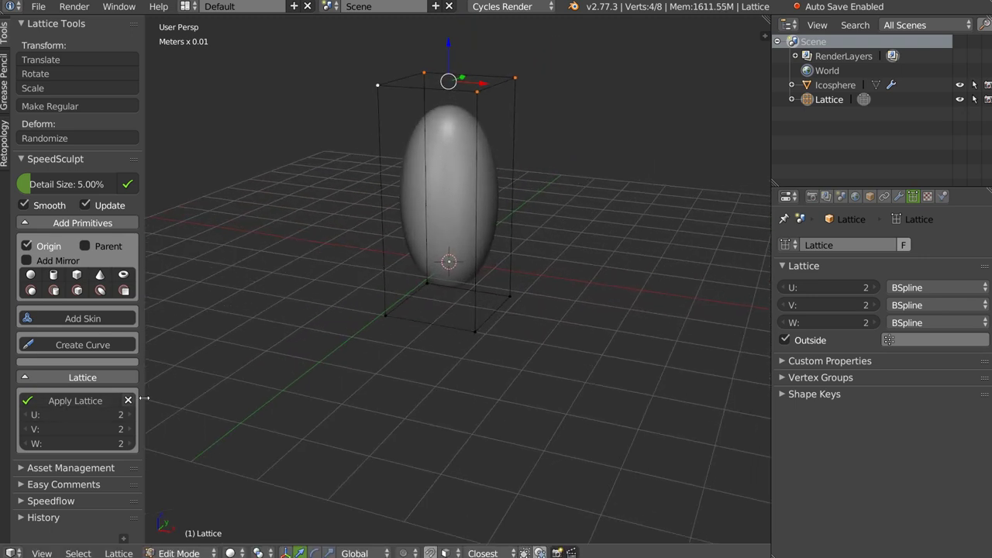
click(129, 444)
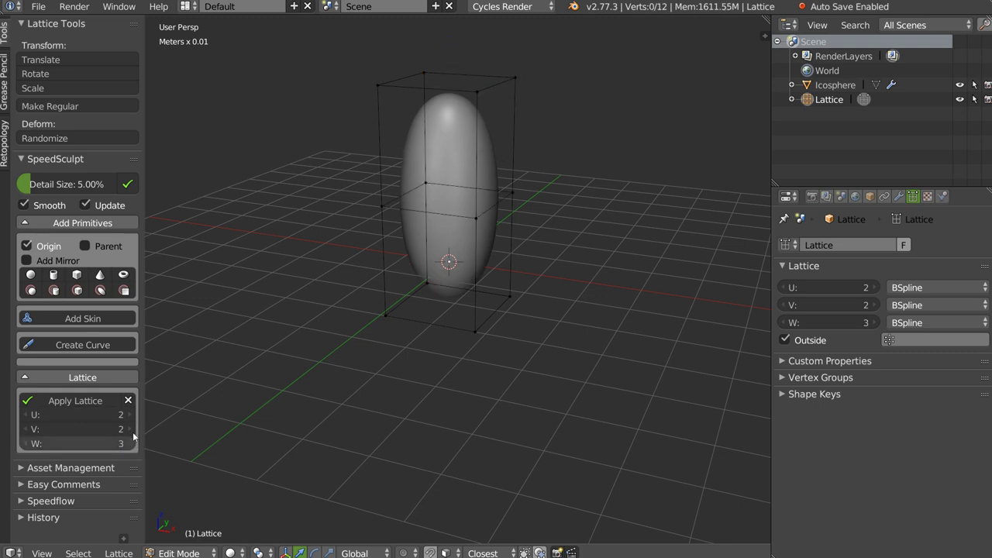
click(132, 429)
key(ctrl+z)
click(129, 447)
click(129, 447)
middle_drag(496, 181, 388, 160)
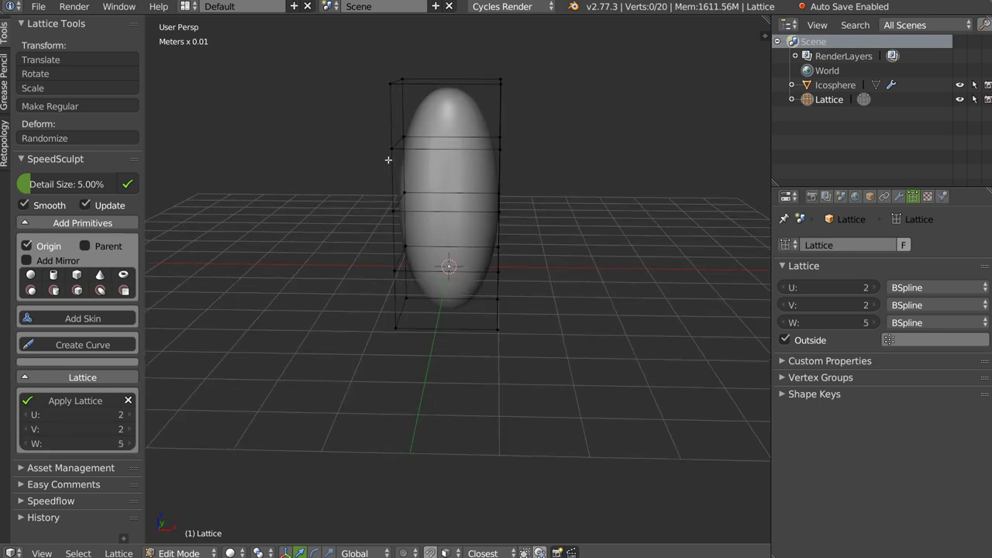
- Taper the top lattice rows inward and scale the bottom points into a straighter form
ctrl+drag(388, 159, 579, 115)
key(s)
click(524, 118)
middle_drag(420, 220, 387, 208)
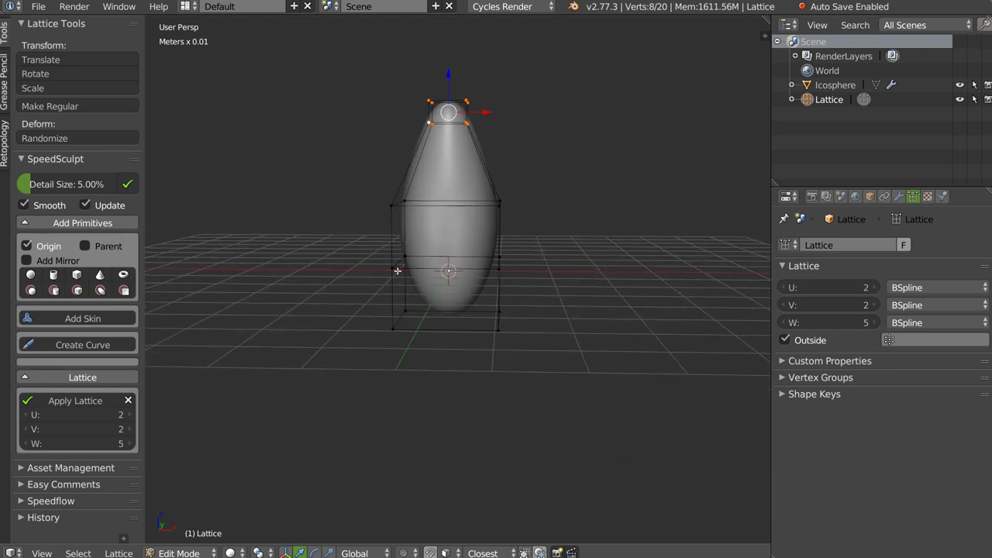
ctrl+drag(354, 268, 356, 271)
mouse_move(434, 256)
middle_down()
mouse_move(449, 232)
mouse_move(441, 209)
middle_up()
key(s)
click(469, 224)
- Raise the lattice W resolution to 8 and widen rows to form a broad base
click(129, 444)
click(128, 444)
click(128, 444)
middle_drag(434, 256, 493, 181)
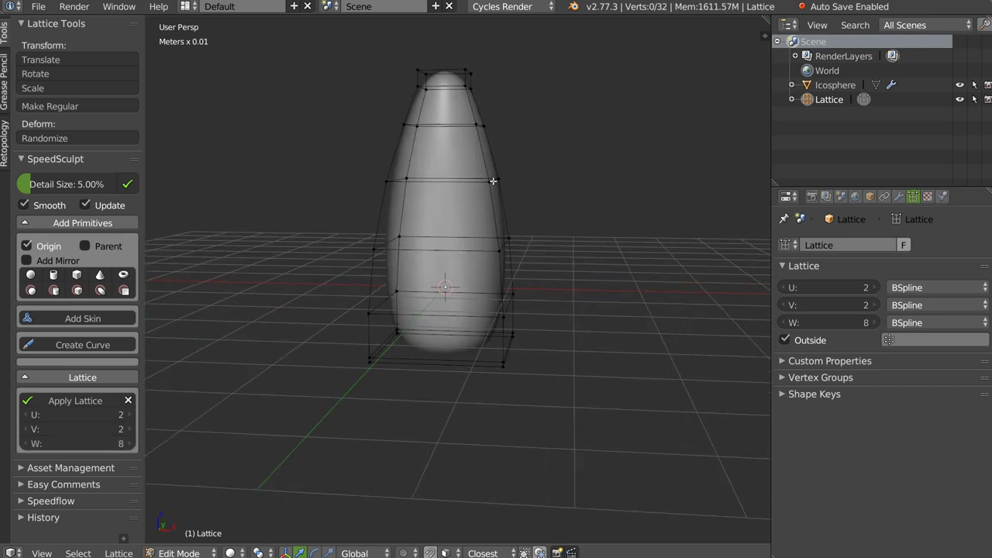
mouse_move(452, 211)
middle_down()
mouse_move(376, 327)
mouse_move(465, 294)
middle_up()
key(s)
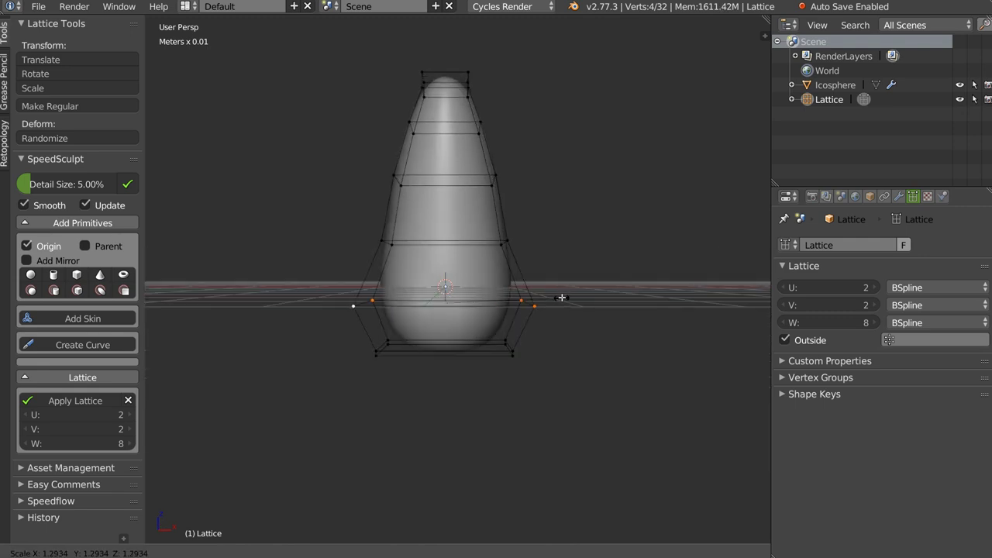
click(649, 301)
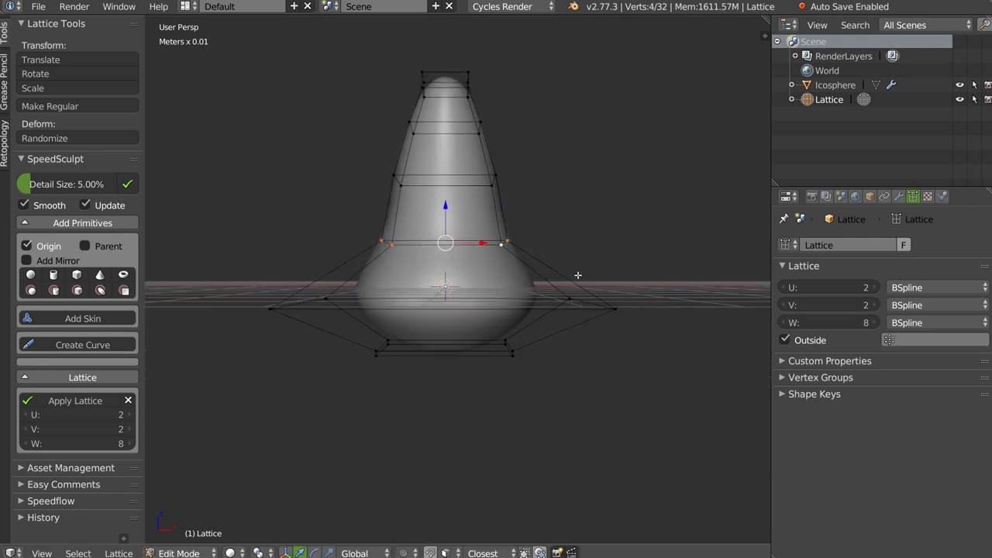
key(s)
click(573, 195)
- Scale the lattice points around the neck inward to slim it
middle_drag(573, 194, 473, 242)
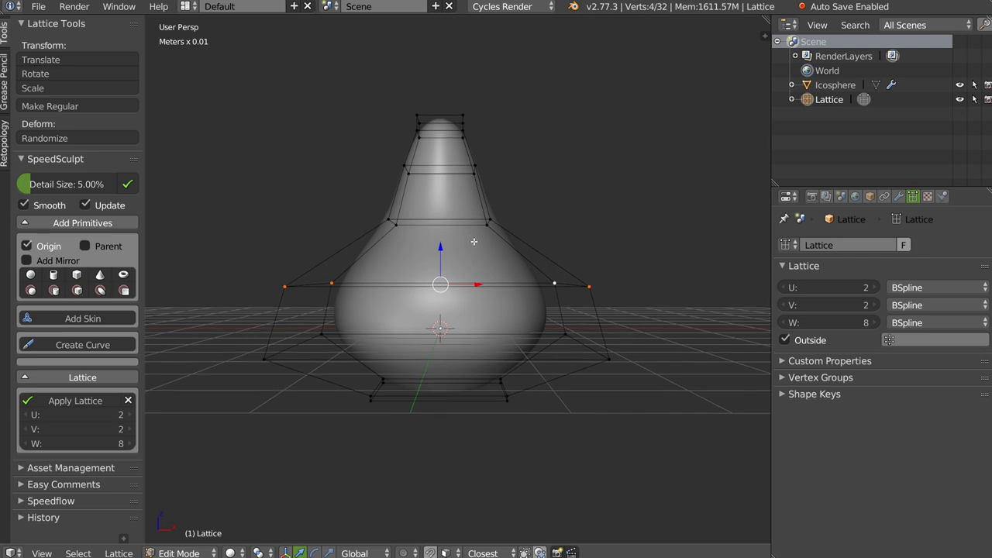
ctrl+drag(557, 215, 388, 171)
key(s)
click(552, 201)
mouse_move(552, 201)
middle_down()
mouse_move(435, 245)
mouse_move(513, 245)
mouse_move(439, 236)
mouse_move(466, 131)
middle_up()
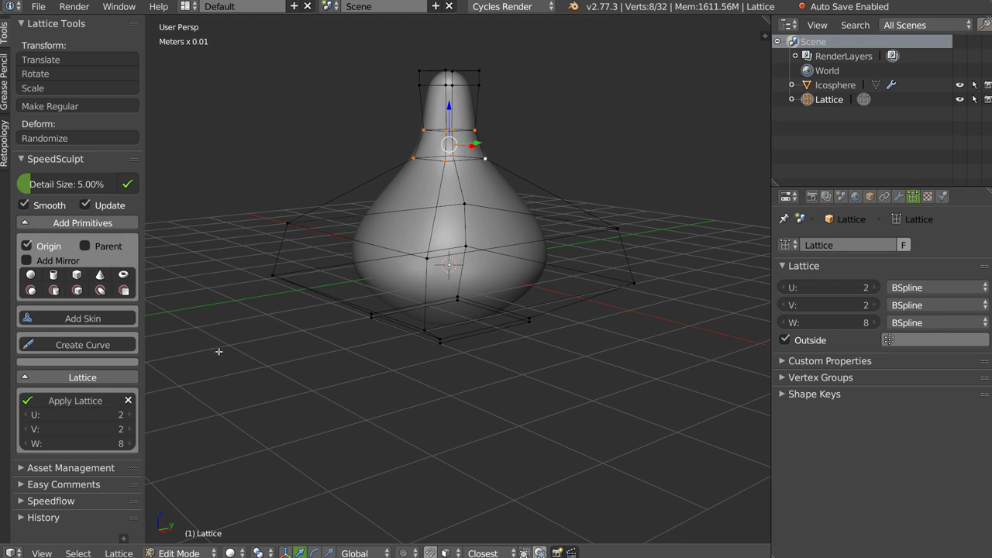
- Leave lattice editing, select the icosphere, and toggle the lattice effect to compare
key(Tab)
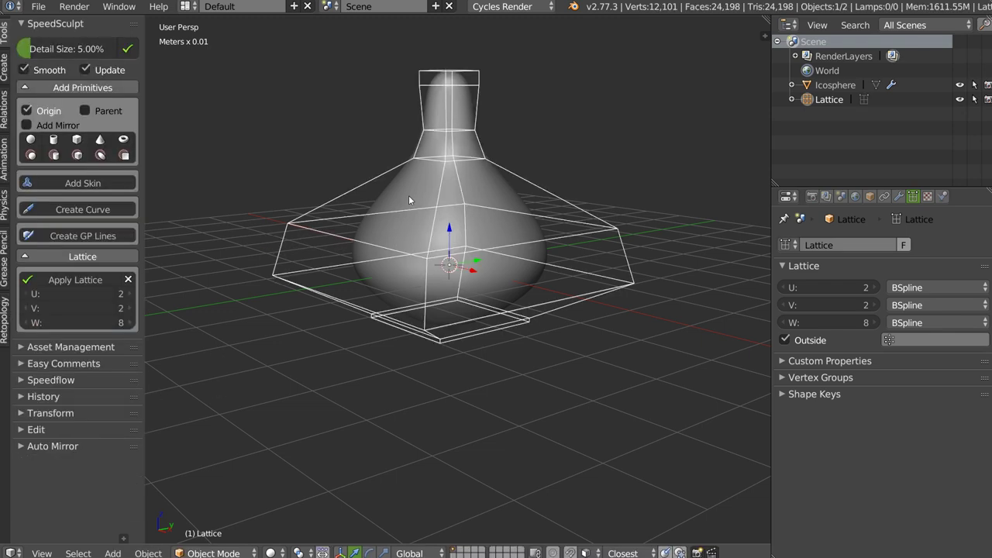
right_click(408, 192)
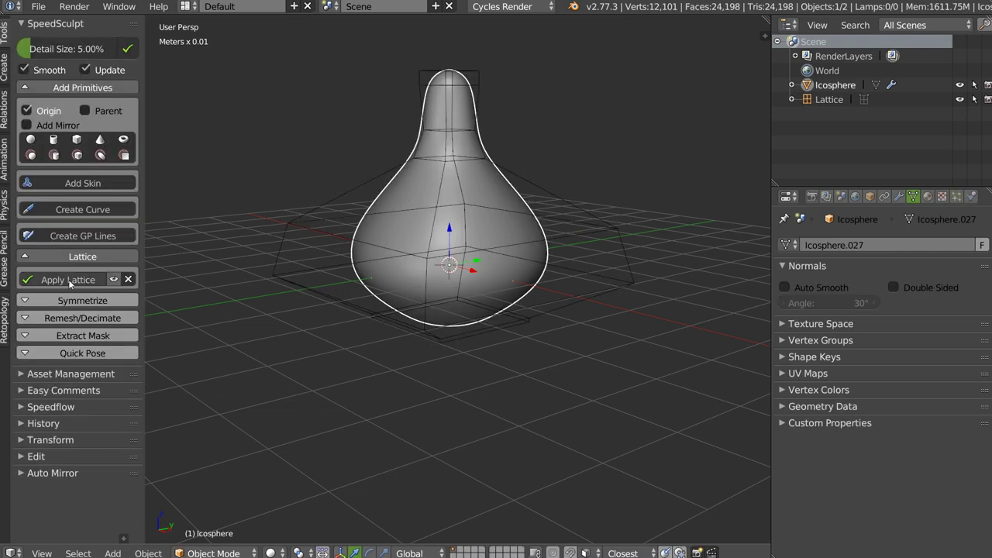
click(114, 279)
click(114, 280)
click(114, 279)
click(114, 279)
- Remove the lattice from the sphere, reconnect it with Connect To Lattice, and compare again
click(130, 279)
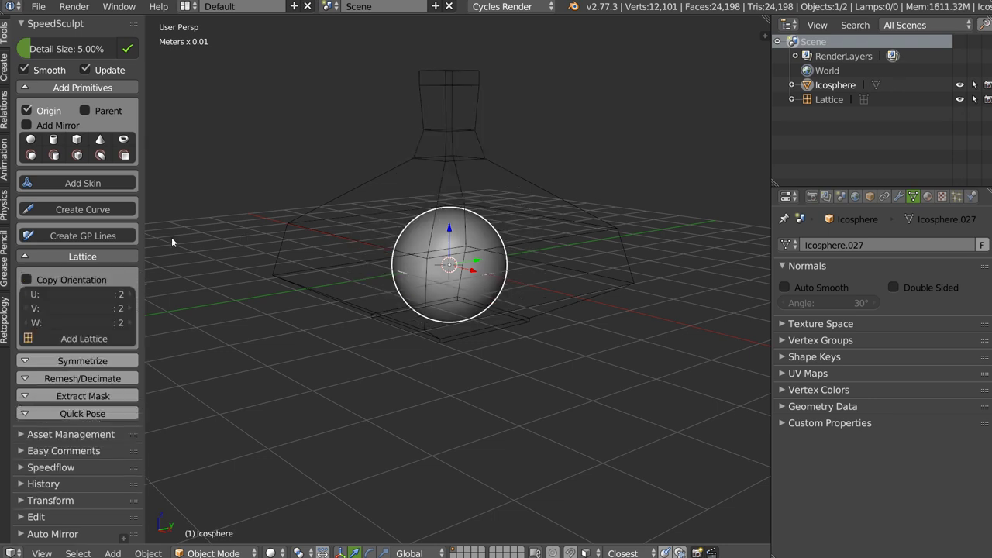
shift+right_click(334, 231)
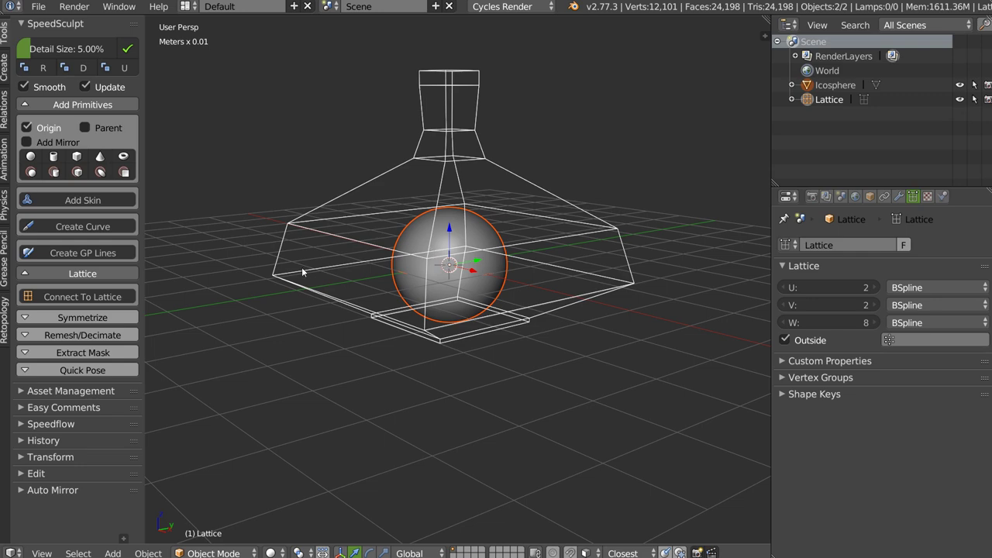
click(83, 297)
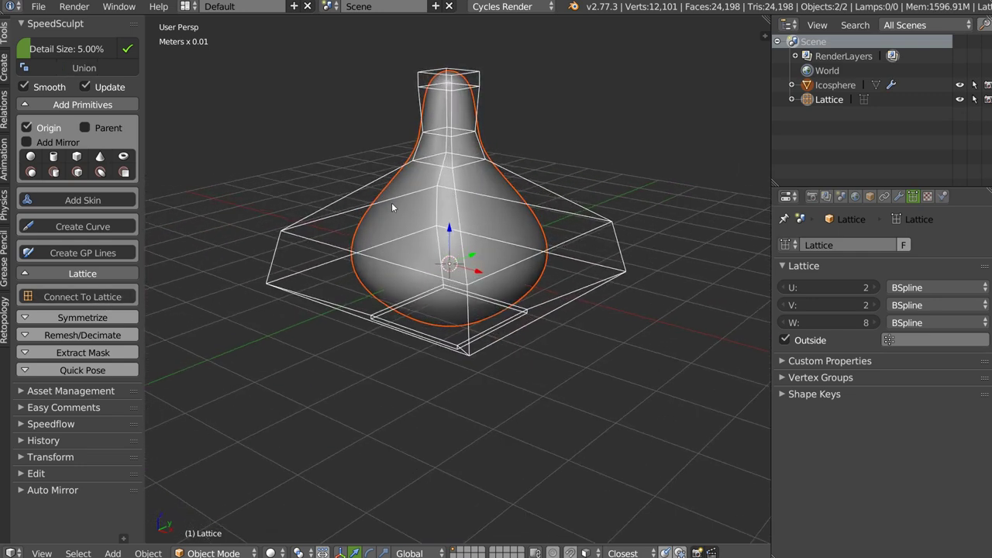
right_click(386, 221)
click(113, 279)
click(114, 279)
- Select the lattice and apply it permanently to the vase
right_click(523, 175)
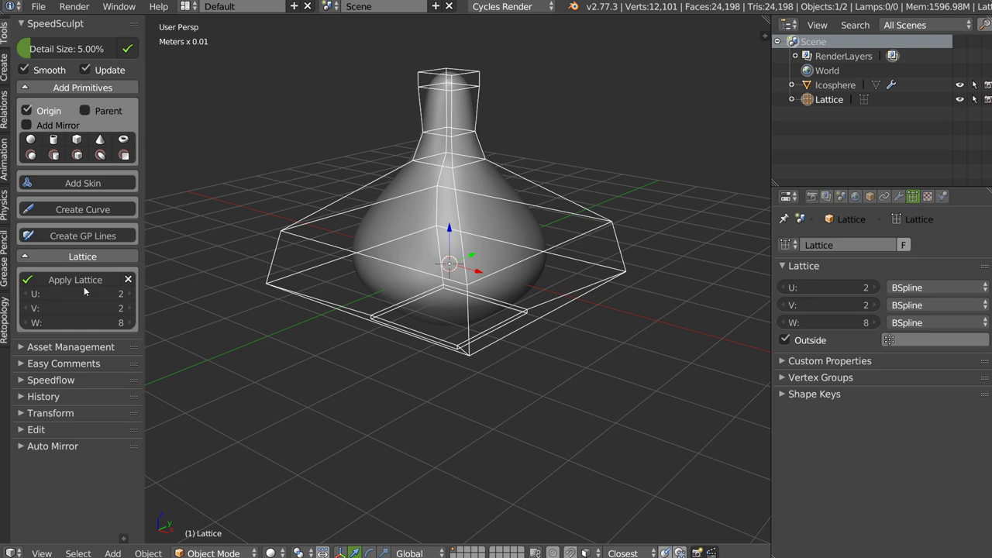
click(65, 280)
mouse_move(349, 232)
middle_down()
mouse_move(230, 182)
mouse_move(428, 187)
mouse_move(361, 180)
mouse_move(489, 213)
mouse_move(345, 189)
middle_up()
scroll(423, 201, down, 2)
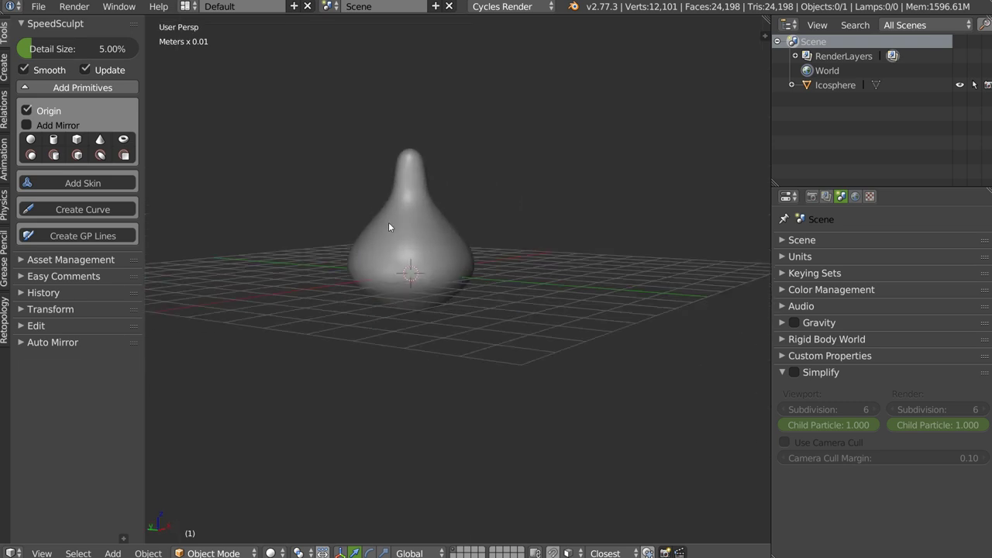
- In front view, duplicate the vase to the right and scale the copy smaller
key(KP_1)
shift+middle_drag(200, 172, 397, 180)
right_click(387, 261)
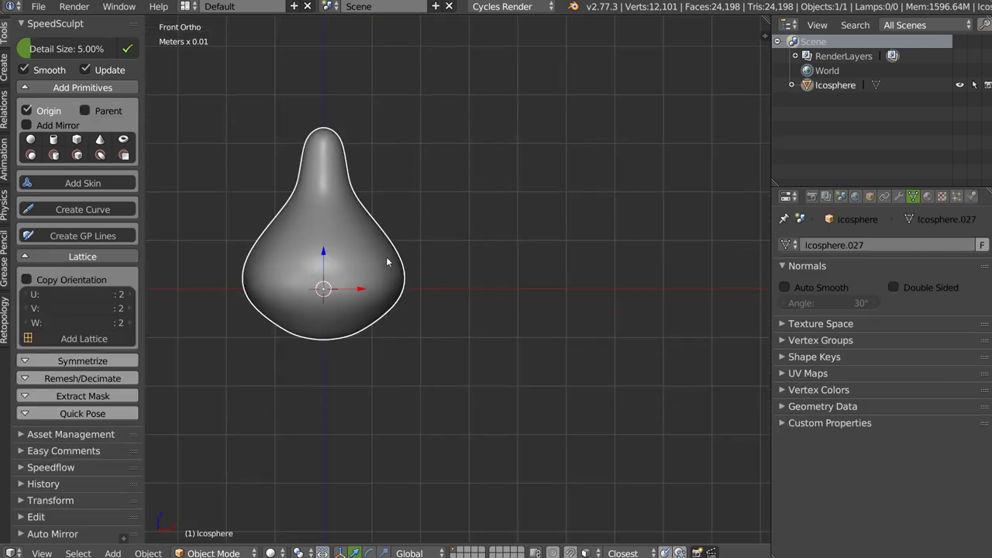
key(shift+d)
click(475, 212)
key(s)
click(519, 222)
- Select both vases, frame them, and add a lattice around them
shift+right_click(394, 237)
key(KP_Decimal)
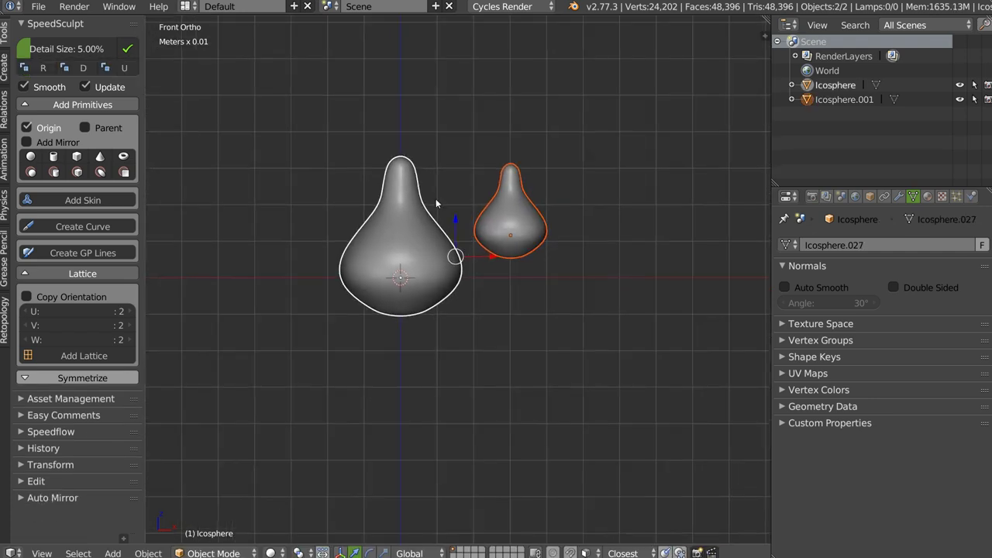
click(72, 354)
scroll(421, 220, up, 2)
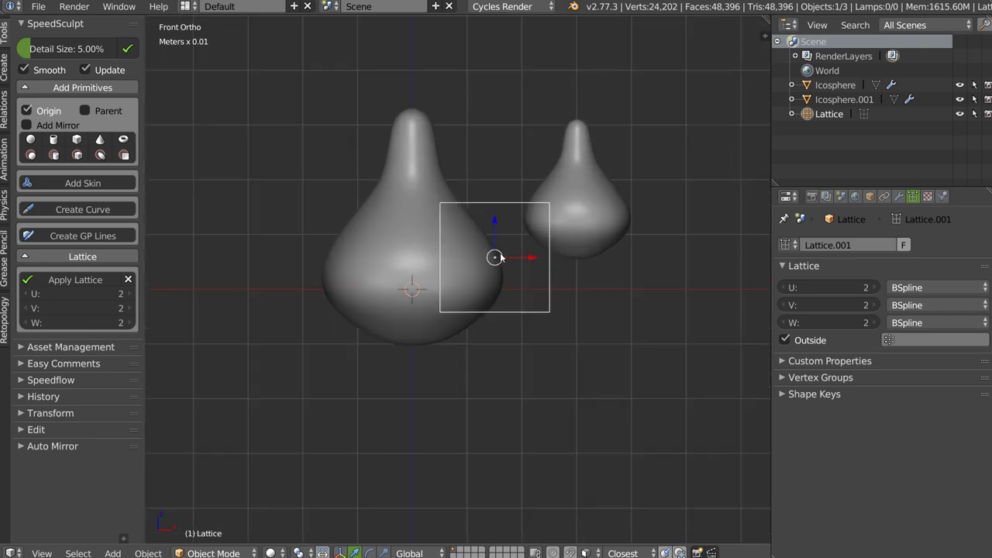
shift+middle_drag(499, 257, 459, 266)
- Widen the lattice along X and stretch it along Z in front view
key(s)
key(x)
click(563, 260)
mouse_move(419, 259)
middle_down()
mouse_move(410, 146)
mouse_move(436, 259)
middle_up()
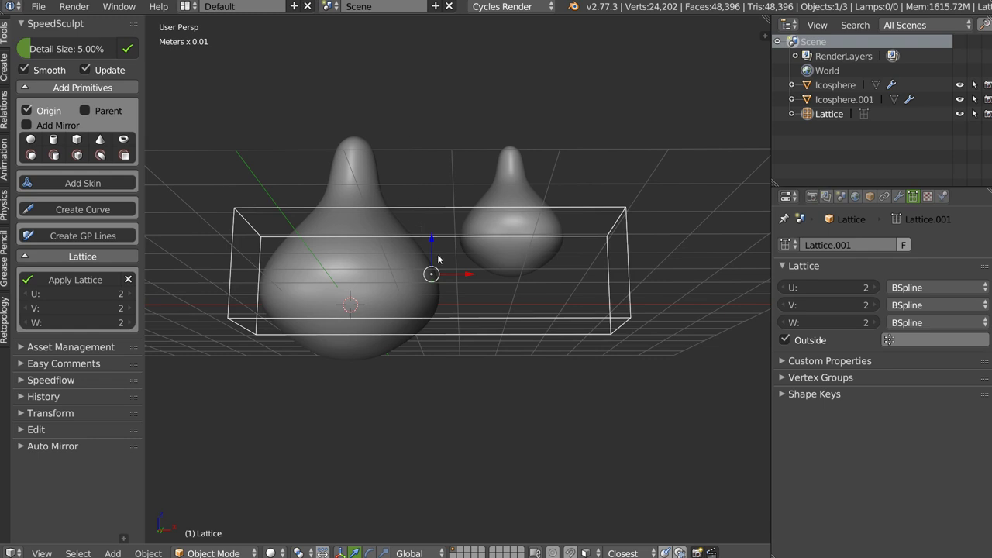
key(KP_1)
key(s)
key(z)
click(423, 94)
- Readjust the lattice height along Z and deepen it along Y
key(s)
key(z)
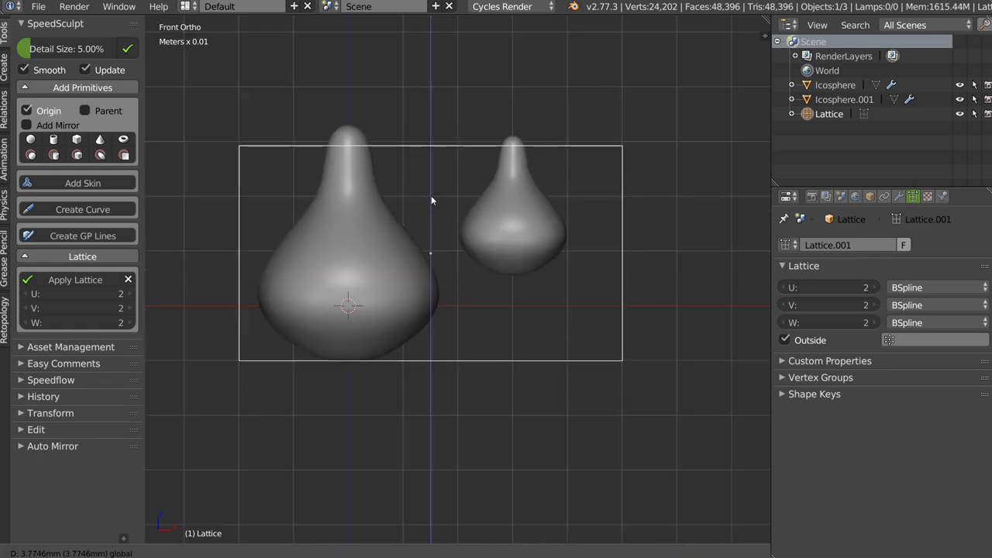
click(431, 104)
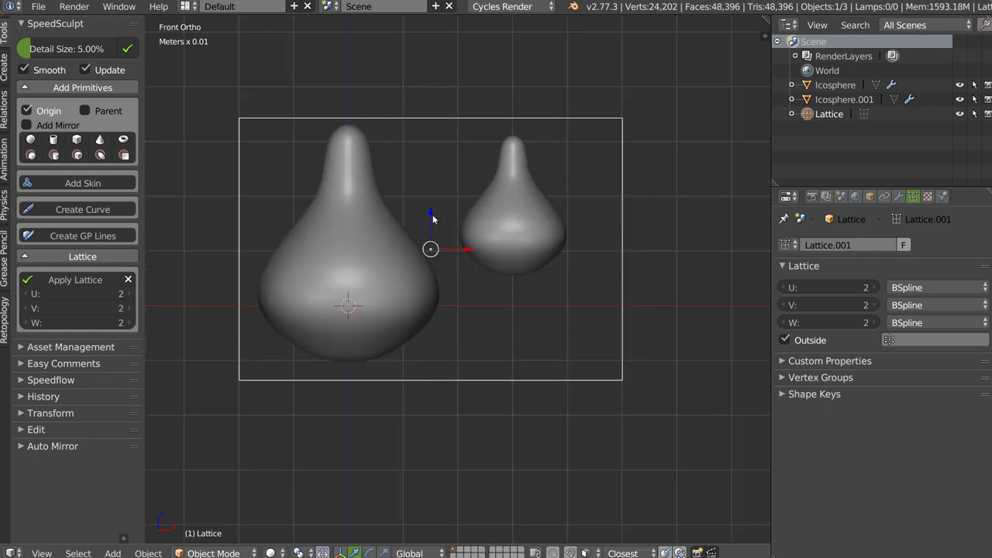
mouse_move(439, 190)
middle_down()
mouse_move(474, 198)
mouse_move(453, 200)
middle_up()
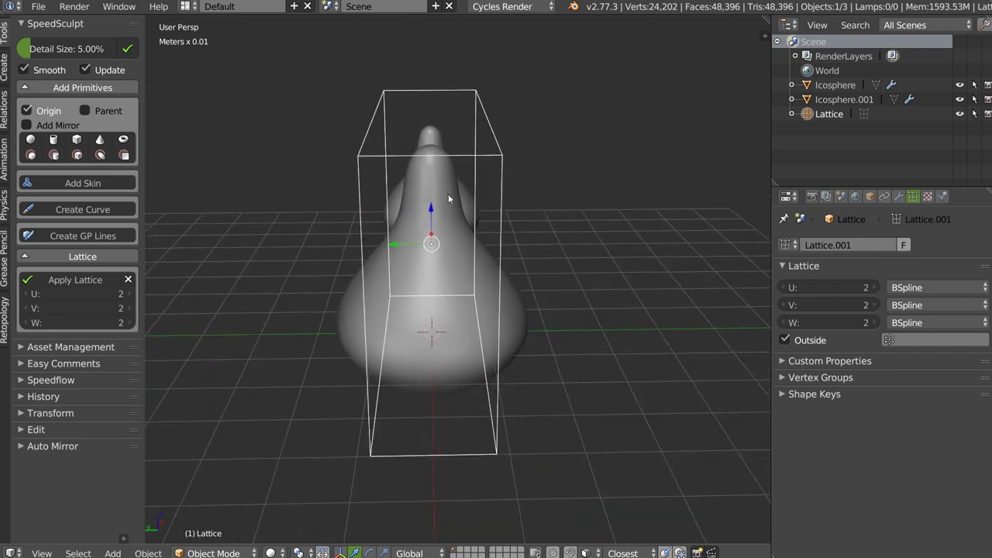
key(s)
key(y)
click(661, 219)
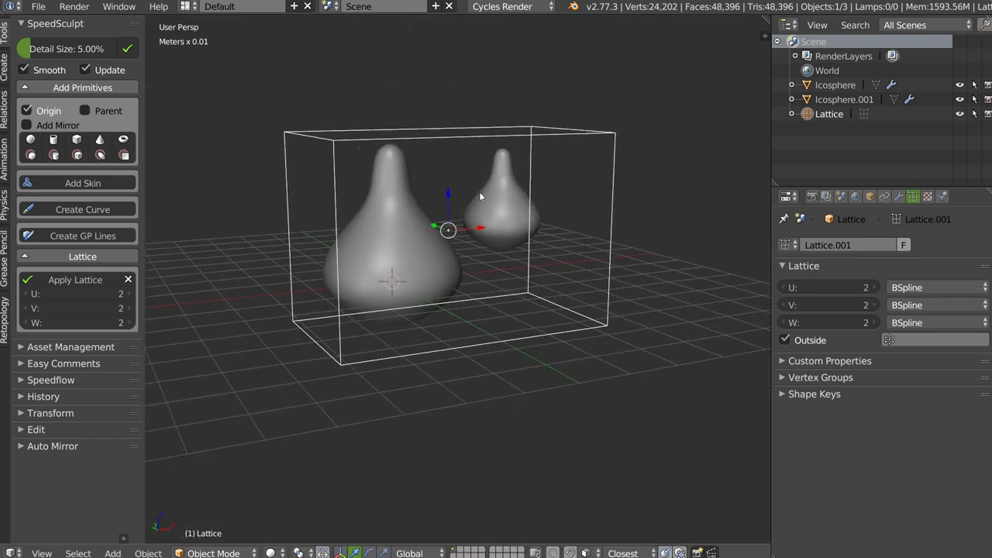
- Move the top-left lattice point and lower the two top-right points along Z
middle_drag(540, 207, 472, 167)
key(Tab)
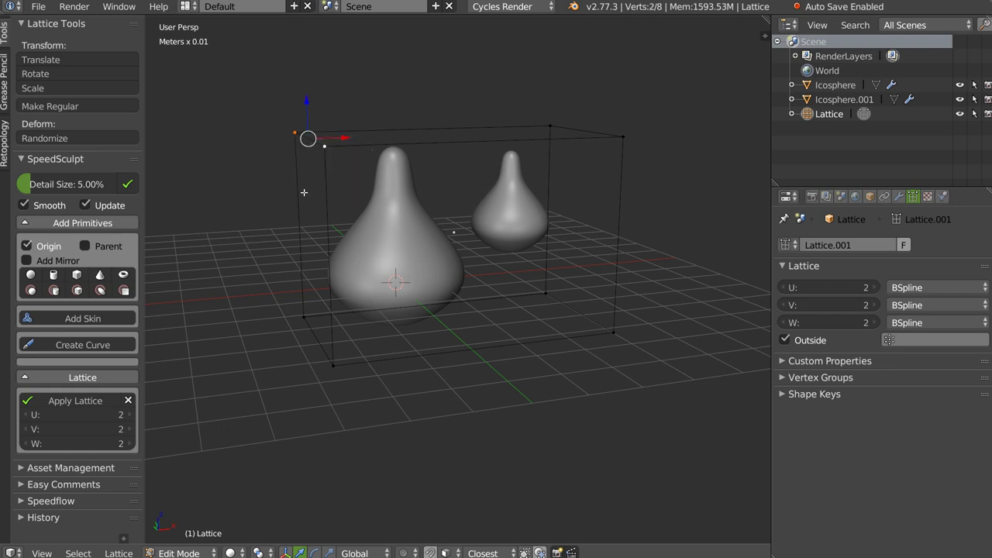
middle_drag(304, 192, 346, 163)
drag(356, 138, 355, 184)
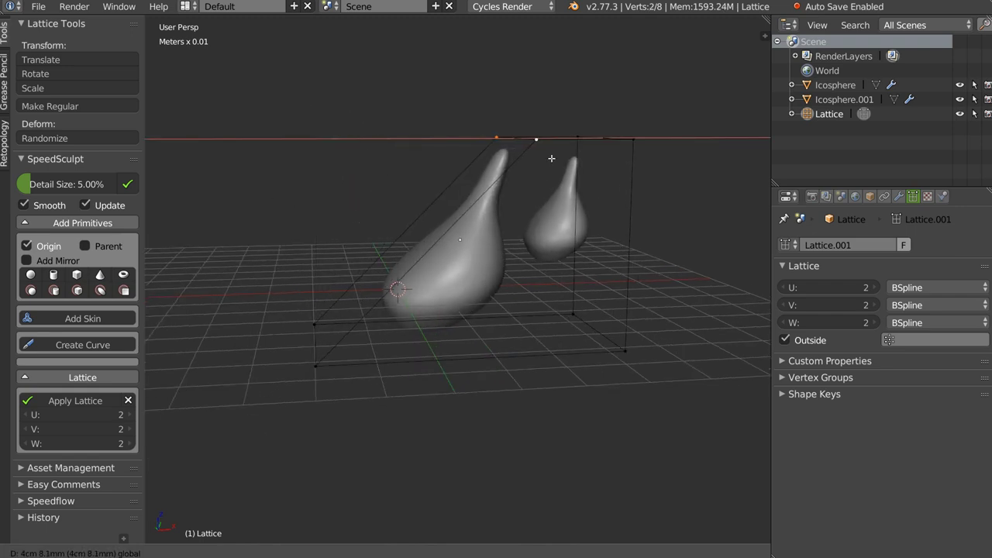
click(355, 183)
ctrl+drag(546, 105, 543, 182)
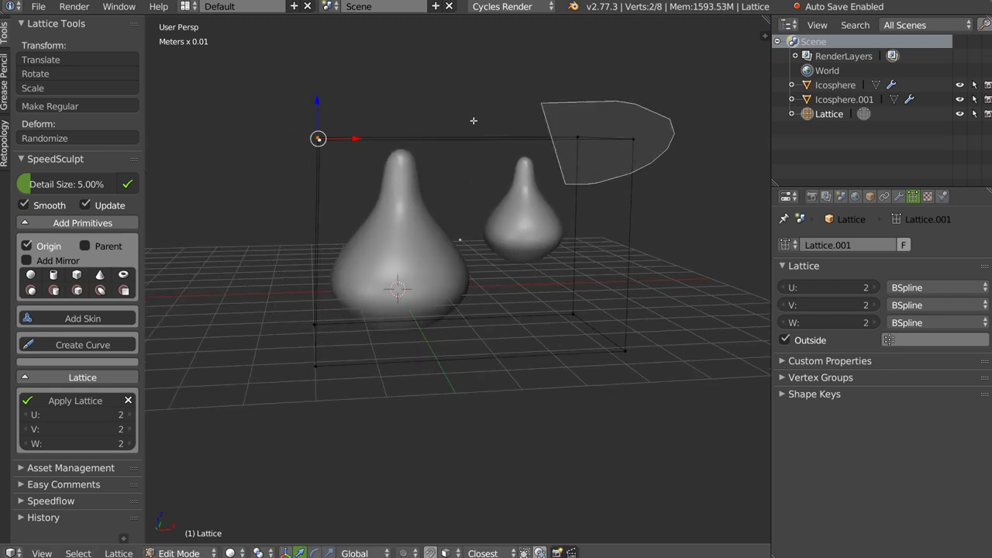
key(g)
key(z)
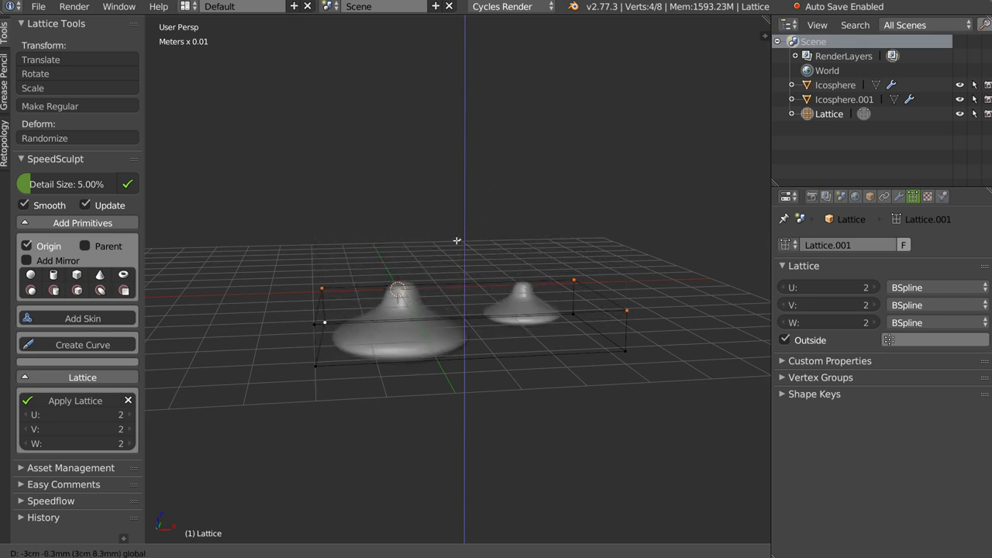
click(497, 215)
- Exit lattice editing, select the right pear, and toggle its lattice effect to check
middle_drag(497, 215, 456, 236)
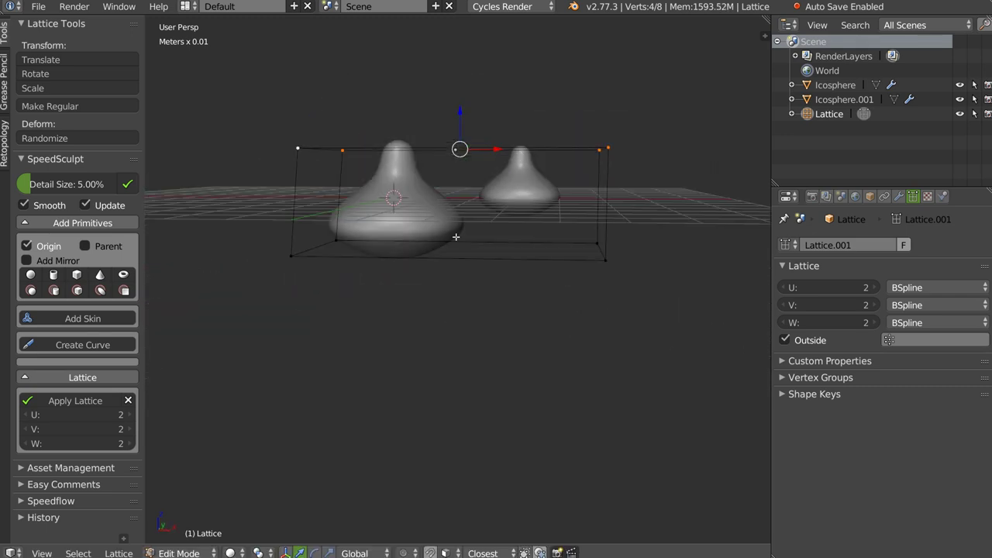
key(Tab)
right_click(532, 203)
click(114, 279)
click(114, 279)
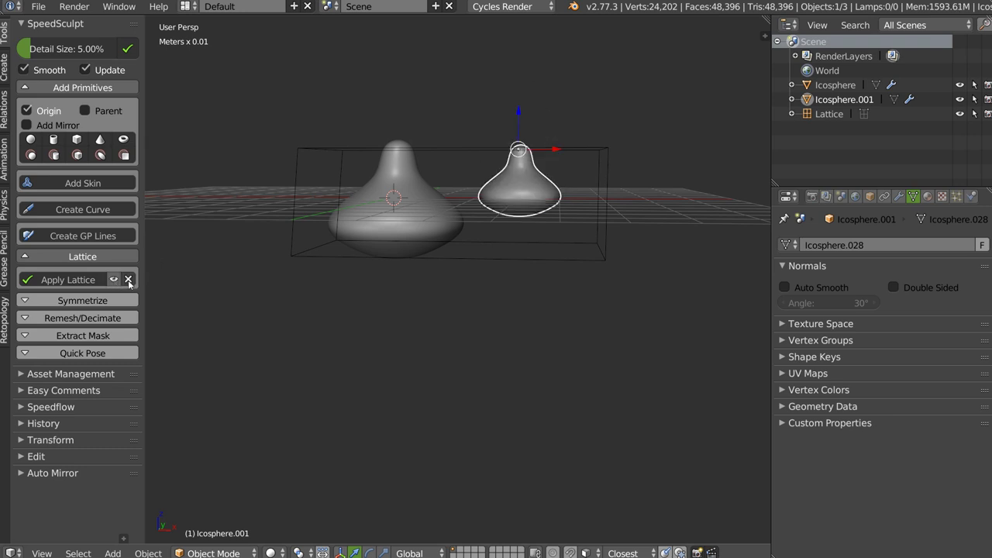
- Remove the right pear's lattice and reconnect it to the shared lattice
click(128, 280)
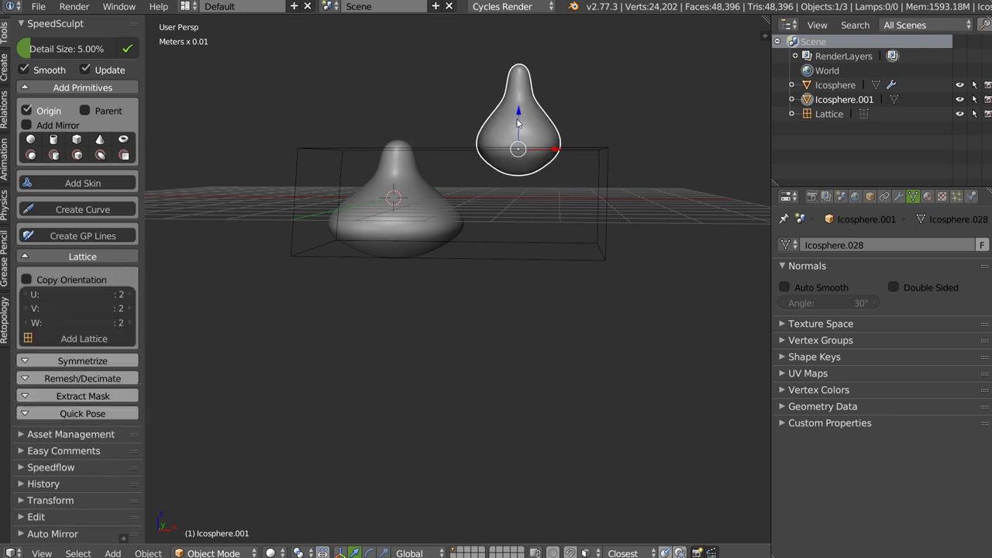
click(84, 339)
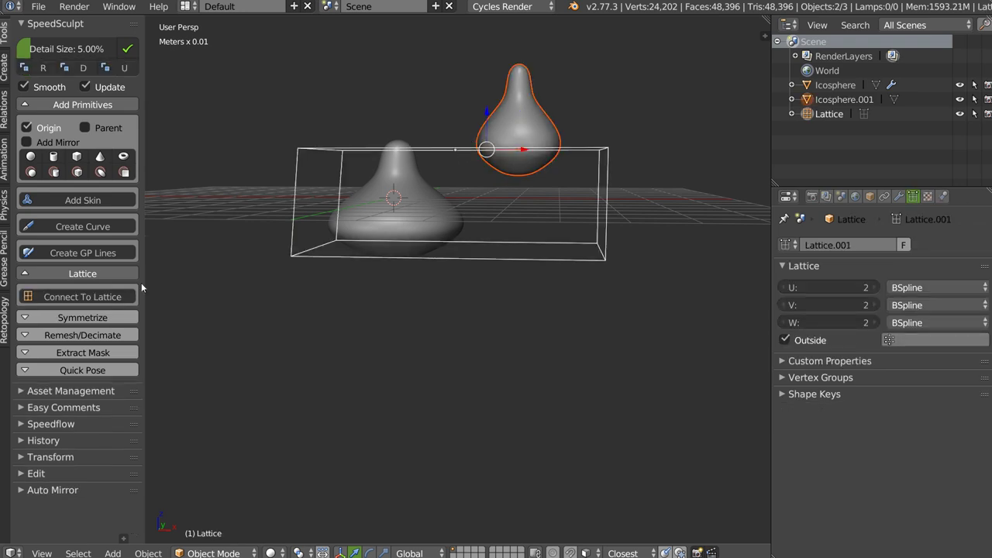
click(111, 298)
middle_drag(473, 169, 488, 178)
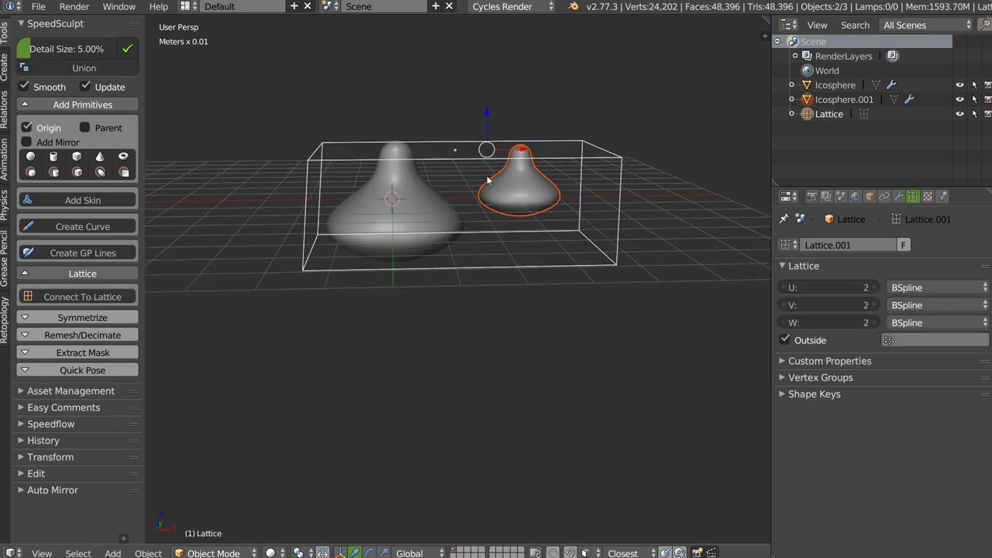
- Select the left pear and toggle its lattice effect to compare
right_click(367, 201)
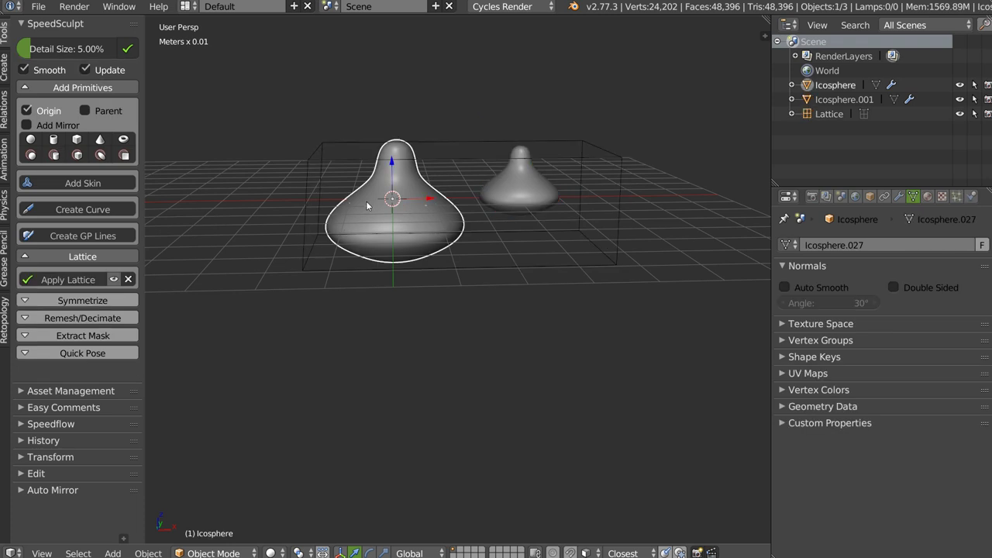
click(114, 280)
click(118, 280)
click(118, 281)
click(118, 282)
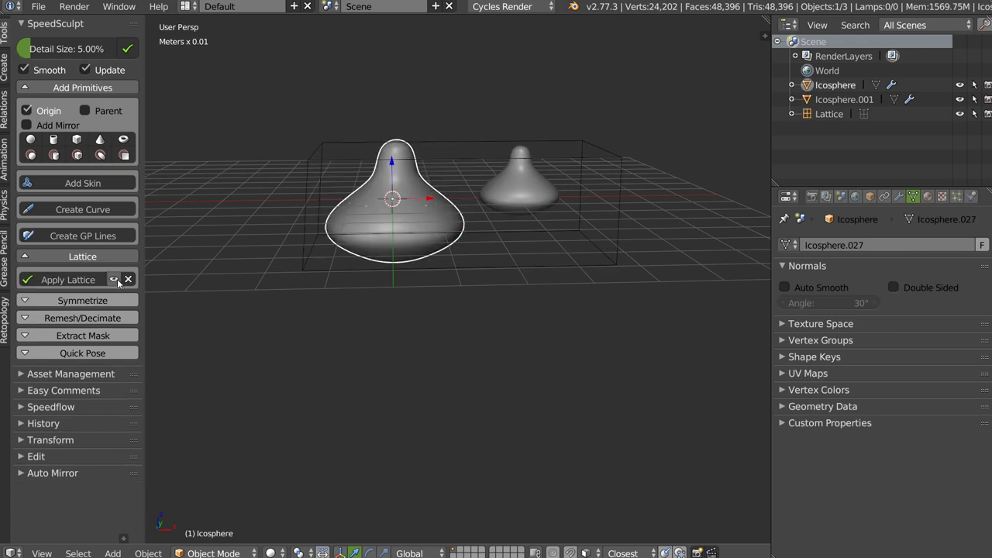
- Select the lattice, raise its W divisions to 4, and enter point editing
right_click(304, 176)
click(130, 324)
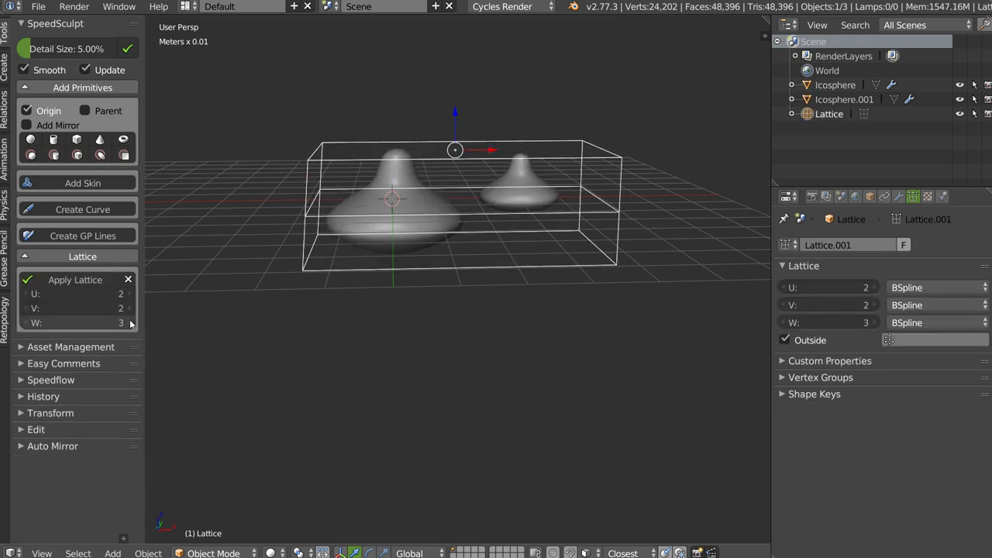
click(130, 324)
middle_drag(426, 202, 407, 201)
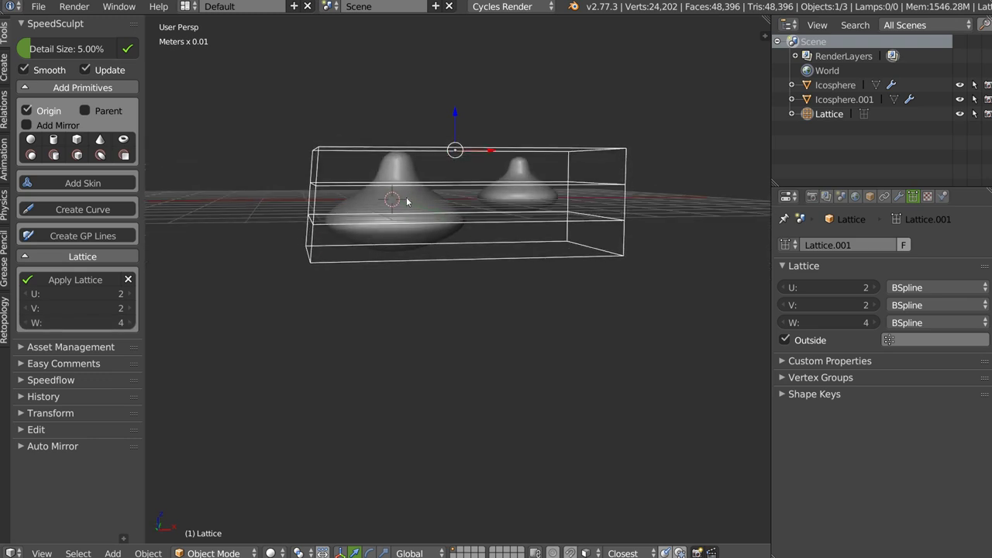
key(Tab)
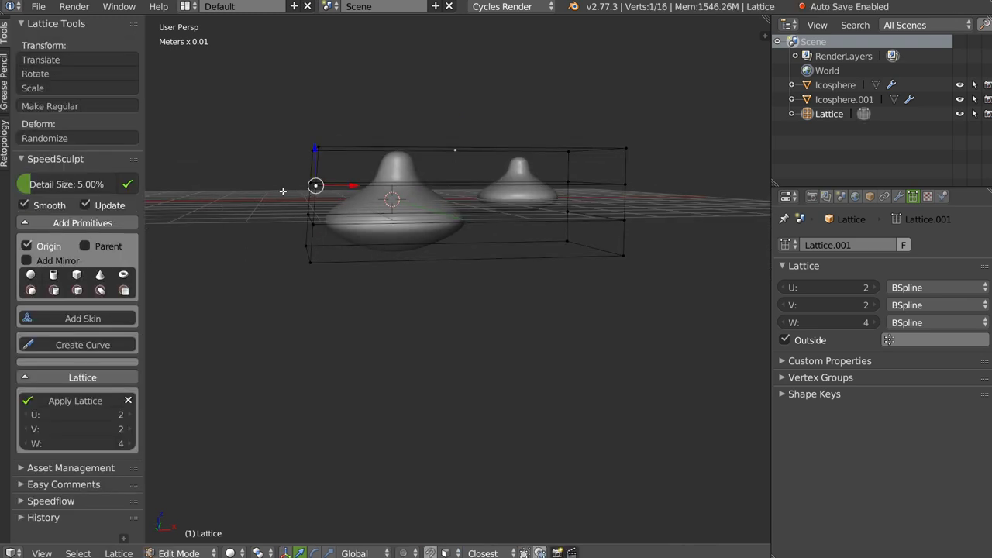
- Raise and pinch the top two lattice rows to stretch both pears into teardrops
drag(283, 192, 673, 79)
drag(448, 127, 448, 74)
key(s)
click(531, 136)
mouse_move(531, 136)
middle_down()
mouse_move(375, 186)
mouse_move(365, 155)
middle_up()
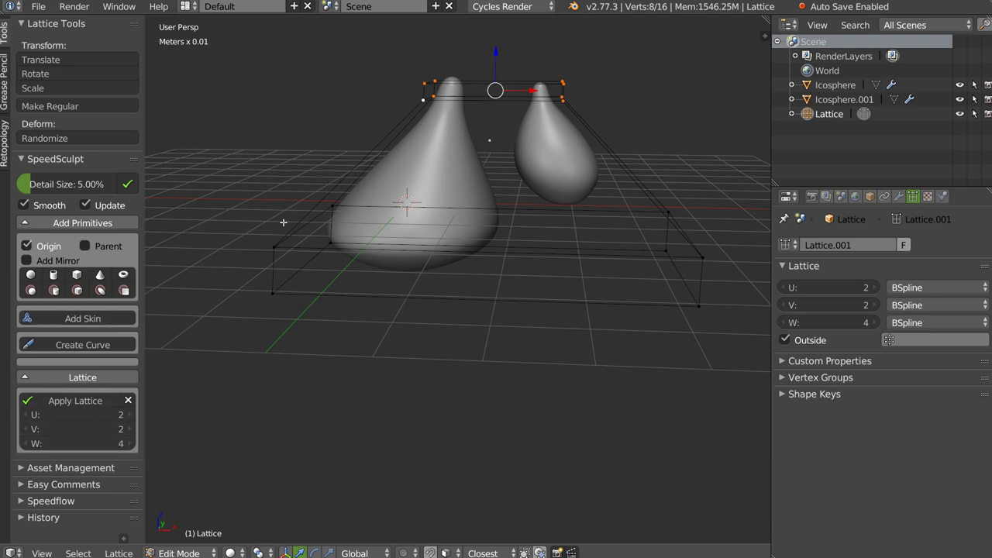
- Apply the lattice to both pears, then select both teardrops
click(128, 401)
middle_drag(427, 153, 471, 166)
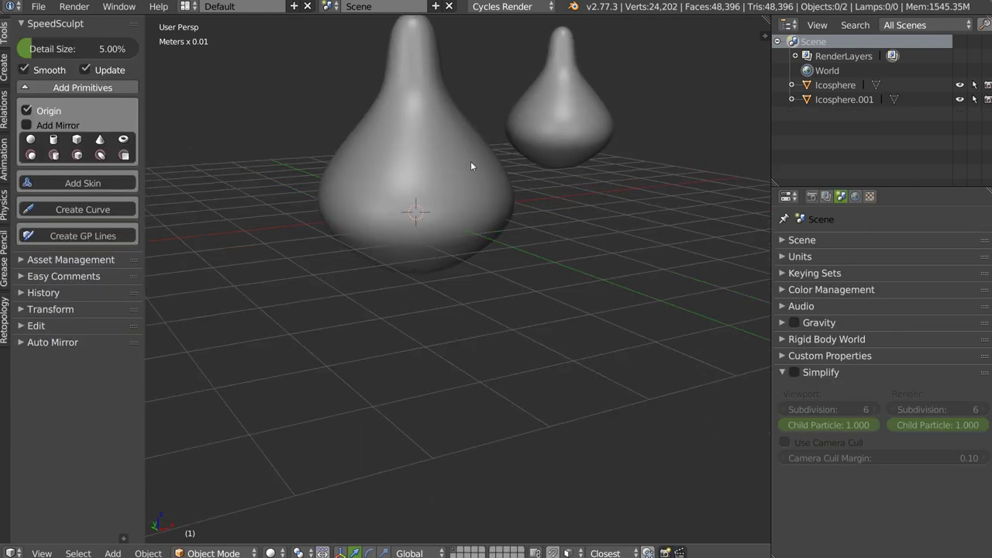
scroll(411, 230, down, 2)
scroll(447, 203, up, 2)
middle_drag(446, 203, 391, 222)
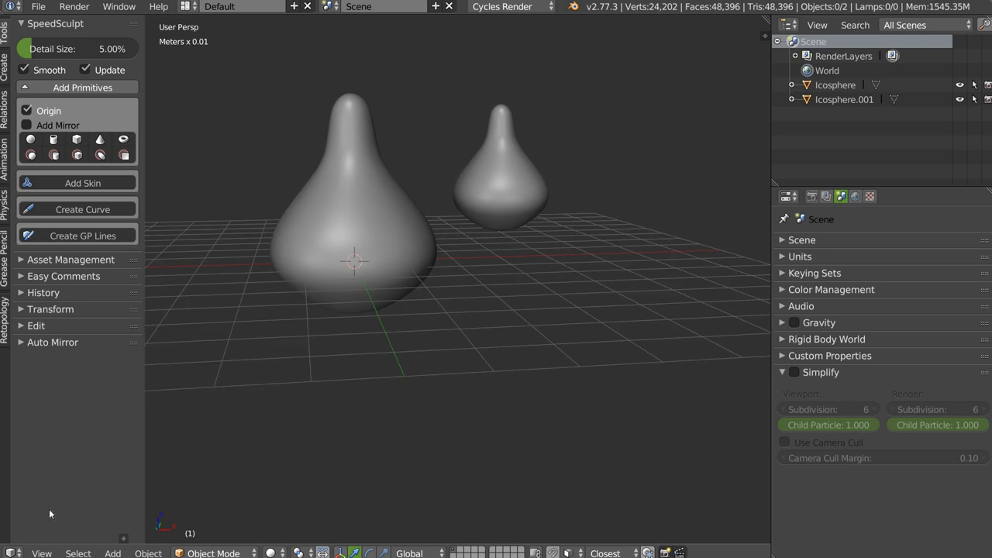
right_click(412, 249)
shift+right_click(488, 225)
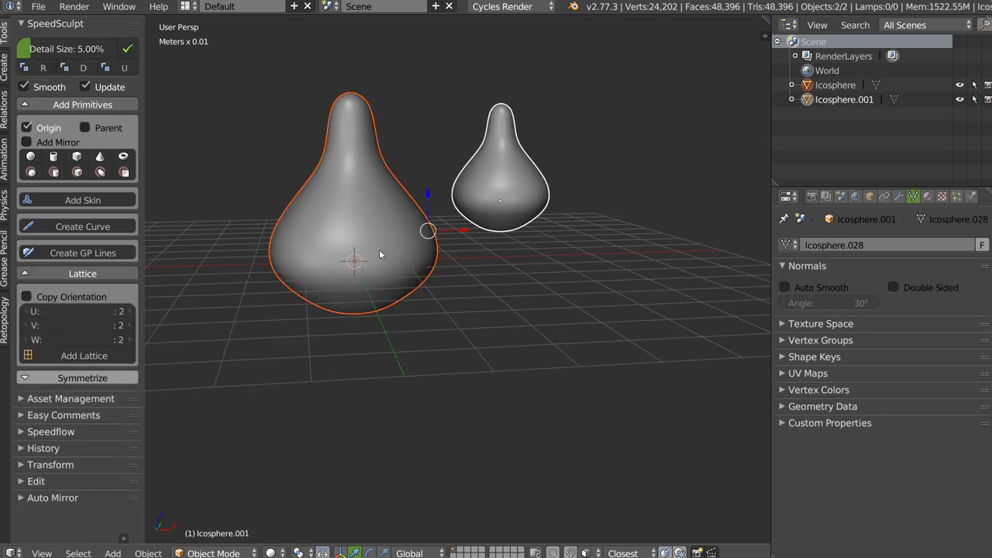
- Delete both teardrops, add a new sphere, and duplicate it to the left
key(Delete)
click(31, 140)
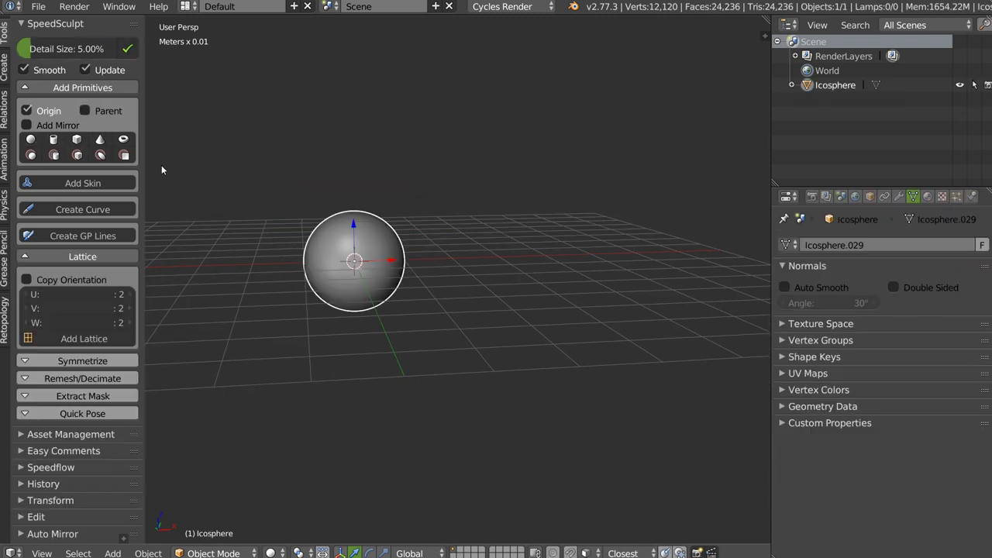
middle_drag(356, 249, 463, 247)
key(shift+d)
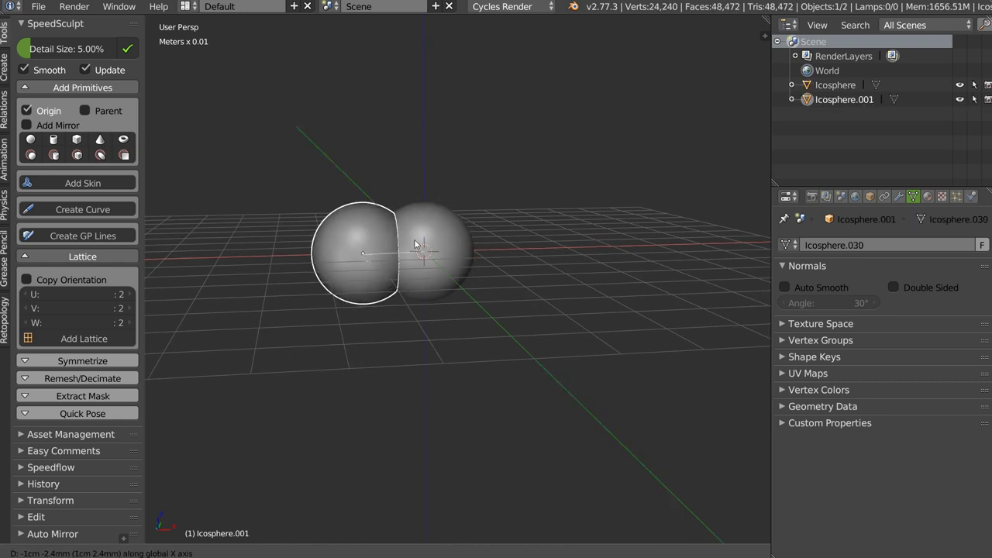
click(322, 247)
- Stretch the copy vertically along Z, tilt it twice, and wrap it in a lattice
key(s)
key(z)
click(263, 43)
key(r)
click(440, 187)
key(r)
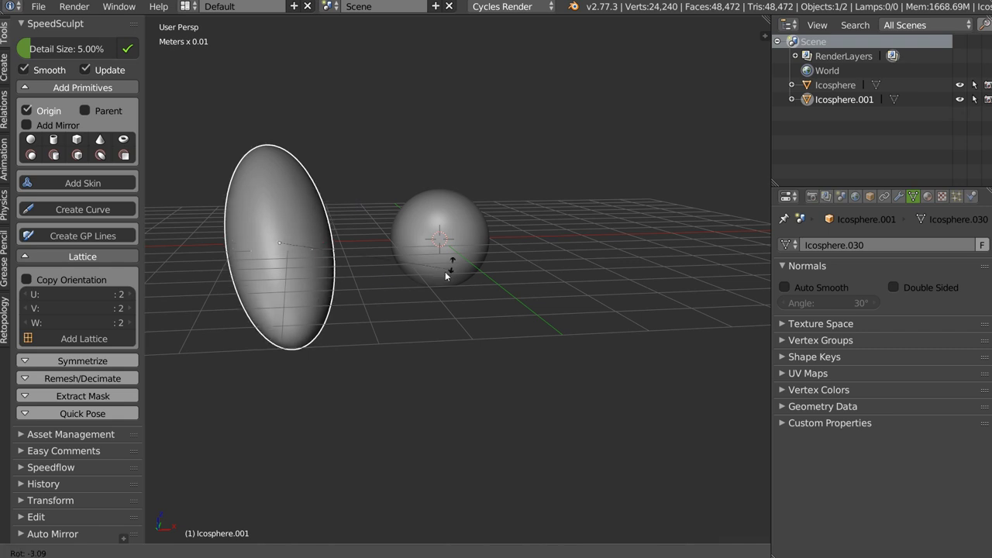
click(457, 255)
mouse_move(506, 185)
middle_down()
mouse_move(344, 223)
mouse_move(374, 230)
mouse_move(369, 213)
middle_up()
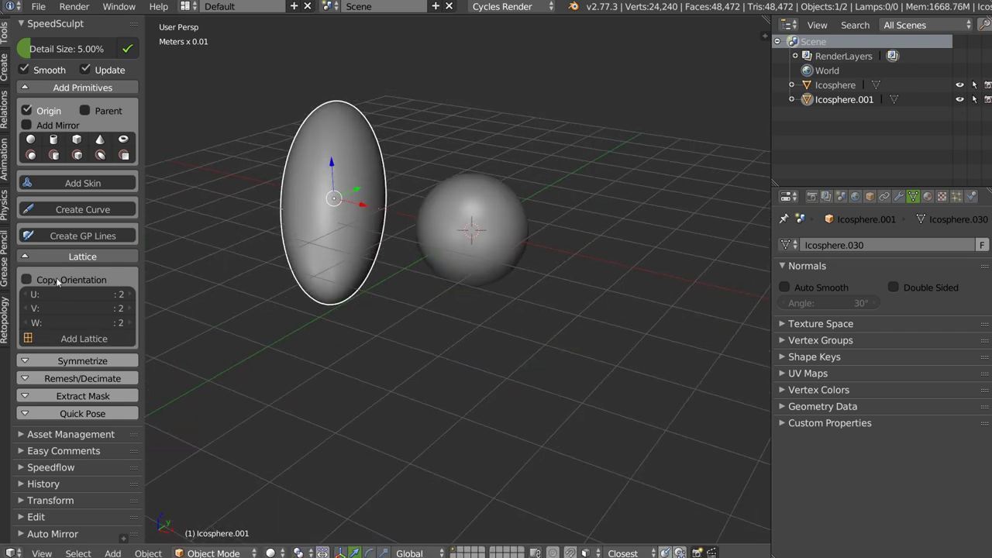
click(84, 339)
mouse_move(294, 208)
middle_down()
mouse_move(461, 195)
mouse_move(398, 208)
mouse_move(377, 232)
middle_up()
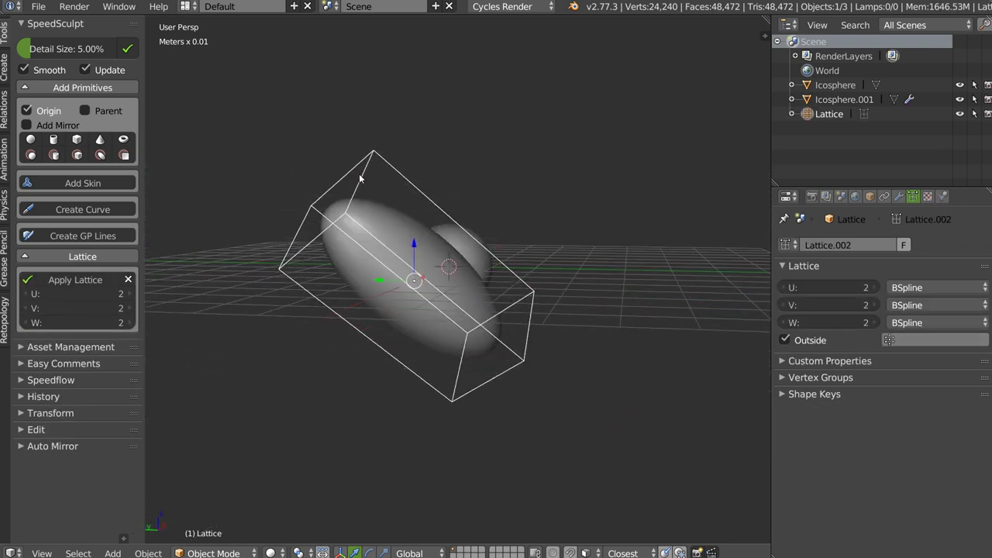
- Pull one end's lattice points outward along the cage's local Z axis
key(Tab)
ctrl+drag(328, 101, 372, 150)
middle_drag(377, 243, 361, 234)
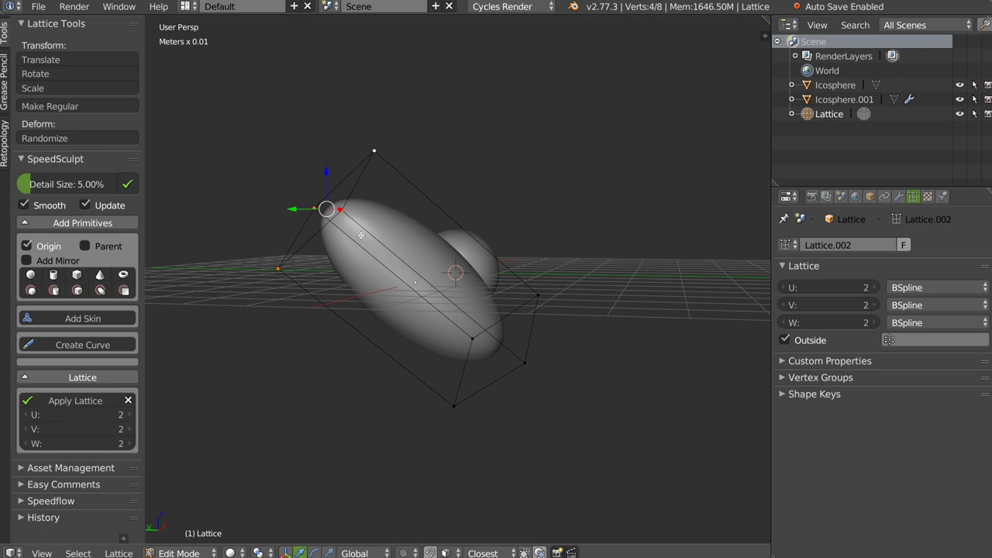
key(alt+space)
click(454, 239)
middle_drag(454, 239, 362, 247)
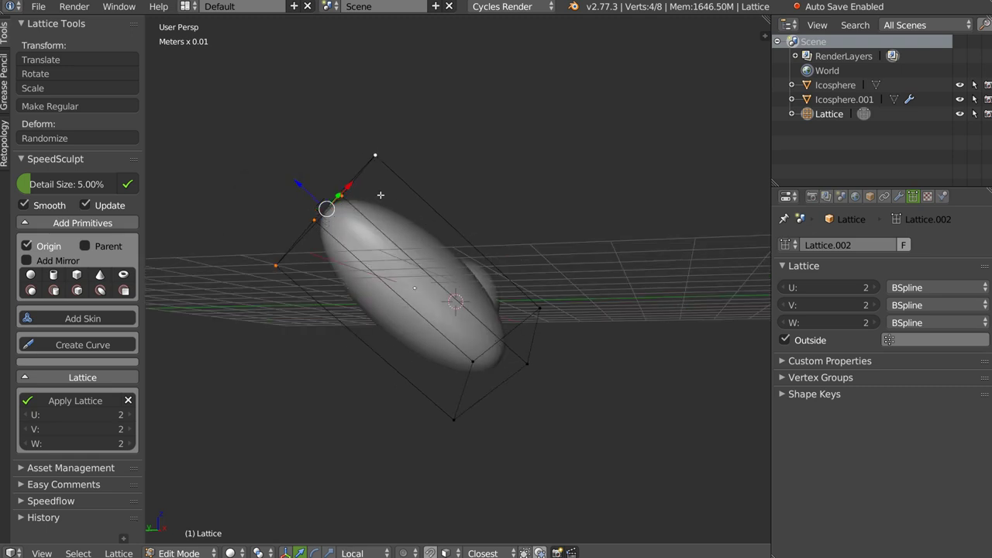
key(g)
key(z)
key(z)
click(300, 199)
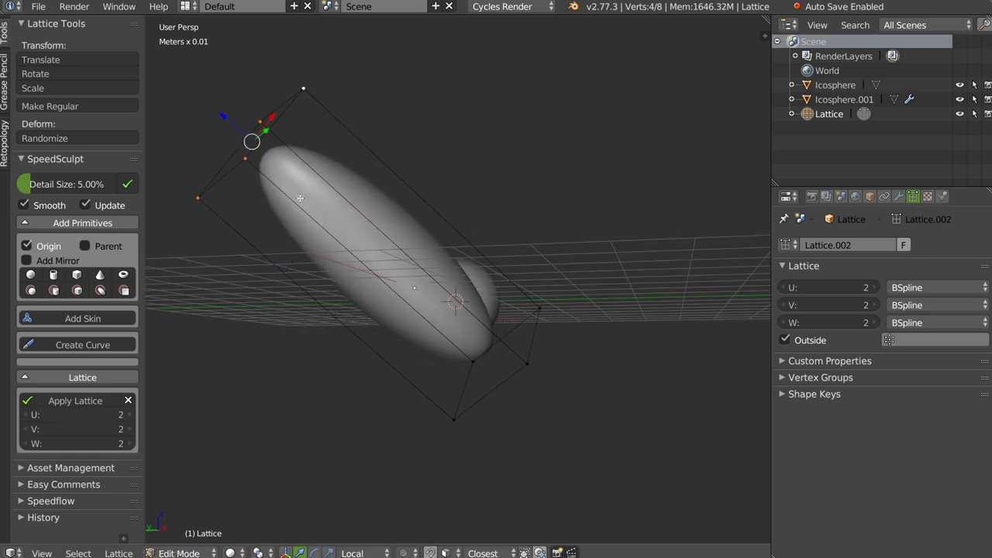
key(Tab)
- Toggle the ellipsoid's lattice deformation off and on to compare, then reselect the lattice cage
right_click(325, 254)
click(114, 279)
click(114, 279)
click(114, 279)
click(114, 279)
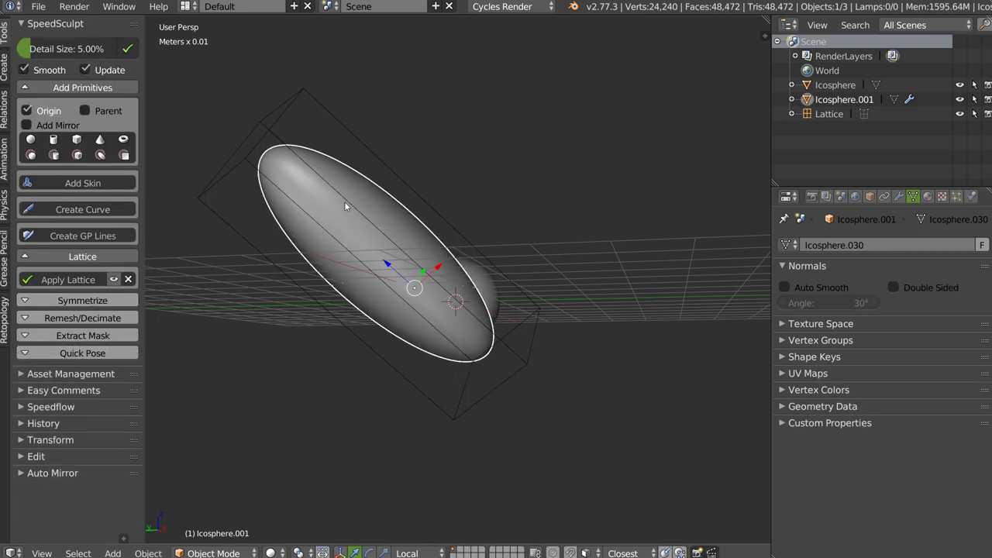
middle_drag(344, 202, 354, 232)
right_click(461, 215)
- Scale the plain sphere along Z into a tall ellipsoid
right_click(438, 249)
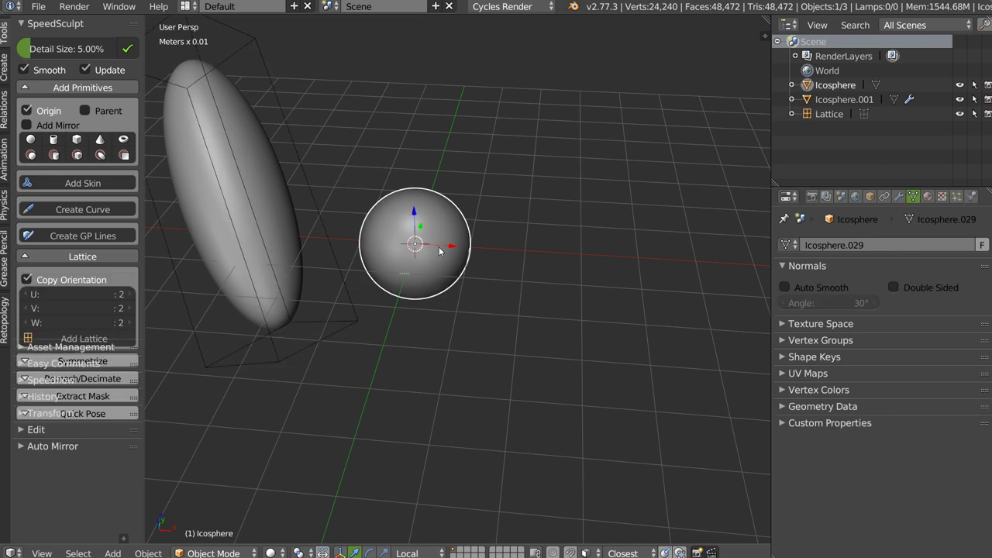
middle_drag(438, 249, 447, 227)
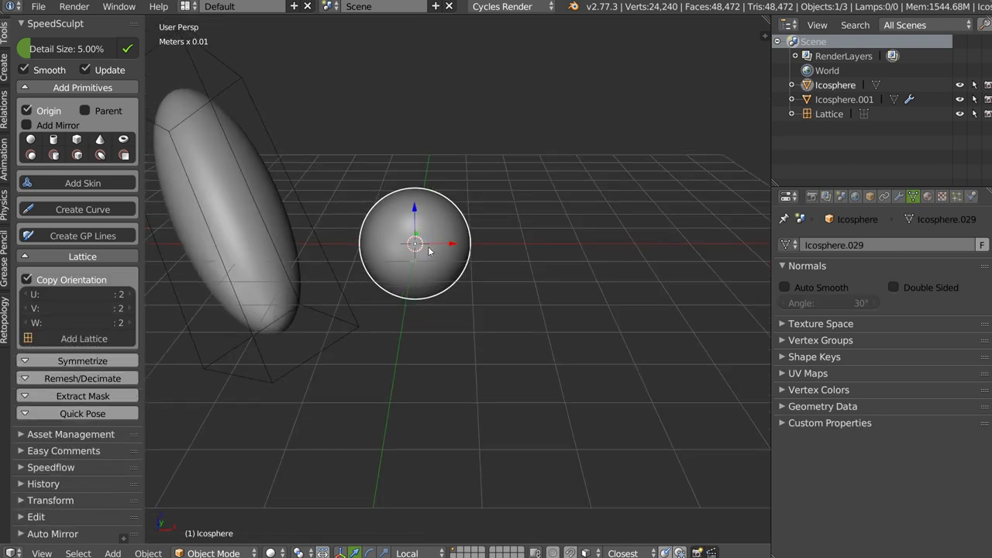
key(s)
key(z)
click(387, 84)
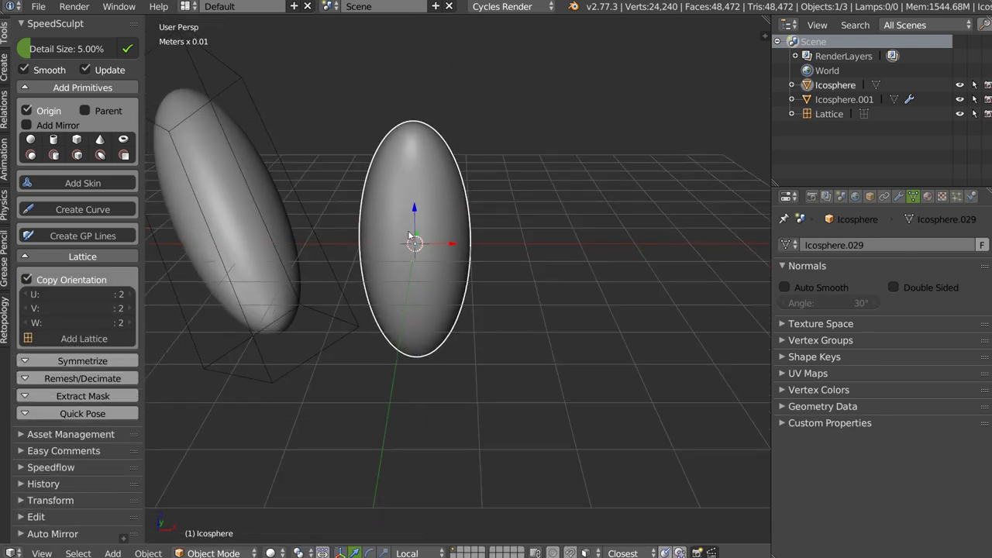
- Duplicate the ellipsoid twice and arrange the copies side by side
key(shift+d)
click(477, 232)
mouse_move(474, 238)
middle_down()
mouse_move(516, 254)
mouse_move(460, 243)
middle_up()
key(shift+d)
click(474, 243)
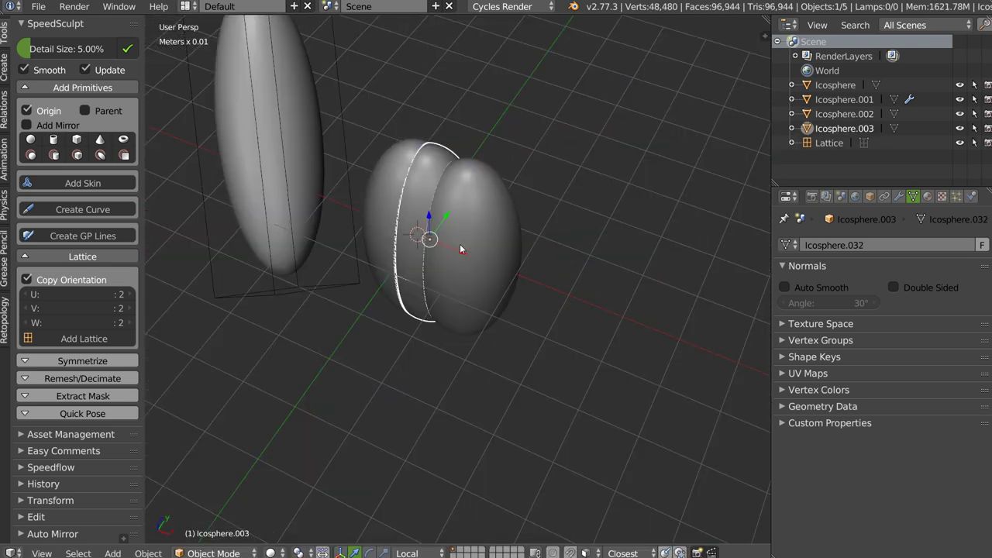
mouse_move(497, 216)
middle_down()
mouse_move(527, 254)
mouse_move(507, 229)
mouse_move(516, 224)
mouse_move(467, 190)
middle_up()
key(g)
click(563, 237)
key(g)
click(519, 223)
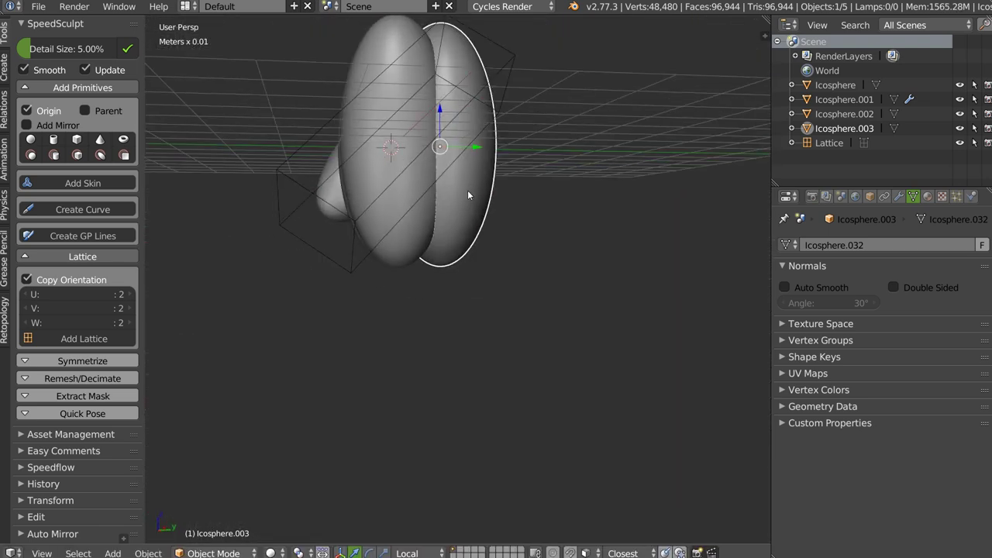
- Add another ellipsoid copy below the cluster and tilt it
key(shift+d)
click(424, 316)
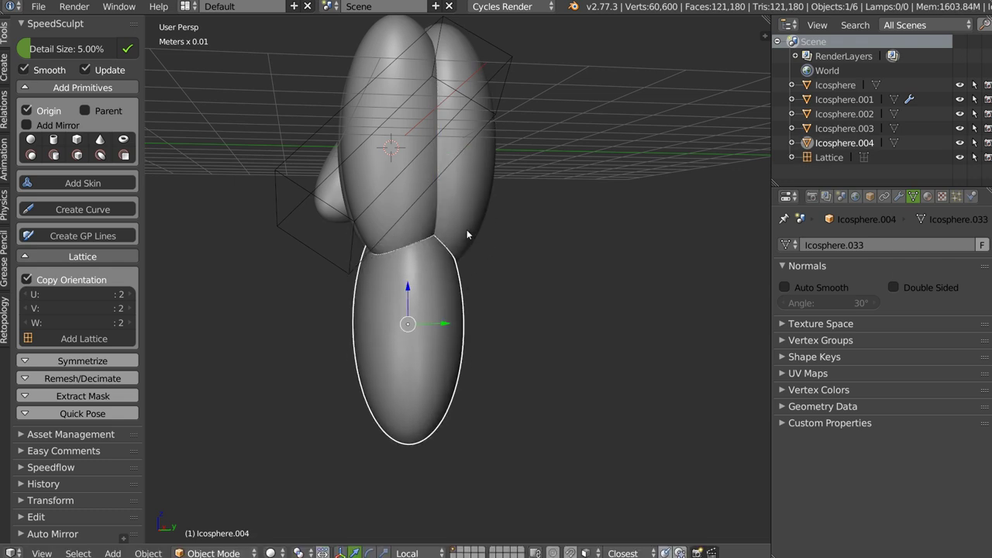
middle_drag(466, 229, 465, 232)
key(r)
click(513, 267)
key(r)
click(435, 339)
- Select the upper ellipsoids together and rotate the group
mouse_move(435, 340)
middle_down()
mouse_move(439, 259)
mouse_move(477, 175)
mouse_move(484, 240)
middle_up()
ctrl+drag(540, 192, 392, 136)
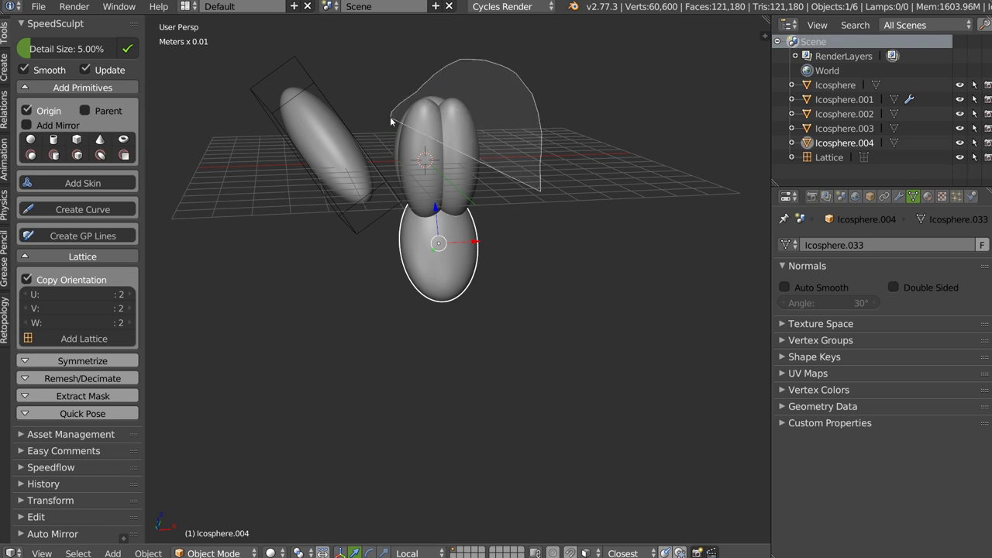
middle_drag(509, 125, 482, 206)
key(r)
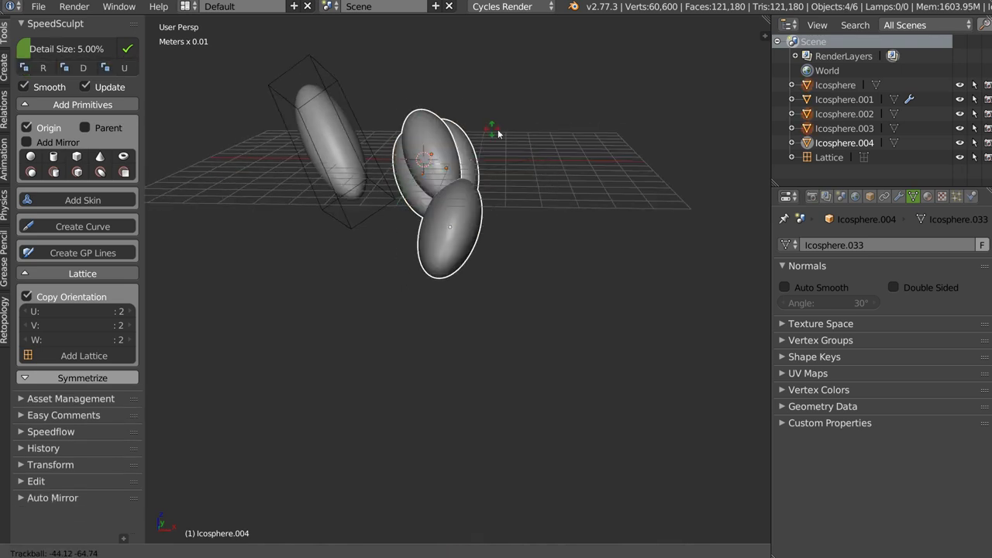
click(468, 196)
key(r)
click(522, 132)
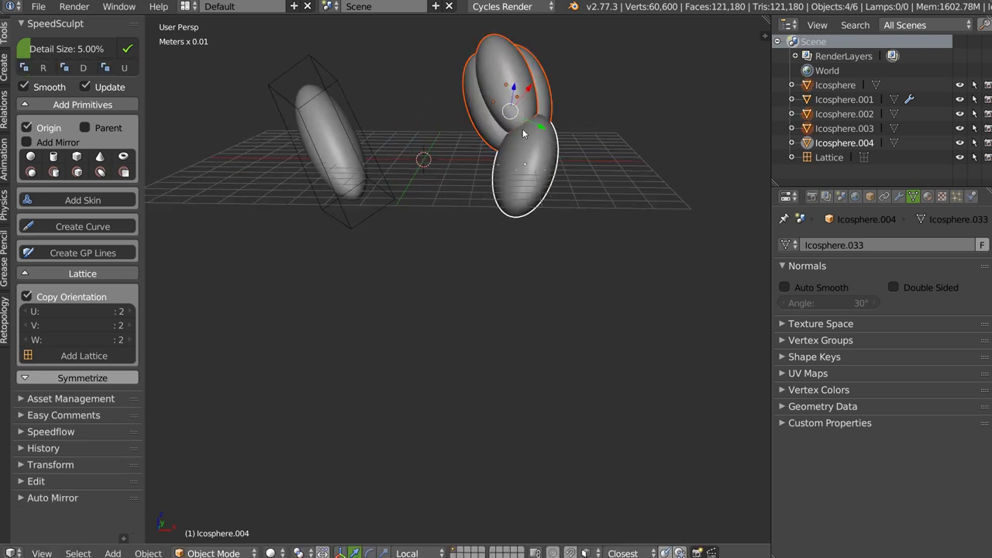
middle_drag(541, 131, 460, 200)
right_click(437, 183)
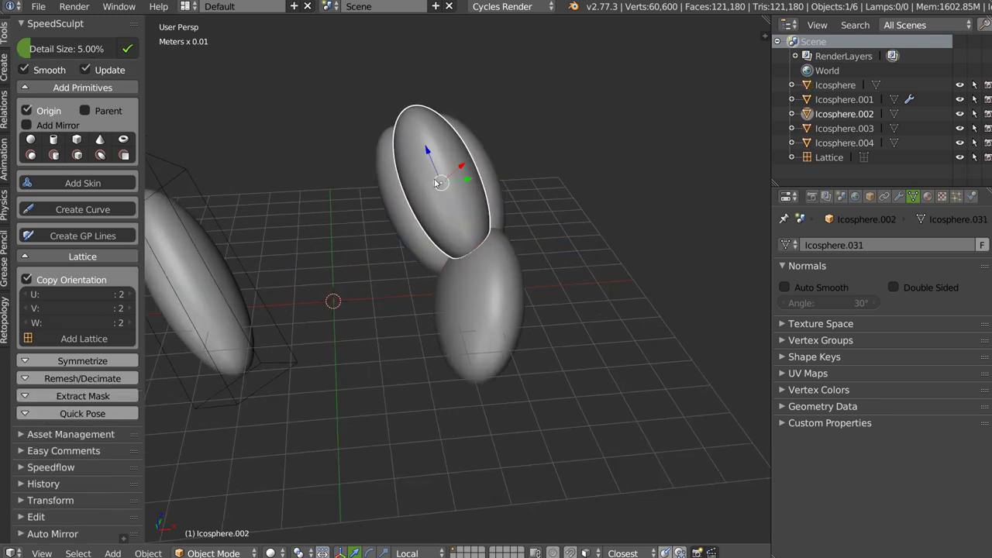
middle_drag(446, 194, 462, 179)
key(shift+g)
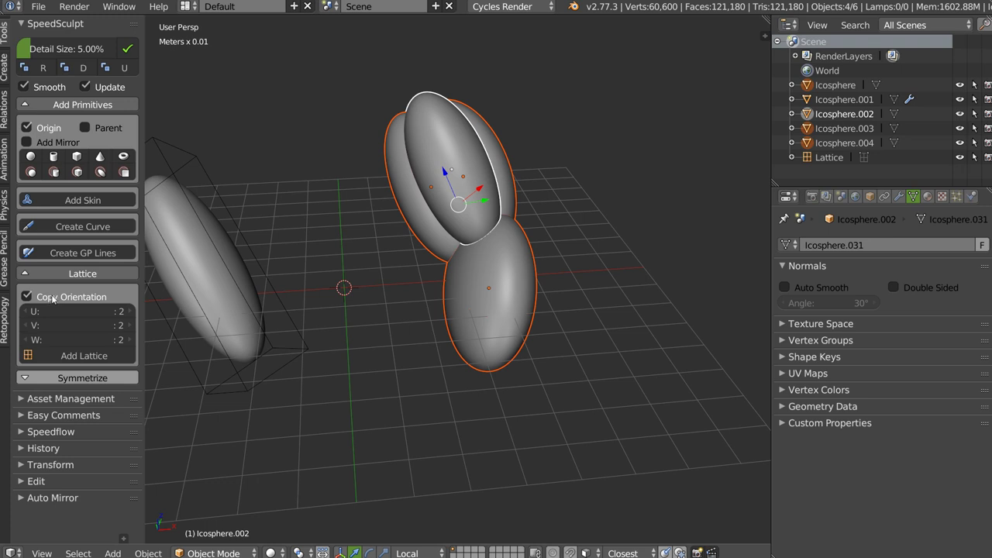
mouse_move(168, 248)
middle_down()
mouse_move(505, 211)
mouse_move(381, 202)
mouse_move(501, 146)
middle_up()
shift+right_click(525, 216)
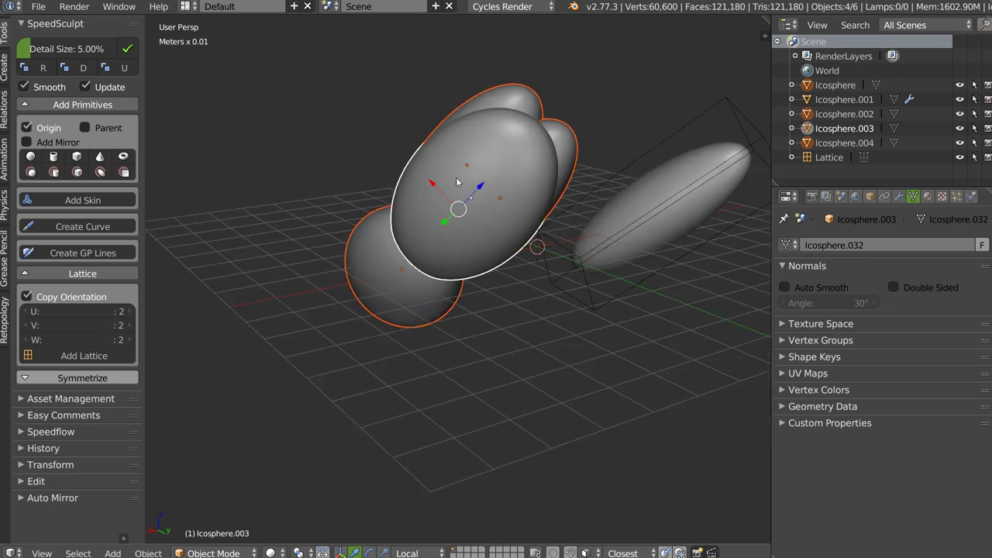
middle_drag(379, 221, 434, 233)
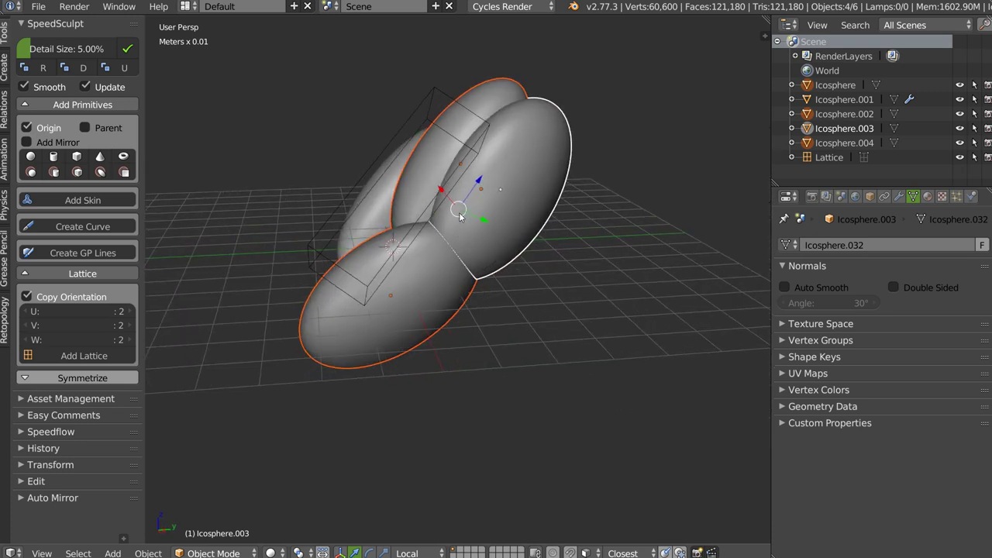
- Wrap the ellipsoid group in a new lattice and scale the cage along local Z and Y
click(86, 357)
middle_drag(487, 161, 456, 177)
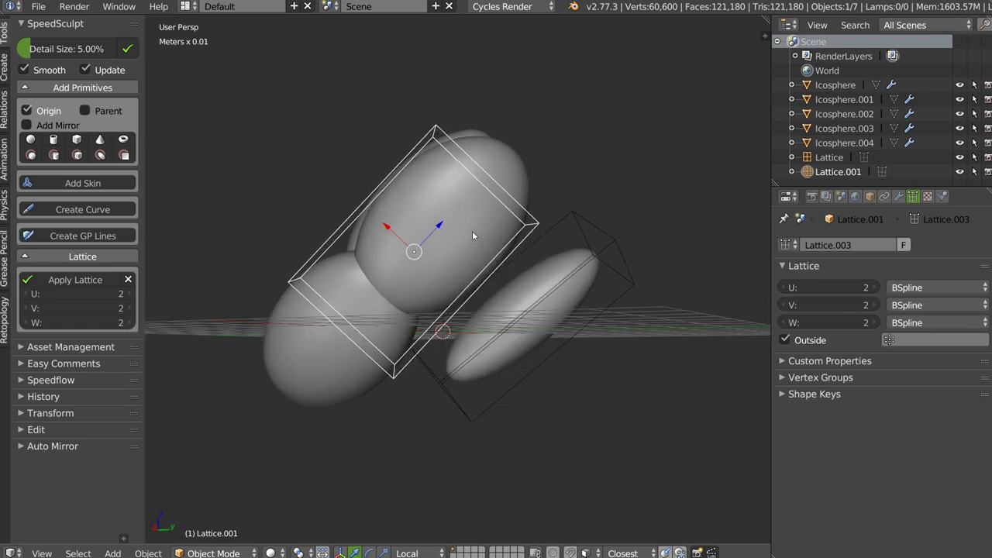
key(s)
key(z)
key(z)
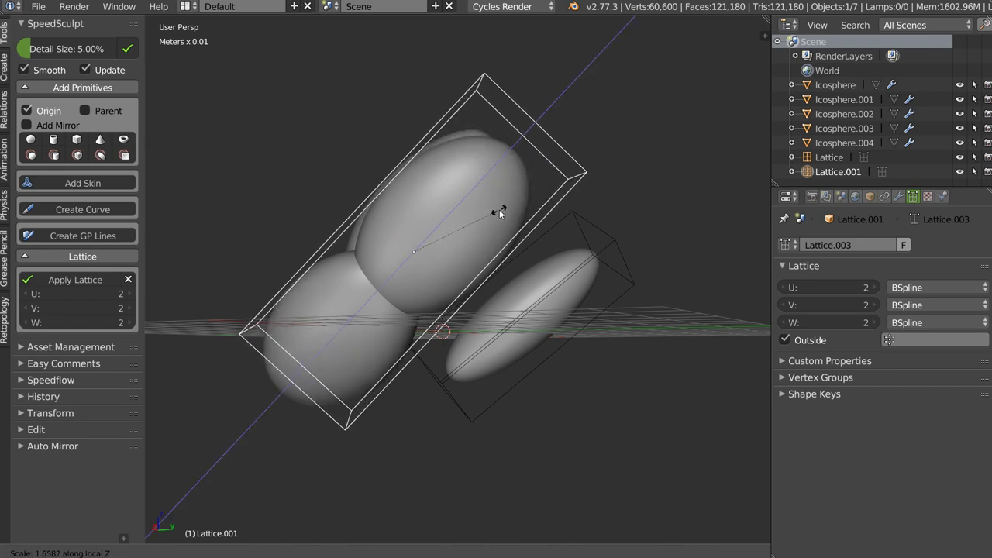
click(498, 211)
mouse_move(392, 234)
middle_down()
mouse_move(514, 267)
mouse_move(533, 261)
mouse_move(493, 289)
mouse_move(488, 215)
mouse_move(466, 252)
middle_up()
key(s)
key(y)
key(y)
click(476, 283)
- Shrink the lattice's lower points to taper the cage's bottom end
mouse_move(475, 200)
middle_down()
mouse_move(506, 231)
mouse_move(527, 224)
middle_up()
key(Tab)
click(389, 255)
mouse_move(485, 313)
middle_down()
mouse_move(475, 329)
mouse_move(525, 298)
middle_up()
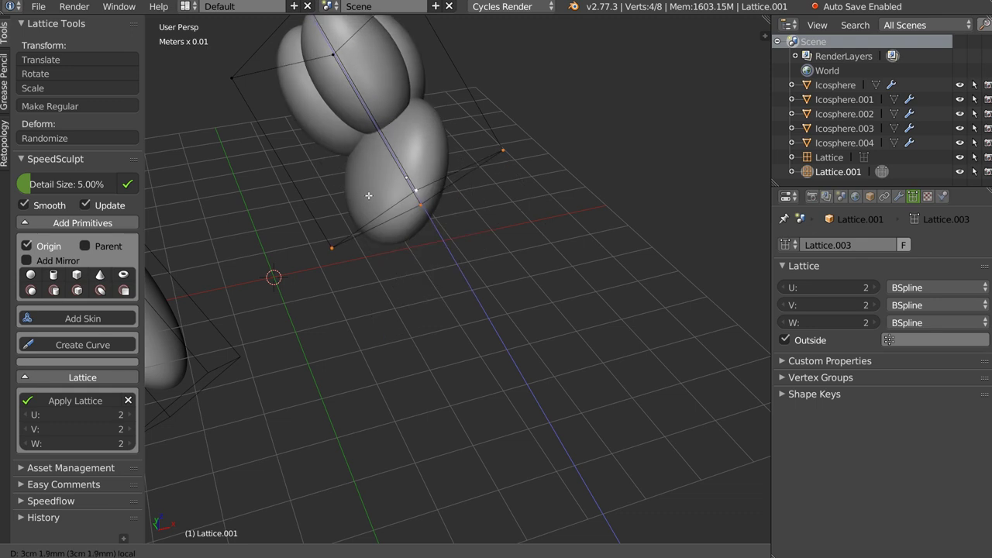
key(s)
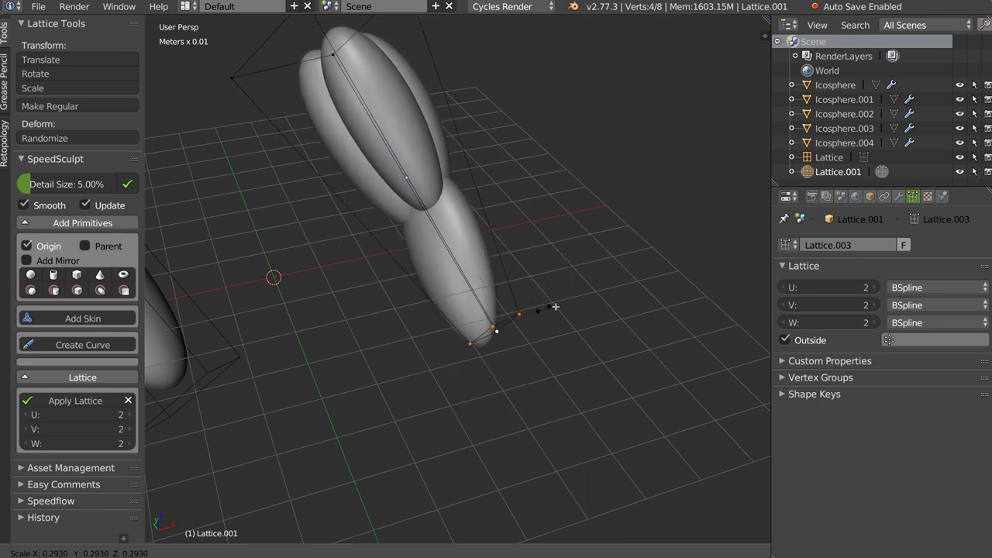
click(595, 294)
middle_drag(595, 294, 467, 276)
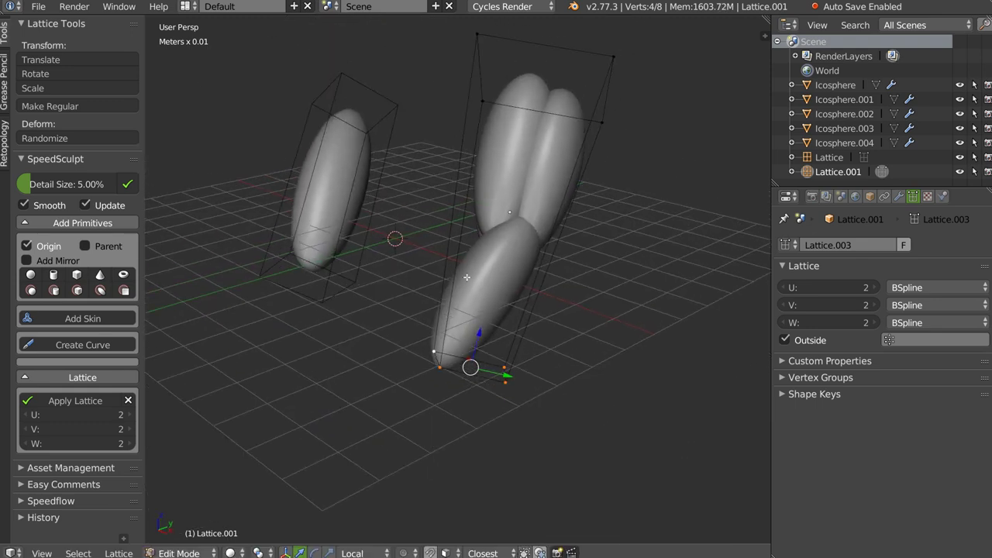
middle_drag(495, 178, 470, 231)
key(Tab)
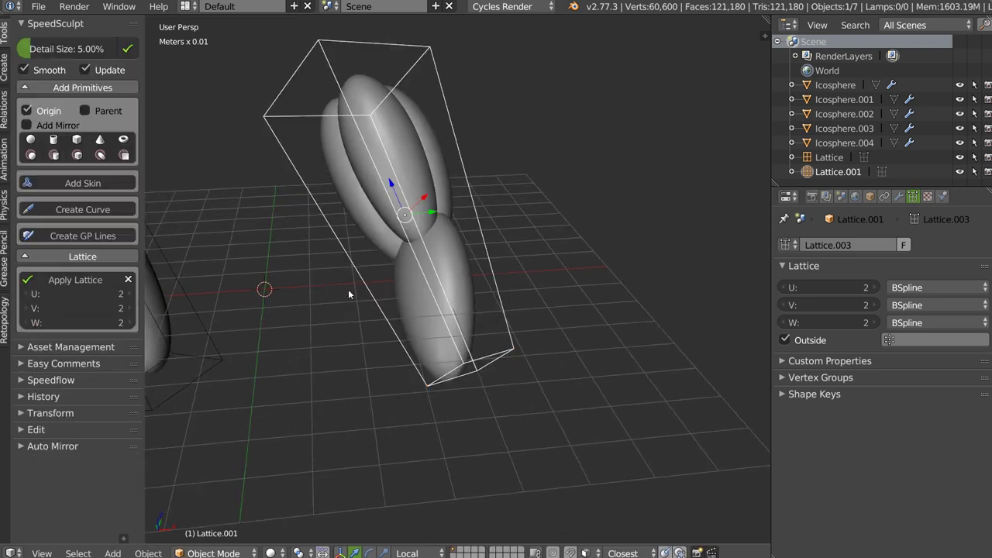
- Apply both lattice deformations so the ellipsoids and spheres keep their stretched shapes
right_click(474, 266)
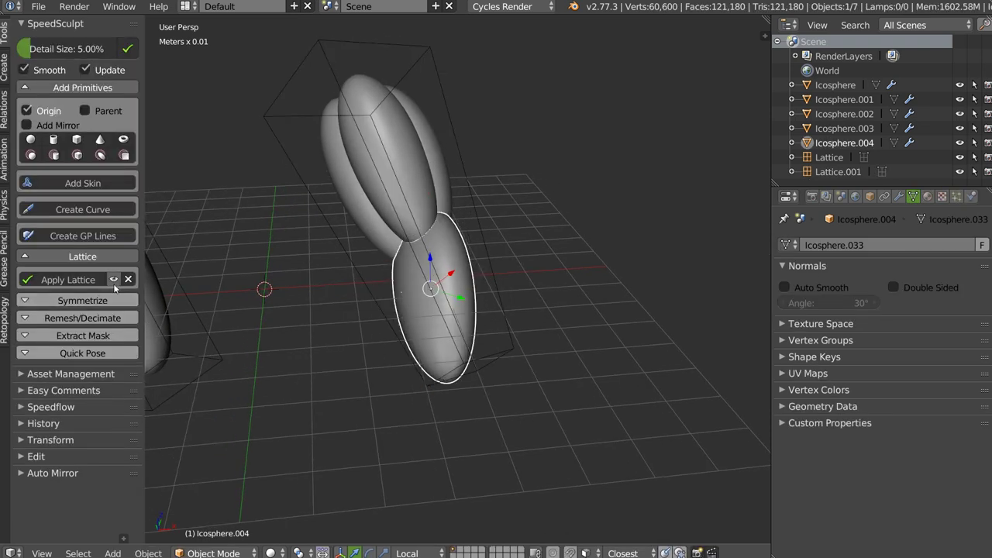
mouse_move(322, 236)
middle_down()
mouse_move(464, 249)
mouse_move(452, 287)
mouse_move(465, 281)
middle_up()
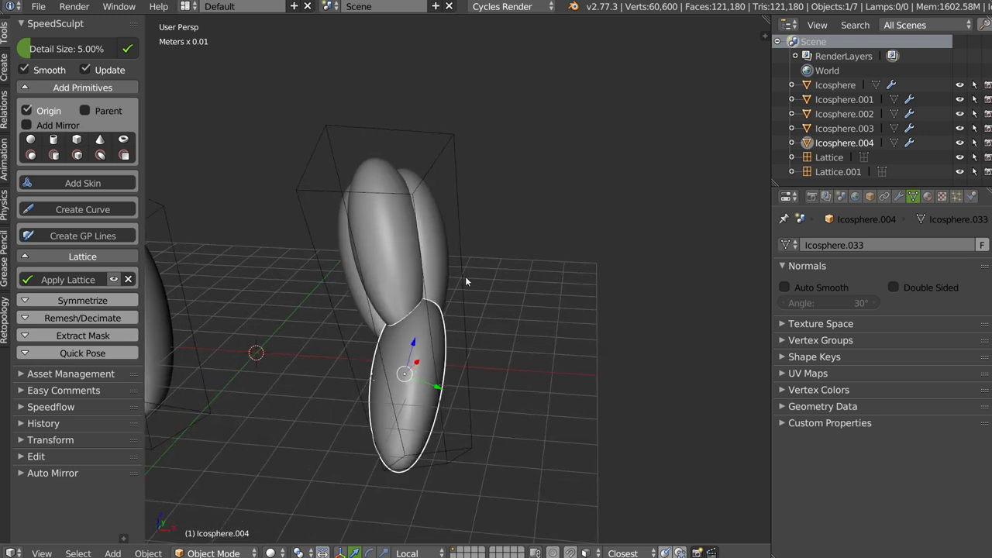
right_click(471, 255)
click(74, 279)
mouse_move(372, 247)
middle_down()
mouse_move(431, 226)
mouse_move(424, 251)
mouse_move(549, 264)
mouse_move(130, 330)
middle_up()
right_click(572, 254)
click(100, 281)
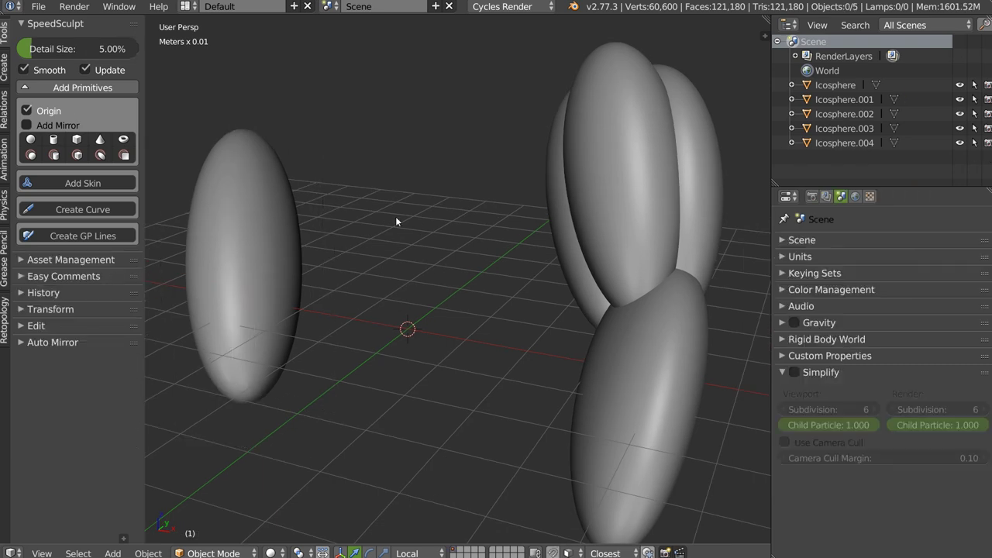
scroll(449, 276, down, 3)
middle_drag(449, 277, 451, 248)
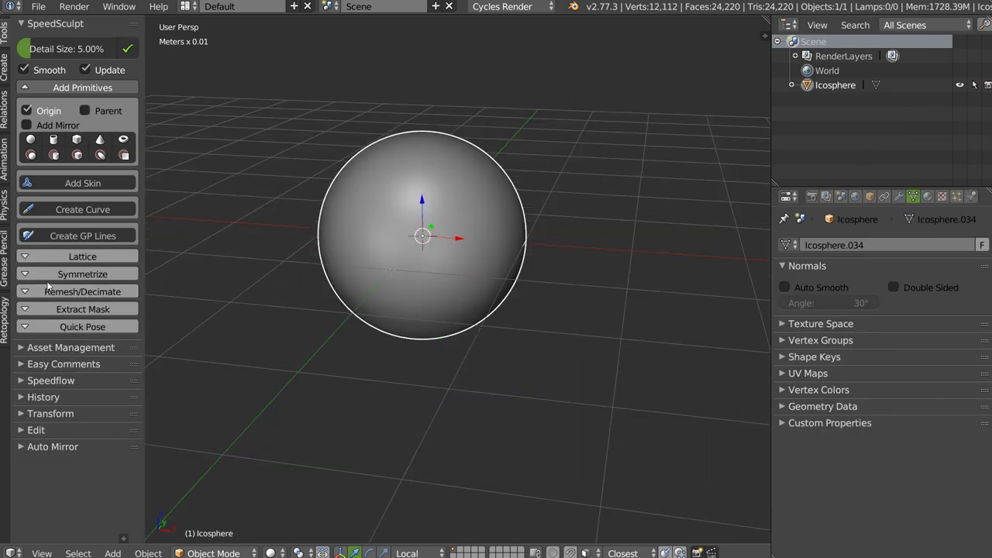
- Switch the sphere into Sculpt Mode and undo an accidental test stroke
click(71, 273)
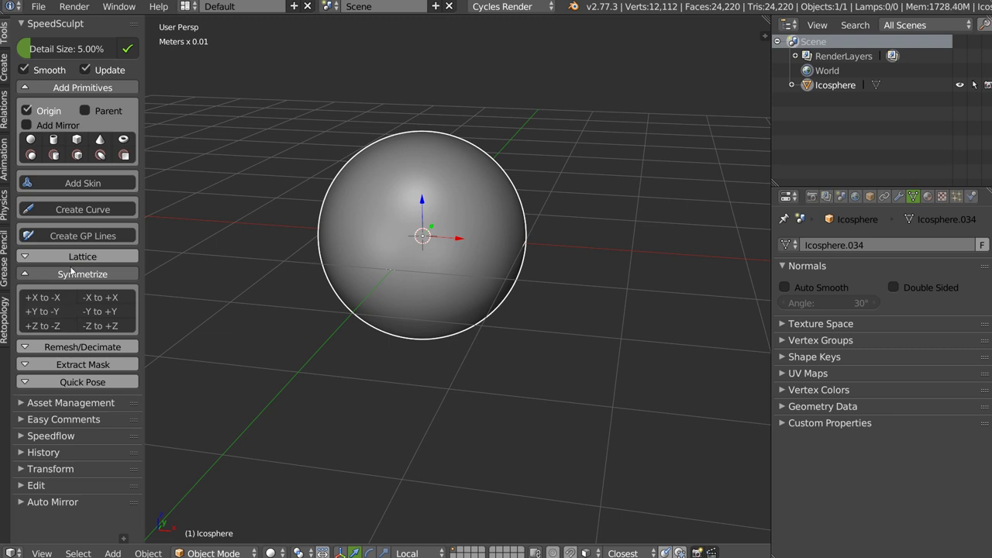
middle_drag(415, 232, 473, 232)
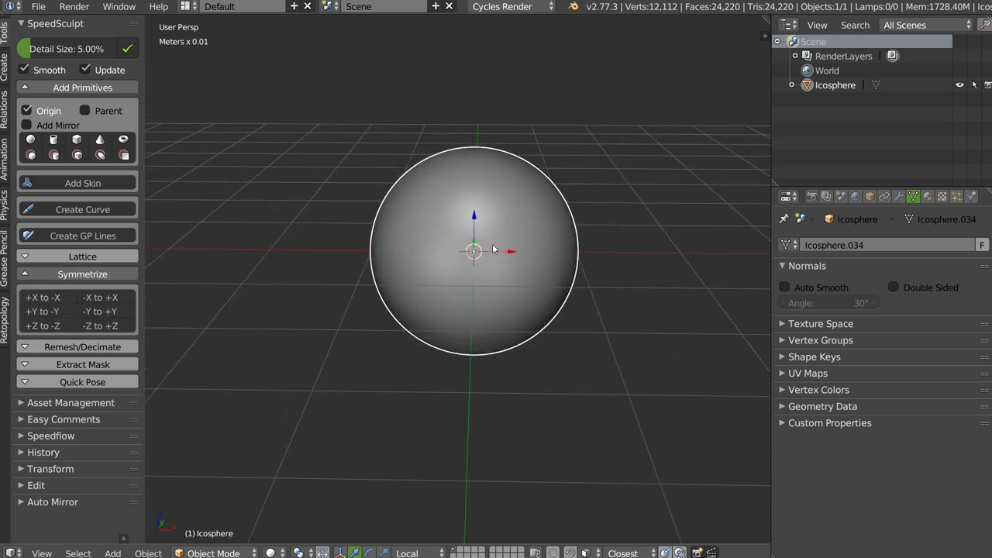
key(Tab)
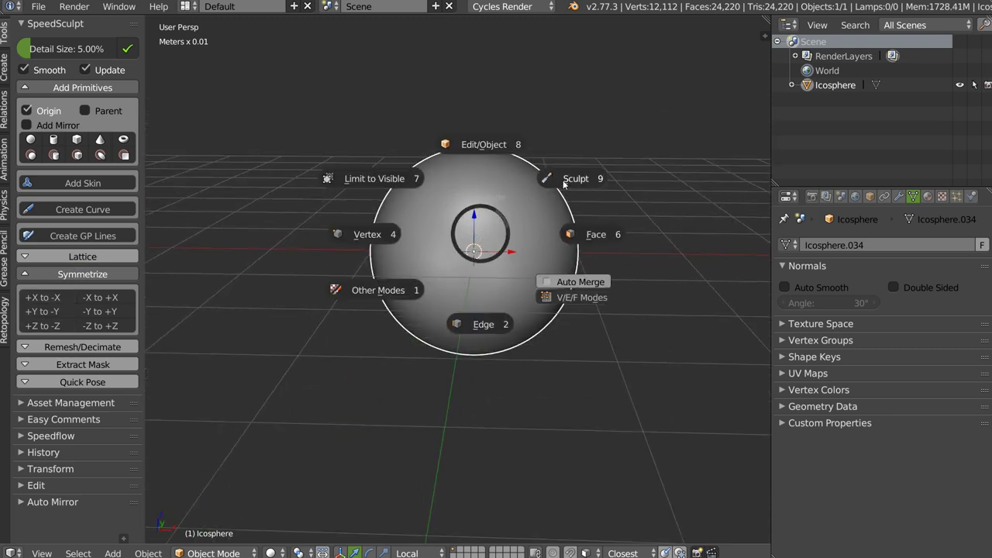
click(563, 183)
key(ctrl+d)
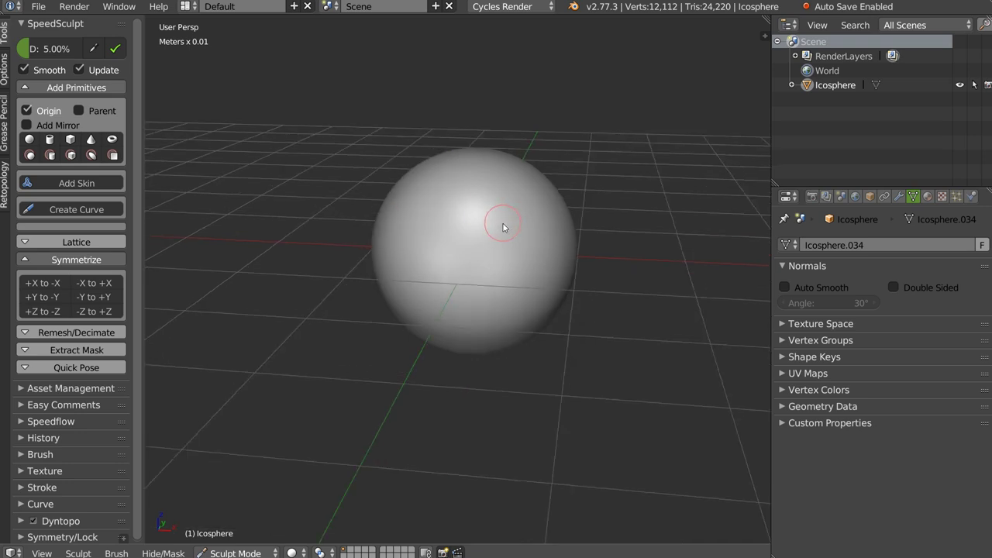
drag(504, 237, 543, 225)
key(ctrl+z)
middle_drag(543, 225, 566, 233)
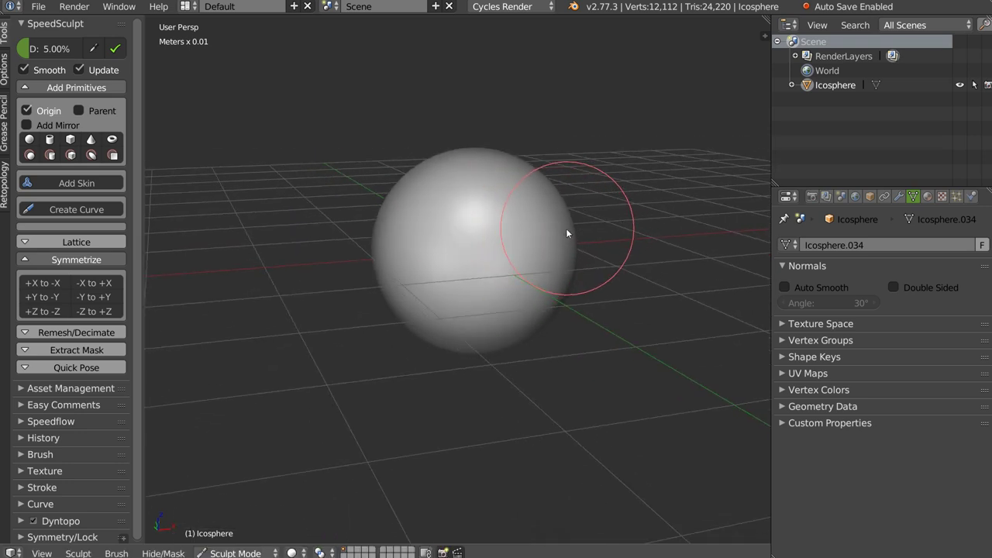
- Pull a horn out with a new brush and try Symmetrize, which wipes the horns
key(w)
click(496, 186)
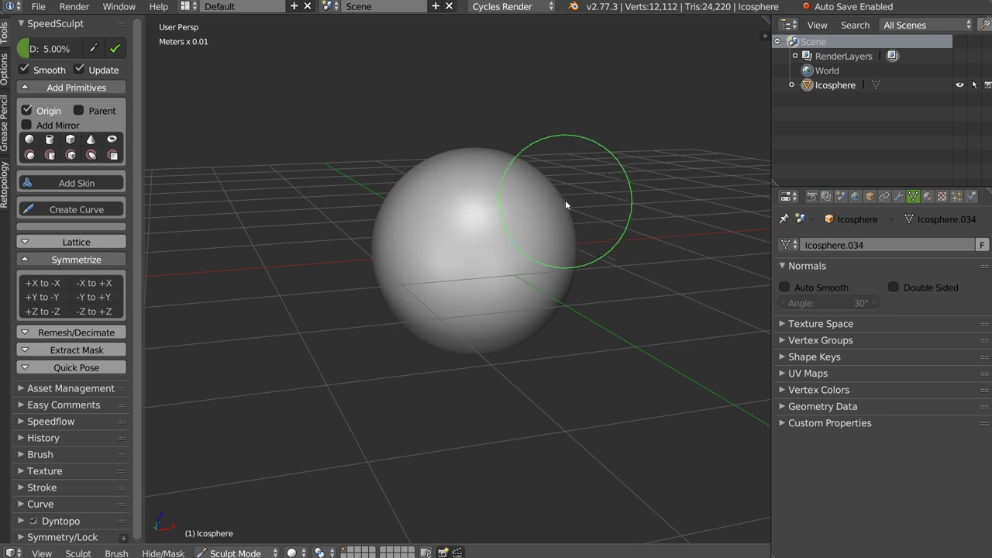
drag(565, 201, 600, 138)
mouse_move(600, 138)
middle_down()
mouse_move(546, 200)
mouse_move(532, 199)
middle_up()
mouse_move(406, 222)
middle_down()
mouse_move(444, 193)
mouse_move(434, 201)
middle_up()
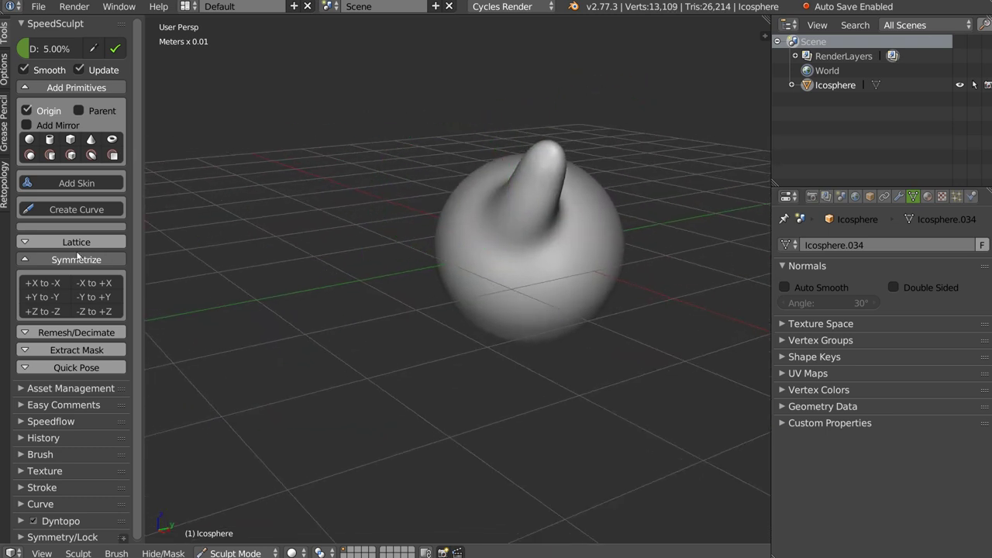
click(47, 285)
middle_drag(230, 230, 442, 178)
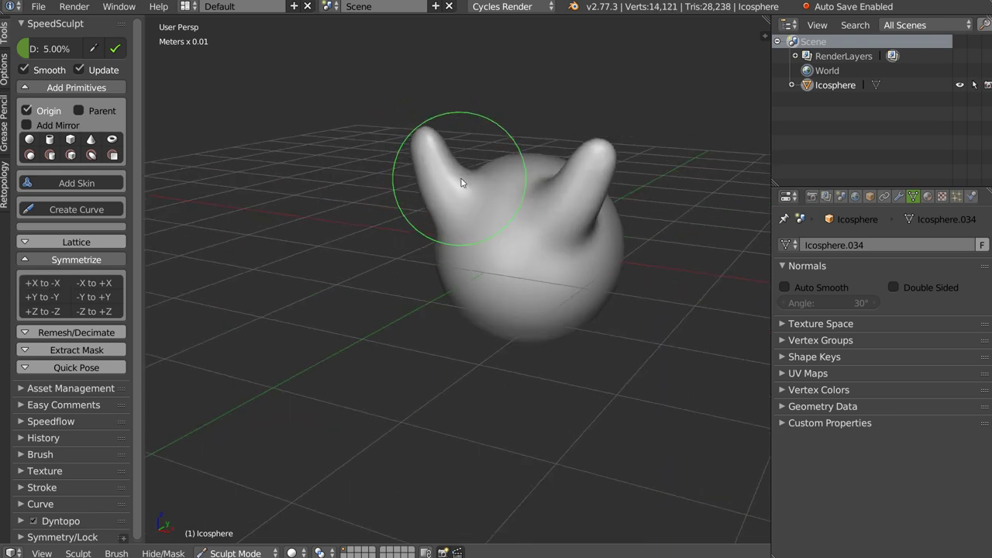
click(57, 295)
middle_drag(580, 172, 558, 191)
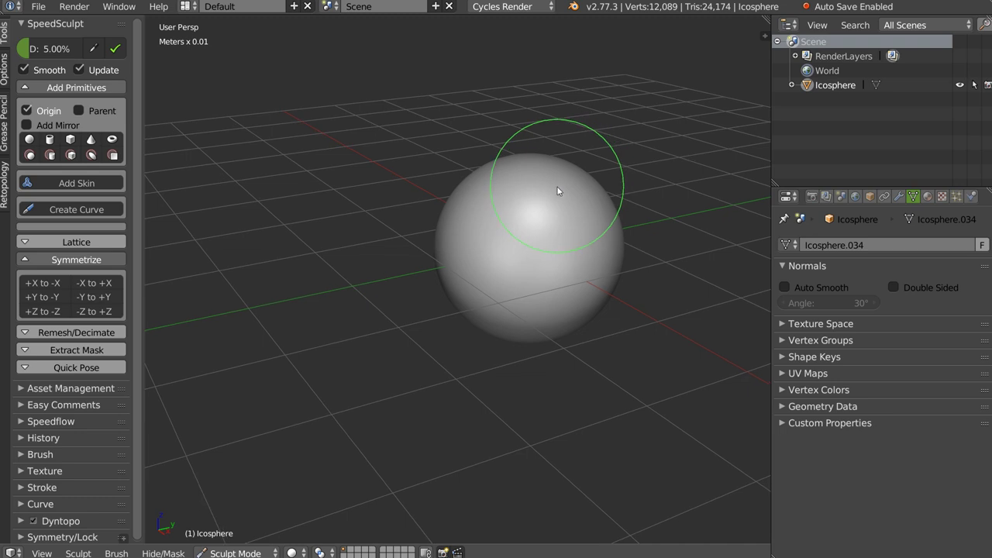
mouse_move(480, 234)
middle_down()
mouse_move(575, 217)
mouse_move(586, 205)
middle_up()
- Pull a horn out again, enable Dyntopo, and sculpt it further into mirrored horns and legs
drag(586, 205, 646, 125)
middle_drag(647, 124, 519, 228)
key(space)
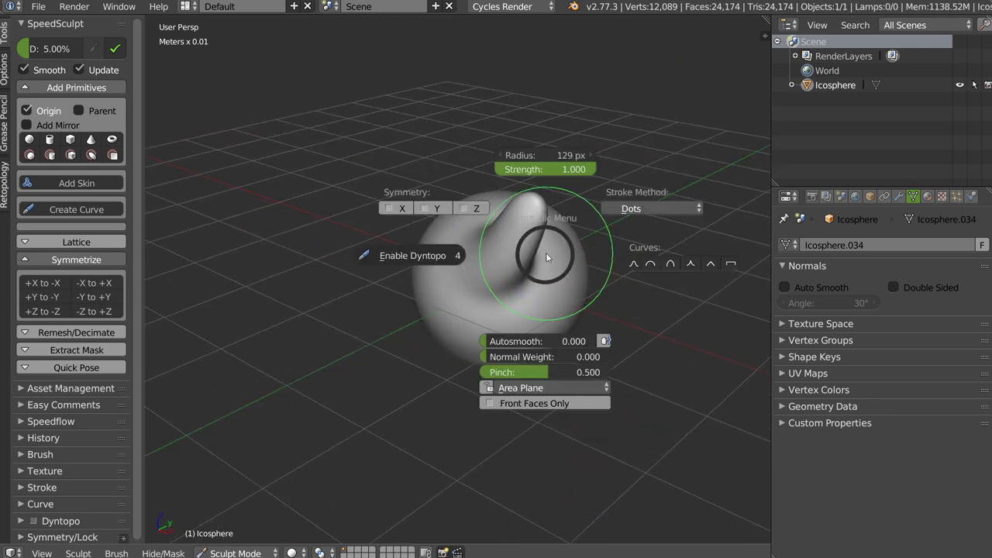
click(418, 255)
mouse_move(461, 263)
middle_down()
mouse_move(515, 251)
mouse_move(488, 258)
middle_up()
mouse_move(488, 262)
mouse_down()
mouse_move(500, 250)
mouse_move(483, 250)
mouse_move(546, 245)
mouse_up()
mouse_move(546, 245)
middle_down()
mouse_move(487, 220)
mouse_move(434, 240)
middle_up()
mouse_move(482, 204)
middle_down()
mouse_move(410, 213)
mouse_move(433, 237)
mouse_move(426, 210)
mouse_move(306, 220)
middle_up()
mouse_move(438, 183)
middle_down()
mouse_move(373, 184)
mouse_move(350, 225)
mouse_move(458, 208)
mouse_move(463, 252)
middle_up()
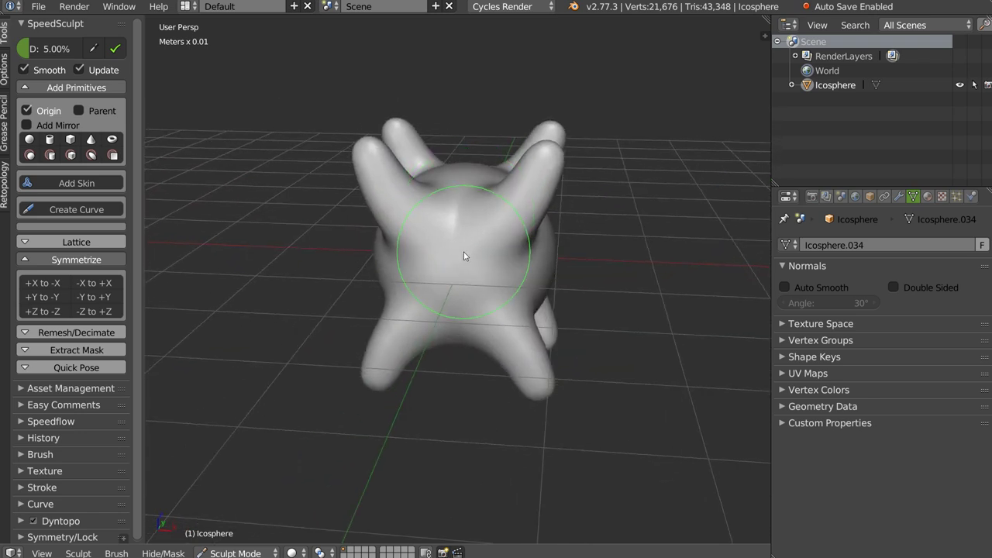
- Return to Object Mode and delete the sculpted sphere
key(Tab)
key(x)
click(448, 233)
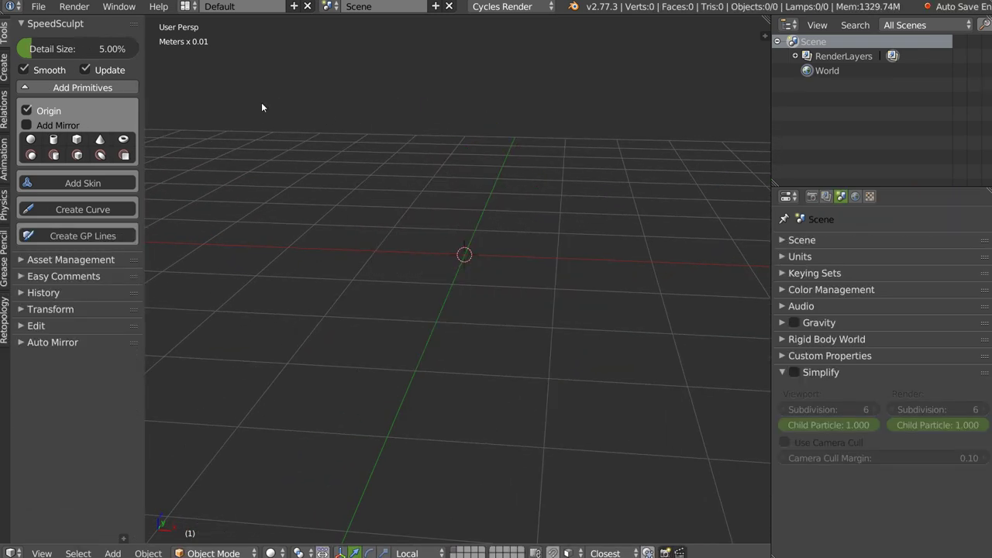
- Add a sphere, enter Sculpt Mode, and turn off Dyntopo
click(31, 139)
key(Tab)
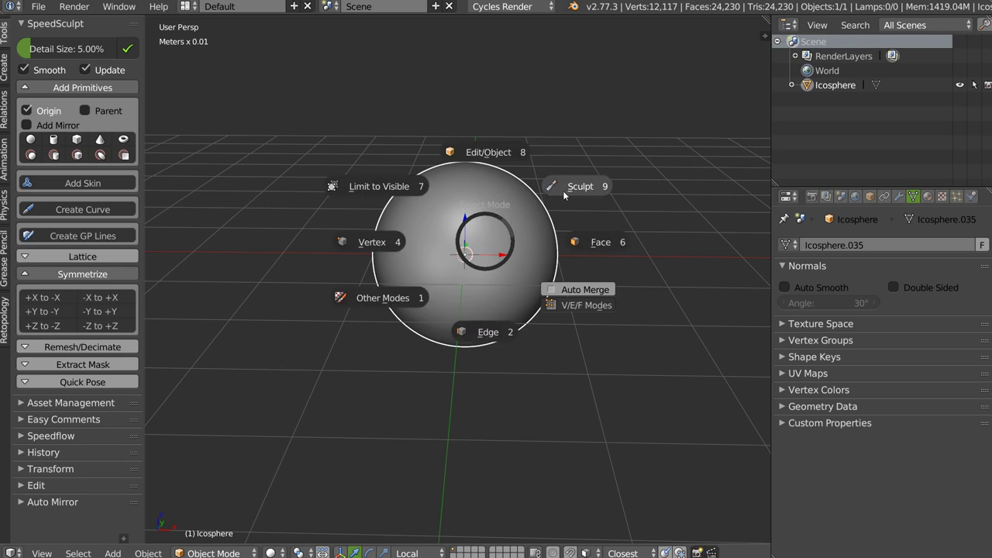
key(ctrl+d)
click(354, 243)
middle_drag(464, 238, 506, 240)
- Pull a bulge at the upper right and symmetrize it +X to -X and +Z to -Z
key(w)
click(577, 174)
mouse_move(577, 174)
middle_down()
mouse_move(538, 222)
mouse_move(541, 210)
middle_up()
drag(540, 210, 561, 182)
mouse_move(566, 176)
middle_down()
mouse_move(503, 213)
mouse_move(262, 189)
middle_up()
mouse_move(420, 199)
middle_down()
mouse_move(440, 201)
mouse_move(176, 262)
middle_up()
click(110, 296)
click(40, 314)
mouse_move(486, 235)
middle_down()
mouse_move(554, 214)
mouse_move(502, 253)
middle_up()
- Back in Object Mode, delete the bumpy sphere and add a fresh icosphere
key(Tab)
click(475, 200)
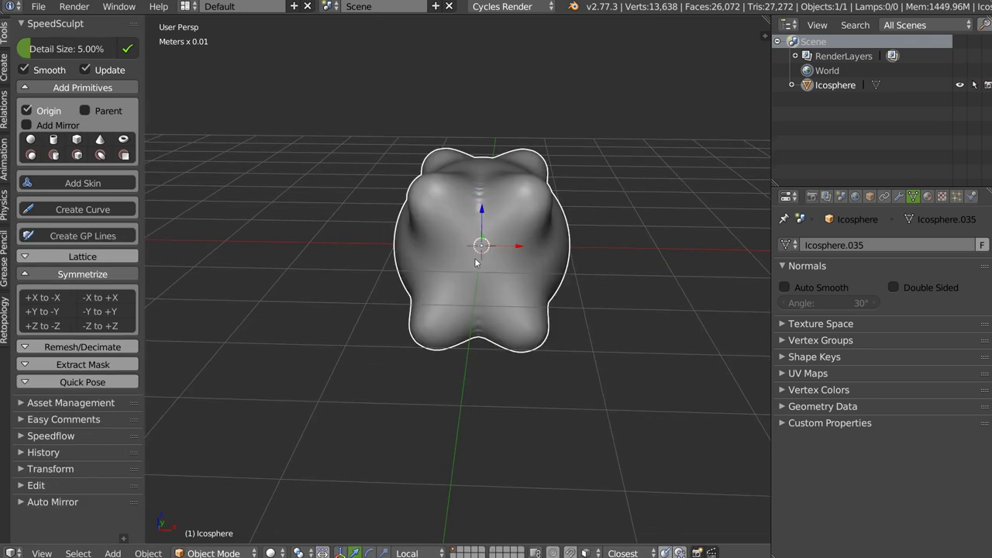
key(Delete)
click(29, 140)
key(Tab)
key(Tab)
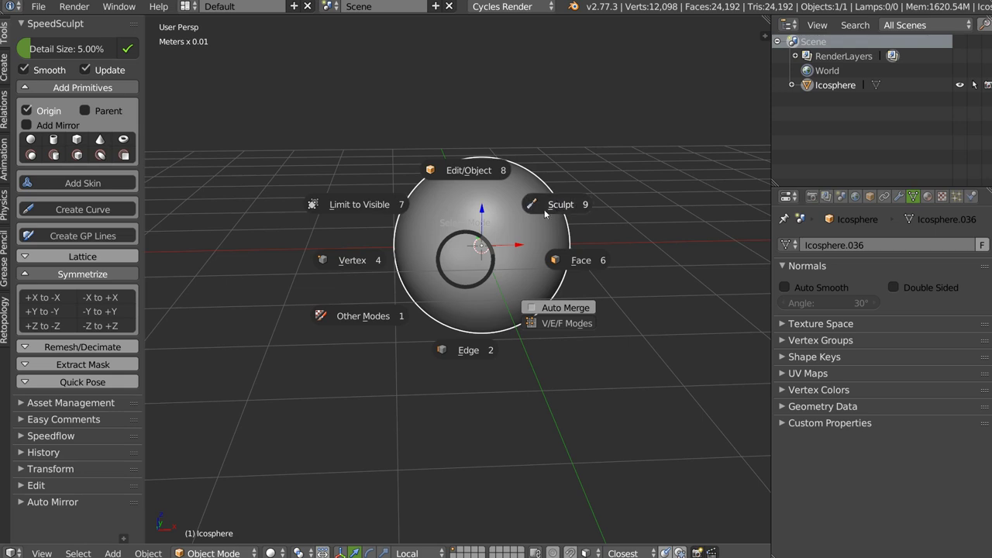
- Pull a bulge on the icosphere's upper right and symmetrize it +X to -X and +Z to -Z
click(563, 204)
mouse_move(556, 203)
mouse_down()
mouse_move(579, 183)
mouse_move(495, 219)
mouse_up()
key(Tab)
key(KP_Decimal)
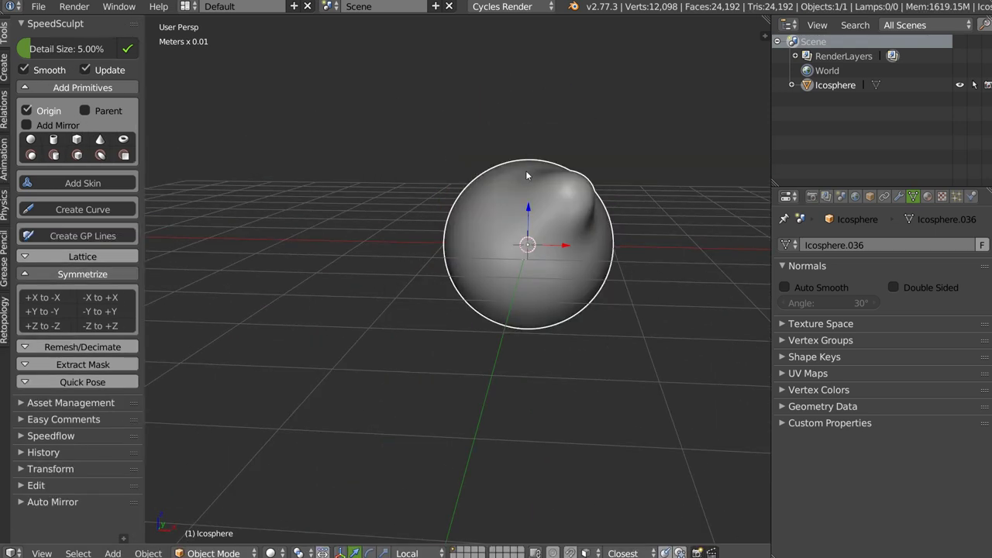
click(43, 297)
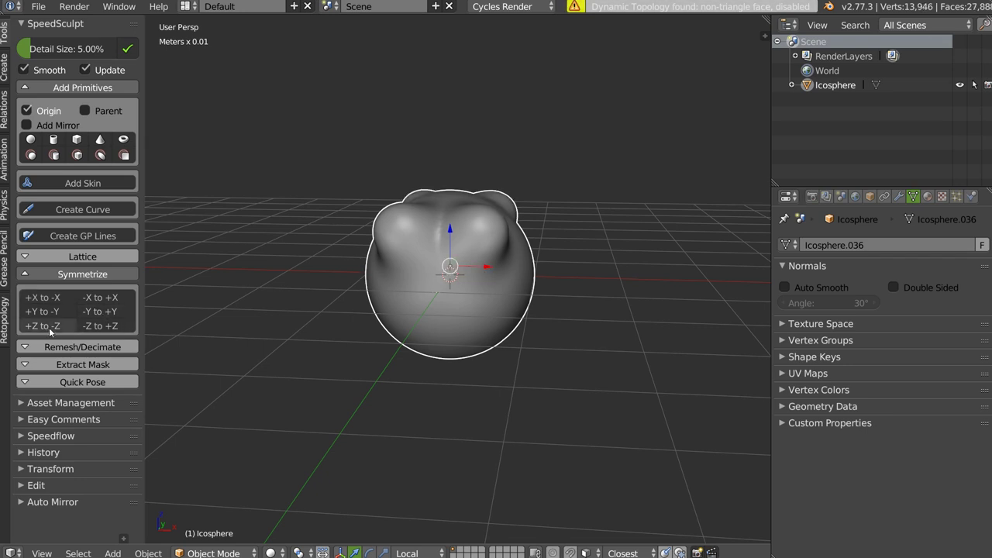
click(48, 326)
- Inspect the lumpy blob from several sides and collapse the Symmetrize panel
middle_drag(305, 243, 411, 238)
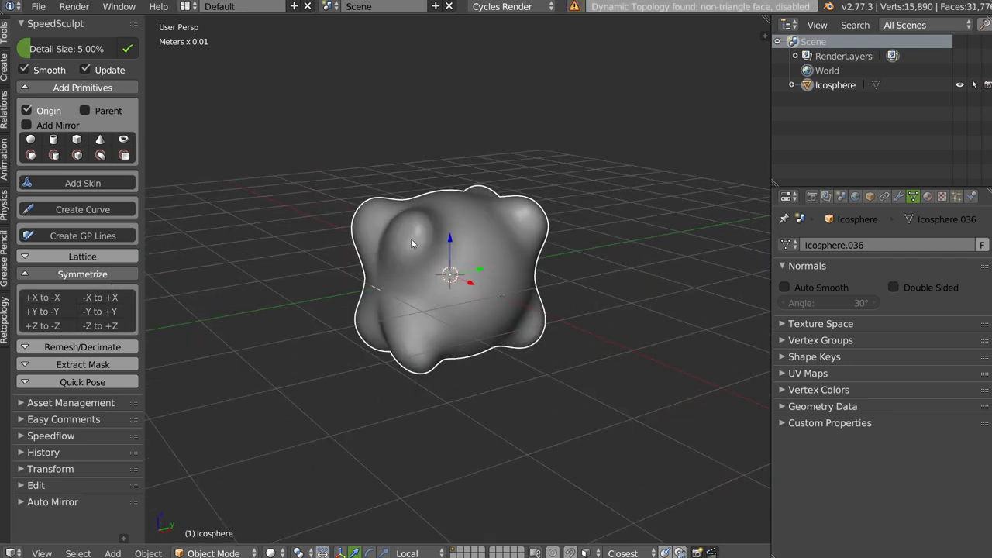
scroll(412, 238, up, 2)
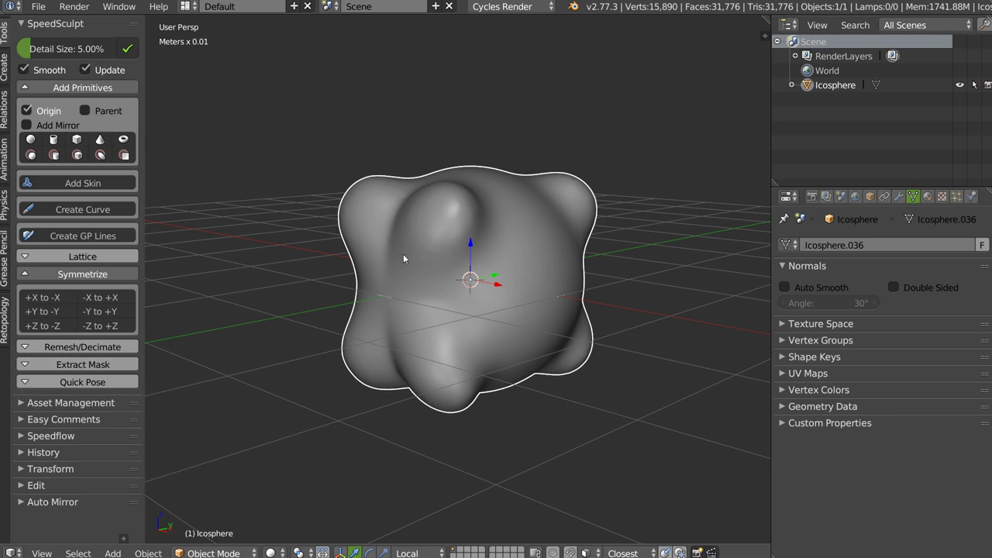
mouse_move(420, 236)
middle_down()
mouse_move(284, 222)
mouse_move(433, 225)
mouse_move(419, 133)
mouse_move(496, 230)
middle_up()
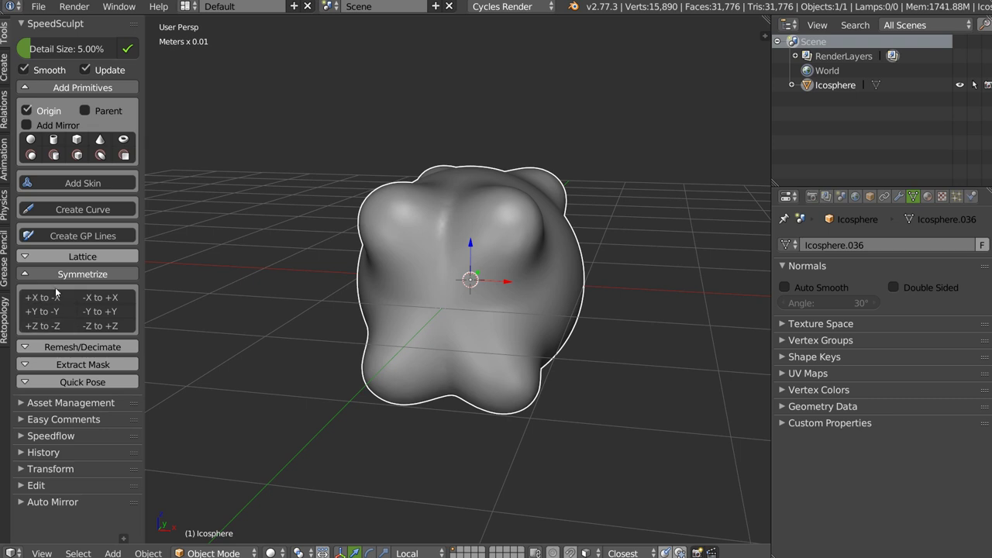
mouse_move(418, 232)
middle_down()
mouse_move(444, 227)
mouse_move(434, 141)
mouse_move(436, 235)
mouse_move(405, 274)
mouse_move(391, 173)
middle_up()
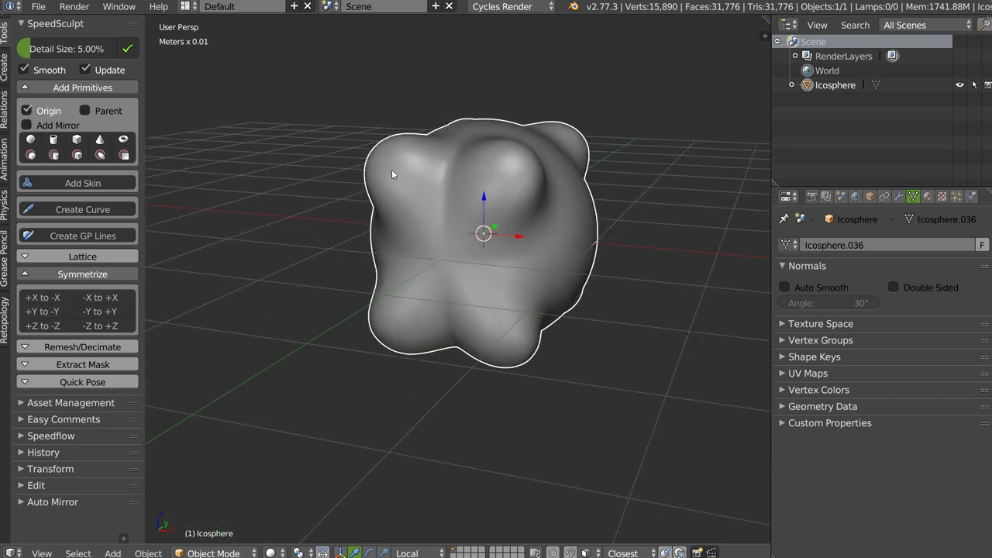
click(83, 273)
- Open the SpeedSculpt Remesh/Decimate options and orbit around the blob
middle_drag(216, 299, 431, 237)
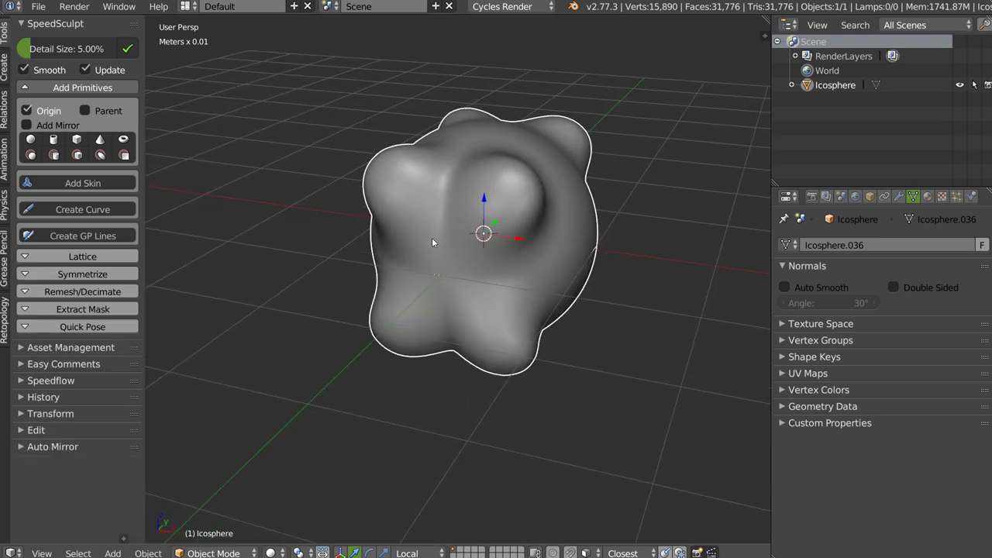
click(77, 292)
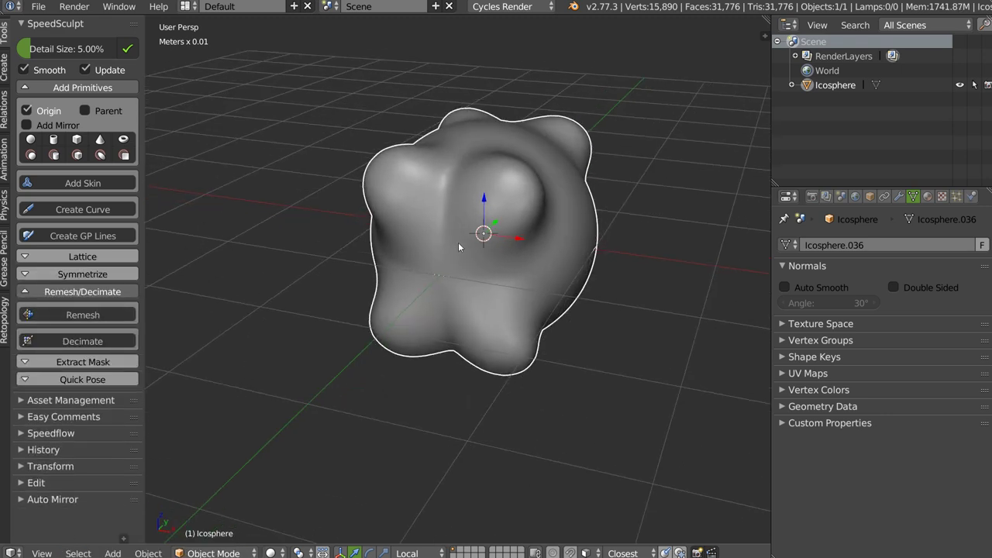
scroll(458, 247, up, 2)
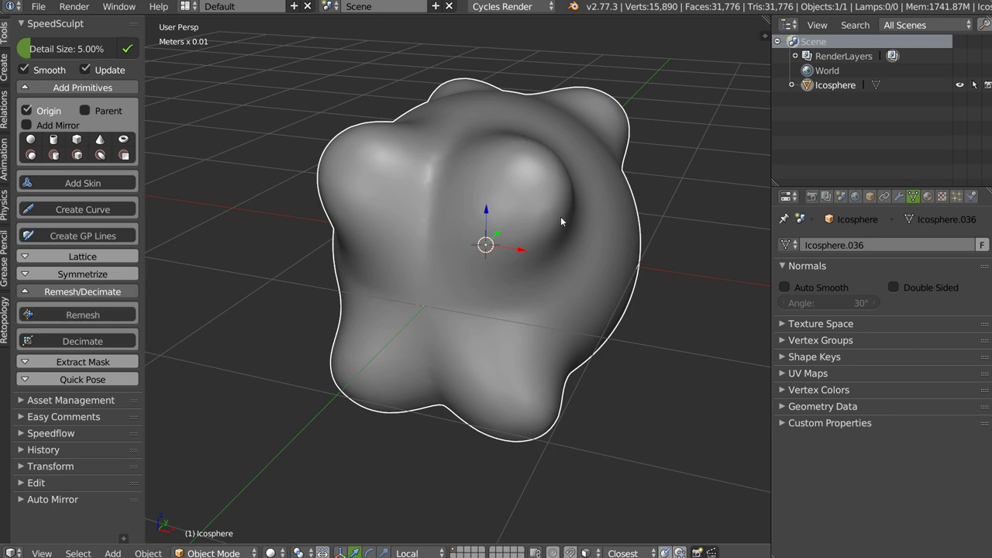
mouse_move(361, 132)
middle_down()
mouse_move(427, 163)
mouse_move(425, 155)
middle_up()
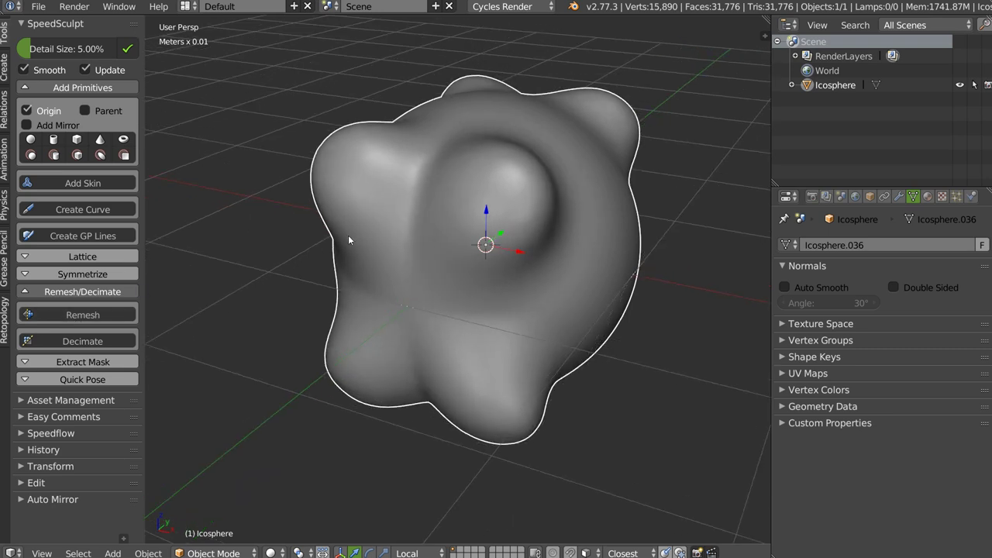
middle_drag(347, 235, 325, 75)
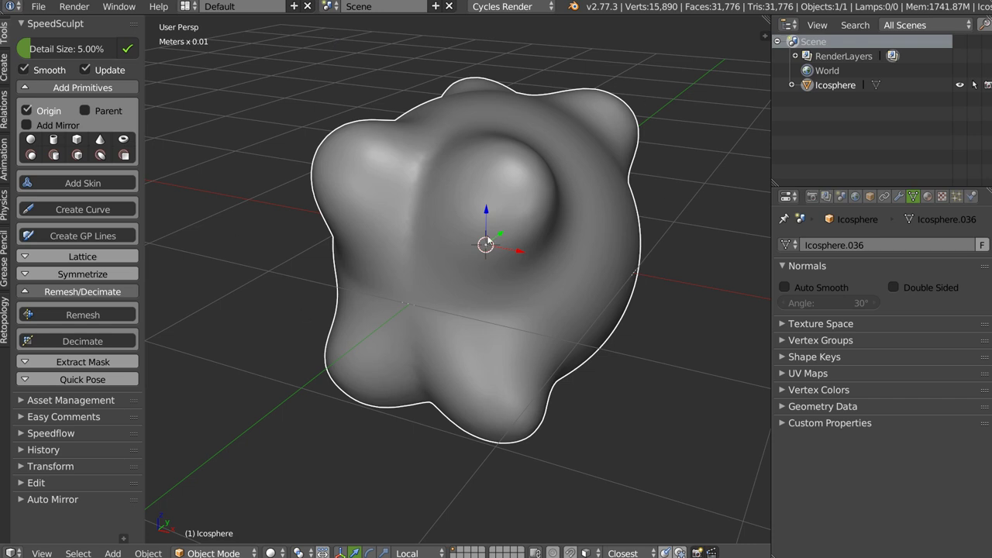
middle_drag(488, 242, 576, 190)
middle_drag(482, 270, 480, 264)
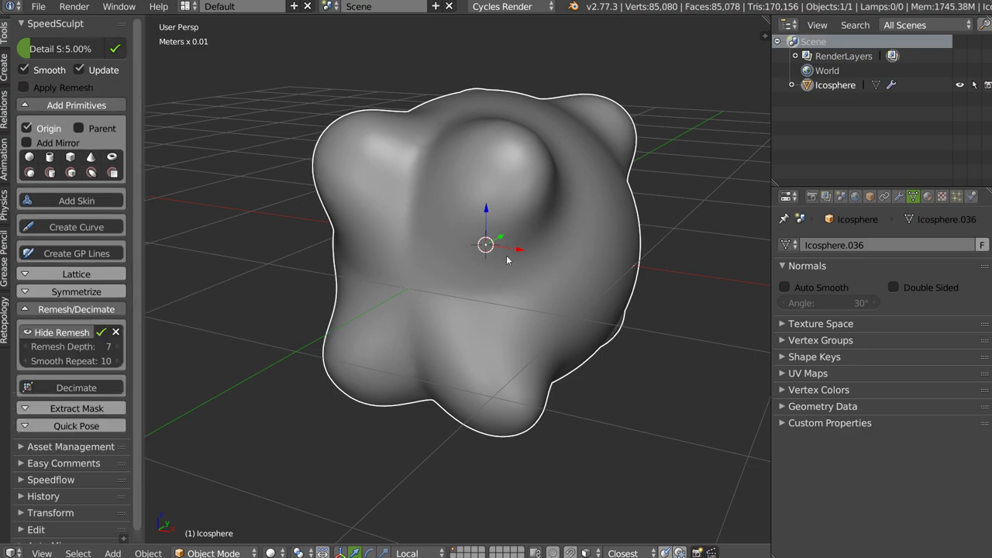
- Inspect the blob's topology in wireframe, then return to solid shading
key(z)
click(560, 208)
middle_drag(561, 208, 565, 155)
scroll(565, 147, up, 5)
scroll(566, 142, up, 2)
scroll(566, 142, down, 8)
scroll(608, 179, down, 2)
key(z)
click(471, 217)
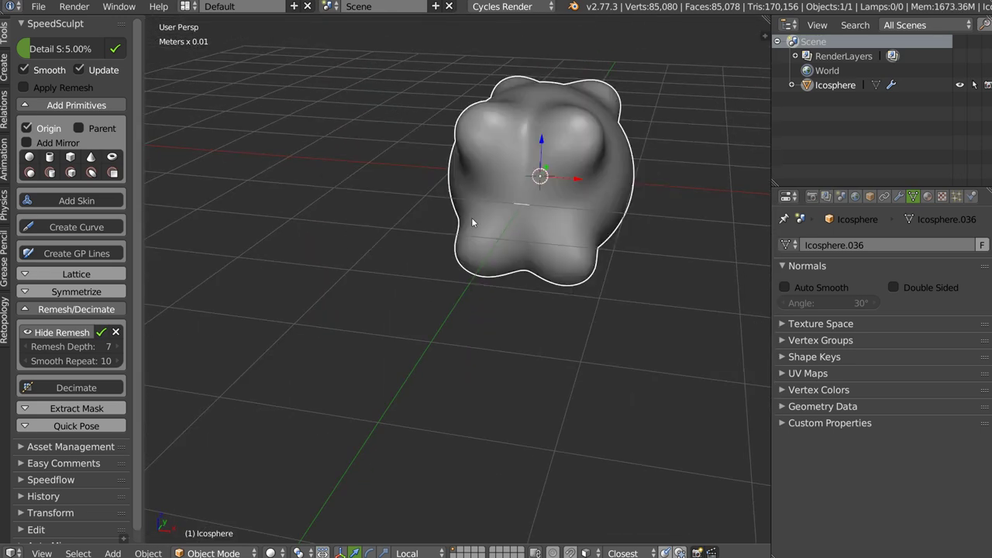
scroll(465, 209, up, 2)
scroll(470, 183, up, 2)
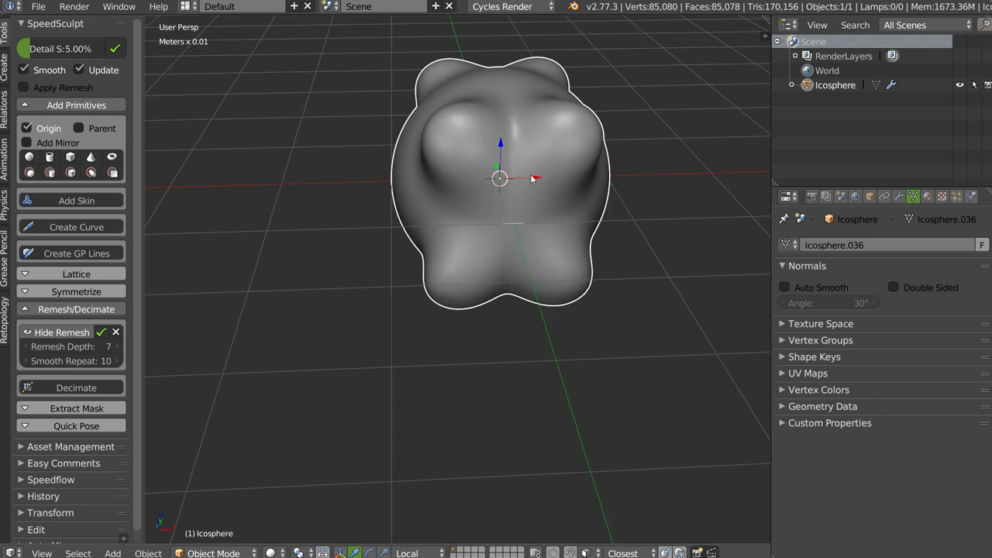
scroll(530, 162, up, 2)
- Toggle Hide Remesh to compare the original and remeshed blob, then apply the remesh
mouse_move(529, 162)
middle_down()
mouse_move(463, 129)
mouse_move(443, 156)
mouse_move(485, 173)
middle_up()
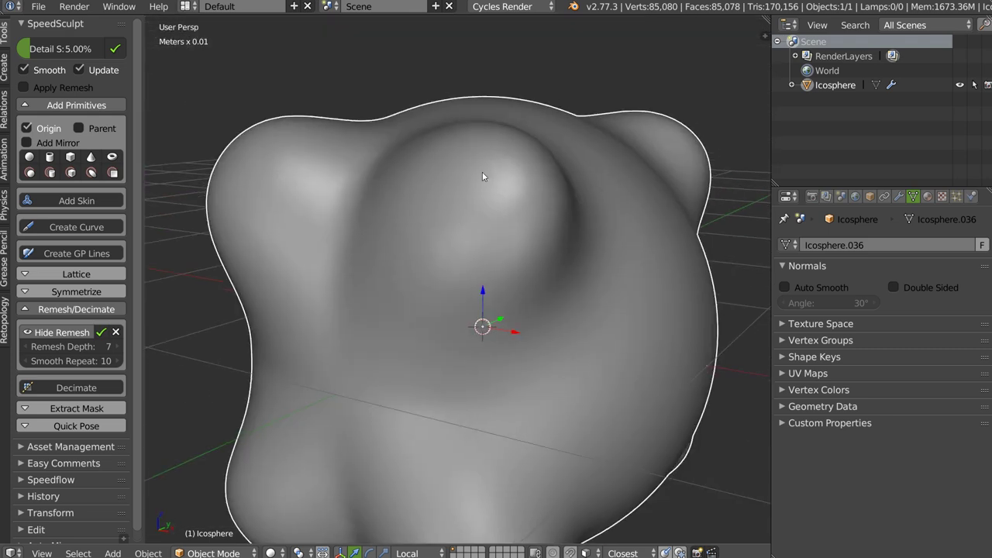
scroll(460, 177, down, 3)
scroll(461, 177, down, 1)
click(57, 334)
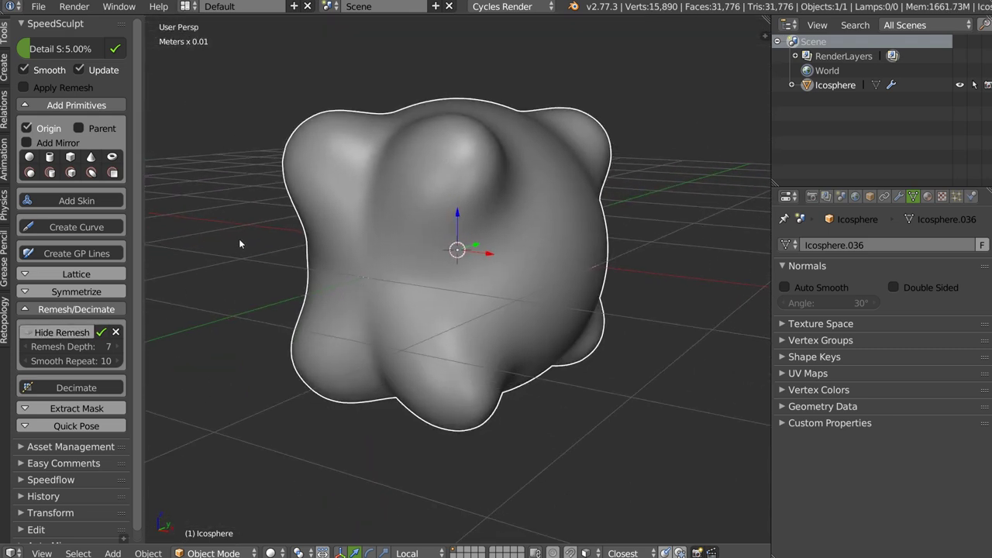
middle_drag(240, 244, 424, 203)
scroll(457, 171, up, 5)
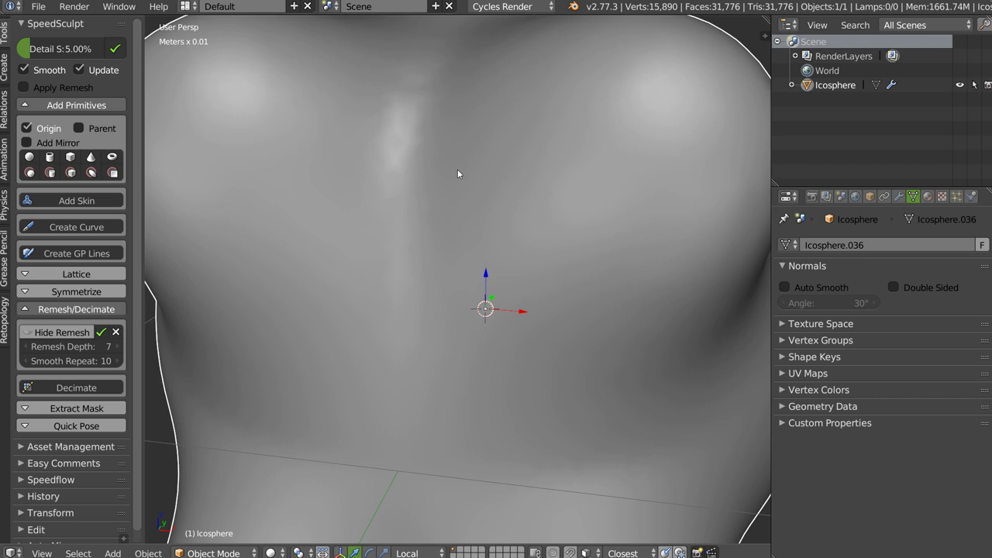
click(49, 335)
scroll(431, 139, down, 2)
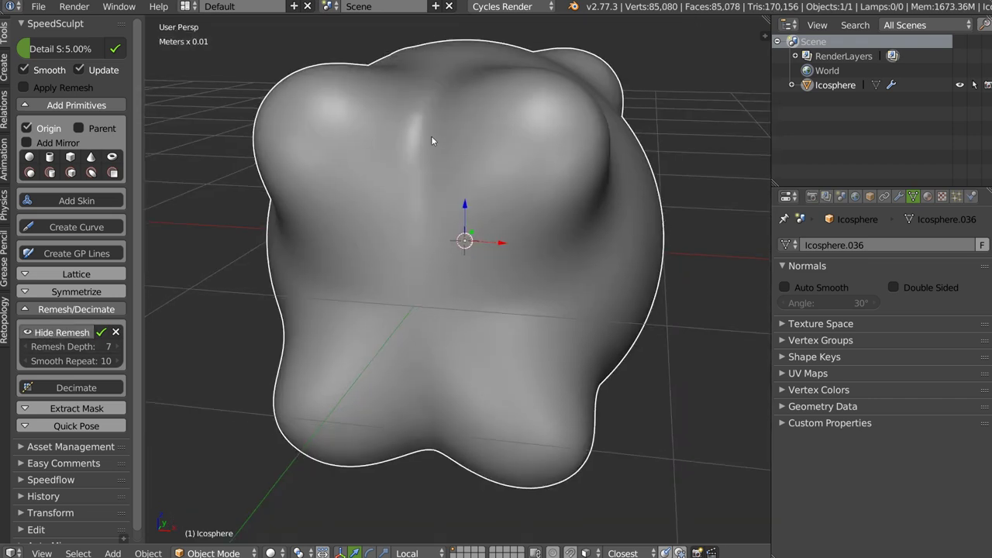
scroll(414, 155, down, 2)
scroll(434, 171, down, 1)
middle_drag(457, 193, 392, 203)
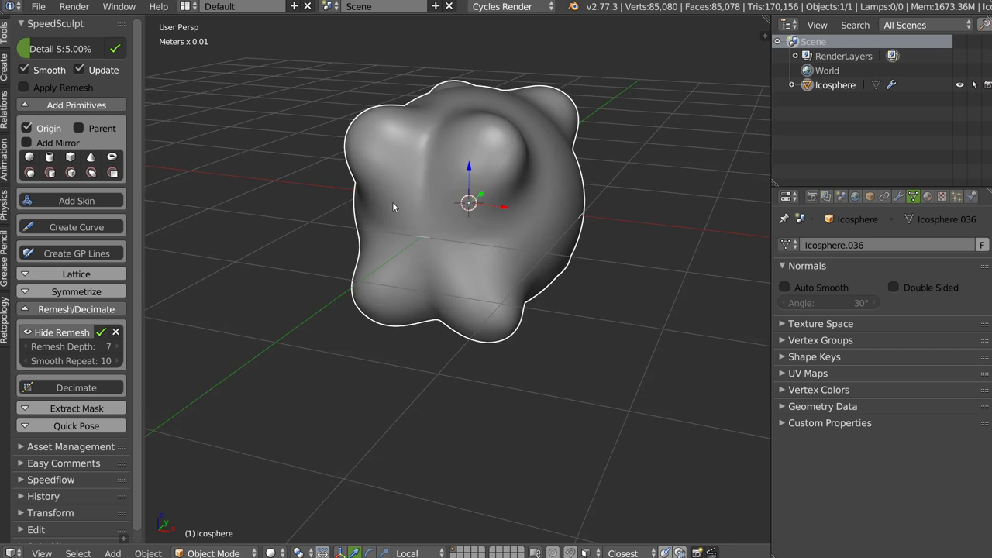
scroll(392, 203, up, 2)
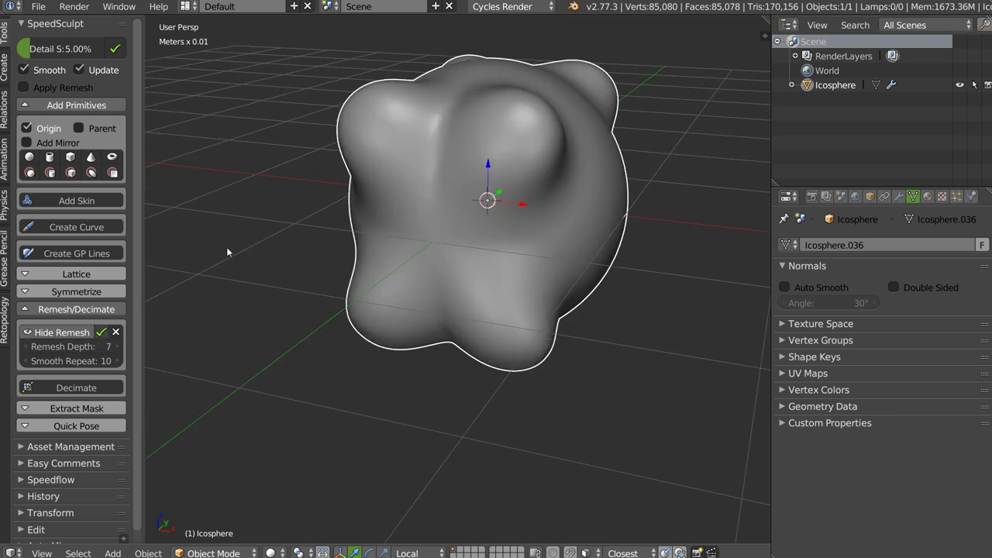
middle_drag(483, 138, 462, 146)
- Orbit around the remeshed 18,401-vertex blob to inspect its surface
scroll(461, 146, up, 1)
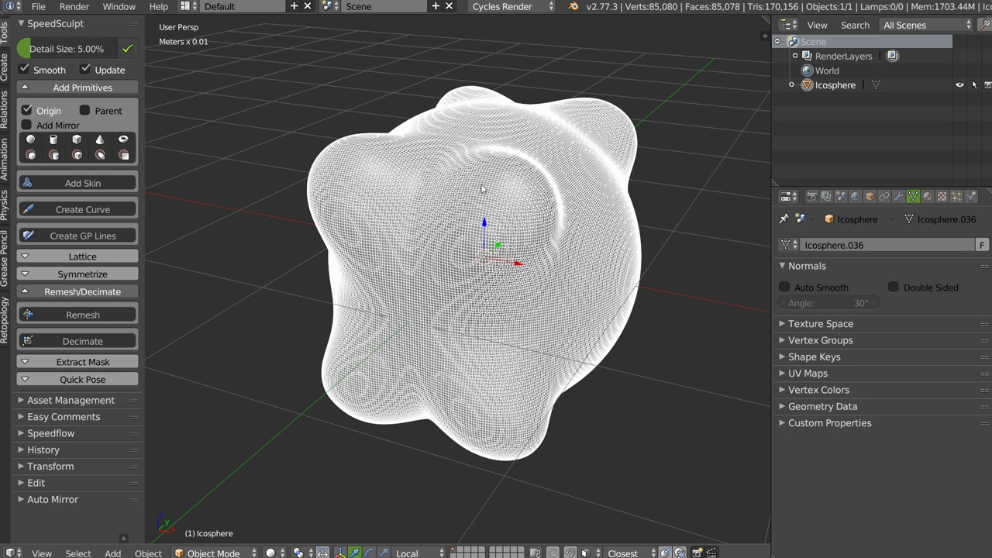
mouse_move(482, 189)
middle_down()
mouse_move(398, 184)
mouse_move(411, 138)
mouse_move(463, 185)
mouse_move(447, 198)
mouse_move(227, 243)
middle_up()
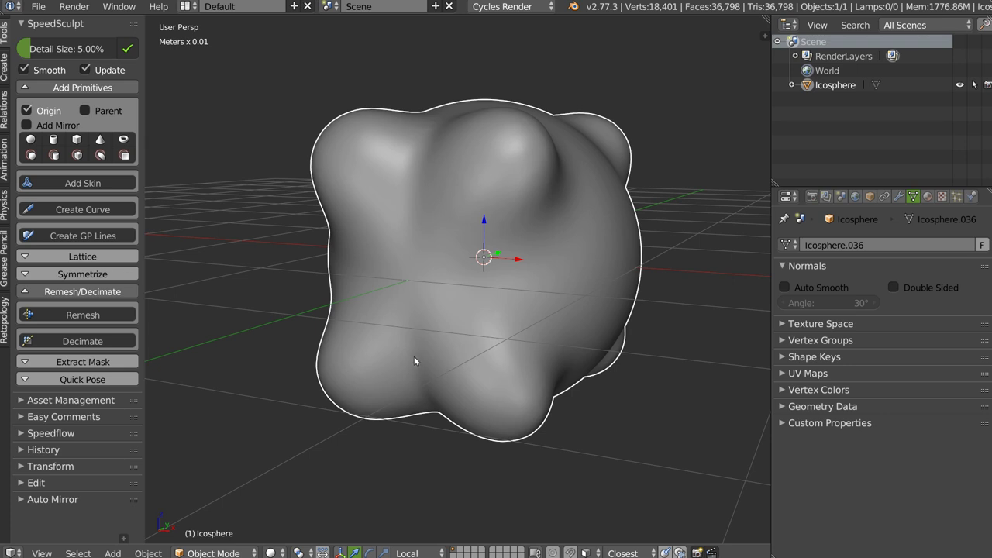
middle_drag(413, 358, 414, 356)
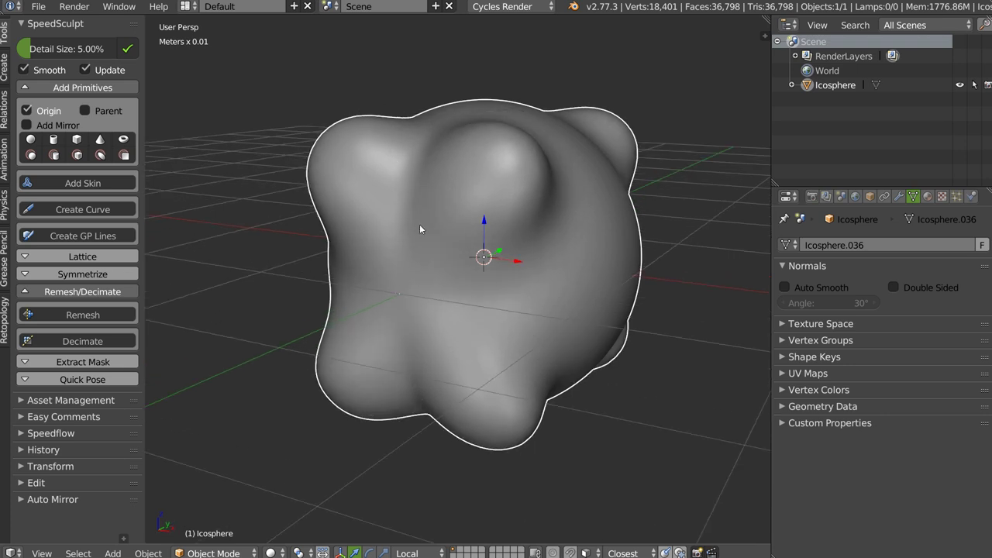
middle_drag(426, 218, 417, 207)
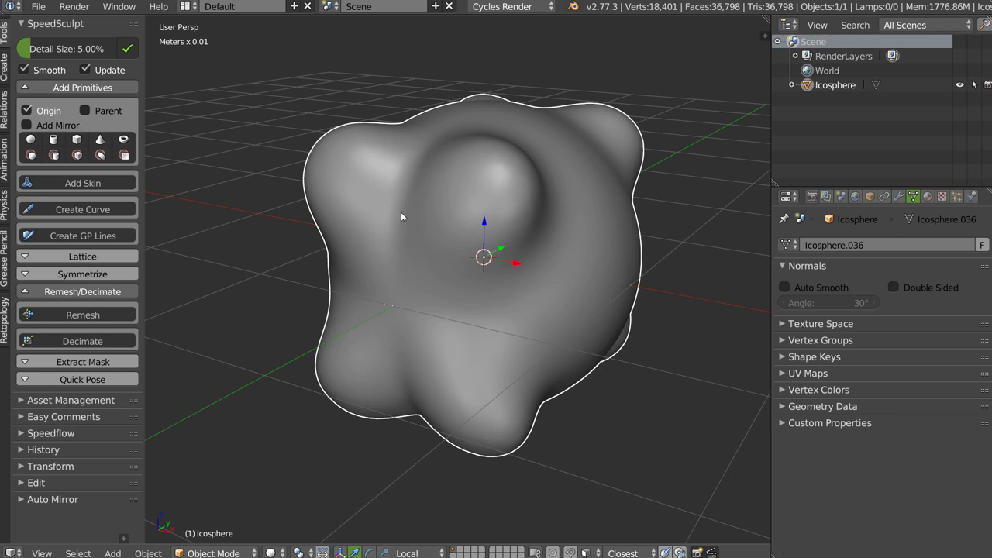
mouse_move(601, 184)
middle_down()
mouse_move(474, 225)
mouse_move(513, 186)
mouse_move(591, 203)
mouse_move(460, 124)
middle_up()
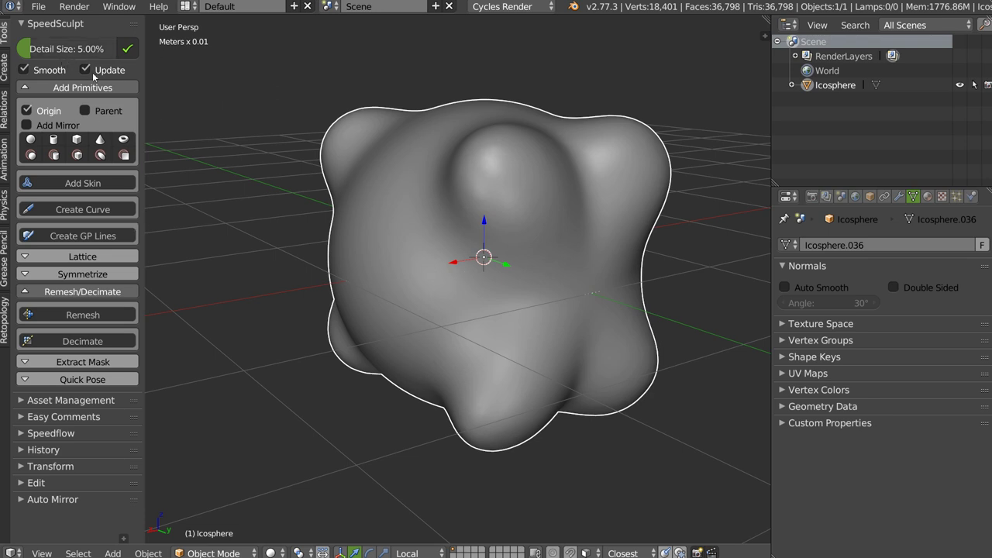
- Switch to Front Ortho view and recentre the blob
key(KP_1)
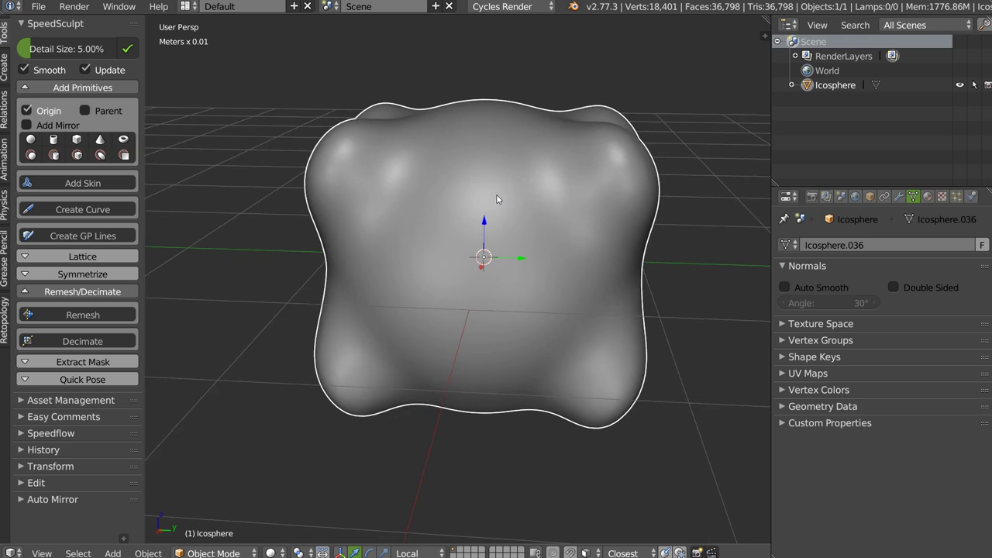
scroll(465, 221, up, 2)
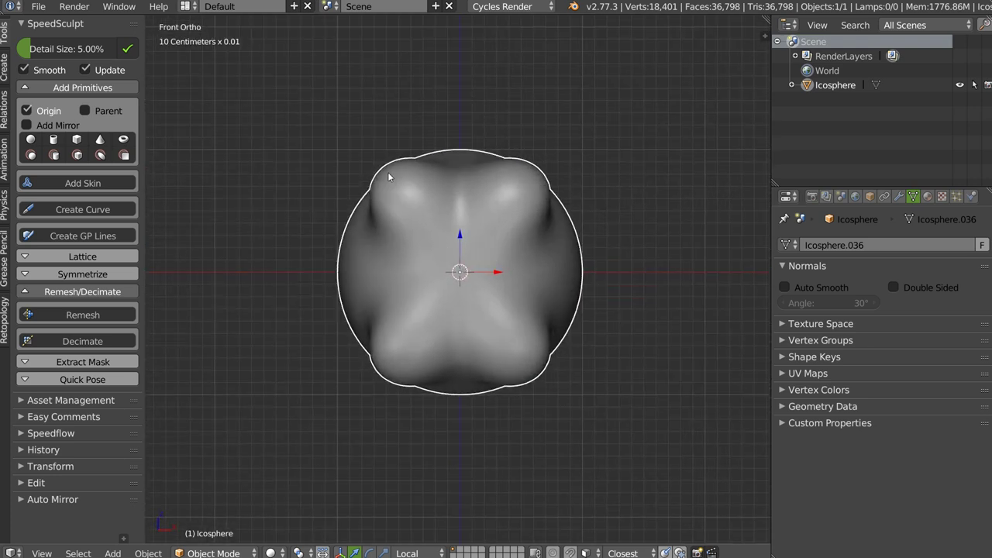
shift+middle_drag(394, 179, 390, 169)
click(28, 140)
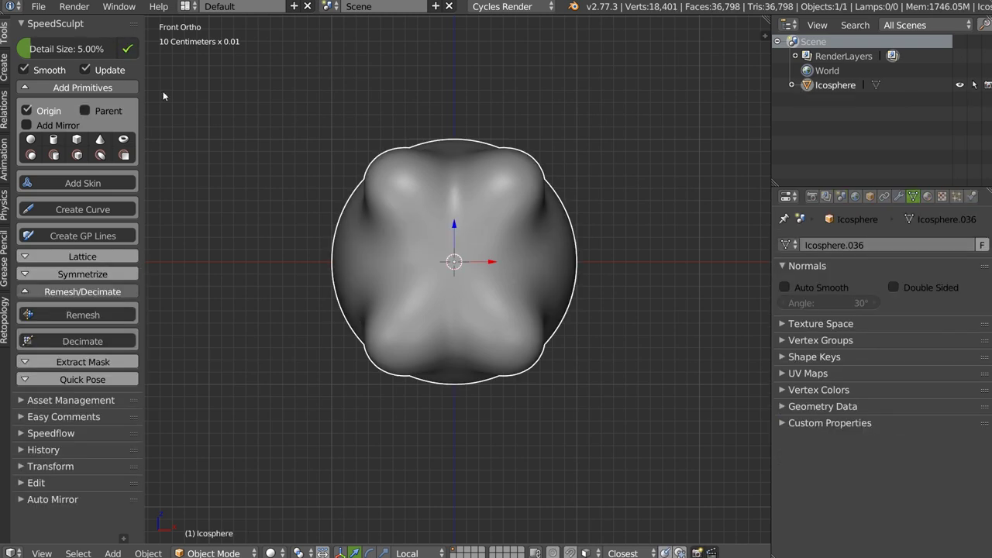
- Enable Add Mirror and add a mirrored pair of sphere ears atop the blob
click(27, 125)
click(29, 184)
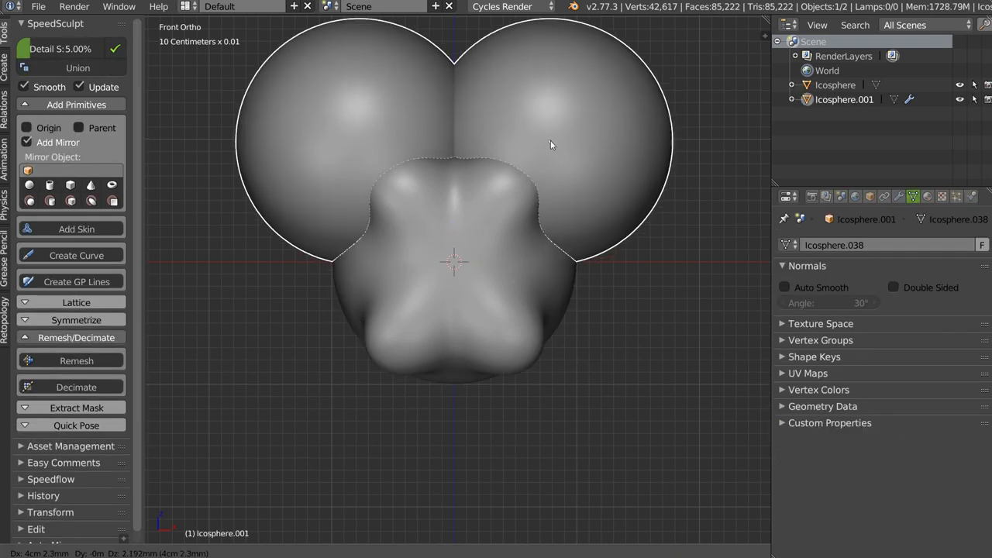
click(602, 154)
- Select the blob body along with the ears and Union them into one mesh
key(s)
click(613, 170)
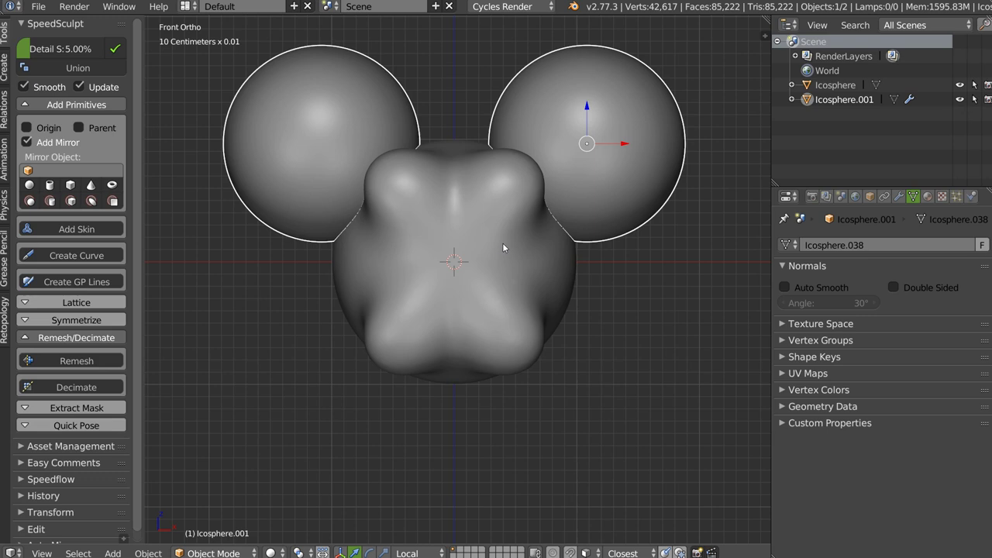
shift+click(502, 243)
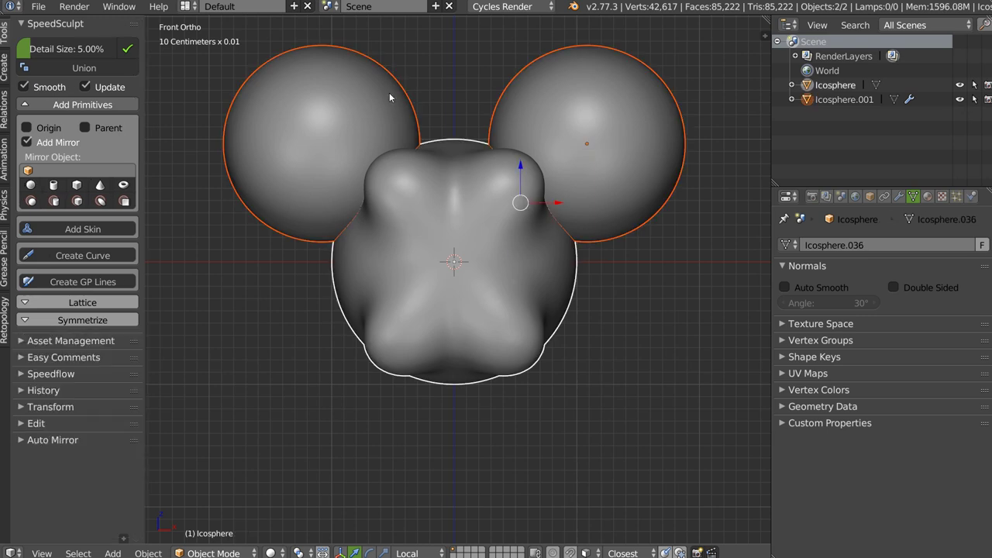
click(106, 71)
middle_drag(543, 173, 471, 201)
scroll(476, 198, up, 5)
mouse_move(512, 250)
middle_down()
mouse_move(454, 228)
mouse_move(430, 203)
middle_up()
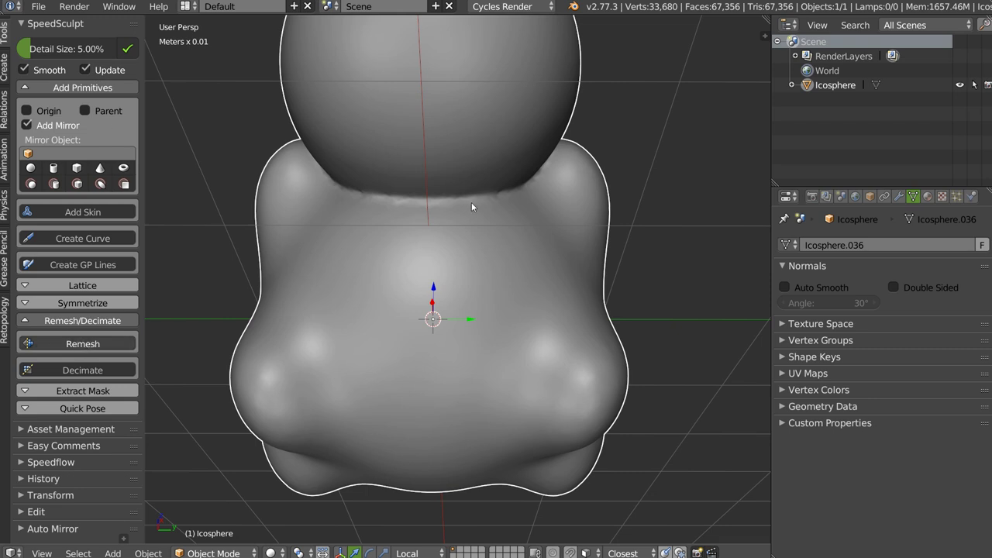
- Set the SpeedSculpt Smooth Repeat count for the eared blob's remesh
middle_drag(479, 200, 445, 194)
click(61, 386)
text(30)
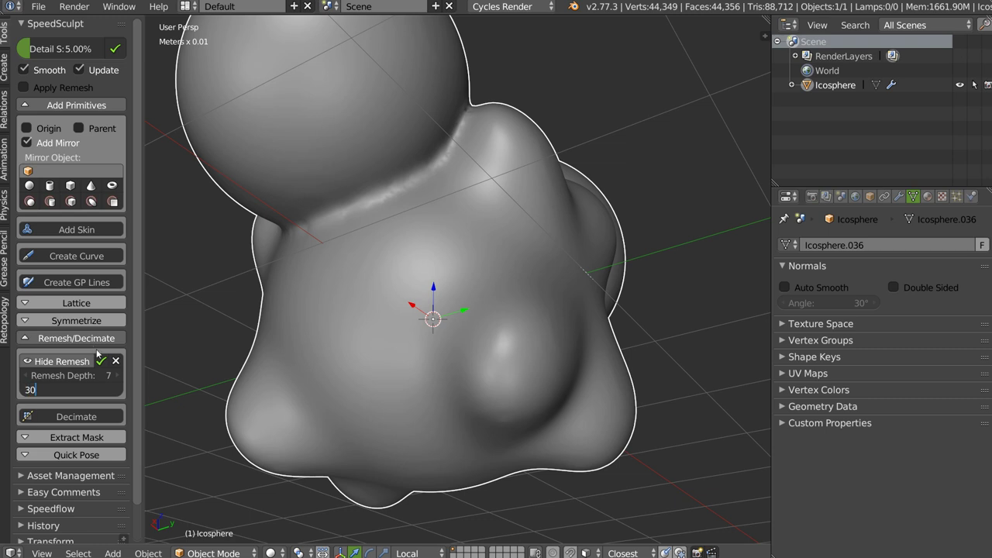
key(Return)
- Compare the eared blob in wireframe and solid shading
mouse_move(410, 175)
middle_down()
mouse_move(414, 165)
mouse_move(380, 202)
mouse_move(372, 192)
middle_up()
key(z)
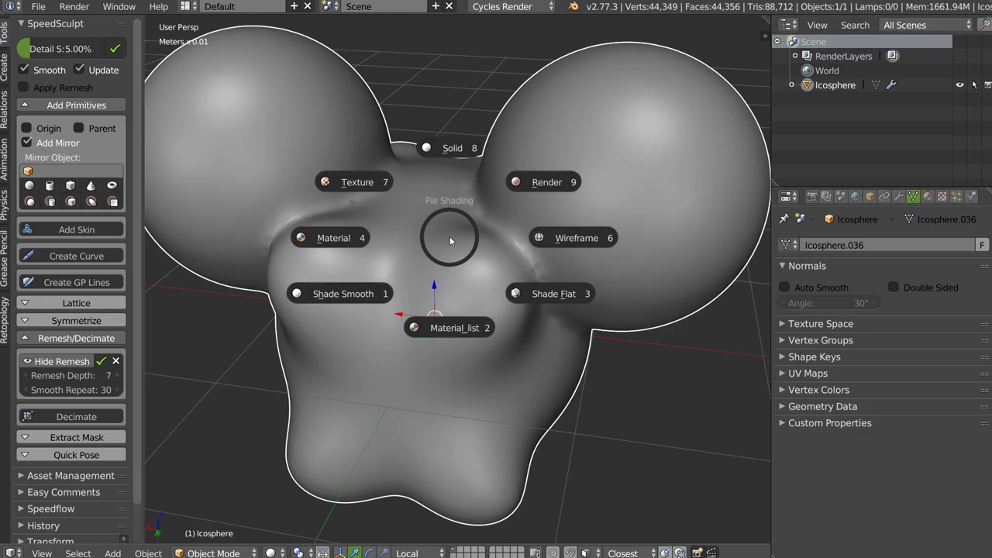
click(558, 240)
key(z)
click(516, 164)
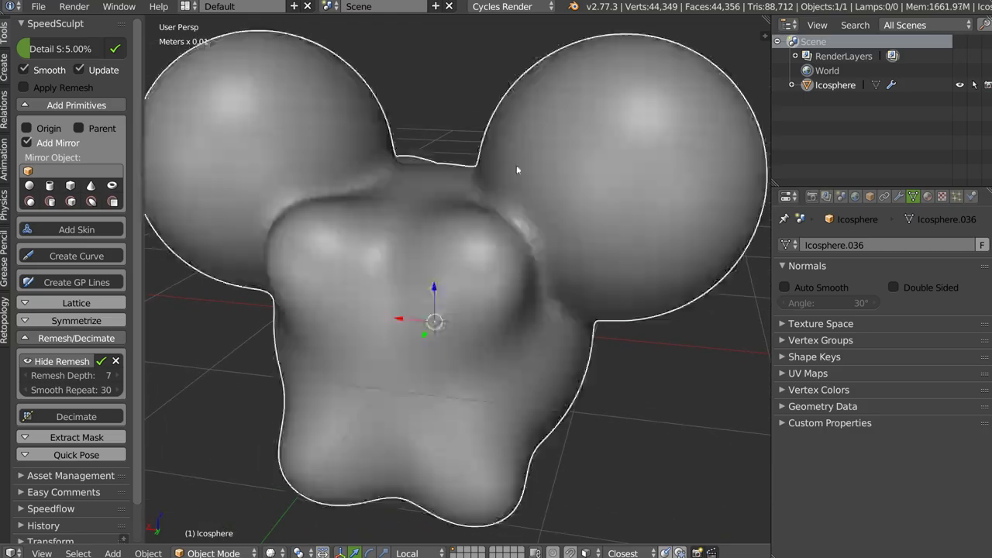
middle_drag(515, 164, 478, 210)
- Update the remesh with the new smoothing, toggling Hide Remesh and auto-update to compare
click(57, 362)
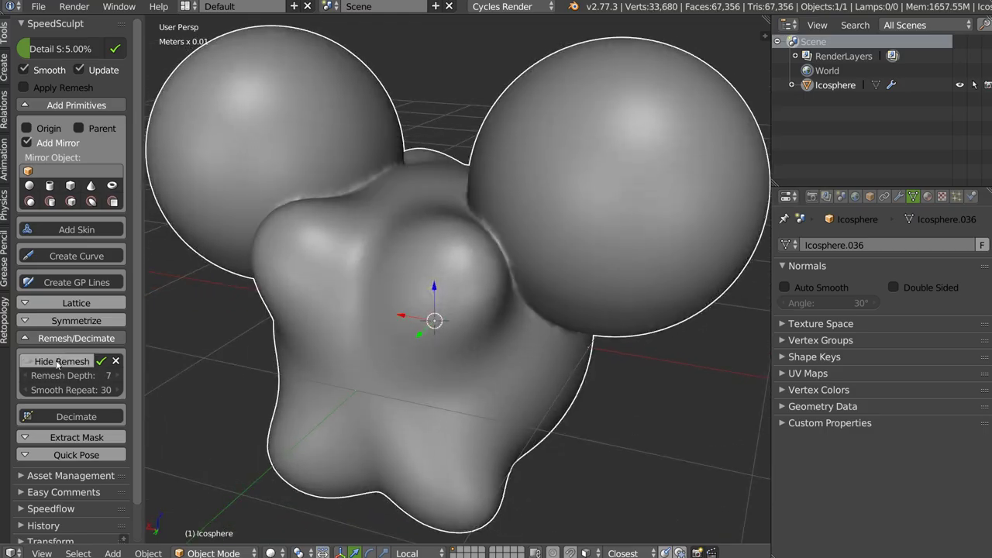
click(51, 363)
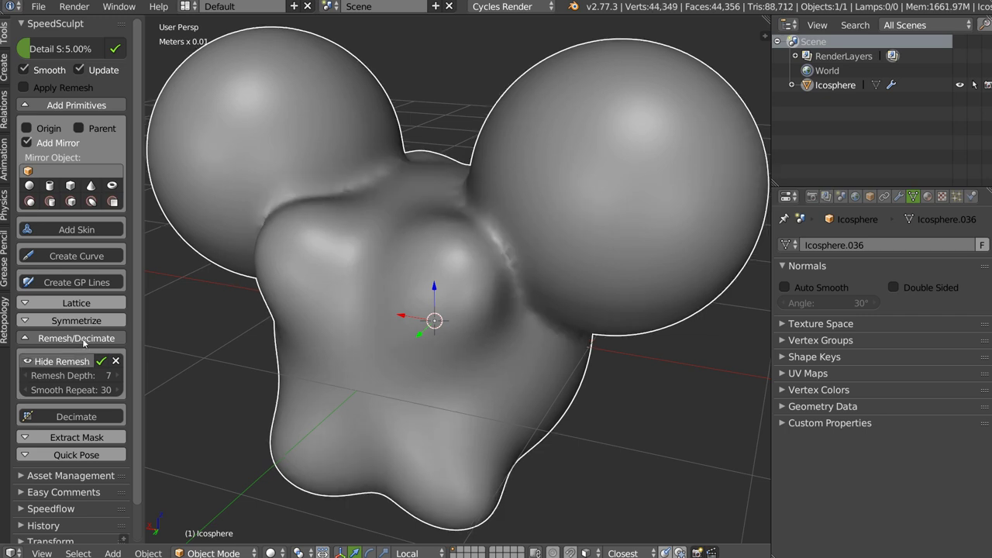
click(56, 363)
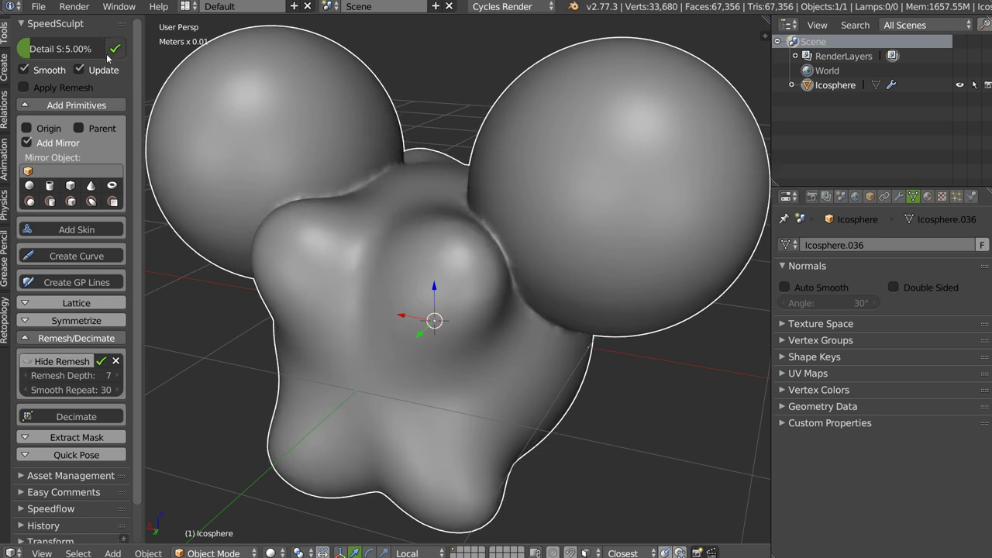
click(82, 70)
click(80, 69)
scroll(530, 224, up, 4)
- Overlay the wireframe and remesh the sculpt at 5% Detail Size
key(z)
click(583, 243)
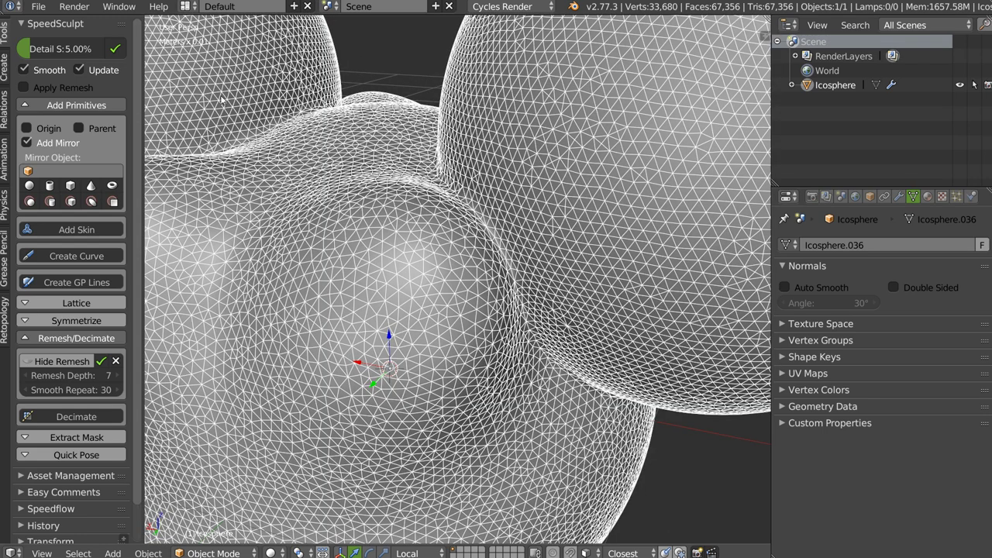
click(115, 50)
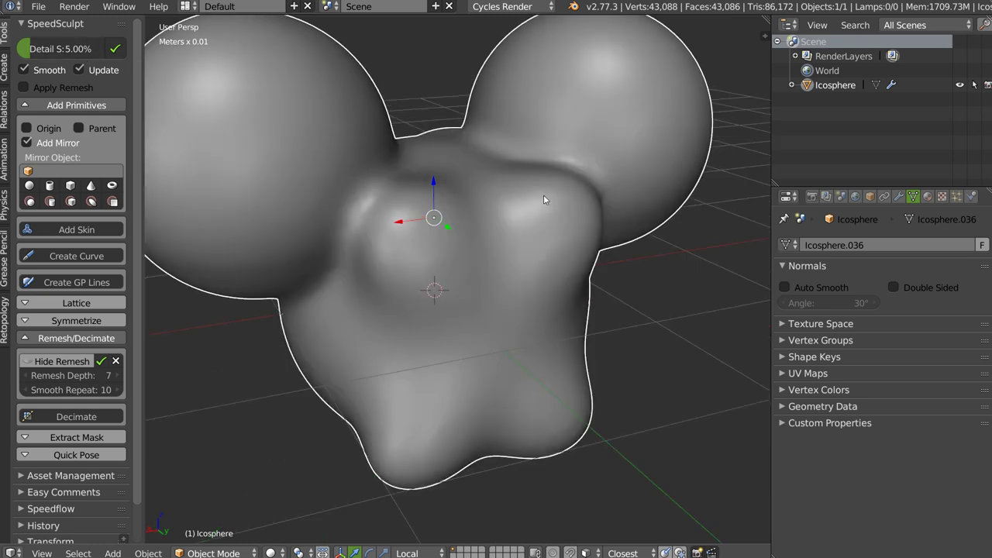
- Inspect the new topology, toggling the remesh preview and wireframe overlay
middle_drag(566, 198, 513, 195)
click(47, 361)
mouse_move(364, 224)
middle_down()
mouse_move(589, 232)
mouse_move(348, 221)
middle_up()
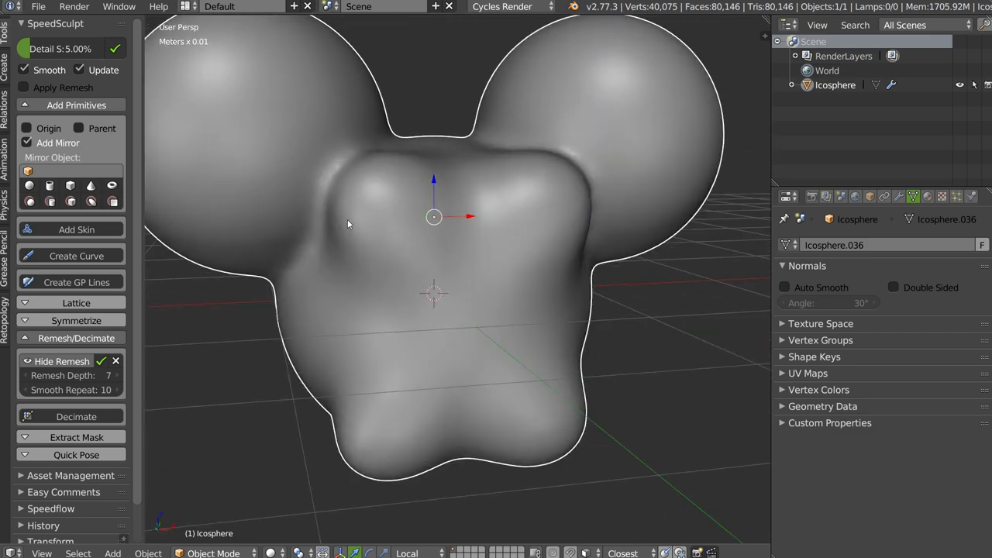
scroll(403, 231, down, 2)
key(z)
scroll(402, 231, up, 2)
scroll(402, 231, up, 2)
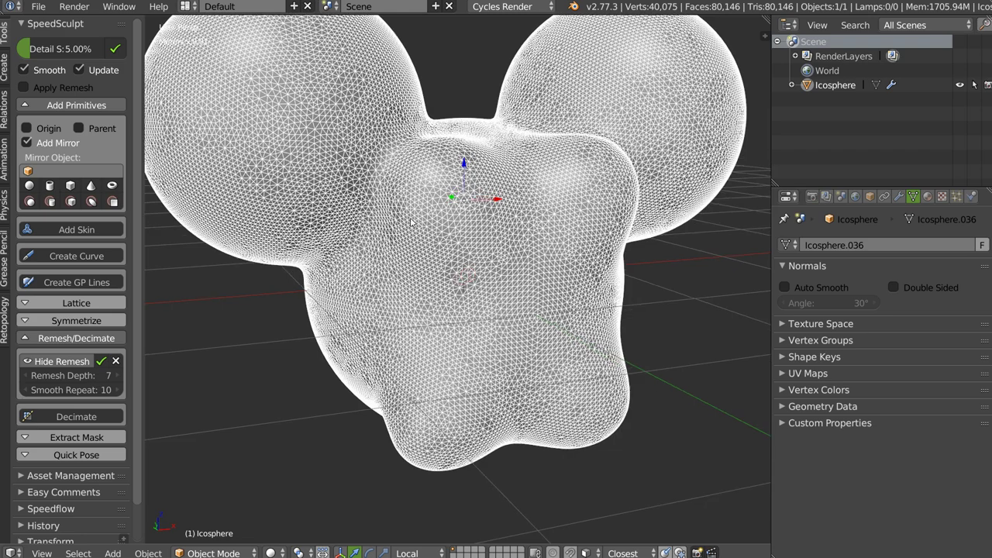
scroll(402, 231, up, 2)
click(61, 364)
mouse_move(364, 233)
middle_down()
mouse_move(411, 220)
mouse_move(554, 227)
mouse_move(491, 246)
mouse_move(465, 268)
middle_up()
- Turn off the wireframe overlay and delete the eared blob
key(z)
scroll(370, 244, down, 3)
scroll(538, 228, down, 1)
key(x)
click(459, 256)
- Add a cube and briefly inspect it in wireframe
right_click(465, 268)
click(417, 357)
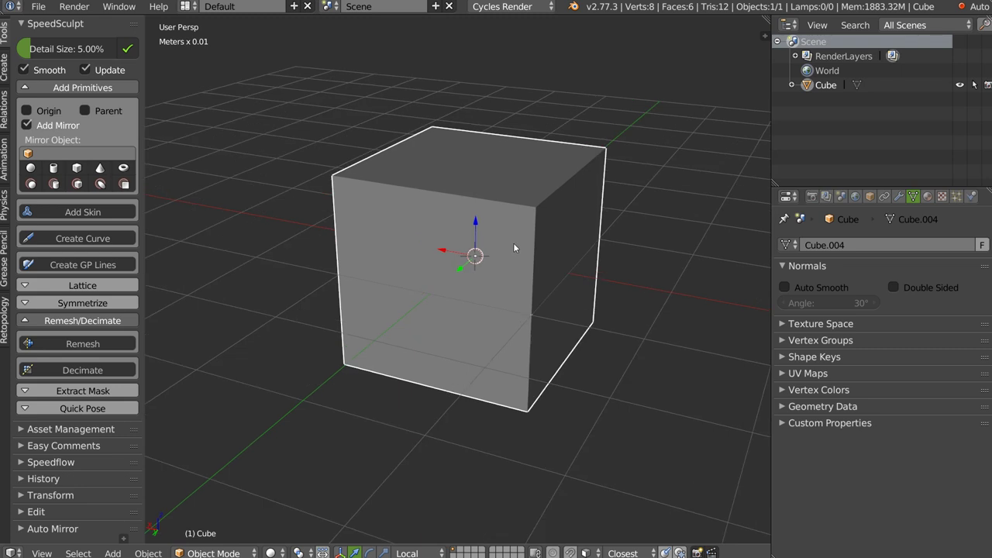
middle_drag(514, 247, 520, 186)
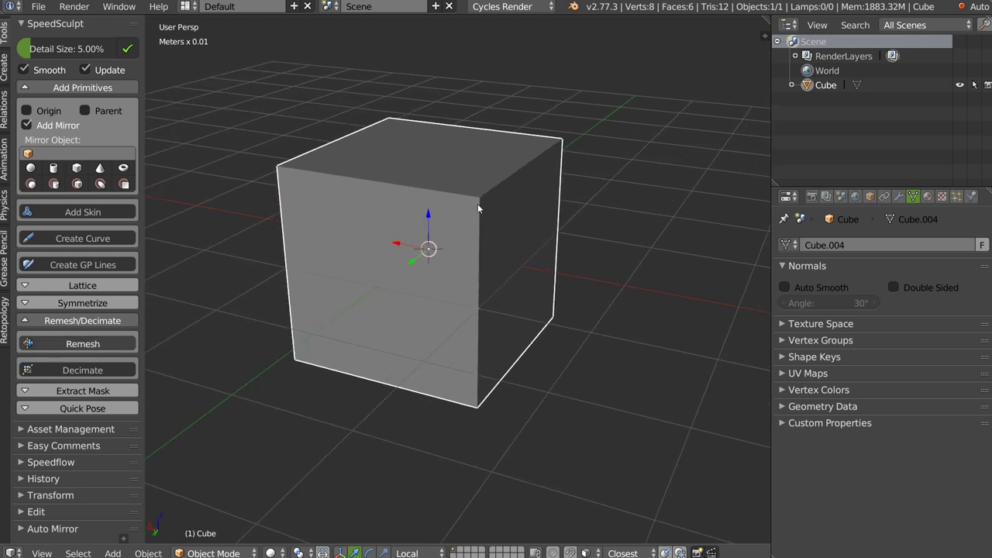
scroll(448, 211, up, 3)
scroll(426, 241, up, 2)
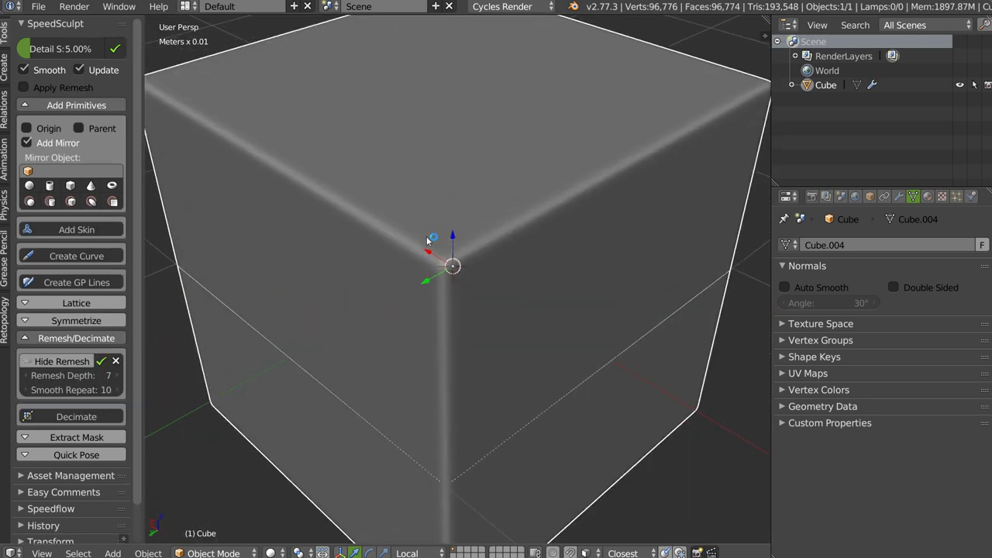
key(z)
scroll(457, 224, down, 5)
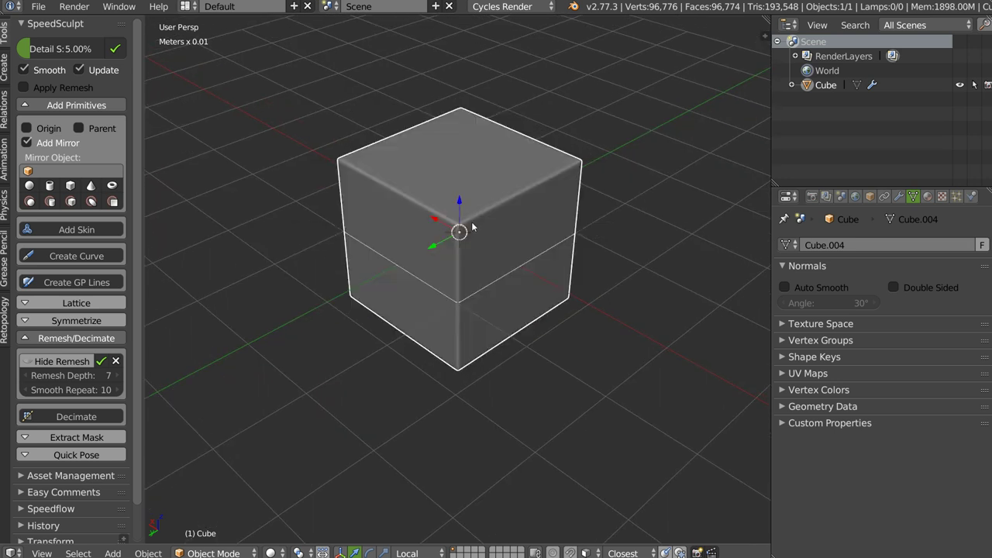
- Add a second cube, raise it onto the first, and stretch it along Y into a slab
right_click(515, 238)
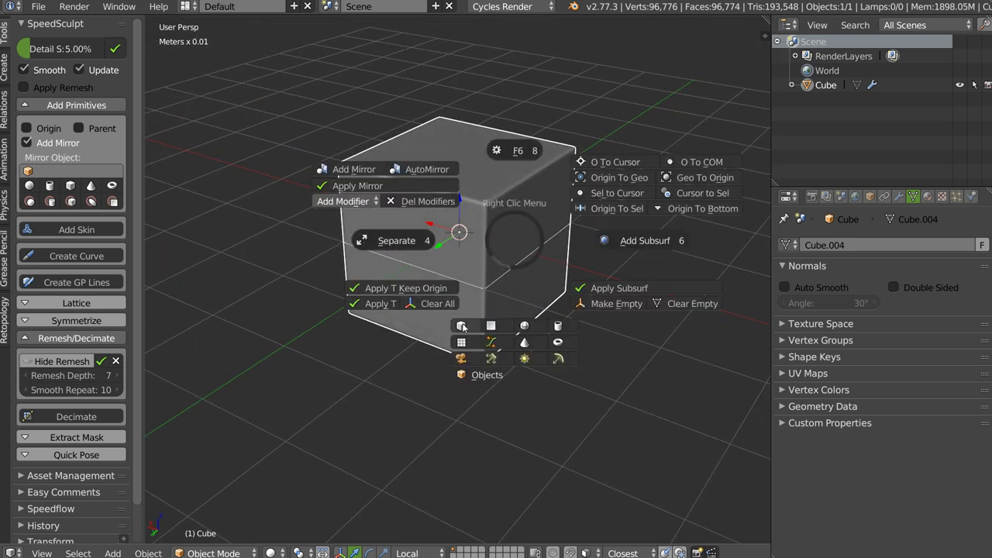
click(461, 325)
key(g)
key(z)
key(s)
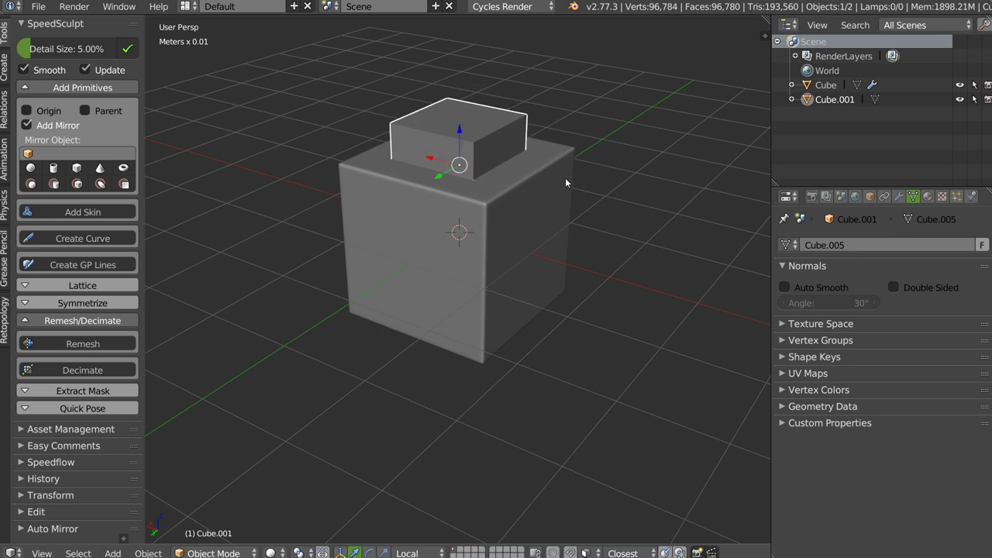
key(s)
key(y)
click(472, 186)
middle_drag(472, 186, 706, 206)
mouse_move(645, 200)
middle_down()
mouse_move(554, 169)
mouse_move(444, 202)
middle_up()
- Bevel the slab into a capsule: width 0.38, 12 segments, profile 0.5
key(ctrl+b)
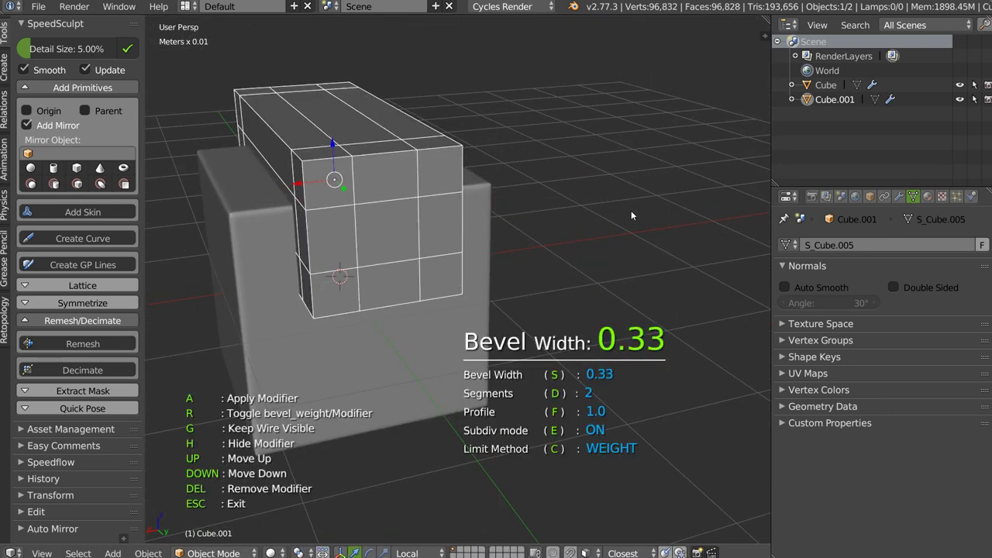
key(d)
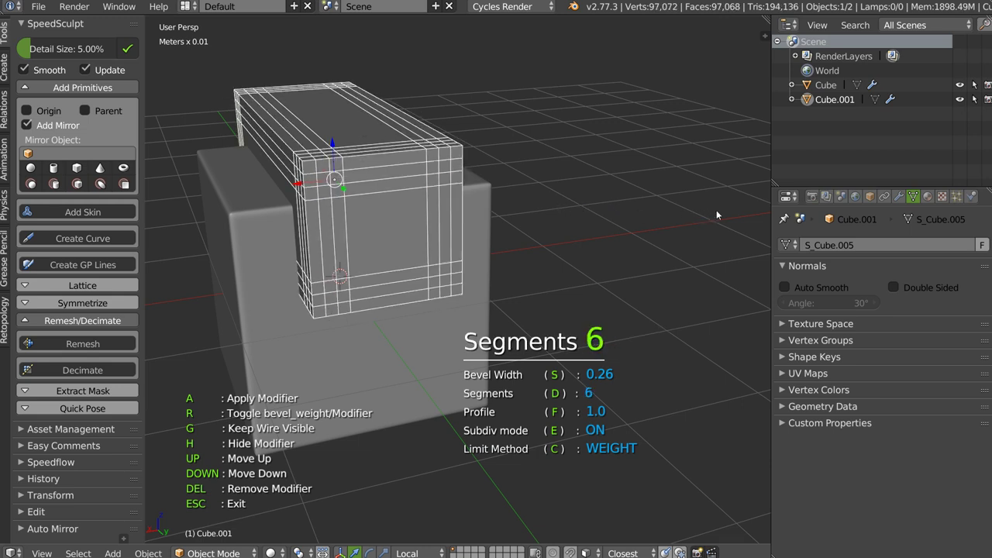
text(file )
text(.5)
key(Return)
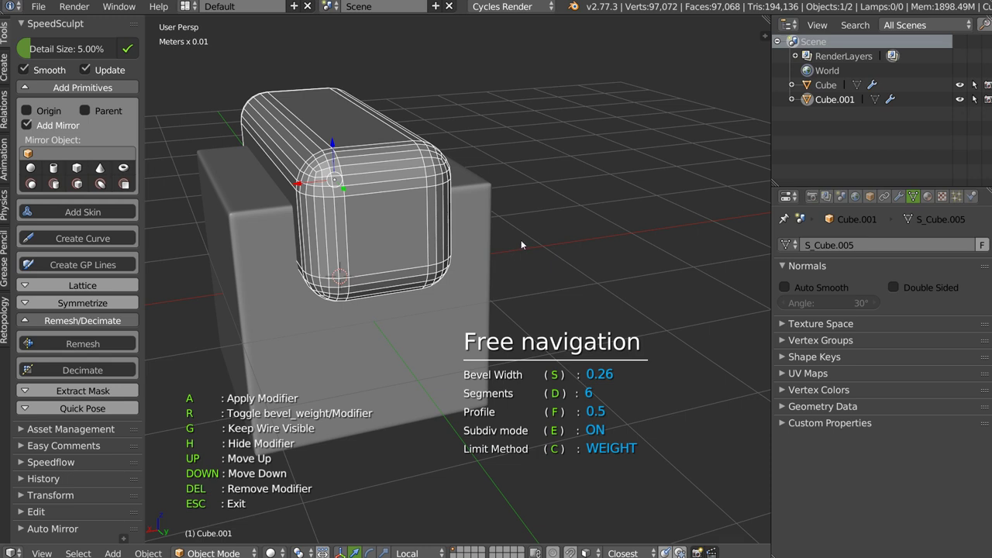
key(s)
key(d)
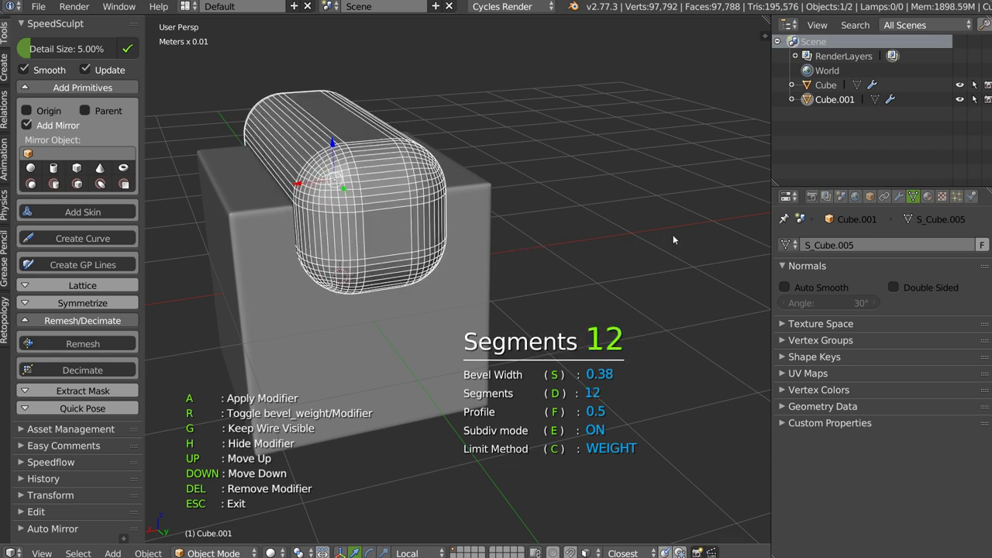
key(a)
mouse_move(663, 234)
middle_down()
mouse_move(420, 207)
mouse_move(435, 207)
middle_up()
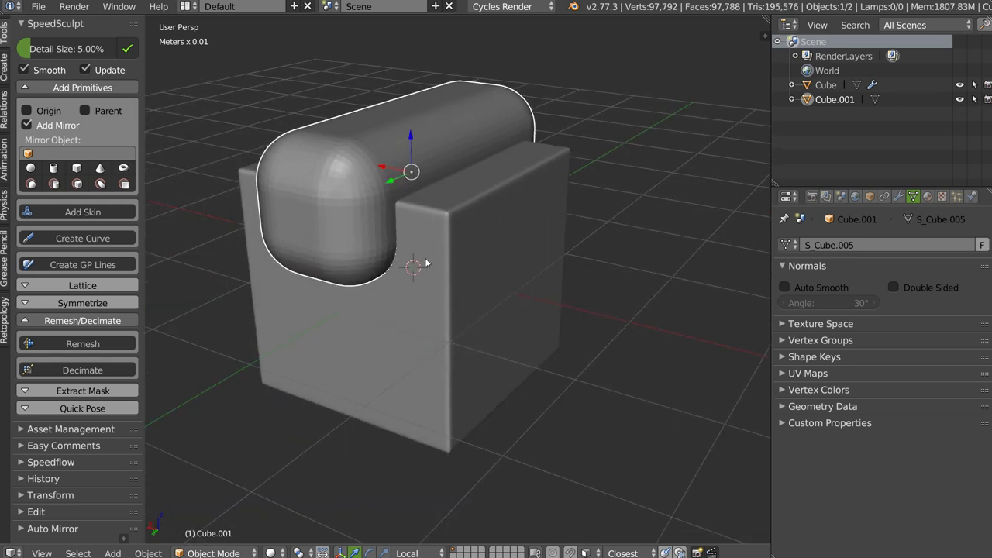
shift+right_click(432, 238)
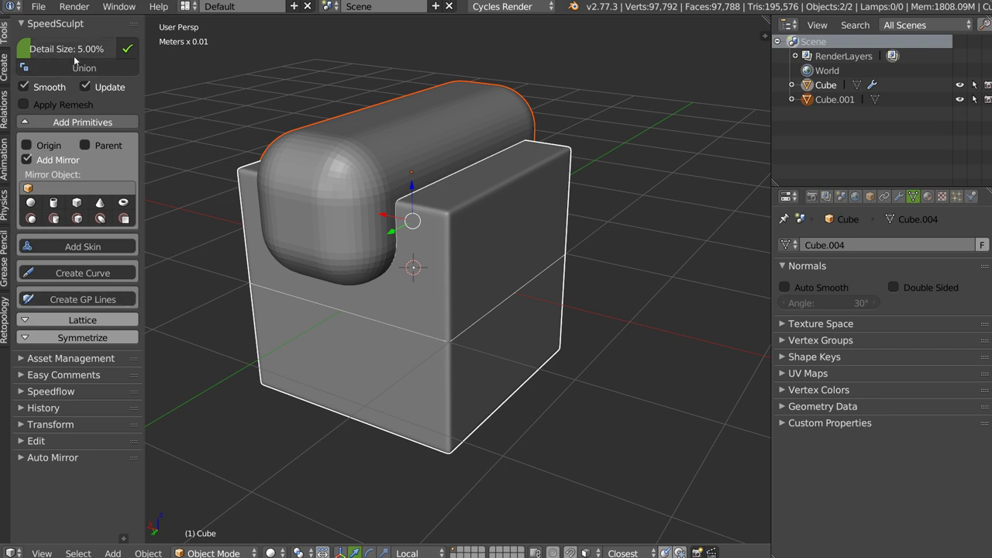
- Cut the capsule out of the cube with a difference Boolean and apply it
key(space)
key(space)
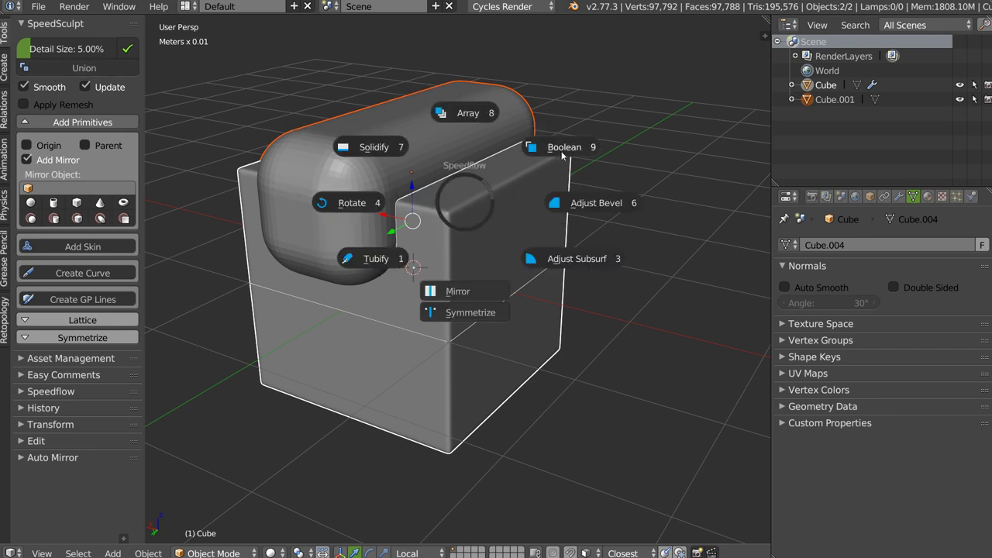
click(555, 155)
middle_drag(557, 155, 453, 186)
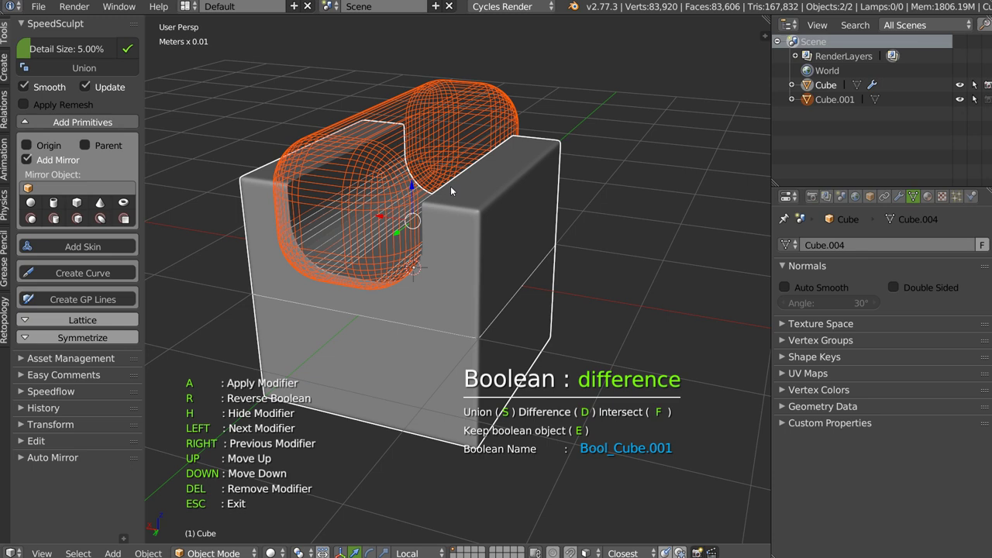
key(a)
mouse_move(341, 195)
middle_down()
mouse_move(480, 184)
mouse_move(484, 251)
middle_up()
- Remesh the cube with Smooth and Update turned off and check its dense wireframe
click(80, 70)
click(24, 70)
key(z)
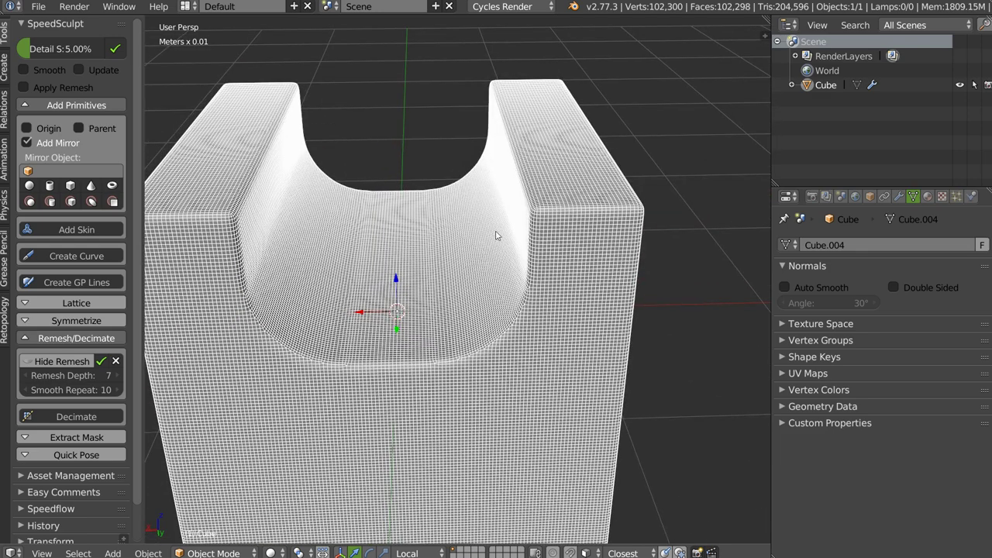
scroll(497, 235, down, 5)
- Add a cylinder and raise it vertically into the channel
key(w)
click(511, 334)
key(g)
key(z)
click(585, 169)
- Shrink the cylinder and apply a 12-segment bevel with subdivision mode turned off
key(s)
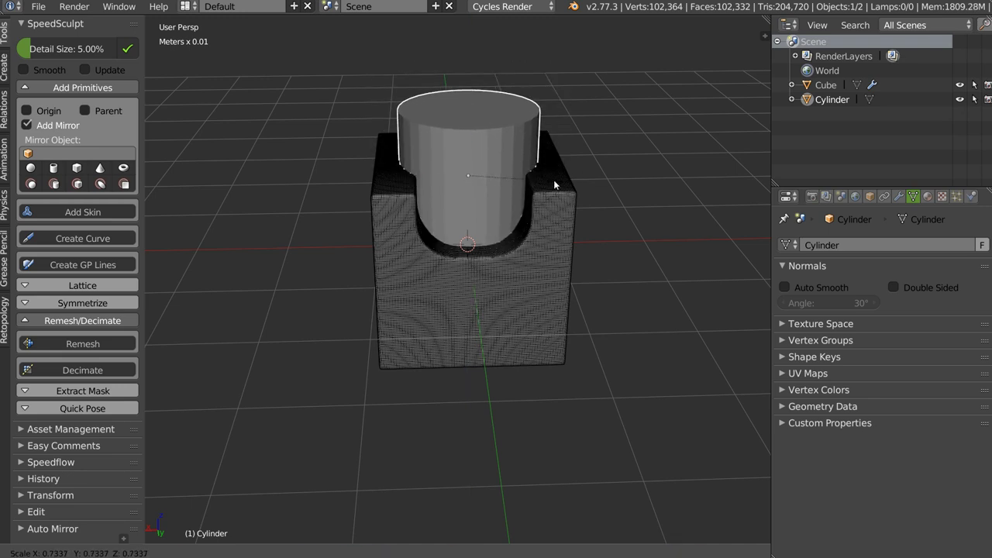
click(554, 184)
key(shift+space)
click(620, 193)
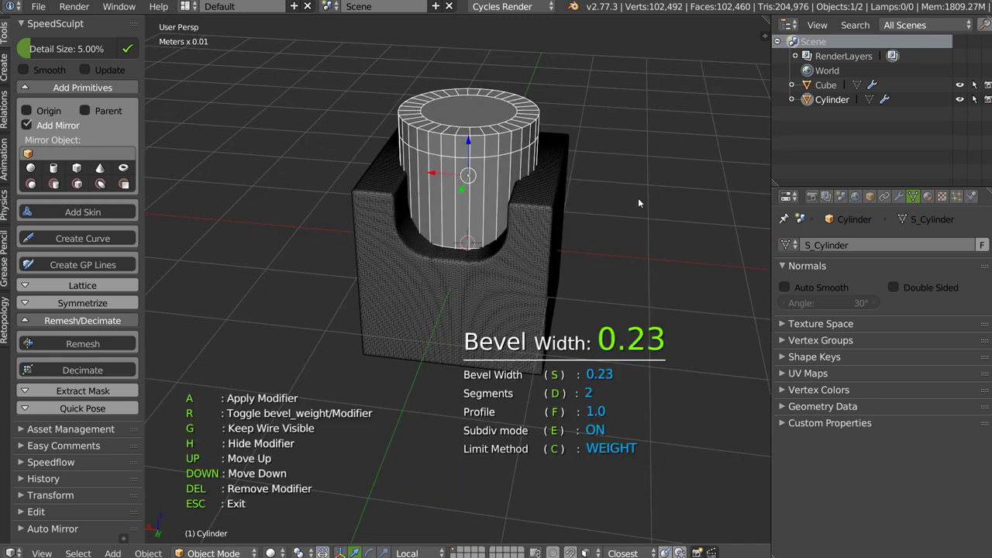
key(e)
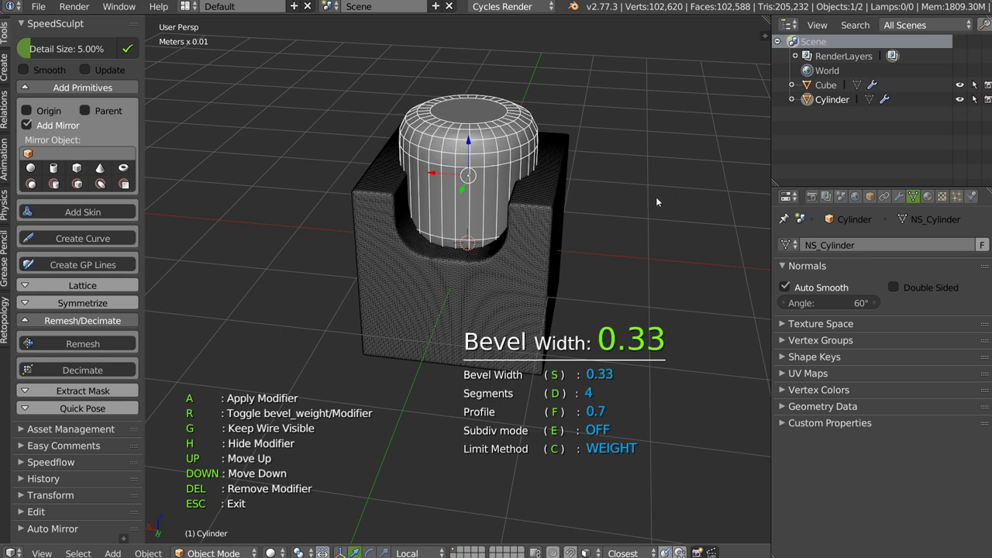
key(d)
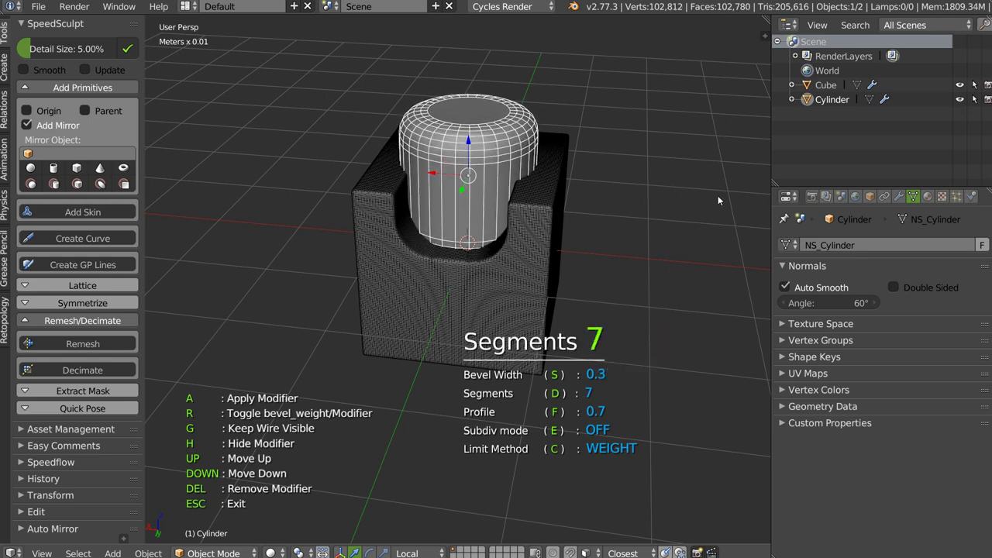
key(a)
- Add subdivision to the cylinder, then apply it as a boolean difference cut into the cube
key(alt+q)
click(421, 276)
click(524, 260)
shift+right_click(527, 269)
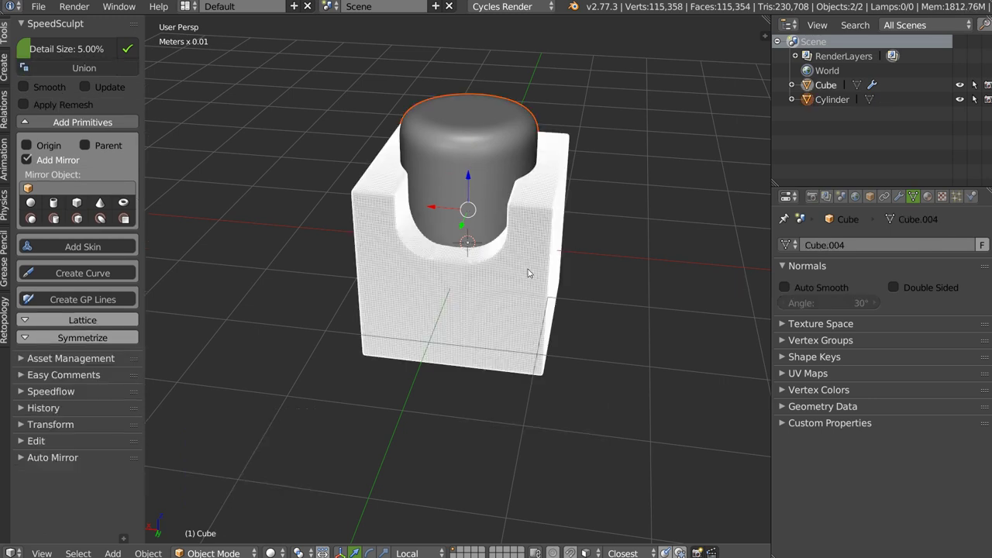
key(alt+q)
click(626, 212)
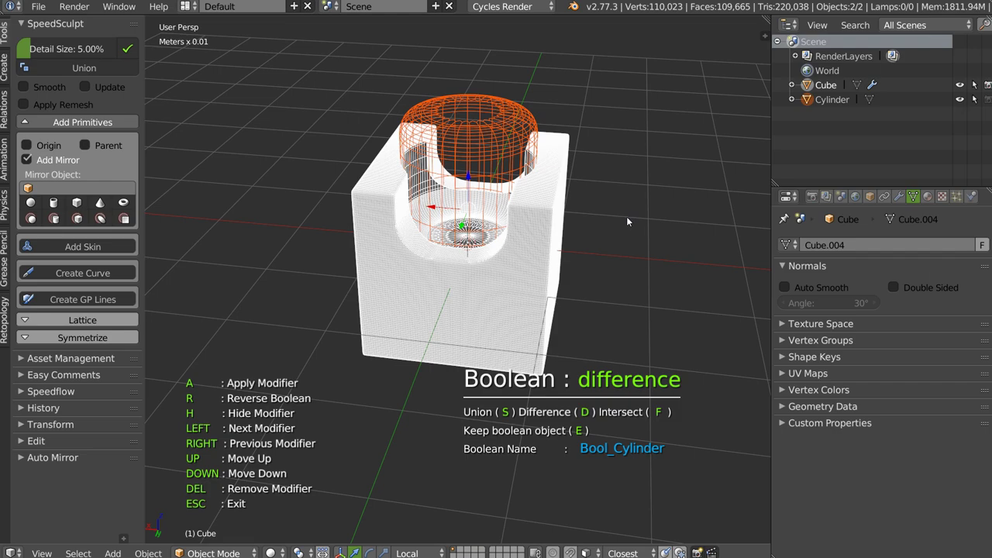
key(a)
- Hide the wireframe for smooth shading and orbit around the carved bowl in the cube
middle_drag(626, 216, 548, 196)
scroll(548, 196, up, 5)
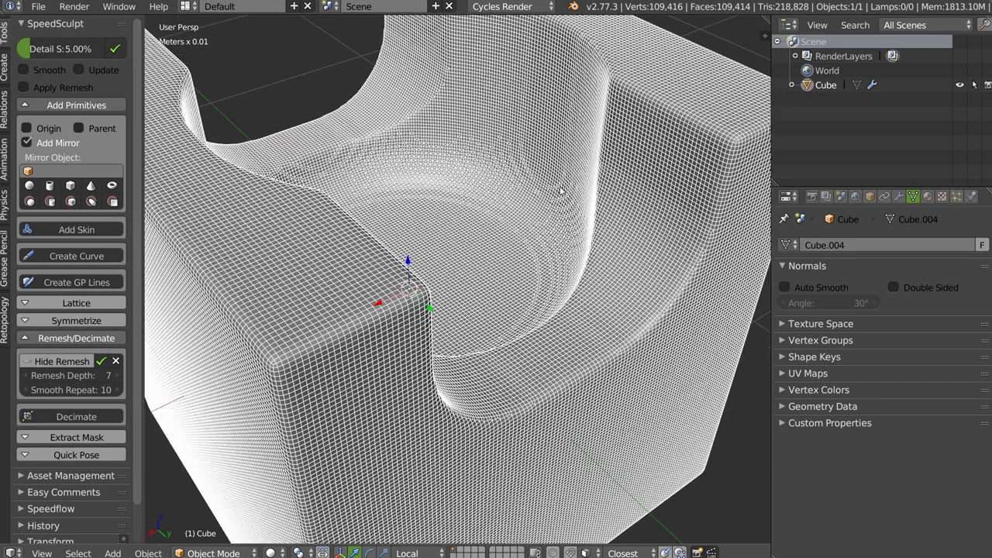
key(z)
click(643, 182)
scroll(643, 182, down, 5)
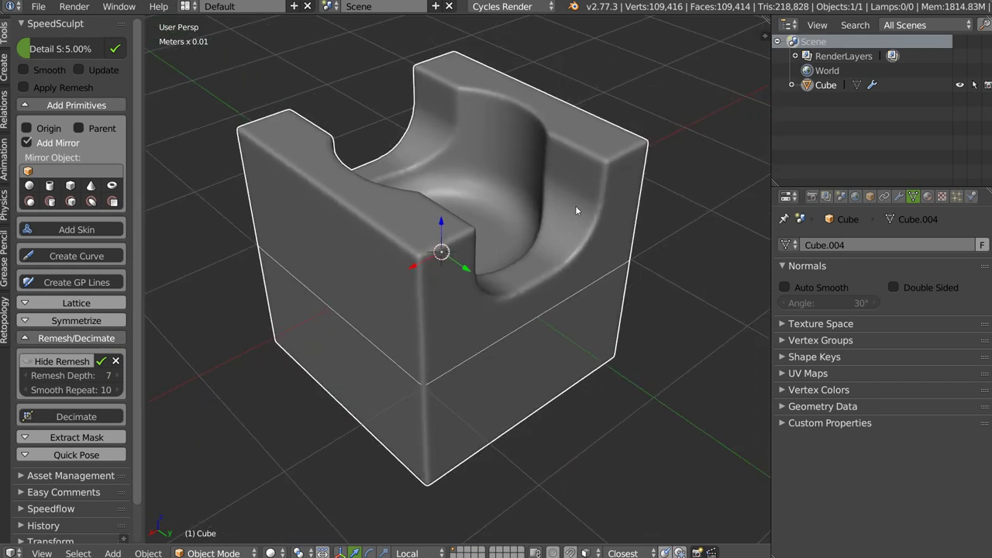
middle_drag(575, 205, 500, 197)
scroll(489, 211, down, 1)
scroll(491, 216, up, 2)
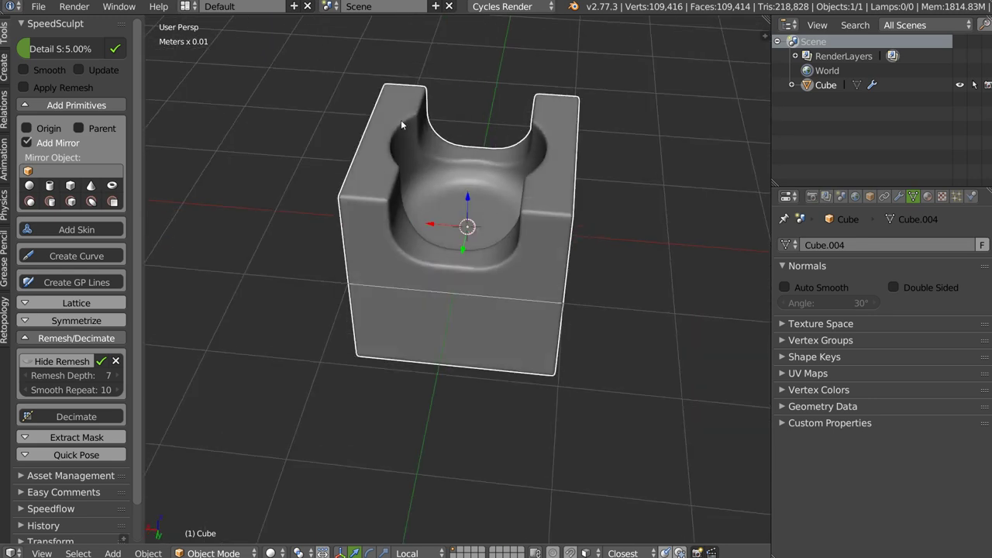
scroll(447, 165, up, 2)
mouse_move(447, 165)
middle_down()
mouse_move(367, 157)
mouse_move(534, 117)
mouse_move(523, 118)
middle_up()
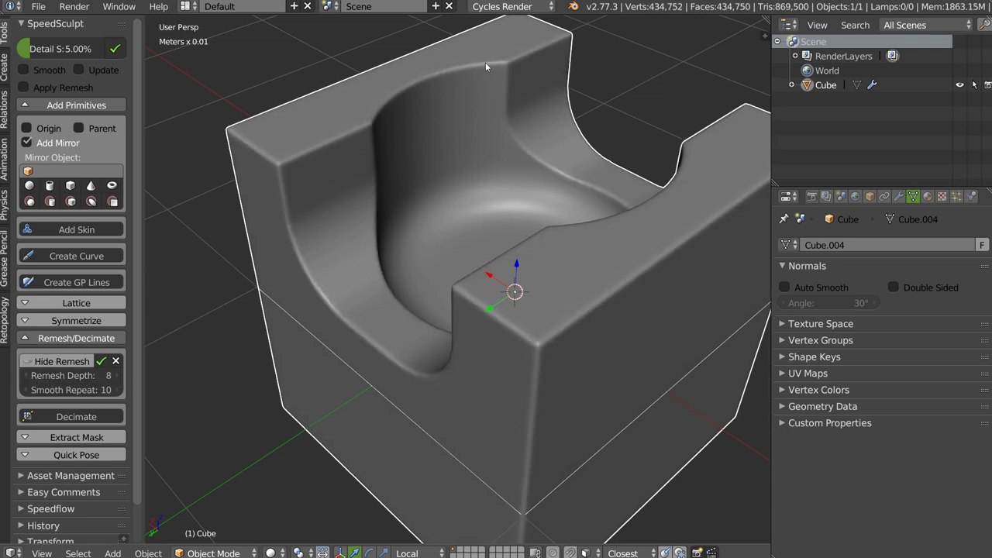
- Set the cube's remesh Smooth Repeat to 30 and inspect the smoothed result
click(54, 394)
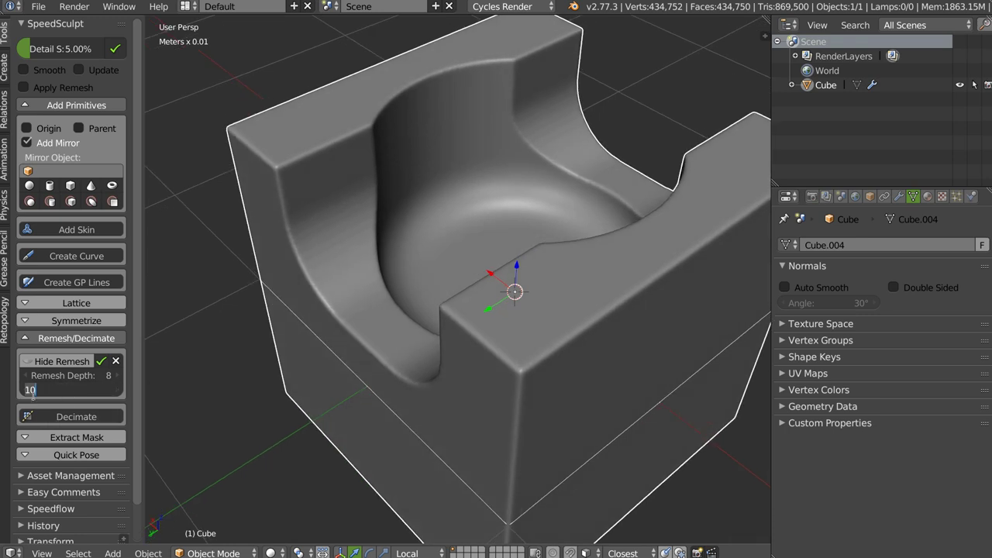
text(30)
key(Return)
mouse_move(505, 145)
middle_down()
mouse_move(234, 143)
mouse_move(345, 136)
mouse_move(529, 145)
mouse_move(434, 152)
mouse_move(457, 148)
middle_up()
middle_drag(424, 91, 464, 54)
mouse_move(563, 65)
middle_down()
mouse_move(527, 142)
mouse_move(528, 177)
mouse_move(499, 225)
middle_up()
- Add a new cylinder inside the cube and stretch it taller along Z
right_click(500, 225)
click(545, 311)
mouse_move(545, 310)
middle_down()
mouse_move(517, 225)
mouse_move(592, 217)
mouse_move(552, 220)
middle_up()
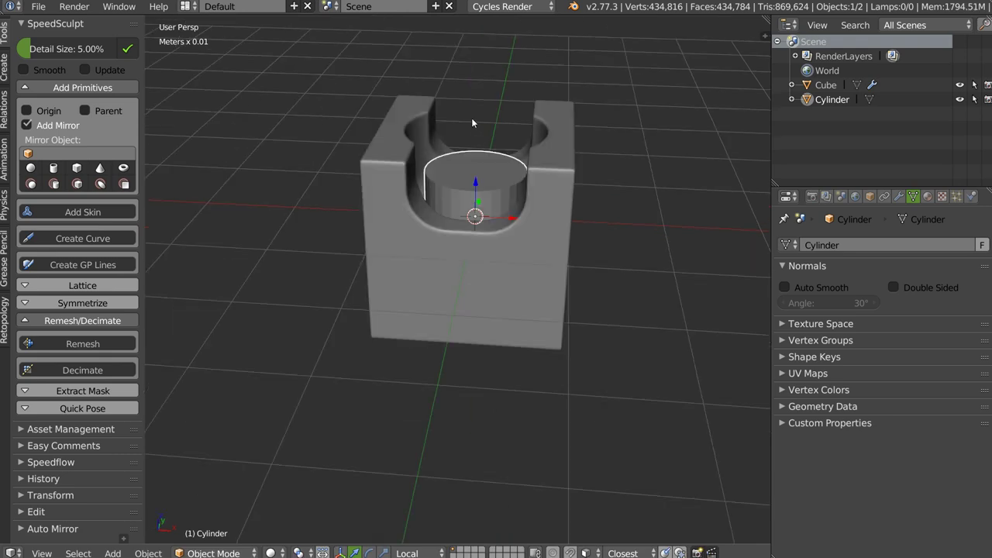
key(s)
key(z)
click(451, 92)
mouse_move(451, 92)
middle_down()
mouse_move(575, 206)
mouse_move(521, 125)
mouse_move(494, 174)
middle_up()
- Narrow the cylinder and stretch it vertically so it pokes through the cube
key(s)
click(546, 208)
key(s)
key(z)
click(459, 97)
middle_drag(458, 97, 522, 181)
- Give the cylinder a 0.04 bevel and a level-2 subdivision surface
key(alt+q)
click(627, 194)
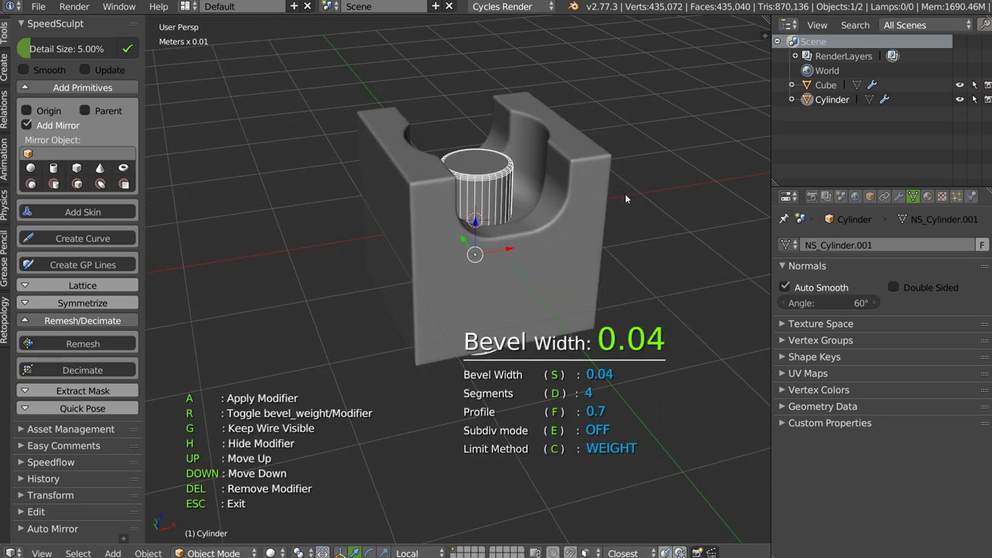
click(625, 194)
key(alt+q)
click(633, 266)
click(548, 203)
- Select the cube along with the cylinder and set up a boolean difference cut
middle_drag(512, 203, 549, 204)
shift+click(546, 236)
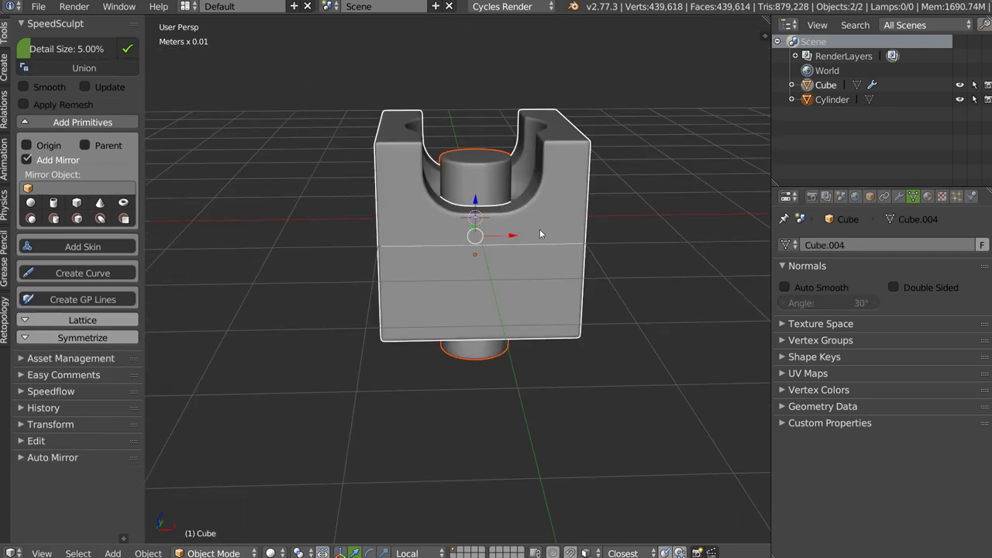
key(alt+q)
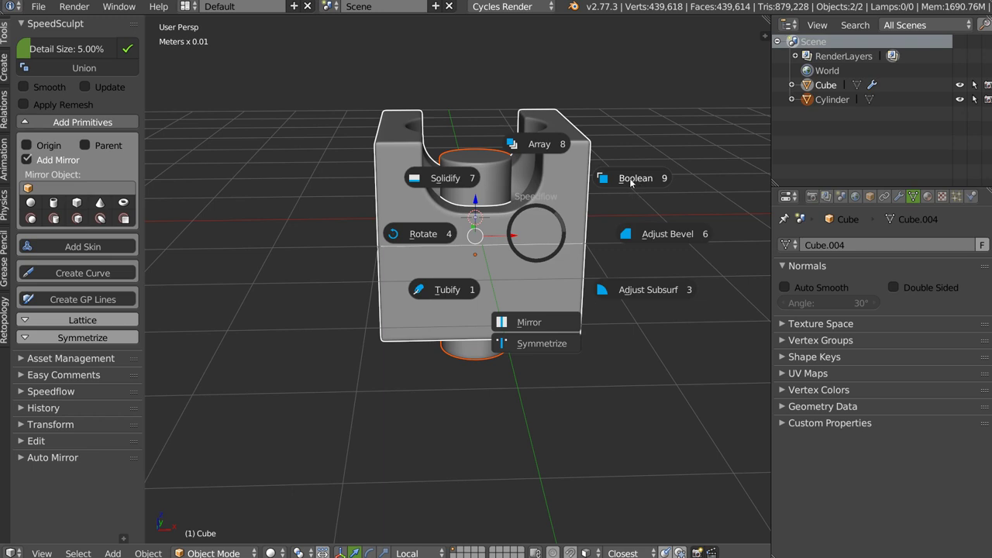
click(631, 183)
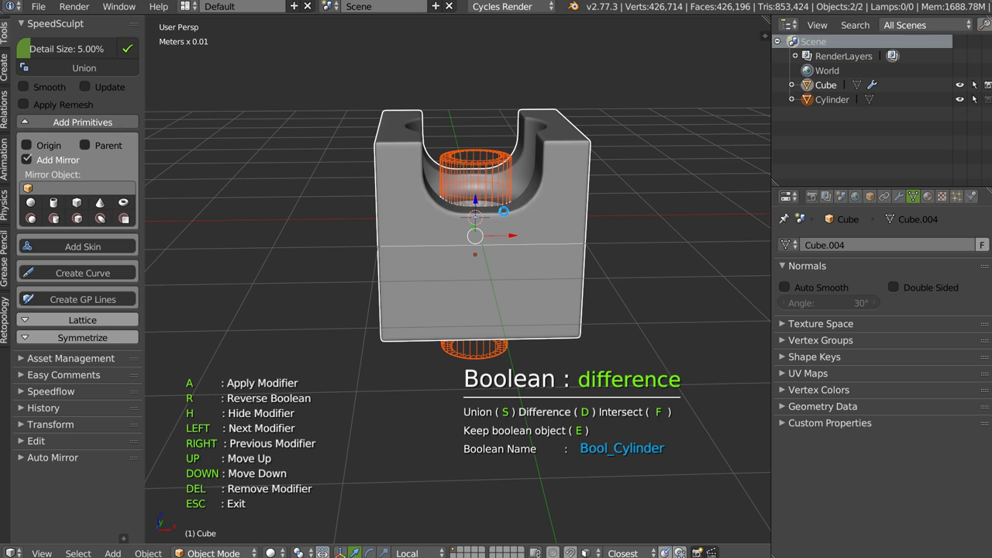
- Apply the Boolean so the cylinder's hole is baked into the cube, then view it front orthographic
key(a)
mouse_move(346, 287)
middle_down()
mouse_move(520, 218)
mouse_move(482, 277)
mouse_move(499, 121)
mouse_move(481, 245)
mouse_move(525, 201)
mouse_move(457, 225)
middle_up()
scroll(520, 212, up, 5)
scroll(495, 217, down, 5)
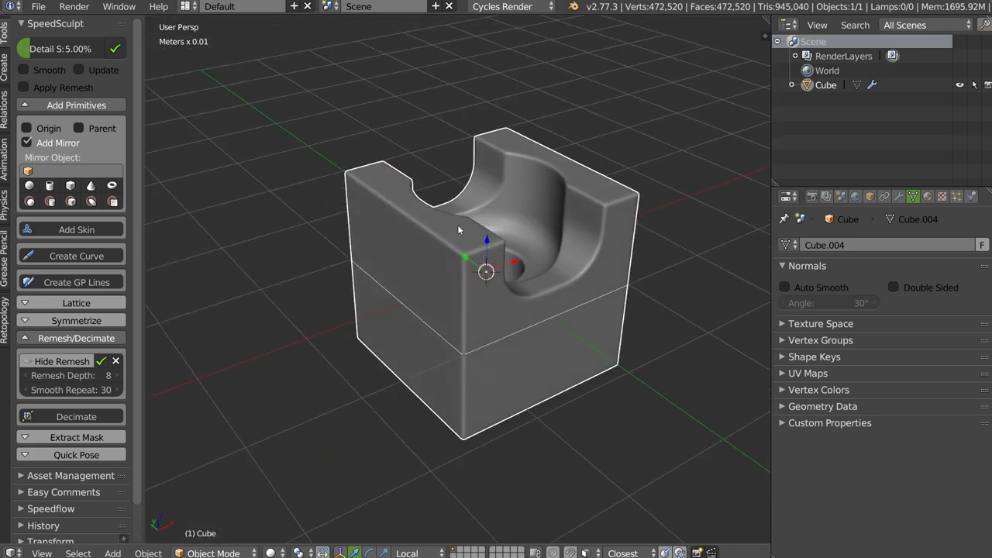
ctrl+scroll(116, 376, down, 1)
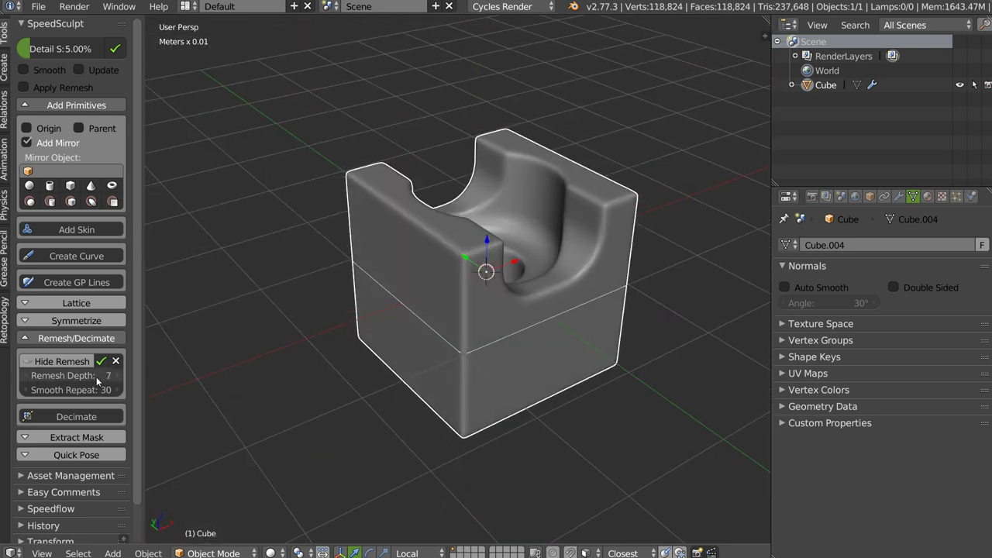
key(KP_1)
- Make a stepped BoxCutter line cut in Rebool mode, splitting the cube's bottom off as Cube.001
scroll(475, 244, up, 1)
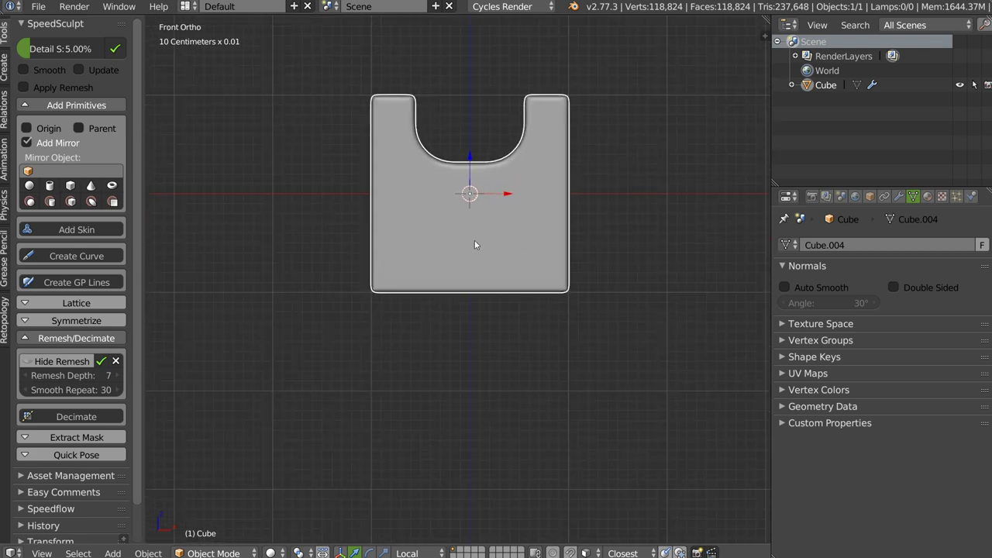
key(alt+w)
key(space)
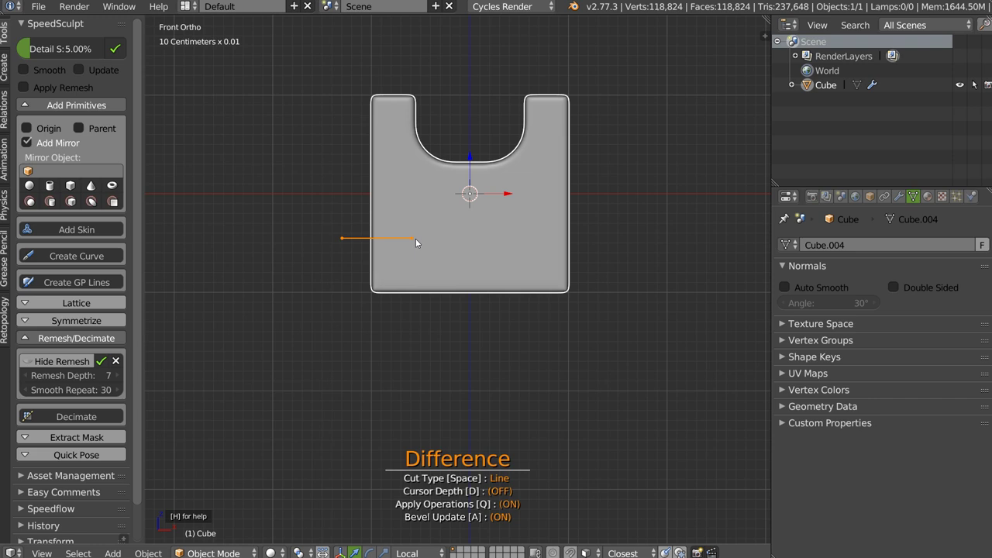
click(441, 262)
click(598, 261)
click(598, 346)
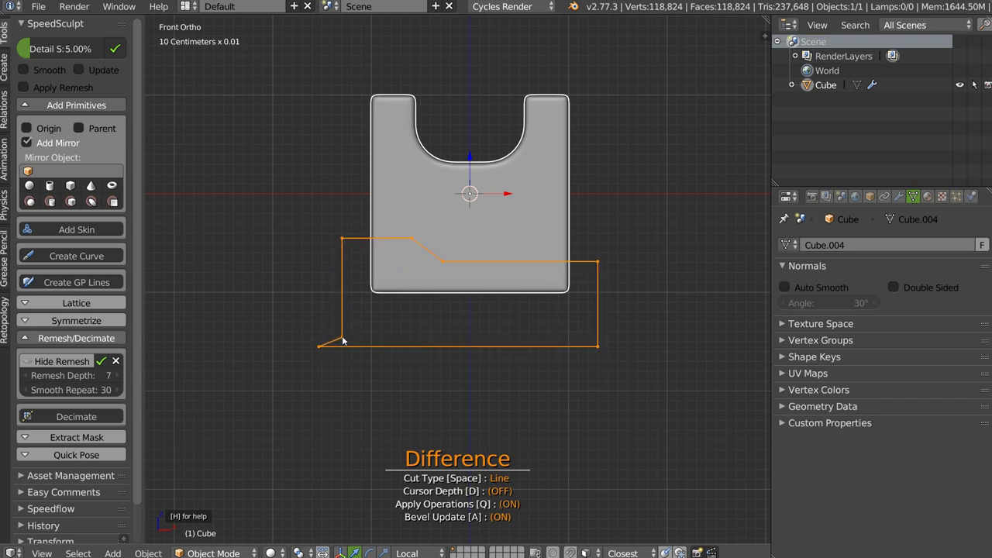
key(ctrl)
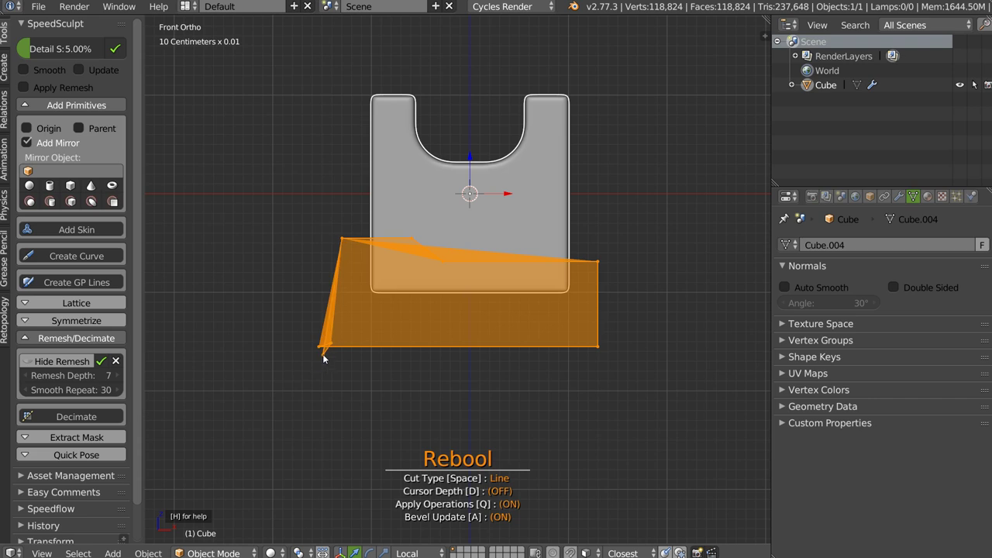
click(388, 332)
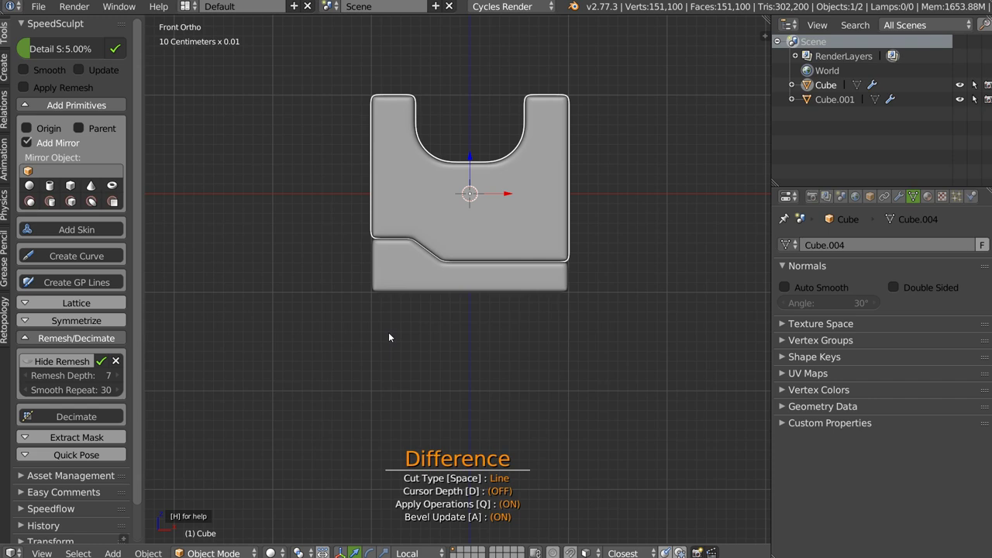
scroll(457, 249, up, 5)
mouse_move(456, 249)
middle_down()
mouse_move(541, 223)
mouse_move(508, 287)
mouse_move(506, 251)
mouse_move(473, 248)
mouse_move(424, 286)
middle_up()
scroll(461, 255, down, 5)
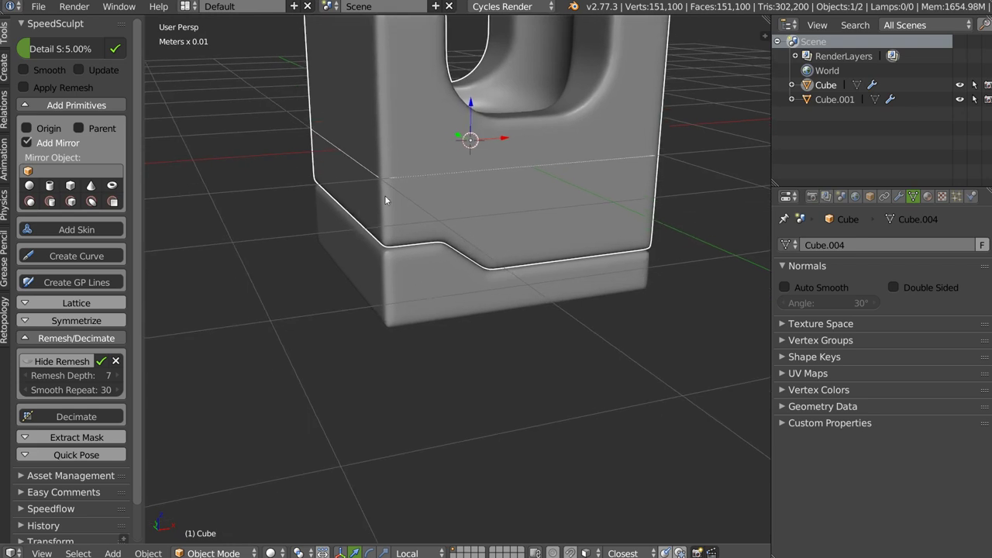
- Remesh the base slab Cube.001 at depth 8 and orbit to inspect the result
right_click(447, 276)
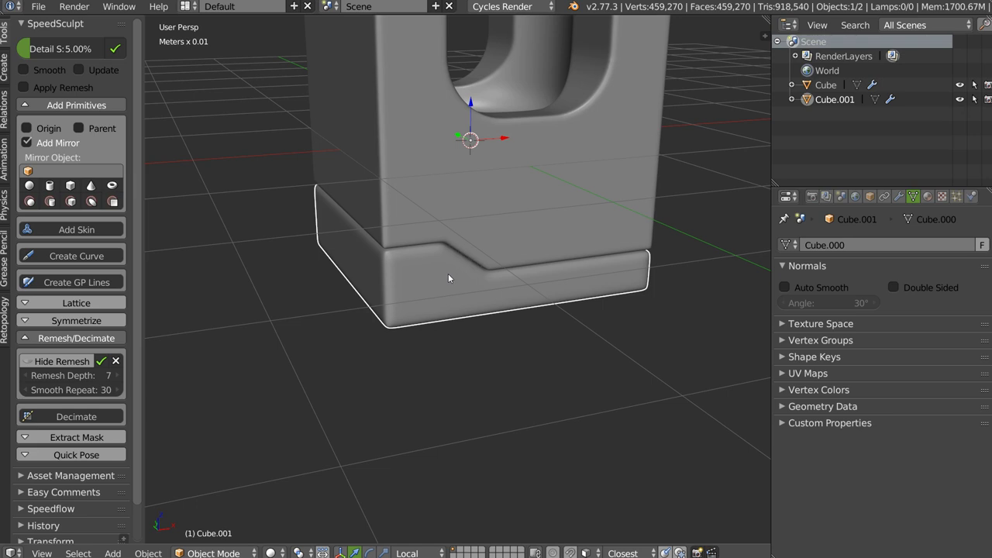
click(120, 379)
mouse_move(412, 228)
middle_down()
mouse_move(388, 302)
mouse_move(381, 224)
mouse_move(501, 264)
mouse_move(470, 260)
mouse_move(550, 209)
middle_up()
scroll(470, 259, up, 5)
scroll(550, 210, down, 5)
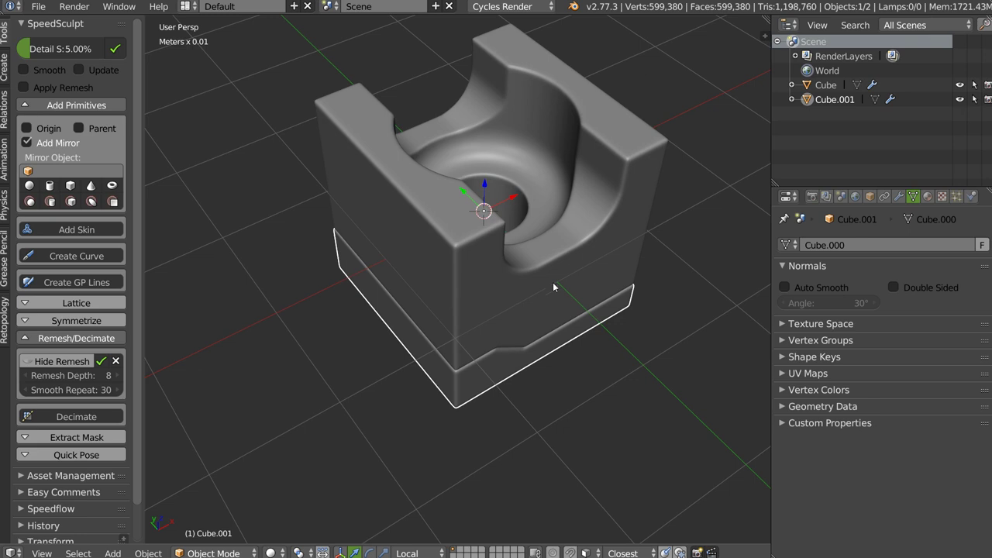
middle_drag(411, 232, 343, 224)
mouse_move(261, 147)
middle_down()
mouse_move(379, 217)
mouse_move(416, 145)
mouse_move(454, 130)
mouse_move(458, 109)
mouse_move(355, 104)
mouse_move(548, 64)
mouse_move(539, 165)
mouse_move(671, 169)
mouse_move(621, 153)
mouse_move(695, 245)
mouse_move(553, 194)
mouse_move(521, 228)
middle_up()
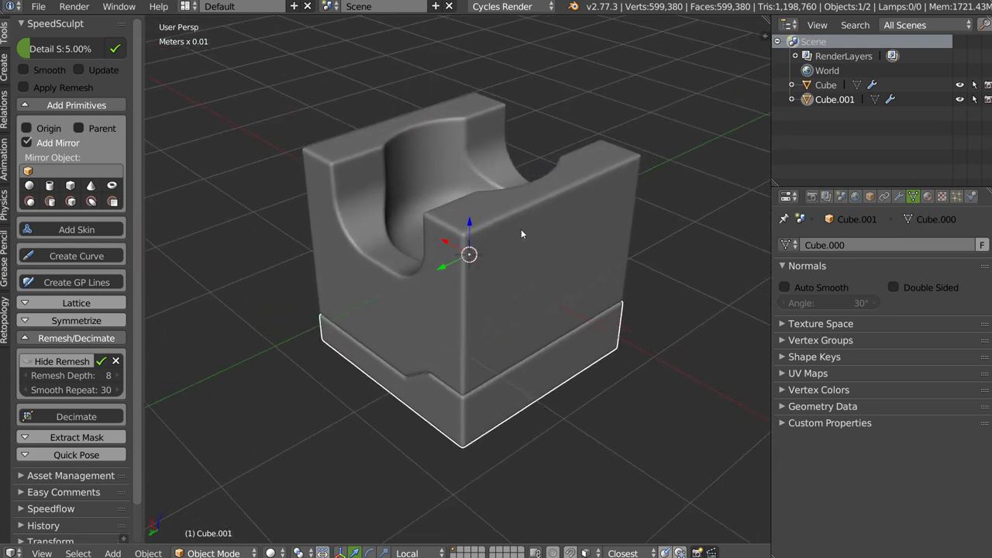
- Collapse the Remesh/Decimate panel and select the upper block of the cube
click(87, 339)
middle_drag(428, 245, 447, 266)
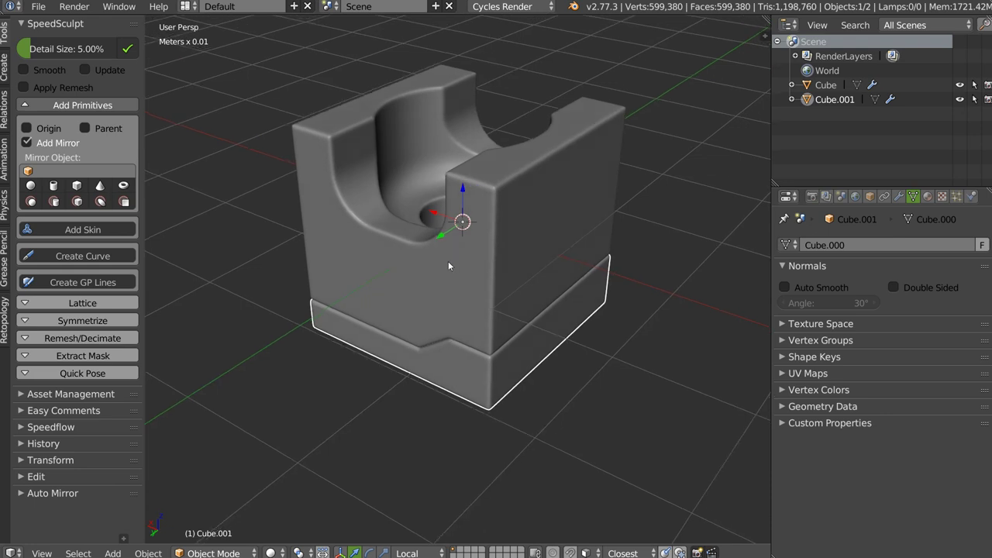
right_click(498, 332)
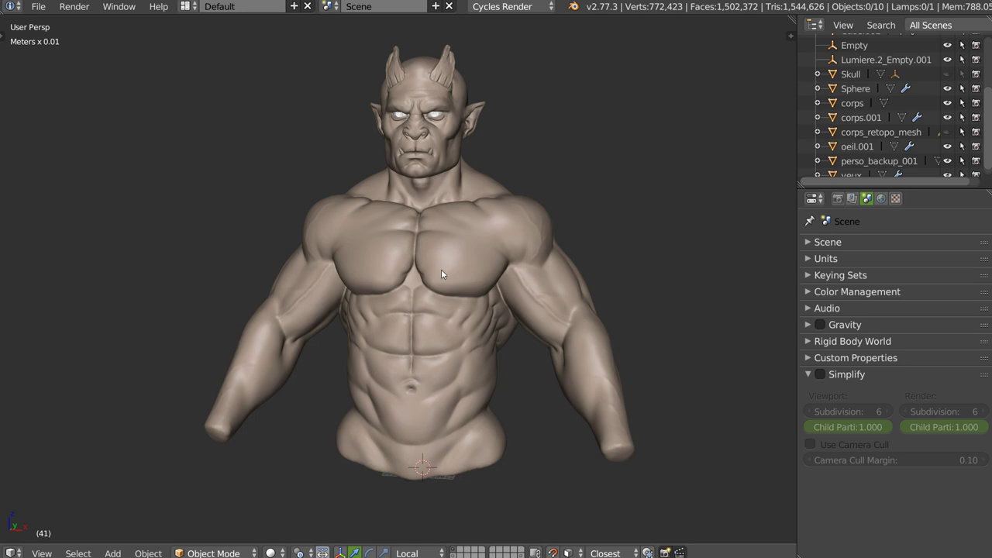
- Collapse Easy Comments and Asset Management, move SpeedSculpt to the shelf top, and select corps
mouse_move(415, 242)
middle_down()
mouse_move(437, 251)
mouse_move(418, 254)
middle_up()
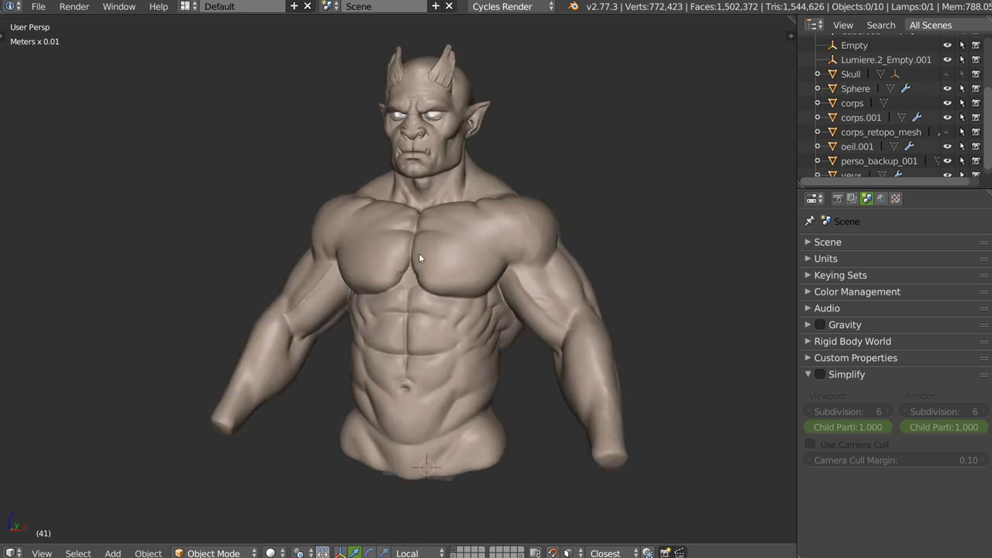
key(t)
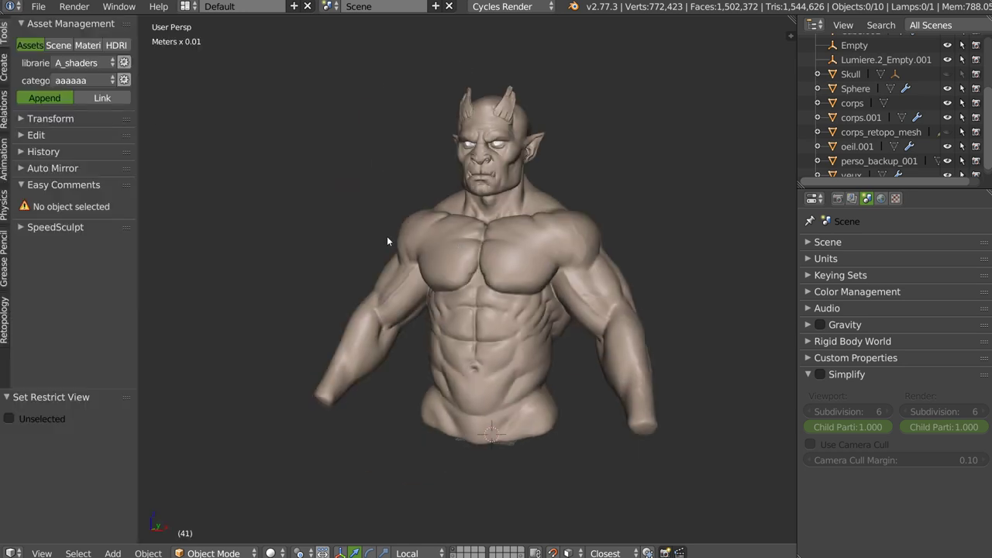
click(46, 184)
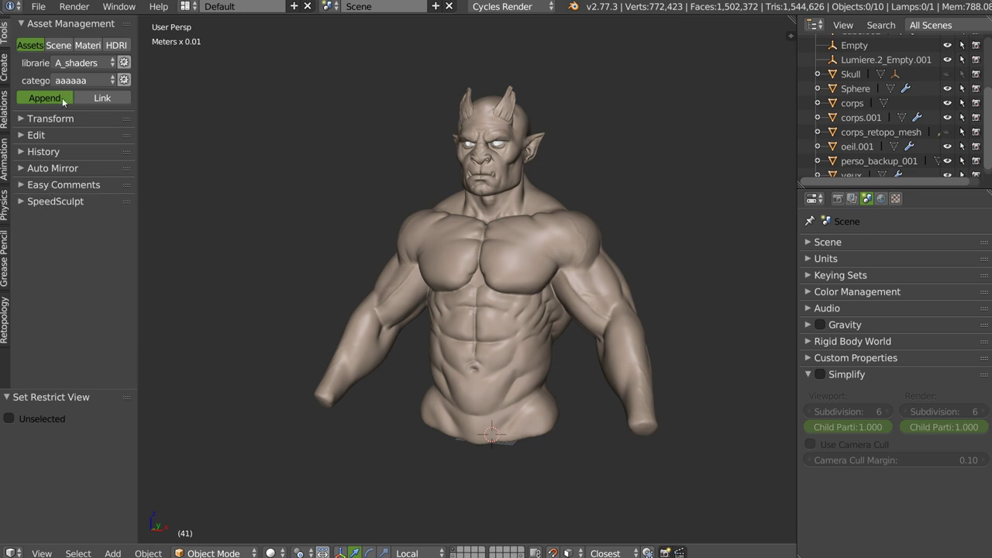
click(55, 24)
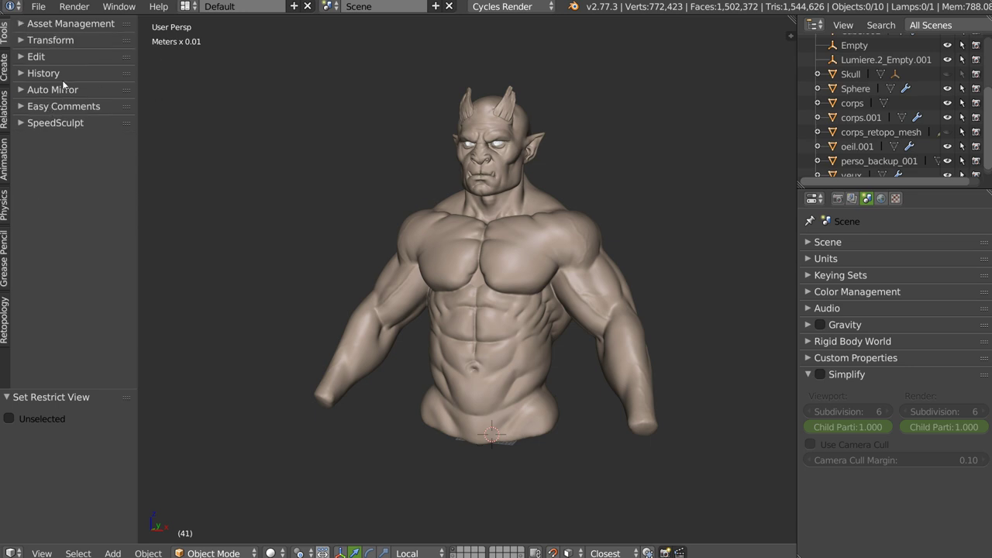
click(41, 129)
drag(124, 123, 123, 24)
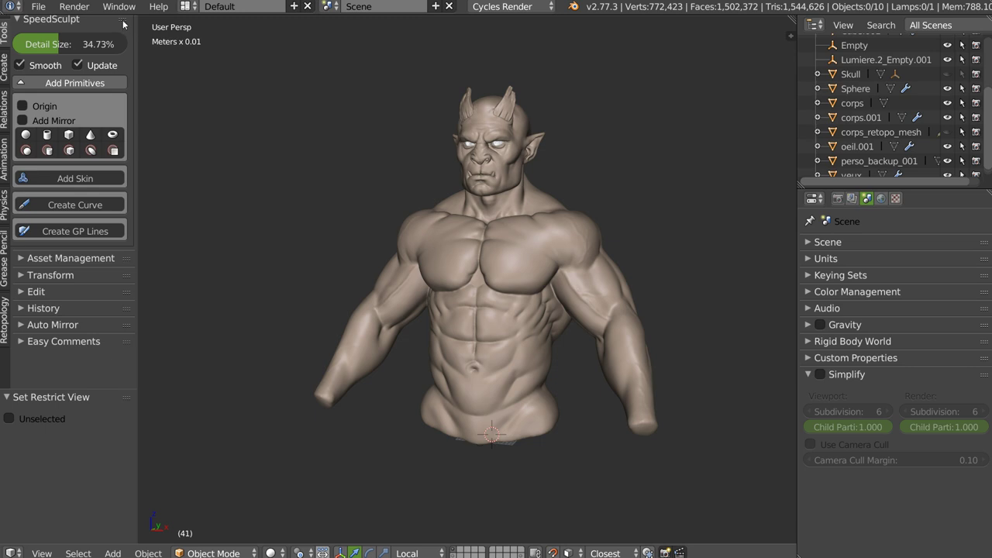
right_click(501, 221)
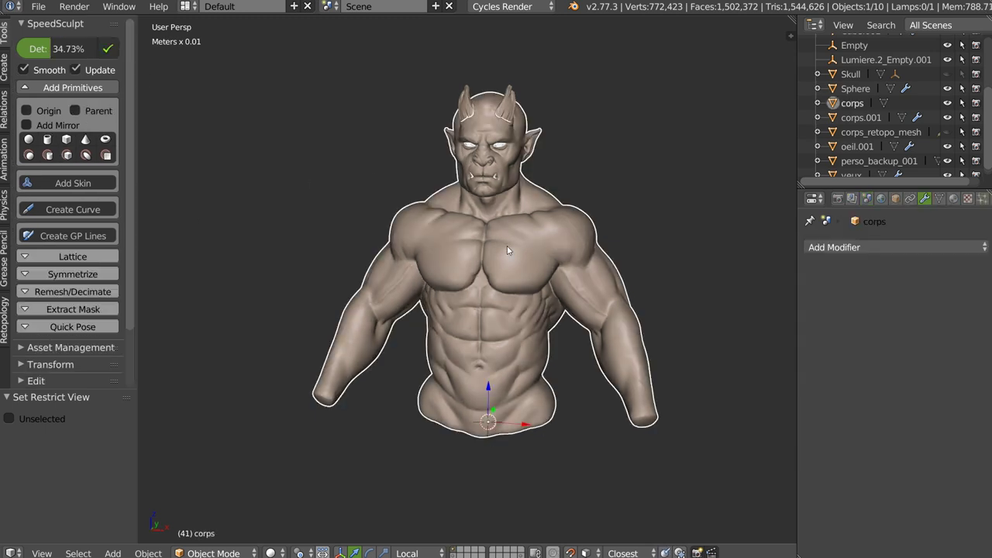
- Expand the Remesh/Decimate options and display the demon torso as a wireframe
click(72, 291)
scroll(534, 225, up, 2)
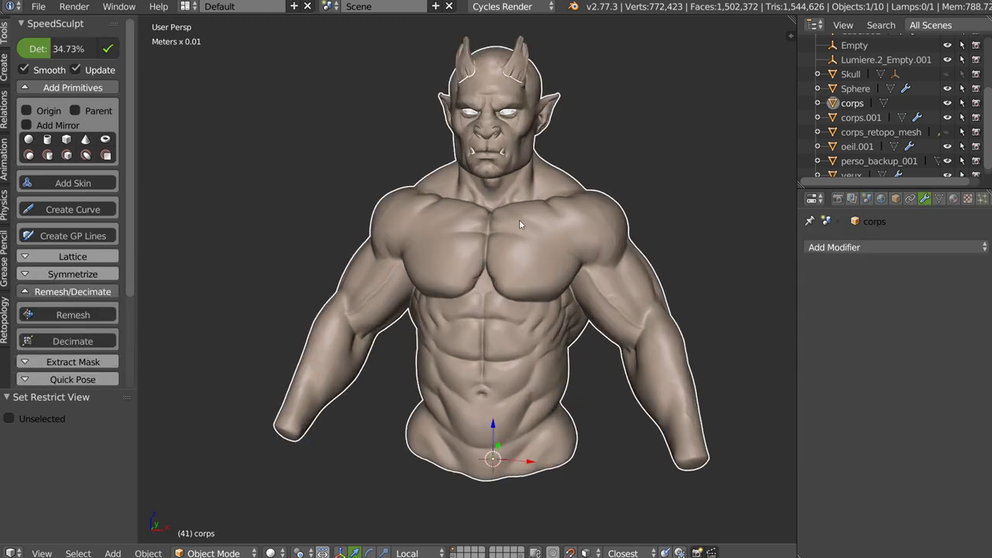
scroll(549, 225, up, 2)
mouse_move(614, 229)
middle_down()
mouse_move(529, 229)
mouse_move(489, 267)
mouse_move(543, 232)
mouse_move(540, 194)
mouse_move(537, 213)
middle_up()
key(z)
click(597, 268)
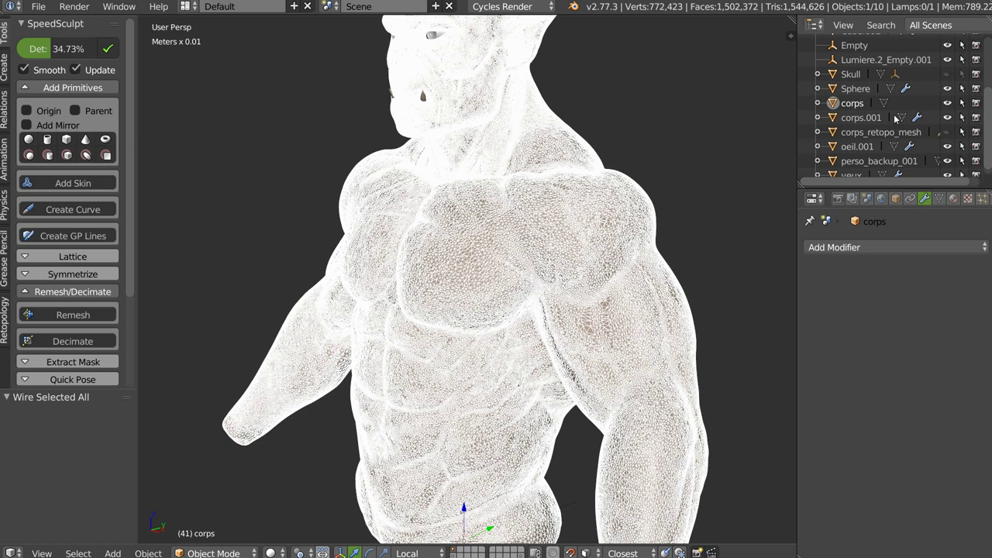
middle_drag(548, 174, 574, 167)
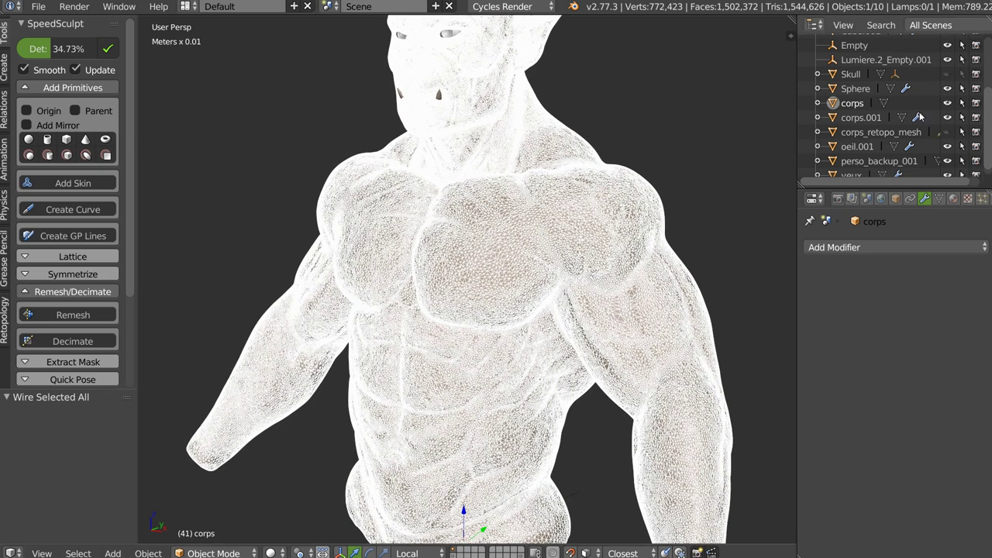
- Hide the corps body in the Outliner and reveal all hidden objects with Alt+H
click(947, 103)
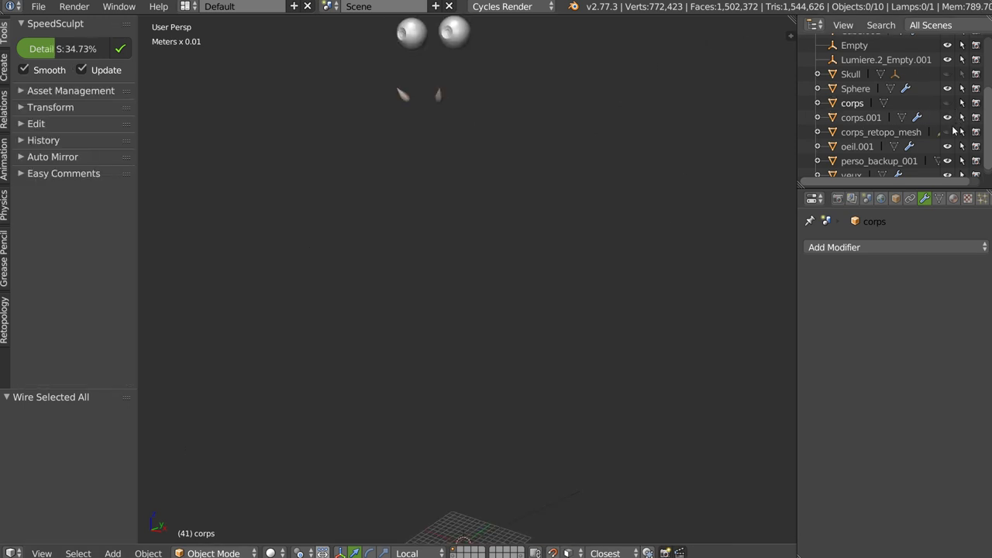
click(947, 133)
click(947, 133)
scroll(923, 144, down, 1)
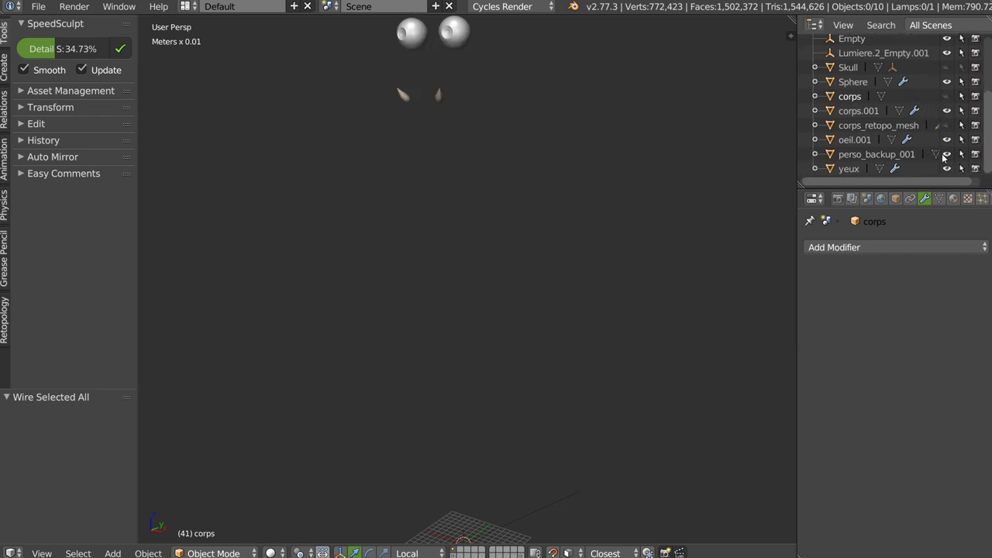
scroll(943, 156, up, 2)
scroll(930, 155, down, 2)
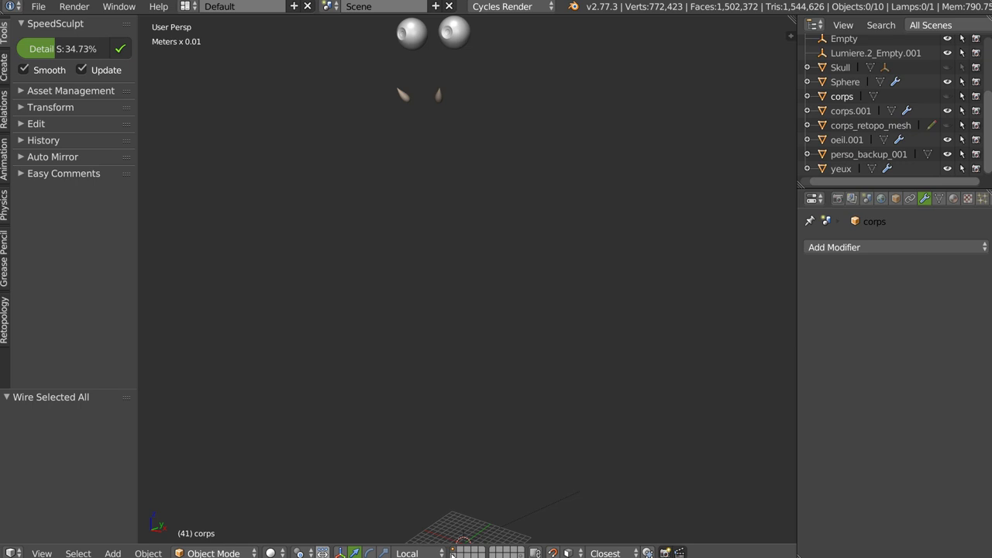
key(alt+h)
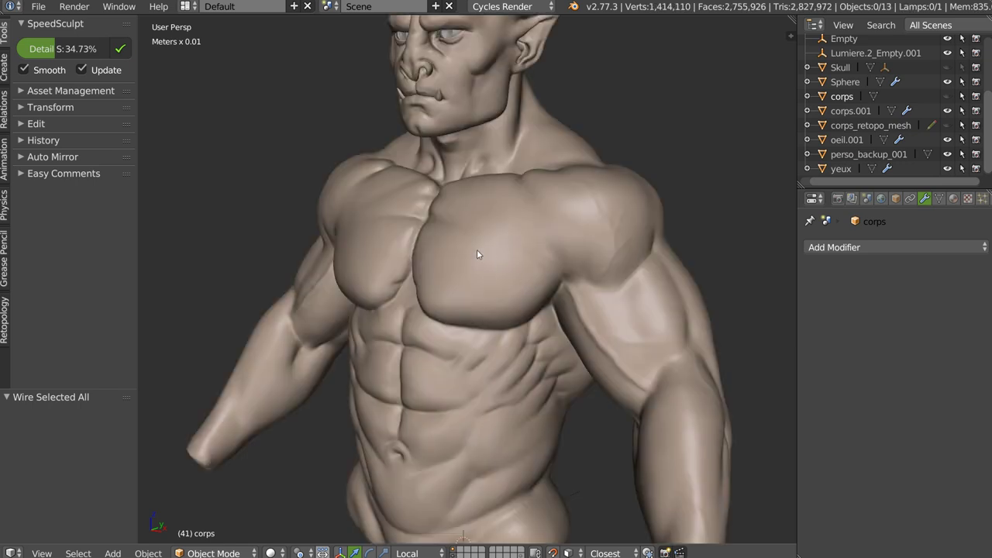
- Show perso_backup_001 as a wireframe and give it a Decimate modifier at ratio 1.0
right_click(477, 249)
key(z)
click(597, 260)
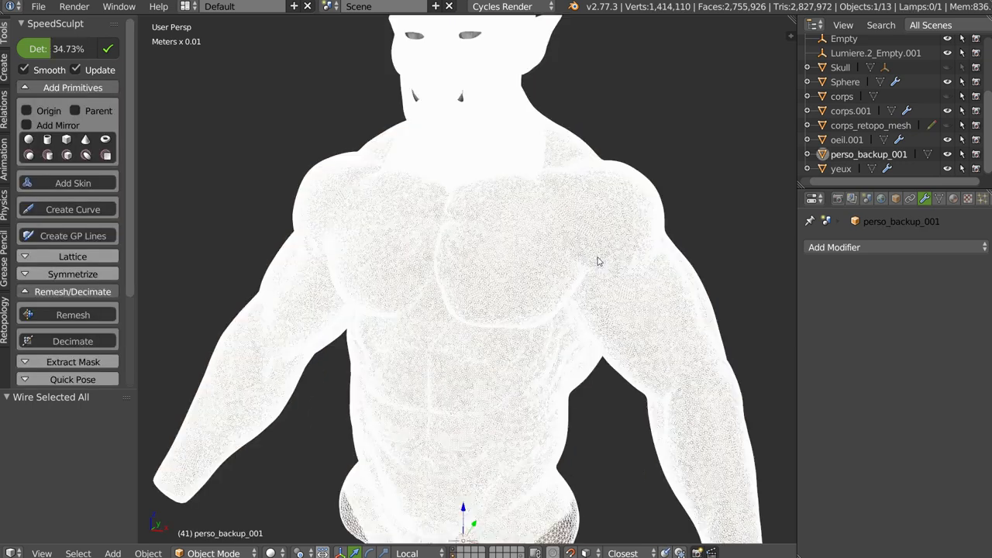
shift+middle_drag(509, 184, 421, 288)
scroll(498, 225, up, 3)
mouse_move(498, 225)
middle_down()
mouse_move(456, 228)
mouse_move(464, 249)
middle_up()
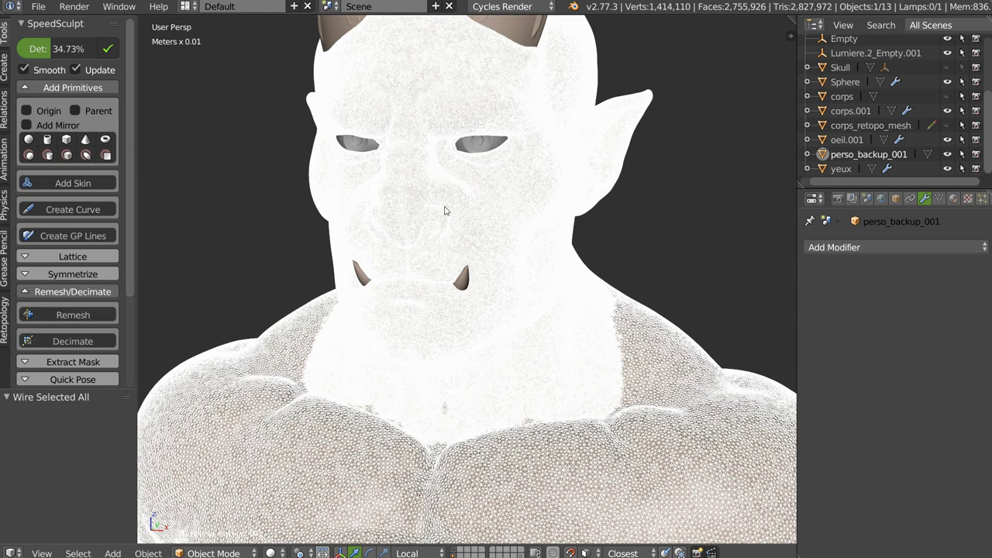
scroll(444, 210, down, 2)
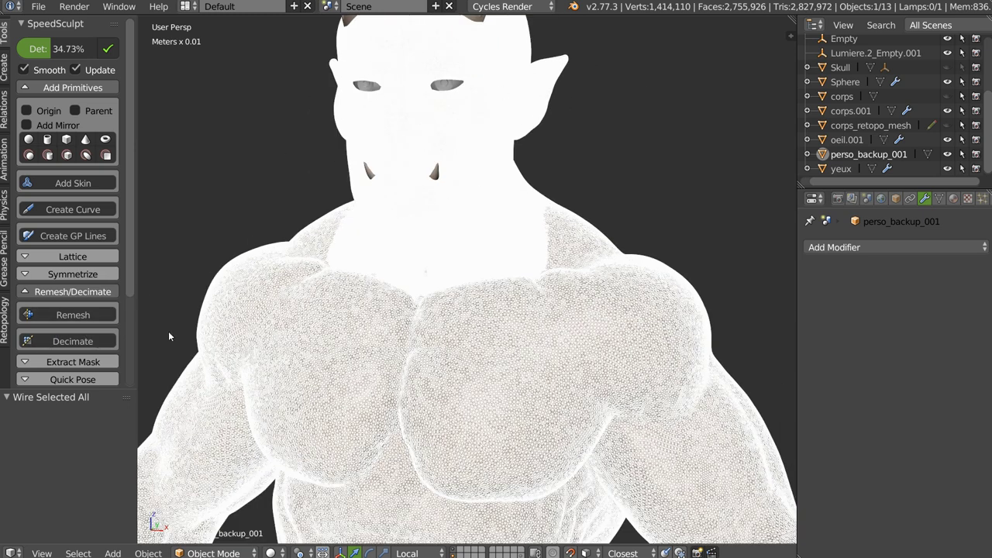
click(64, 343)
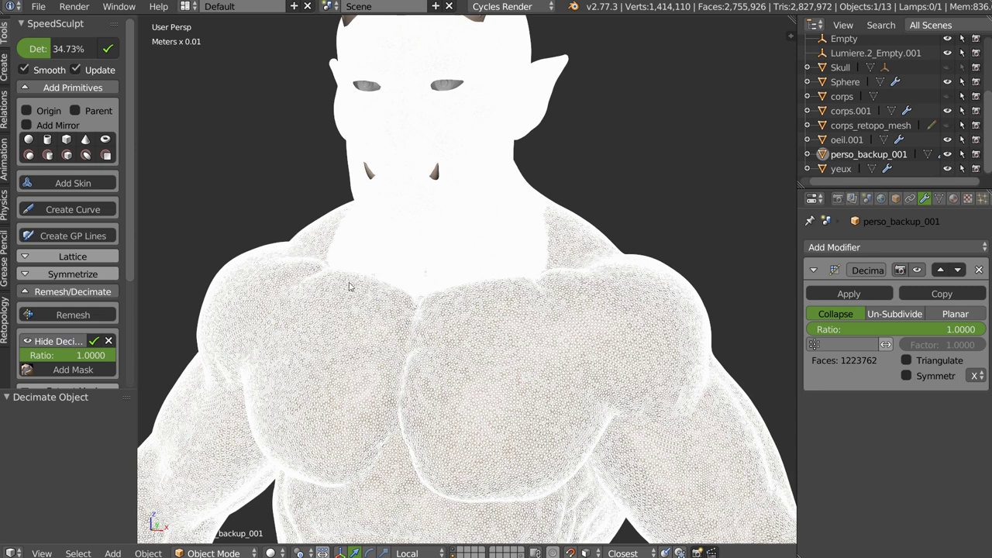
click(59, 357)
text(0.2000)
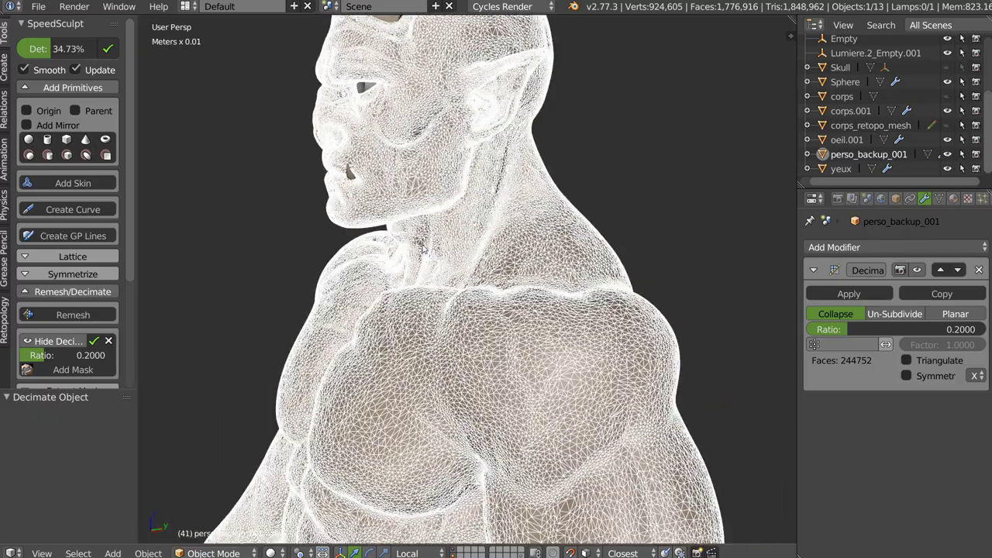
middle_drag(504, 189, 450, 242)
mouse_move(456, 306)
middle_down()
mouse_move(499, 309)
mouse_move(418, 289)
middle_up()
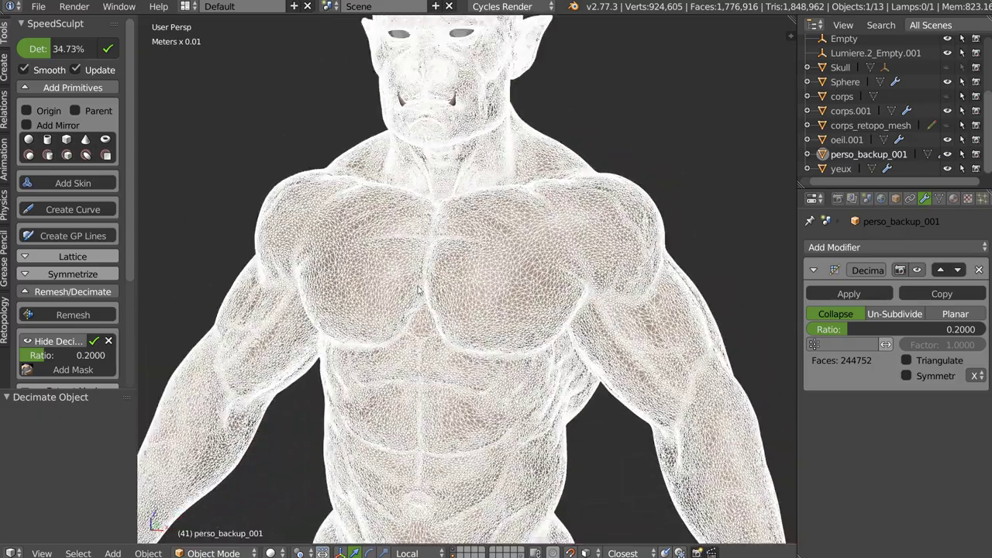
scroll(465, 277, up, 1)
mouse_move(465, 317)
shift+middle_down()
mouse_move(457, 207)
mouse_move(243, 275)
shift+middle_up()
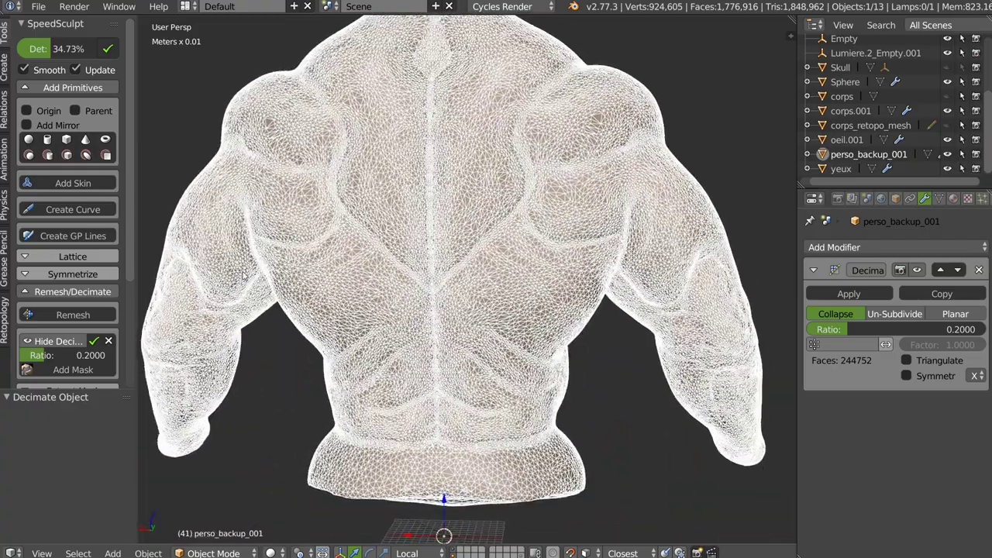
scroll(310, 295, up, 1)
scroll(366, 283, up, 2)
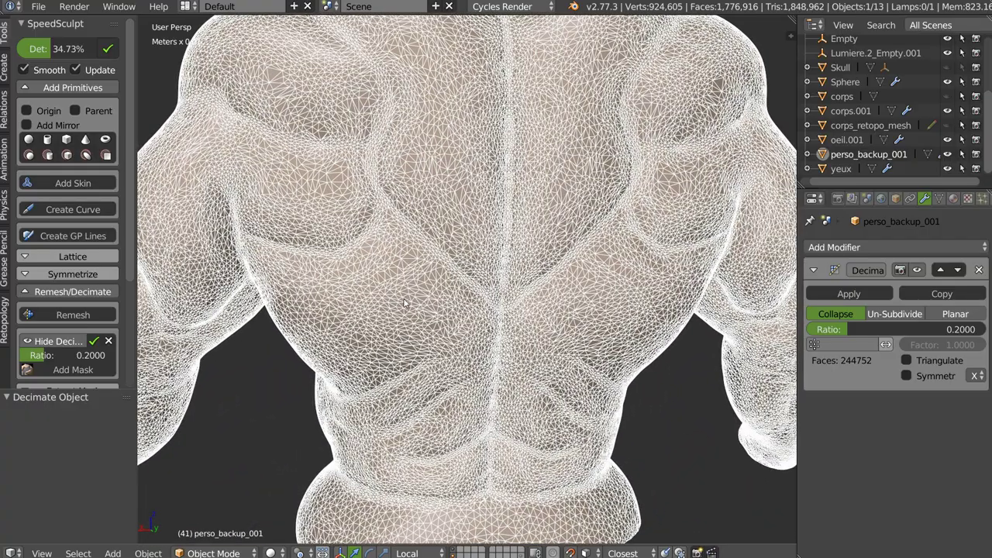
middle_drag(404, 303, 510, 272)
scroll(495, 197, up, 1)
scroll(446, 219, up, 1)
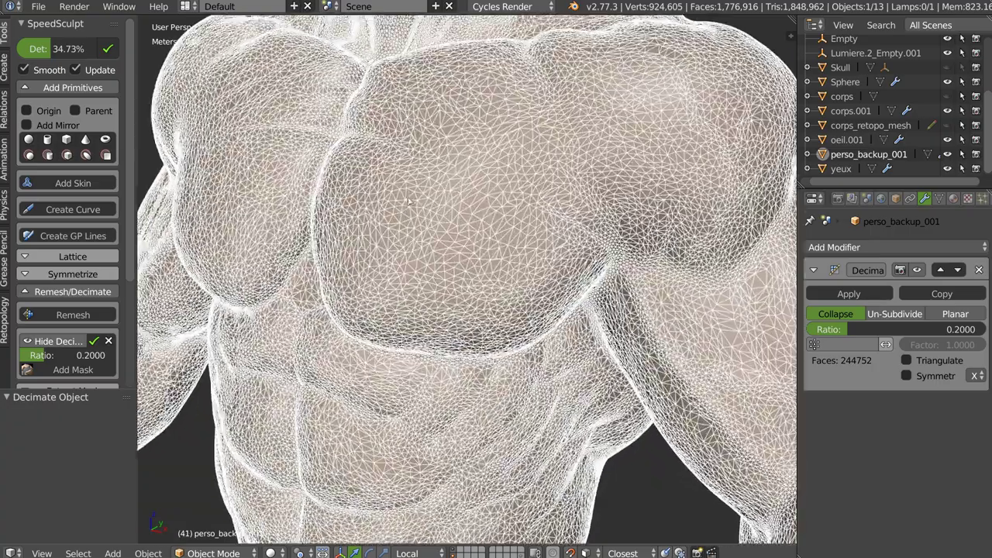
scroll(390, 258, down, 1)
scroll(456, 214, up, 1)
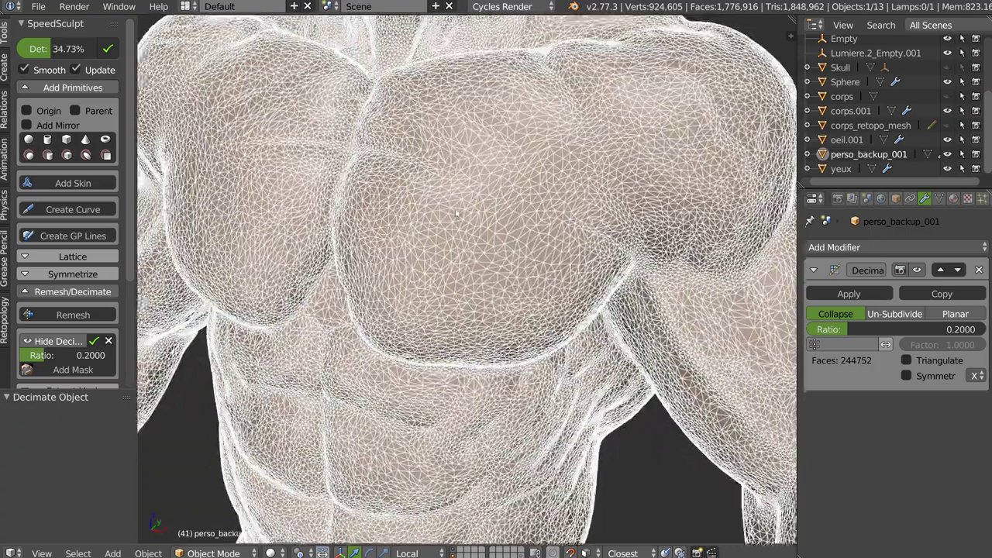
scroll(457, 213, down, 1)
mouse_move(438, 214)
middle_down()
mouse_move(473, 190)
mouse_move(445, 139)
mouse_move(444, 186)
mouse_move(473, 194)
middle_up()
scroll(480, 180, up, 1)
scroll(480, 180, down, 1)
scroll(445, 139, down, 1)
scroll(445, 186, up, 2)
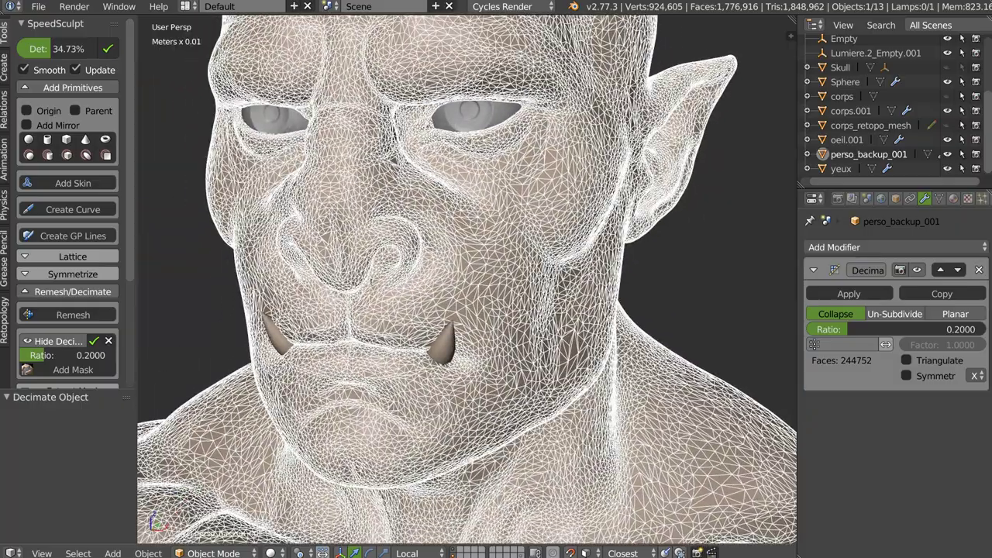
mouse_move(497, 257)
middle_down()
mouse_move(501, 244)
mouse_move(464, 213)
middle_up()
scroll(526, 227, down, 1)
- Turn off the wireframe overlay on the orc and view its head and torso from the front
key(z)
click(565, 220)
scroll(566, 214, down, 2)
mouse_move(566, 215)
middle_down()
mouse_move(501, 237)
mouse_move(553, 254)
mouse_move(478, 236)
mouse_move(421, 239)
mouse_move(519, 252)
mouse_move(470, 114)
middle_up()
scroll(553, 254, up, 1)
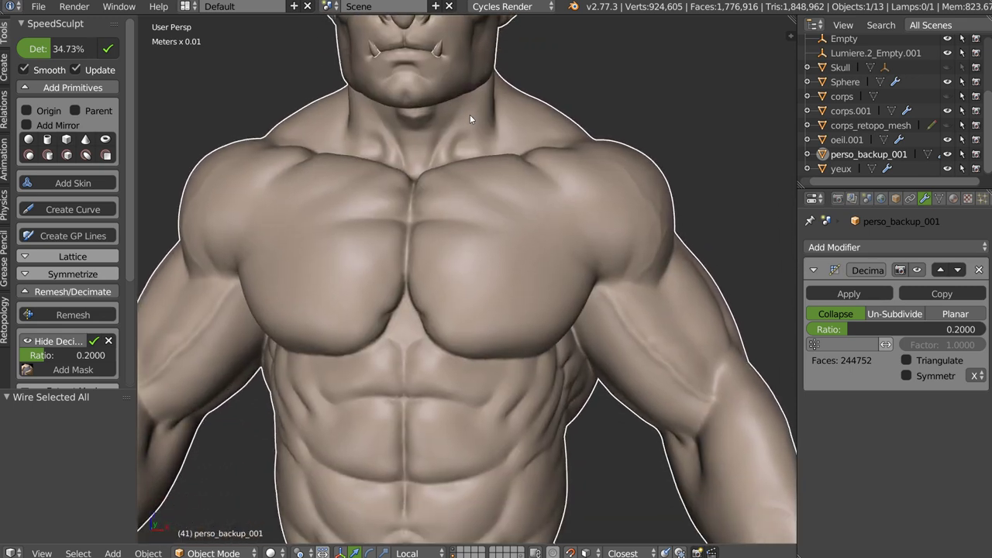
scroll(500, 263, down, 4)
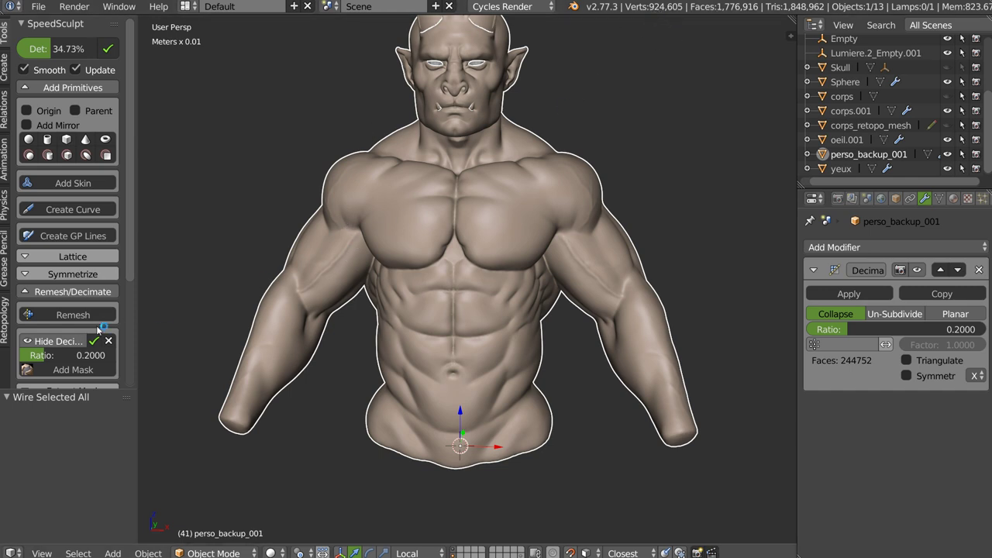
- Toggle Hide Decimate off and back on to compare the full and 0.2-decimated orc
click(52, 344)
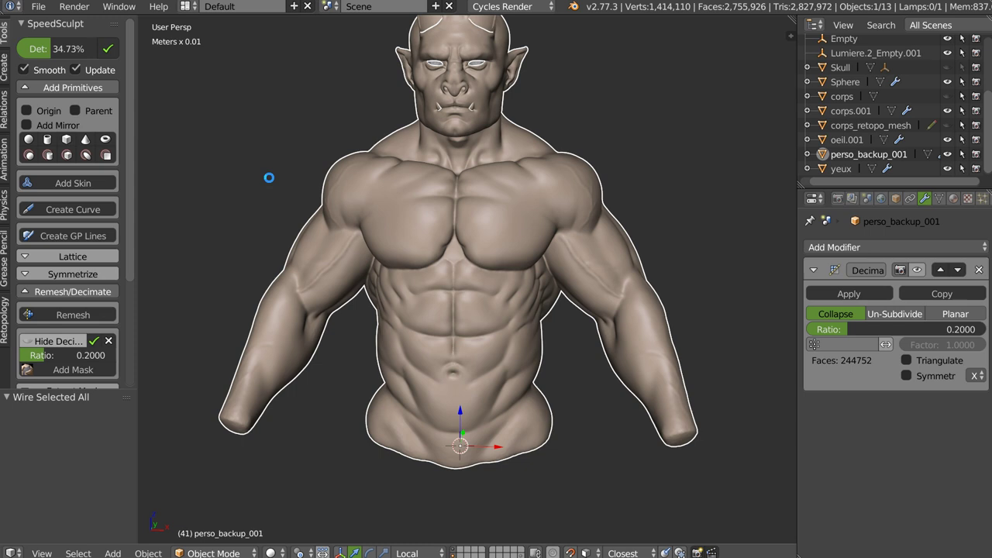
click(450, 188)
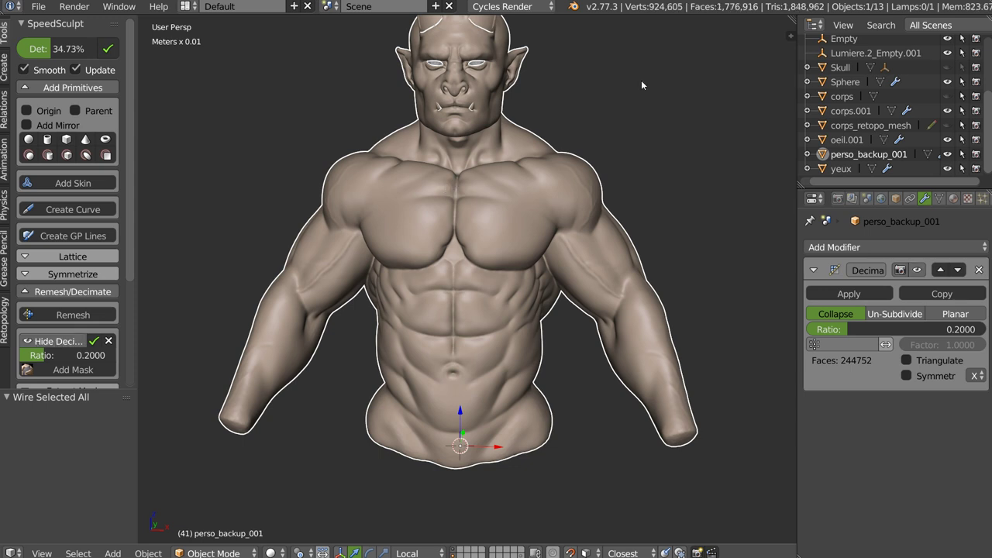
mouse_move(543, 115)
middle_down()
mouse_move(524, 181)
mouse_move(447, 190)
mouse_move(466, 67)
mouse_move(415, 205)
mouse_move(400, 152)
mouse_move(472, 223)
mouse_move(463, 136)
middle_up()
scroll(469, 208, up, 3)
scroll(469, 207, up, 2)
scroll(474, 226, down, 3)
scroll(474, 225, down, 3)
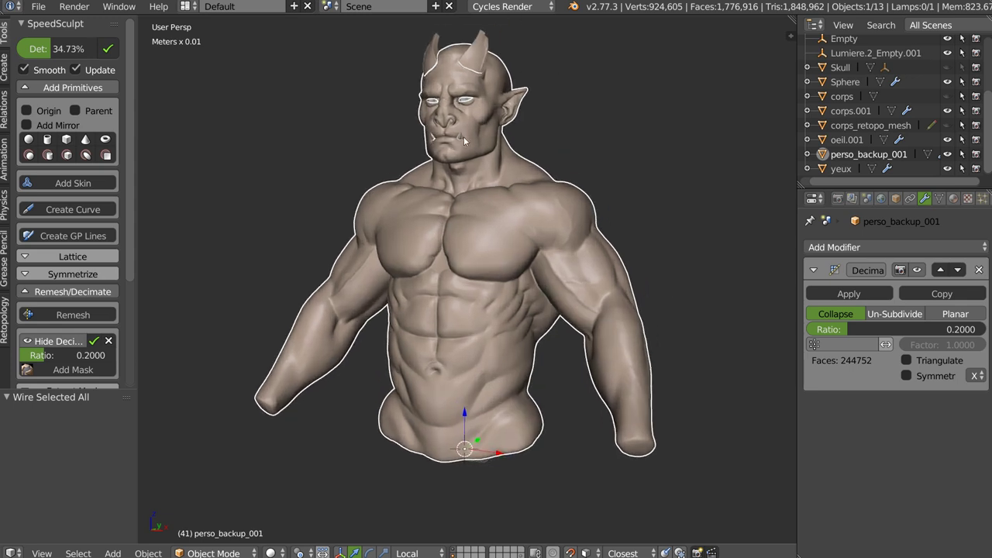
middle_drag(450, 274, 465, 283)
scroll(465, 284, up, 2)
scroll(468, 288, up, 1)
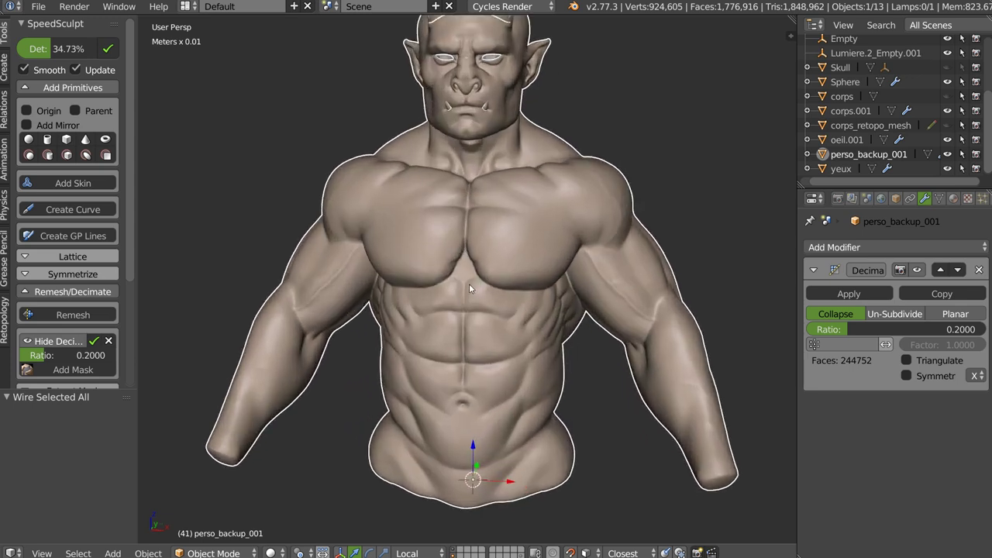
middle_drag(527, 234, 437, 99)
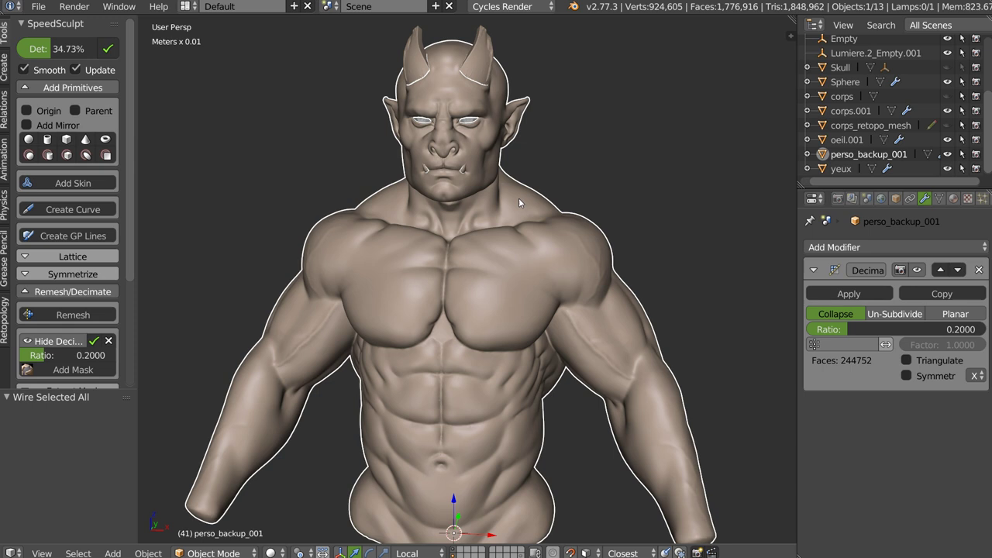
middle_drag(482, 271, 475, 133)
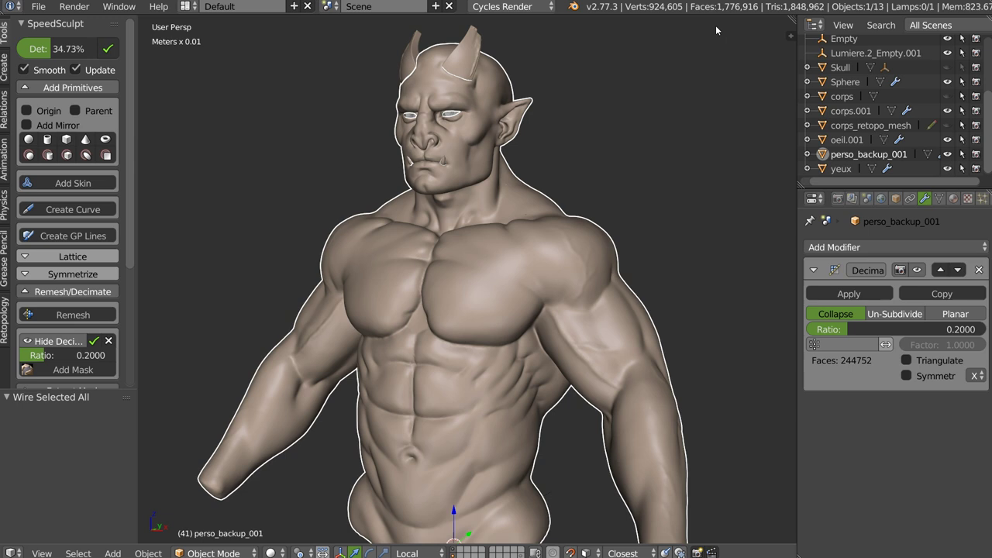
- Expand and collapse the Lattice panel, then bring the orc's head into view
click(99, 256)
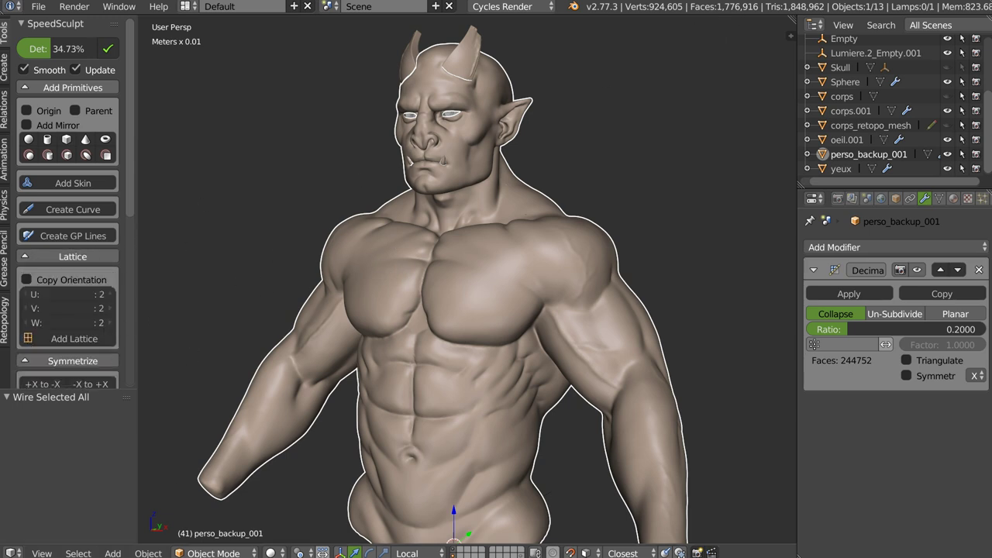
drag(72, 256, 72, 274)
shift+middle_drag(362, 187, 352, 339)
scroll(353, 339, up, 4)
- Hide the Cube.001 horn, move the two-horn Cube to another layer, and switch to it
middle_drag(471, 172, 443, 231)
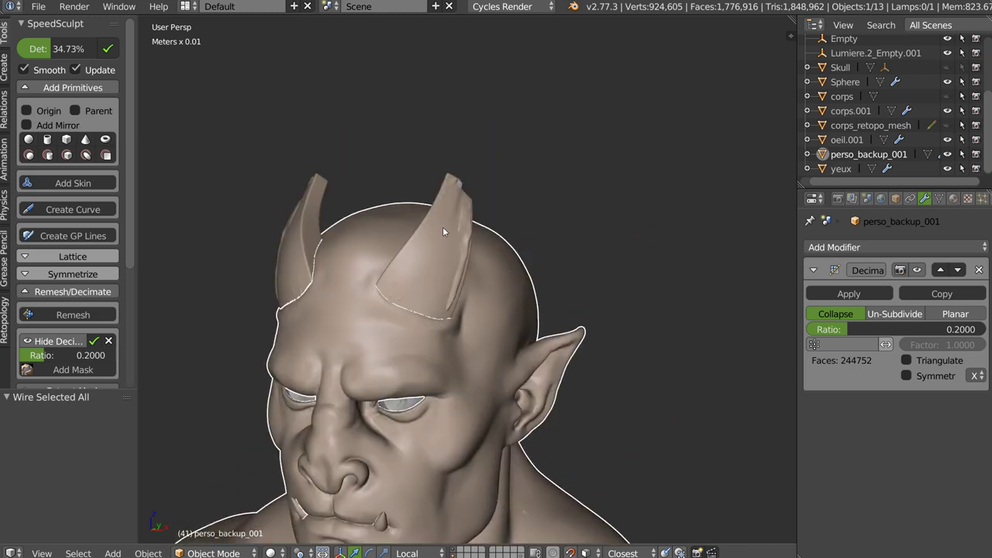
right_click(423, 253)
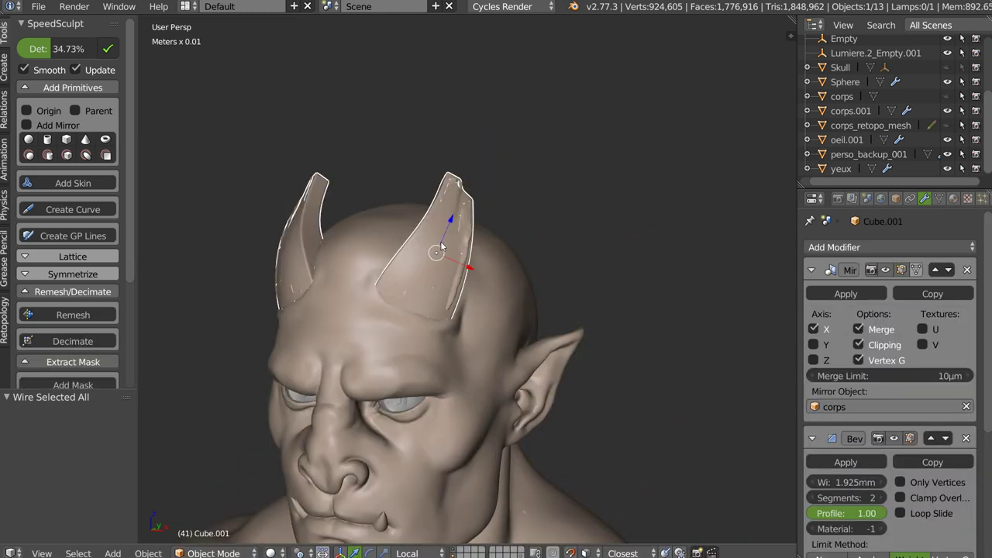
key(h)
right_click(452, 183)
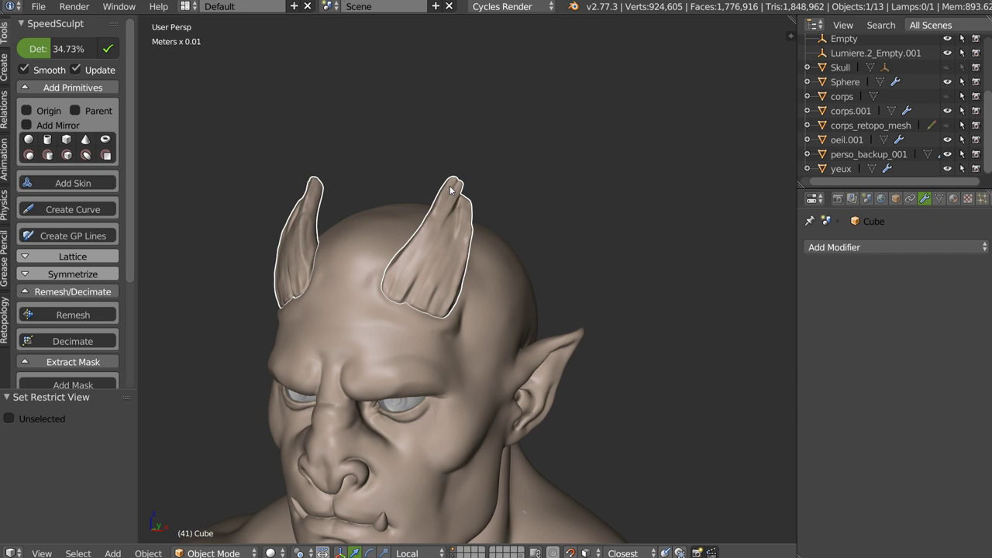
scroll(427, 241, up, 3)
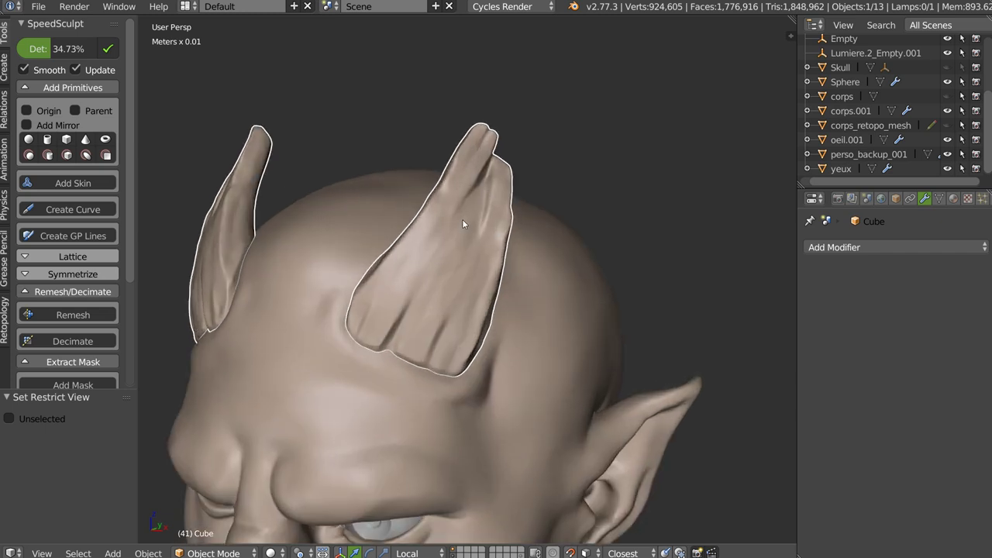
key(m)
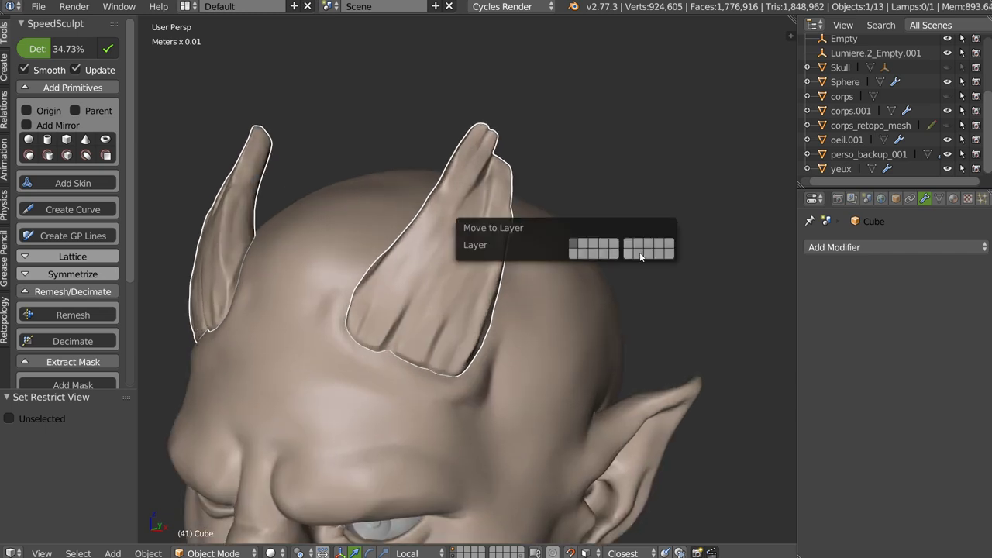
click(630, 254)
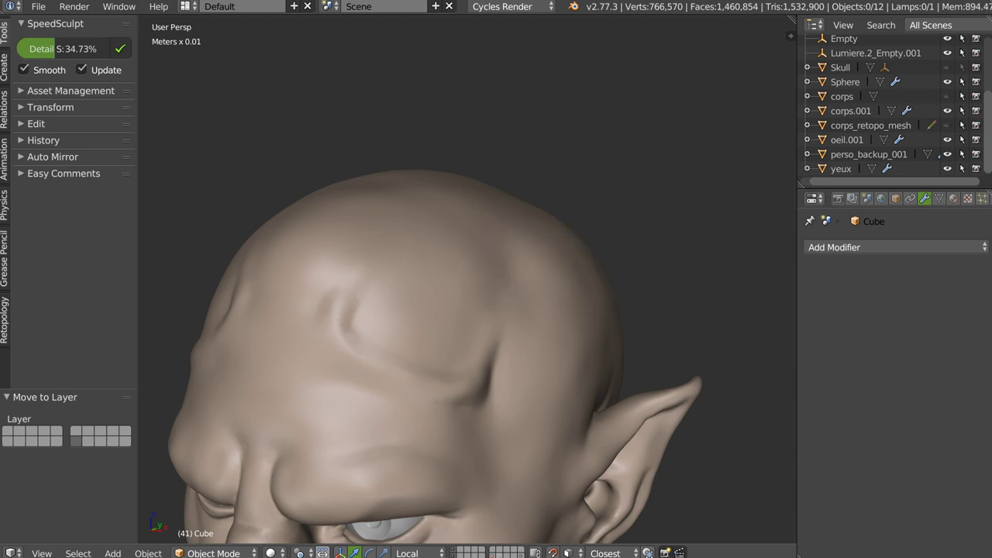
click(497, 555)
- Separate the horns into individual objects and delete the left horn
mouse_move(428, 299)
middle_down()
mouse_move(400, 291)
mouse_move(526, 275)
middle_up()
key(w)
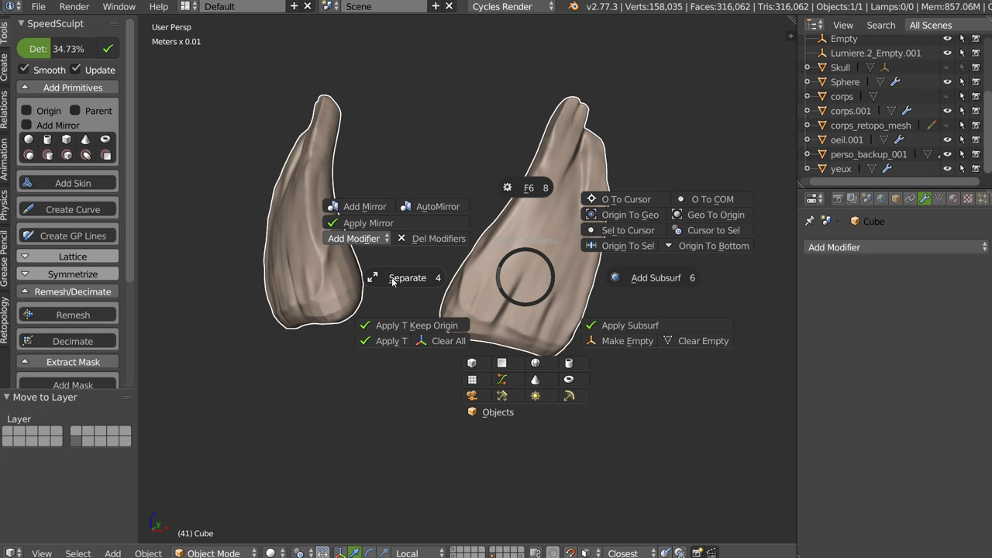
click(393, 280)
right_click(326, 281)
key(x)
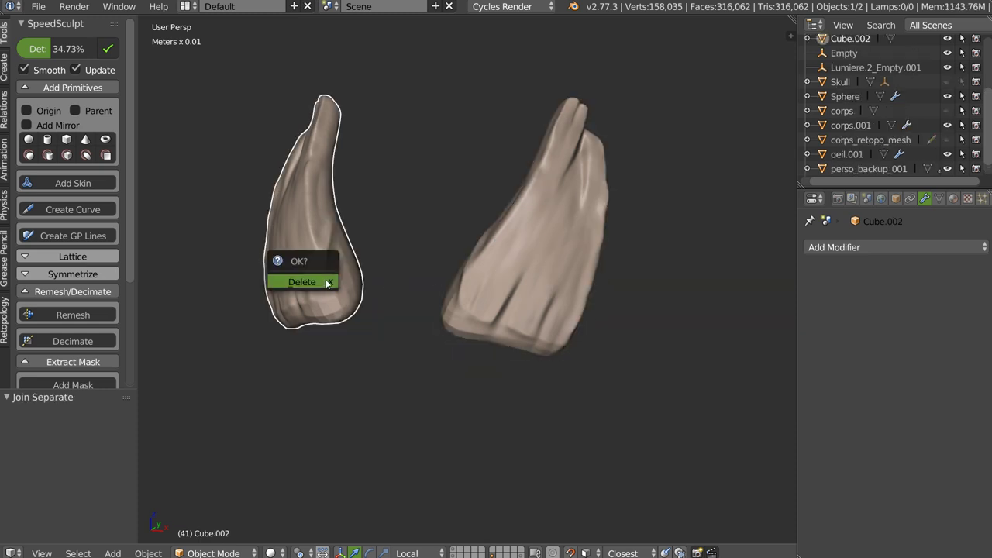
click(326, 282)
right_click(504, 291)
mouse_move(504, 292)
middle_down()
mouse_move(510, 251)
mouse_move(463, 244)
mouse_move(504, 237)
mouse_move(486, 253)
middle_up()
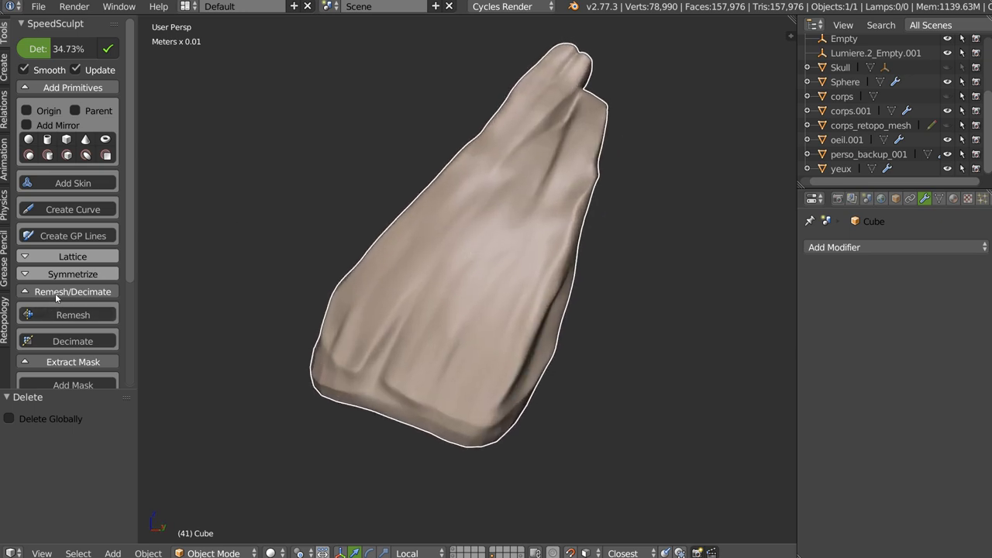
- Add a Decimate to the horn at ratio 0.2
click(59, 362)
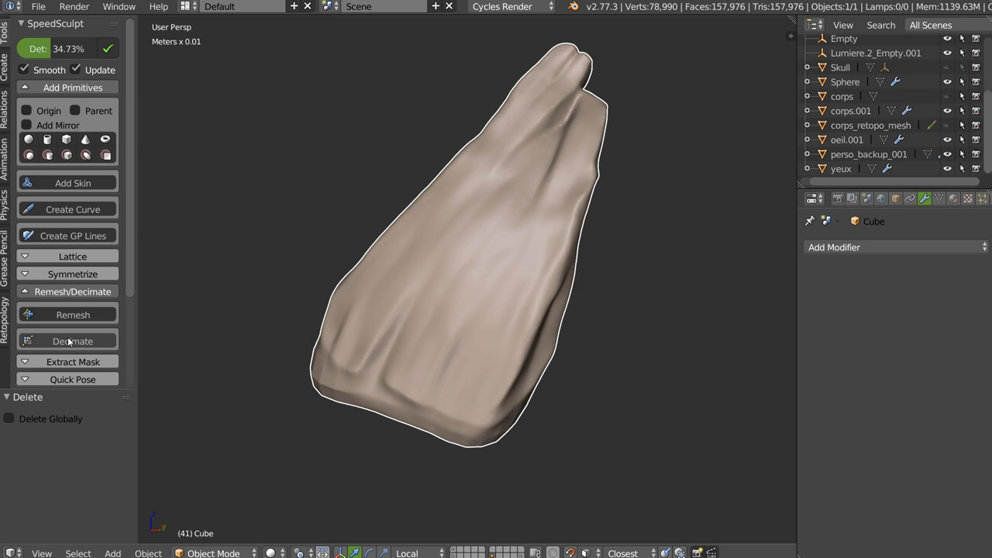
click(70, 342)
click(60, 358)
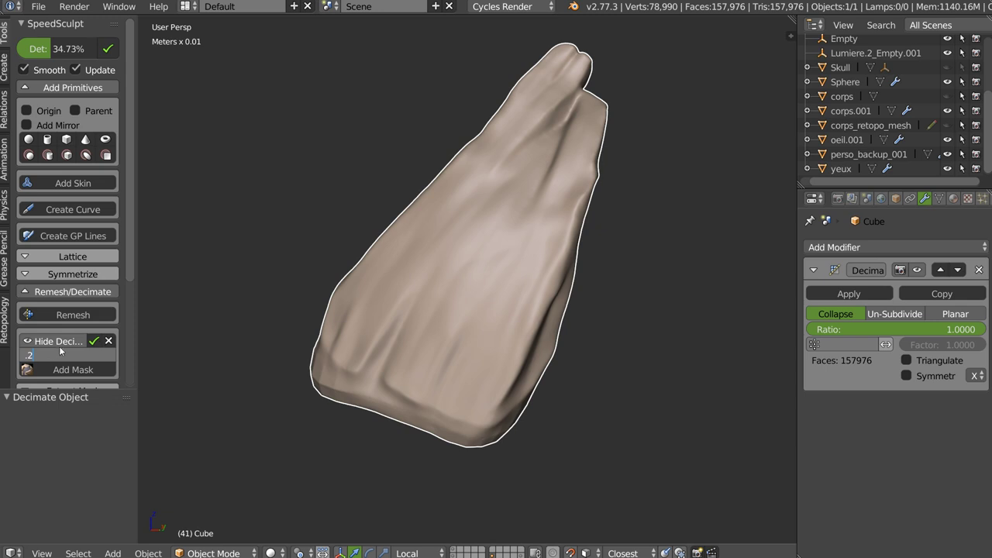
key(Return)
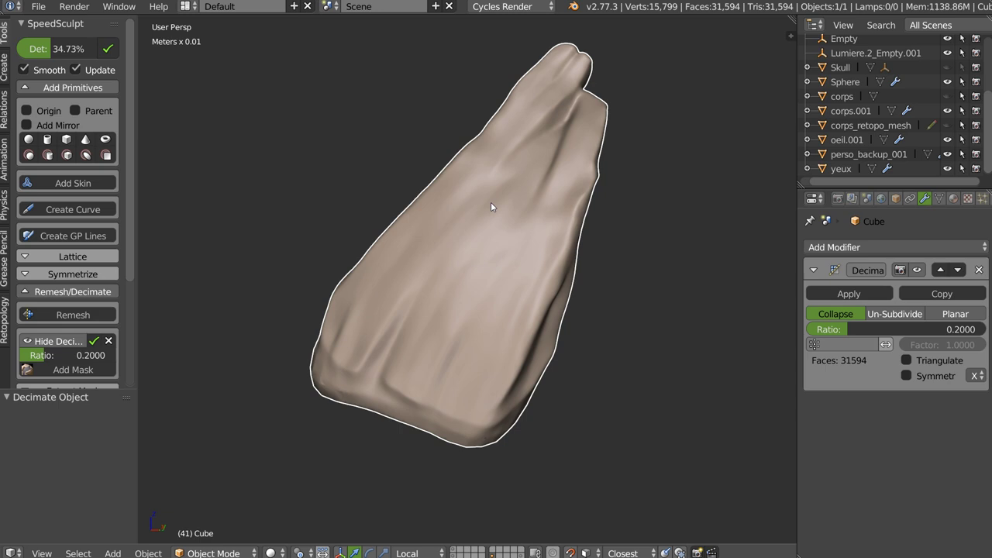
mouse_move(466, 149)
middle_down()
mouse_move(480, 239)
mouse_move(462, 239)
mouse_move(465, 248)
mouse_move(555, 155)
middle_up()
- Compare with the decimation hidden, turn on wireframe overlay, and start Add Mask painting
click(68, 342)
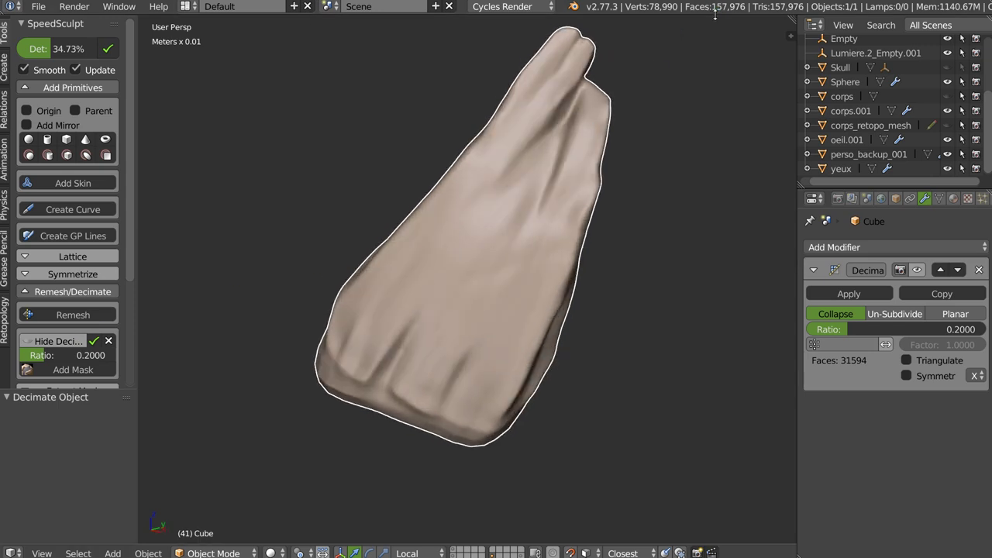
middle_drag(571, 128, 575, 106)
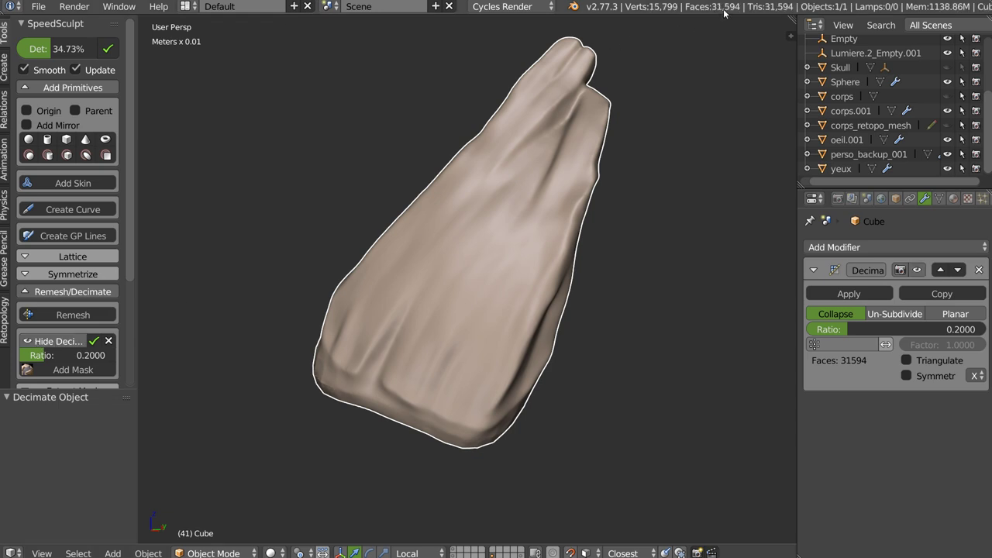
mouse_move(467, 187)
middle_down()
mouse_move(479, 206)
mouse_move(508, 201)
middle_up()
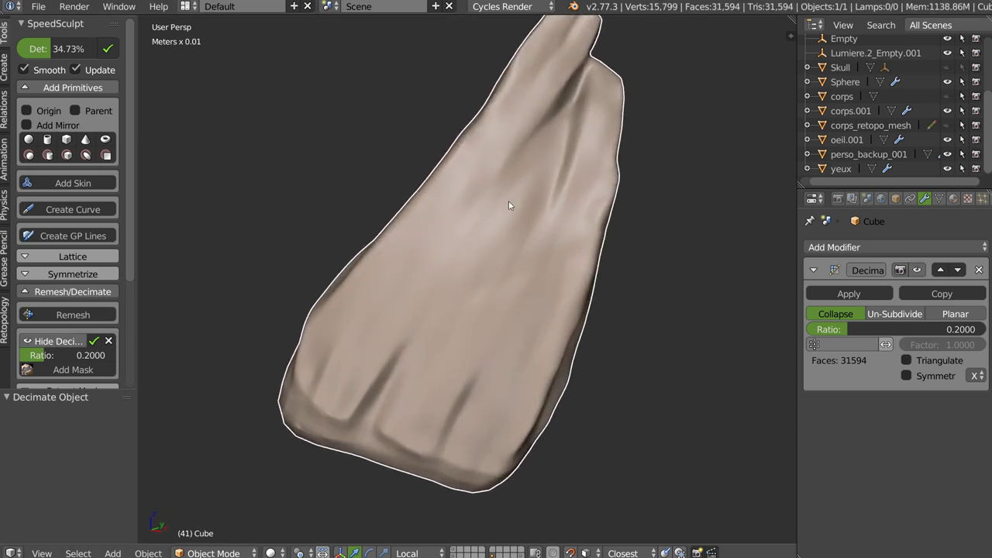
key(z)
click(612, 202)
mouse_move(612, 203)
middle_down()
mouse_move(527, 128)
mouse_move(535, 226)
mouse_move(480, 255)
mouse_move(477, 227)
middle_up()
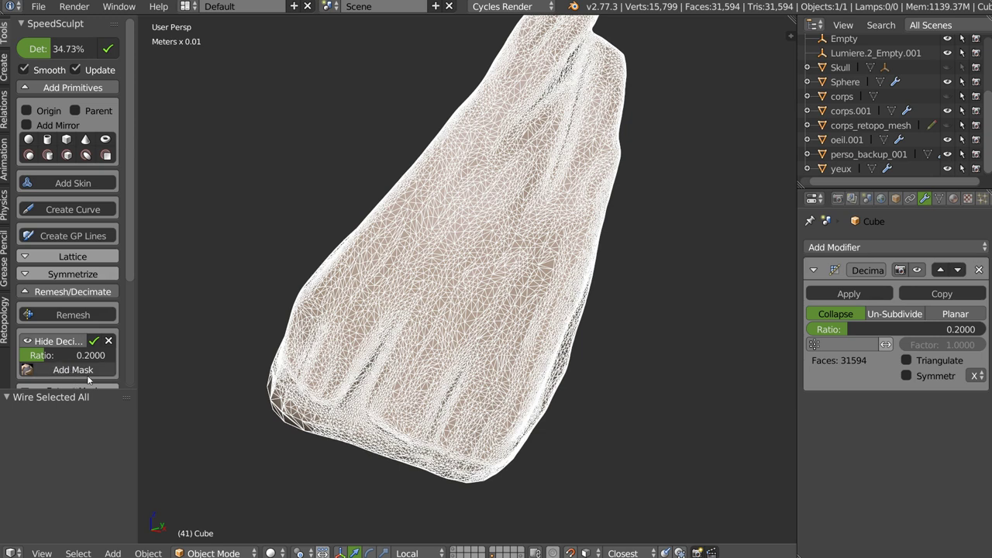
click(72, 371)
- Turn off the wireframe, paint a circular mask patch on the horn, and validate the mask
key(z)
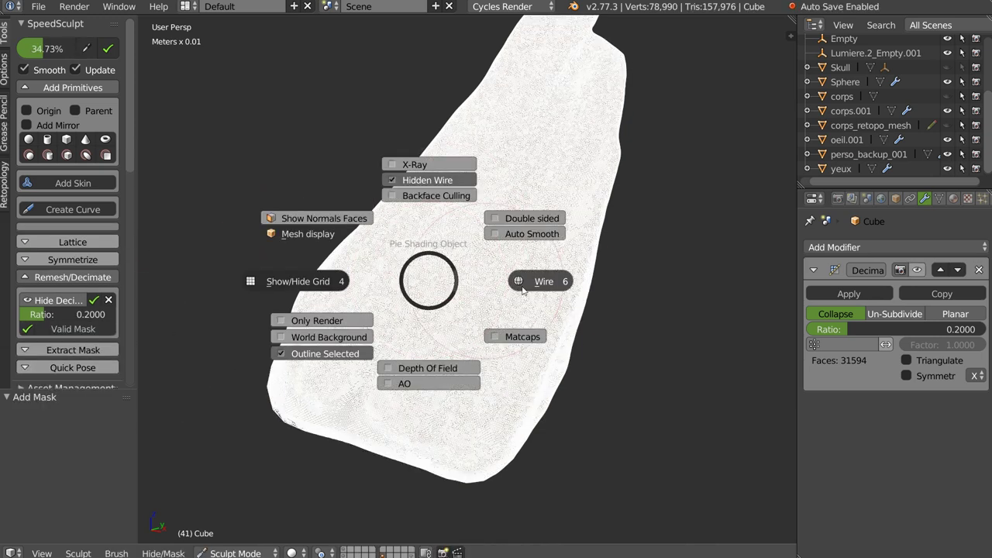
click(531, 281)
mouse_move(431, 304)
mouse_down()
mouse_move(442, 317)
mouse_move(437, 288)
mouse_move(421, 314)
mouse_move(443, 298)
mouse_up()
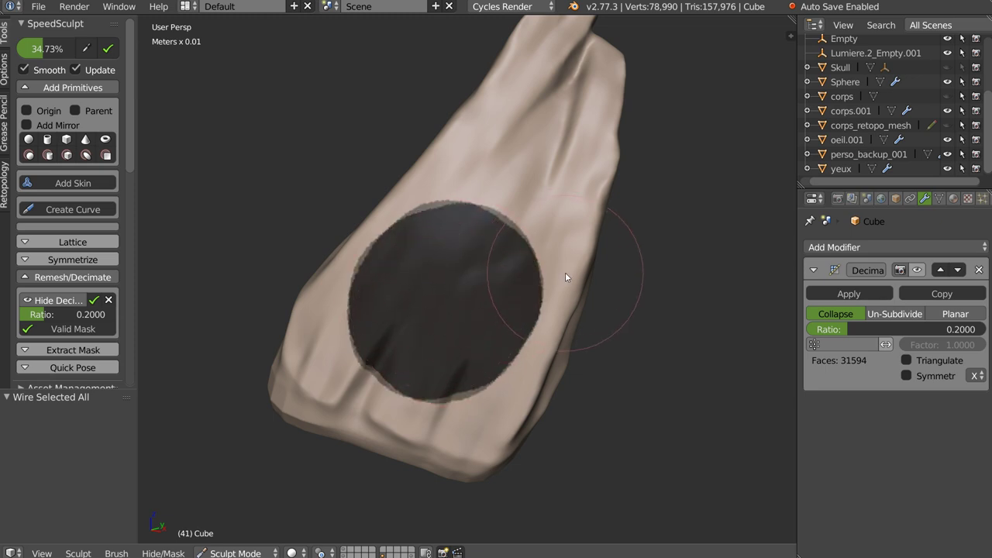
middle_drag(565, 272, 527, 277)
click(69, 330)
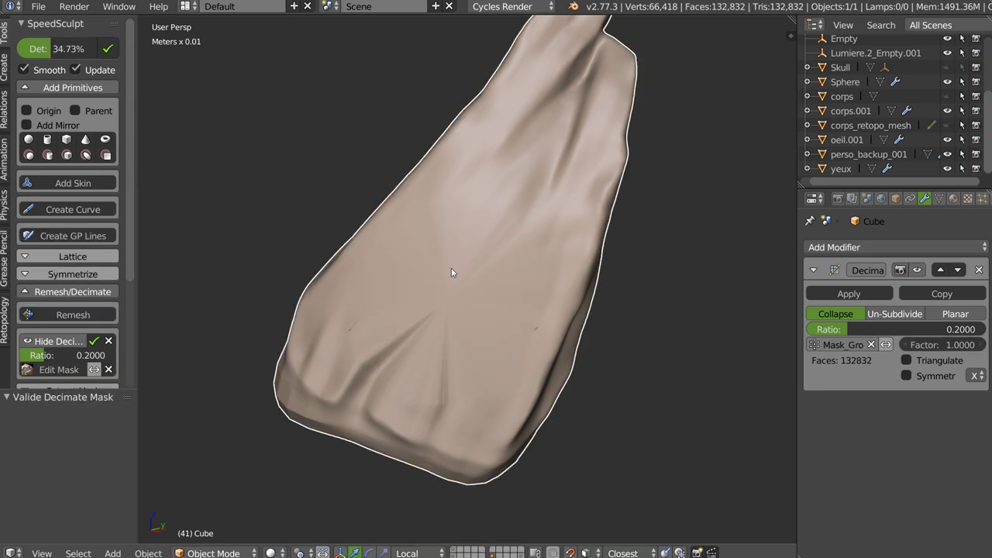
- Restore the wireframe overlay, set the decimation ratio to 0.9, and reopen the mask for editing
key(z)
click(542, 279)
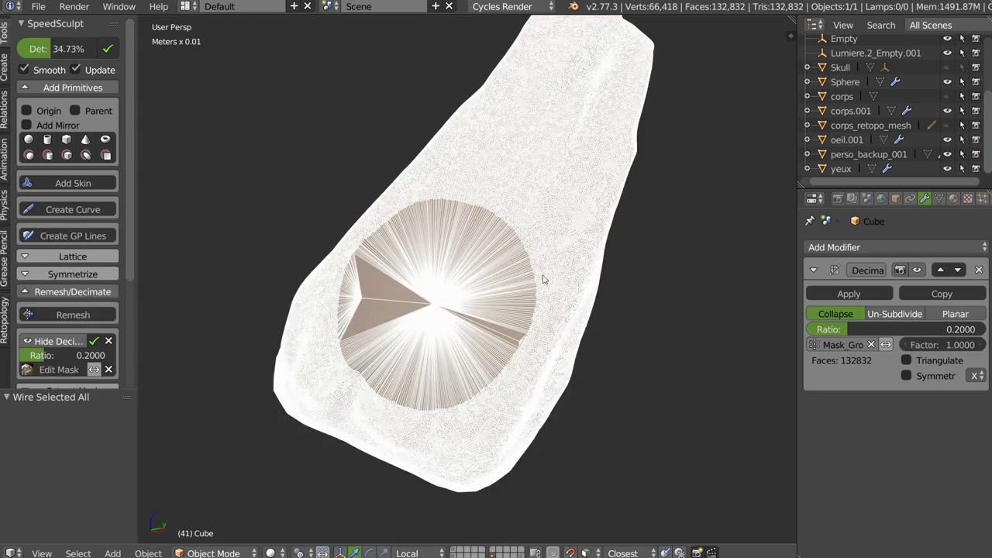
scroll(418, 293, up, 2)
click(77, 355)
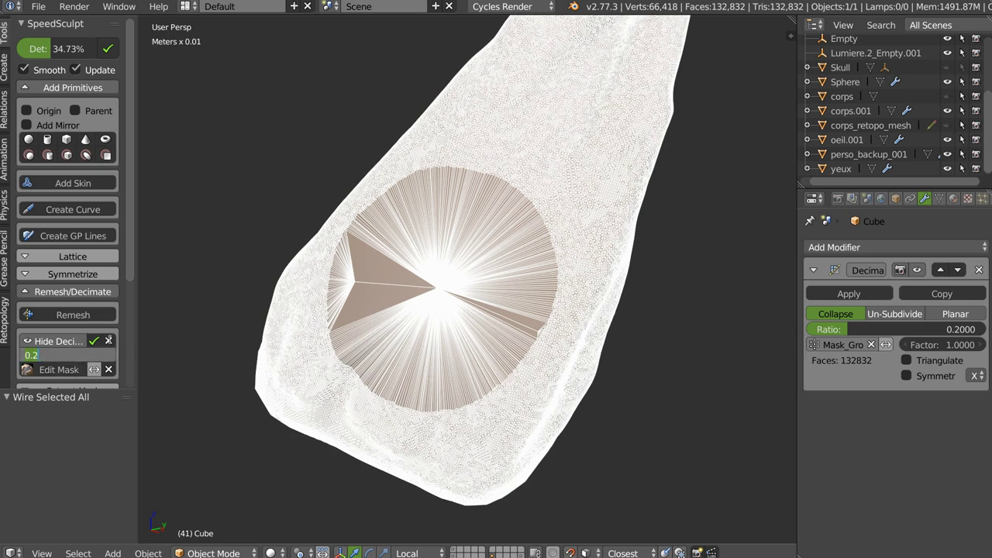
text(.9)
key(Return)
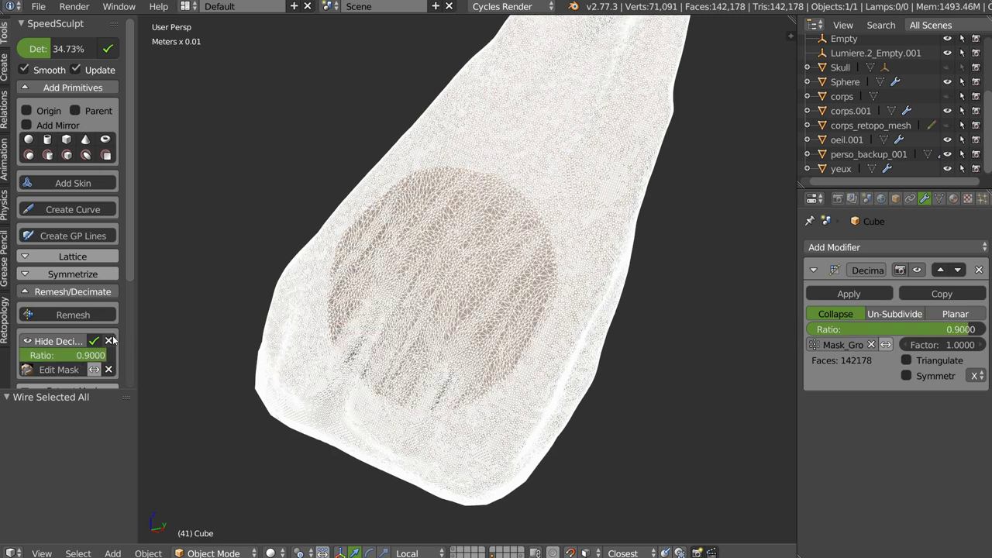
scroll(467, 194, up, 3)
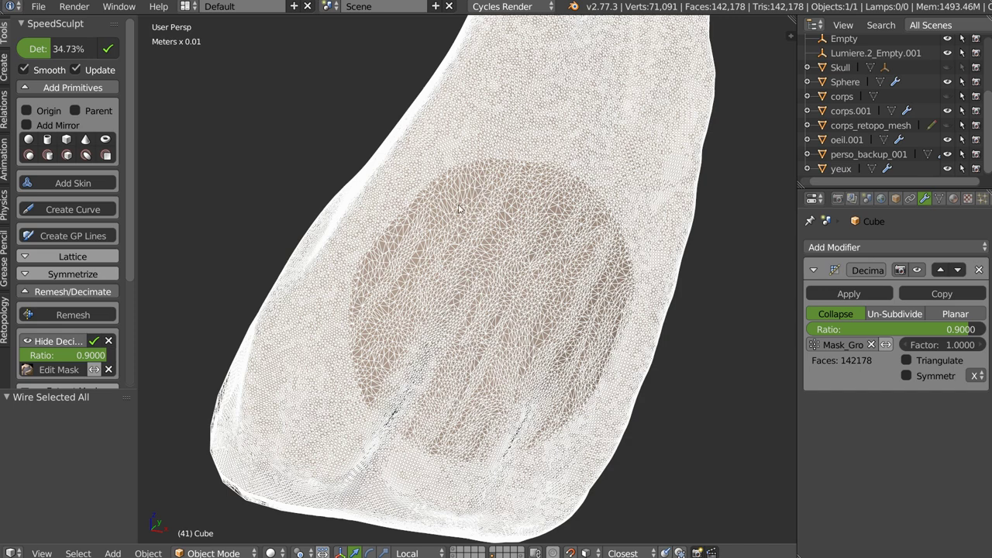
middle_drag(536, 277, 477, 240)
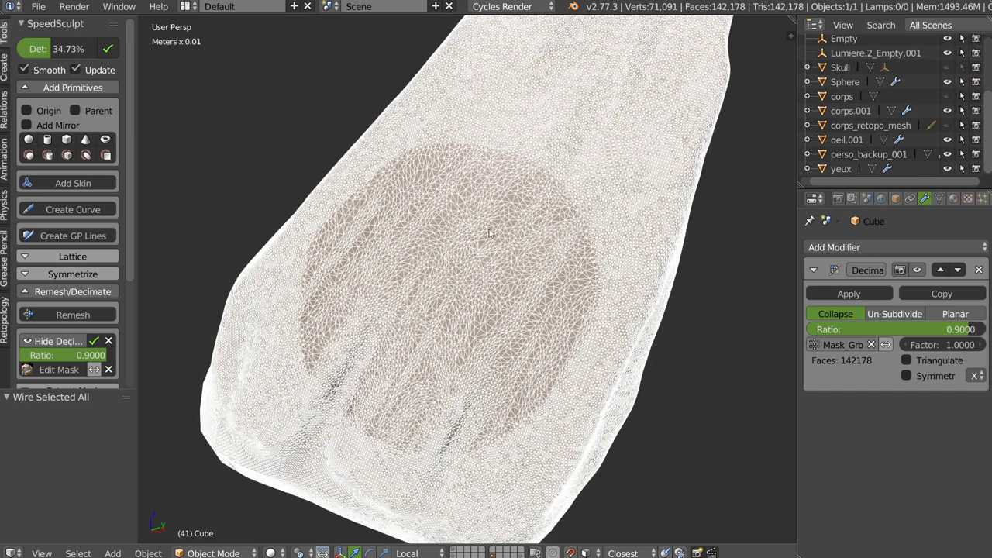
click(69, 370)
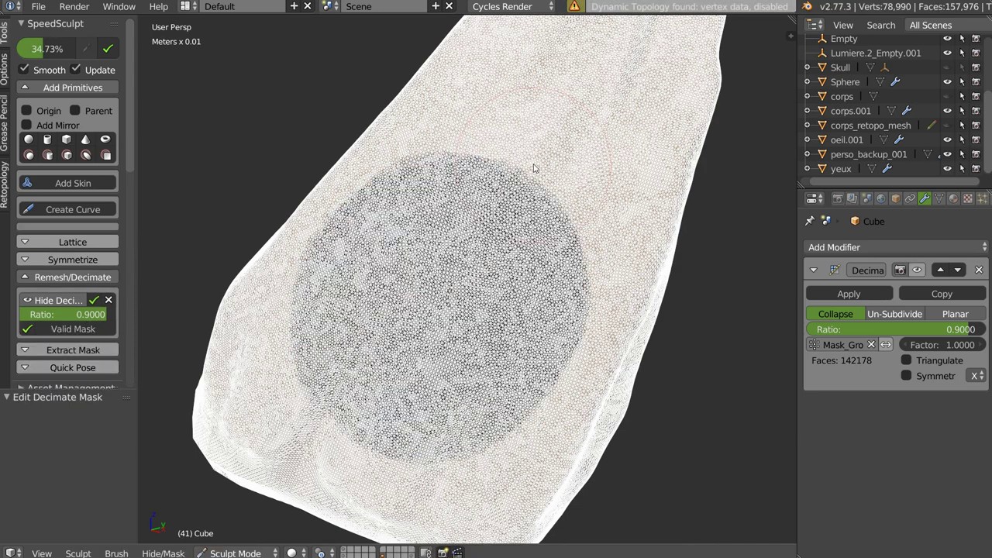
- Extend the decimate mask with upper lobes, resizing the brush along the way
drag(514, 182, 531, 174)
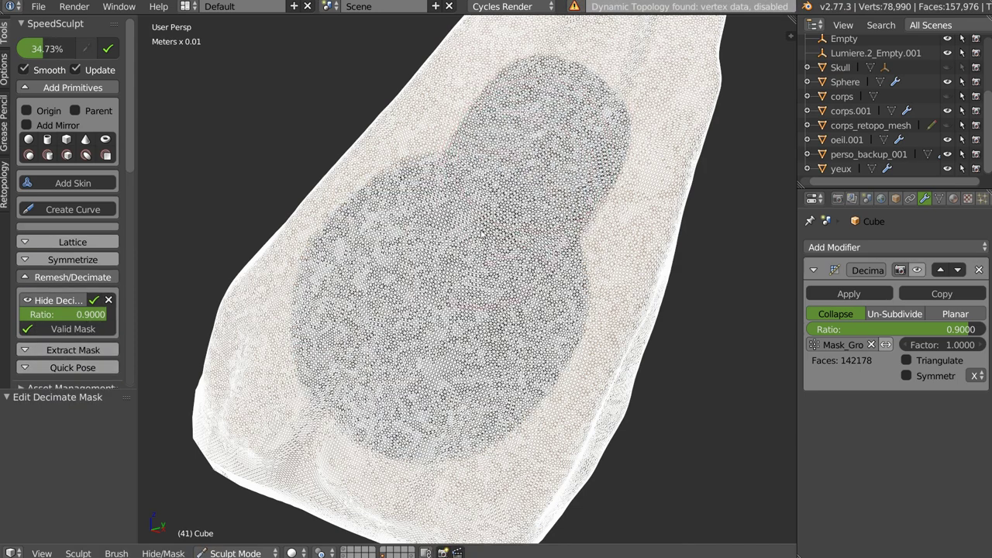
middle_drag(563, 180, 485, 270)
key(f)
click(509, 165)
drag(542, 174, 558, 124)
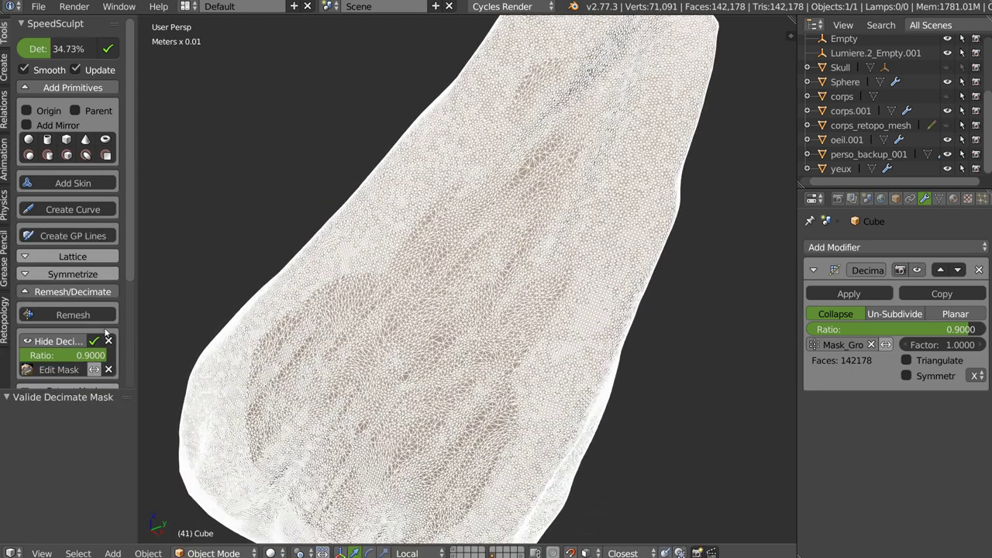
- Set the decimation ratio to 0.85 and orbit to inspect the masked horn
click(78, 355)
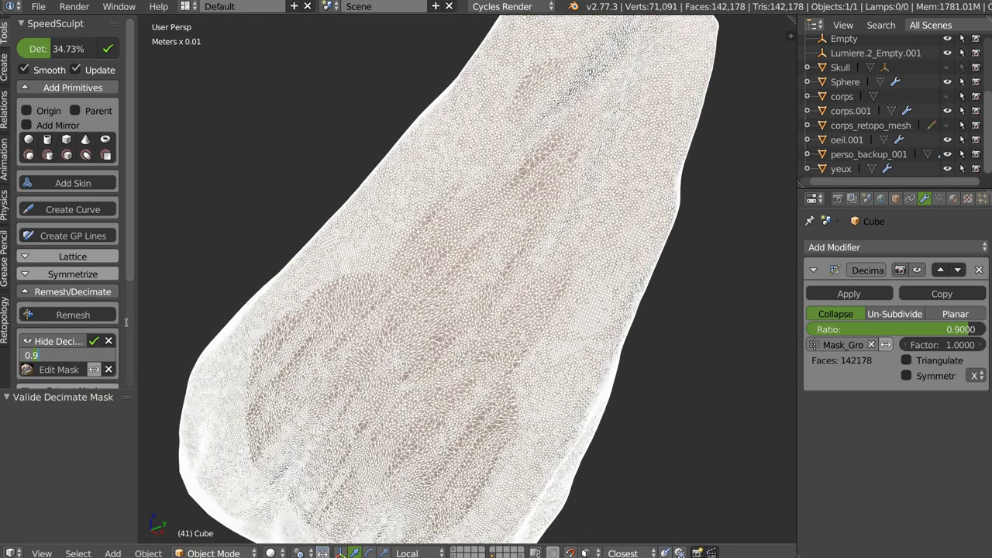
text(0.85)
key(Return)
mouse_move(480, 264)
middle_down()
mouse_move(500, 256)
mouse_move(534, 213)
middle_up()
scroll(422, 317, down, 3)
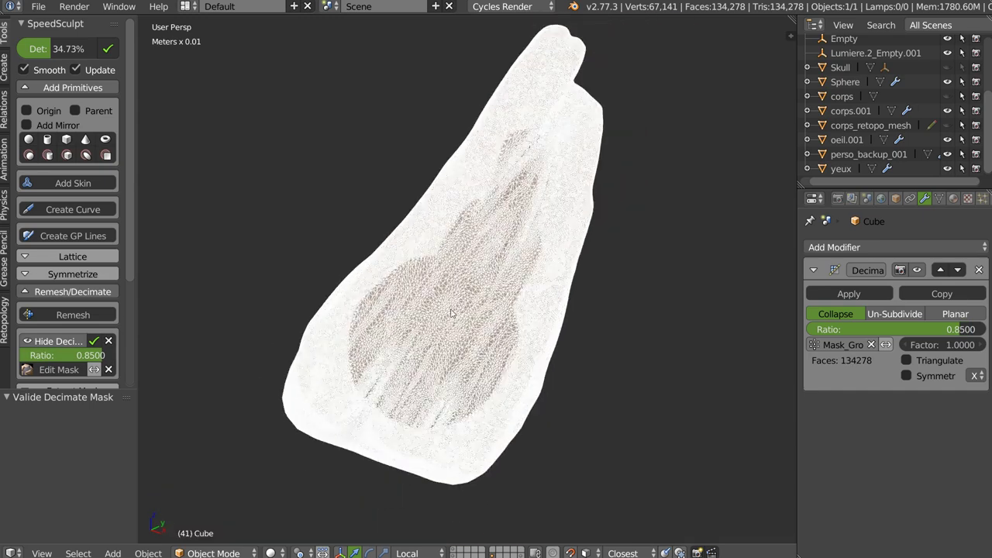
scroll(435, 297, up, 2)
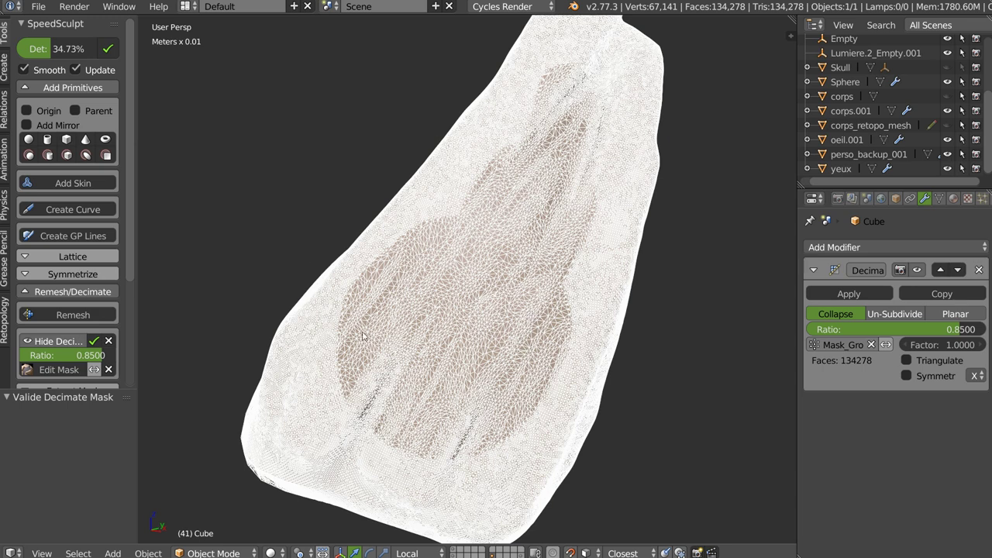
mouse_move(468, 222)
middle_down()
mouse_move(467, 265)
mouse_move(640, 172)
mouse_move(582, 183)
mouse_move(620, 186)
mouse_move(630, 133)
middle_up()
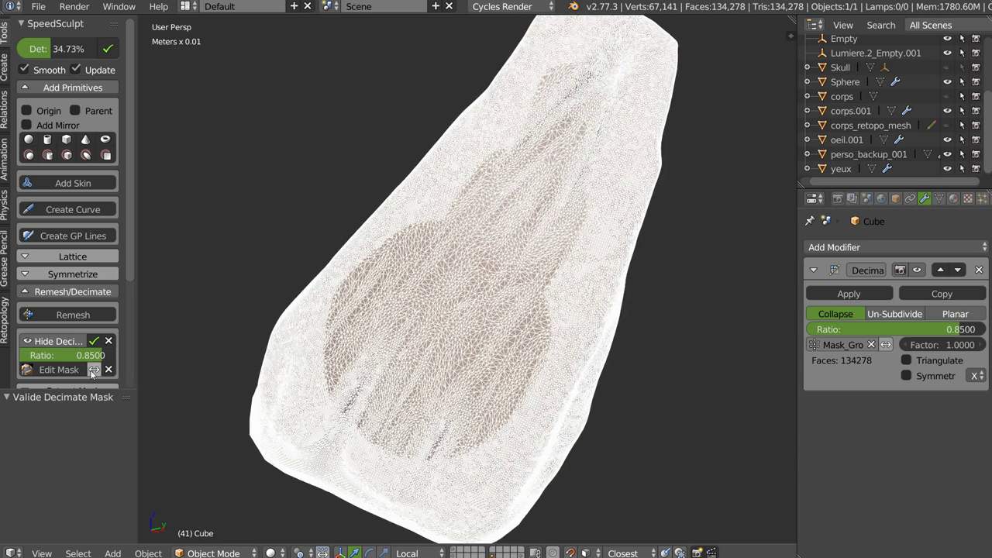
- Toggle which region the decimation affects, then start editing the decimate mask again
middle_drag(514, 241, 493, 237)
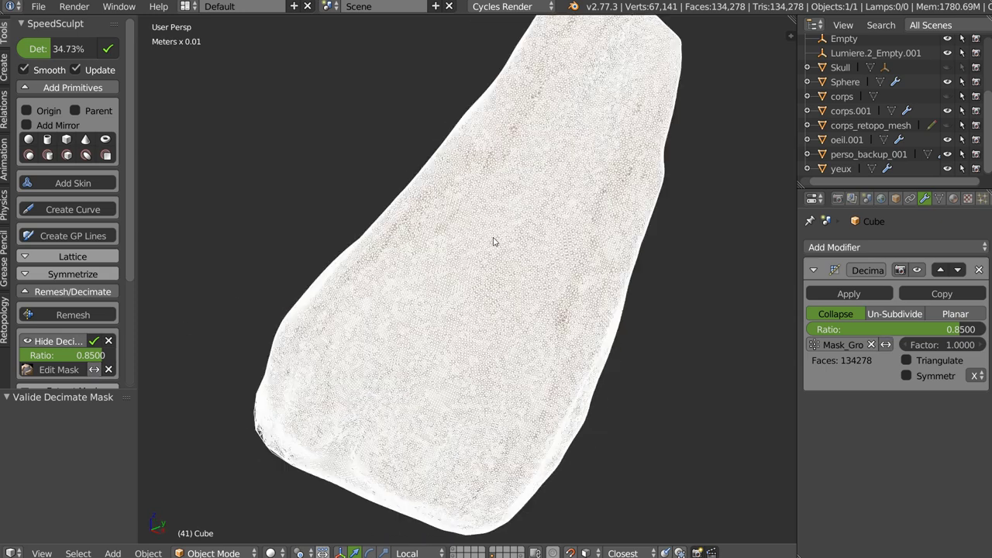
mouse_move(438, 264)
middle_down()
mouse_move(358, 281)
mouse_move(483, 261)
mouse_move(388, 308)
middle_up()
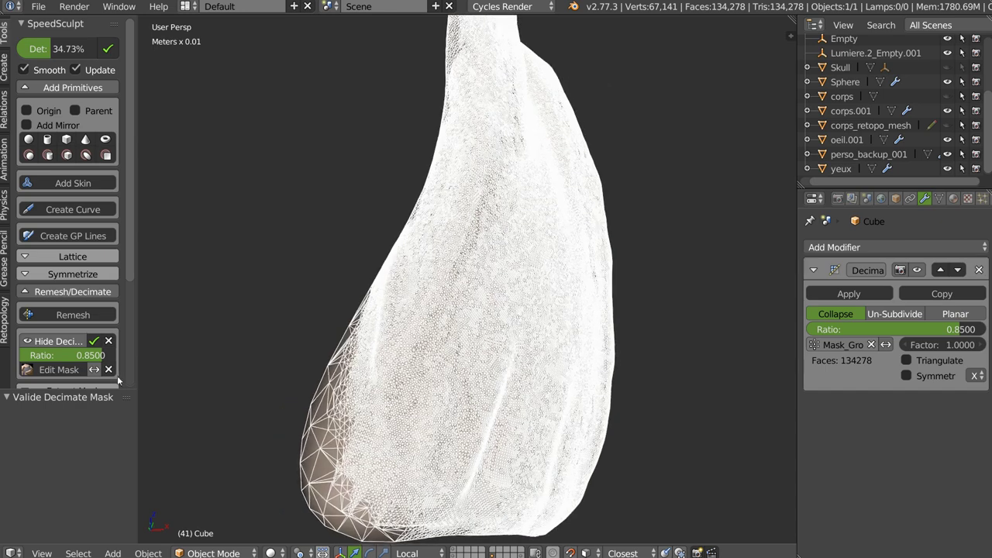
click(94, 369)
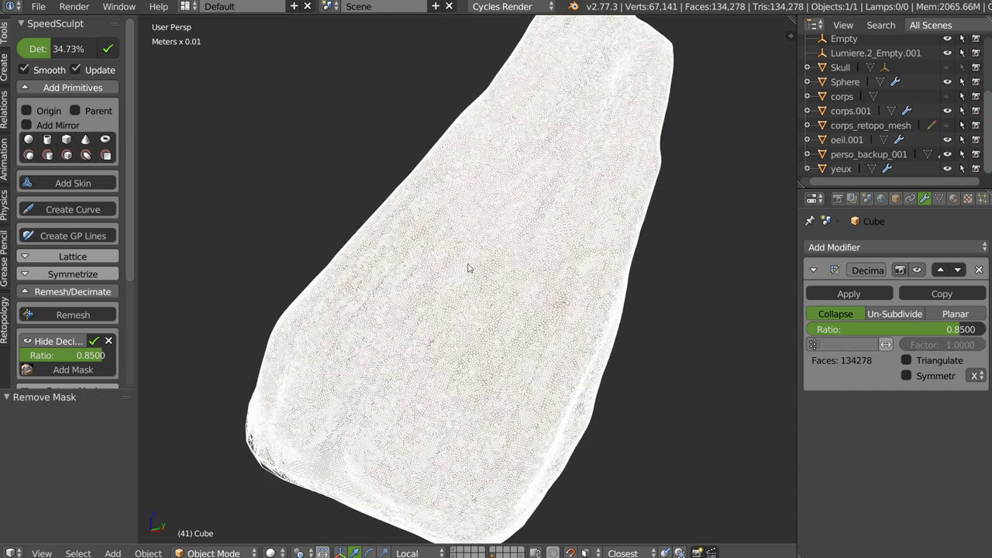
click(72, 370)
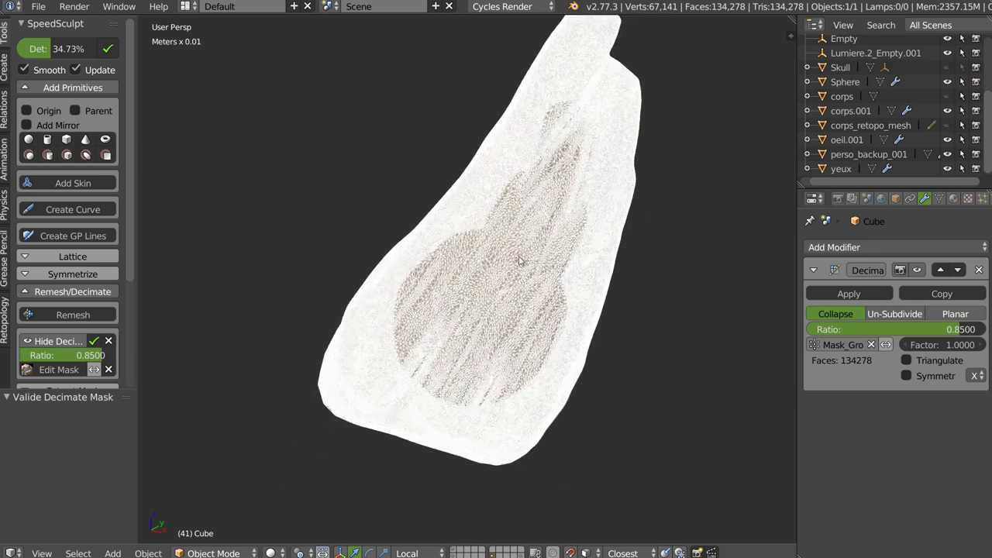
mouse_move(509, 248)
middle_down()
mouse_move(446, 254)
mouse_move(258, 229)
mouse_move(475, 267)
middle_up()
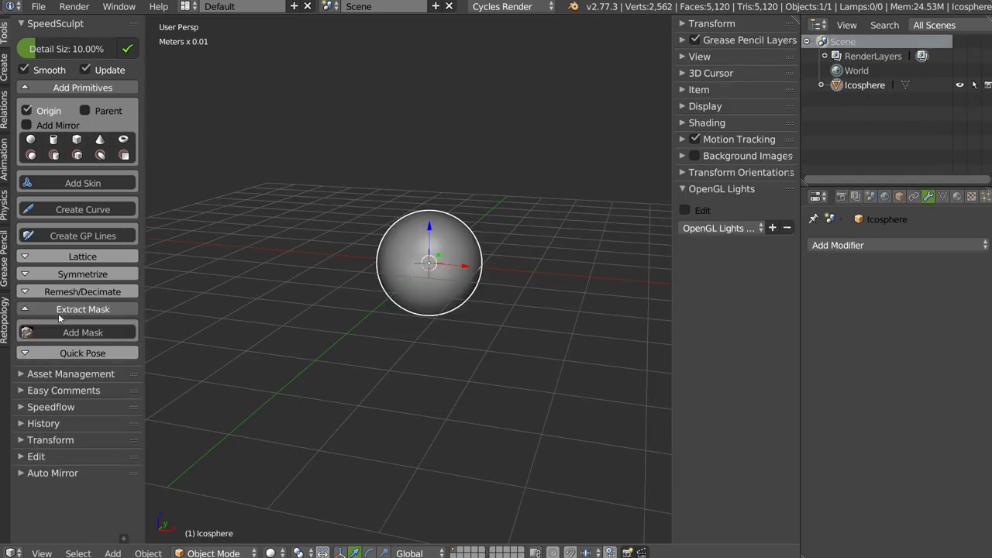
- Show the sphere's wireframe and set the remesh detail size to 5%
scroll(392, 283, up, 5)
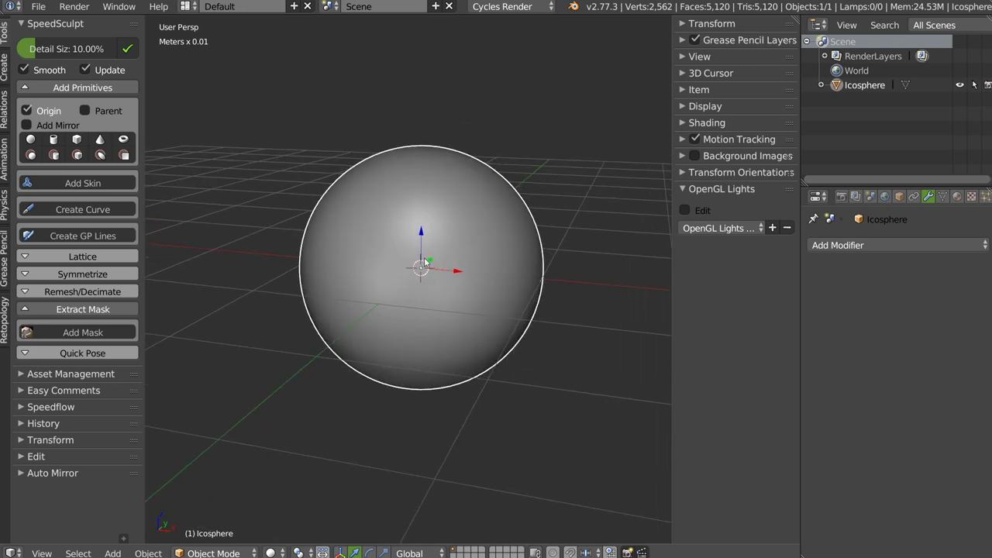
key(z)
click(540, 260)
scroll(540, 260, up, 2)
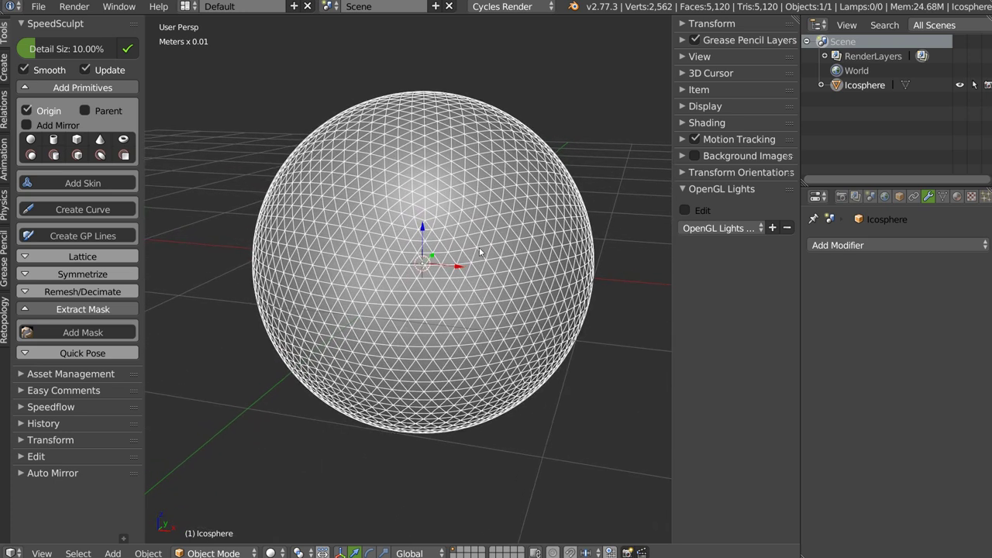
click(64, 54)
text(5)
key(Return)
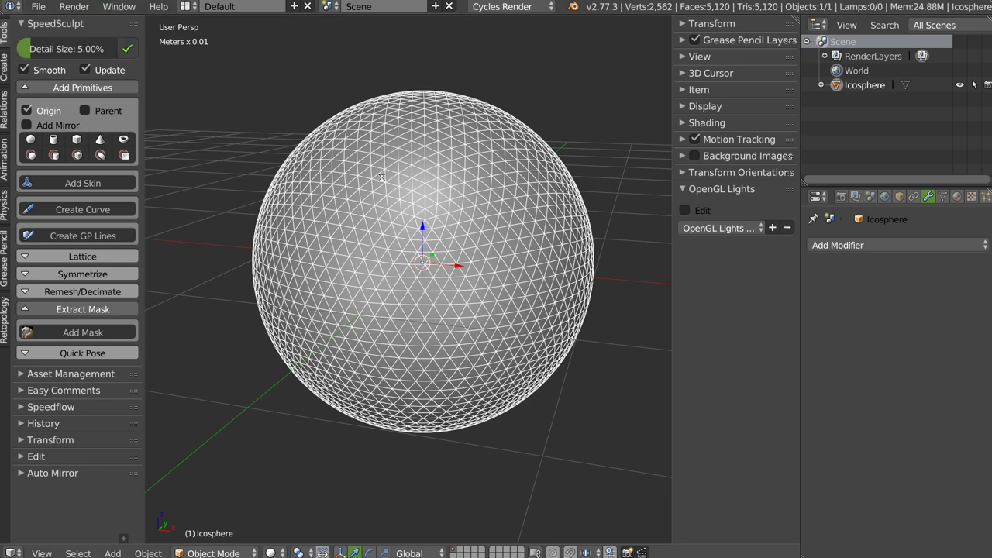
- Paint a central mask blob on the sphere with arms extending right and upward
scroll(440, 211, down, 2)
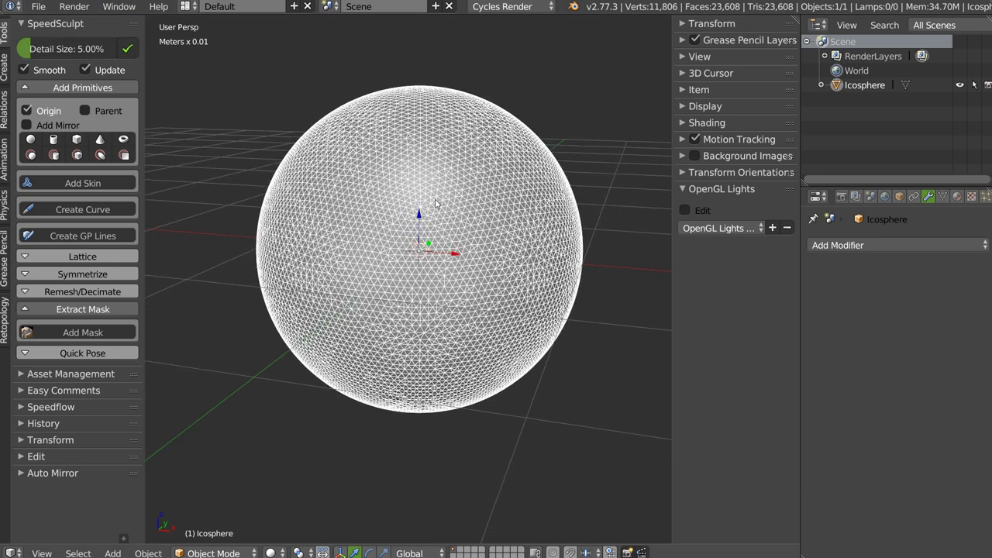
click(76, 332)
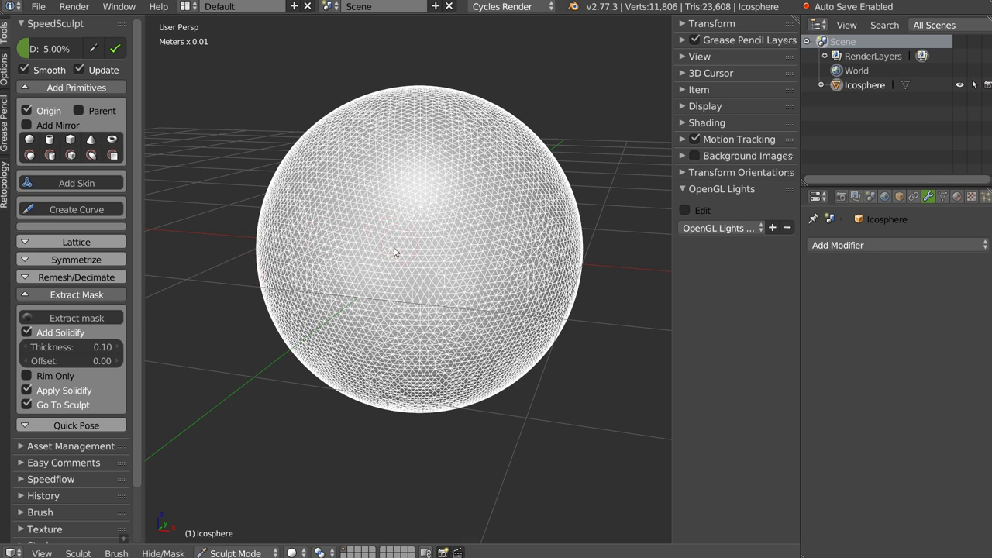
mouse_move(385, 251)
mouse_down()
mouse_move(354, 233)
mouse_move(374, 274)
mouse_move(442, 252)
mouse_up()
key(ctrl+z)
middle_drag(517, 214, 437, 250)
mouse_move(437, 250)
mouse_down()
mouse_move(416, 262)
mouse_move(465, 261)
mouse_up()
mouse_move(465, 260)
middle_down()
mouse_move(437, 262)
mouse_move(470, 238)
middle_up()
mouse_move(485, 248)
mouse_down()
mouse_move(442, 244)
mouse_move(576, 237)
mouse_up()
mouse_move(549, 239)
middle_down()
mouse_move(478, 245)
mouse_move(398, 224)
middle_up()
mouse_move(399, 224)
mouse_down()
mouse_move(391, 236)
mouse_move(383, 208)
mouse_up()
mouse_move(383, 209)
middle_down()
mouse_move(455, 242)
mouse_move(419, 192)
middle_up()
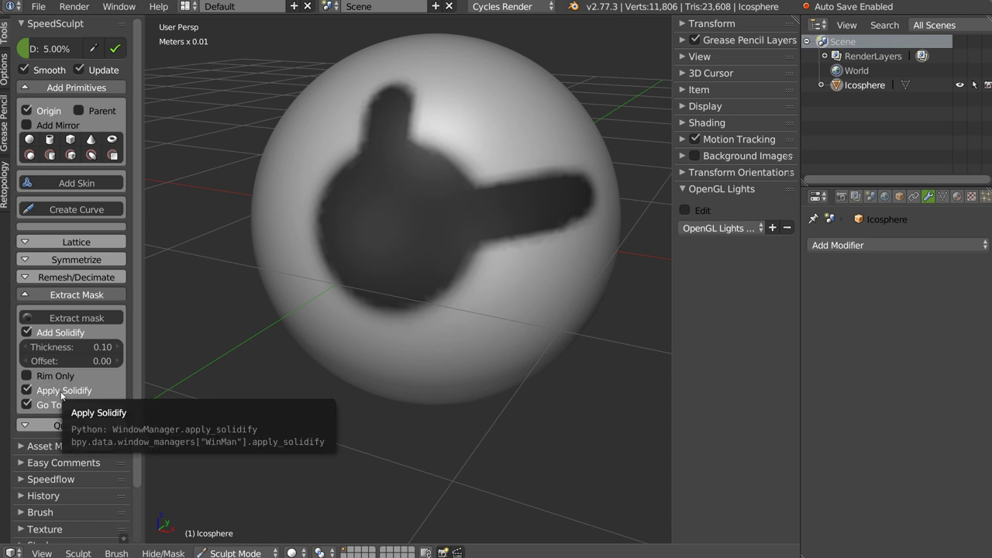
- Extract the masked area, inspect it in local view, then delete it and reselect the sphere
click(74, 317)
mouse_move(284, 215)
middle_down()
mouse_move(405, 127)
mouse_move(498, 199)
mouse_move(284, 196)
mouse_move(304, 168)
mouse_move(306, 216)
mouse_move(428, 230)
mouse_move(440, 246)
middle_up()
scroll(460, 244, down, 1)
key(KP_Divide)
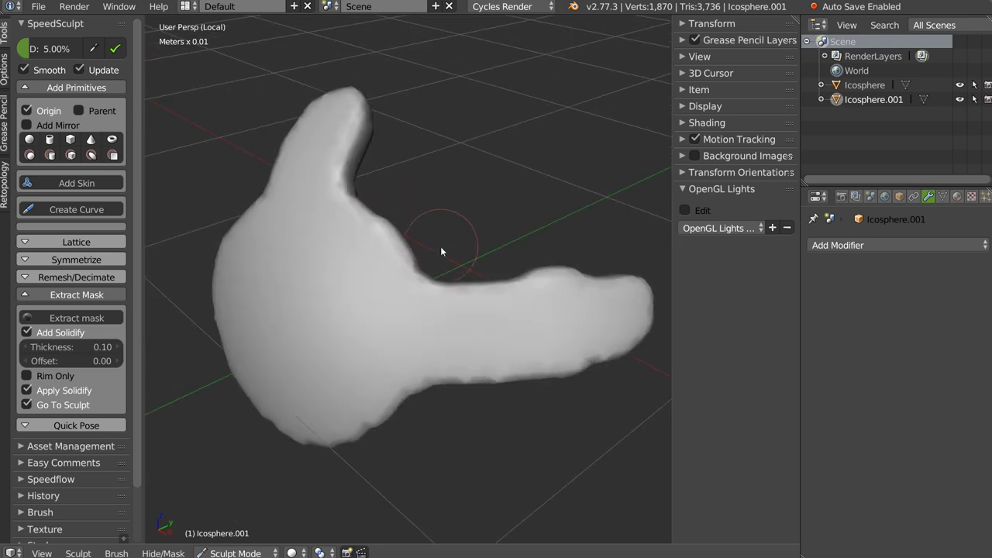
key(ctrl+Tab)
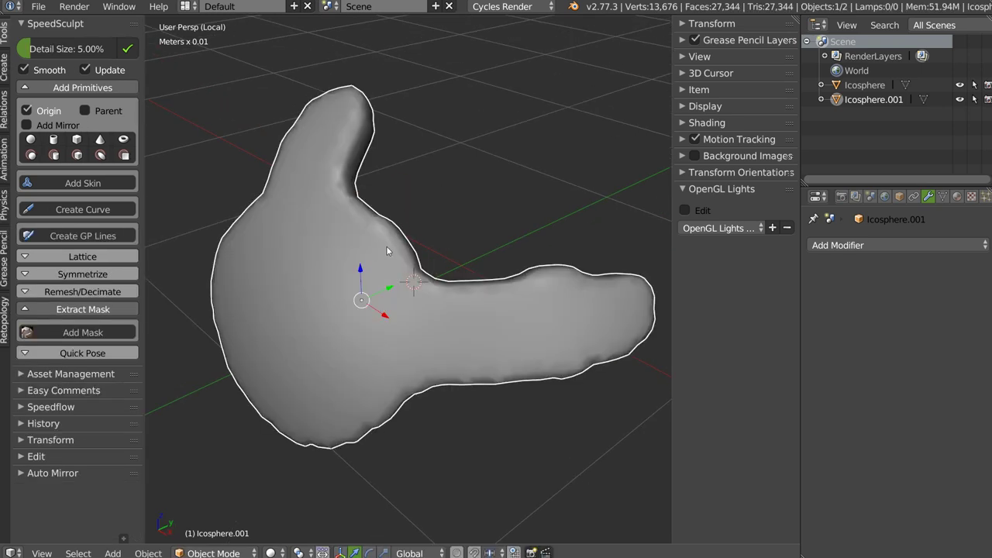
key(x)
click(387, 246)
key(KP_Divide)
right_click(410, 227)
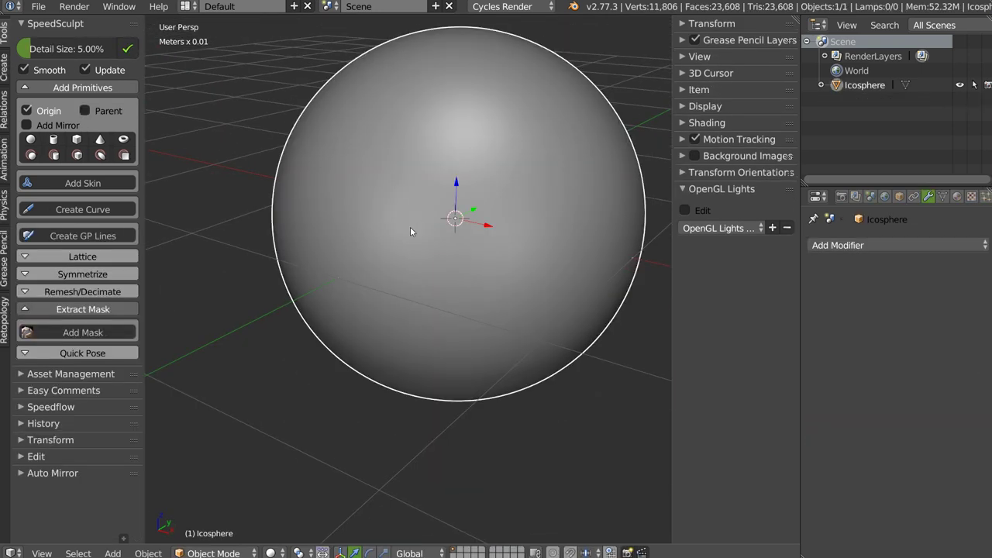
- Re-mask the sphere and extract it again as a 1.9mm thick shell
click(107, 331)
middle_drag(443, 203, 408, 224)
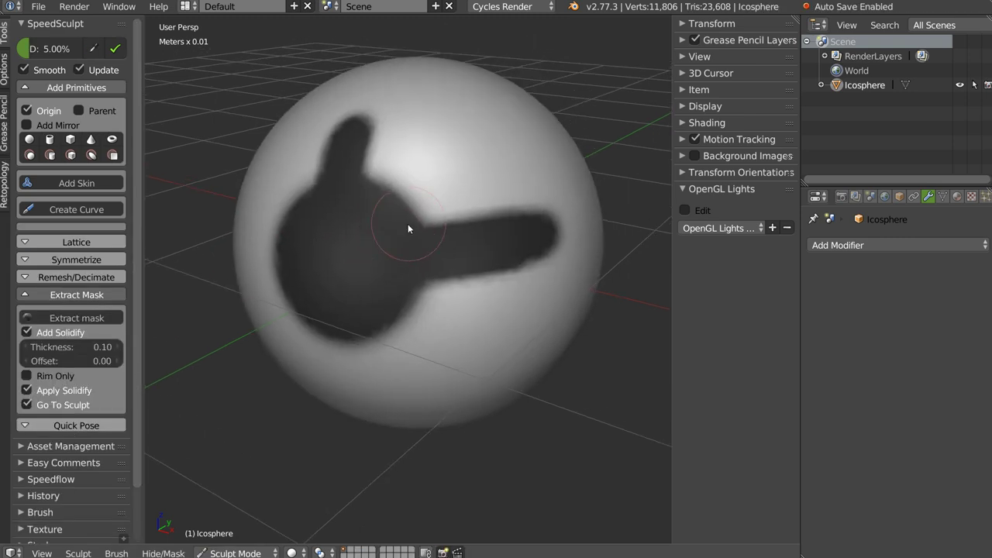
click(70, 316)
mouse_move(148, 263)
middle_down()
mouse_move(380, 217)
mouse_move(364, 232)
middle_up()
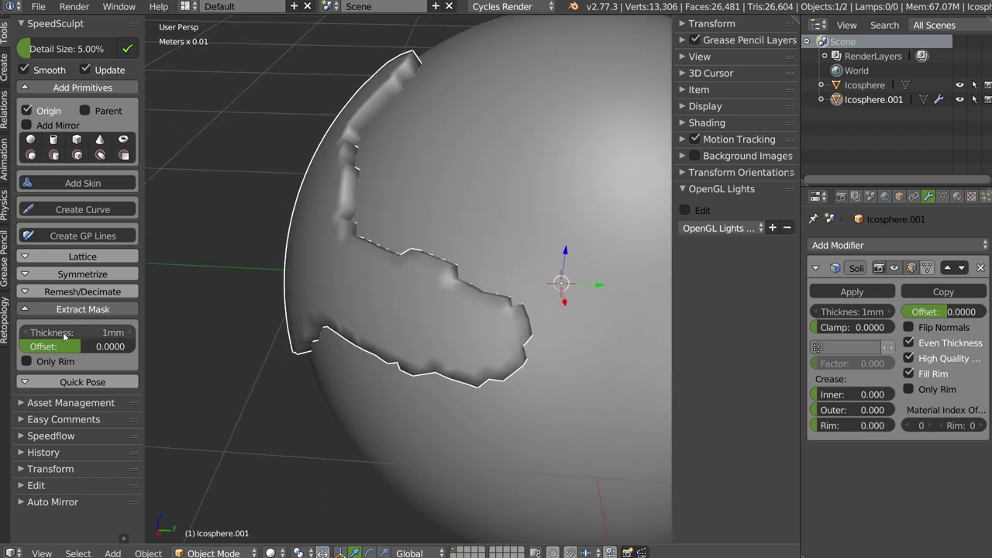
mouse_move(79, 333)
mouse_down()
mouse_move(85, 347)
mouse_move(51, 347)
mouse_move(85, 344)
mouse_up()
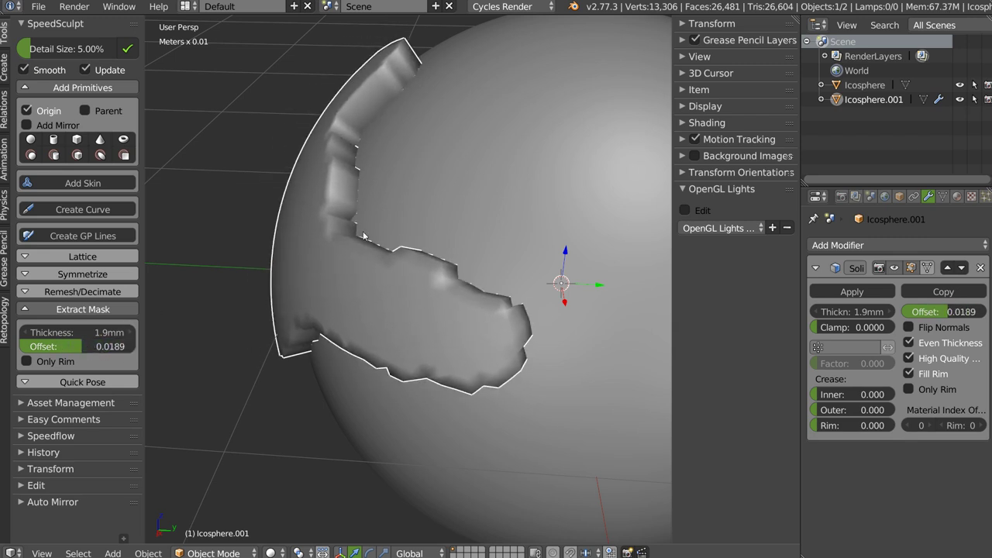
key(z)
mouse_move(435, 236)
middle_down()
mouse_move(412, 234)
mouse_move(322, 162)
middle_up()
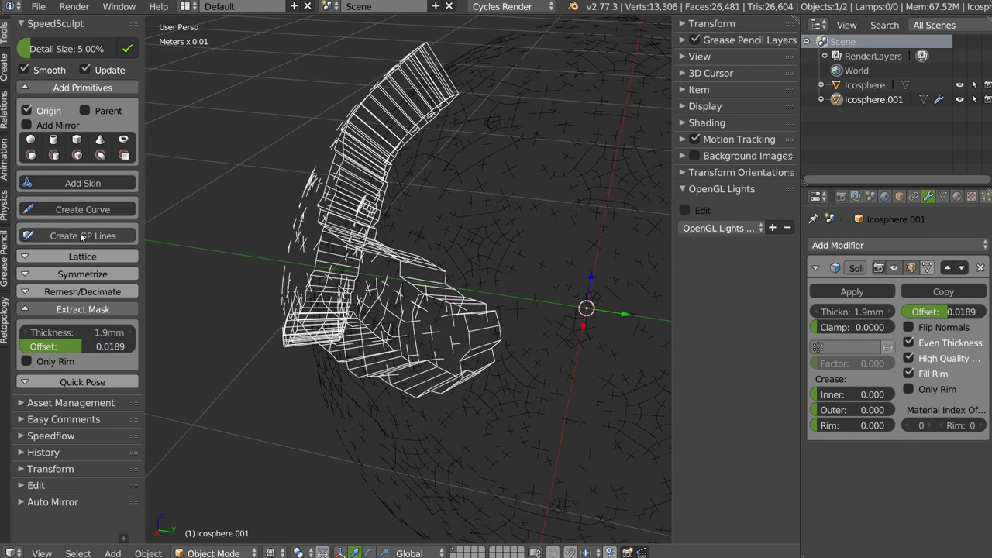
drag(81, 349, 67, 347)
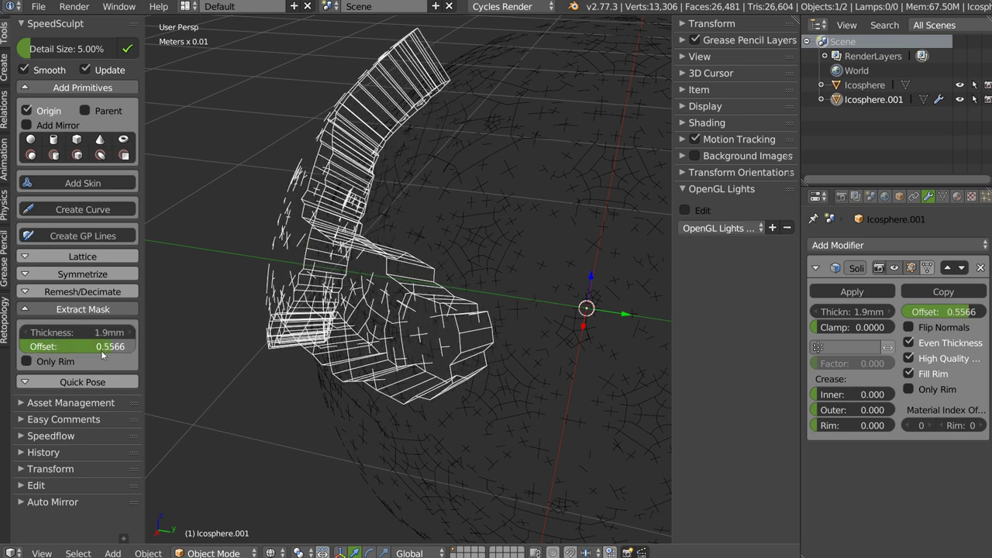
key(Escape)
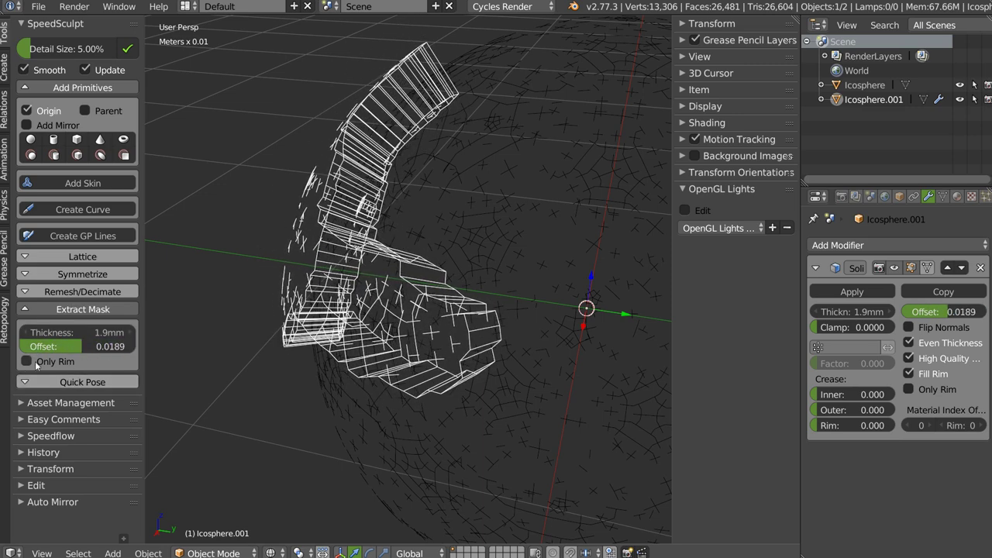
- Keep only the rim of the extracted shell
key(KP_Divide)
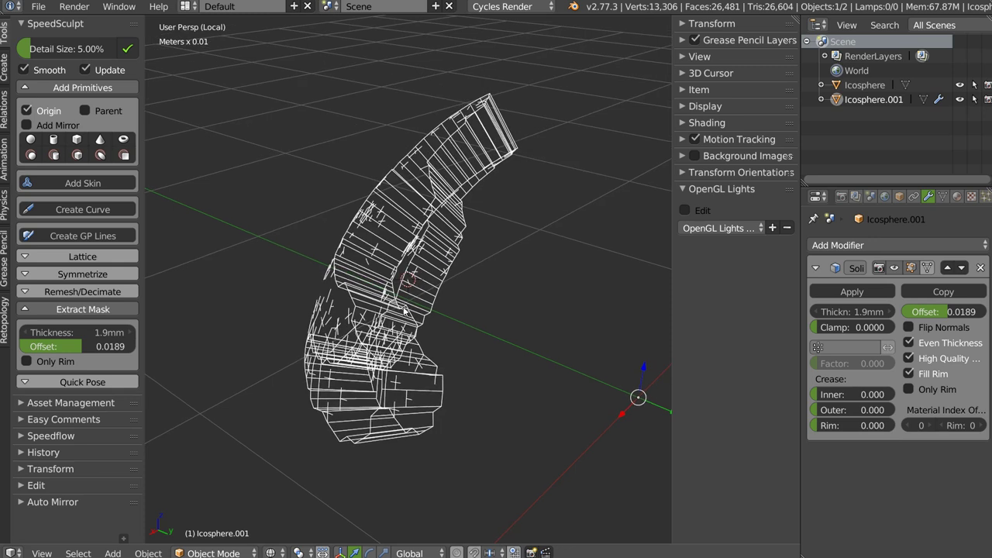
key(z)
middle_drag(406, 248, 382, 238)
key(shift+z)
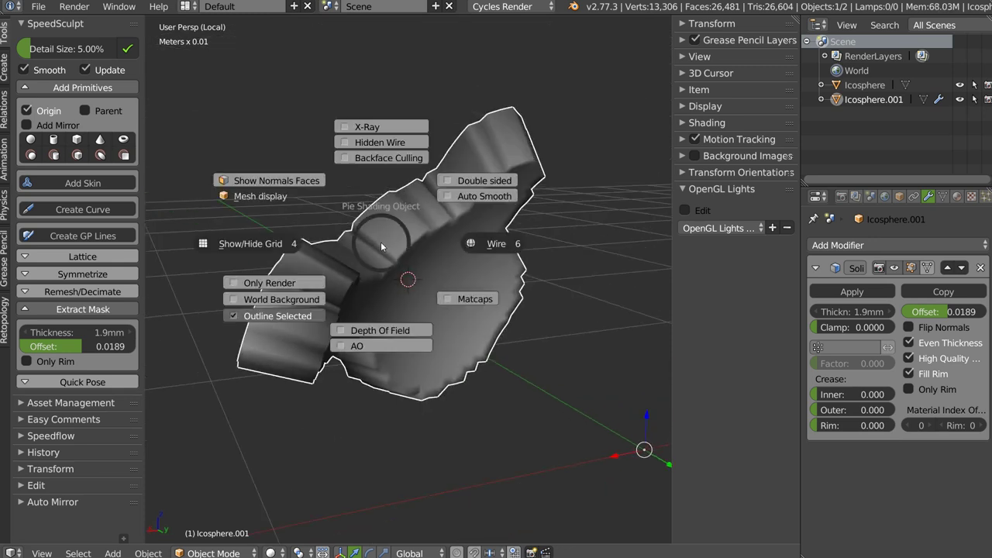
middle_drag(405, 234, 296, 270)
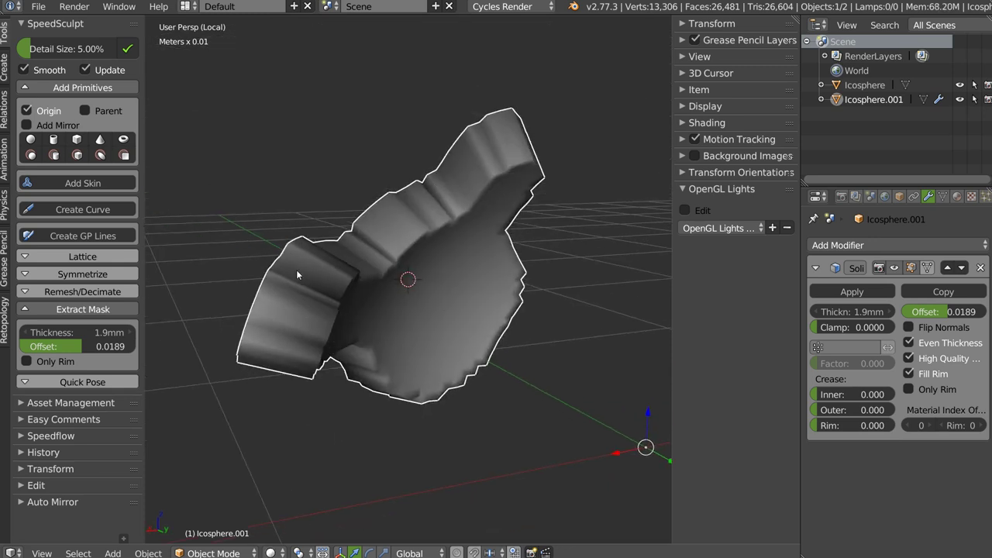
click(28, 361)
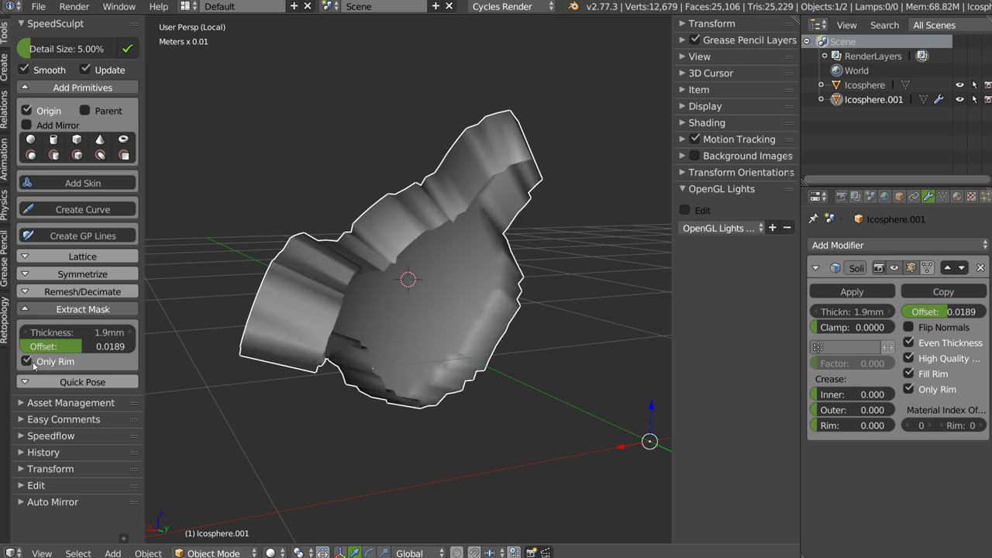
- Remesh the shell with dynamic topology into one smooth piece
middle_drag(308, 254, 444, 189)
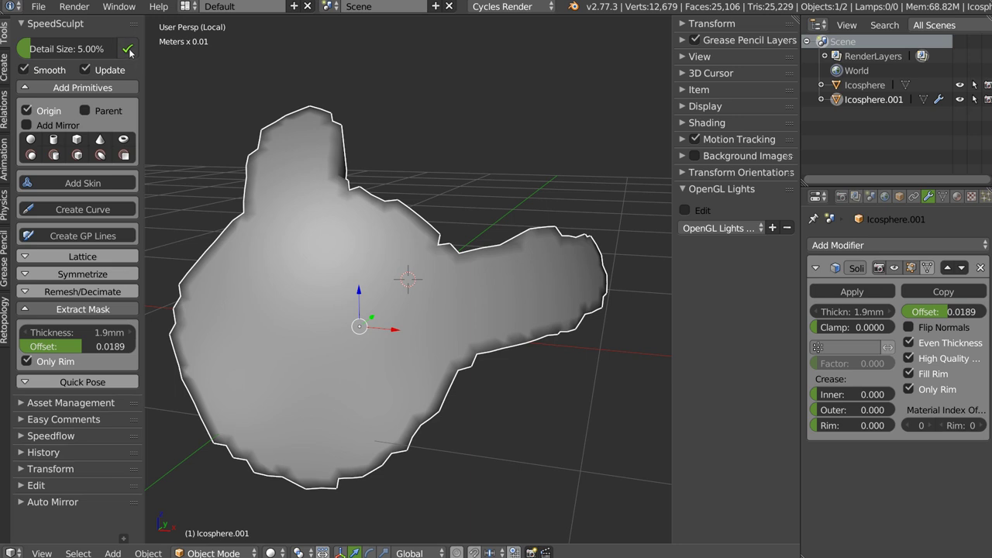
click(127, 49)
mouse_move(377, 210)
middle_down()
mouse_move(394, 239)
mouse_move(442, 224)
middle_up()
scroll(442, 224, down, 3)
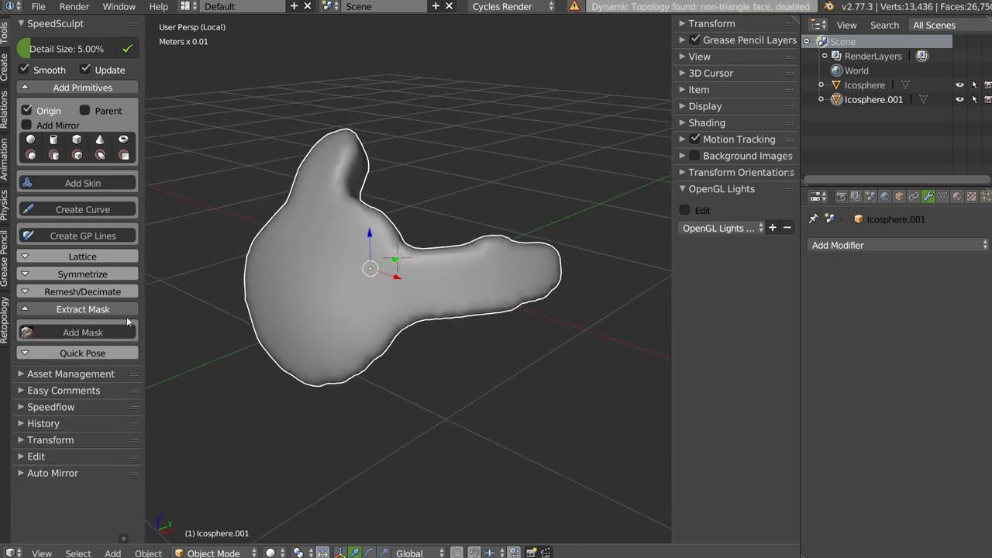
middle_drag(325, 270, 368, 292)
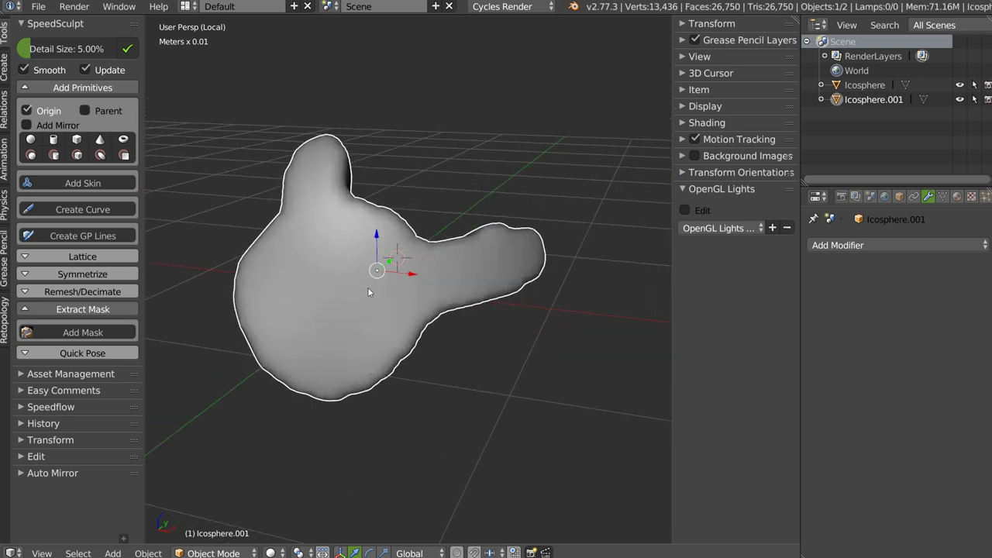
- Delete the extracted piece, leave local view and reselect the Icosphere in solid shading
key(x)
click(325, 307)
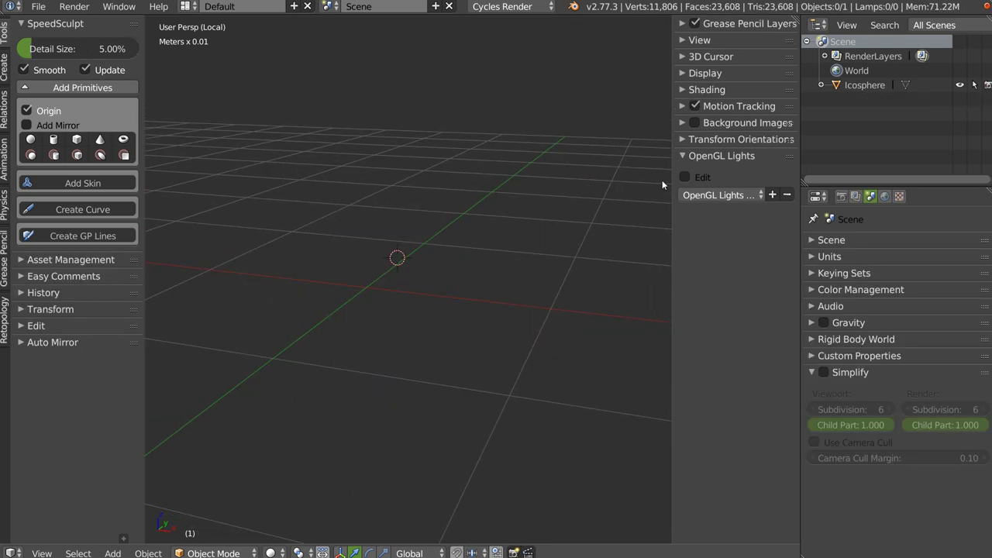
key(KP_Divide)
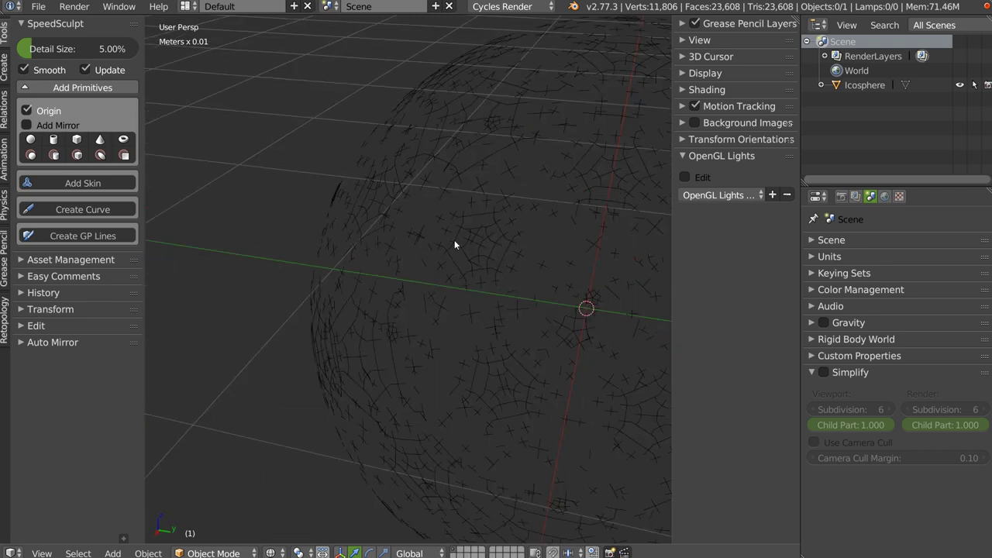
right_click(457, 265)
key(z)
scroll(352, 293, down, 5)
mouse_move(351, 293)
middle_down()
mouse_move(508, 243)
mouse_move(413, 213)
middle_up()
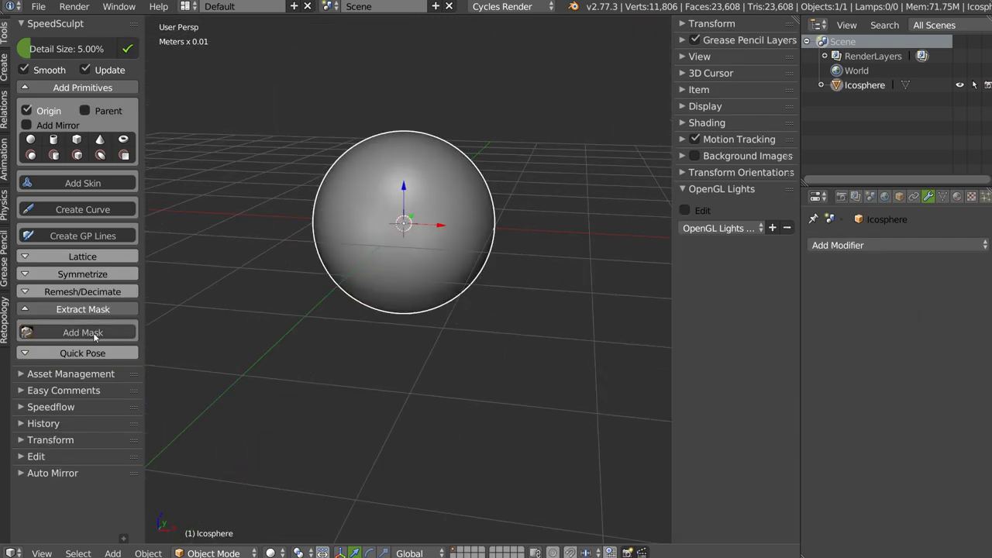
- Clear the sphere's old mask and paint a new round mask spot on its side
click(83, 332)
middle_drag(314, 230, 417, 241)
scroll(416, 236, up, 2)
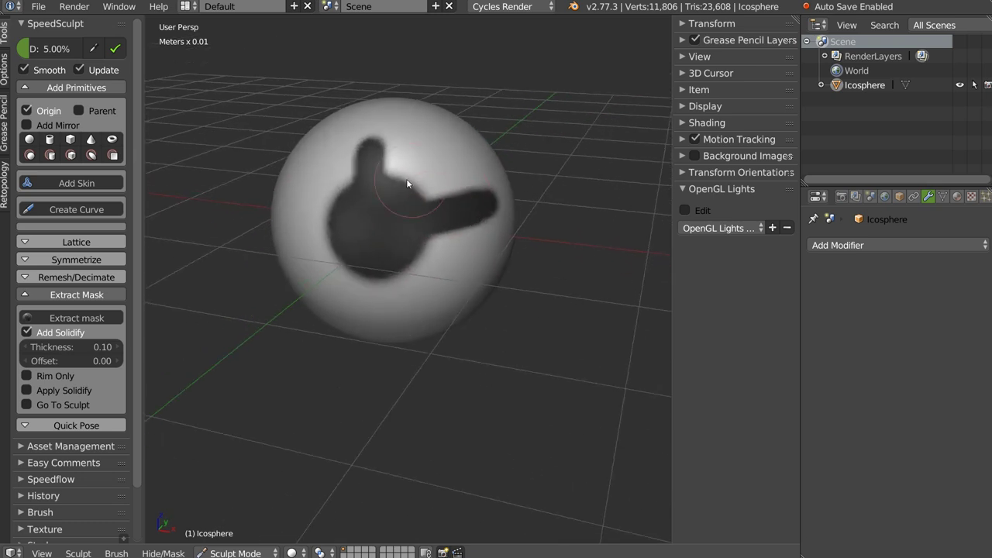
key(alt+m)
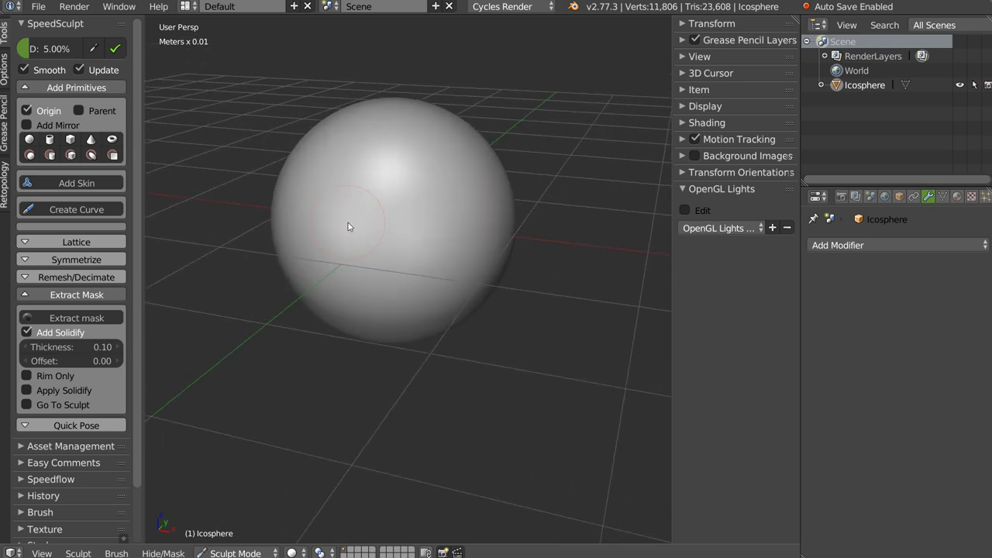
mouse_move(327, 160)
middle_down()
mouse_move(380, 255)
mouse_move(394, 224)
middle_up()
click(400, 220)
drag(401, 238, 407, 207)
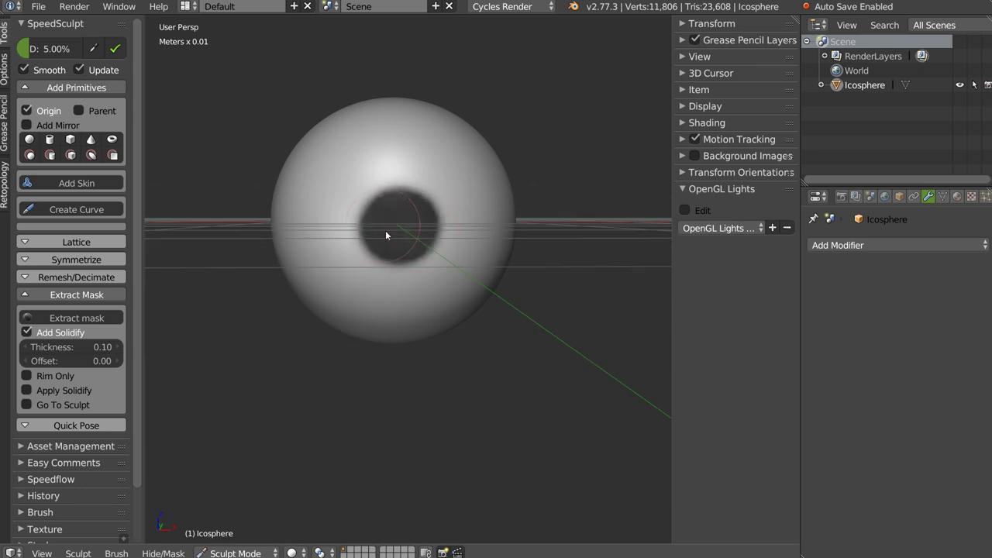
middle_drag(385, 235, 398, 241)
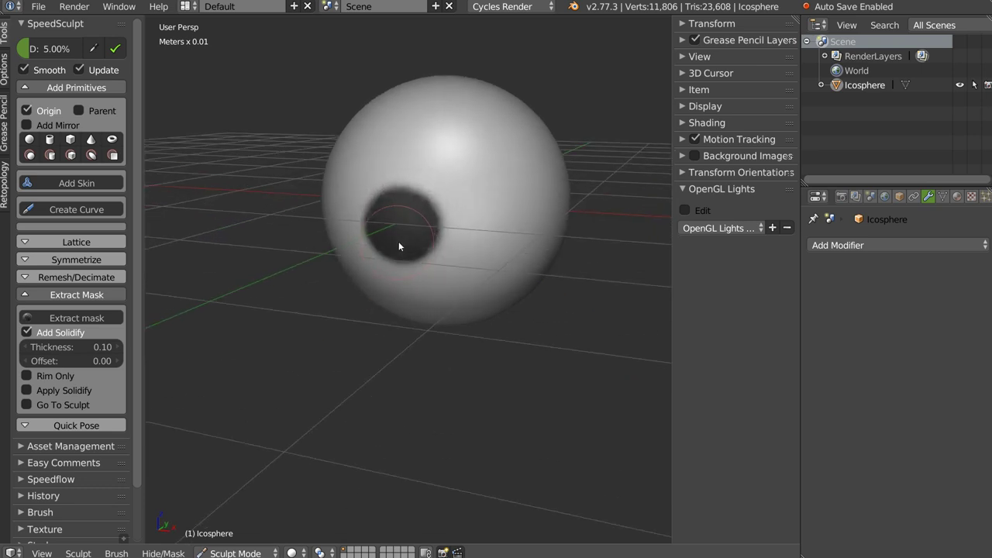
- Extract the round mask patch as a shell, trying offset -1.0000 and thickness 2cm 2.7mm
click(73, 317)
middle_drag(151, 268, 201, 256)
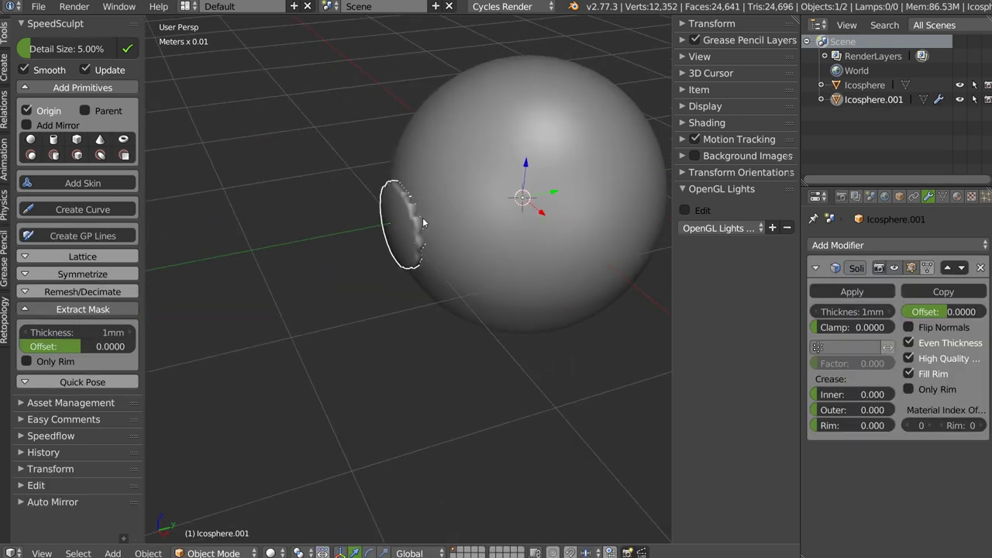
mouse_move(62, 346)
mouse_down()
mouse_move(62, 336)
mouse_move(104, 332)
mouse_move(93, 333)
mouse_up()
middle_drag(349, 256, 482, 251)
key(z)
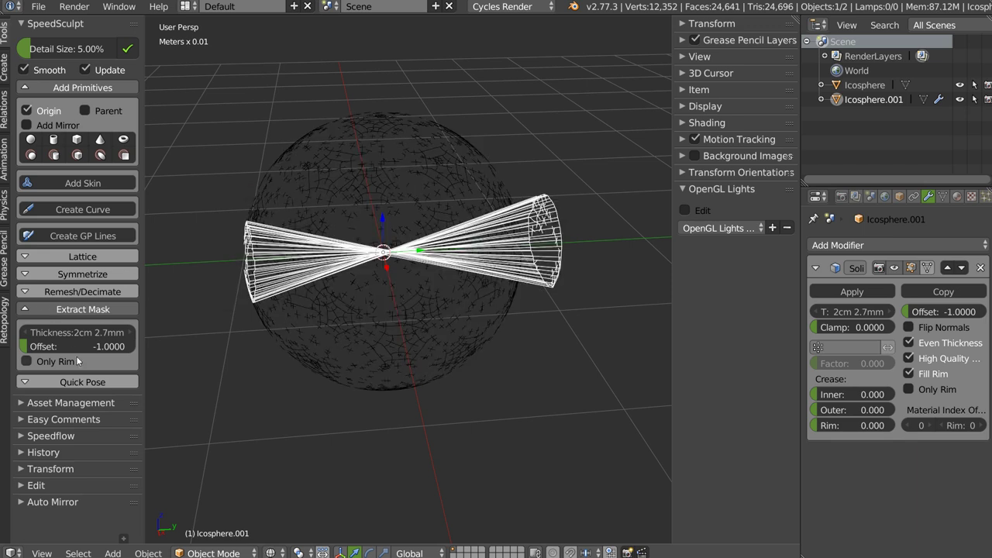
- Refine the shell into a cone, 1cm 5.7mm thick at offset -0.0660, and select both objects
drag(78, 347, 159, 350)
mouse_move(159, 352)
middle_down()
mouse_move(209, 297)
mouse_move(186, 325)
middle_up()
drag(101, 346, 66, 345)
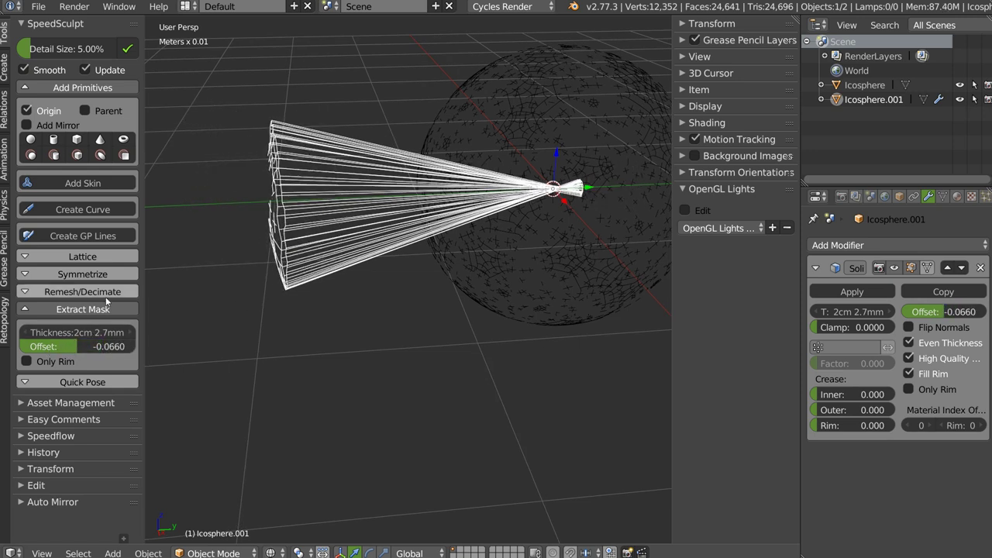
mouse_move(99, 333)
mouse_down()
mouse_move(77, 336)
mouse_move(86, 334)
mouse_up()
middle_drag(540, 224, 508, 256)
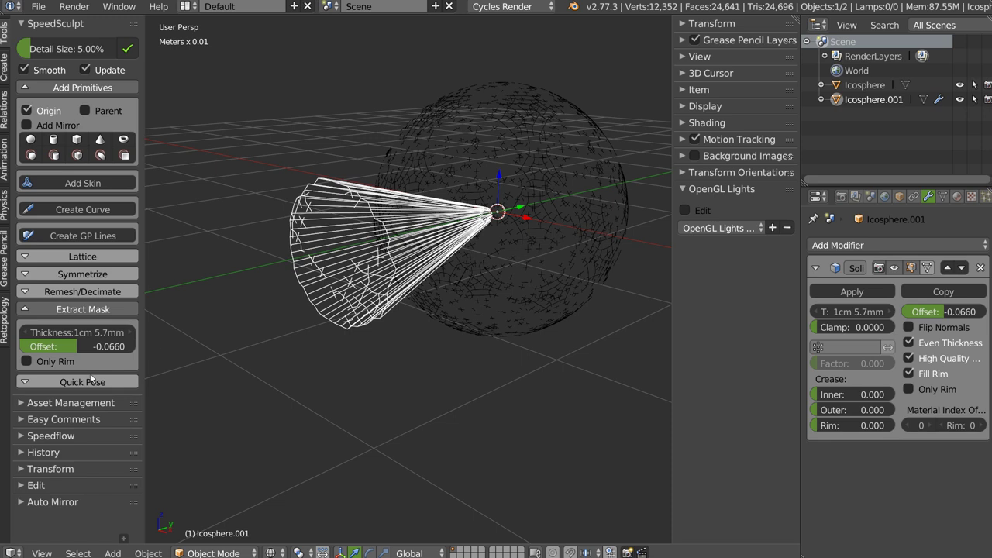
right_click(501, 279)
right_click(368, 285)
- Add a Boolean cut of the cone to the sphere, apply the cone's thickness, then remove the Boolean
shift+right_click(498, 278)
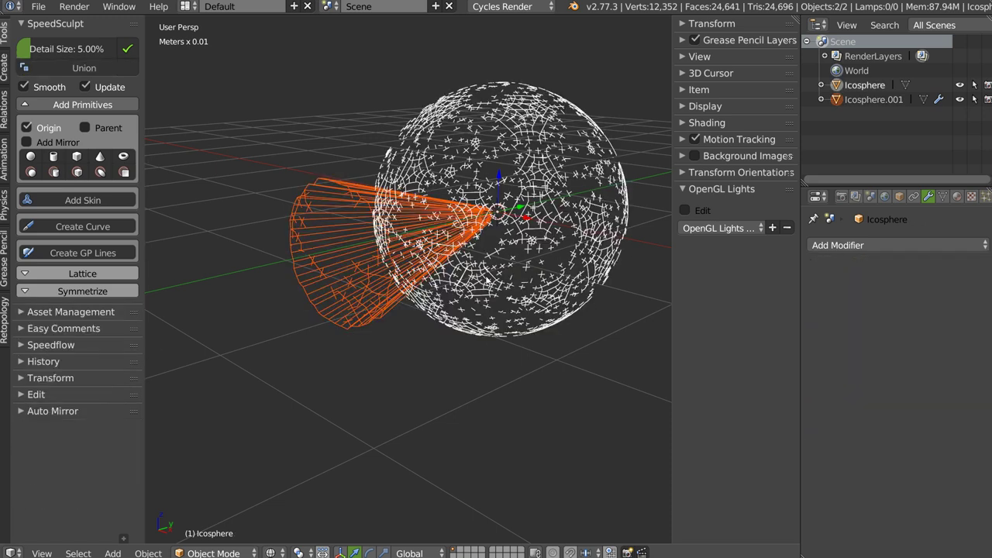
key(z)
key(space)
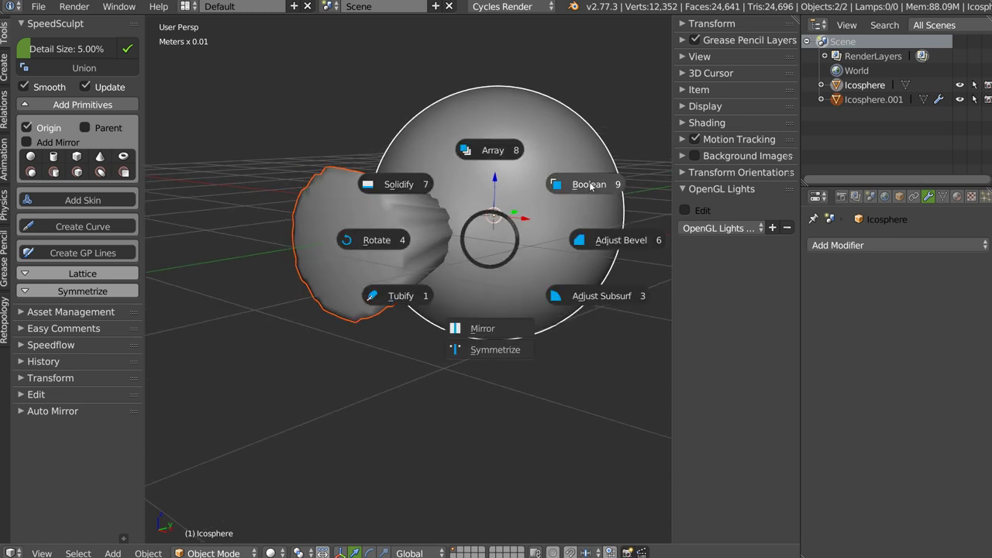
click(590, 186)
mouse_move(542, 198)
middle_down()
mouse_move(532, 215)
mouse_move(330, 217)
middle_up()
key(Escape)
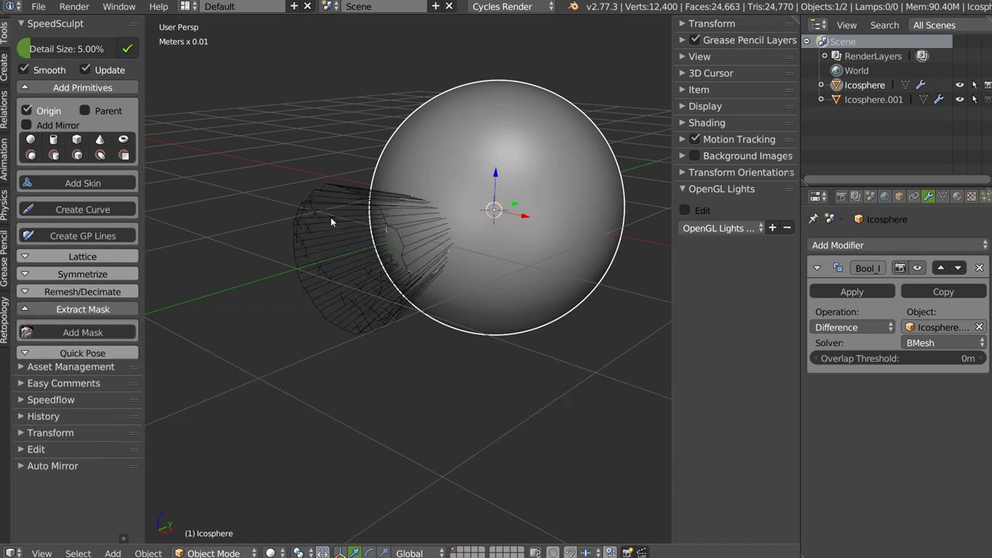
right_click(330, 220)
click(849, 294)
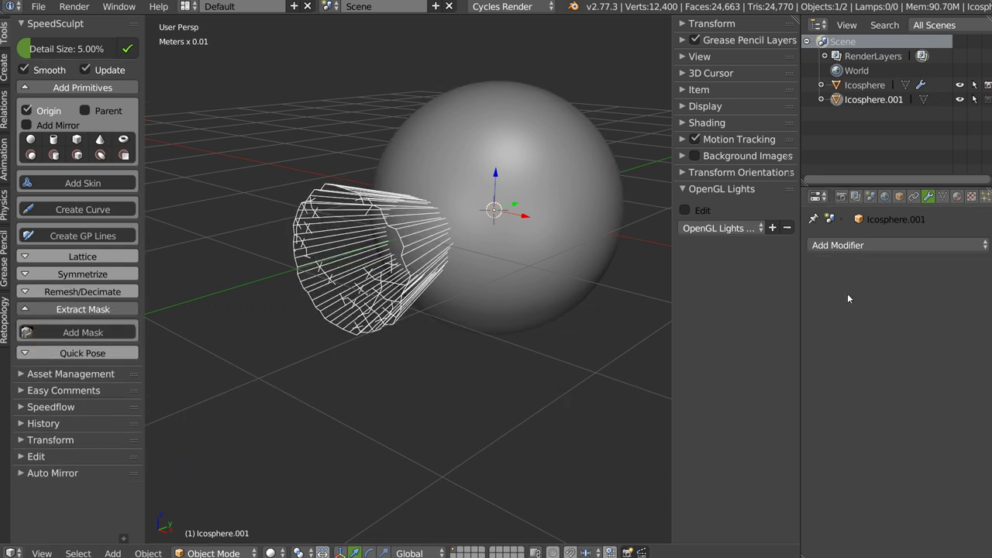
right_click(471, 276)
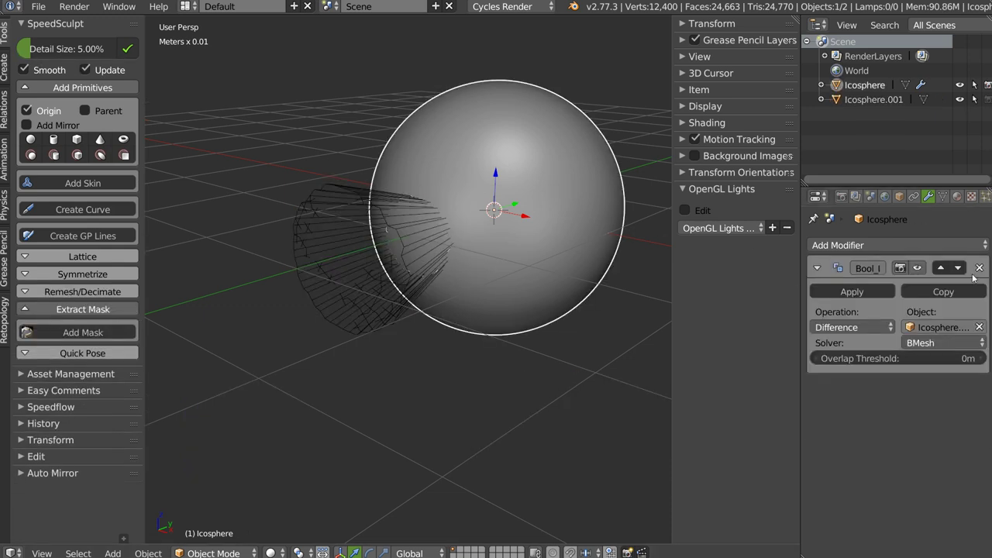
click(978, 268)
- Add a Boolean Difference with the cone on the sphere and switch its solver to Carve
right_click(478, 288)
shift+right_click(482, 289)
key(space)
click(567, 238)
key(Escape)
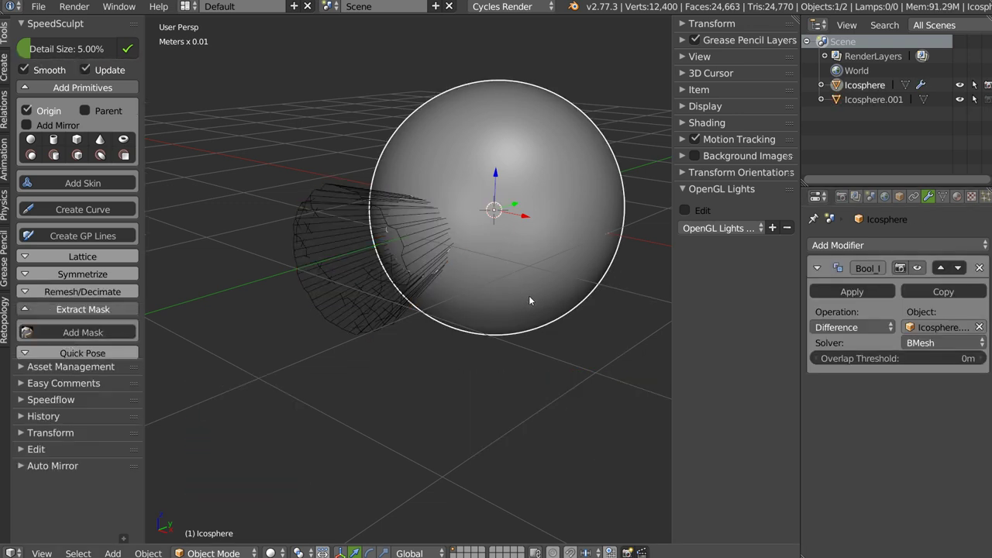
key(ctrl+z)
key(ctrl+shift+z)
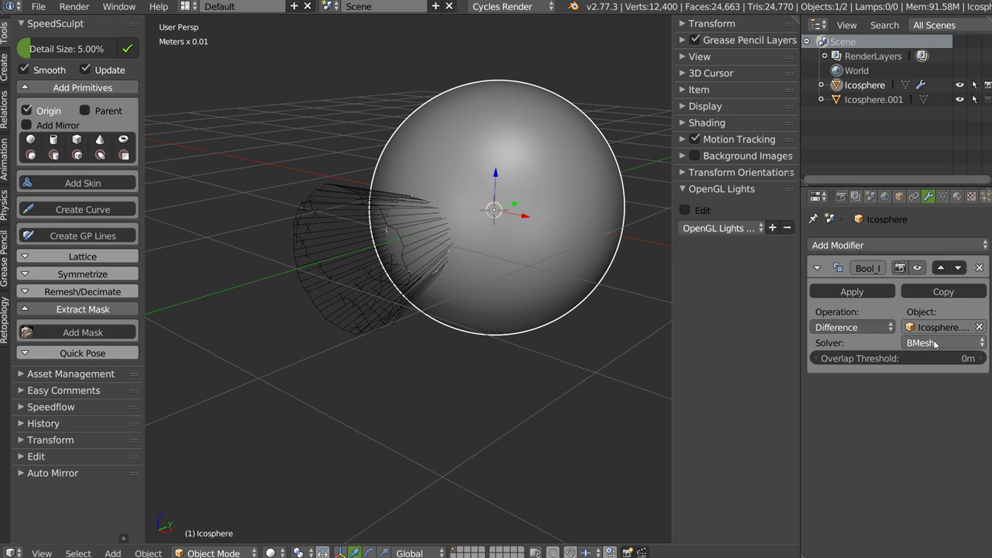
click(935, 345)
click(920, 313)
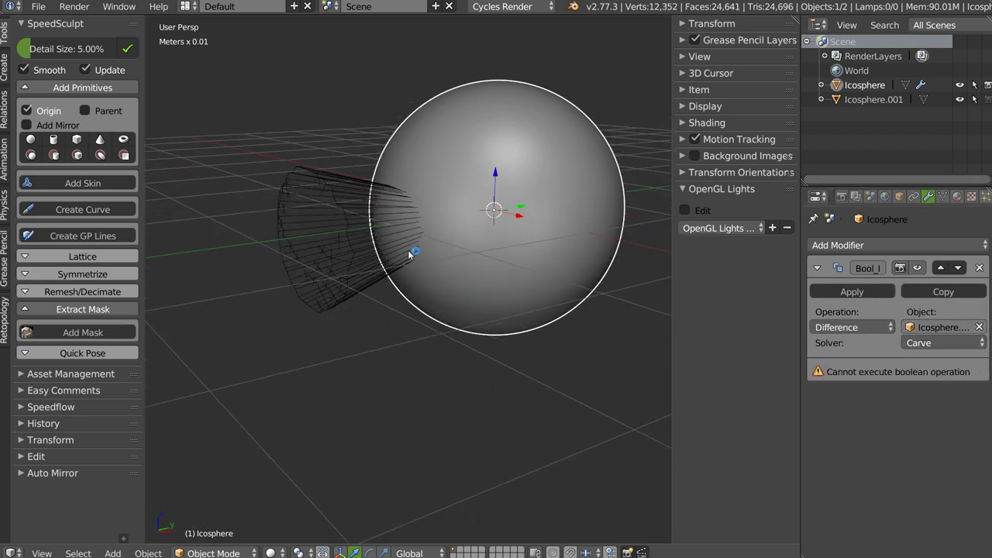
- Delete the cone and remove the sphere's Boolean modifier
right_click(343, 283)
middle_drag(343, 284, 402, 265)
key(x)
click(431, 266)
right_click(447, 254)
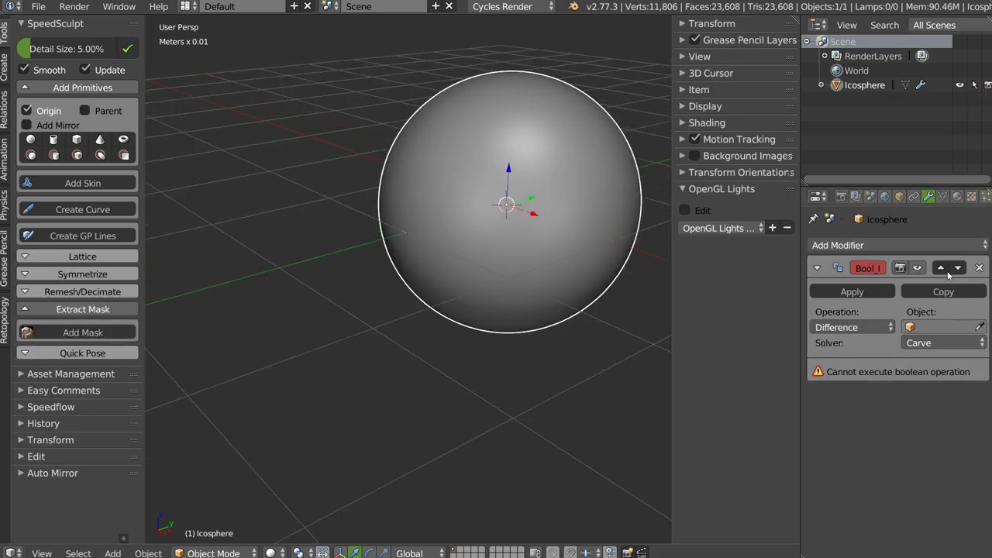
click(978, 267)
middle_drag(443, 214, 378, 240)
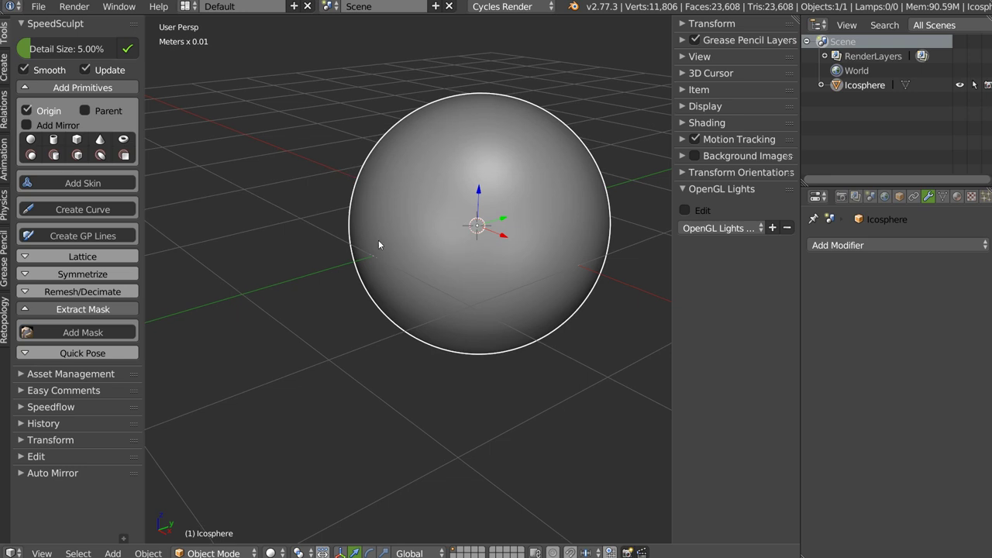
- In Front Ortho view, add a scaled-down 32-vertex cylinder at the sphere's centre
click(107, 313)
key(q)
click(389, 201)
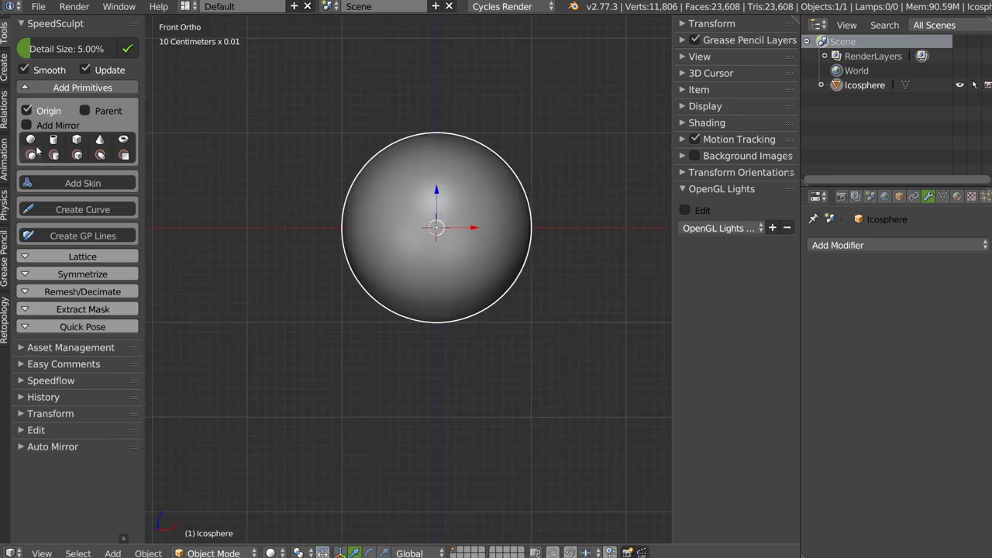
key(space)
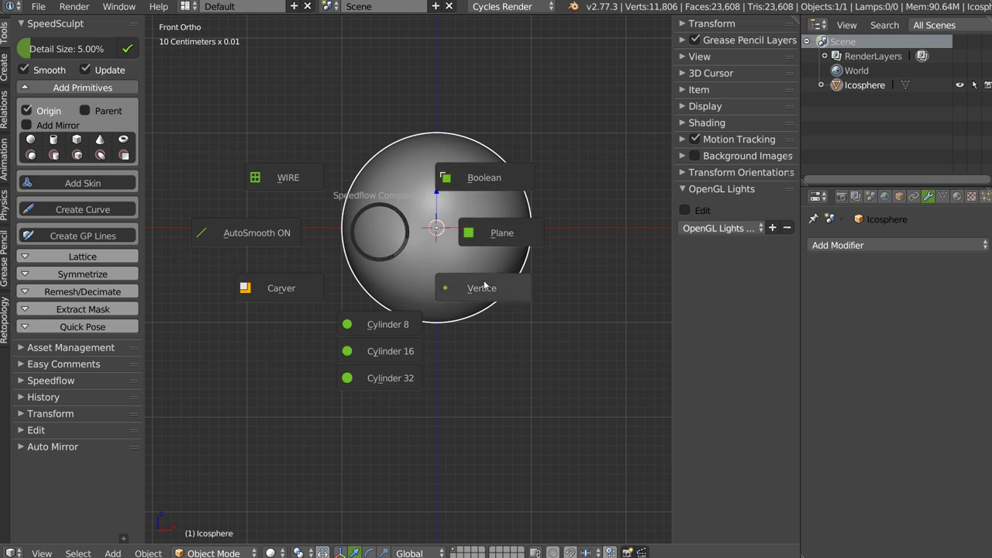
click(391, 378)
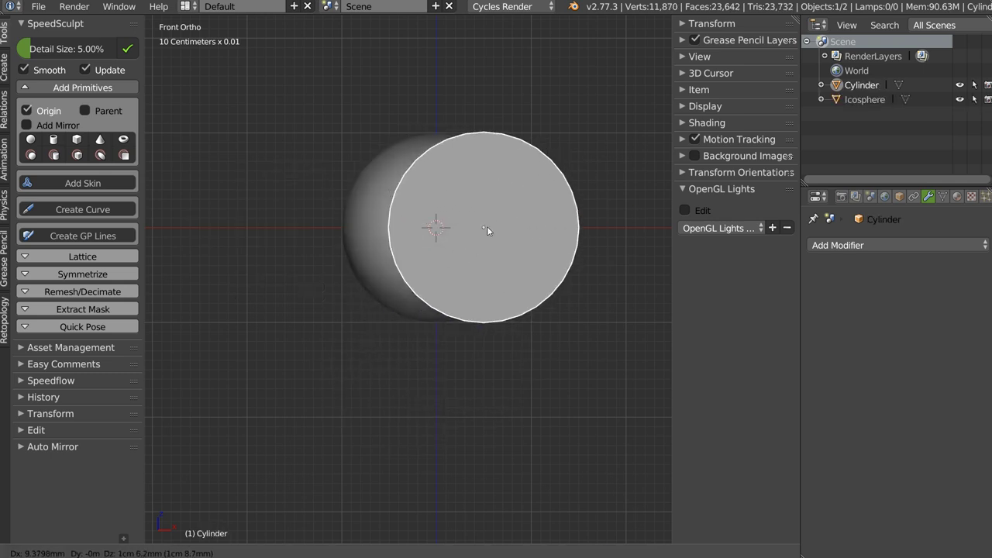
click(465, 225)
key(s)
click(526, 225)
- Cut the cylinder out of the Icosphere with an applied Boolean Difference
mouse_move(526, 224)
middle_down()
mouse_move(492, 264)
mouse_move(503, 249)
mouse_move(484, 227)
middle_up()
shift+right_click(499, 277)
key(space)
click(583, 232)
key(a)
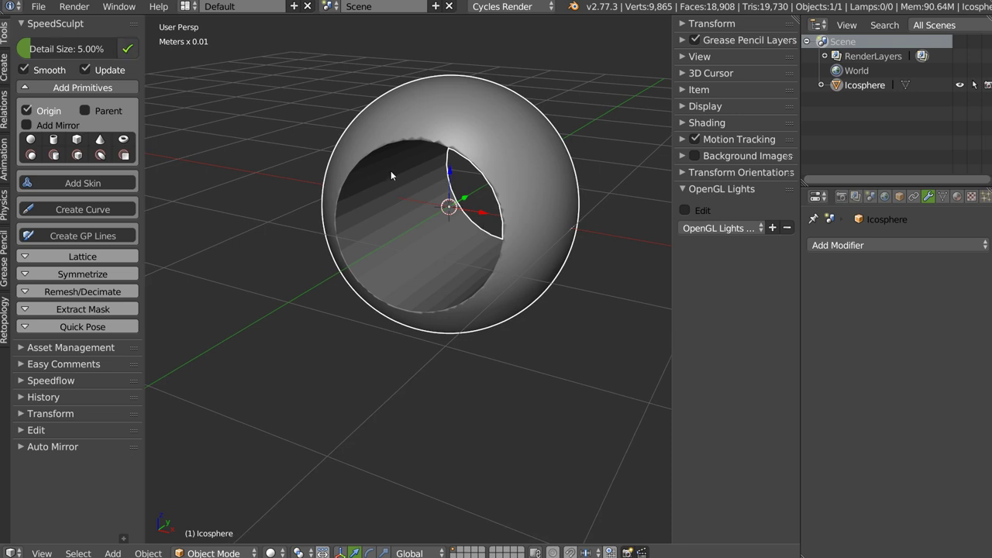
- Inspect the holed sphere from several angles, toggling the Extract Mask options
mouse_move(392, 166)
middle_down()
mouse_move(476, 169)
mouse_move(392, 163)
mouse_move(342, 223)
mouse_move(443, 197)
mouse_move(434, 224)
mouse_move(412, 234)
middle_up()
click(104, 312)
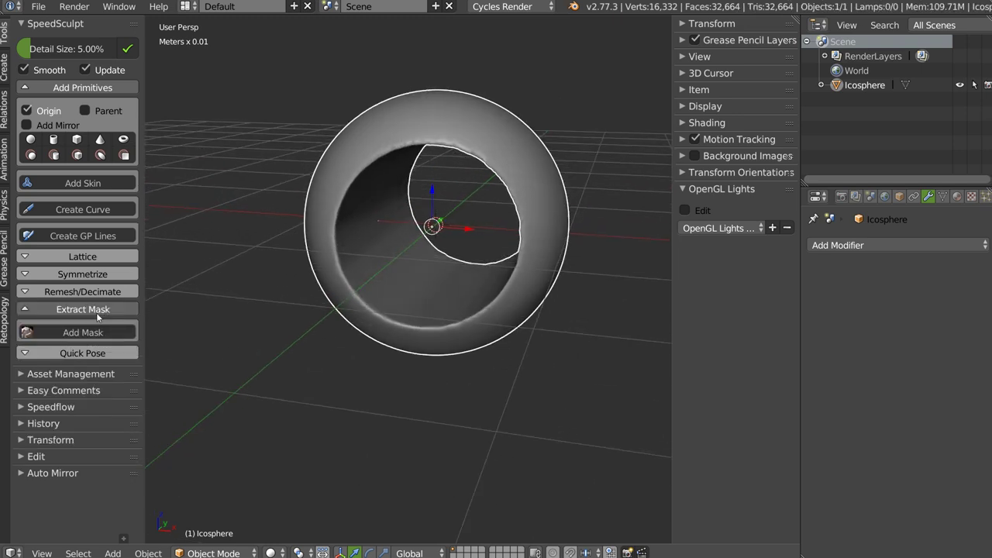
middle_drag(372, 194, 377, 254)
click(83, 309)
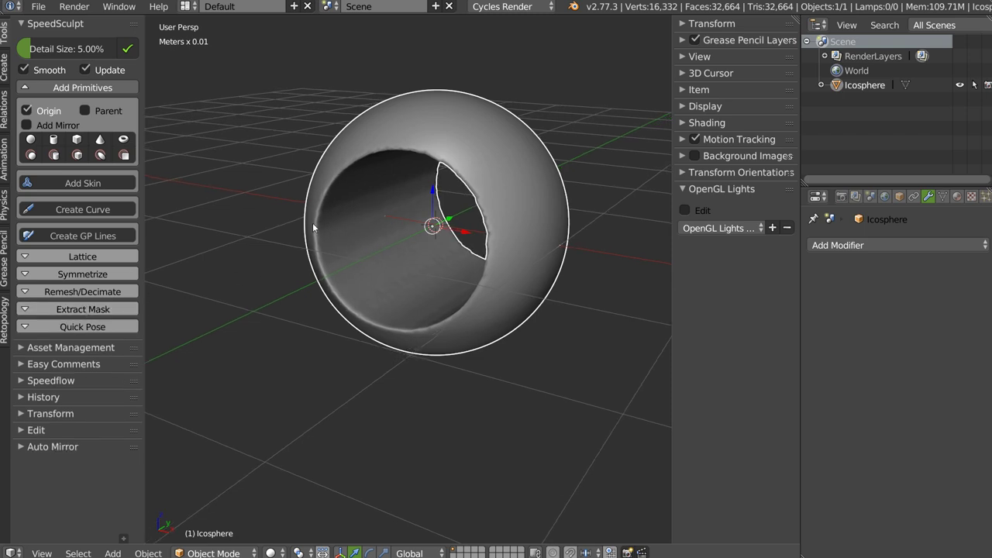
middle_drag(312, 222, 393, 195)
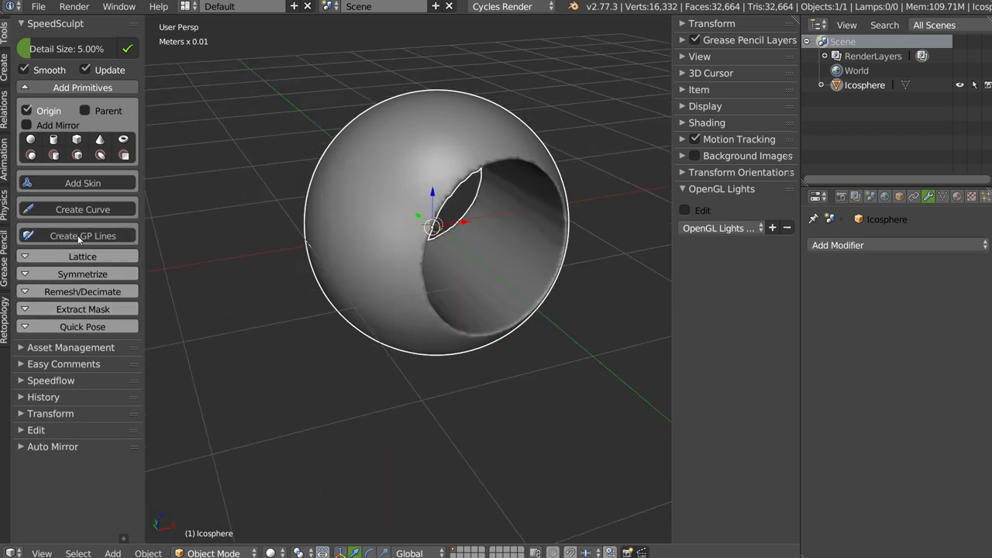
middle_drag(299, 217, 224, 203)
middle_drag(368, 223, 310, 226)
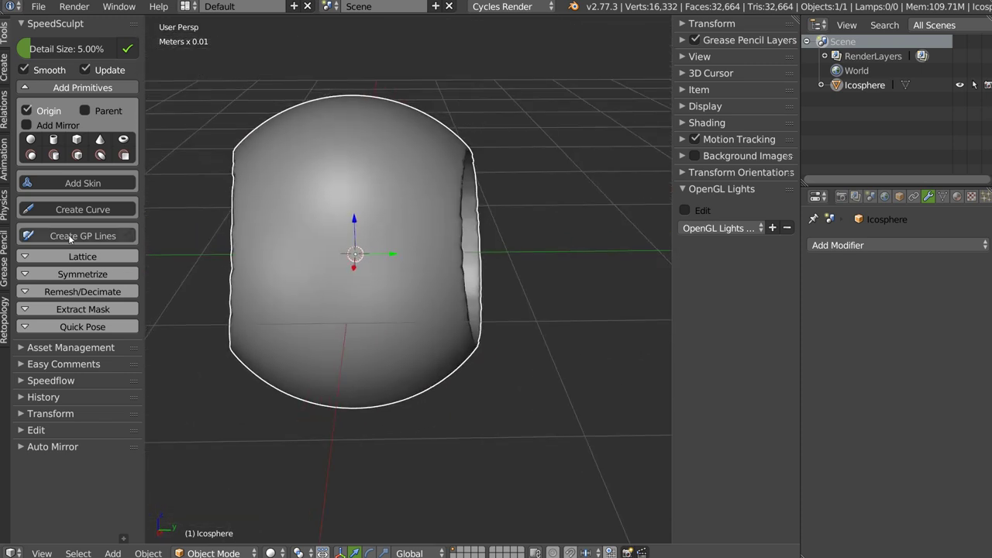
- Sketch a grease-pencil stroke on the sphere and generate a BSurface handle from it
click(70, 238)
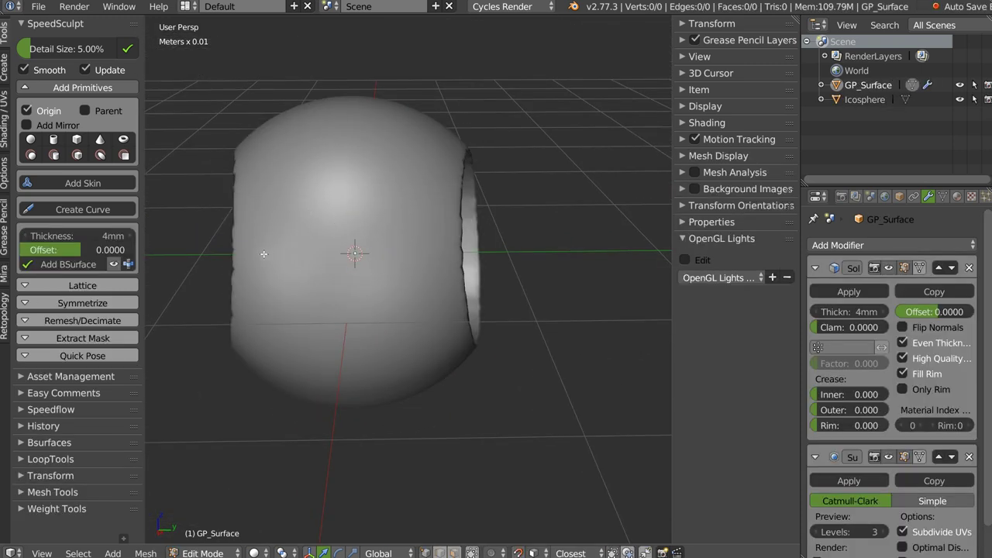
drag(258, 259, 281, 233)
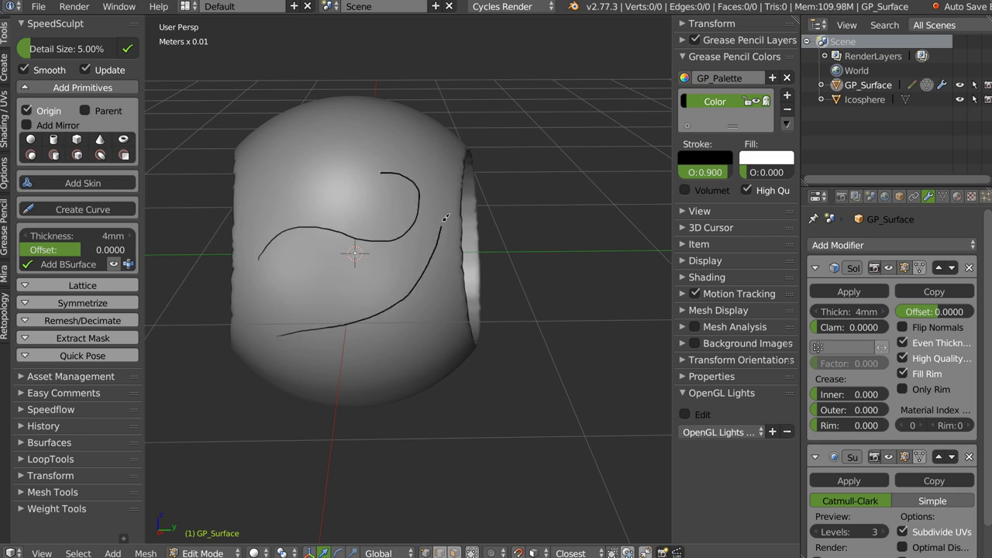
click(68, 264)
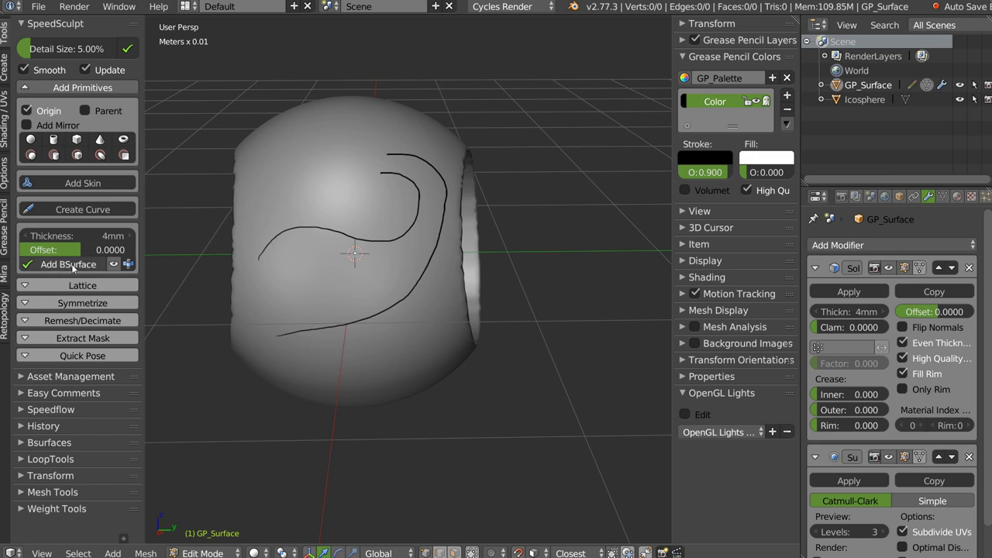
middle_drag(356, 233, 408, 230)
scroll(240, 185, up, 3)
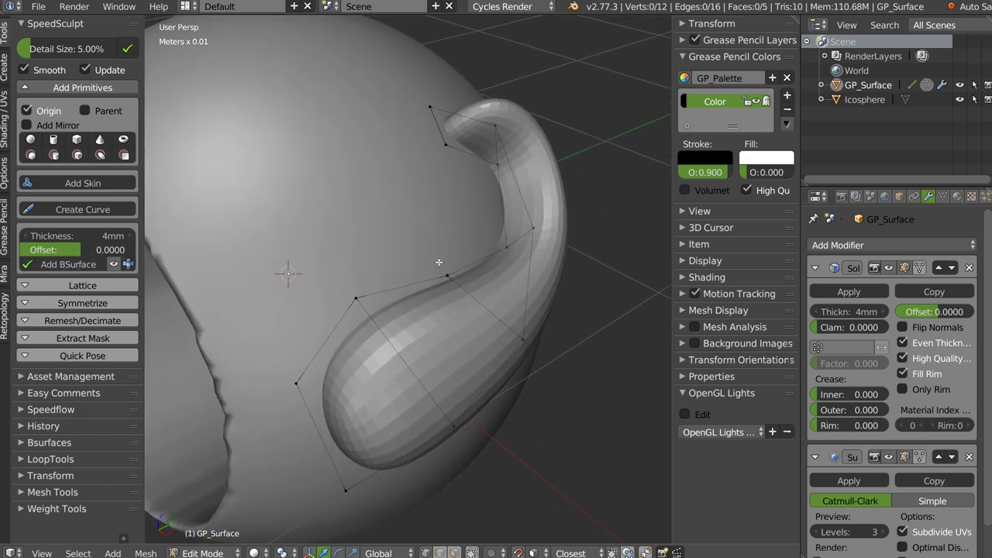
middle_drag(433, 258, 429, 257)
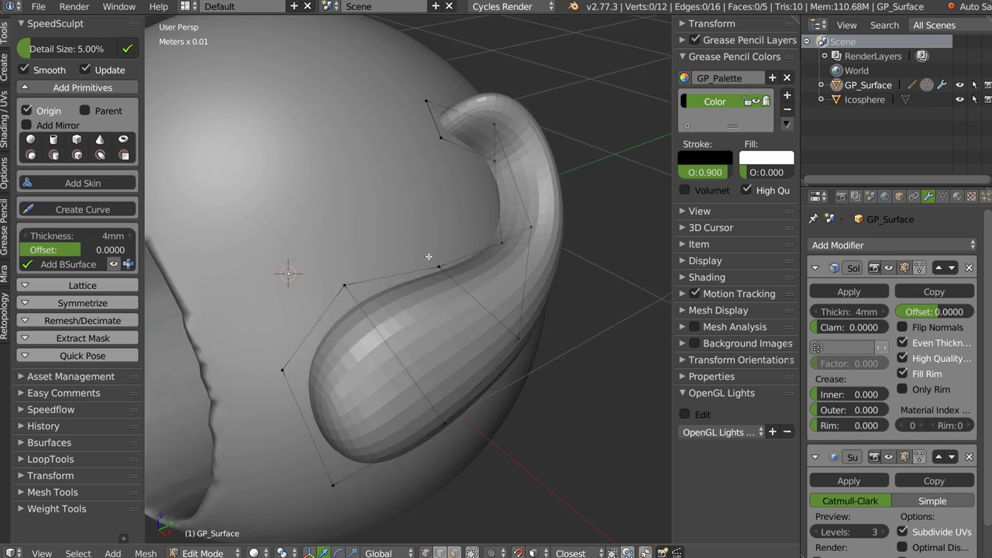
- Give the handle 2 follow and 6 cross loops, 2.1mm thickness, and apply its modifiers
key(F6)
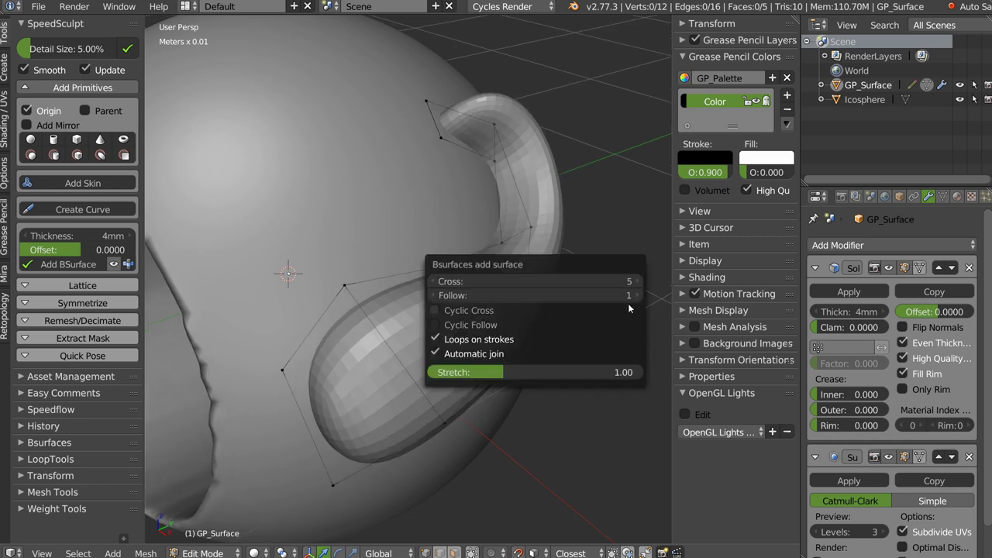
click(635, 295)
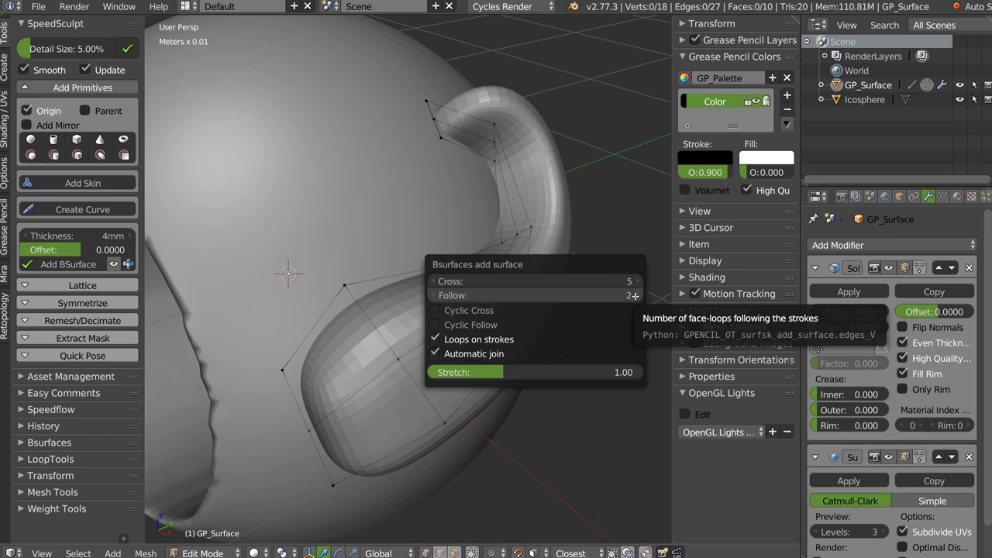
click(635, 281)
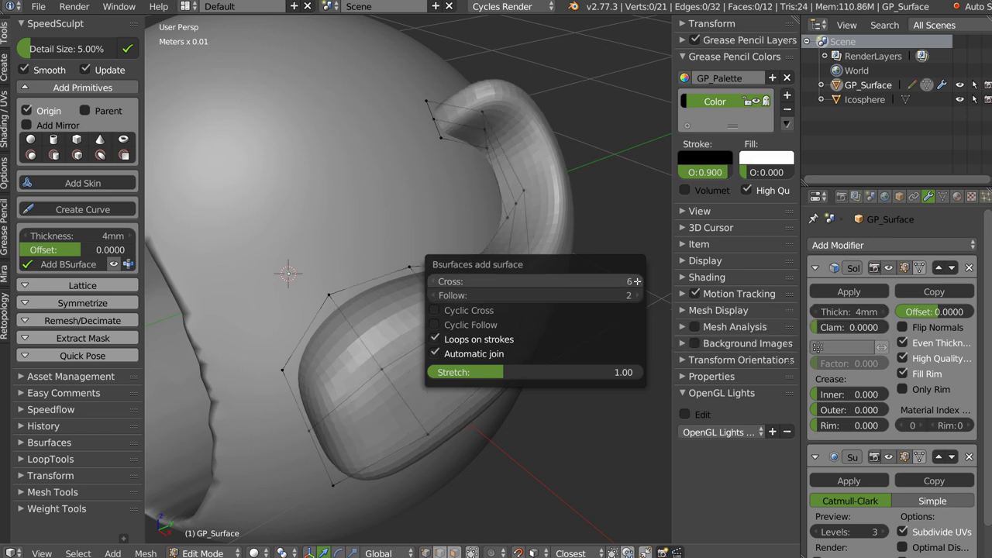
middle_drag(426, 239, 428, 233)
scroll(428, 232, down, 3)
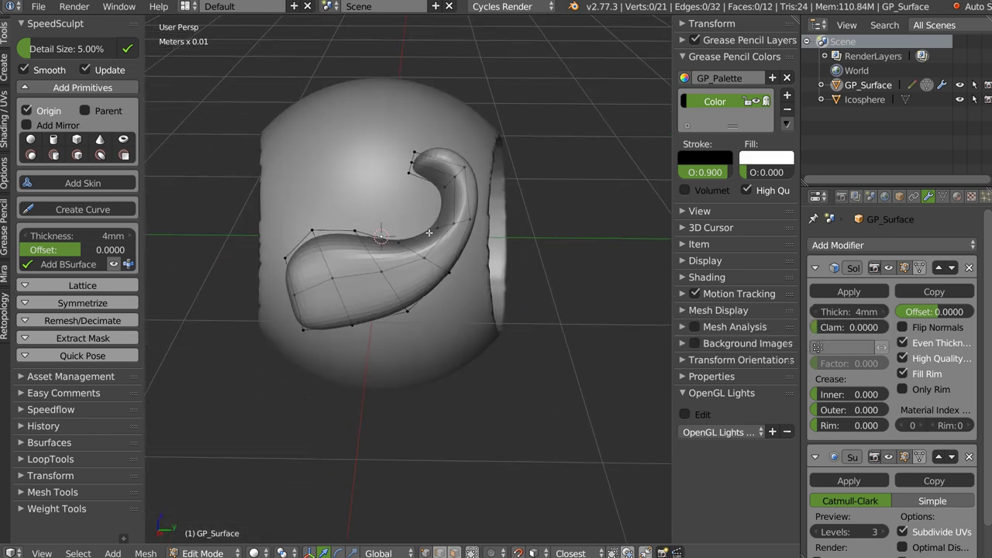
drag(90, 235, 79, 239)
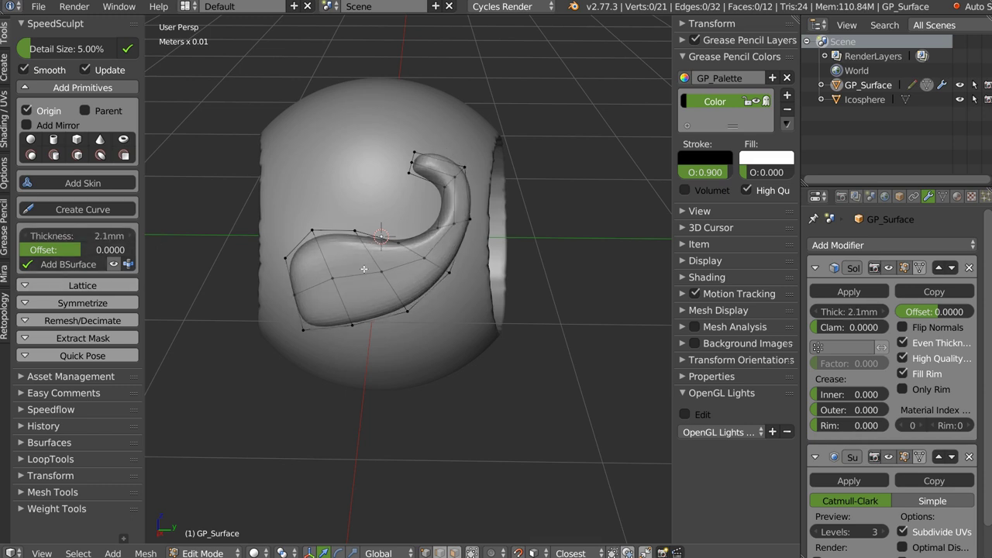
key(Tab)
click(128, 48)
mouse_move(325, 209)
middle_down()
mouse_move(478, 204)
mouse_move(341, 248)
mouse_move(329, 284)
mouse_move(417, 280)
middle_up()
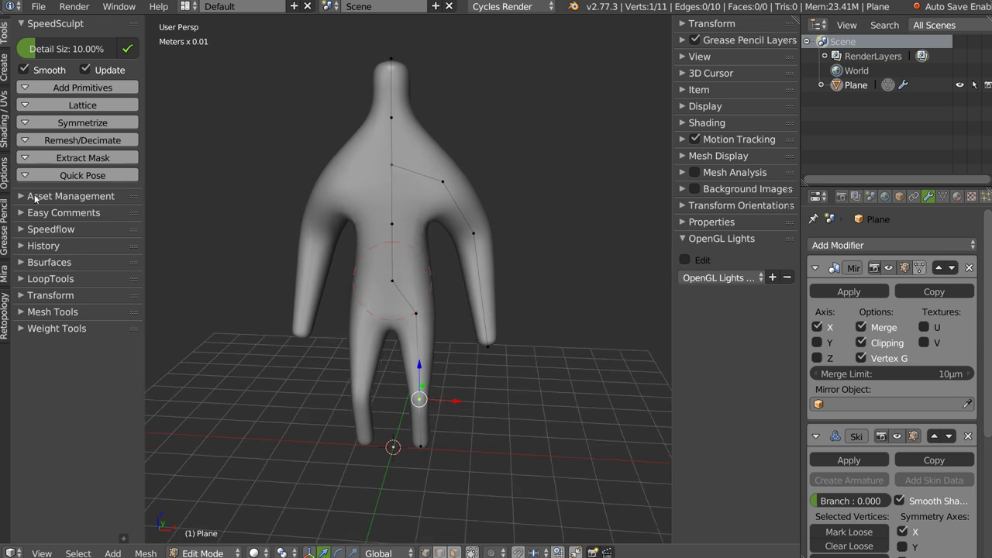
- Expand the Quick Pose options and test-rotate the right wrist joint
click(35, 175)
middle_drag(420, 218, 418, 200)
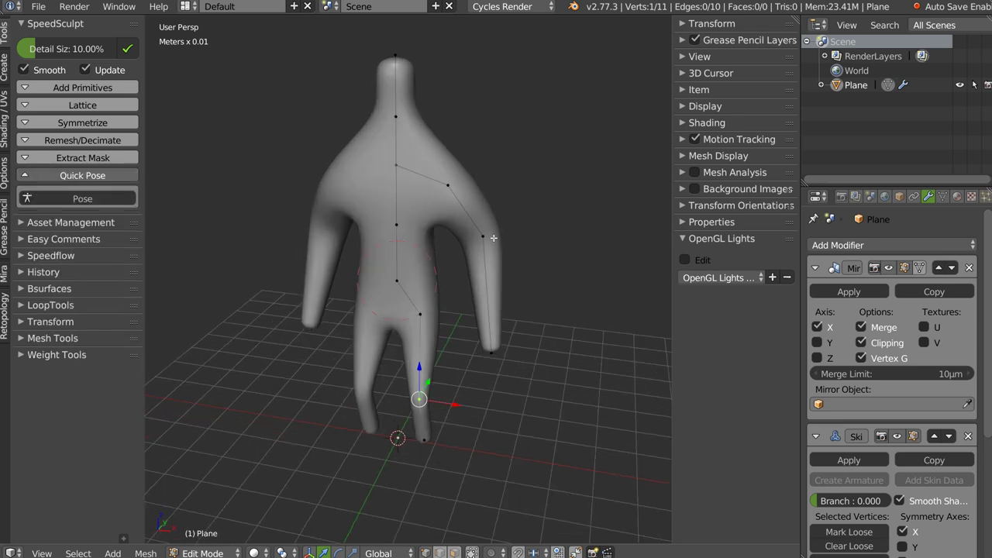
right_click(482, 236)
middle_drag(489, 241, 477, 248)
key(r)
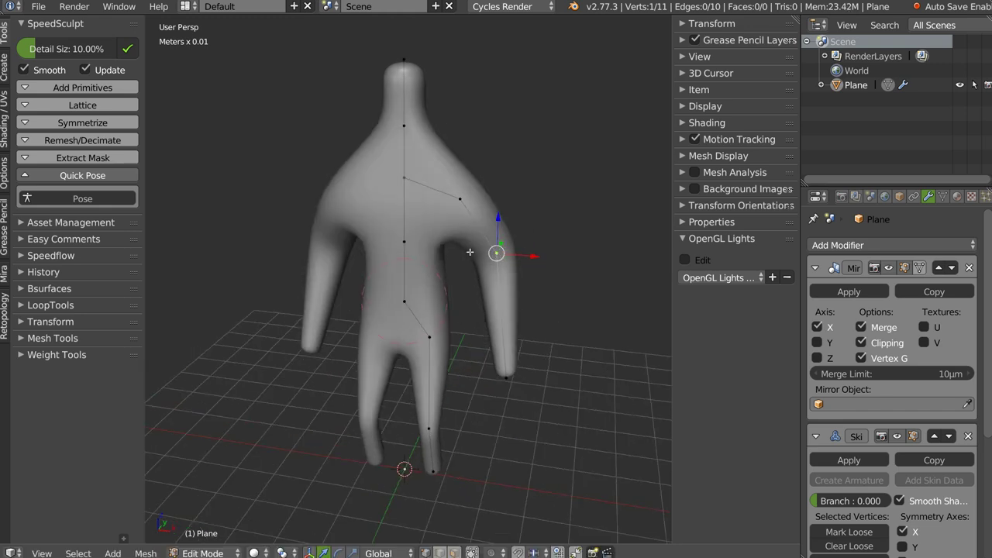
- Switch to Object Mode and frame the figure in front orthographic view
key(Tab)
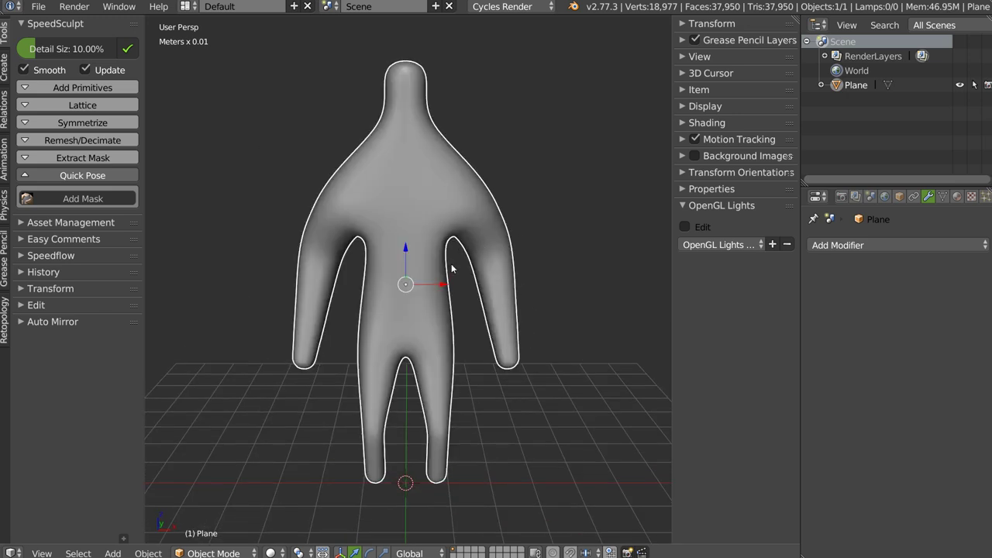
key(KP_1)
scroll(450, 219, up, 2)
shift+middle_drag(450, 220, 475, 214)
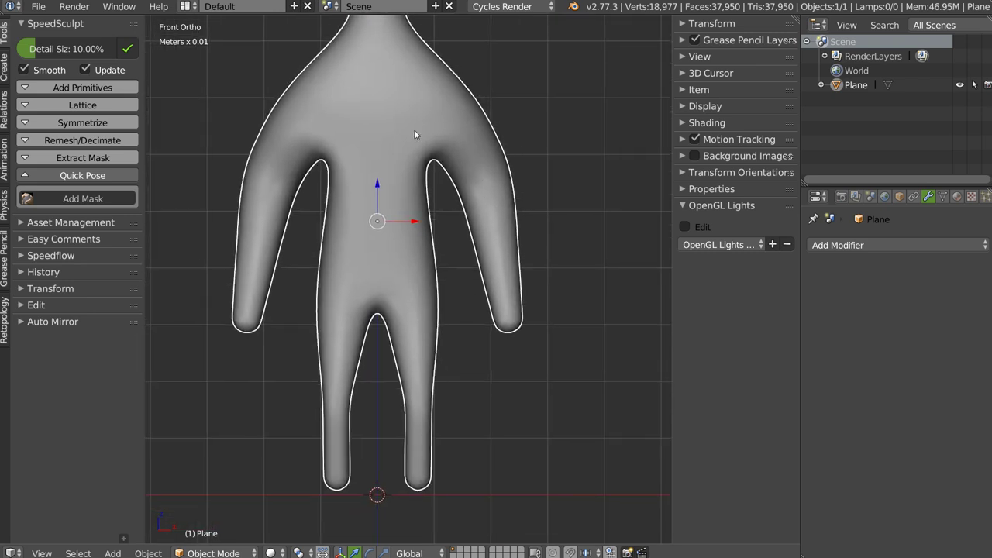
- Mask the figure's right arm and shoulder with the lasso, then start Create Bones
click(81, 199)
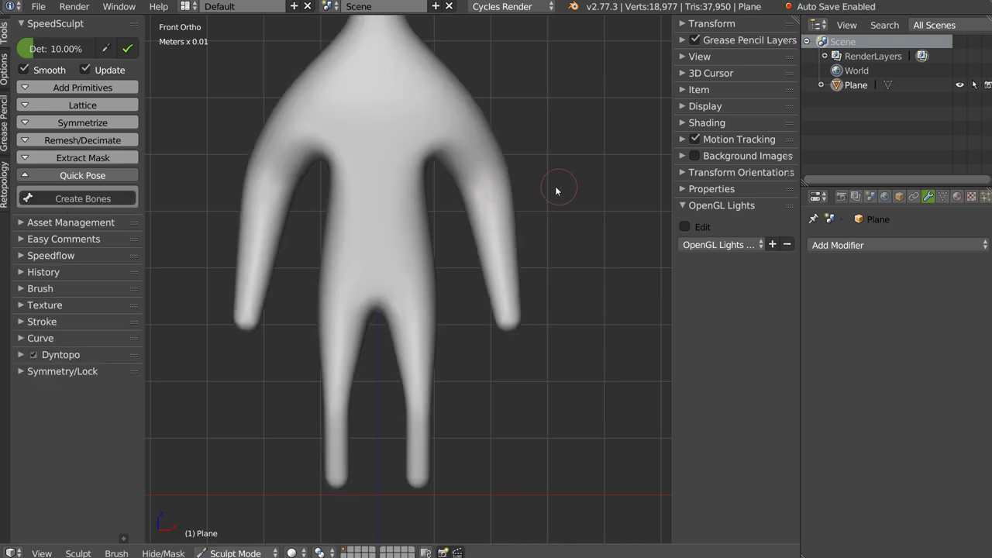
mouse_move(543, 107)
ctrl+shift+mouse_down()
mouse_move(406, 67)
mouse_move(425, 162)
mouse_move(543, 390)
mouse_move(649, 364)
ctrl+shift+mouse_up()
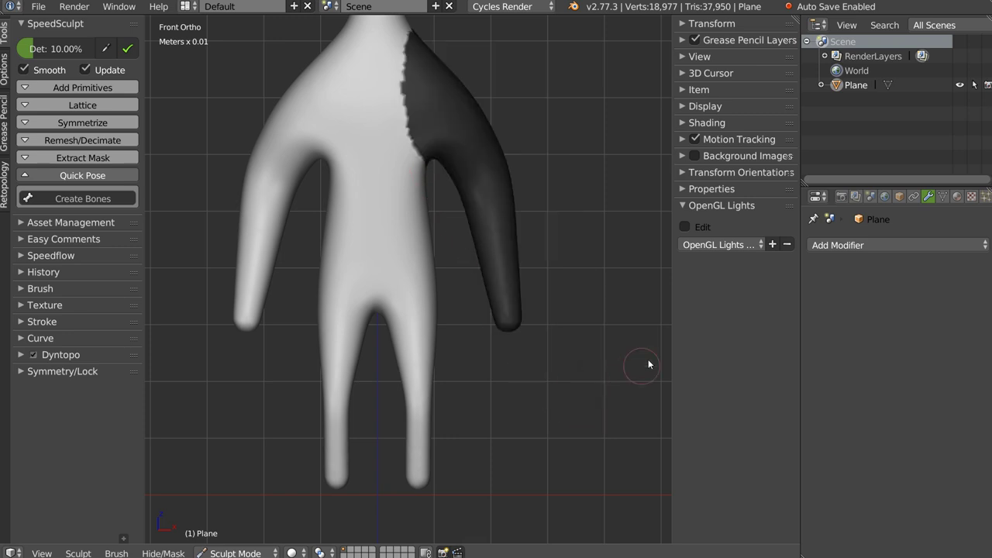
ctrl+shift+drag(514, 250, 516, 345)
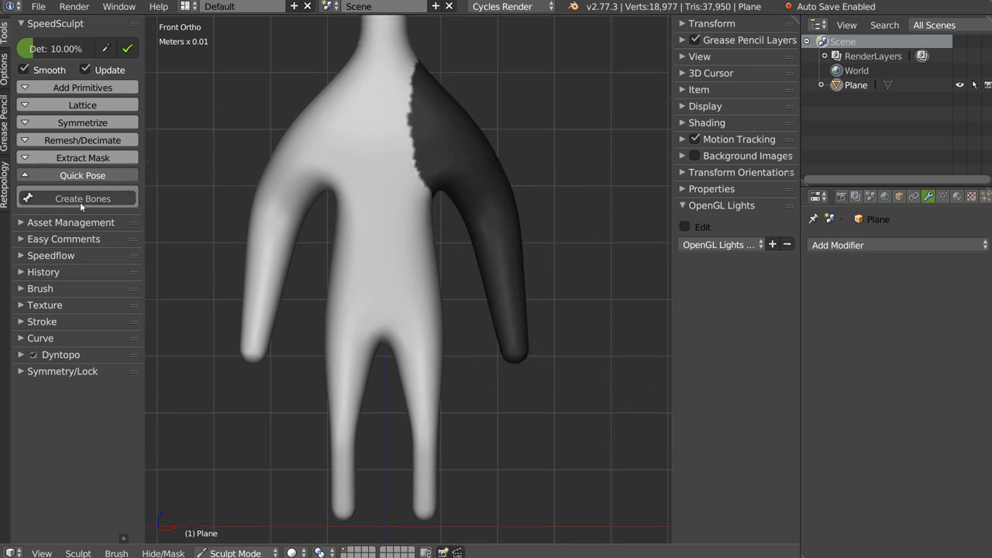
click(79, 201)
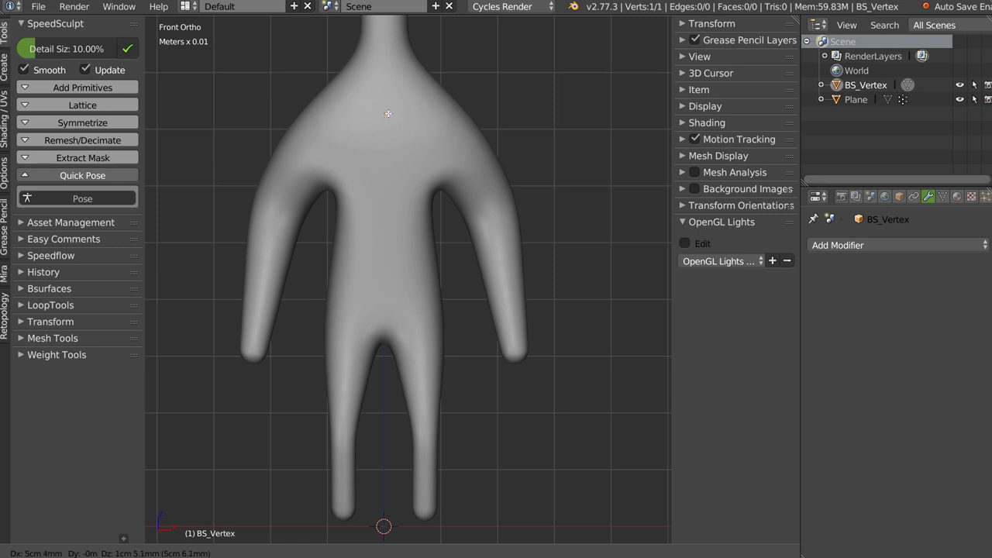
- Extrude a vertex chain from the upper chest through the shoulder to the fingertip
click(387, 103)
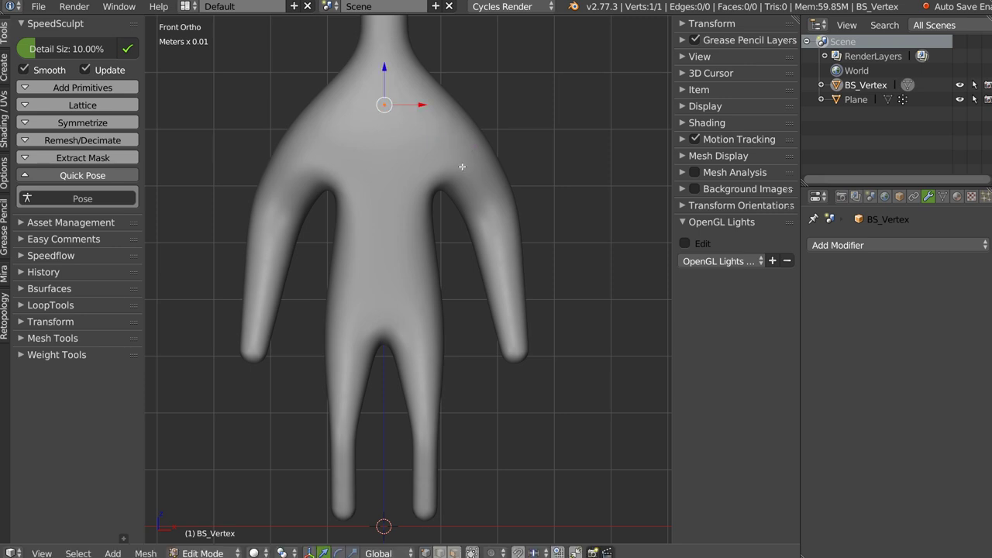
key(e)
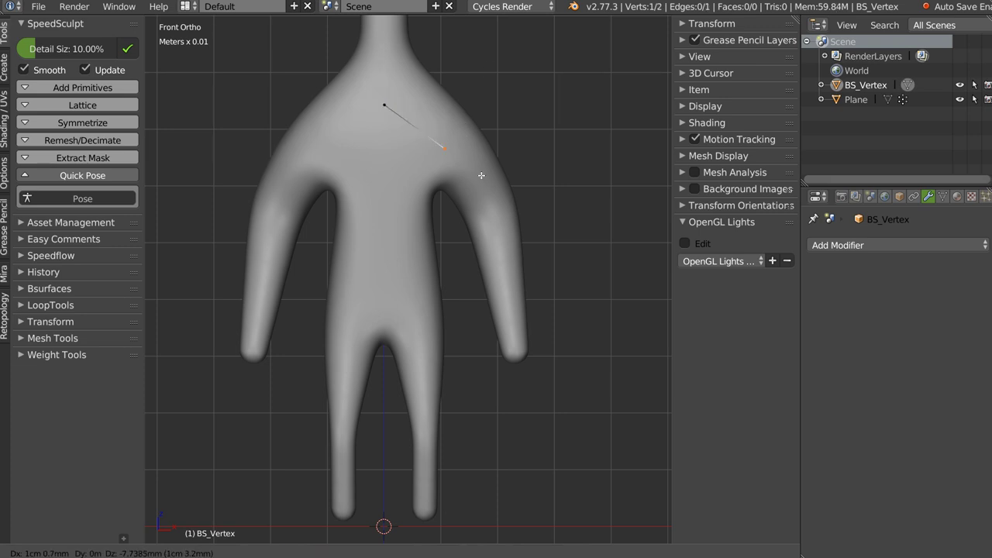
click(479, 173)
key(e)
click(510, 234)
key(e)
click(535, 387)
- Move the fingertip vertex along the Y axis
middle_drag(536, 387, 464, 240)
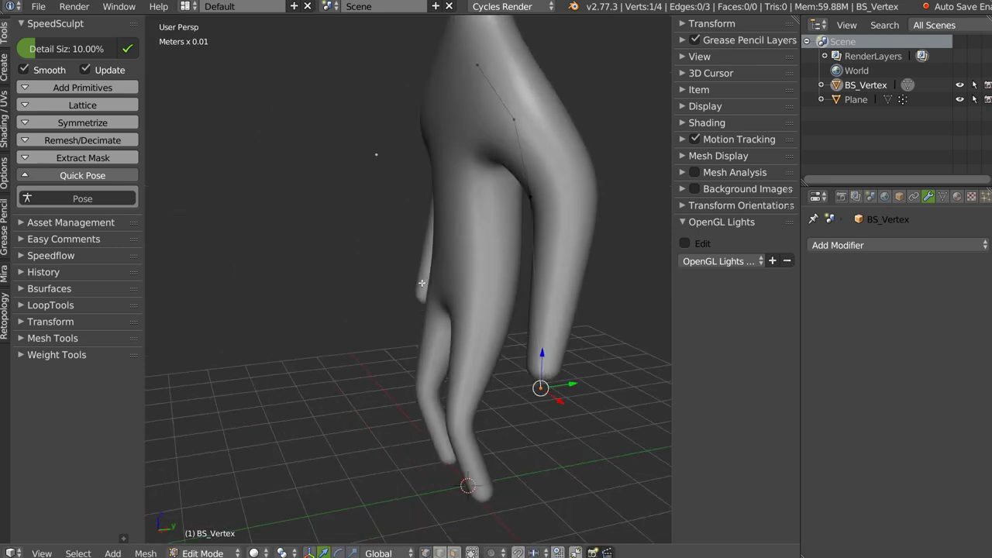
key(g)
key(y)
click(544, 225)
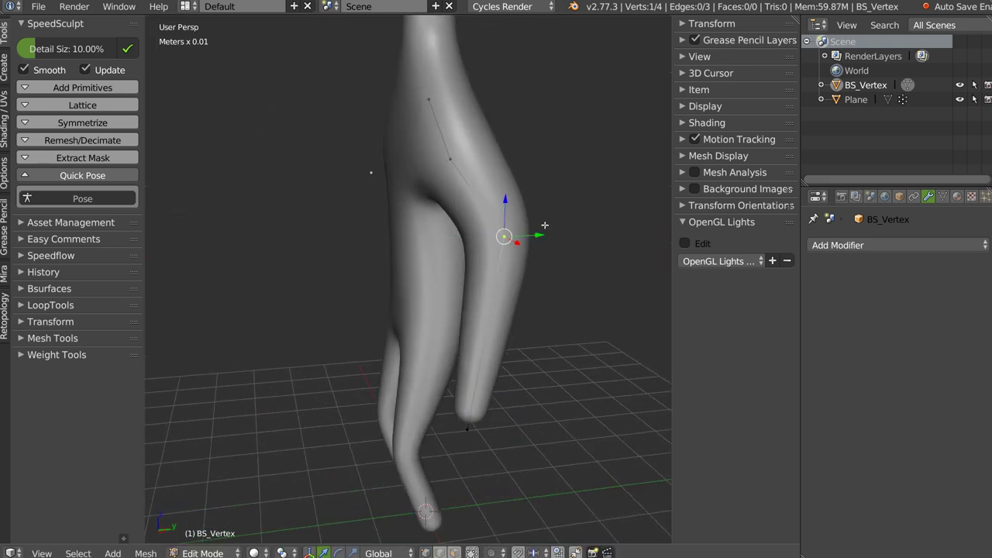
- Generate the three-bone Quick Pose armature from the chain and select the middle bone
right_click(448, 159)
mouse_move(448, 158)
middle_down()
mouse_move(530, 173)
mouse_move(495, 178)
middle_up()
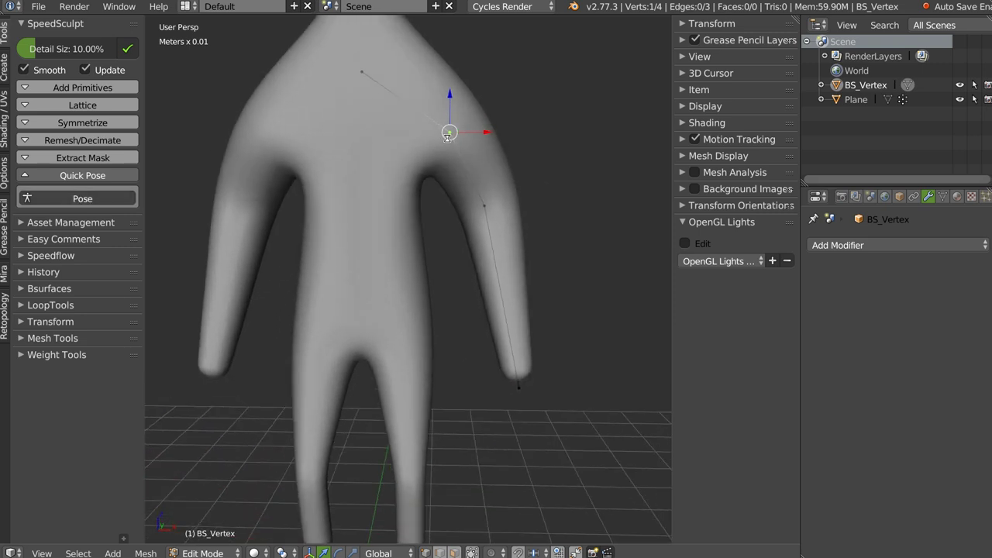
click(82, 198)
mouse_move(472, 166)
middle_down()
mouse_move(395, 172)
mouse_move(489, 187)
middle_up()
right_click(490, 188)
- In front view, rotate the middle and end arm bones to bend the arm downward
key(q)
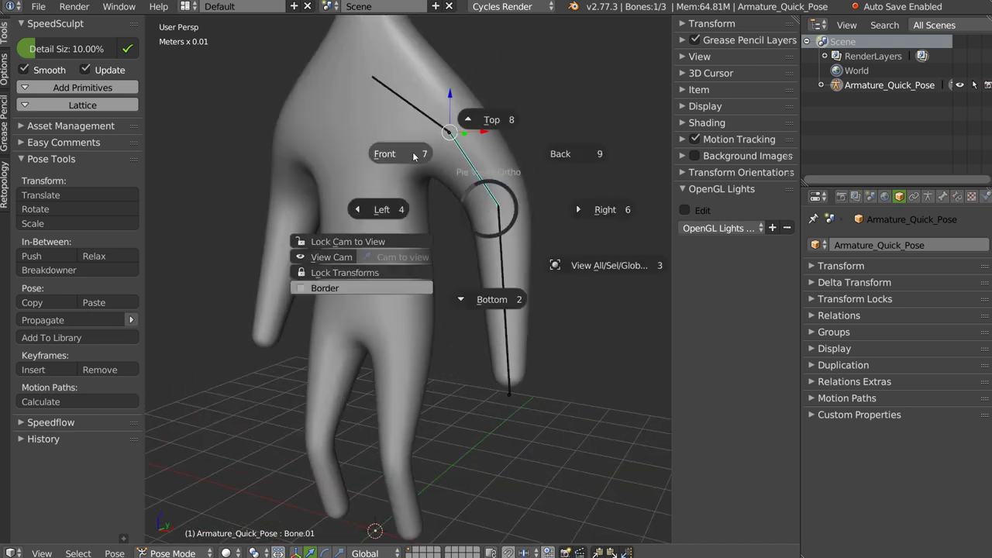
click(415, 156)
key(r)
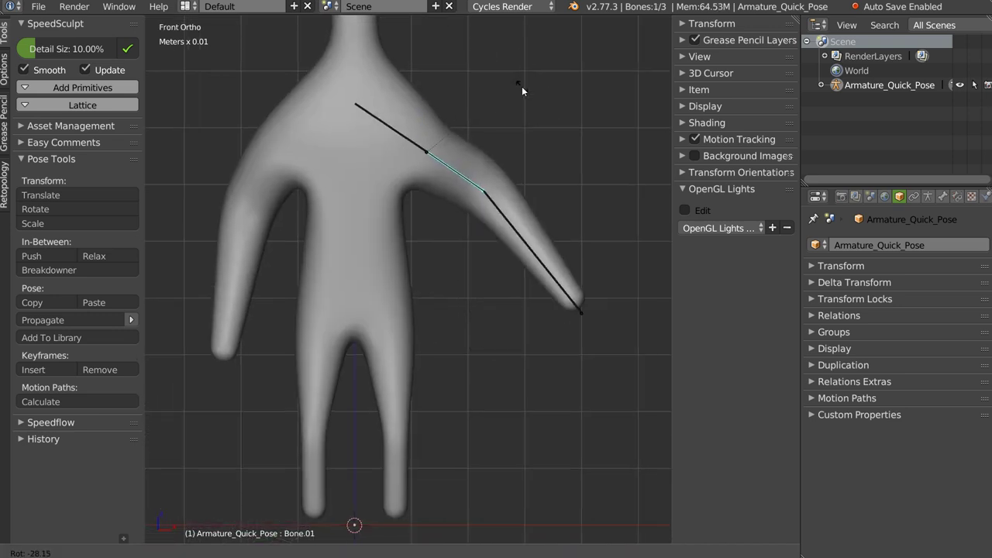
click(505, 125)
right_click(480, 263)
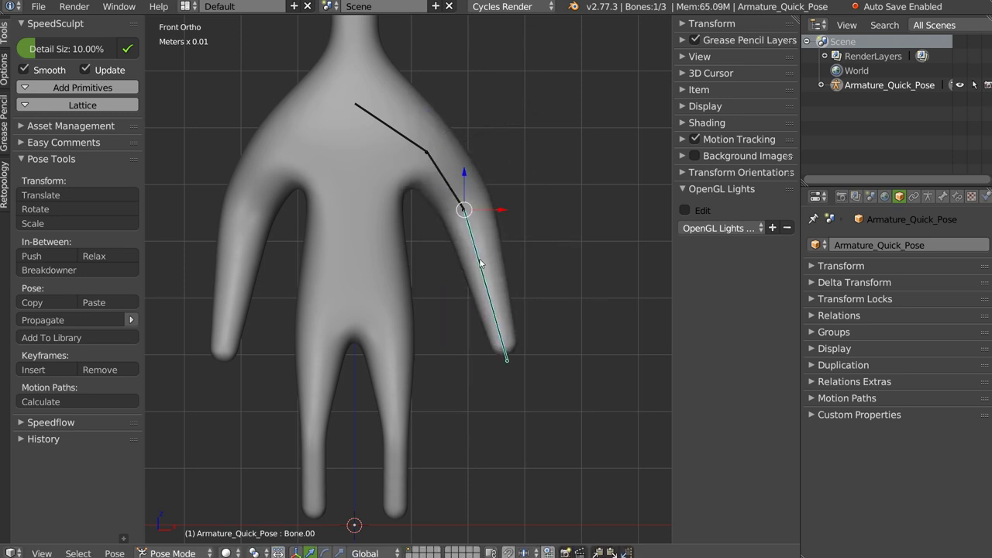
middle_drag(480, 263, 454, 204)
key(r)
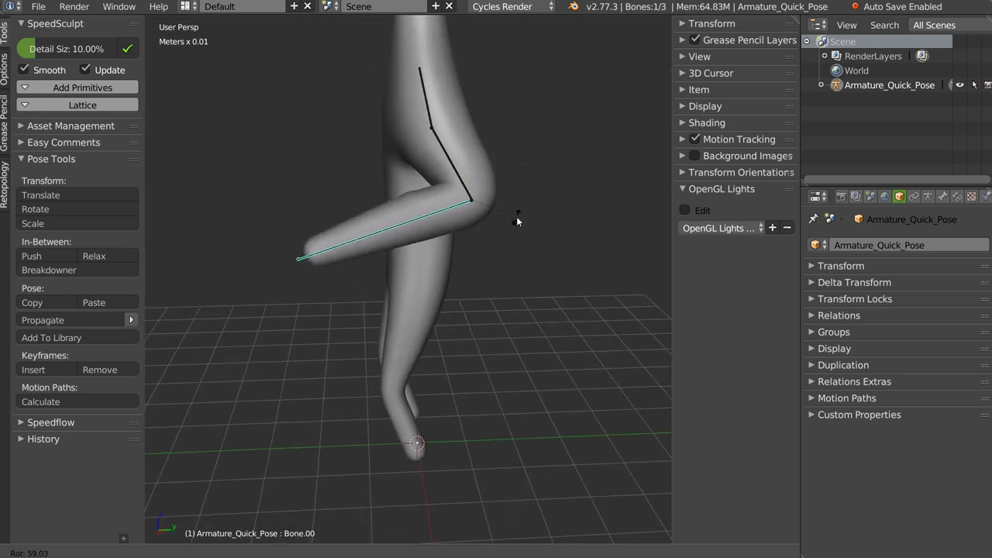
click(517, 221)
mouse_move(517, 221)
middle_down()
mouse_move(563, 151)
mouse_move(450, 157)
mouse_move(496, 133)
middle_up()
- Test scaling the middle arm bone, including along Z, and cancel it
right_click(454, 172)
key(s)
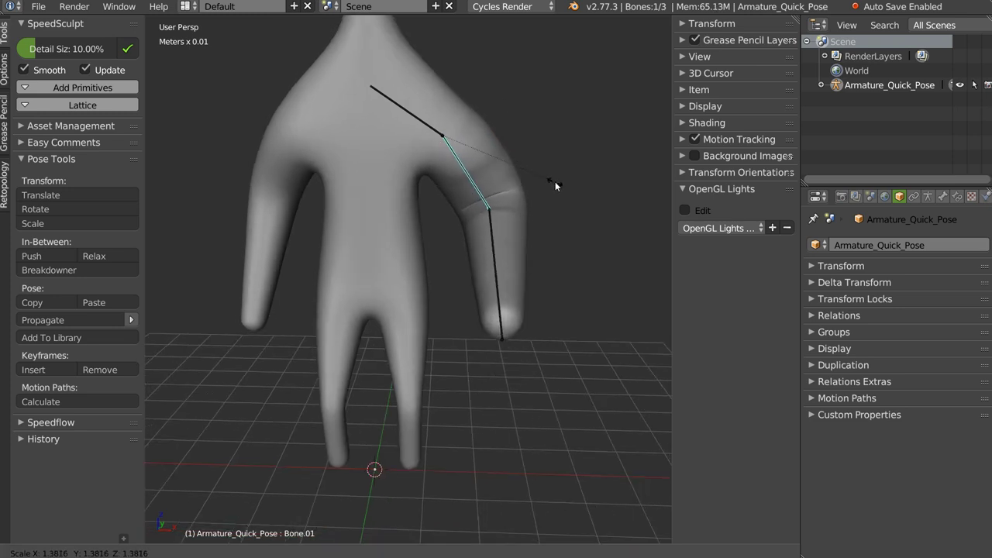
key(Escape)
middle_drag(535, 183, 518, 177)
key(s)
key(z)
key(Escape)
- Try rotating and Y-scaling the end bone, cancel both, then select the body mesh
right_click(435, 246)
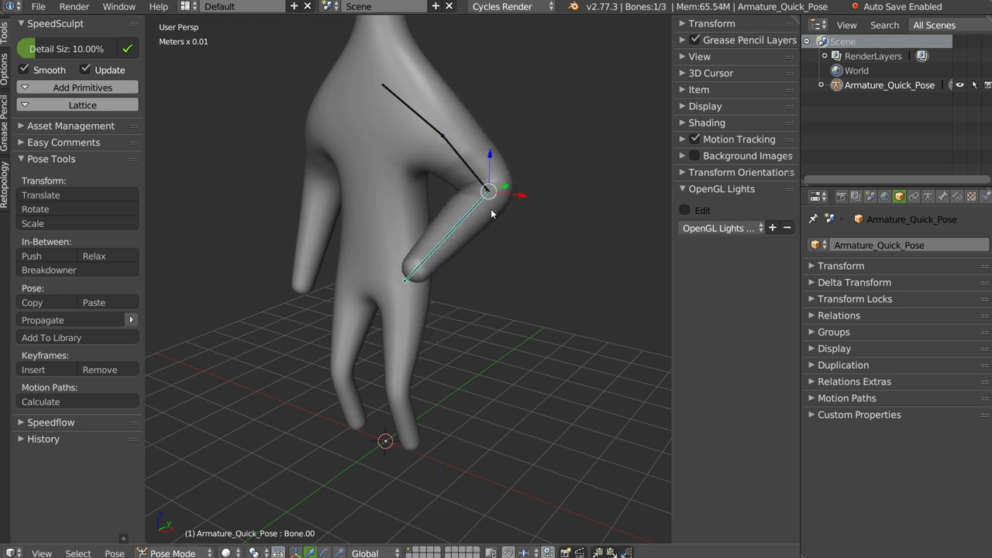
middle_drag(439, 252, 458, 222)
key(z)
key(Escape)
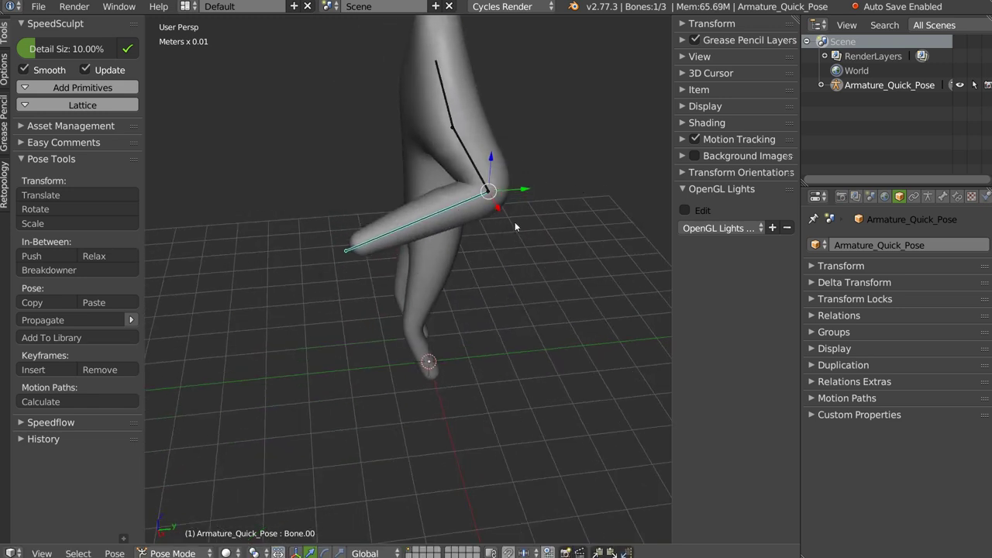
key(r)
key(Escape)
key(s)
key(y)
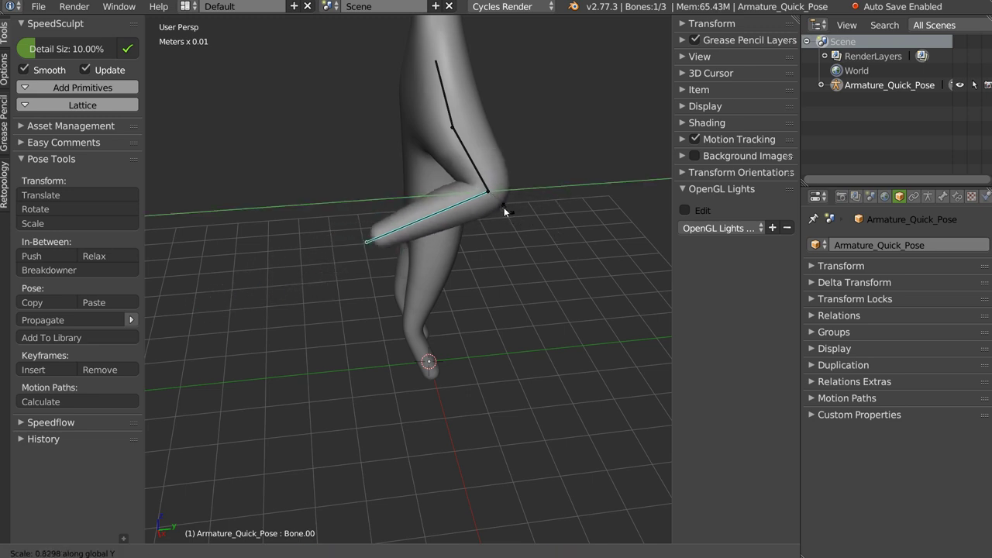
key(Escape)
mouse_move(504, 207)
middle_down()
mouse_move(544, 196)
mouse_move(474, 144)
middle_up()
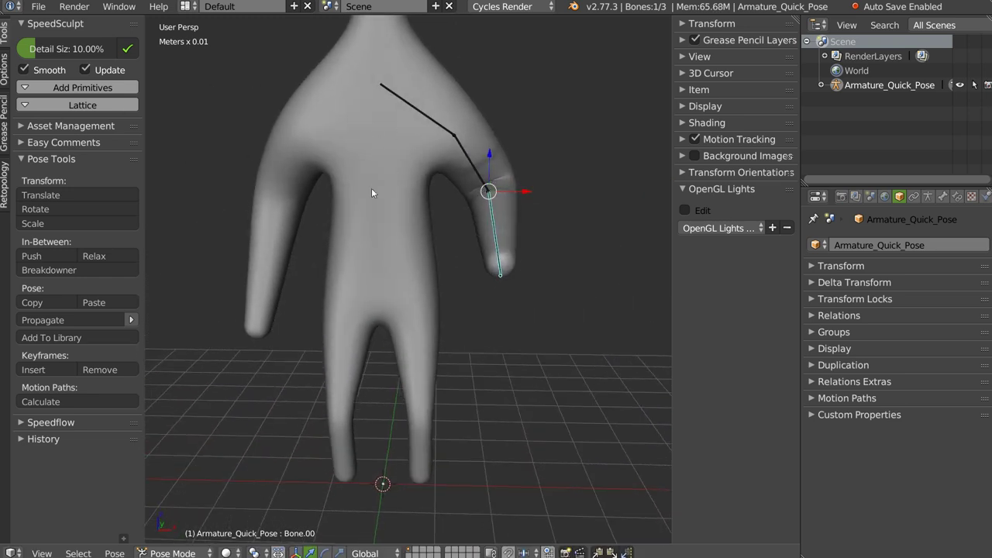
right_click(403, 176)
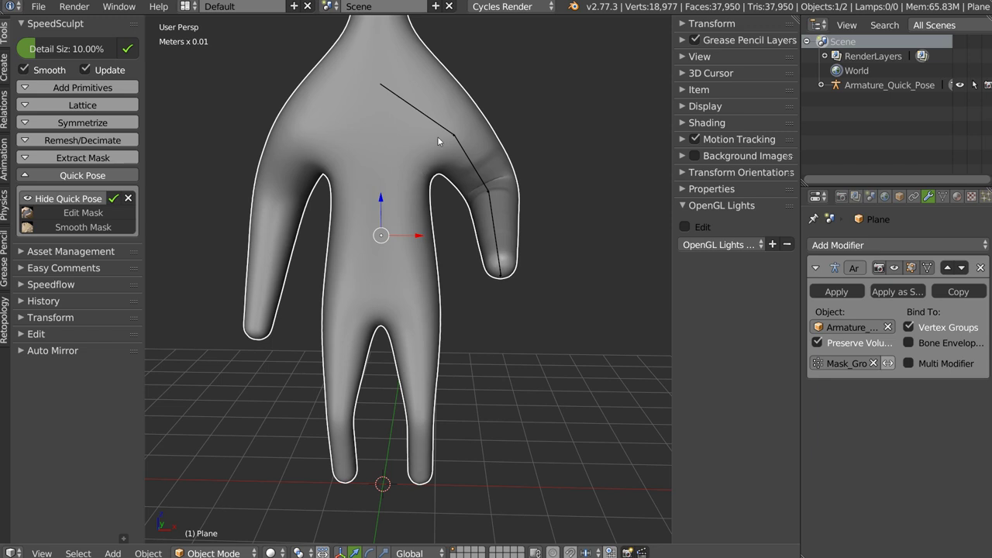
- Toggle the Hide Quick Pose deformation preview off and on
click(63, 200)
click(66, 200)
click(67, 199)
click(68, 200)
- Smooth the Quick Pose mask edge at the shoulder, validate it, and select the middle arm bone
click(101, 212)
middle_drag(201, 194, 409, 166)
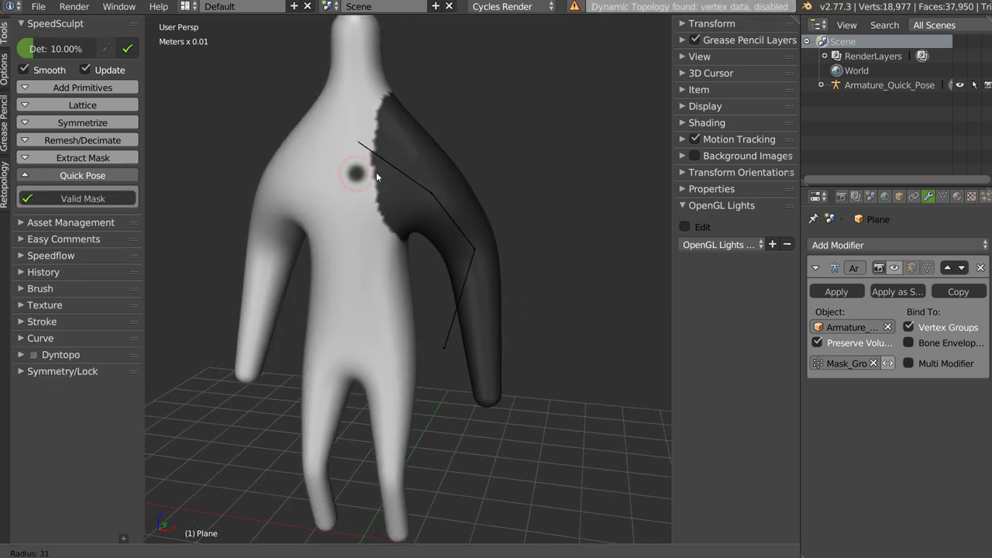
shift+drag(416, 161, 378, 91)
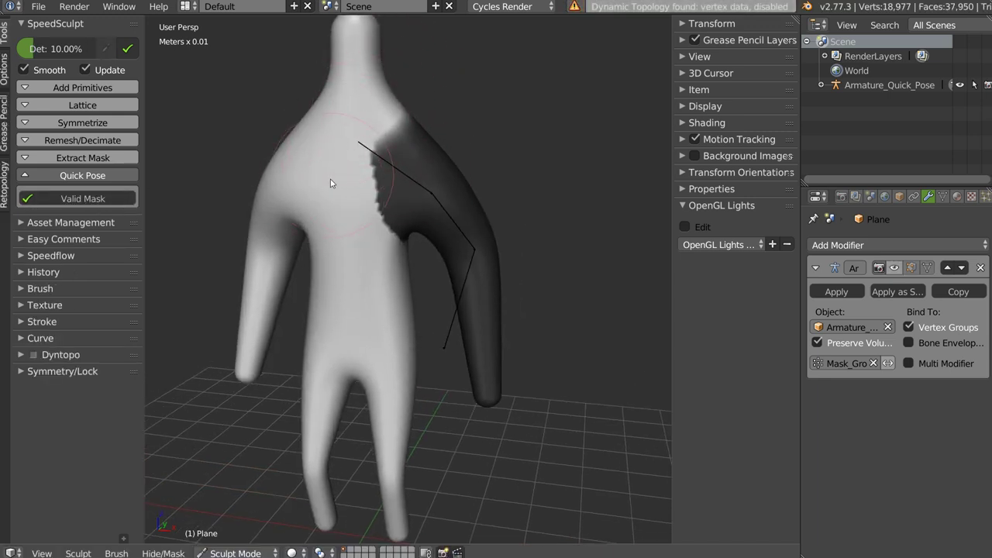
mouse_move(379, 92)
middle_down()
mouse_move(340, 144)
mouse_move(384, 122)
middle_up()
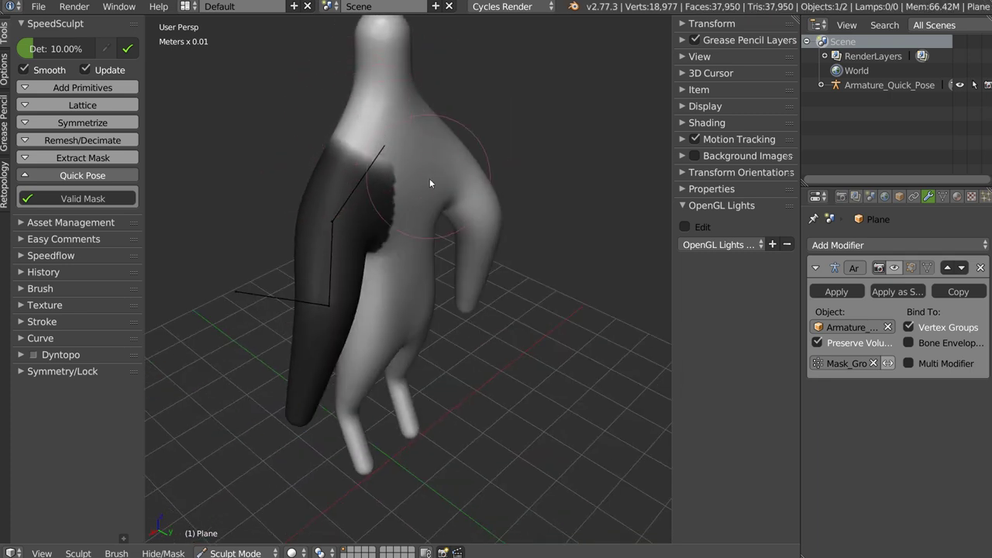
mouse_move(401, 174)
middle_down()
mouse_move(549, 163)
mouse_move(358, 111)
middle_up()
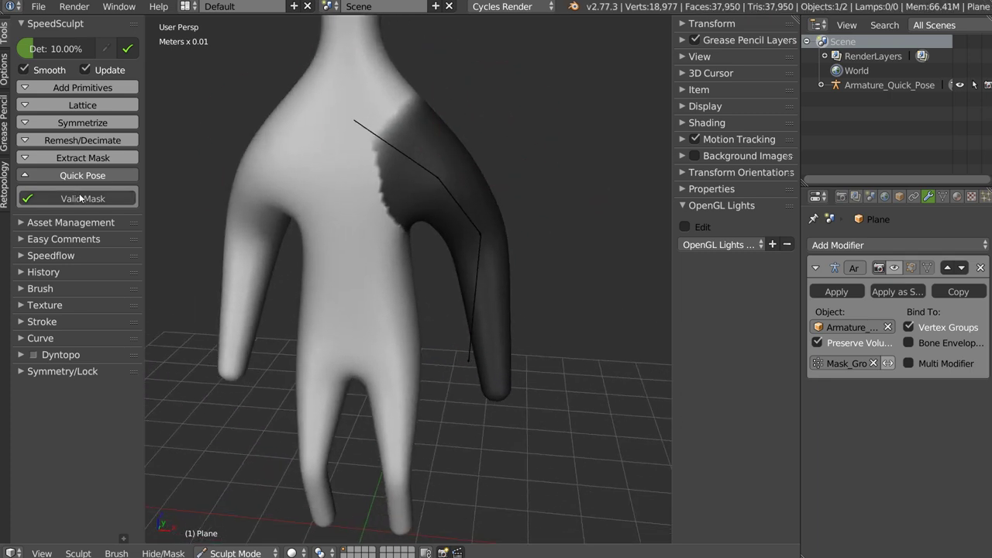
click(83, 199)
mouse_move(422, 148)
middle_down()
mouse_move(367, 158)
mouse_move(446, 211)
middle_up()
right_click(453, 221)
- Confirm the middle bone's bend, then erase the mask near the knuckle and validate it
key(r)
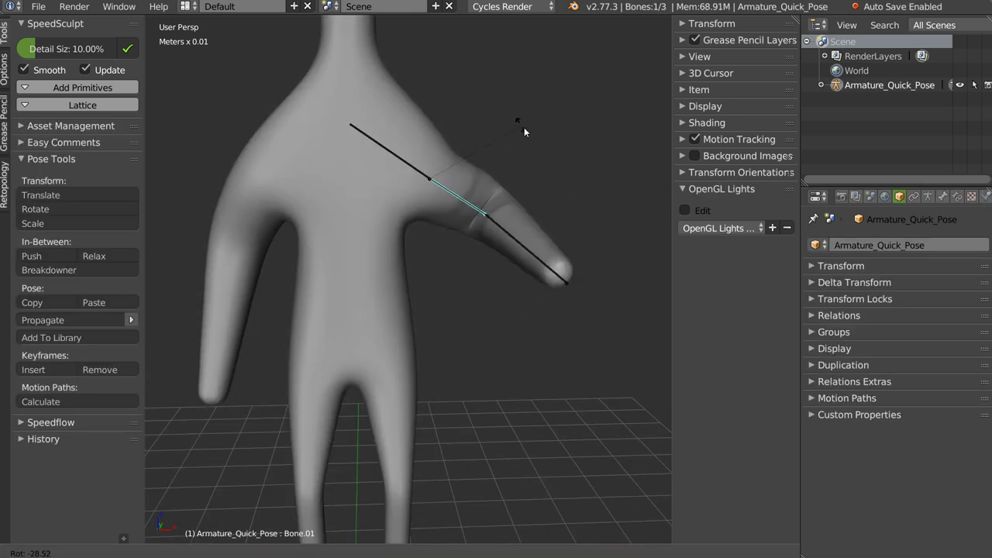
click(368, 220)
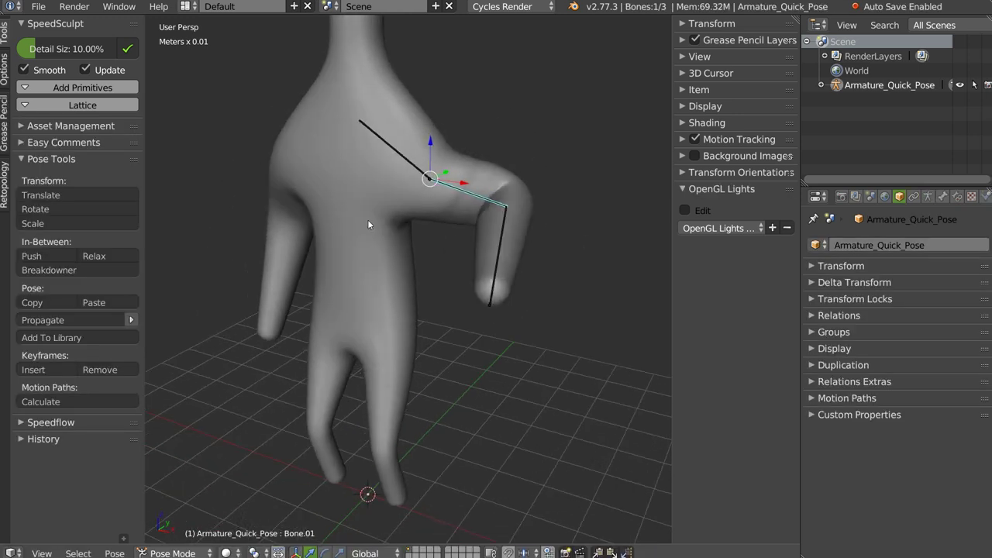
click(67, 214)
mouse_move(403, 109)
ctrl+mouse_down()
mouse_move(374, 149)
mouse_move(379, 162)
mouse_move(347, 227)
ctrl+mouse_up()
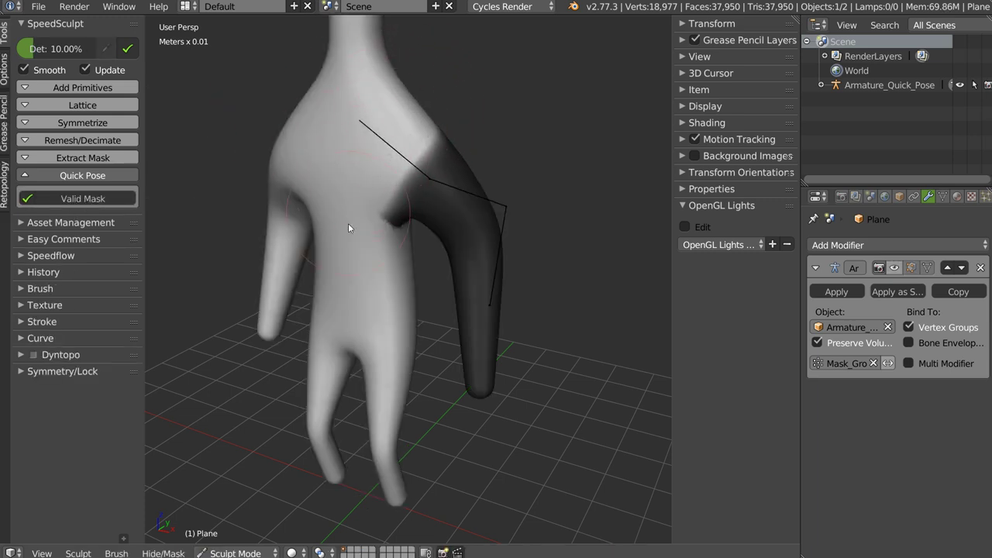
middle_drag(369, 219, 405, 159)
mouse_move(405, 158)
ctrl+mouse_down()
mouse_move(416, 137)
mouse_move(398, 244)
mouse_move(417, 211)
ctrl+mouse_up()
mouse_move(418, 210)
middle_down()
mouse_move(516, 161)
mouse_move(376, 126)
middle_up()
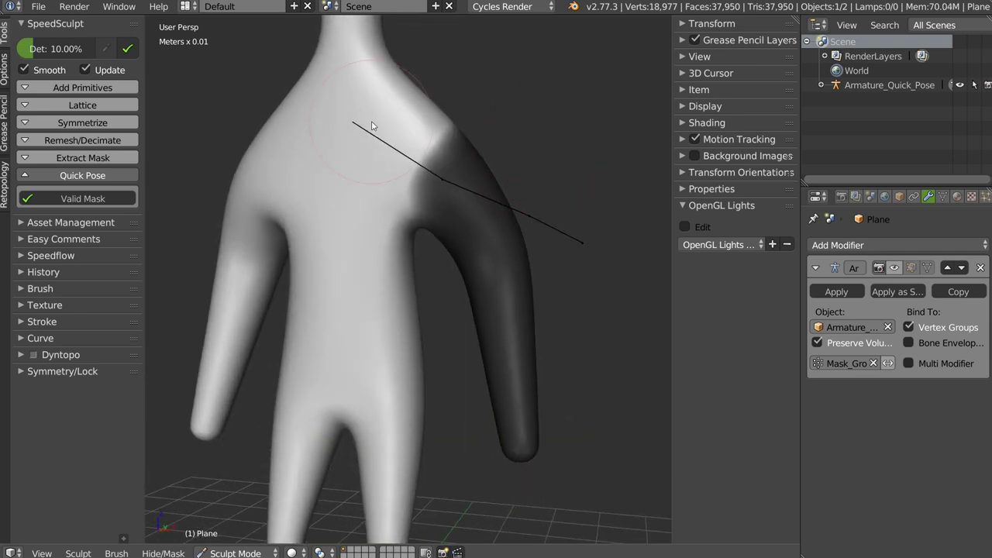
click(83, 198)
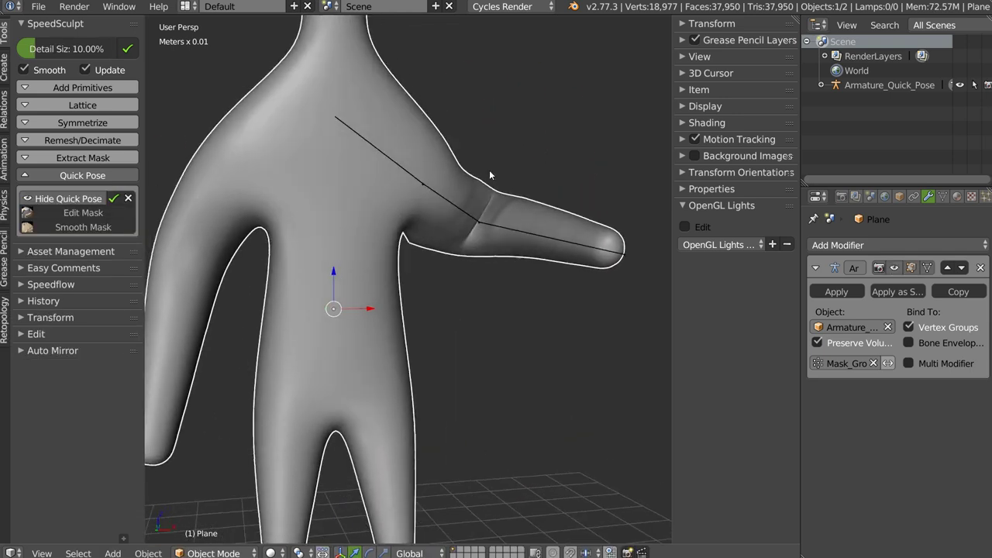
- Rotate the shoulder bone to raise the arm to horizontal
drag(456, 172, 447, 200)
middle_drag(446, 194, 372, 172)
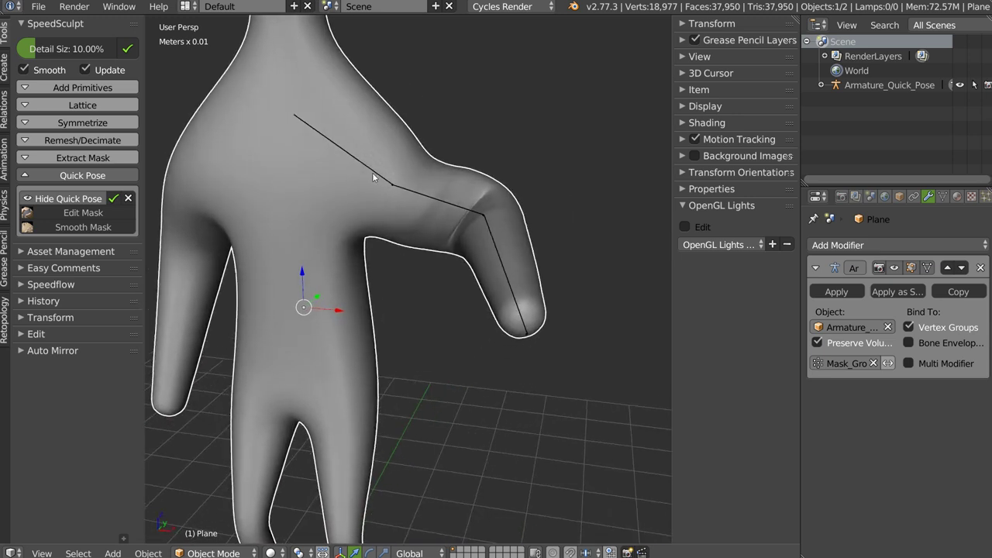
click(381, 181)
key(r)
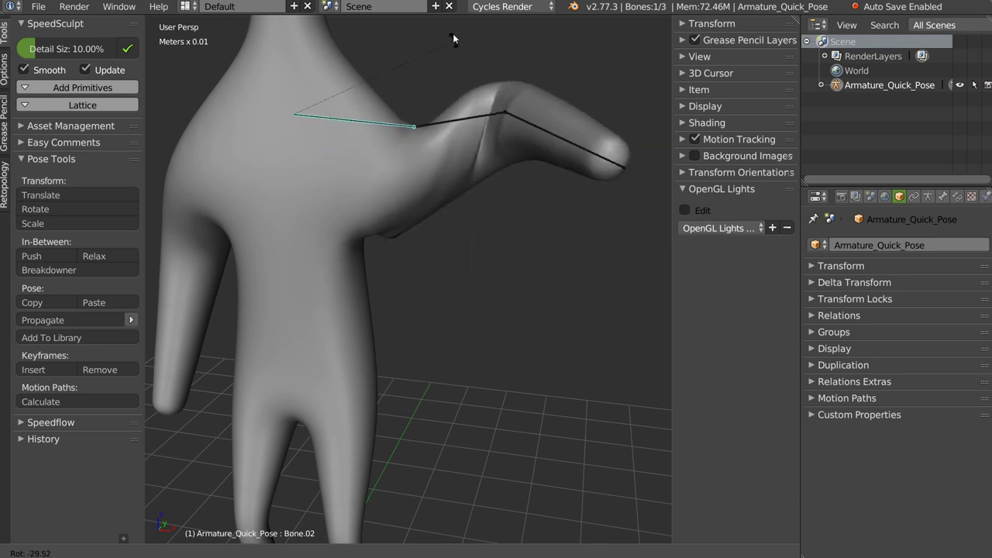
click(447, 41)
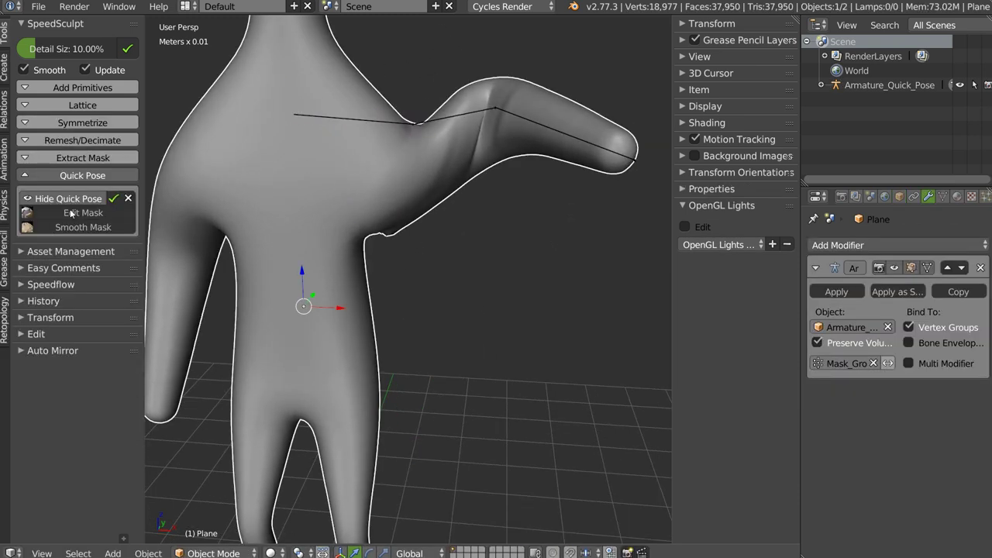
- Redraw the Quick Pose mask with a lasso over the shoulder and confirm it
click(70, 213)
mouse_move(407, 220)
middle_down()
mouse_move(440, 182)
mouse_move(404, 214)
middle_up()
mouse_move(398, 231)
ctrl+shift+mouse_down()
mouse_move(356, 193)
mouse_move(388, 60)
mouse_move(511, 62)
ctrl+shift+mouse_up()
click(81, 200)
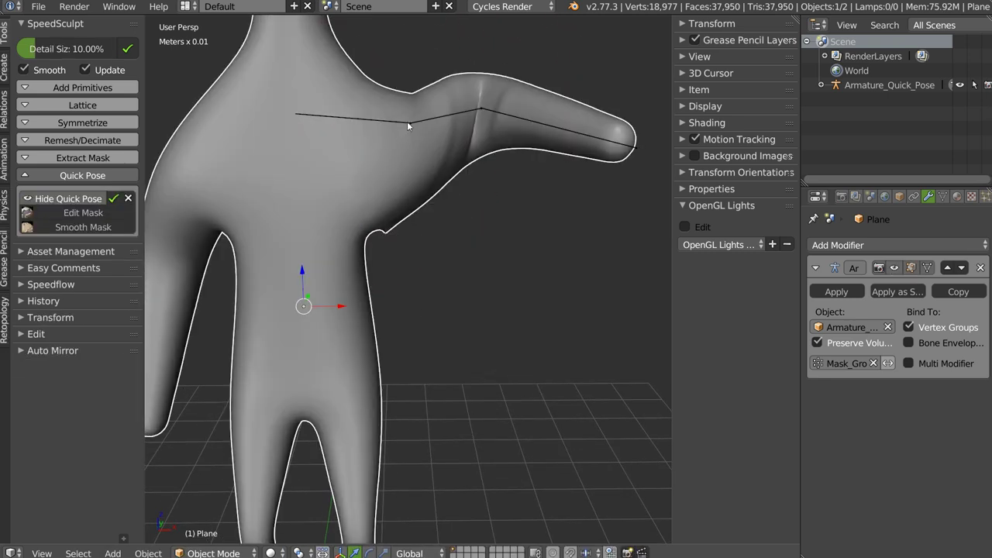
- Soften the arm mask edges twice
middle_drag(407, 121, 372, 88)
scroll(418, 132, down, 1)
scroll(429, 155, down, 4)
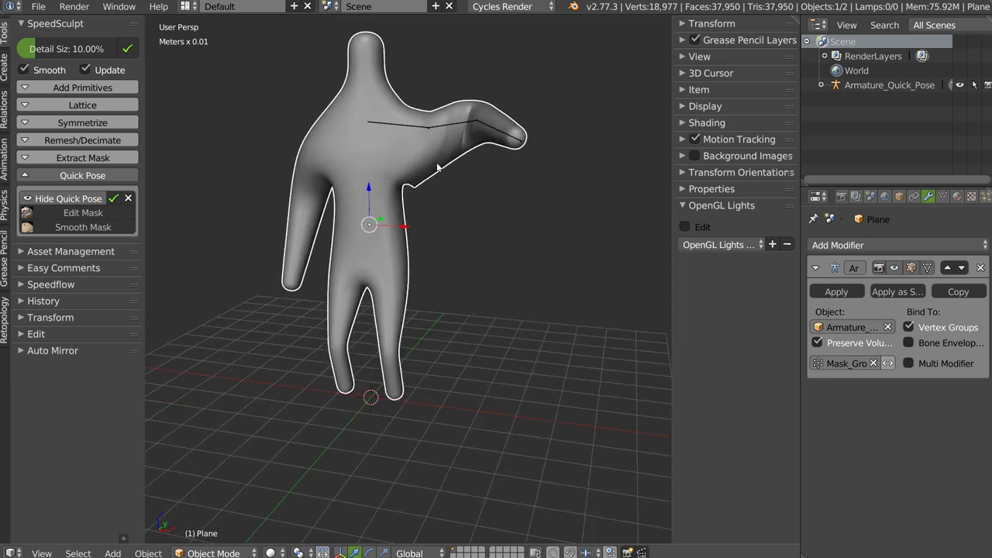
click(99, 228)
click(99, 228)
- Remove the Quick Pose rig, returning the arm to its rest position
scroll(442, 159, up, 2)
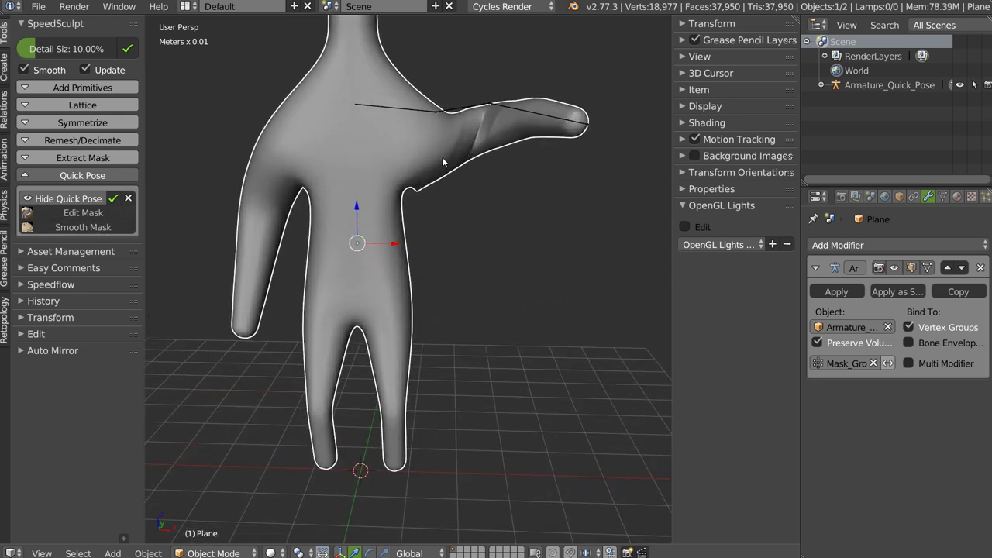
scroll(442, 161, down, 1)
mouse_move(403, 200)
middle_down()
mouse_move(376, 195)
mouse_move(421, 155)
mouse_move(393, 204)
mouse_move(406, 204)
middle_up()
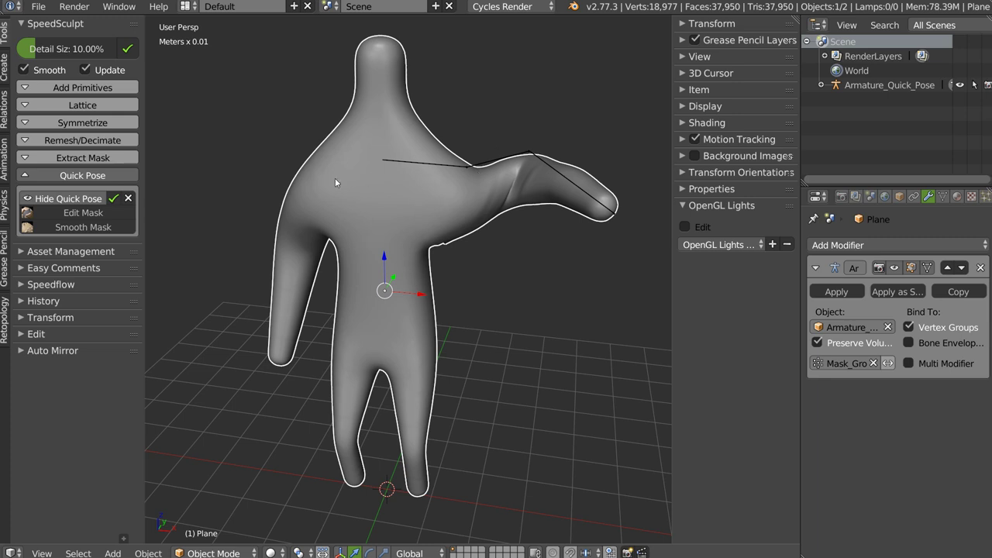
middle_drag(335, 179, 443, 218)
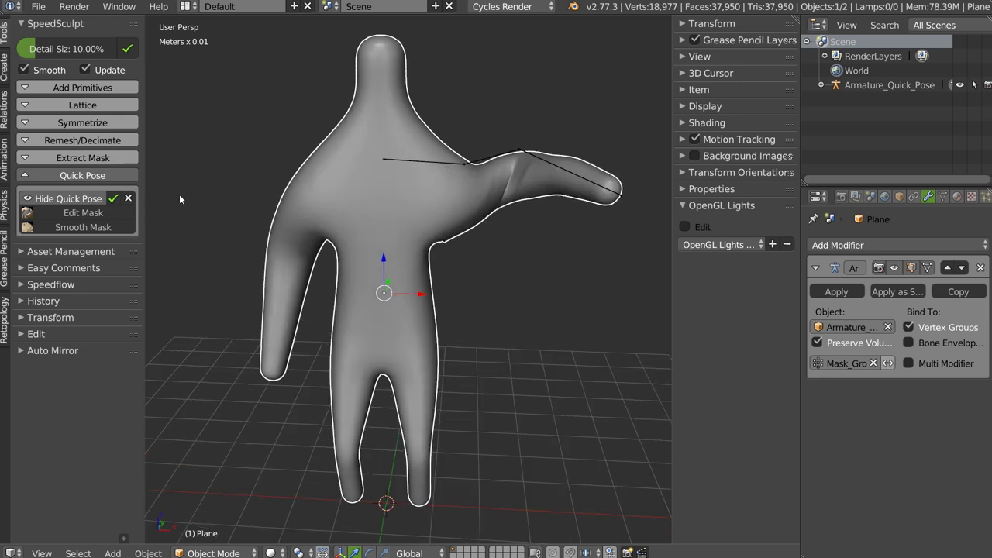
middle_drag(462, 234, 479, 194)
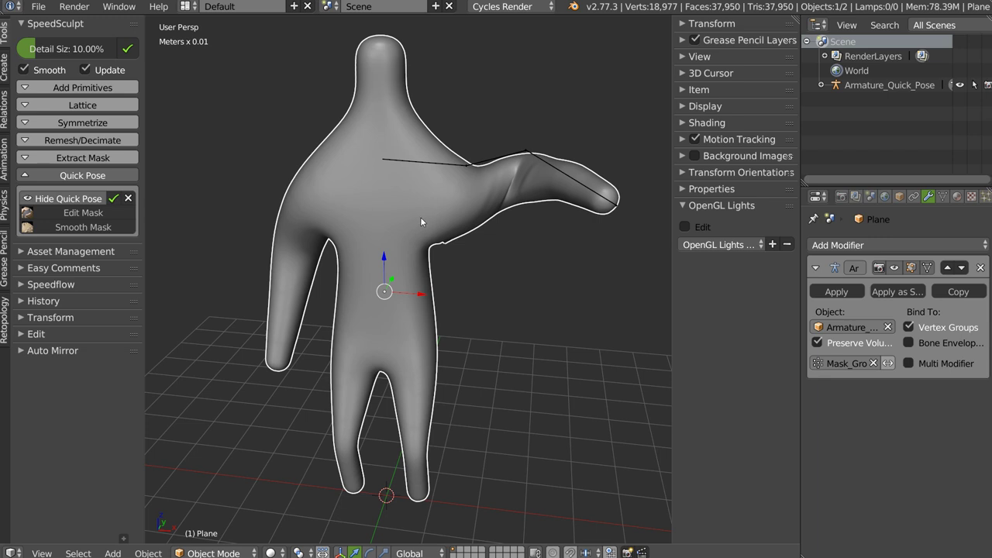
middle_drag(436, 202, 443, 206)
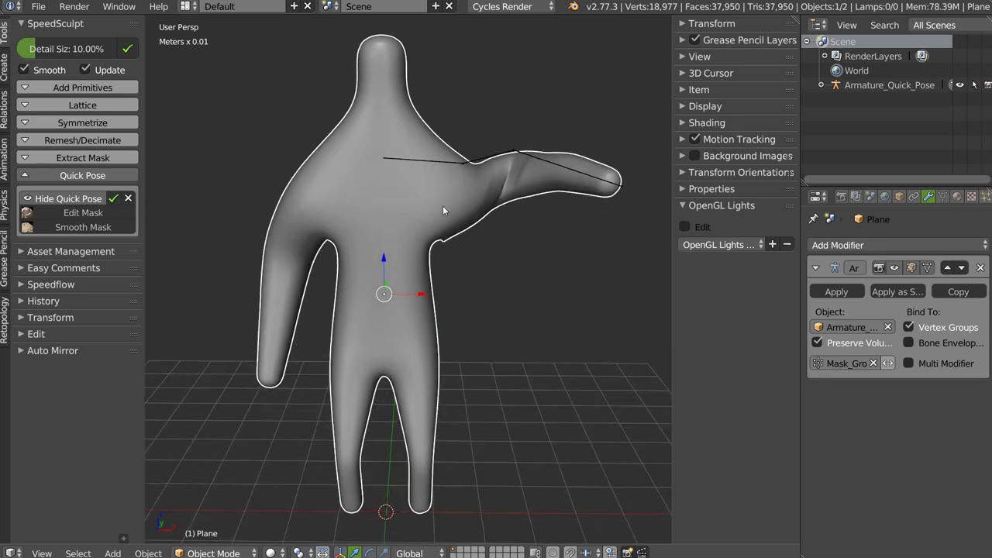
click(130, 198)
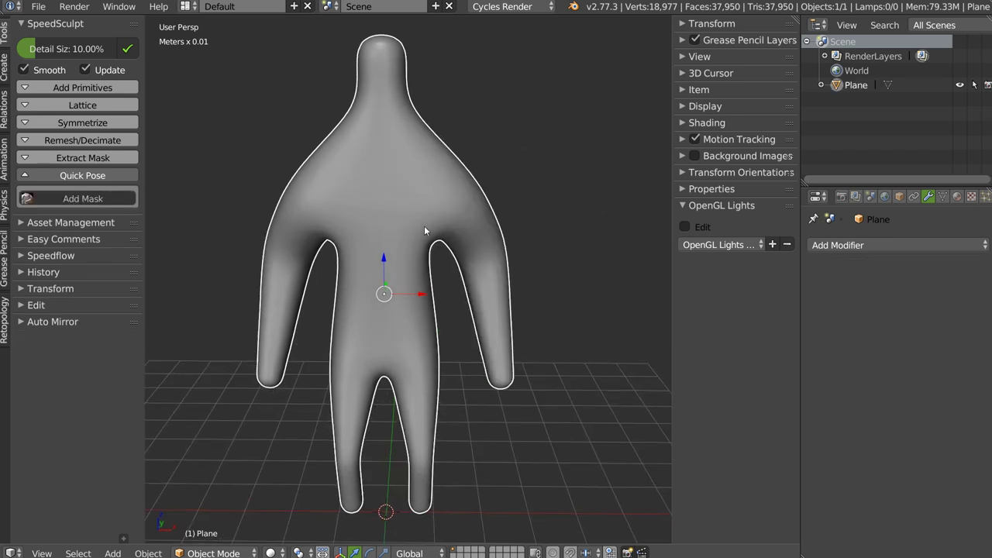
- Add a single-bone armature and move it up along Z into the torso
key(shift+a)
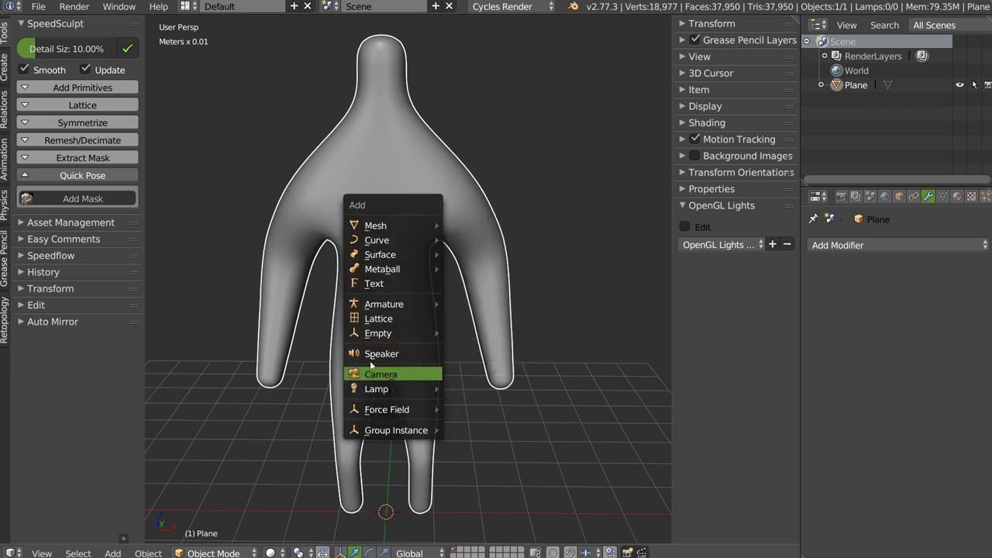
click(476, 305)
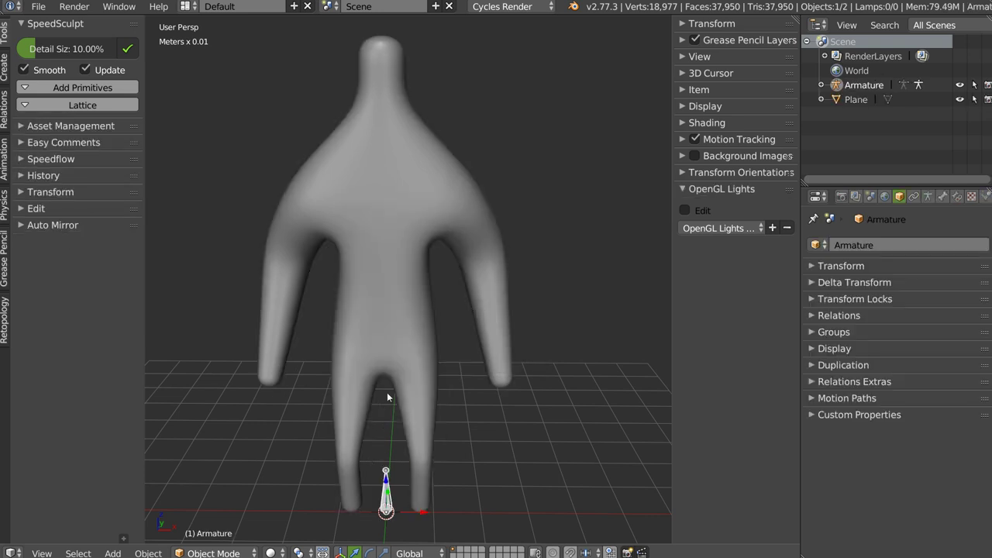
shift+middle_drag(386, 392, 391, 330)
key(g)
key(z)
click(402, 222)
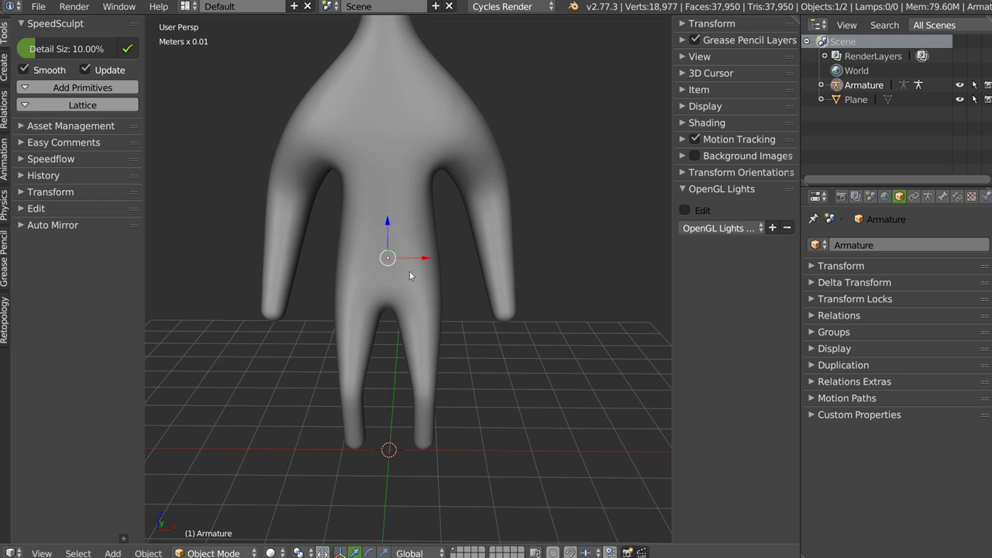
- Turn on X-Ray shading so the bones show through the mesh
key(z)
click(370, 160)
middle_drag(449, 223, 418, 217)
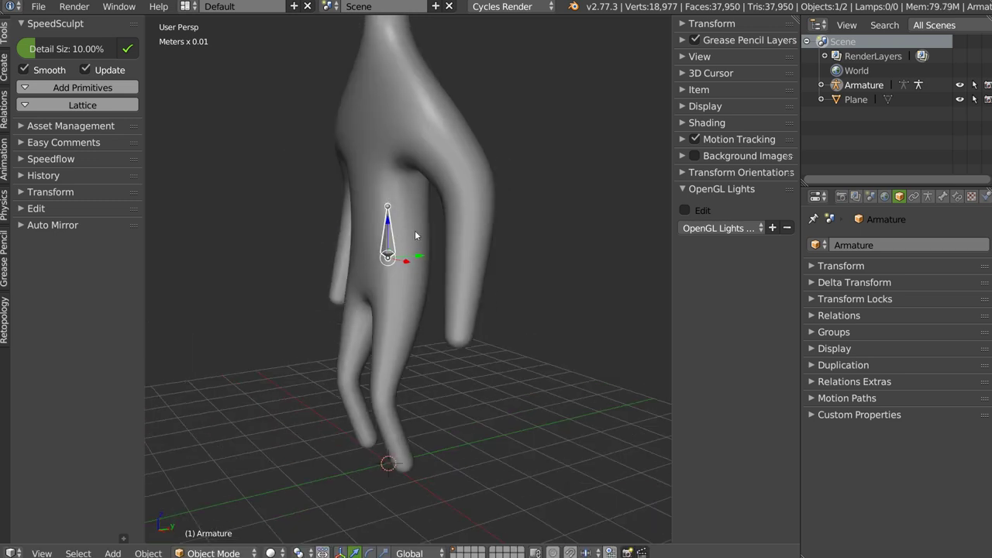
- In Edit Mode, extrude a spine bone upward and switch to front orthographic view
key(Tab)
key(e)
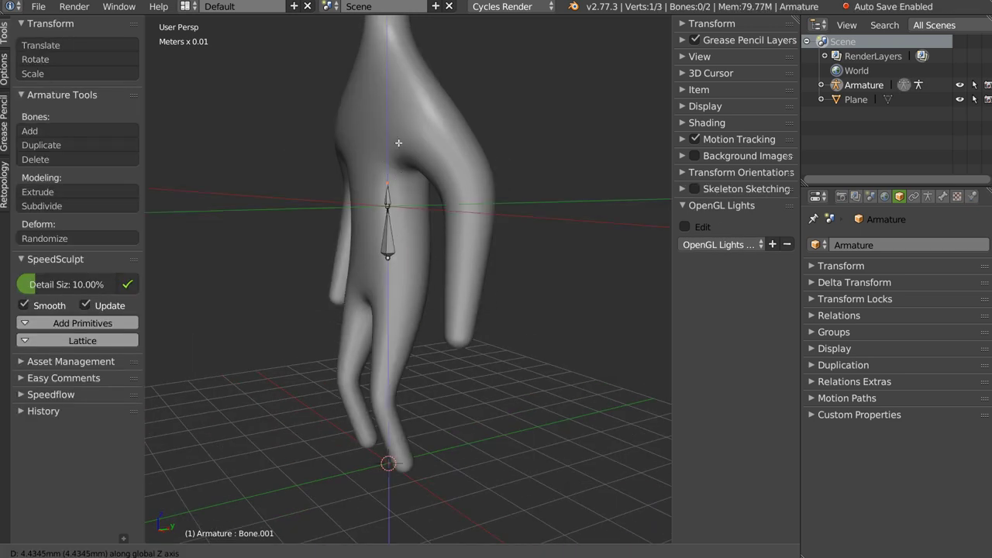
click(393, 78)
key(KP_1)
key(KP_1)
key(KP_5)
- Extrude shoulder, upper-arm and forearm bones out to the hand
key(e)
click(466, 193)
key(e)
click(484, 236)
key(e)
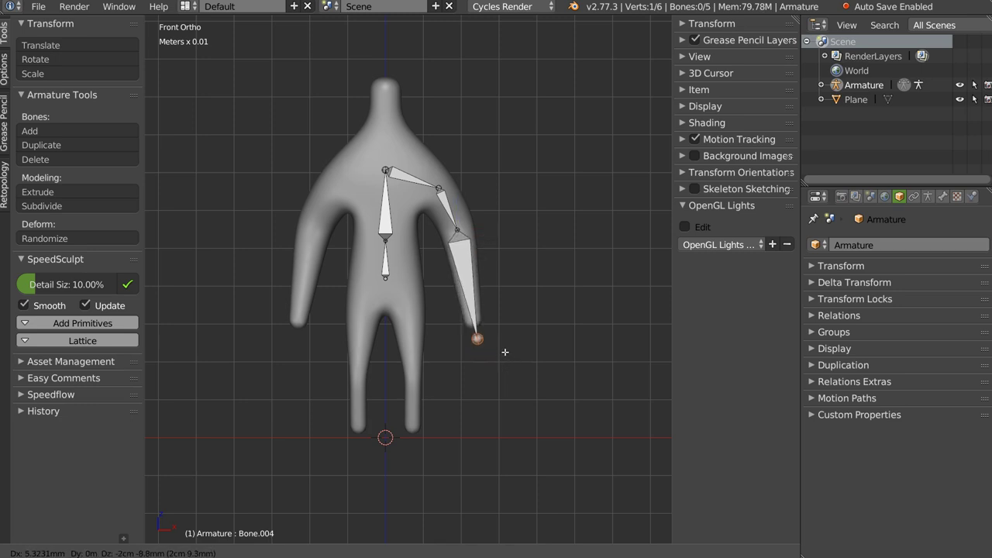
click(504, 348)
- Extrude vertical neck and head bones from the top spine joint
right_click(386, 170)
key(e)
key(z)
click(386, 124)
key(e)
key(z)
click(385, 70)
- Extrude hip, thigh and shin bones from the lower spine down to the foot
right_click(386, 277)
key(e)
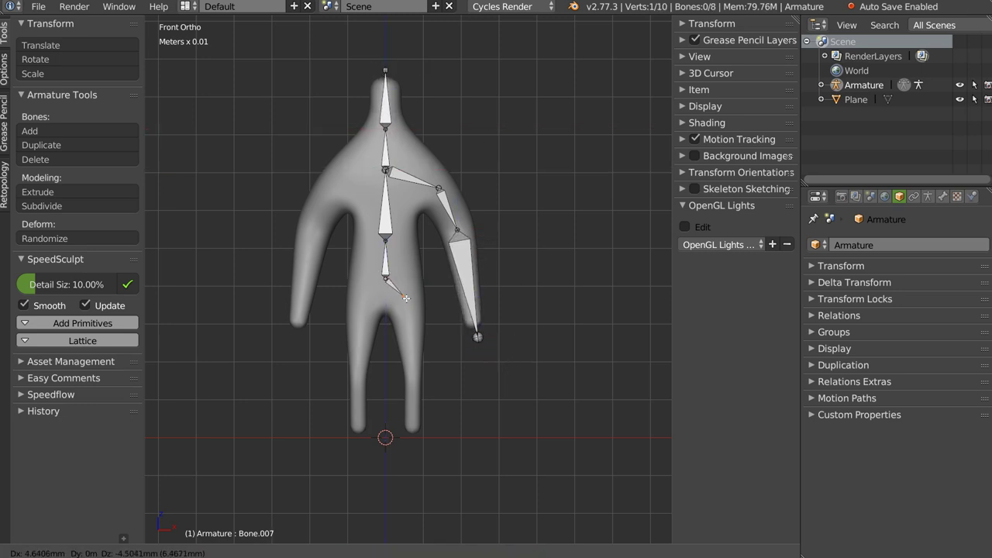
click(407, 297)
key(e)
click(412, 374)
key(e)
click(413, 439)
middle_drag(512, 255, 411, 186)
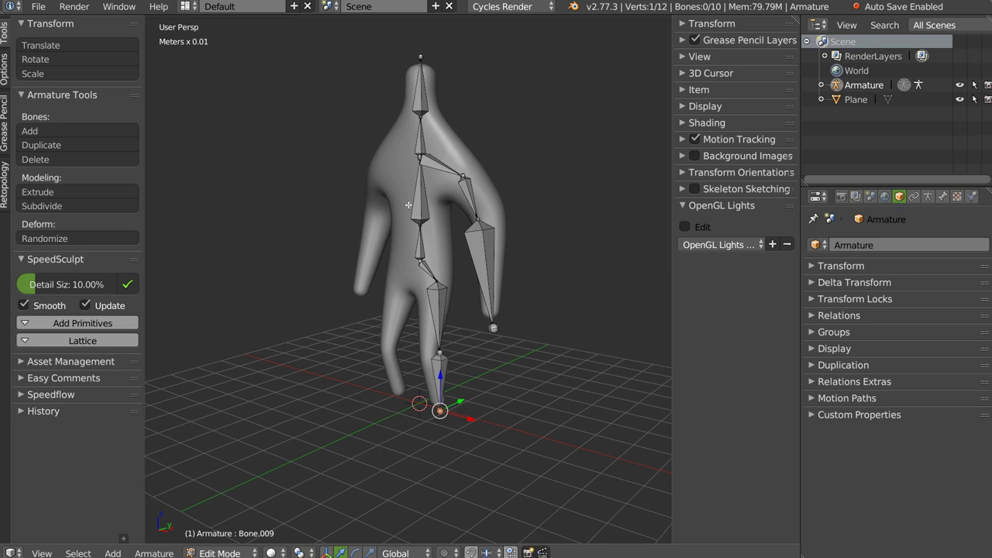
key(Tab)
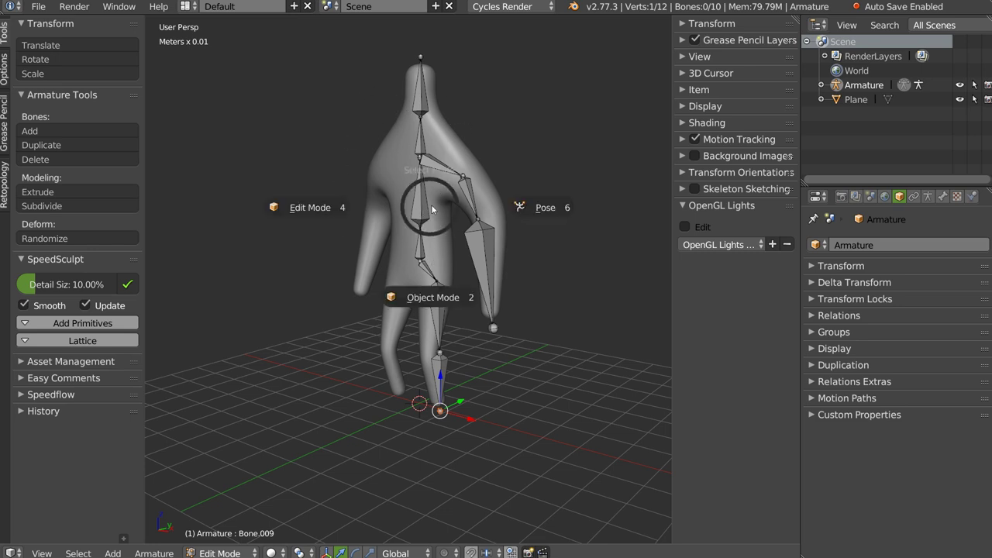
- Delete the hand-built armature and select the body mesh
click(426, 308)
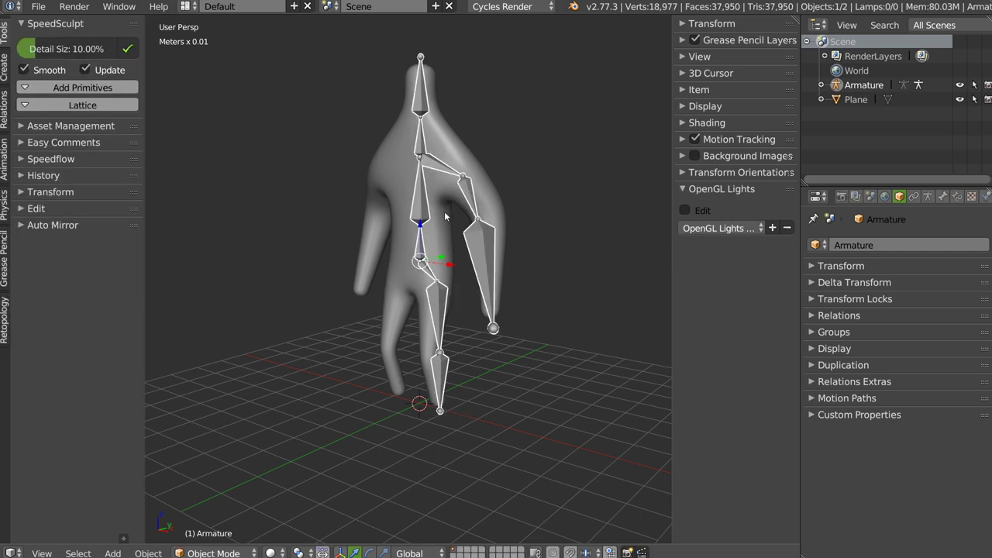
key(Delete)
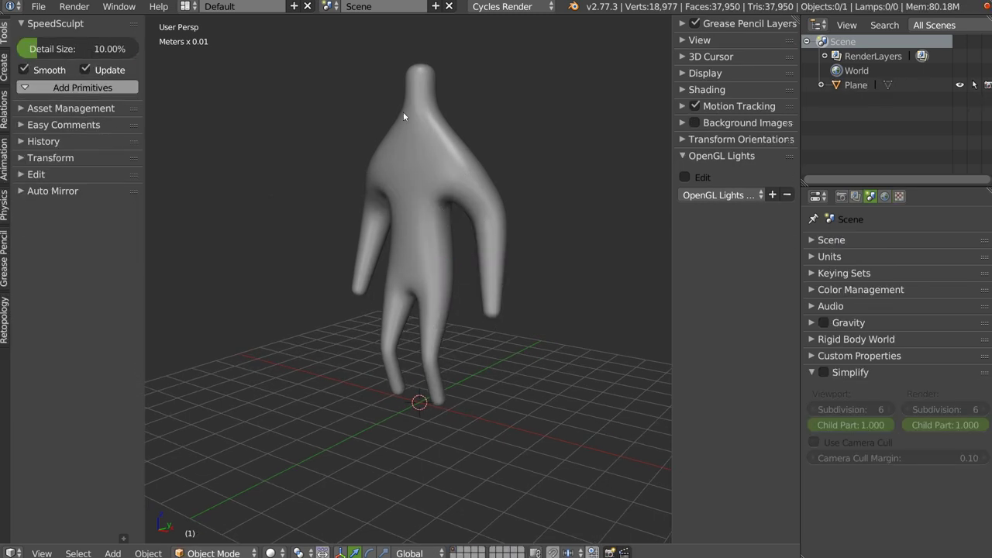
right_click(410, 199)
- Load the scene with the multi-part creature and frame it in view
click(38, 6)
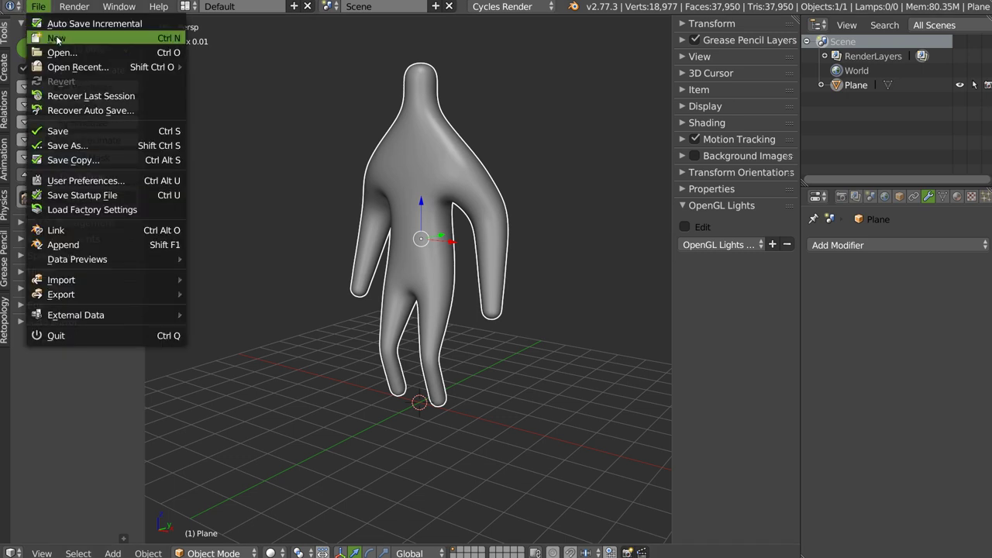
click(57, 38)
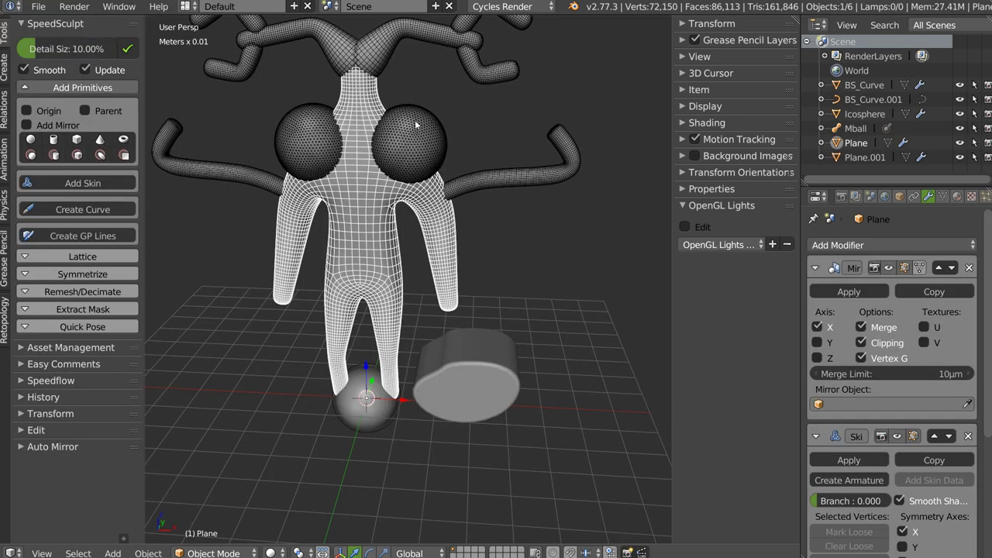
key(Home)
scroll(519, 225, down, 2)
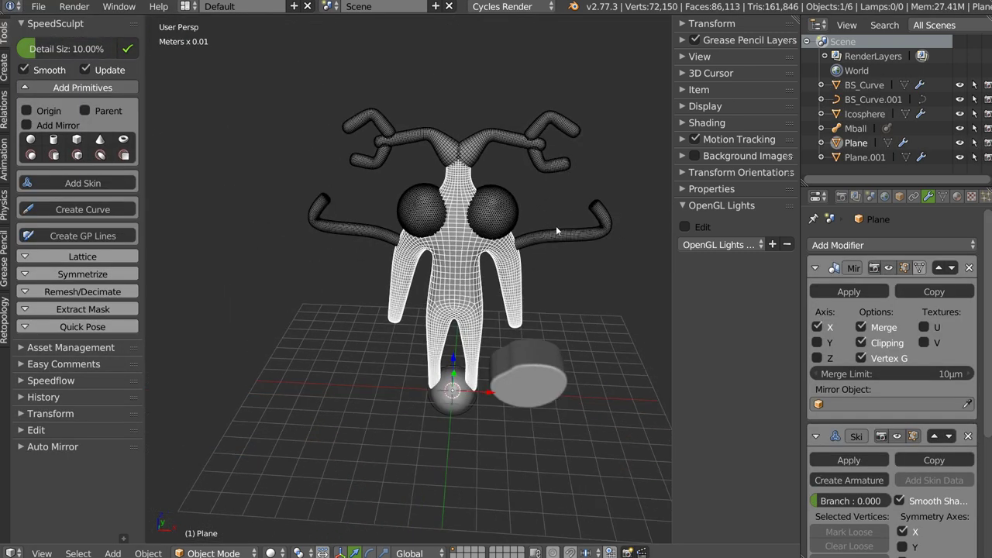
shift+middle_drag(555, 225, 478, 268)
- Delete the eyes, arms, cylinder, metaball and antler curves, leaving the body mesh selected
right_click(449, 192)
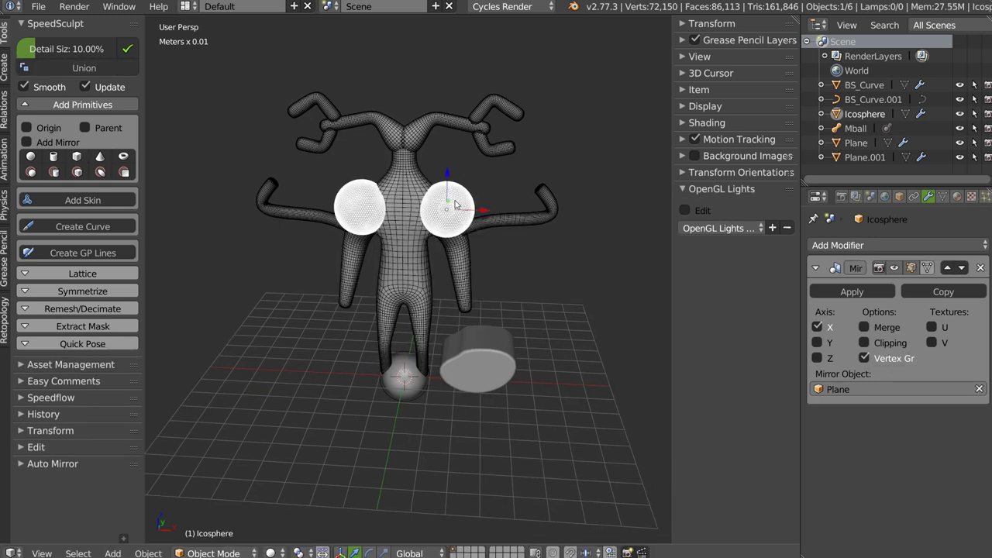
key(x)
click(450, 215)
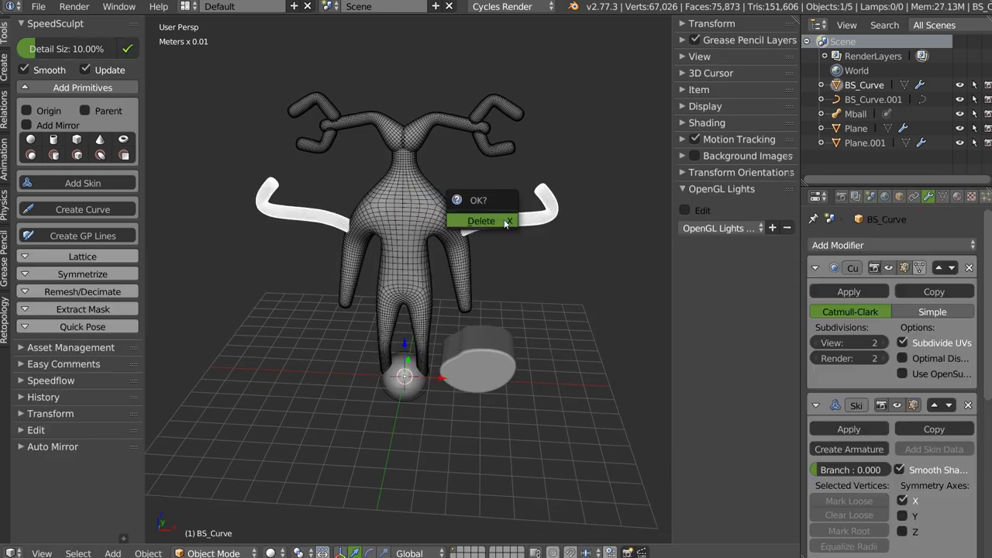
right_click(427, 359)
key(x)
click(380, 383)
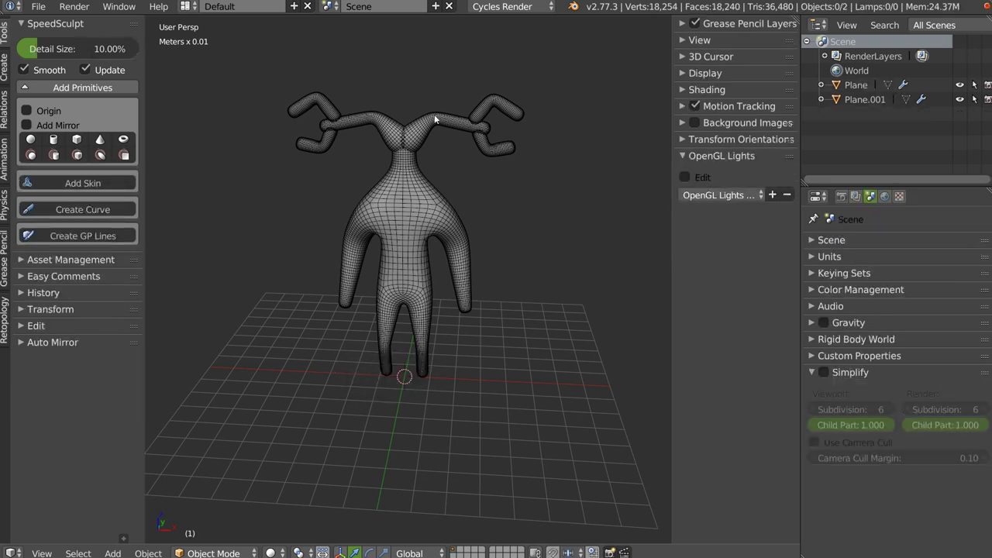
right_click(437, 119)
key(Delete)
right_click(430, 168)
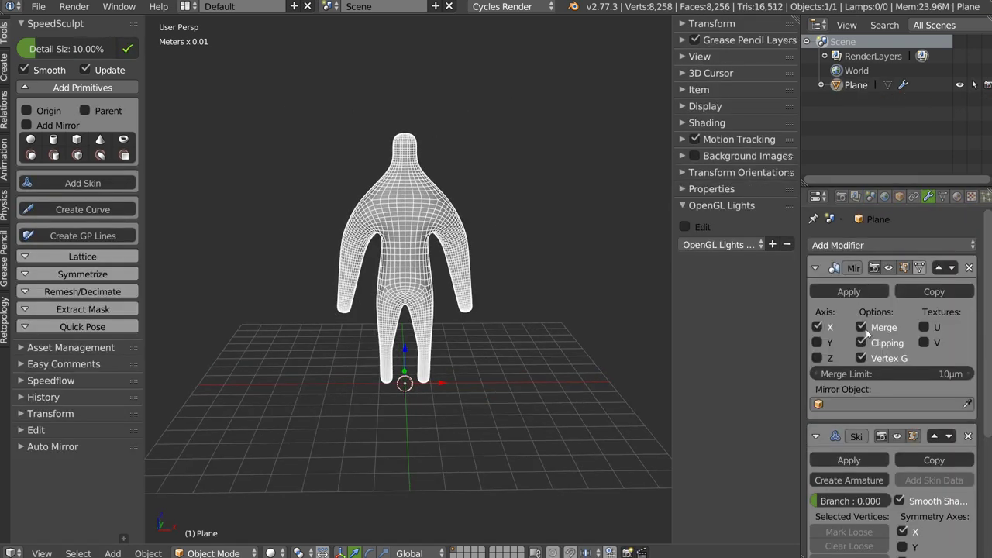
scroll(819, 291, down, 5)
- Generate an armature from the body's Skin modifier and test-rotate it, cancelling the rotation
click(842, 293)
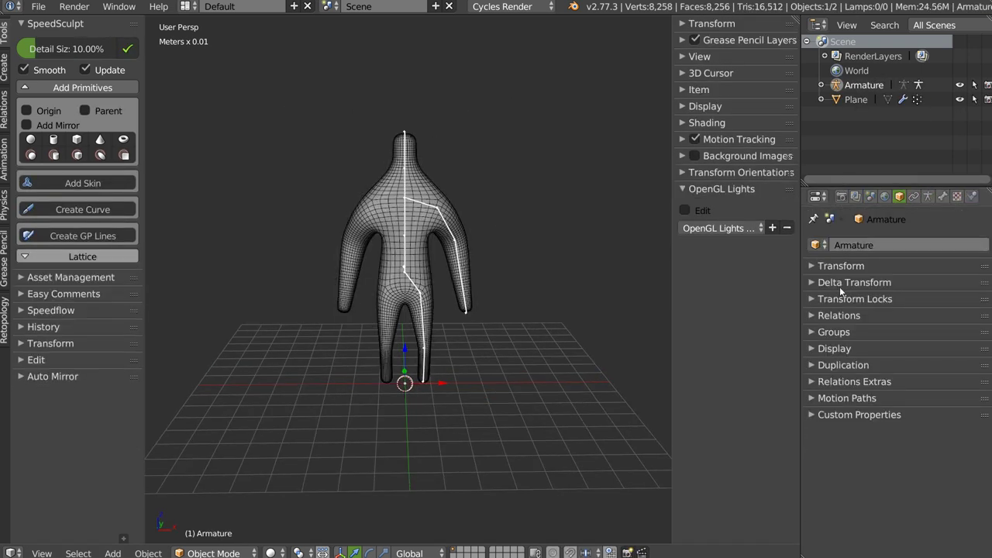
scroll(497, 179, up, 4)
right_click(480, 242)
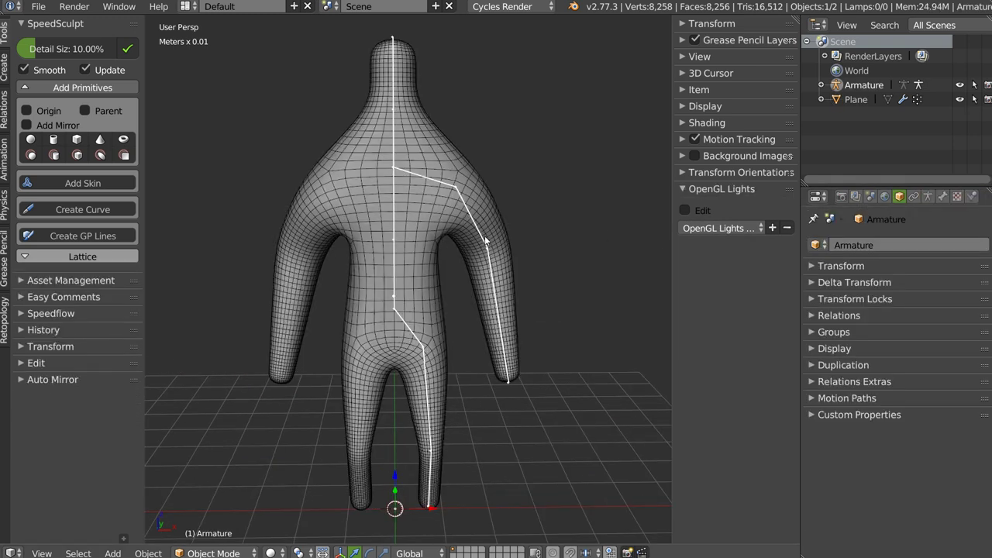
key(r)
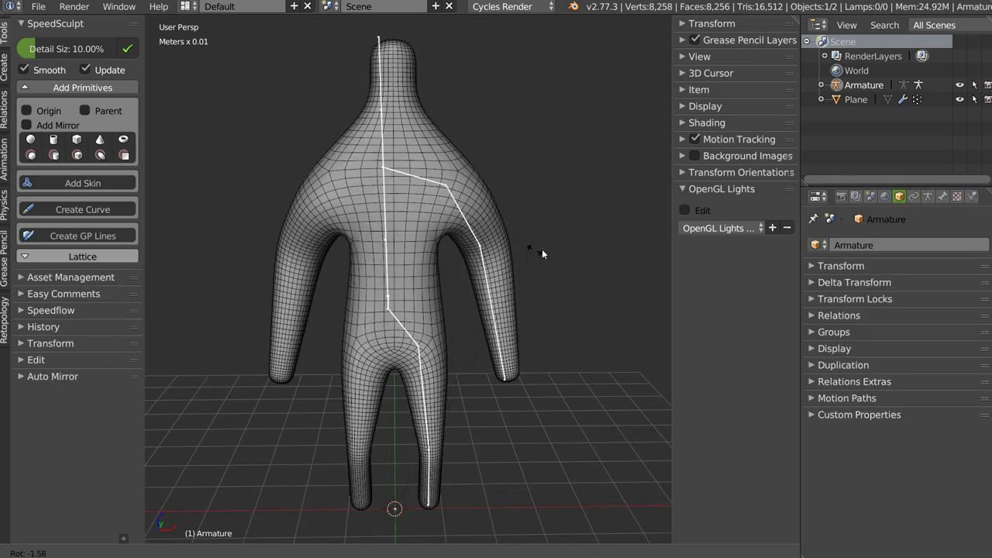
right_click(542, 249)
- In Pose Mode, test-rotate the upper arm bone to check deformation, then cancel
key(ctrl+Tab)
right_click(503, 231)
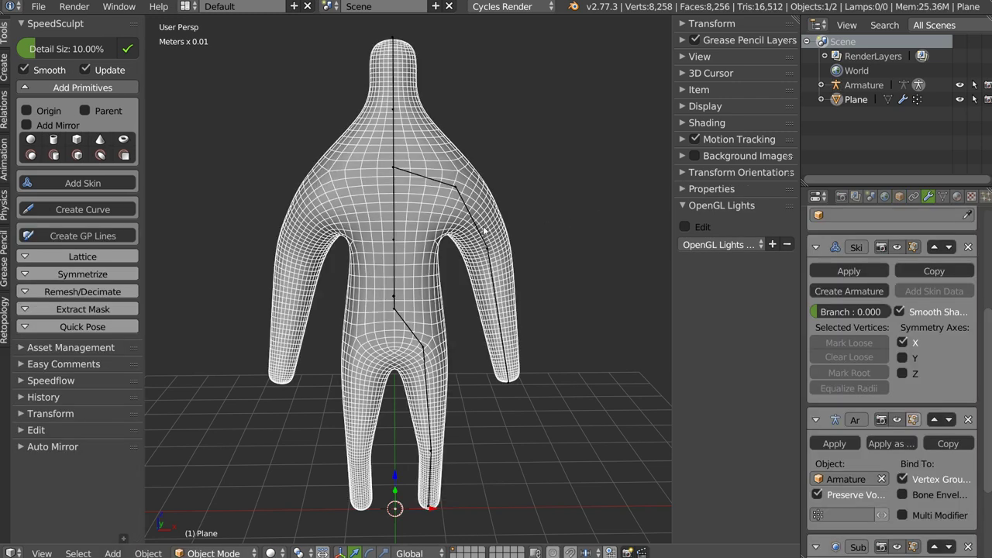
right_click(486, 234)
key(r)
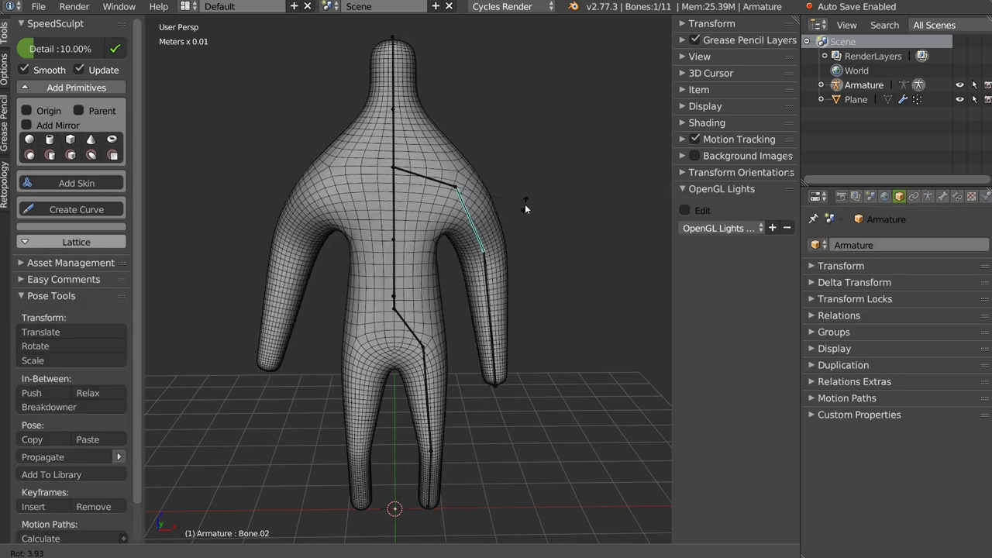
right_click(525, 204)
- Toggle the armature into bone Edit Mode and back, then select the body mesh
mouse_move(512, 200)
middle_down()
mouse_move(466, 196)
mouse_move(462, 210)
middle_up()
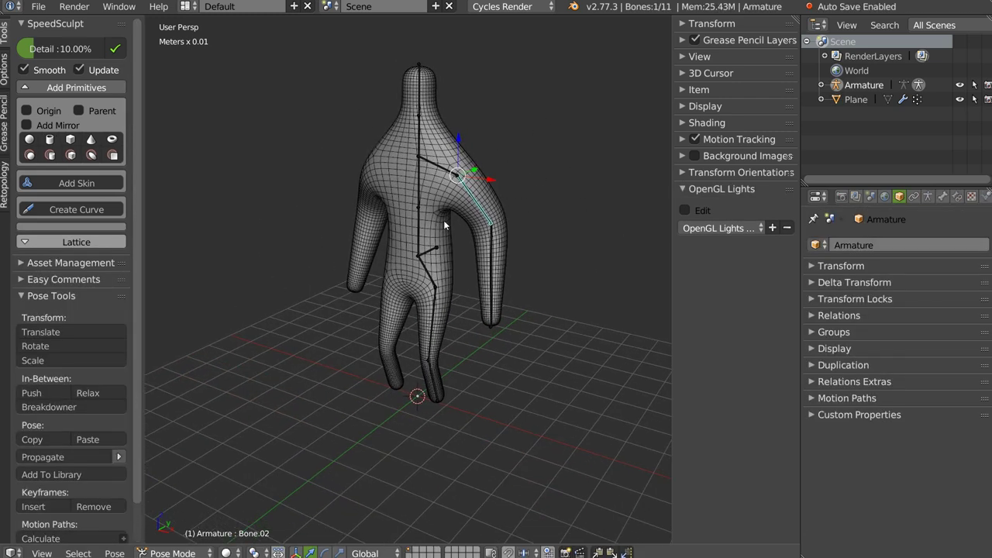
key(Tab)
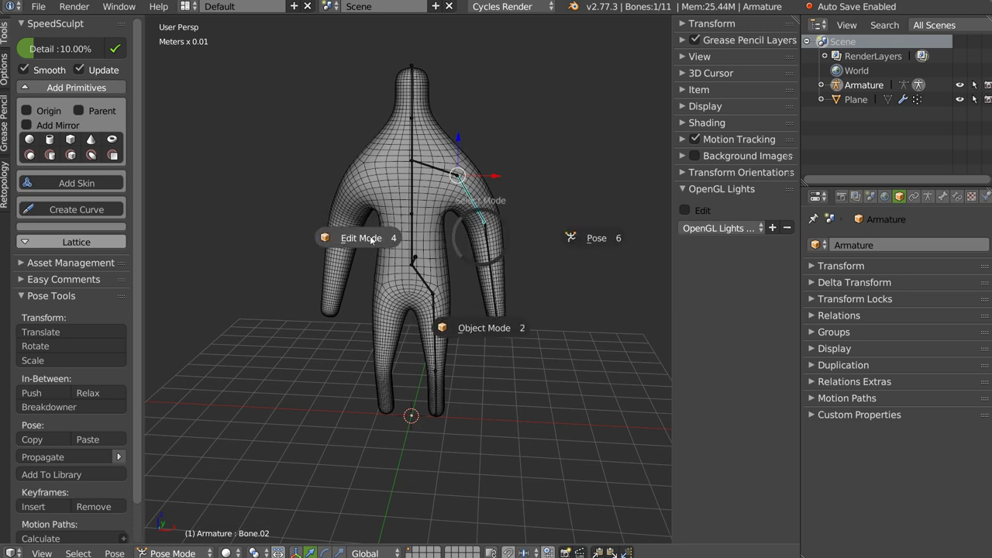
click(341, 237)
key(Tab)
key(Tab)
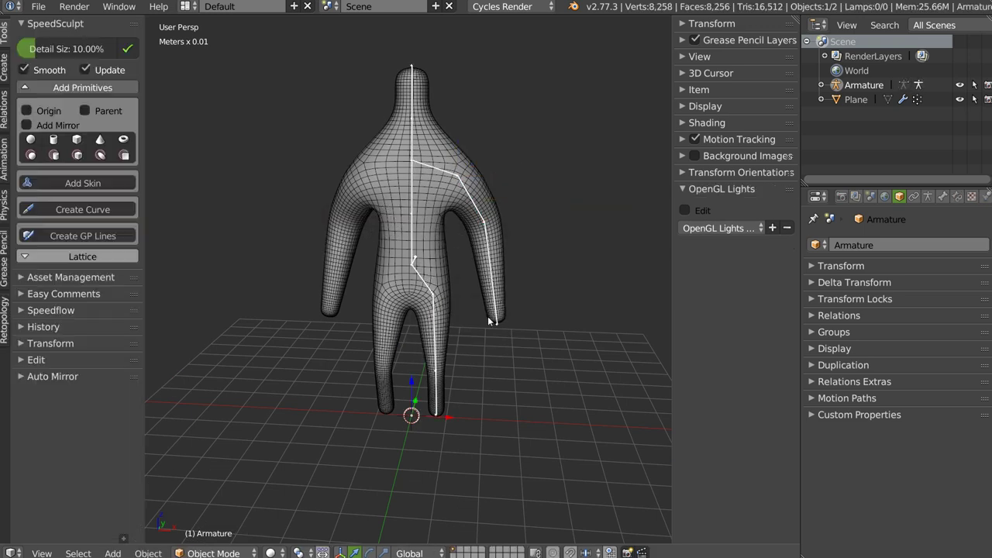
right_click(438, 199)
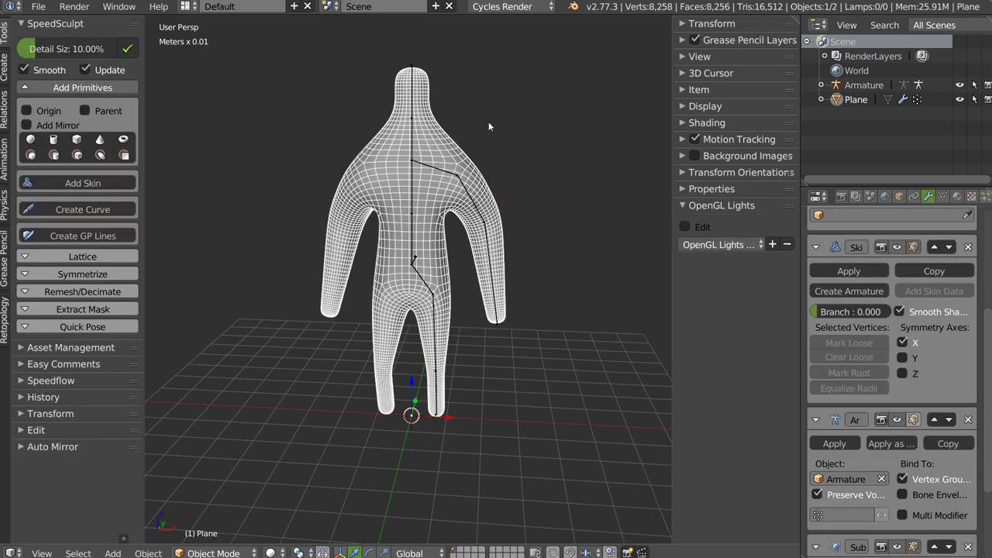
- Remesh the body into dense sculptable topology, then select the armature
click(128, 49)
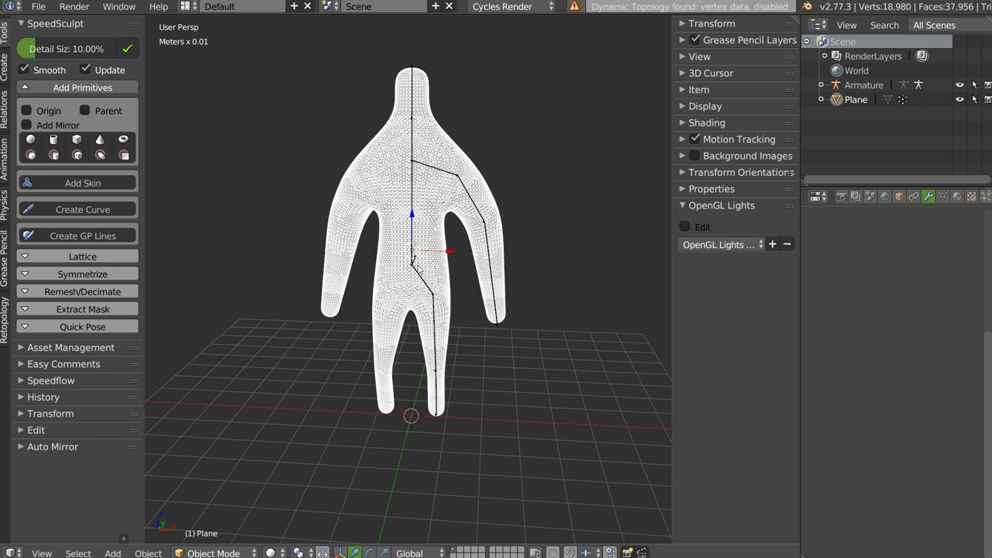
right_click(417, 278)
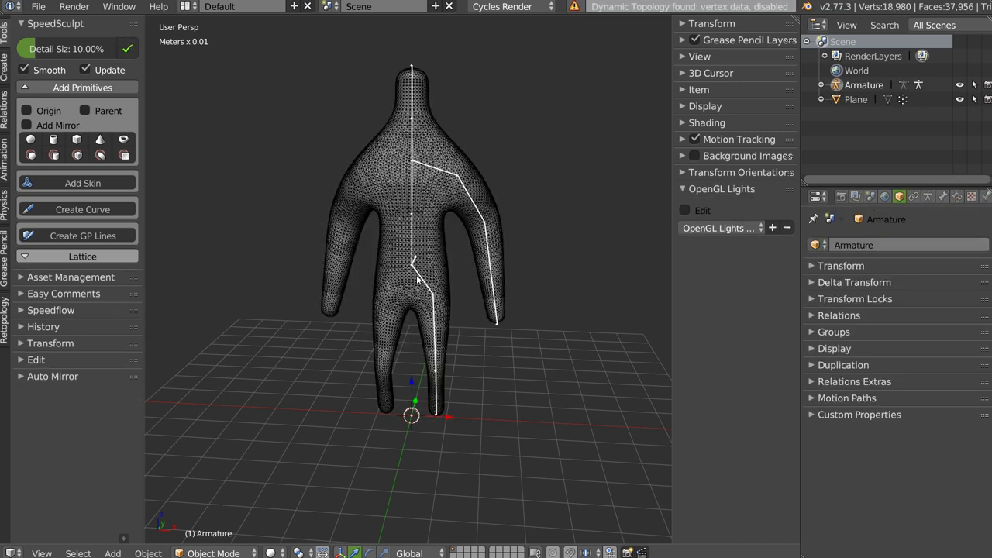
key(Tab)
key(Tab)
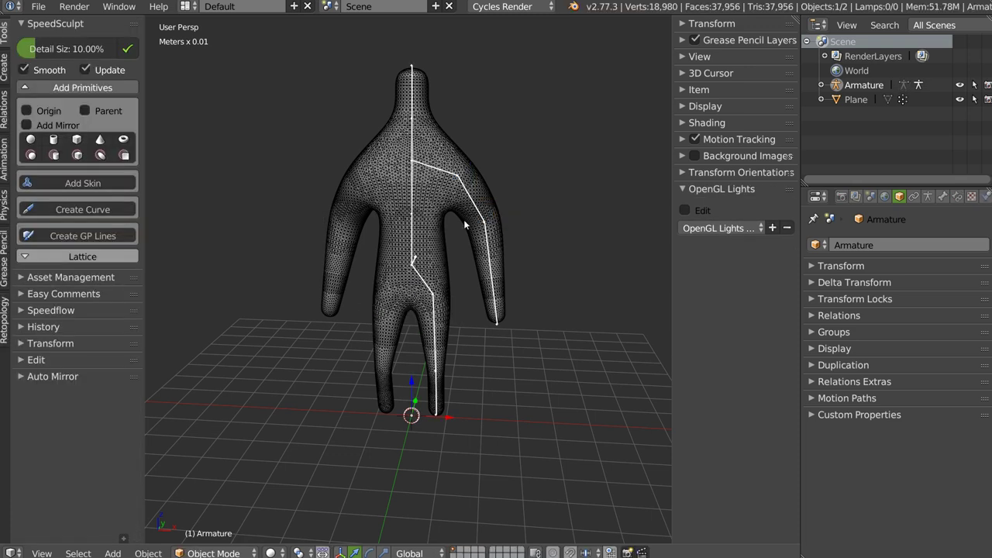
- Parent the humanoid mesh to the armature With Automatic Weights
shift+right_click(463, 219)
shift+right_click(451, 168)
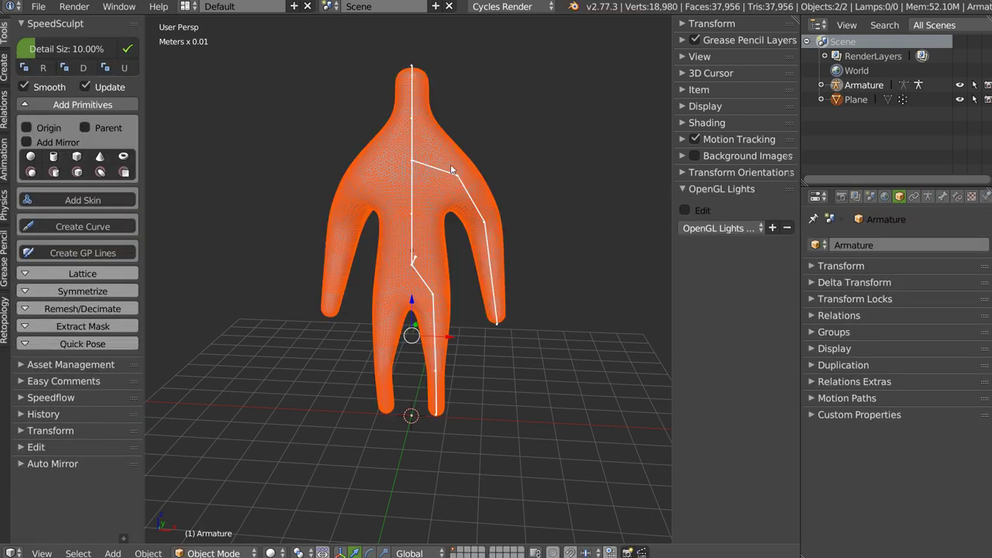
key(ctrl+p)
key(Down)
key(Down)
key(Down)
key(Down)
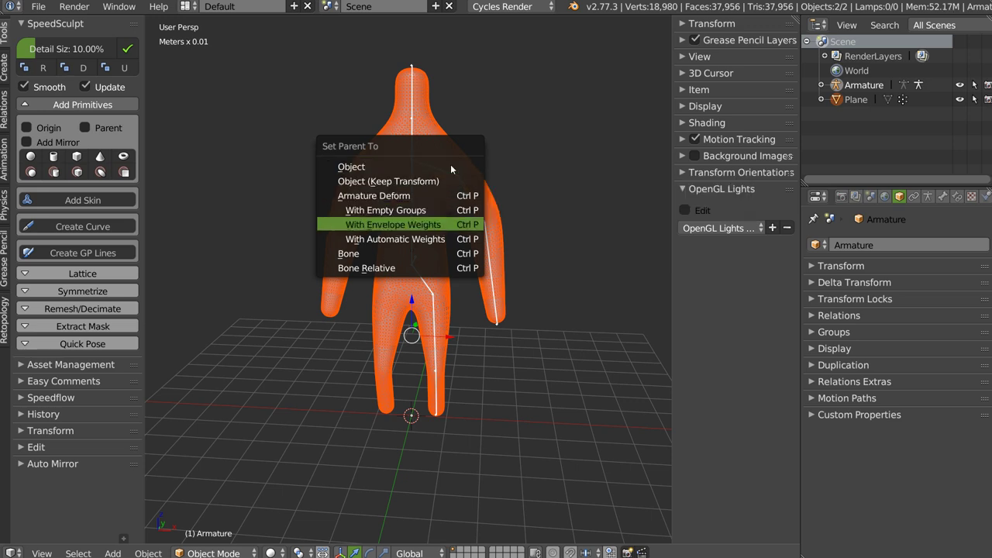
key(Down)
key(Return)
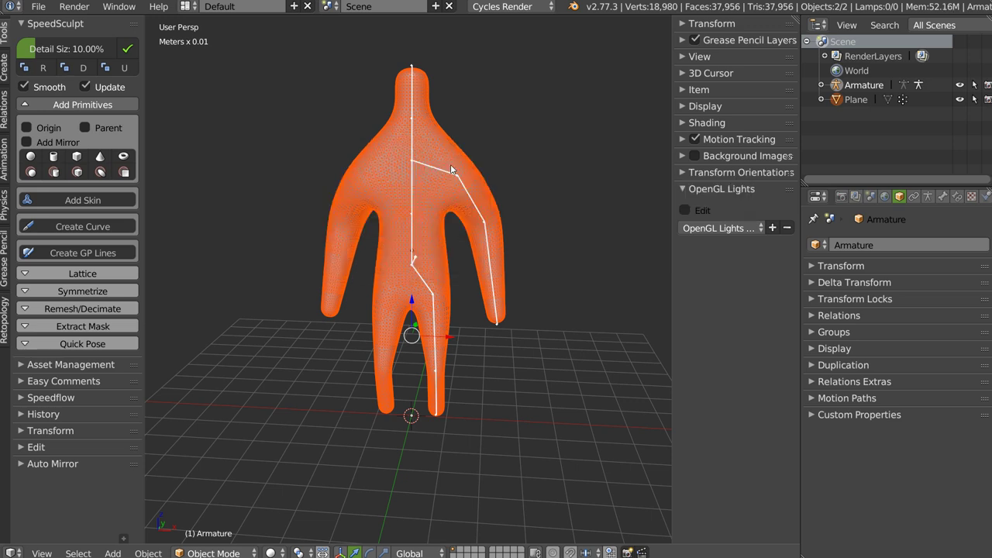
- Deselect the mesh and enter the armature's bone Edit Mode
right_click(441, 164)
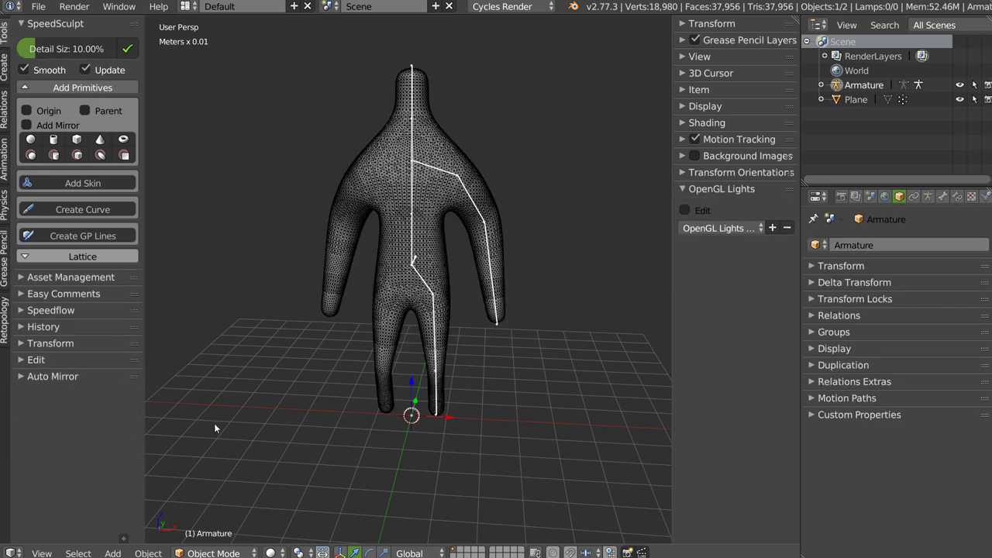
click(148, 553)
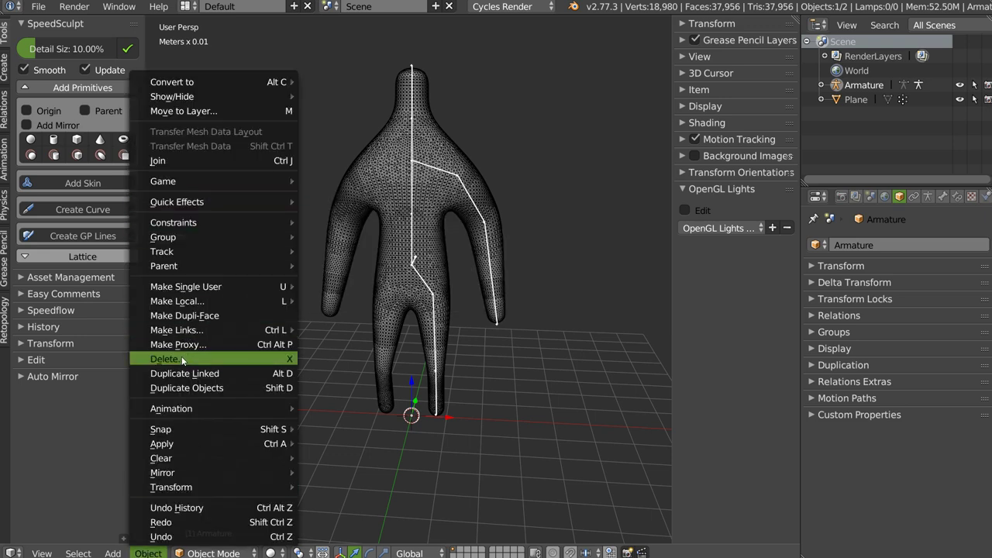
key(Tab)
- Select all bones, AutoName them Left/Right, and Symmetrize the armature
key(a)
key(a)
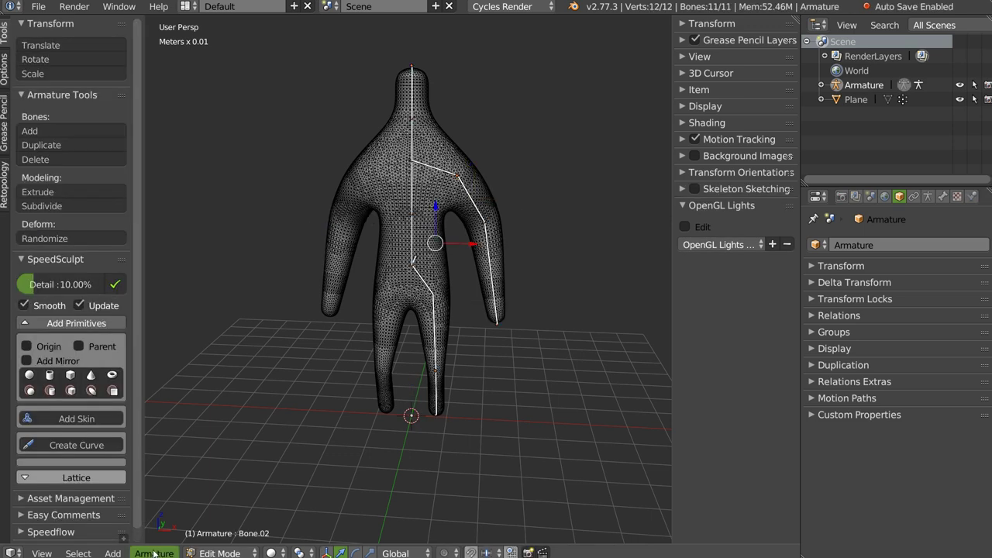
click(155, 551)
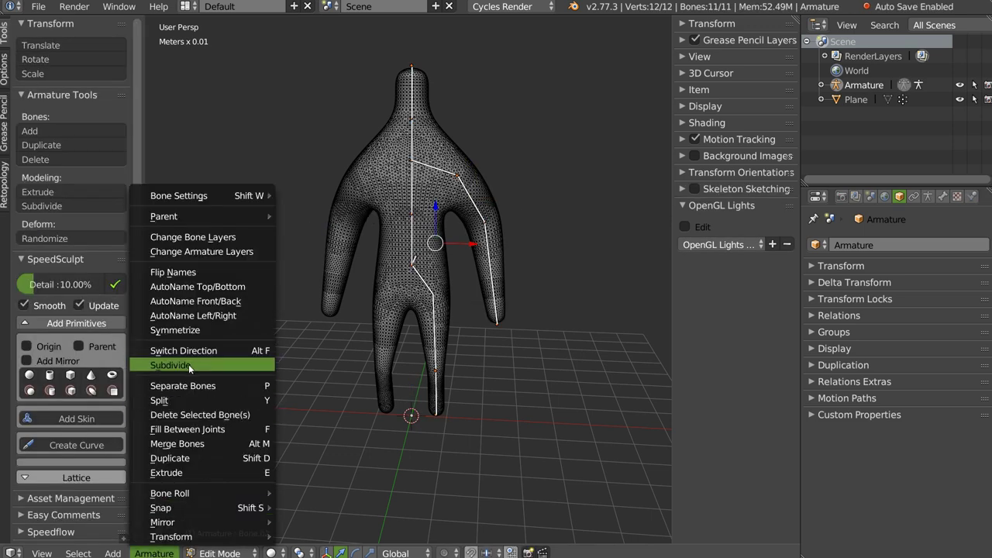
click(196, 316)
click(154, 553)
click(183, 331)
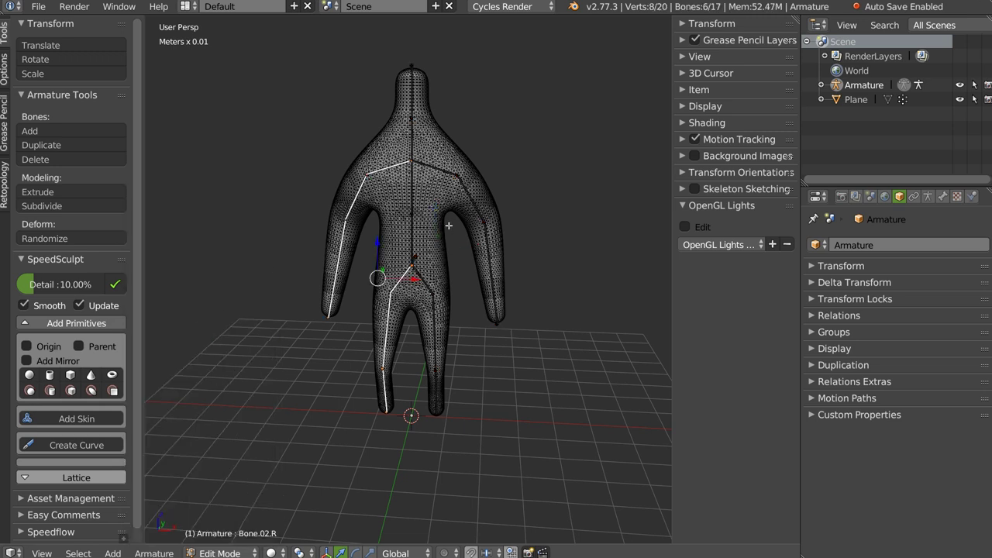
- Delete the leftover extra bone and return to Object Mode
middle_drag(447, 224, 438, 267)
right_click(437, 267)
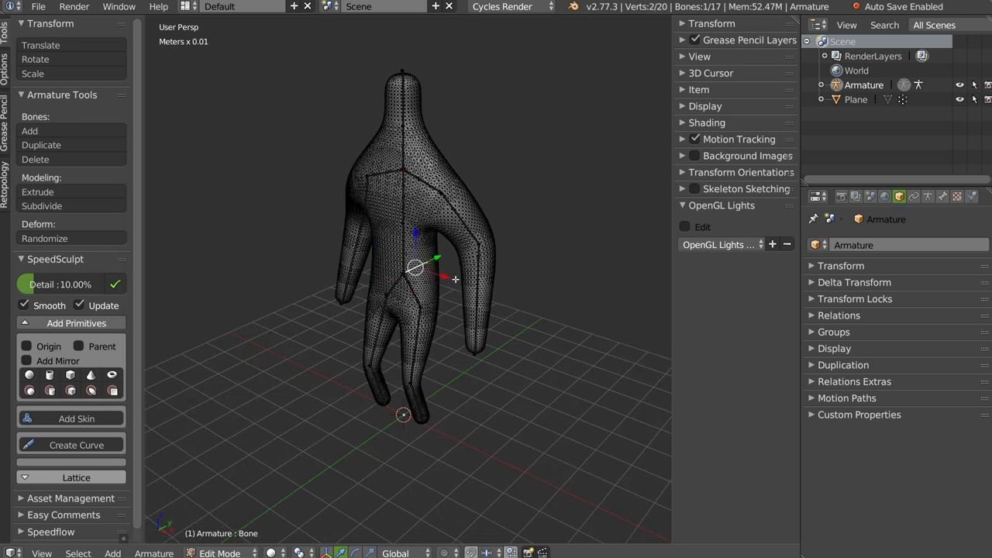
key(x)
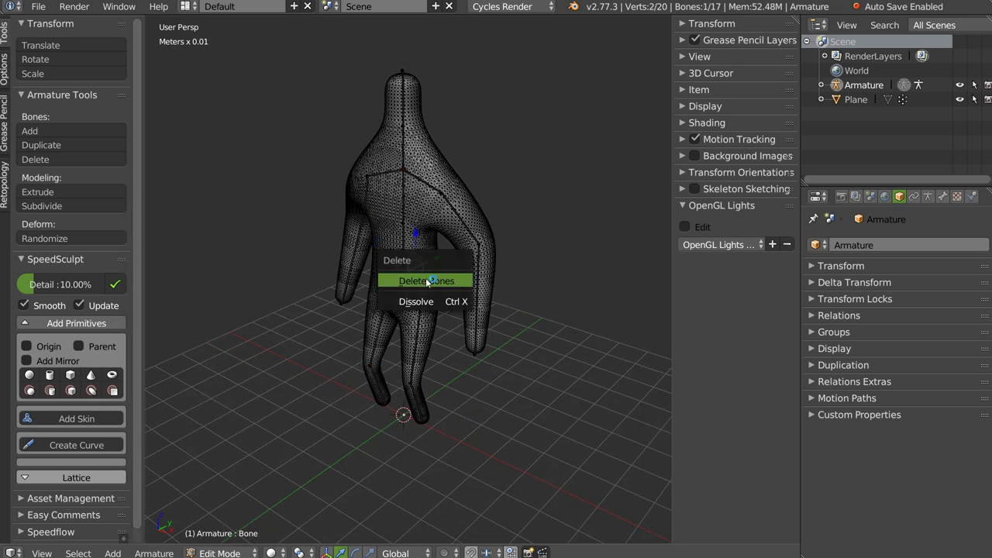
click(427, 281)
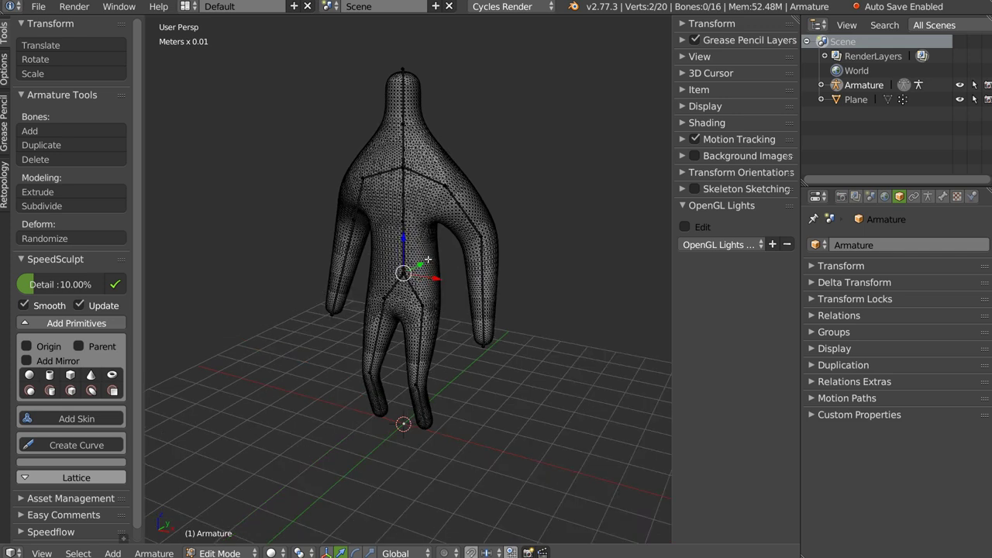
middle_drag(427, 282, 428, 208)
key(Tab)
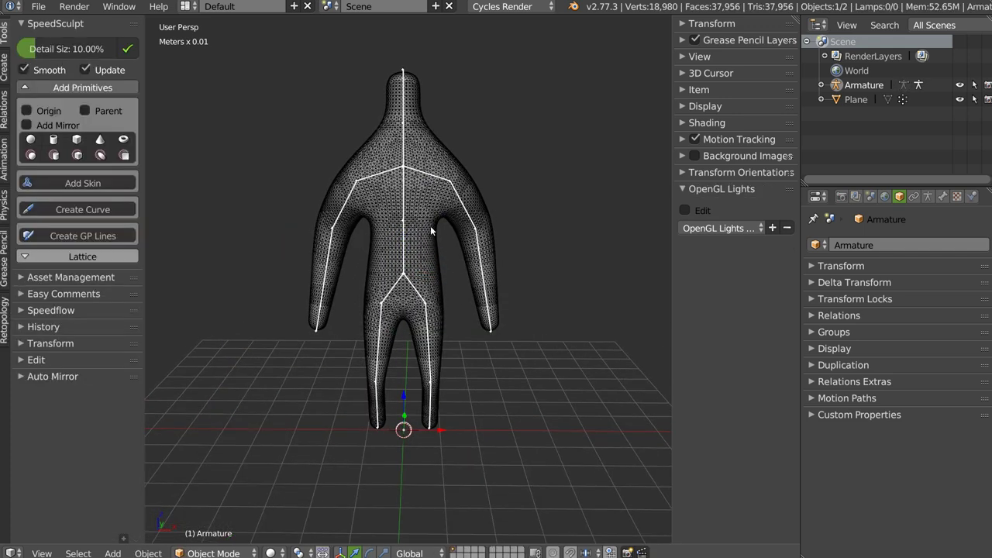
- Parent the humanoid mesh to the armature using the Automatic Weights option
click(478, 213)
shift+click(404, 203)
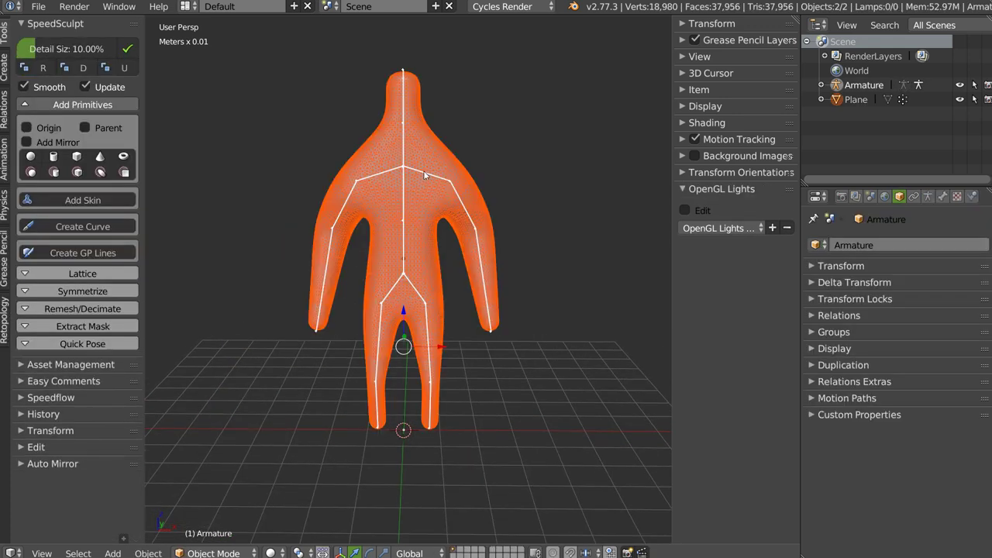
key(ctrl+p)
key(Down)
key(Down)
key(Down)
key(Down)
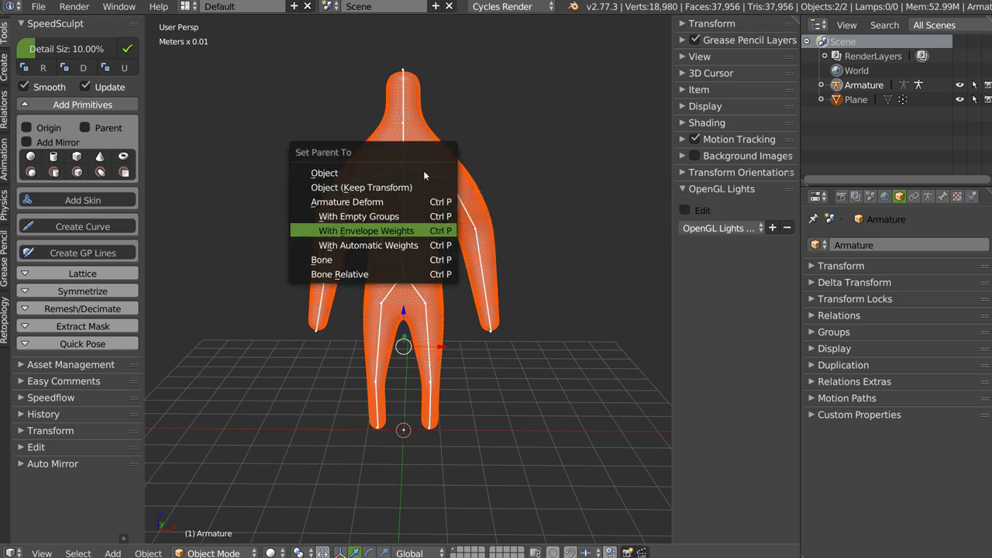
key(Down)
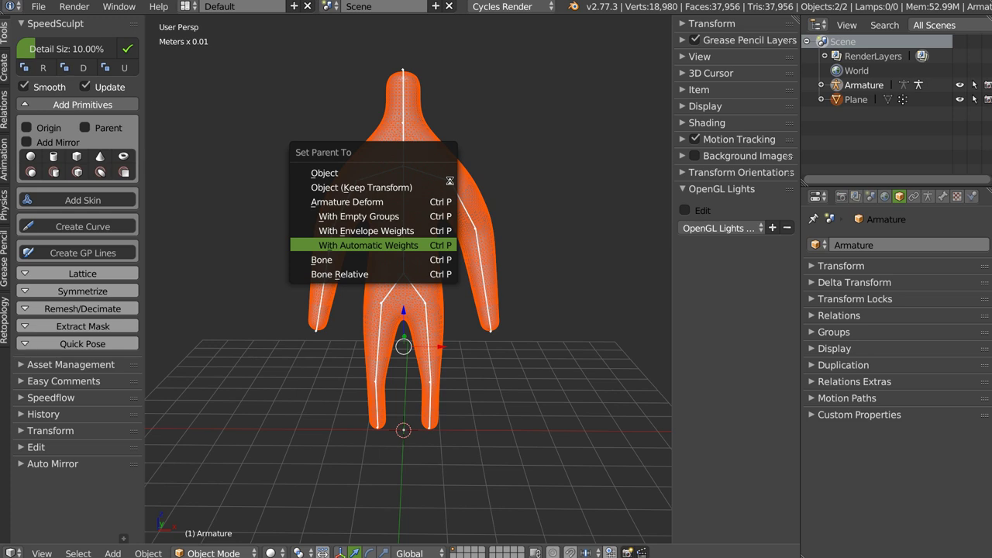
- In Pose Mode, rotate the left upper arm and forearm Bone.07.L outward and up
key(a)
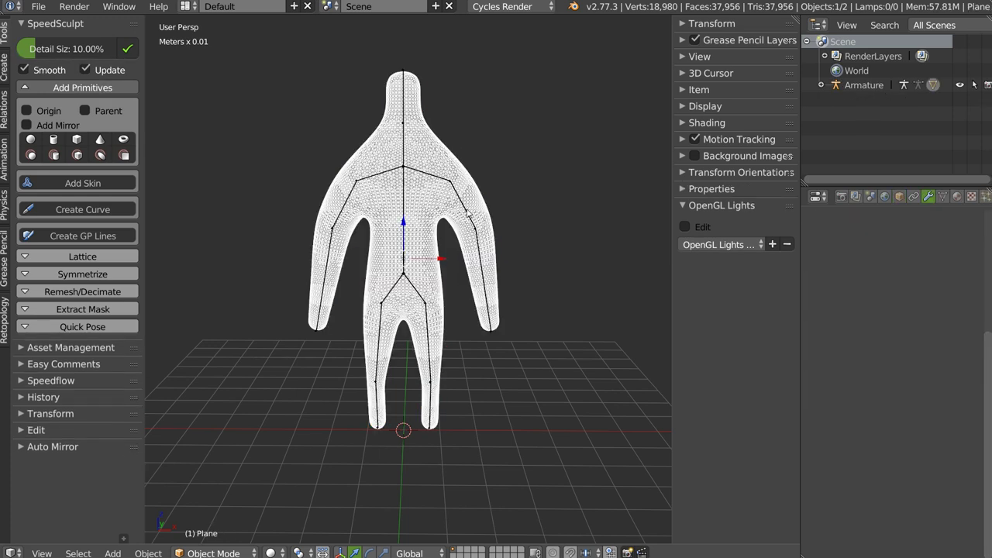
right_click(468, 216)
key(ctrl+Tab)
right_click(476, 219)
key(r)
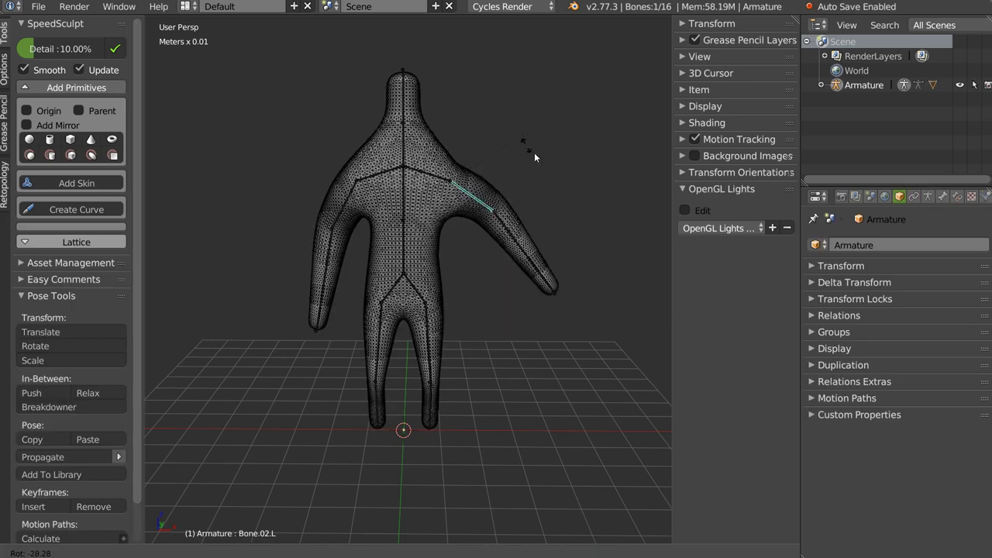
click(535, 145)
right_click(522, 269)
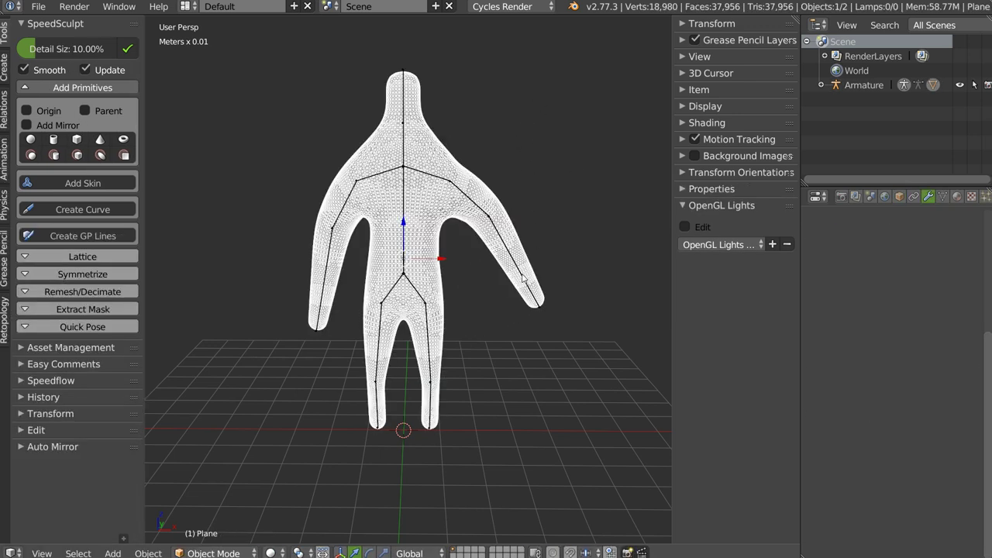
right_click(524, 278)
key(r)
click(548, 183)
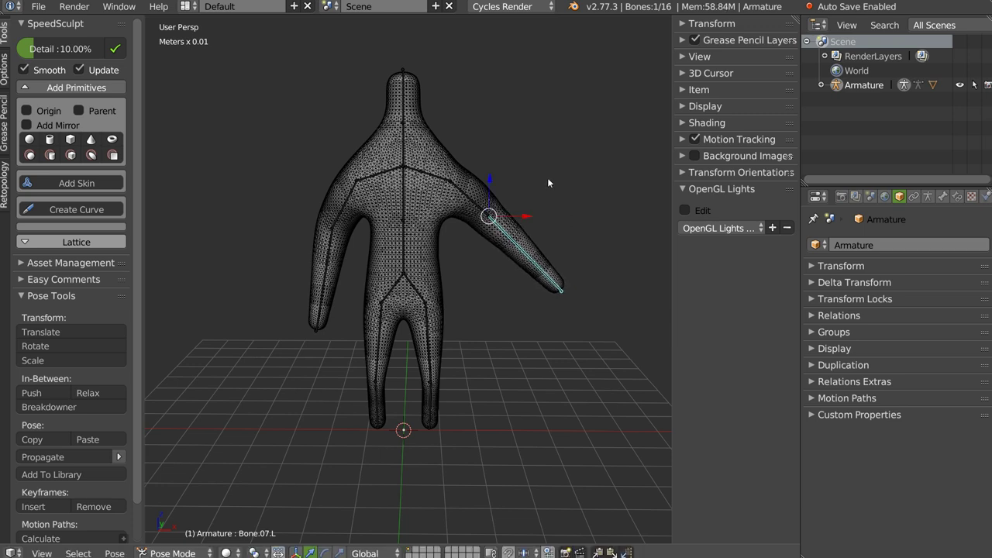
- Expand the Quick Pose options and delete the armature, keeping the posed mesh
right_click(427, 244)
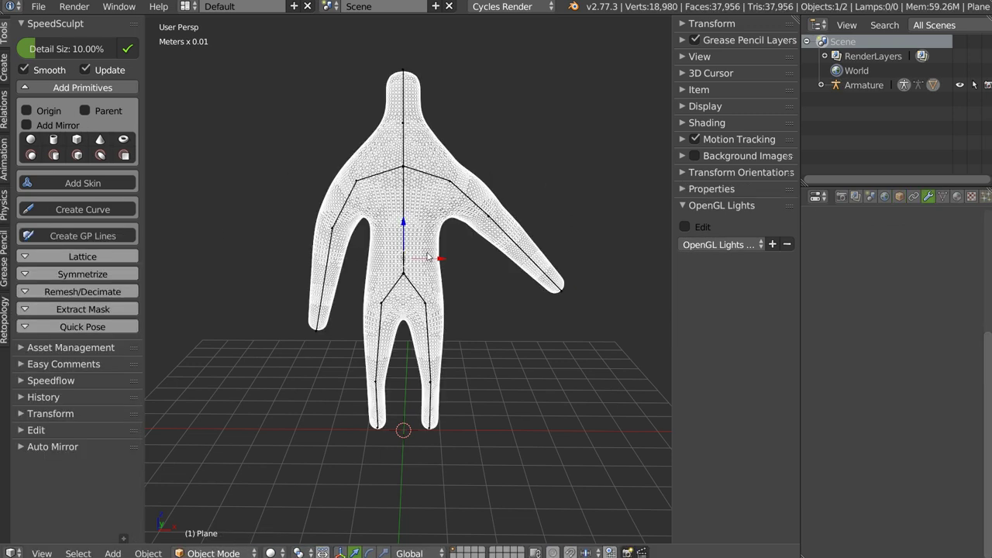
click(72, 329)
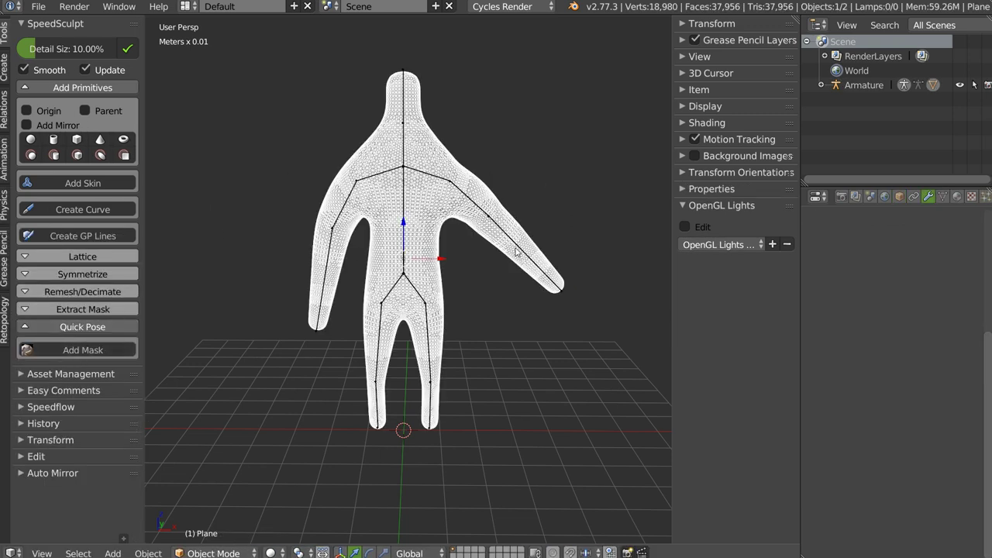
middle_drag(456, 154, 420, 230)
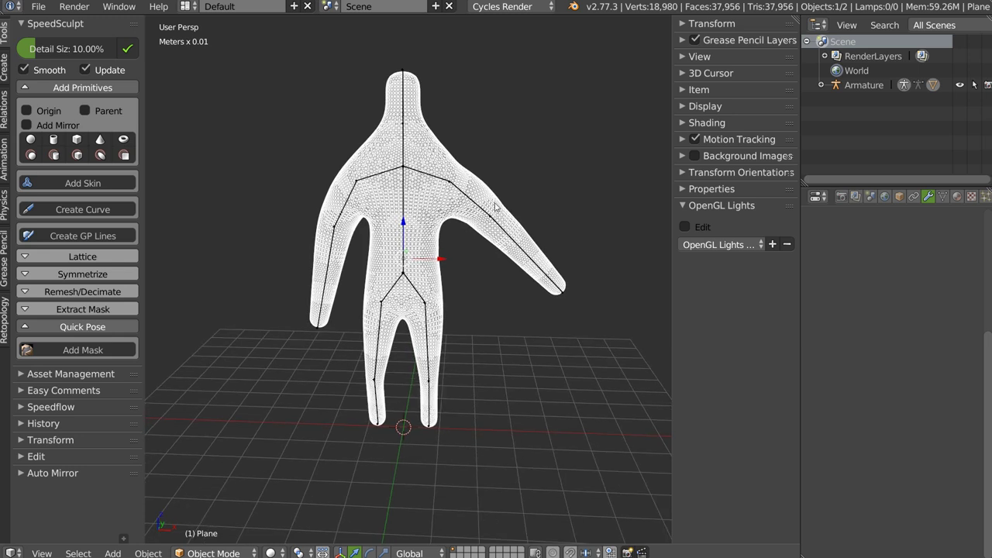
right_click(439, 180)
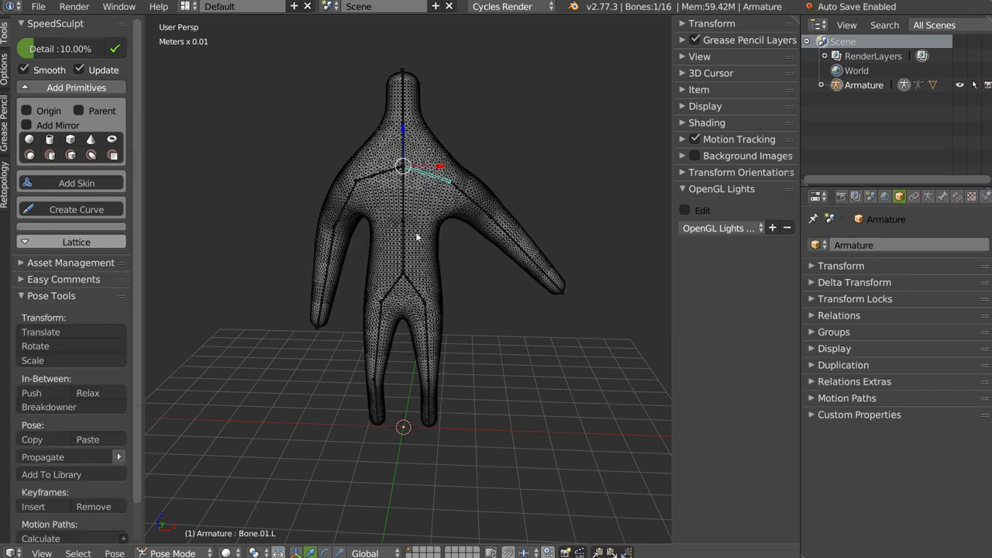
key(ctrl+Tab)
key(Delete)
- Remove the mesh's Armature modifier, switch to front orthographic view, and box-select a region
right_click(404, 246)
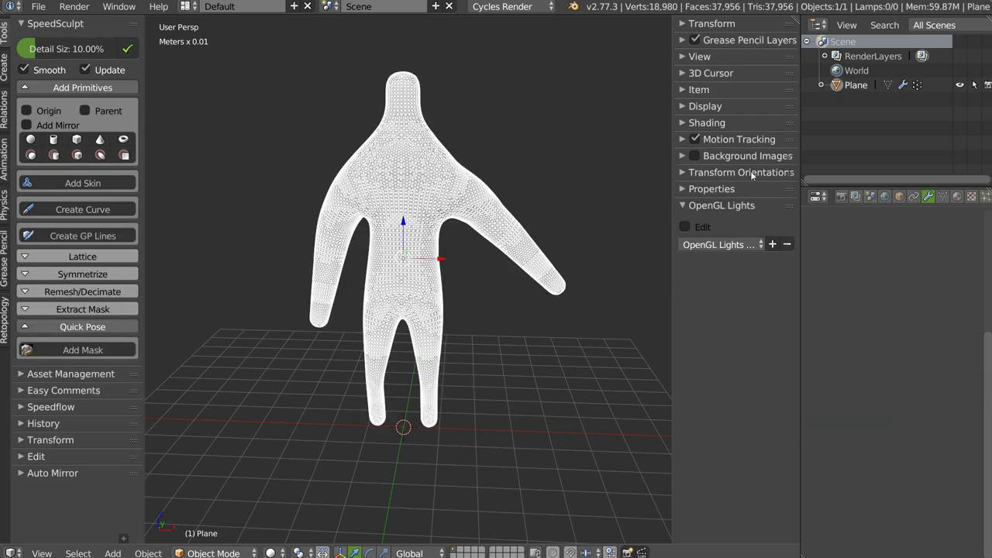
click(978, 266)
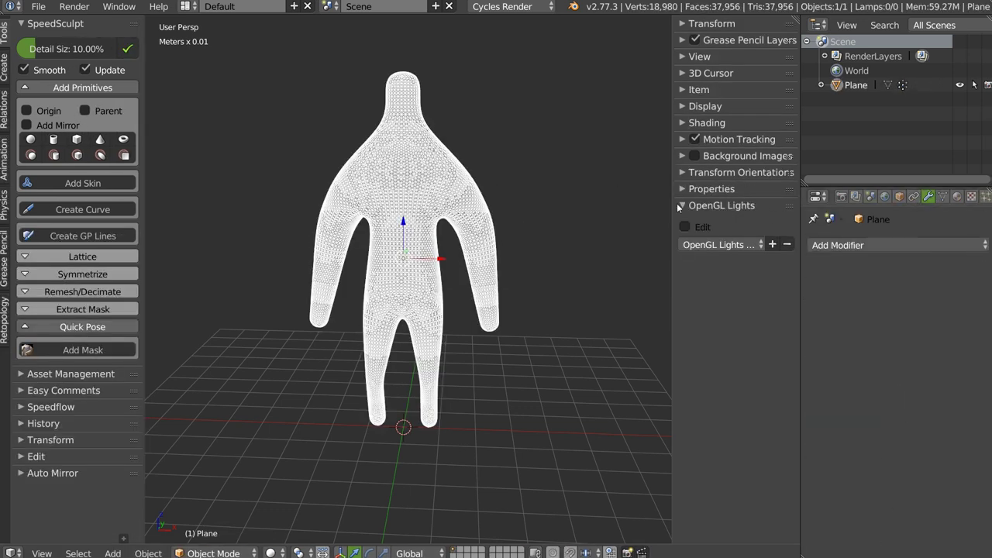
scroll(439, 283, up, 3)
key(q)
click(435, 188)
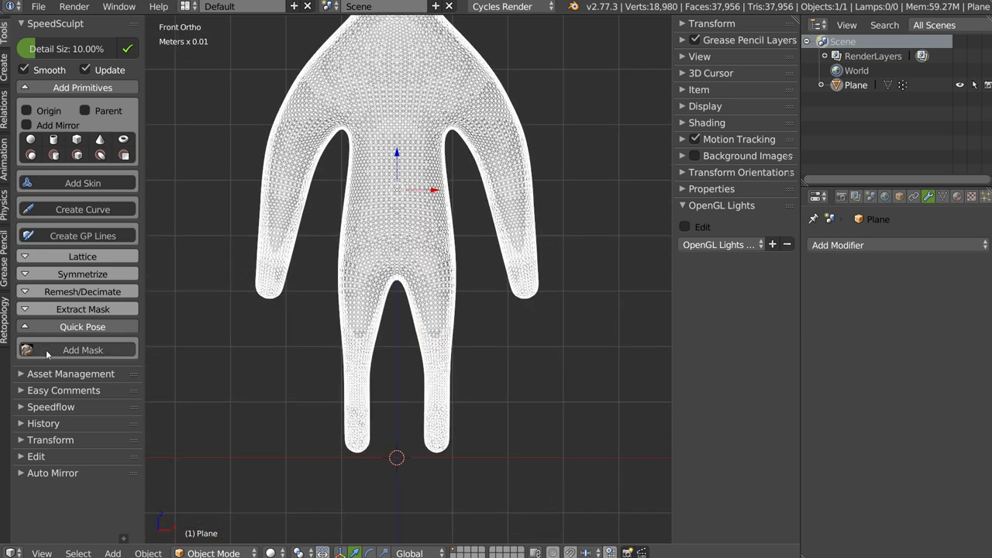
key(Tab)
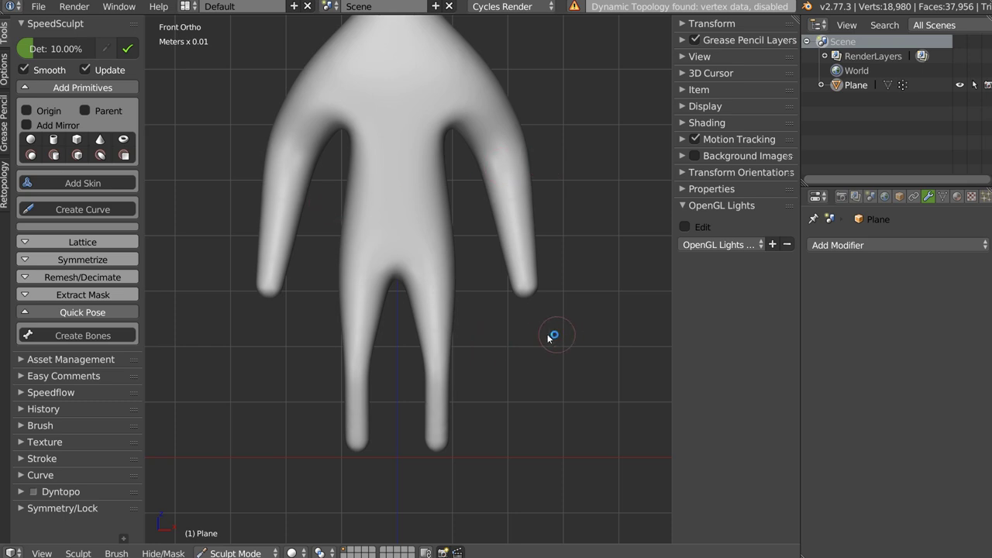
key(b)
drag(485, 217, 311, 485)
- Create a single-vertex chain and extrude it twice down Z from hip through knee to foot
click(82, 334)
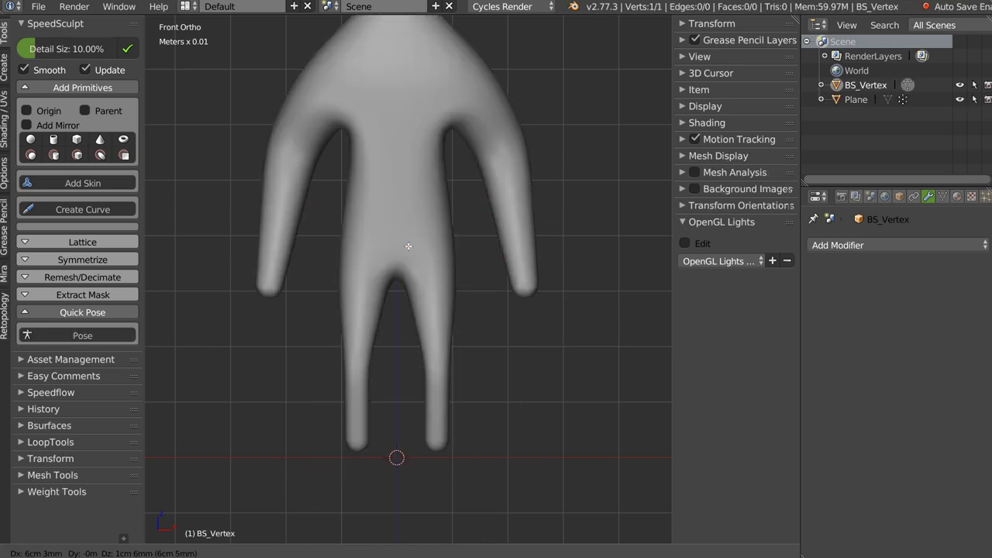
key(e)
key(z)
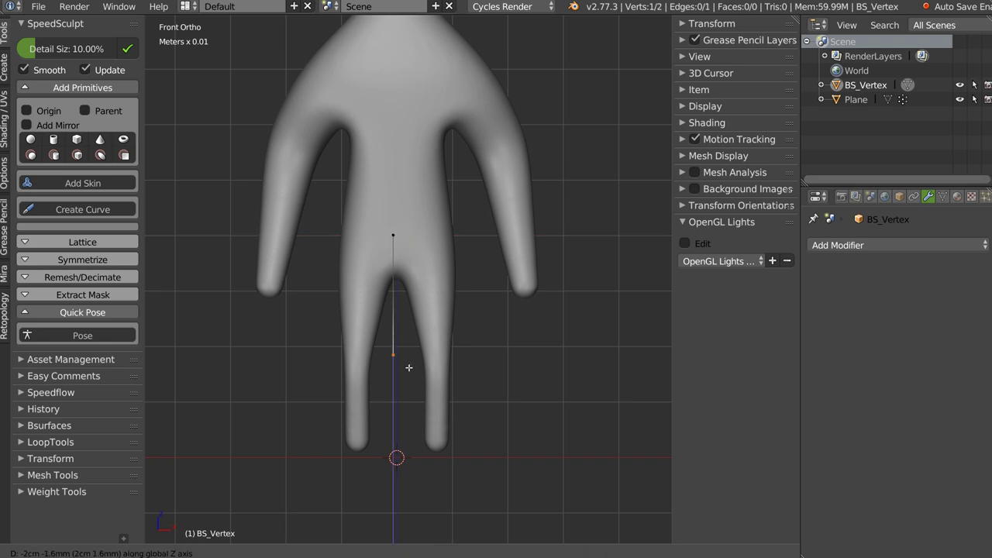
click(410, 364)
key(e)
key(z)
middle_drag(412, 461, 364, 349)
click(384, 376)
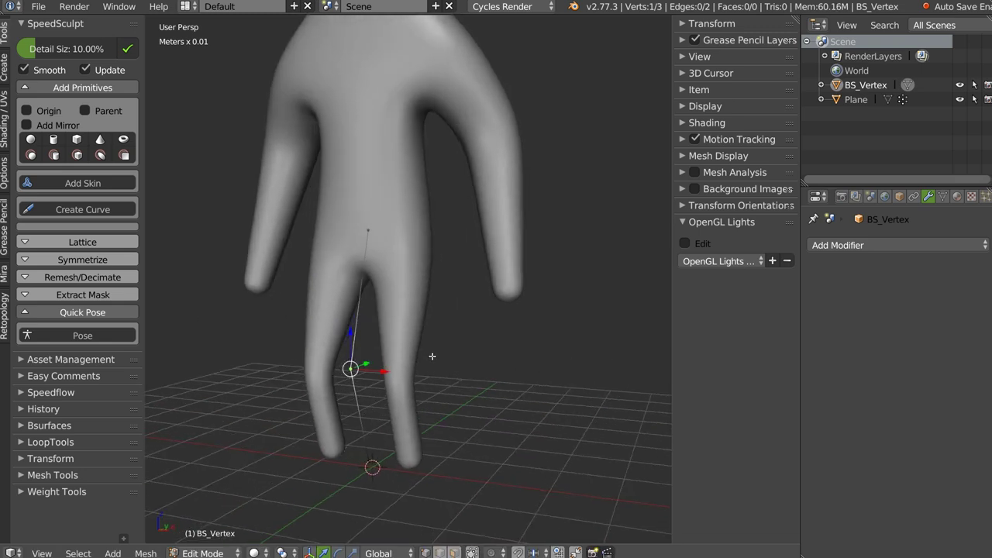
- Try rotating and Z-scaling the upper bone, cancelling both transforms
right_click(372, 278)
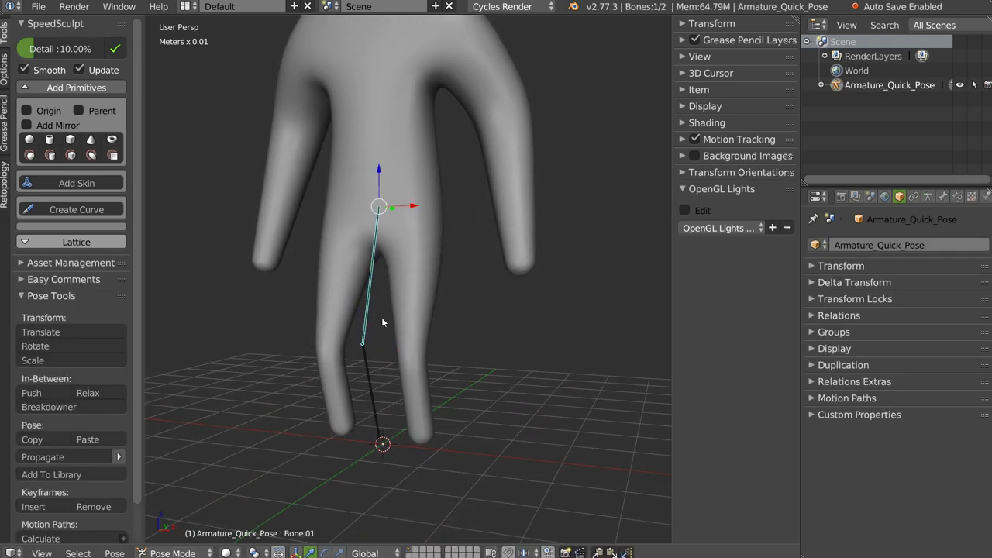
key(r)
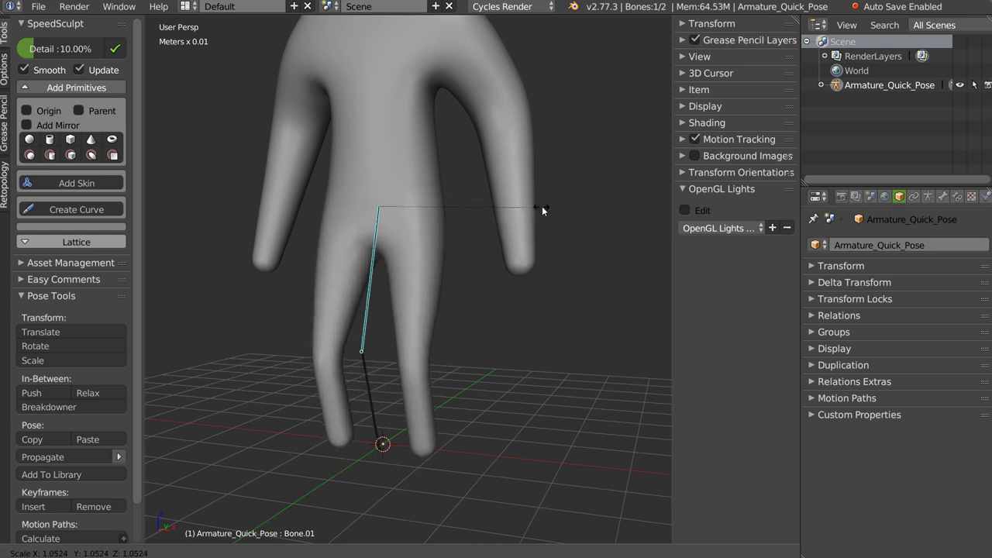
key(Escape)
key(s)
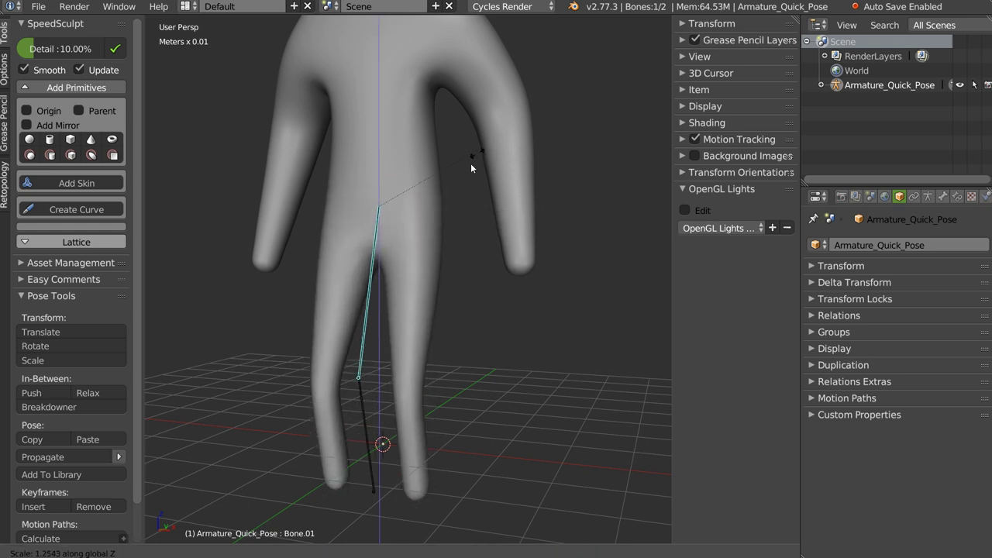
key(z)
key(Escape)
- Lengthen the lower bone Bone.00 and rotate it in right side view to bend the shin
right_click(372, 330)
key(s)
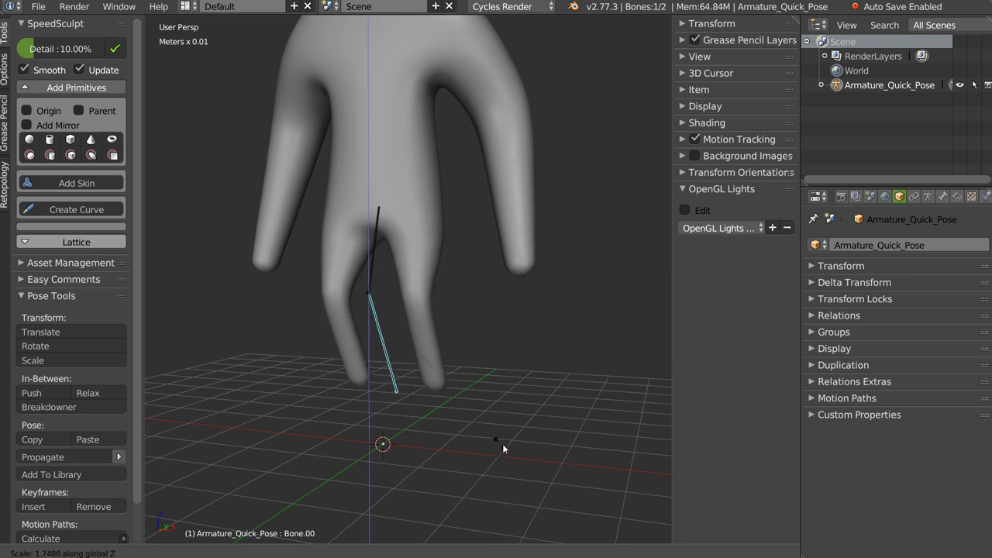
click(580, 467)
middle_drag(580, 463, 441, 289)
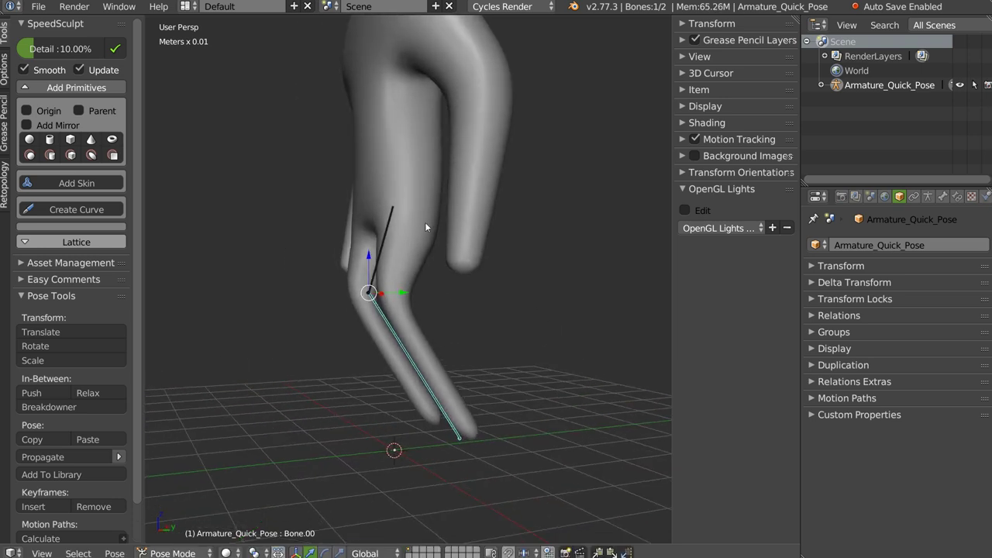
key(KP_3)
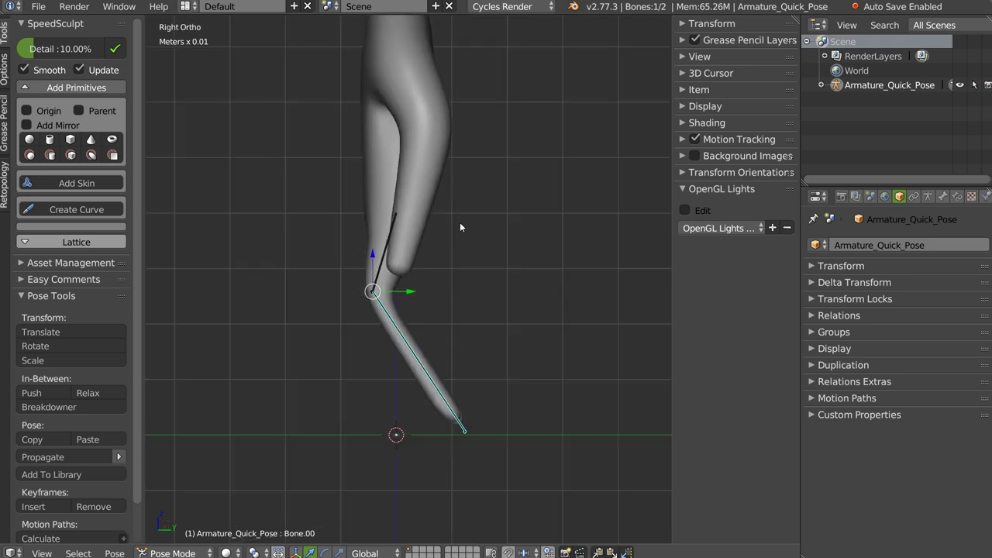
key(r)
click(423, 233)
- Rotate the thigh bone Bone.01, then swing the shin Bone.00 back under the knee
right_click(395, 238)
key(r)
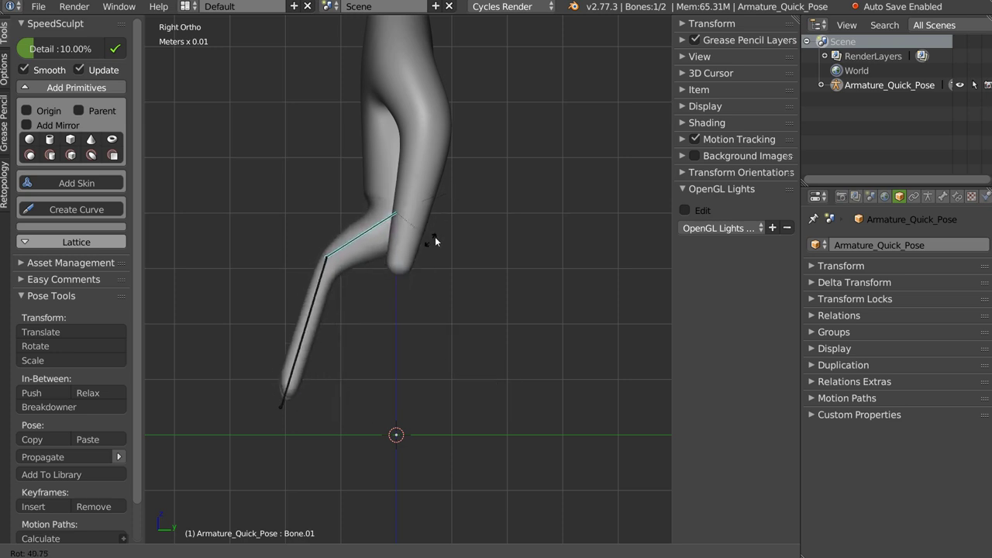
click(446, 229)
right_click(351, 341)
key(r)
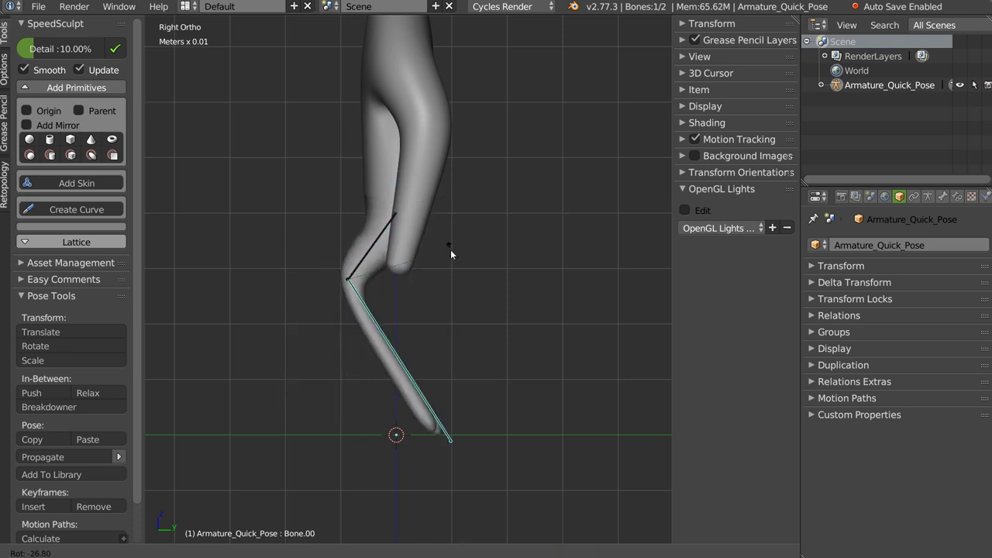
click(447, 275)
- Apply the Quick Pose to the mesh, removing the rig, and enter Sculpt Mode
mouse_move(448, 275)
middle_down()
mouse_move(446, 233)
mouse_move(502, 219)
mouse_move(422, 216)
mouse_move(336, 99)
mouse_move(417, 163)
mouse_move(390, 202)
mouse_move(487, 175)
mouse_move(417, 185)
mouse_move(480, 201)
middle_up()
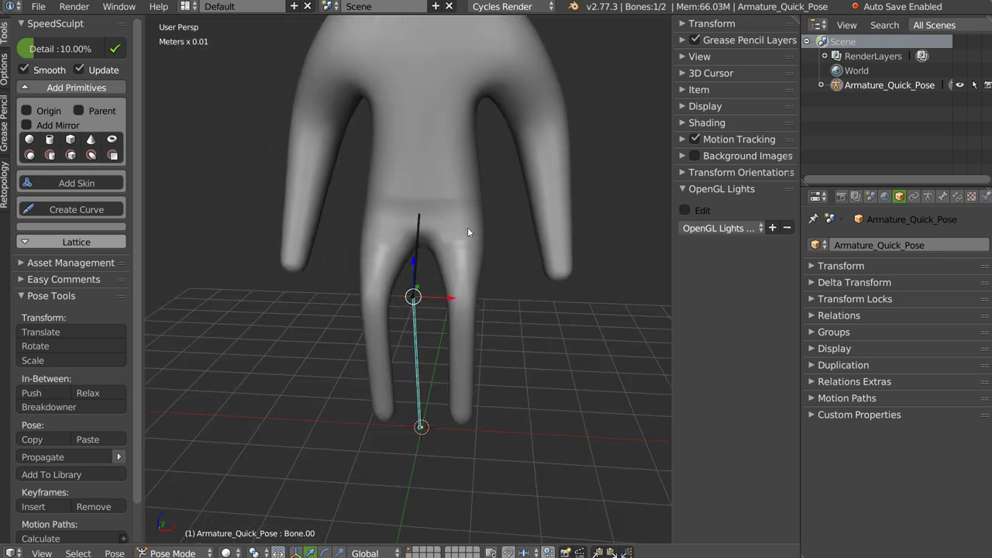
click(109, 351)
mouse_move(372, 223)
middle_down()
mouse_move(352, 201)
mouse_move(474, 215)
middle_up()
key(ctrl+Tab)
scroll(474, 216, up, 2)
- Enlarge the sculpt brush and smooth the dark crease between the legs
scroll(438, 203, up, 2)
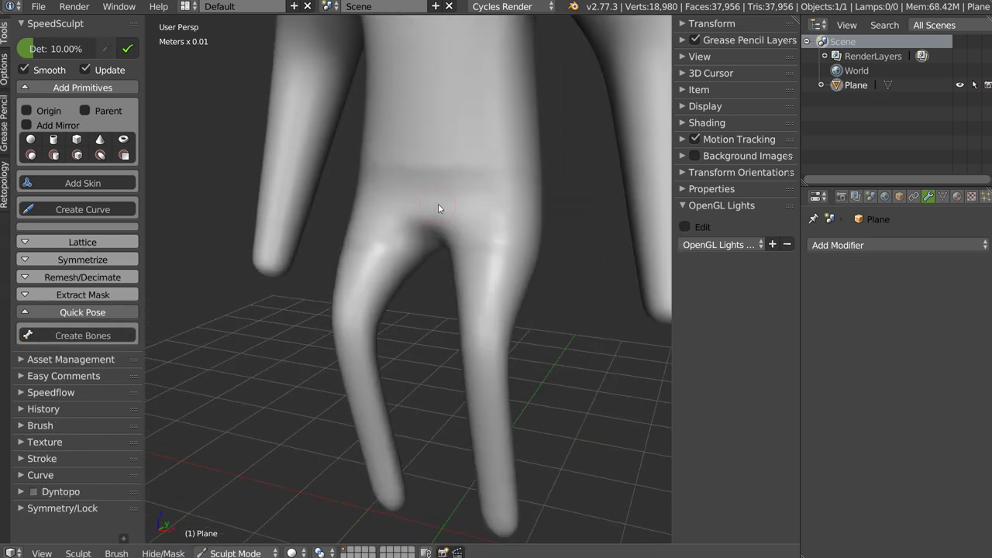
key(f)
click(499, 195)
mouse_move(498, 188)
mouse_down()
mouse_move(396, 175)
mouse_move(443, 194)
mouse_move(449, 151)
mouse_move(496, 185)
mouse_up()
- Return the figure to Object Mode and collapse the Quick Pose options
scroll(512, 194, down, 3)
scroll(499, 221, down, 3)
mouse_move(499, 221)
middle_down()
mouse_move(491, 217)
mouse_move(420, 283)
middle_up()
key(Tab)
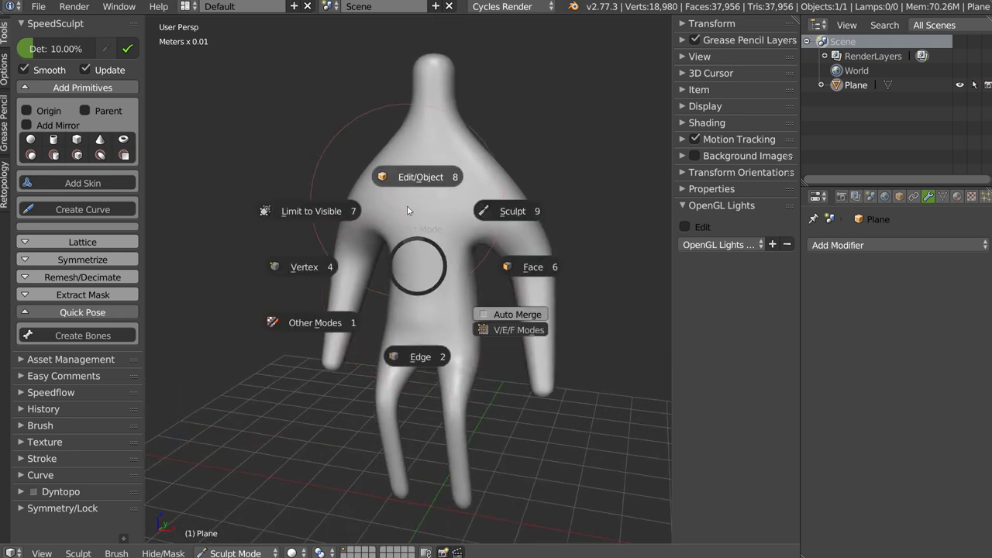
click(451, 251)
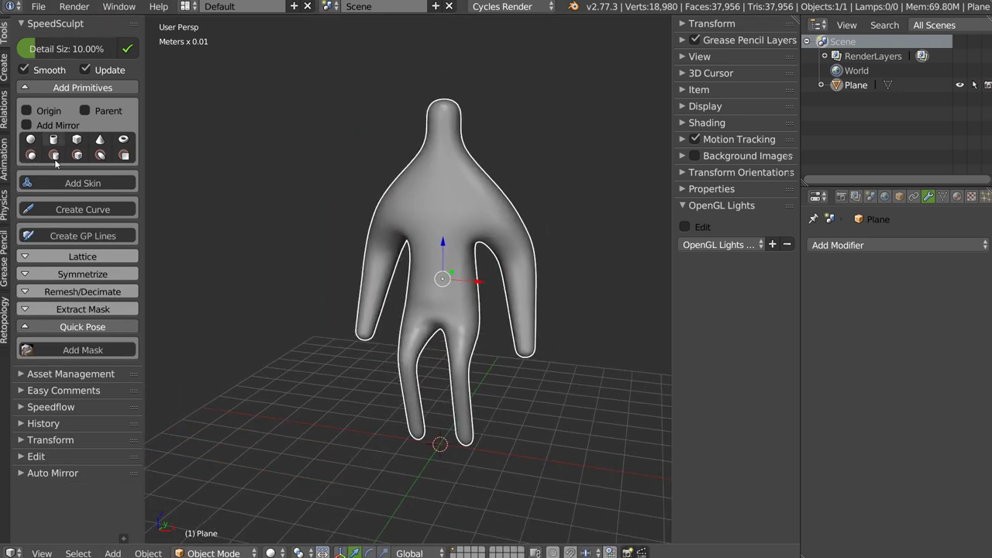
middle_drag(452, 252, 482, 171)
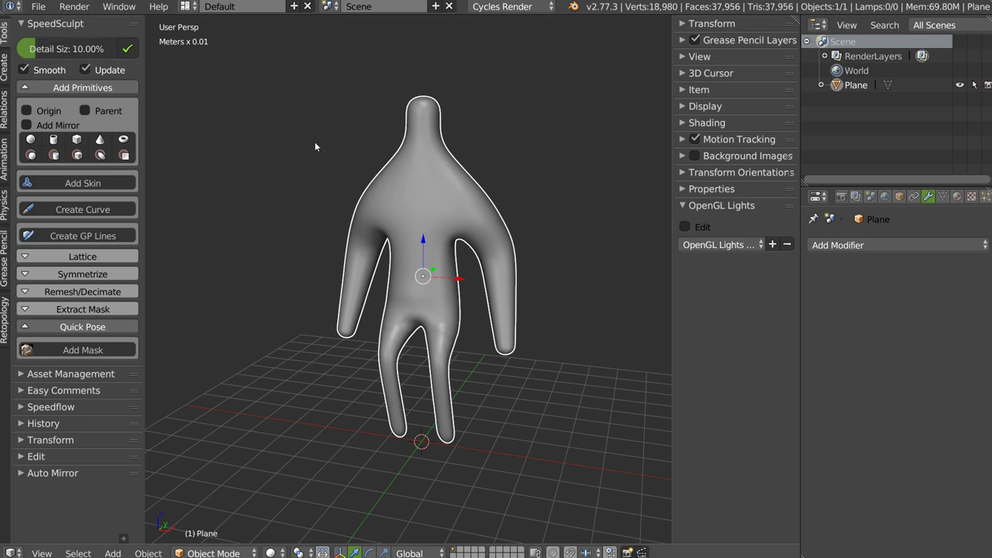
click(60, 326)
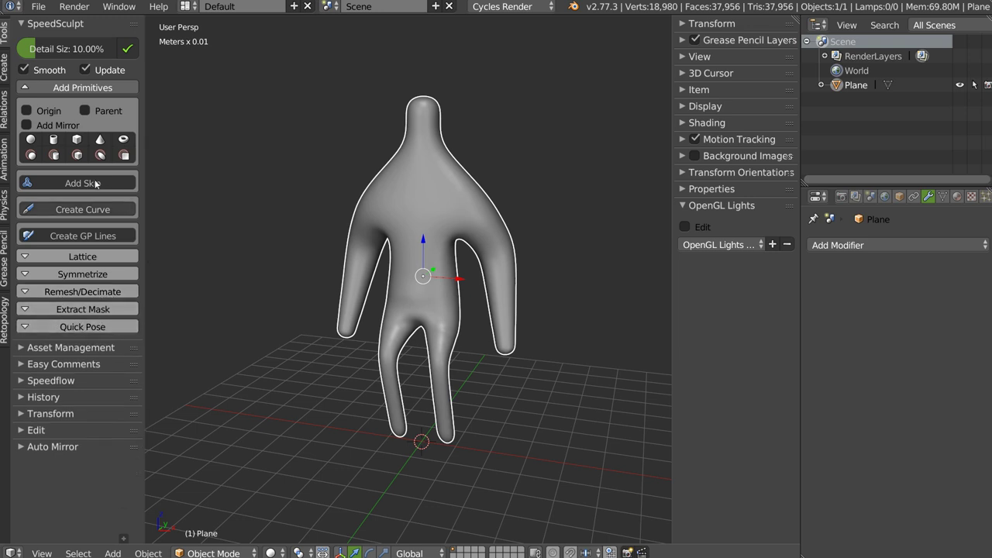
middle_drag(416, 206, 443, 201)
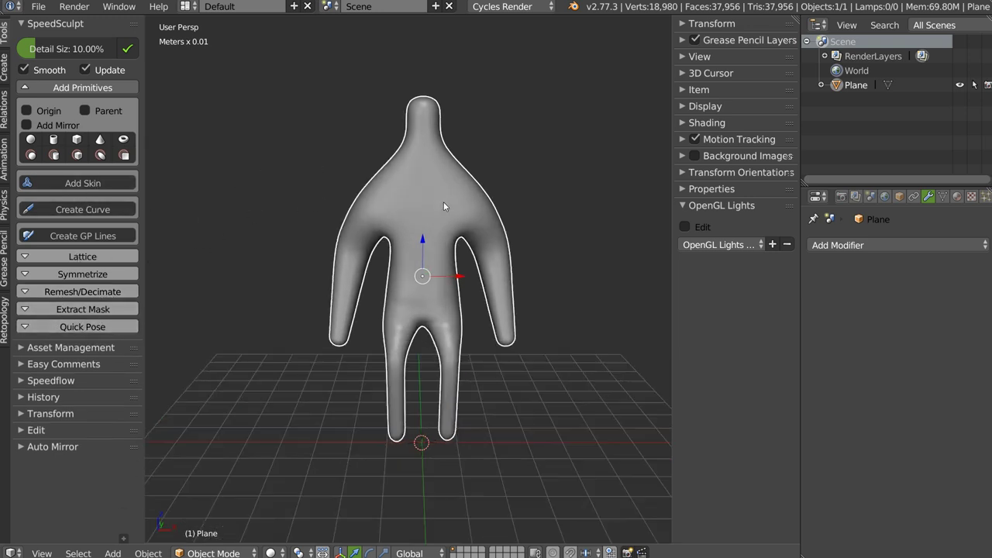
- Open the saved creature .blend scene from the File menu and orbit the view
click(36, 9)
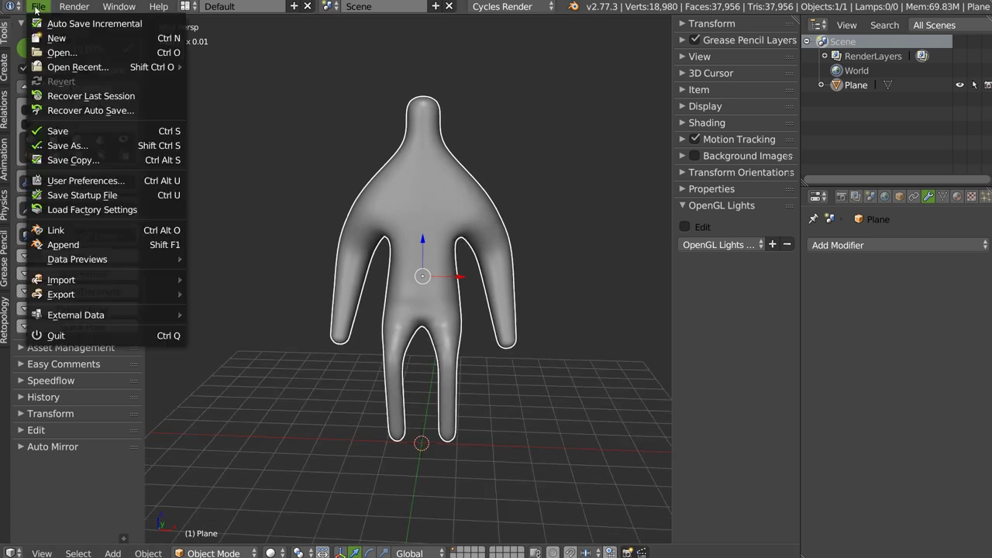
click(66, 37)
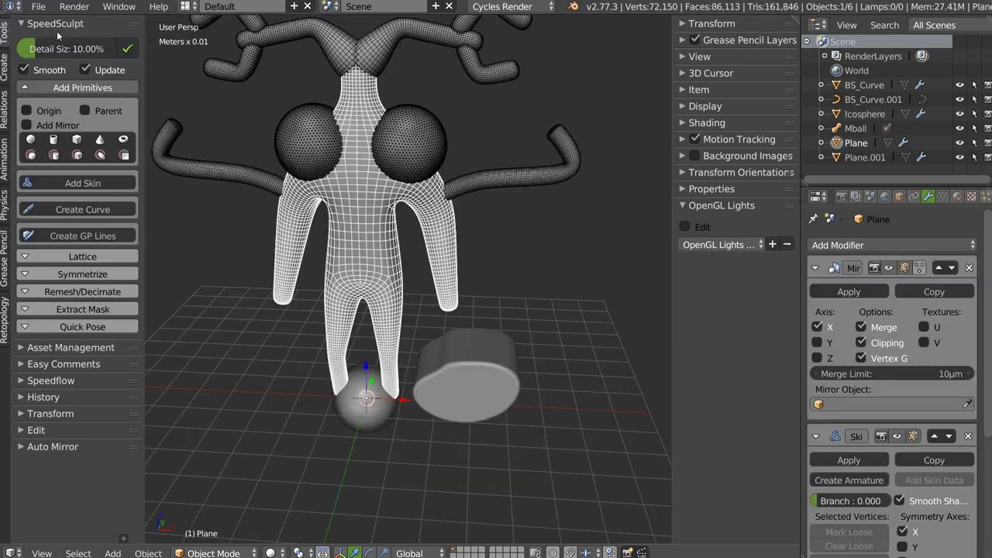
middle_drag(400, 237, 430, 247)
- Check the flat curve blob's points, then move the blob up beside the leg
right_click(398, 396)
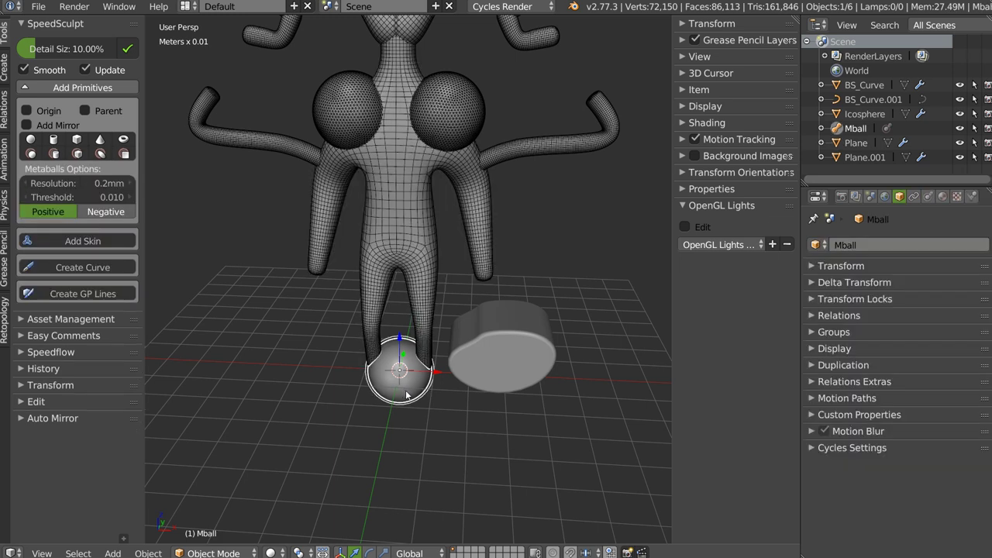
right_click(502, 331)
key(Tab)
mouse_move(502, 332)
middle_down()
mouse_move(500, 308)
mouse_move(468, 329)
middle_up()
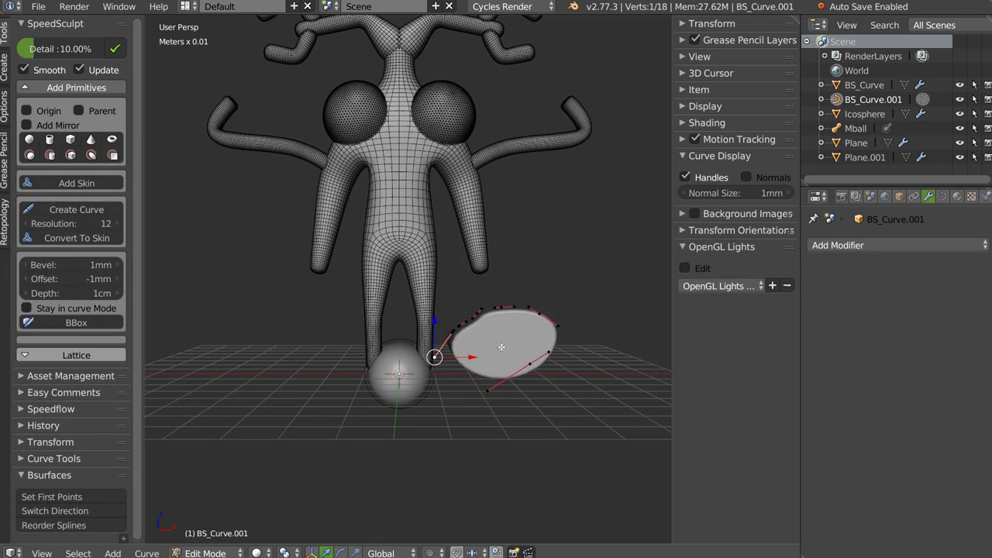
key(Tab)
key(g)
click(445, 215)
- Select the eye spheres, then inspect an elbow vertex of the arms' skin in Edit Mode
shift+scroll(451, 220, up, 3)
right_click(456, 226)
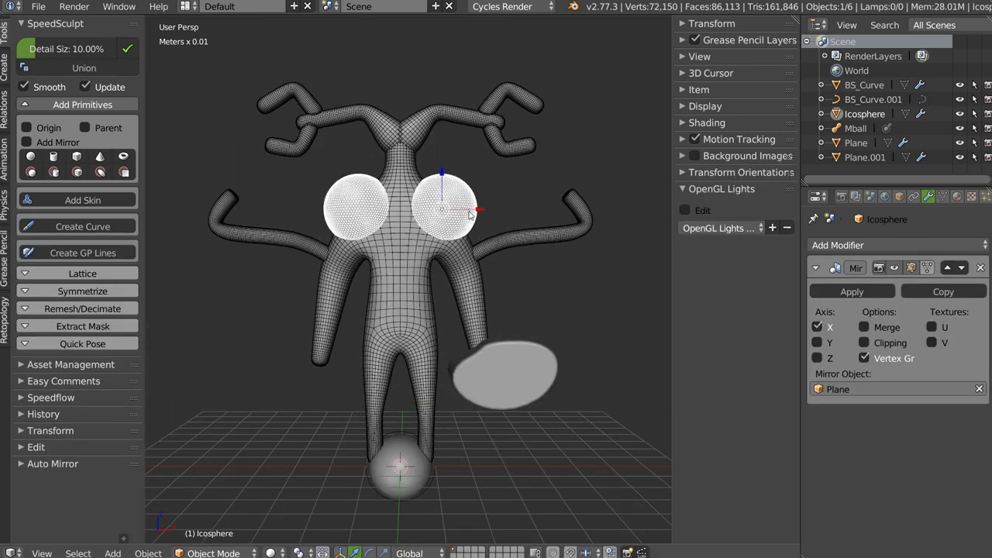
right_click(529, 242)
key(Tab)
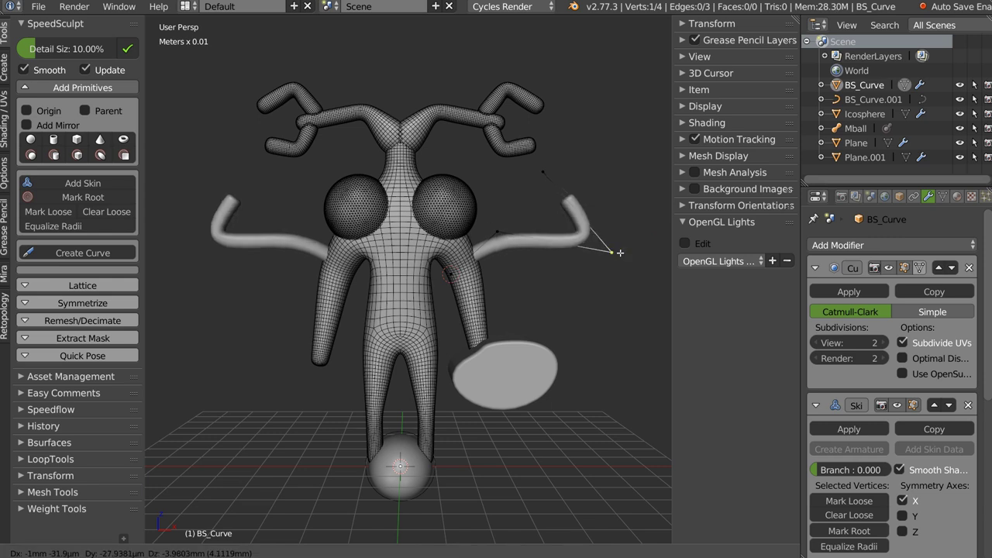
right_click(582, 192)
key(Tab)
- Select the antlers and zoom onto one of their vertices in Edit Mode
right_click(499, 121)
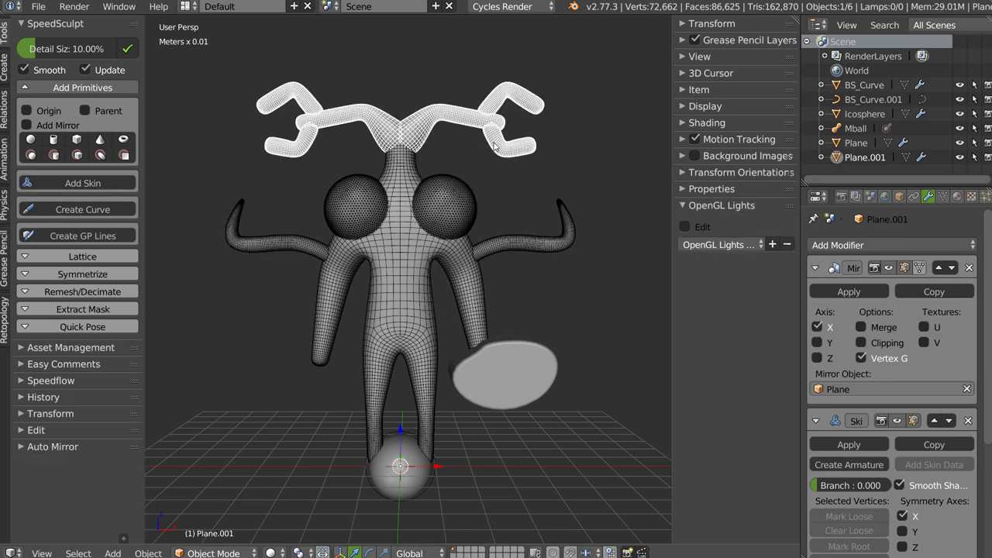
key(Tab)
right_click(499, 124)
key(KP_Decimal)
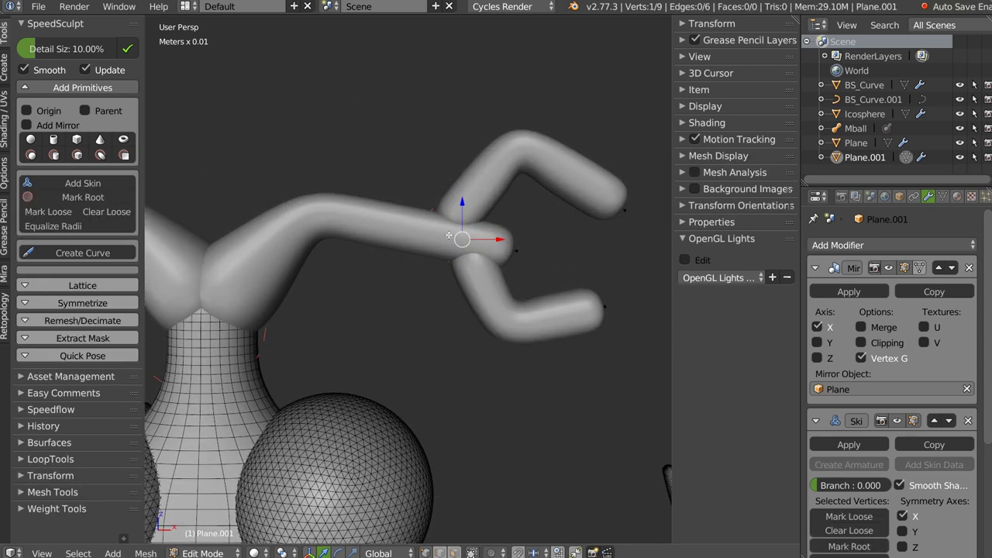
- Show only the antler's edge cage, then restore its solid skin shading
key(z)
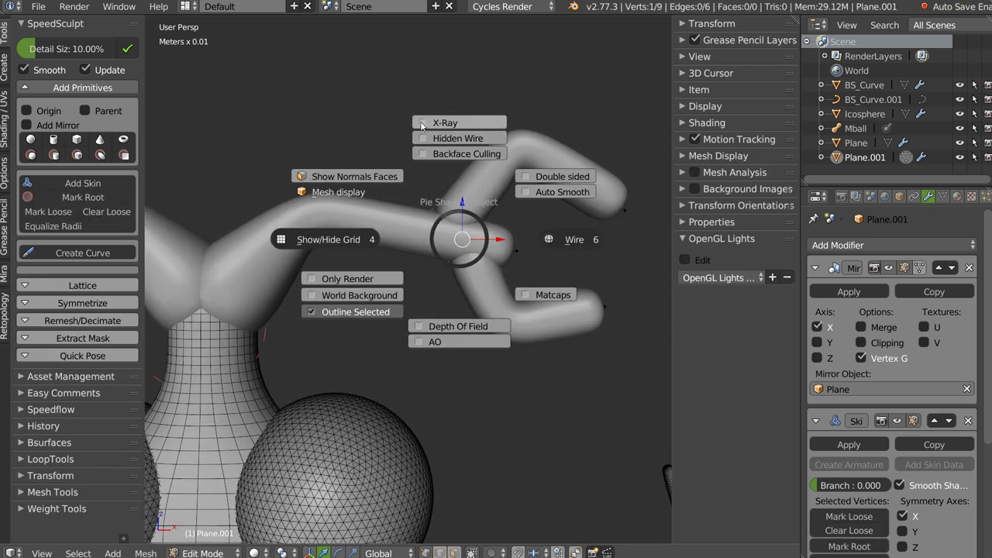
key(z)
click(438, 120)
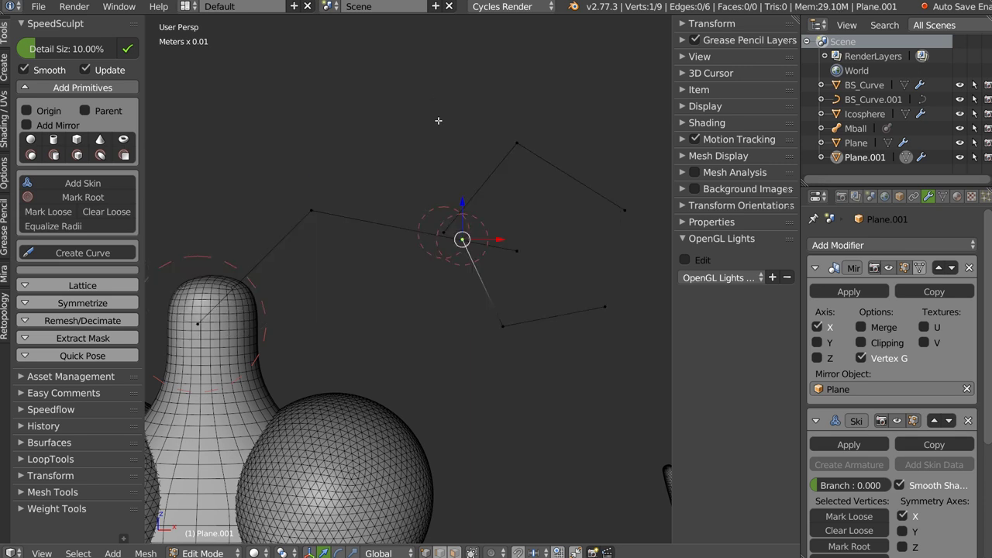
key(z)
click(412, 82)
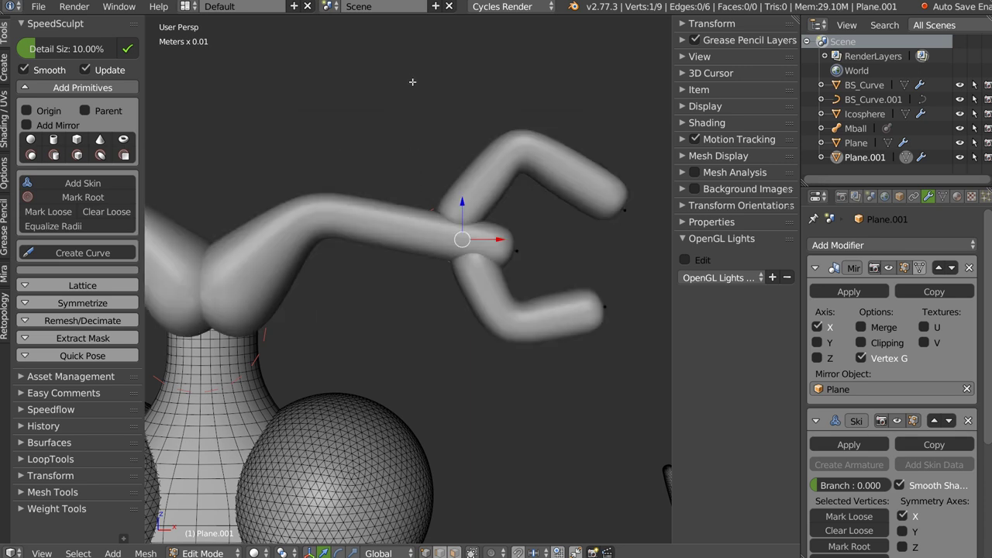
- Zoom back out to the whole character and return the antlers to Object Mode
scroll(511, 191, down, 4)
shift+middle_drag(459, 262, 517, 203)
scroll(491, 233, down, 3)
scroll(496, 229, down, 2)
key(Tab)
scroll(521, 245, down, 1)
- Lasso all six creature parts together and make the body the active object
ctrl+drag(535, 314, 510, 230)
key(ctrl+z)
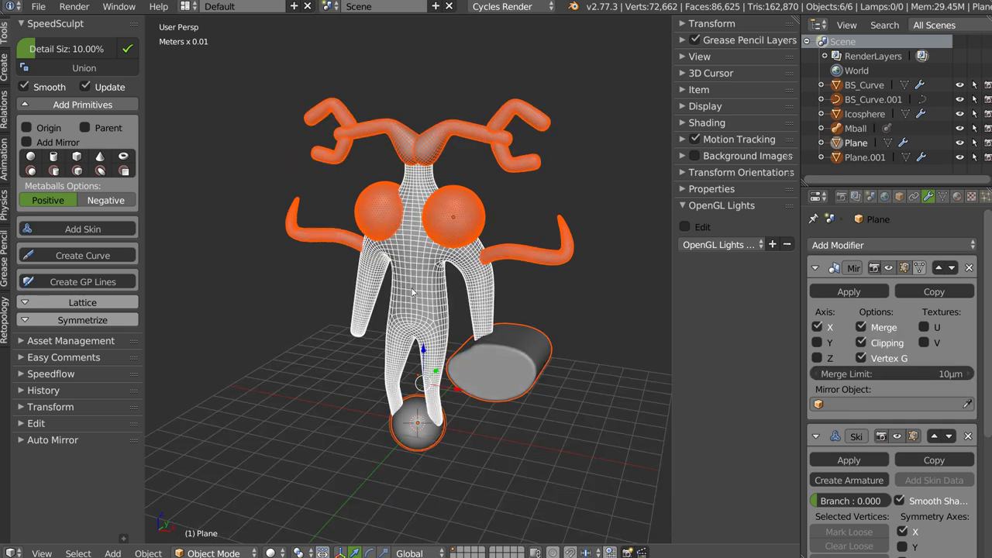
scroll(418, 275, up, 1)
scroll(438, 263, up, 2)
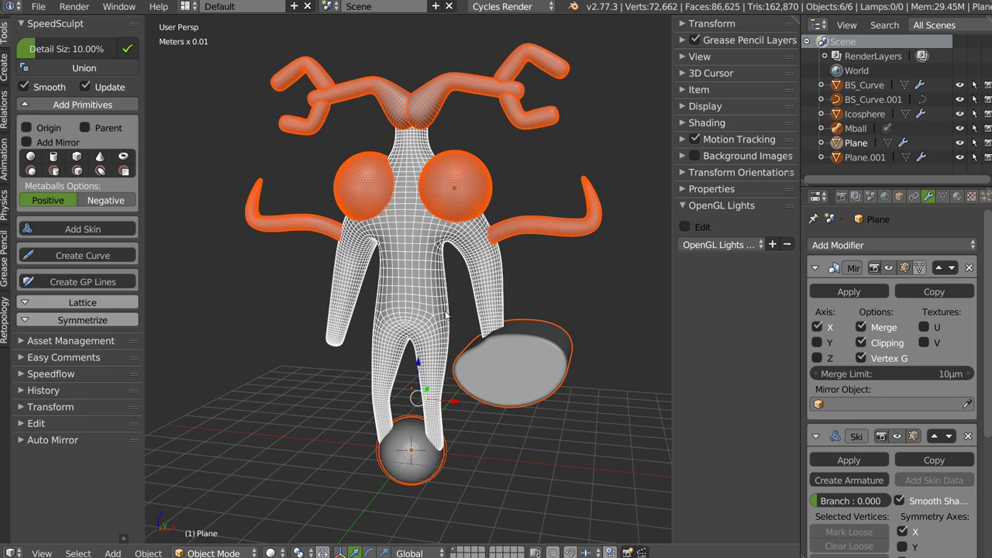
- Turn the wireframe overlay off, orbit so the foot is on the left, then turn it back on
key(z)
click(531, 279)
mouse_move(531, 279)
middle_down()
mouse_move(648, 242)
mouse_move(397, 248)
mouse_move(417, 256)
mouse_move(484, 227)
middle_up()
key(z)
- Zoom and orbit to inspect the dense Plane mesh from a tilted three-quarter angle
scroll(457, 232, up, 3)
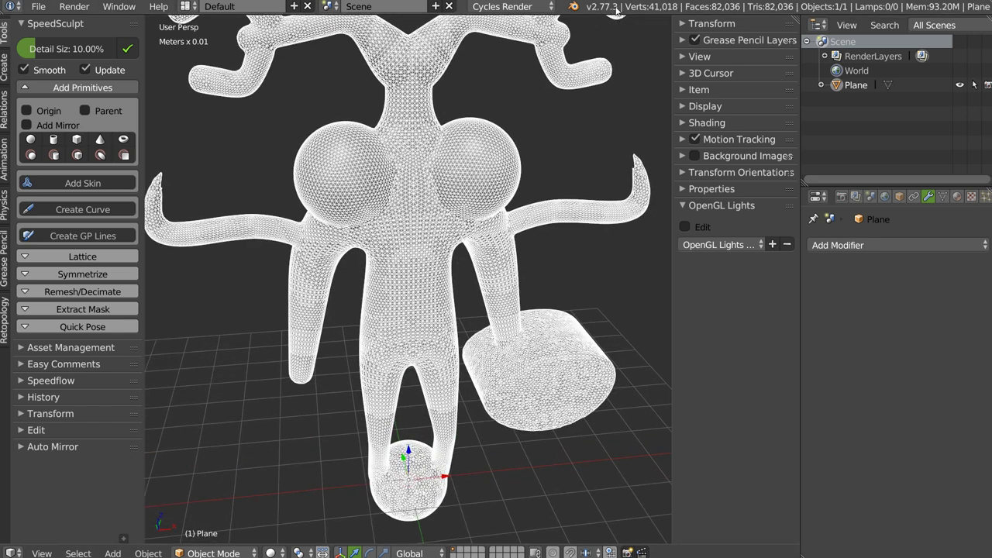
scroll(451, 224, up, 3)
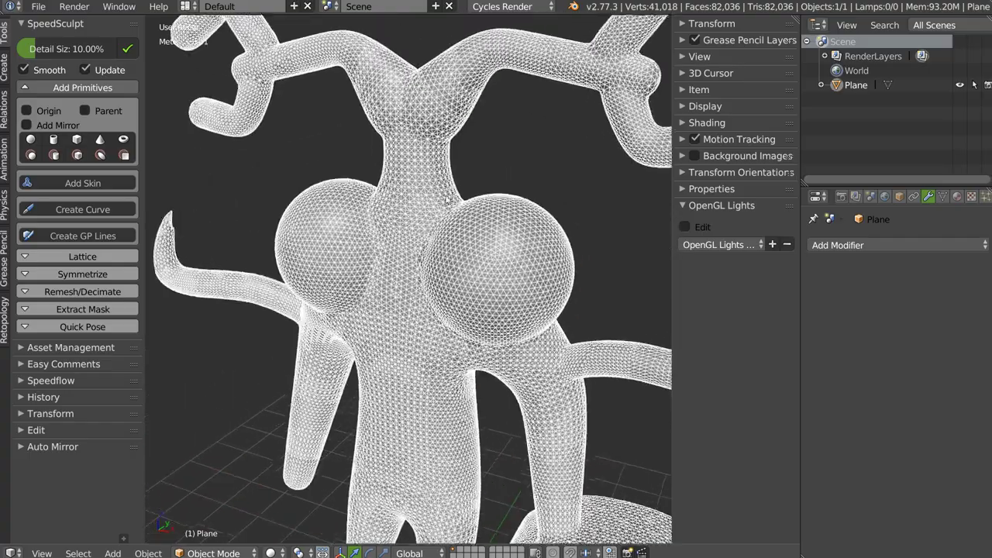
scroll(450, 225, down, 3)
scroll(450, 226, down, 3)
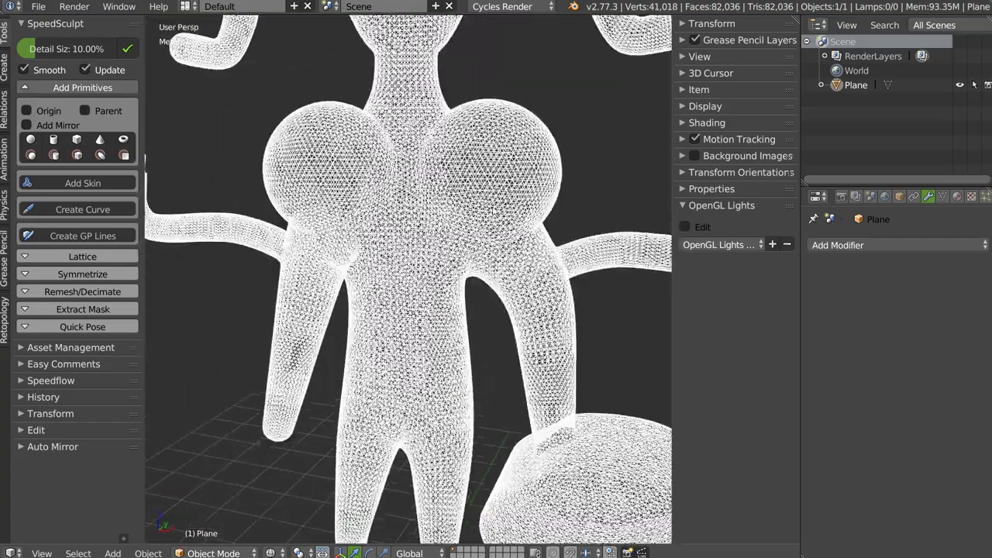
mouse_move(139, 110)
middle_down()
mouse_move(417, 361)
mouse_move(487, 335)
mouse_move(456, 308)
middle_up()
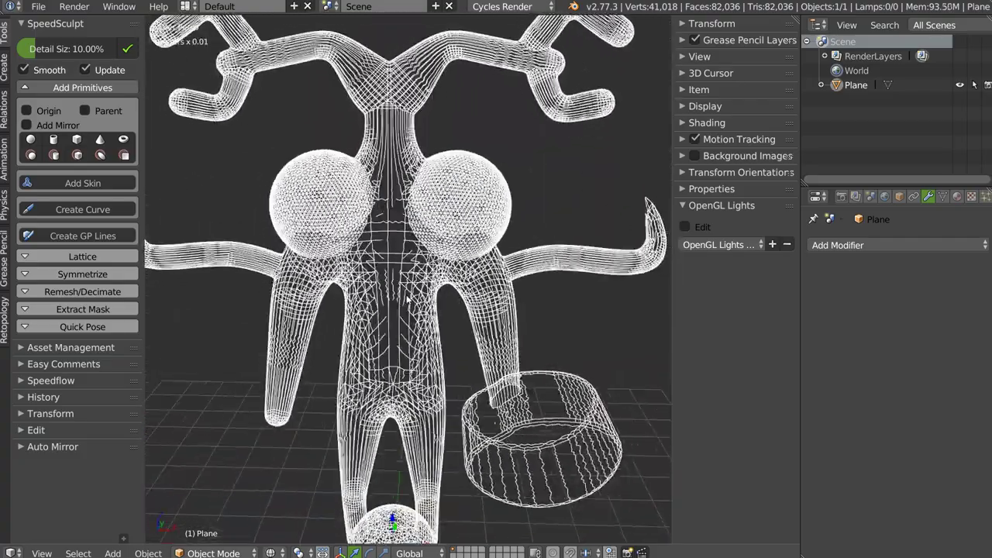
middle_drag(426, 154, 415, 205)
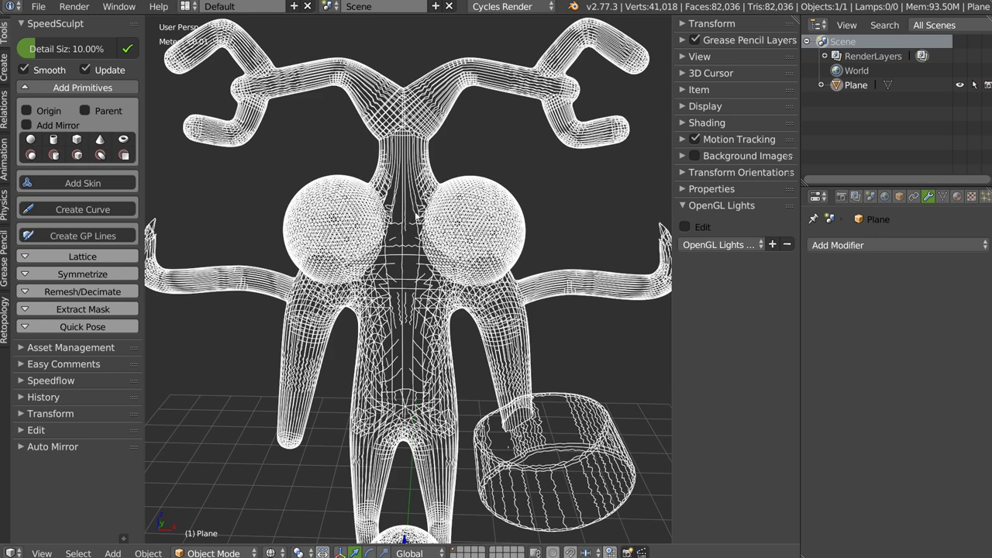
mouse_move(412, 218)
middle_down()
mouse_move(437, 201)
mouse_move(277, 196)
mouse_move(503, 210)
mouse_move(453, 207)
middle_up()
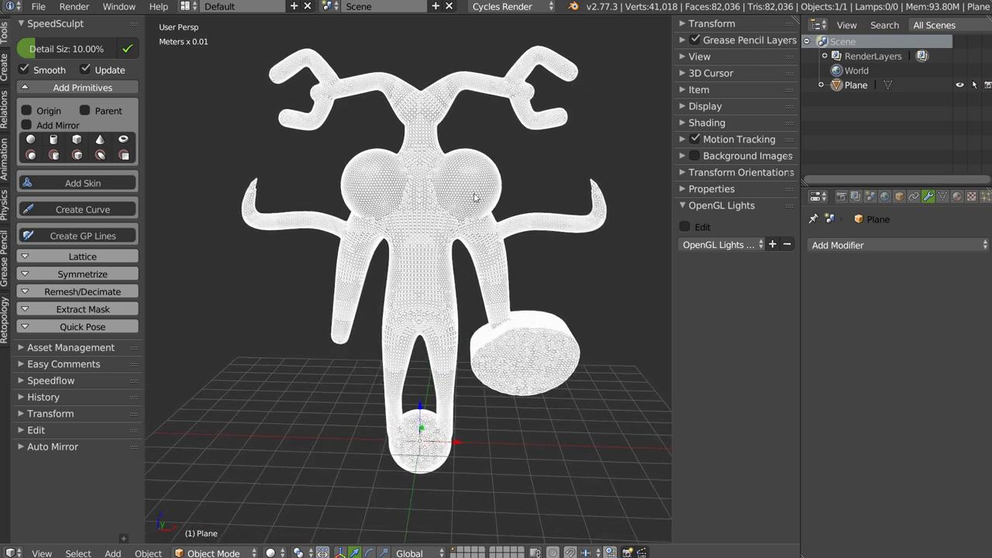
middle_drag(442, 172, 447, 135)
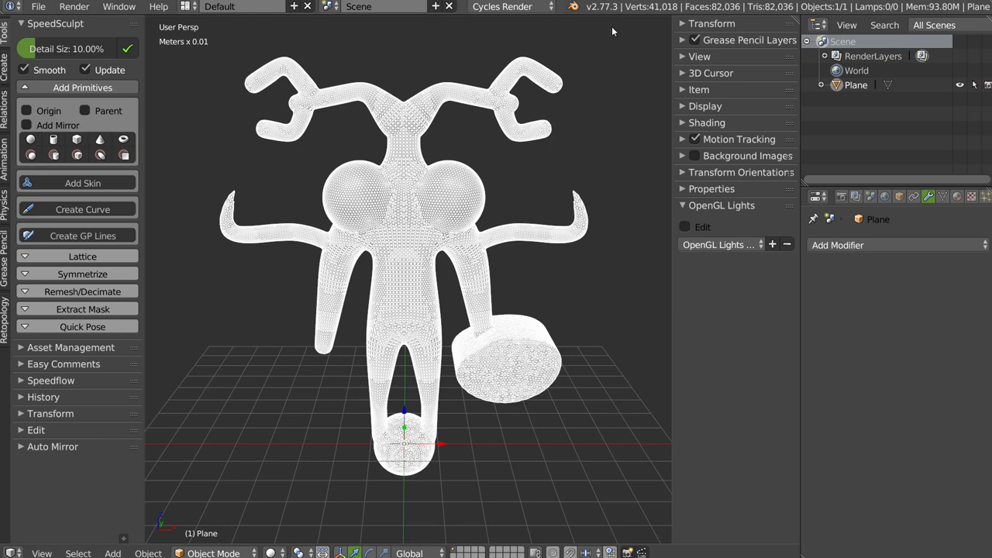
- Delete the sculpted model and add a UV sphere at the origin
key(x)
click(422, 263)
key(ctrl+s)
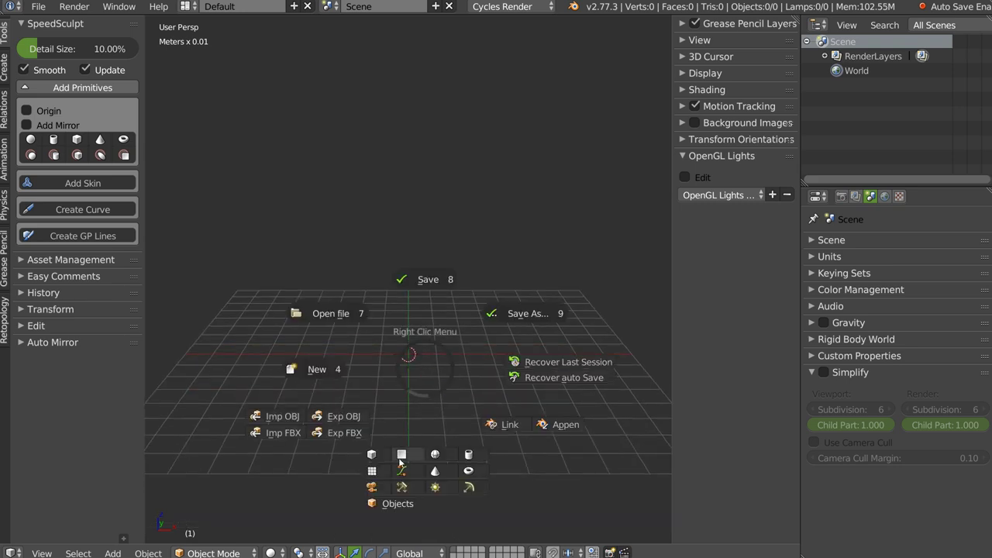
click(431, 453)
- Add a Subdivision Surface modifier to the sphere and apply it
scroll(432, 403, up, 2)
scroll(450, 326, up, 2)
key(shift+q)
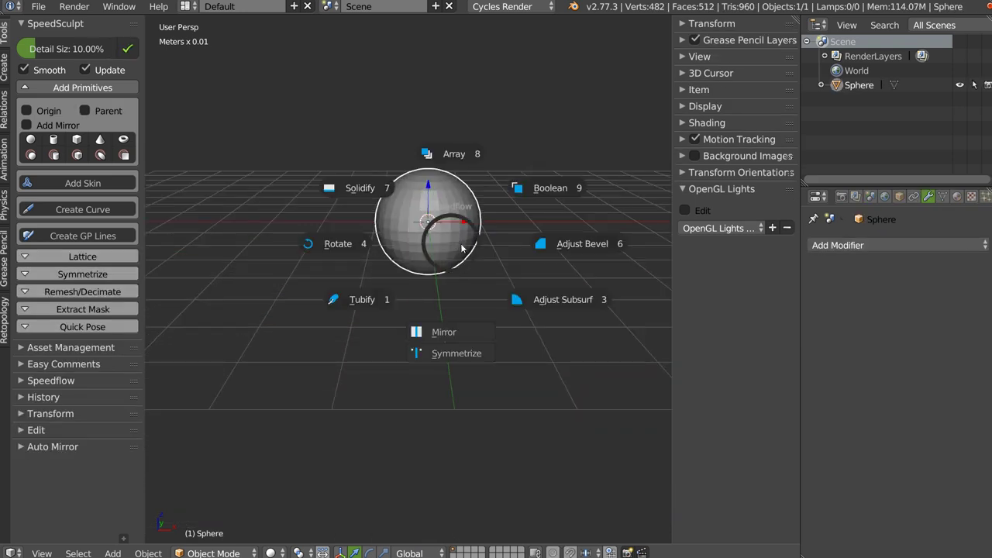
click(589, 303)
scroll(640, 306, up, 2)
key(a)
middle_drag(642, 307, 643, 271)
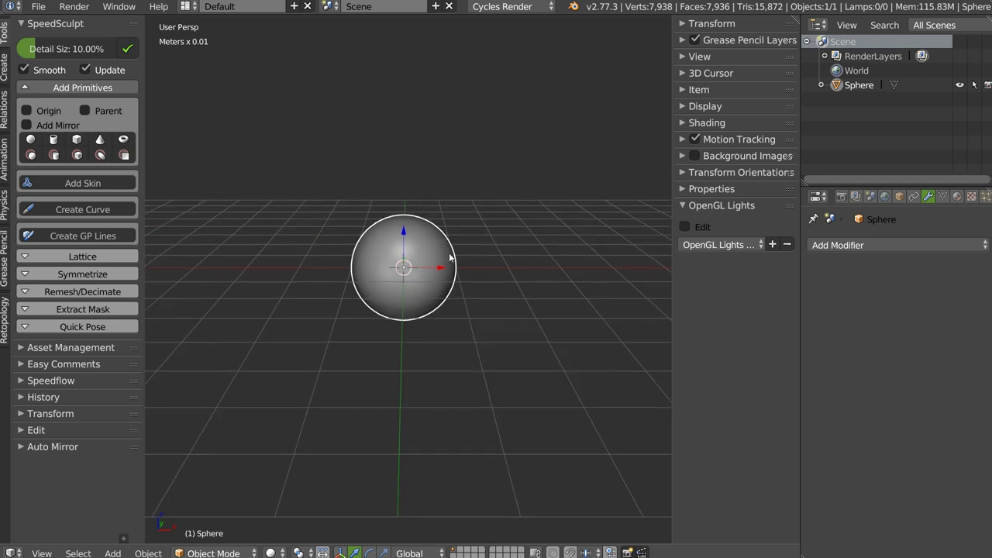
- Duplicate the sphere upward along Z, add an overlapping copy up-right, and delete the bottom sphere
key(shift+d)
key(z)
click(382, 132)
key(shift+d)
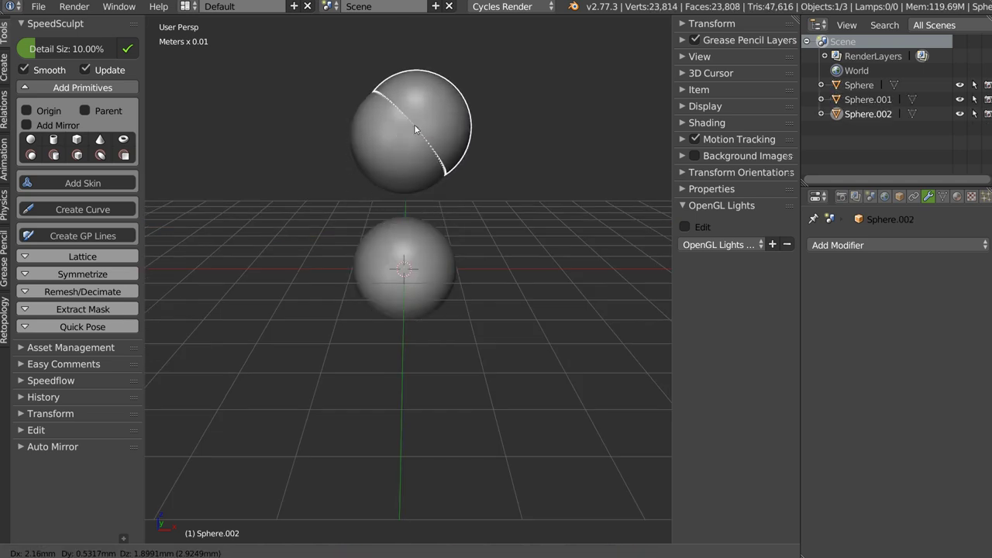
click(460, 104)
right_click(423, 269)
key(x)
click(418, 258)
- Duplicate the overlapping sphere pair along Y to place a second pair below
right_click(491, 116)
shift+right_click(421, 153)
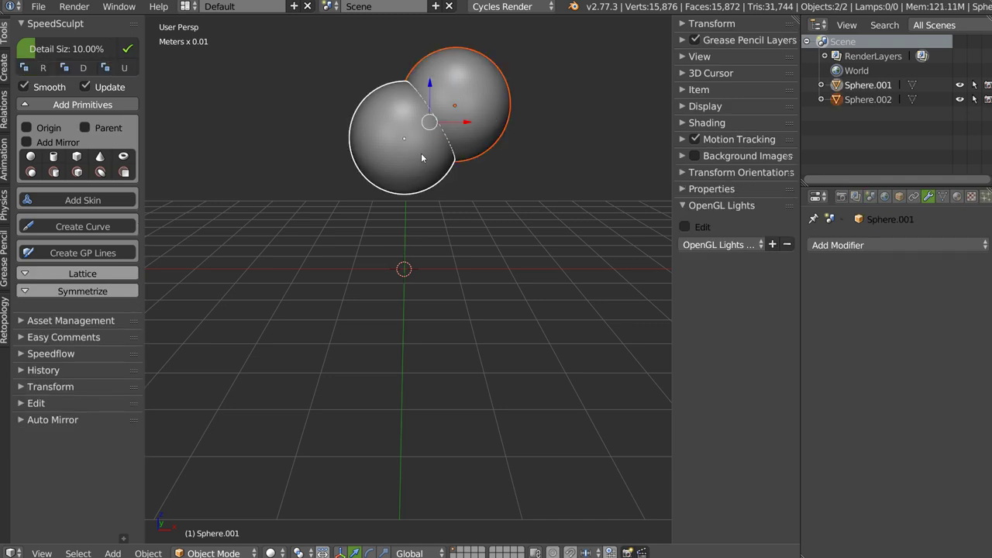
key(shift+d)
key(y)
scroll(438, 155, down, 5)
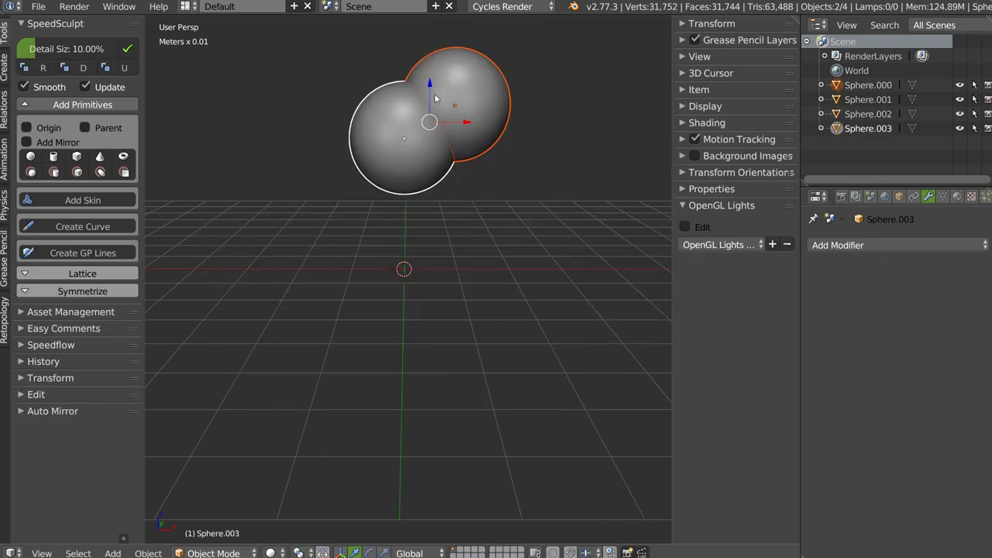
click(438, 206)
scroll(458, 203, up, 3)
- Cut Sphere.003 with a Boolean difference using Sphere.000 as the cutter
right_click(476, 209)
shift+right_click(409, 233)
key(space)
click(505, 185)
key(Escape)
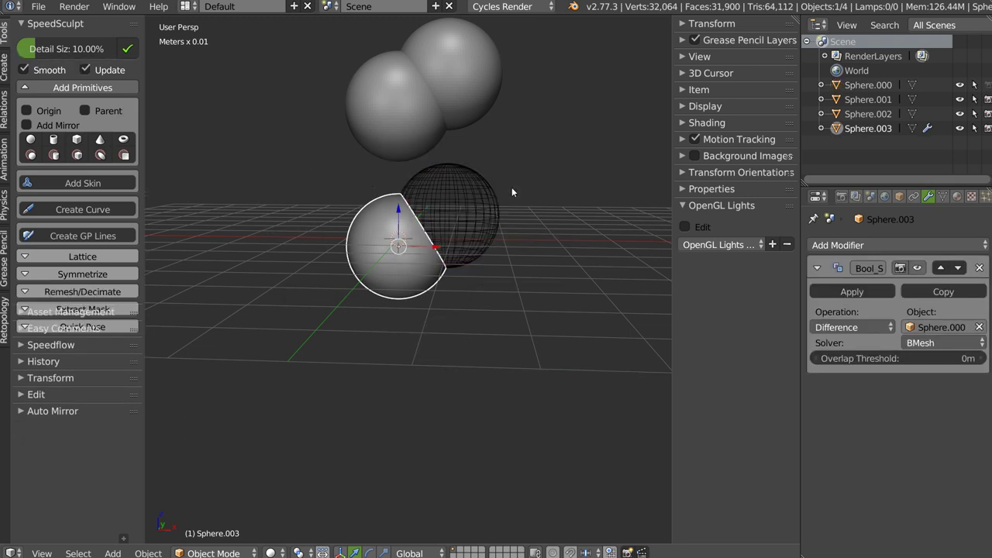
- Cut Sphere.001 with a Boolean difference using Sphere.002 as the cutter
right_click(458, 100)
shift+right_click(412, 144)
key(space)
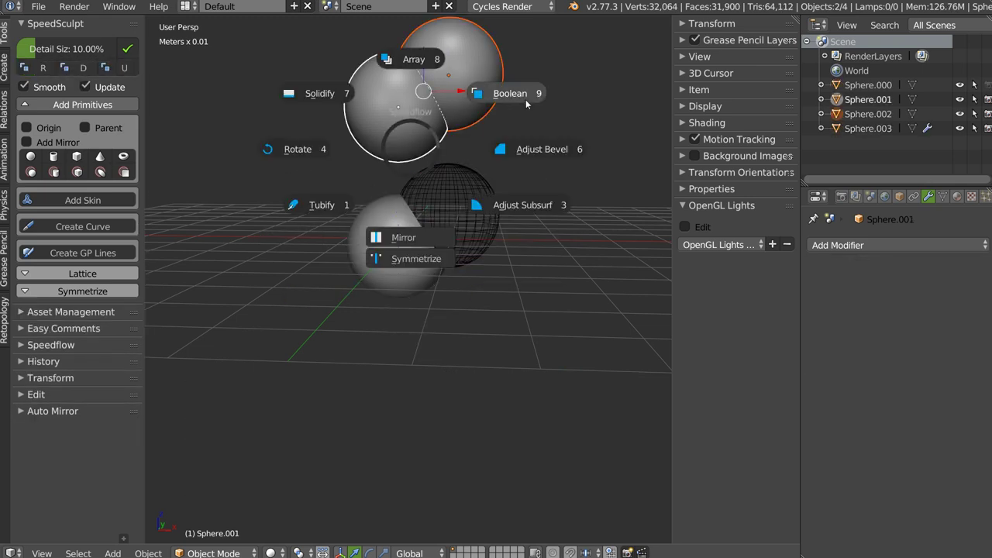
click(515, 94)
key(Escape)
- Reframe the spheres and open the Boolean Solver dropdown
middle_drag(524, 104, 469, 179)
scroll(474, 146, up, 2)
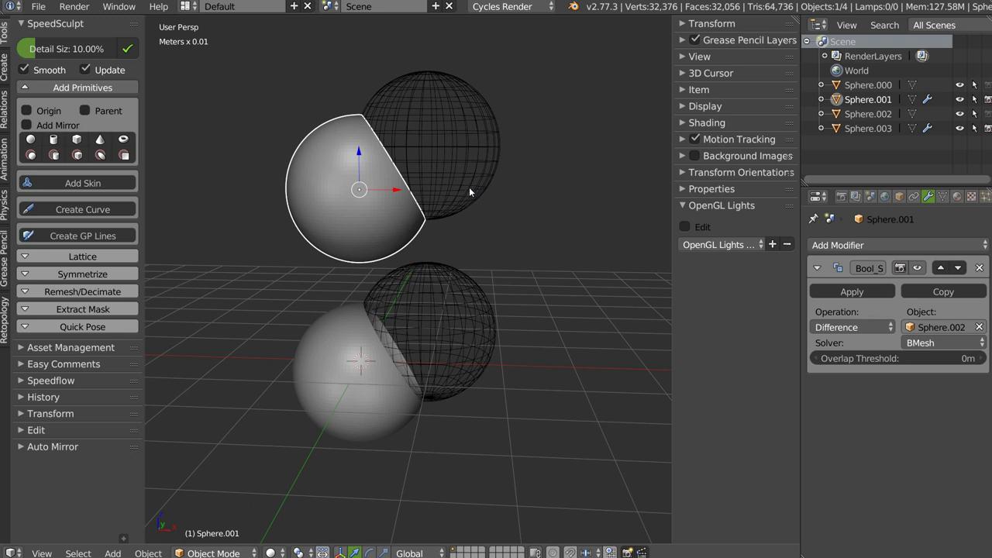
shift+middle_drag(485, 160, 499, 167)
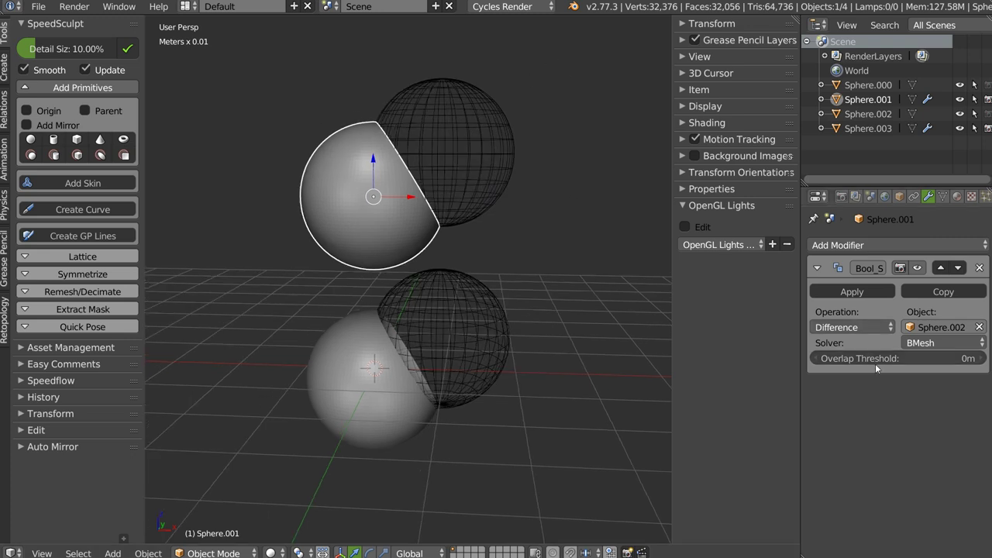
click(920, 344)
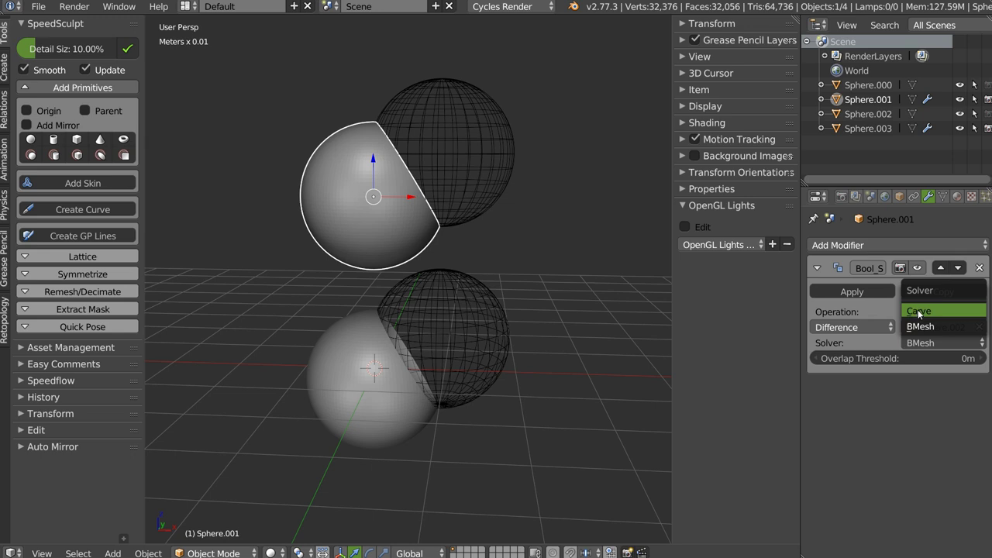
- Set the solver to Carve, switch to front ortho view, and apply the Boolean cuts on Sphere.001 and Sphere.003
click(920, 311)
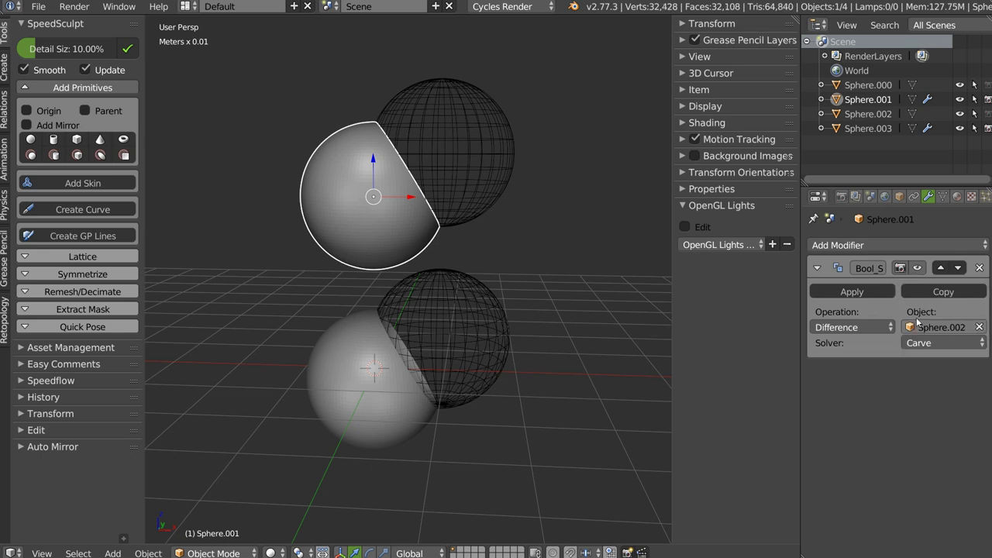
right_click(350, 397)
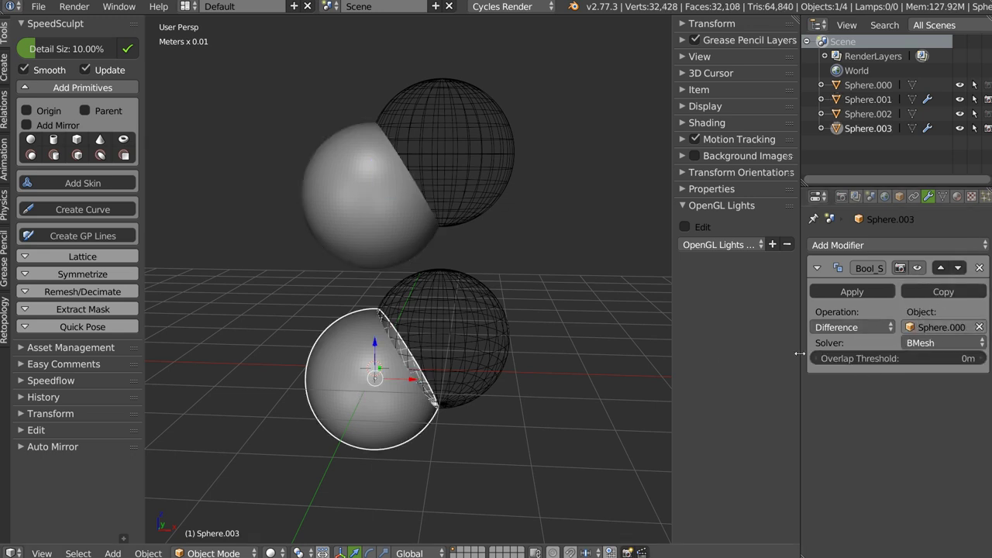
right_click(392, 225)
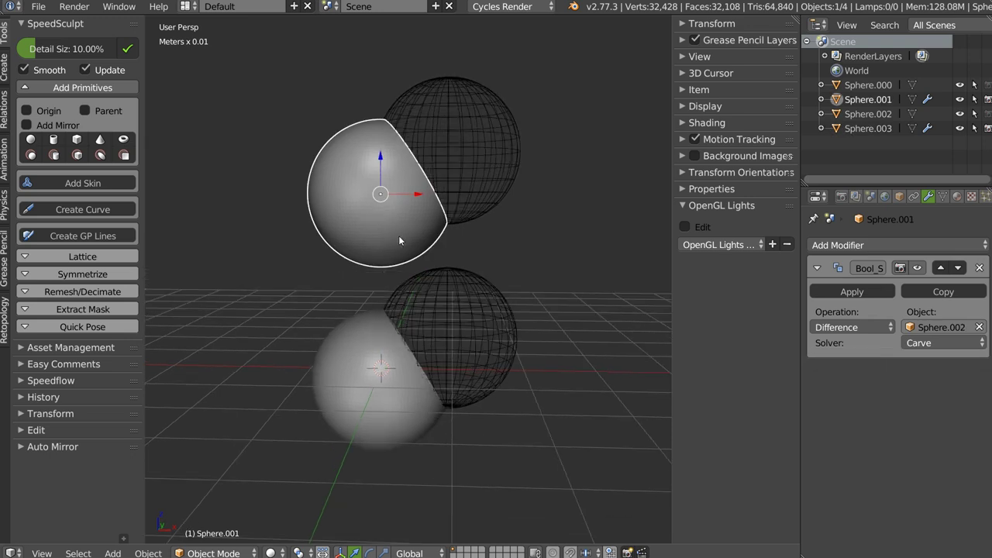
key(KP_1)
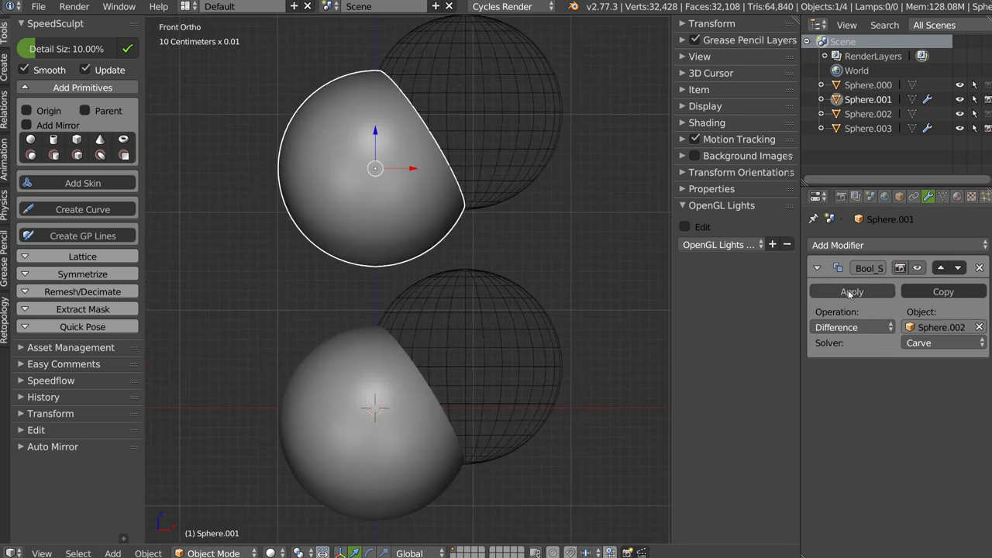
click(850, 293)
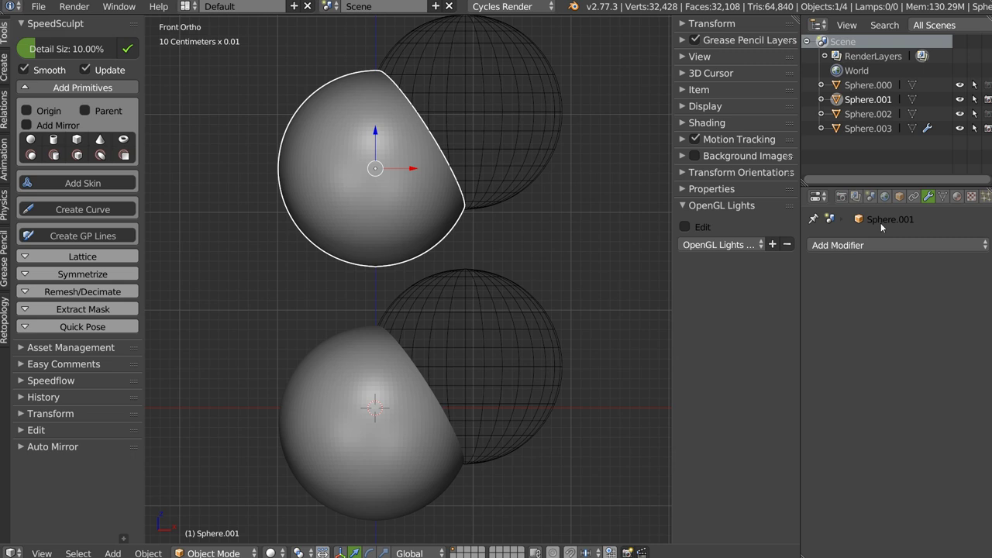
right_click(383, 432)
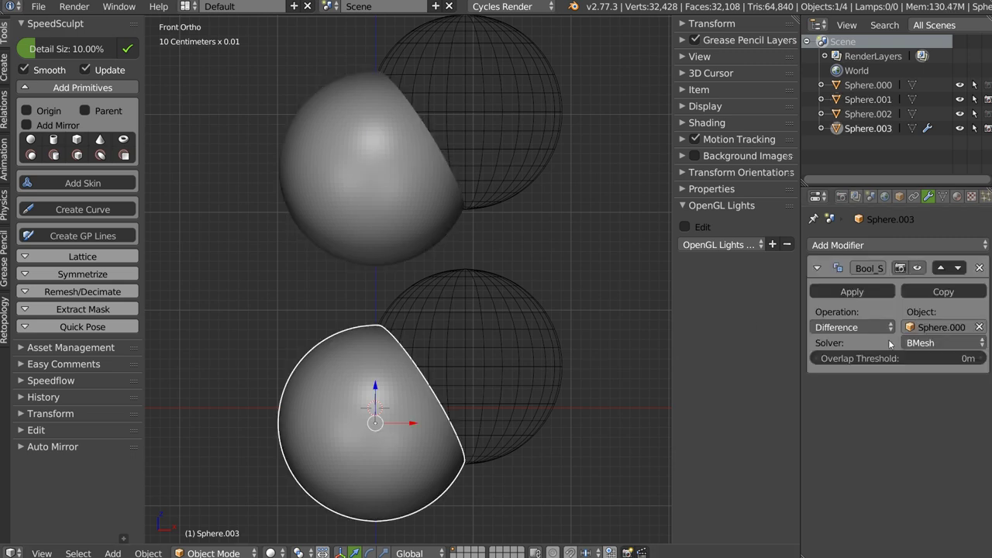
click(860, 292)
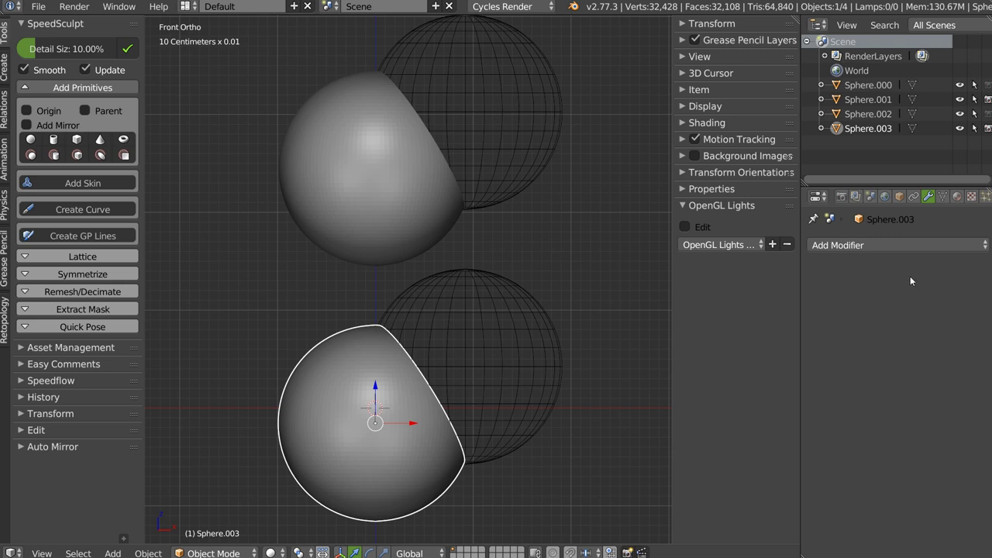
- Delete the two cut spheres Sphere.001 and Sphere.003
scroll(457, 318, down, 2)
shift+right_click(394, 250)
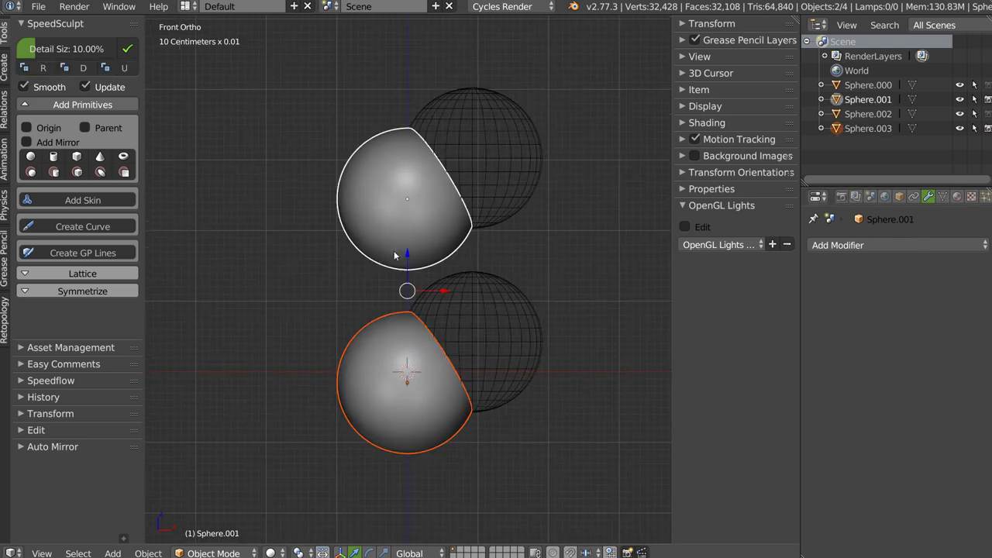
key(x)
click(391, 256)
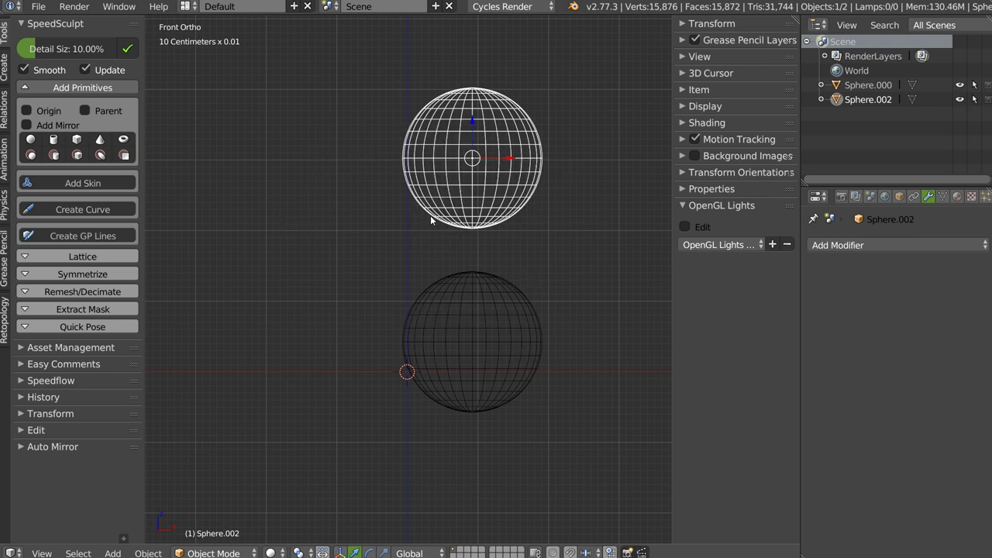
- Set both remaining spheres to Solid display shading
key(space)
click(338, 163)
right_click(473, 304)
key(space)
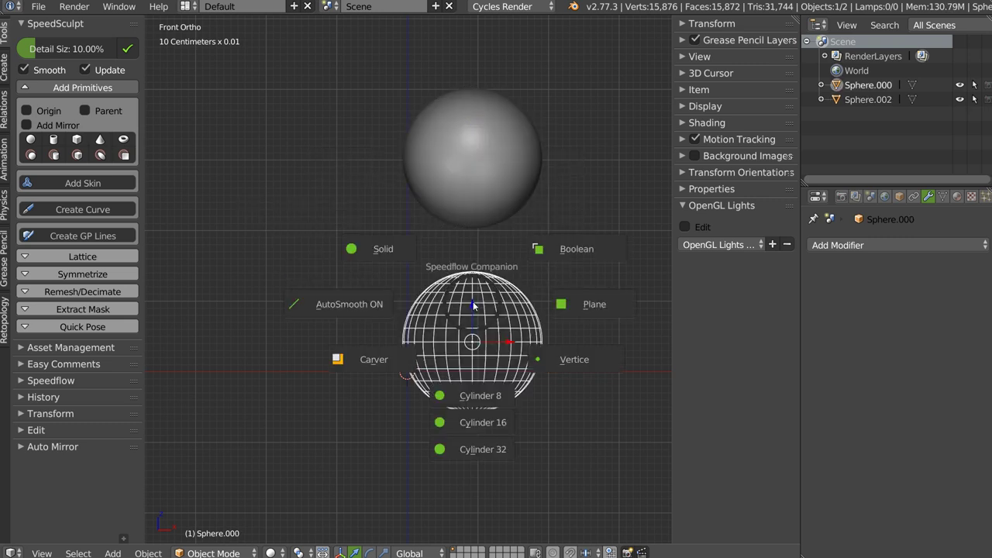
click(399, 246)
- Duplicate the upper sphere into an overlapping copy on its left and delete the lower sphere
right_click(472, 176)
key(shift+d)
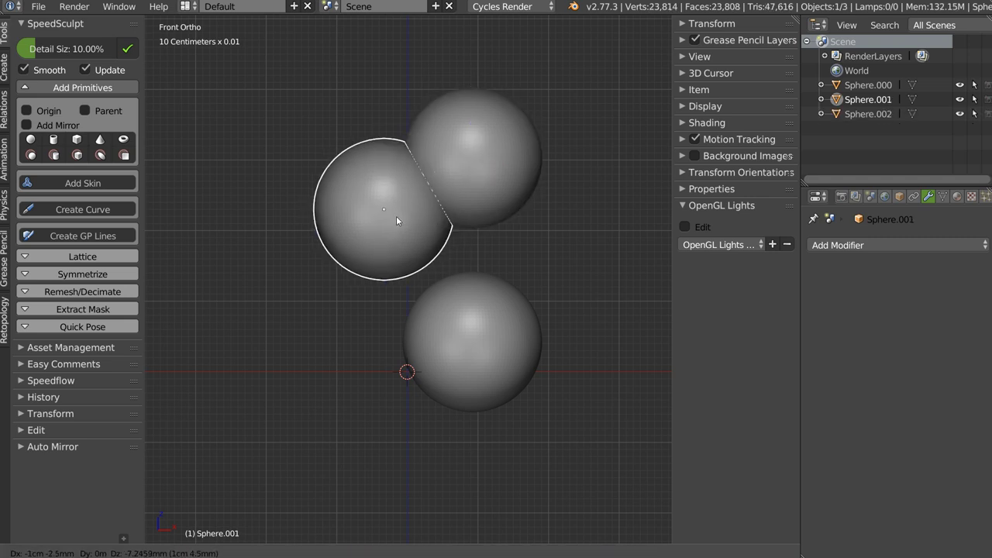
click(393, 216)
right_click(457, 334)
key(Delete)
- Duplicate the overlapping sphere pair and place the copy below the original
right_click(457, 221)
shift+right_click(444, 185)
key(shift+d)
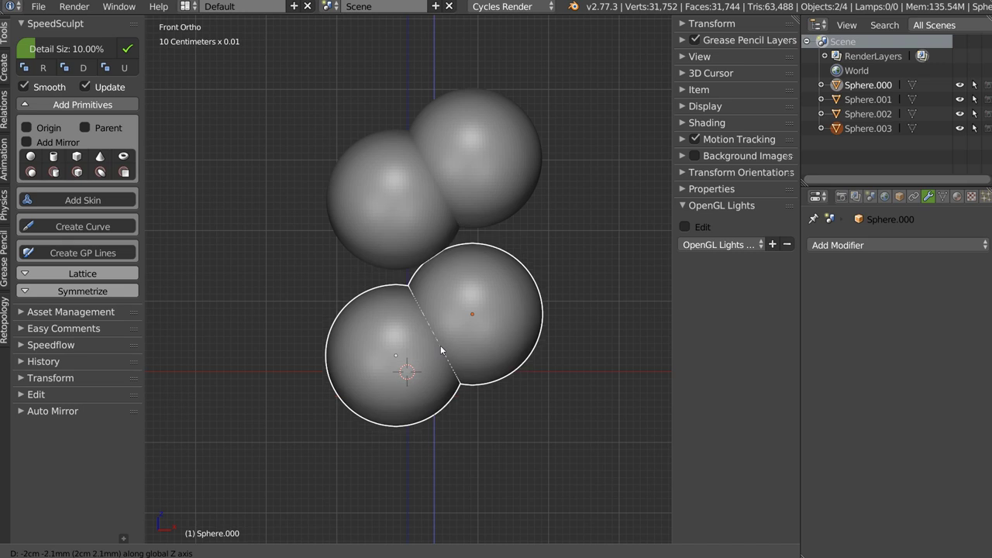
click(446, 376)
- Select all four spheres, add a level-2 Subdivision Surface, then remove that modifier
right_click(416, 220)
right_click(449, 355)
shift+right_click(448, 359)
shift+right_click(441, 236)
shift+right_click(487, 182)
key(alt+q)
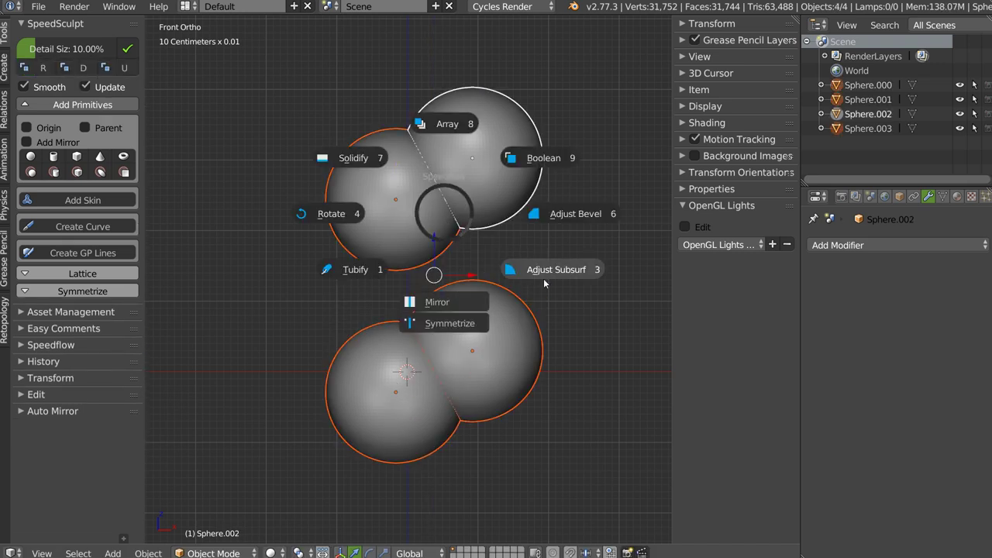
click(543, 276)
key(shift)
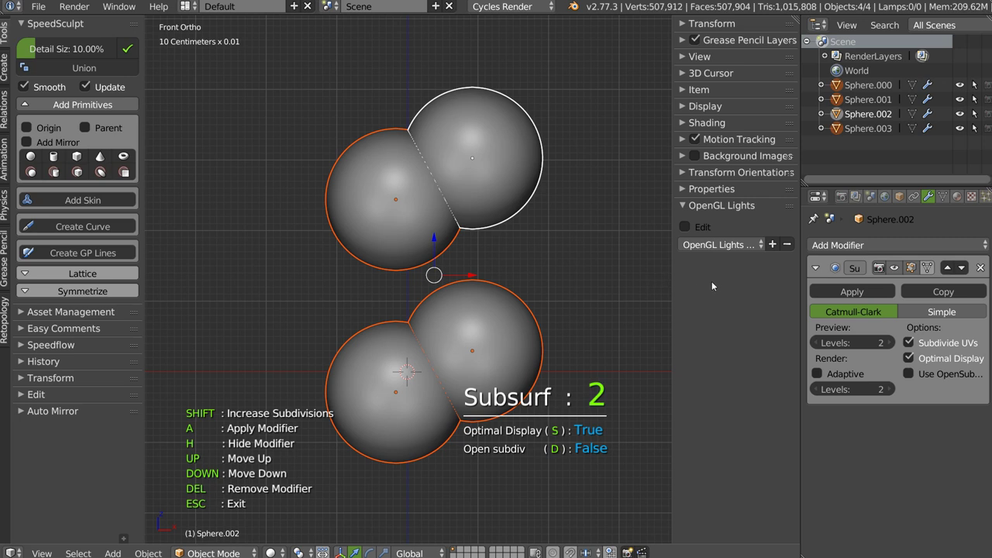
key(Delete)
right_click(491, 201)
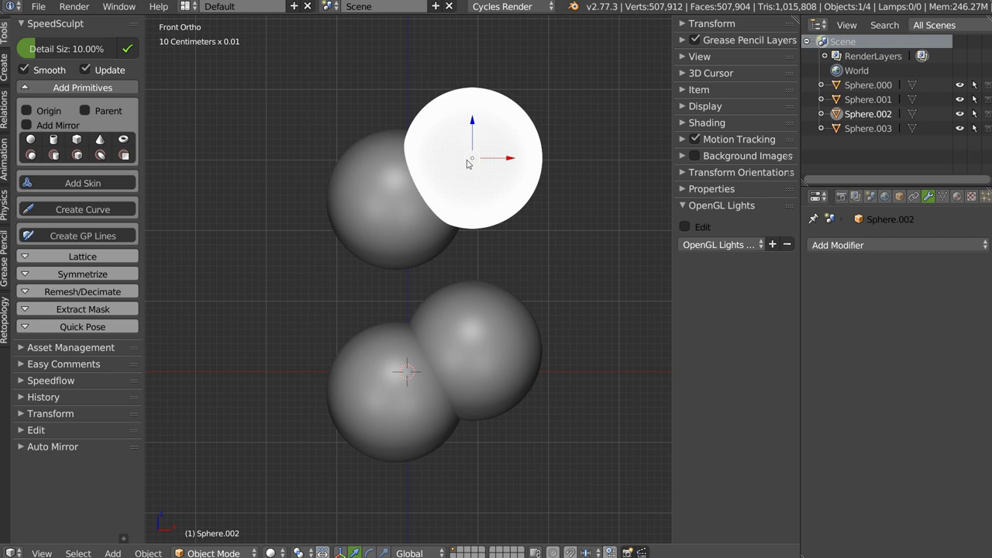
- Cut the upper-left sphere with a Boolean difference using the upper-right sphere
shift+right_click(425, 231)
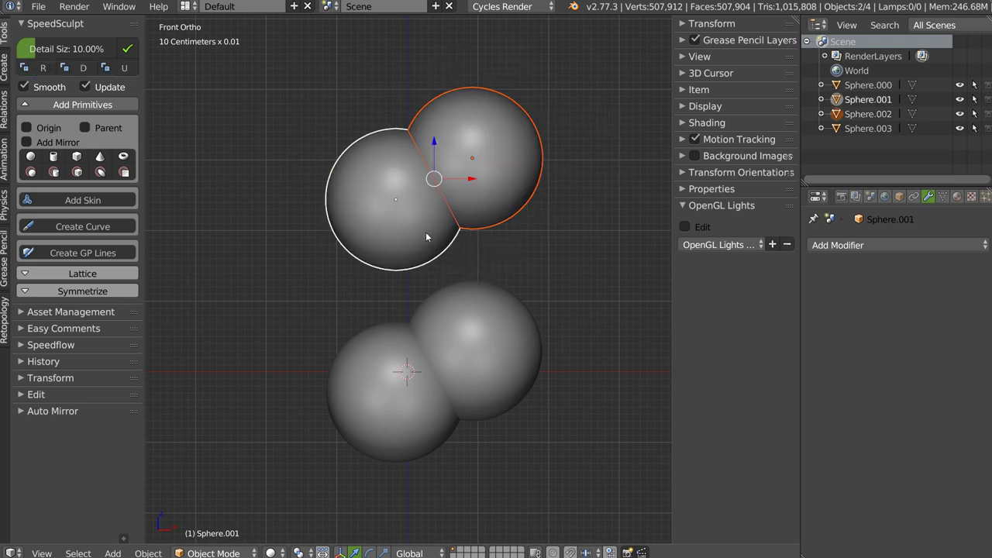
key(alt+q)
click(563, 205)
key(Escape)
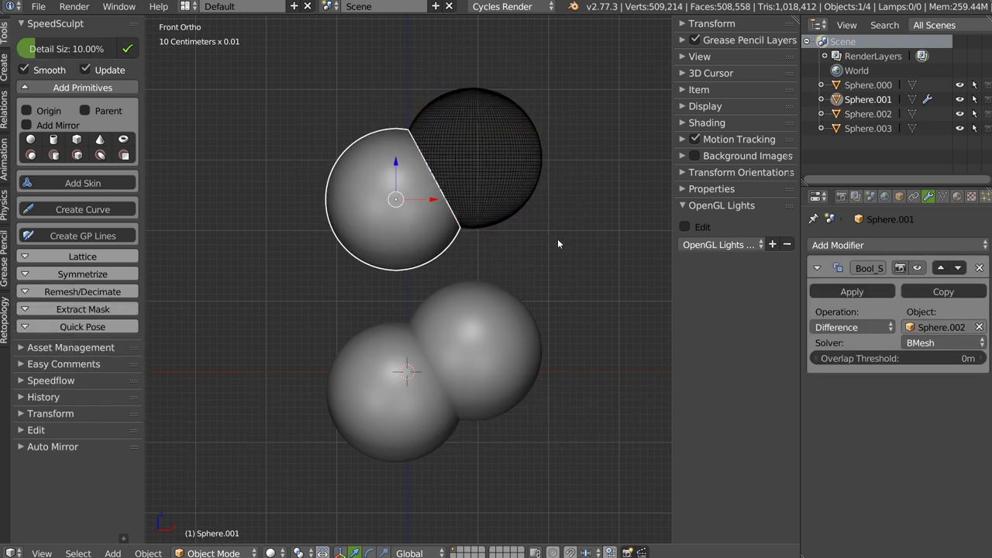
- Cut the lower-left sphere with a Boolean difference using the lower-right sphere
right_click(481, 333)
shift+right_click(411, 395)
key(alt+q)
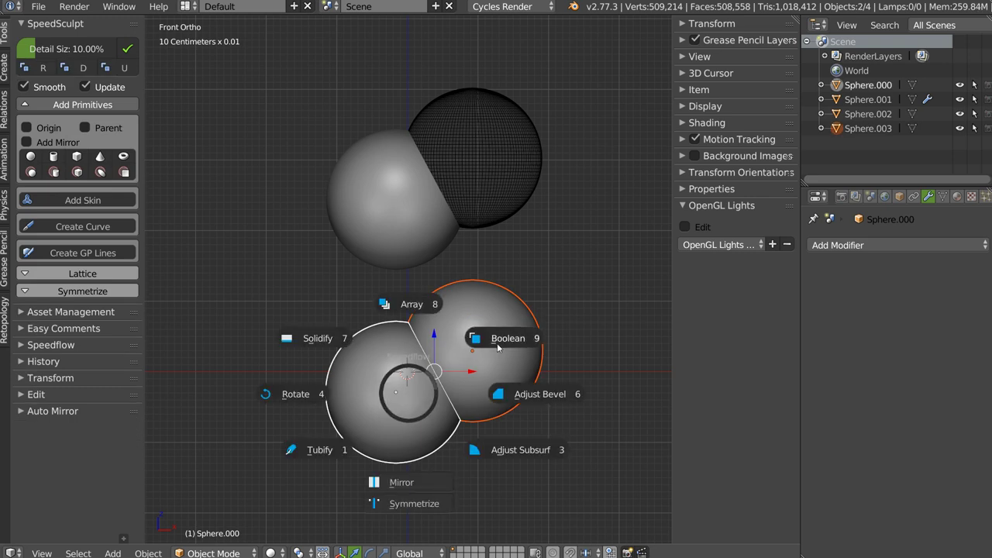
click(497, 342)
key(Escape)
- Switch the upper-left sphere's Boolean solver to Carve
right_click(404, 206)
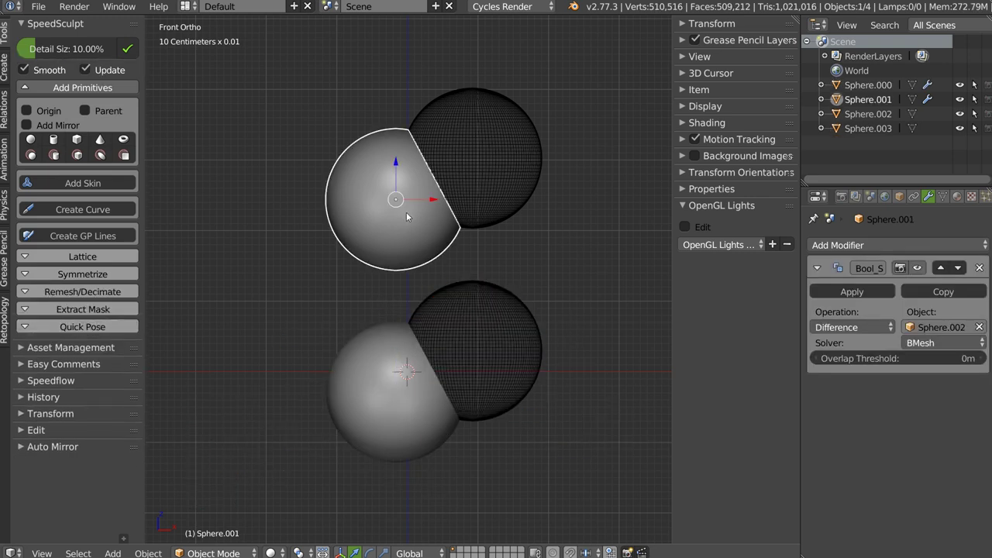
click(939, 342)
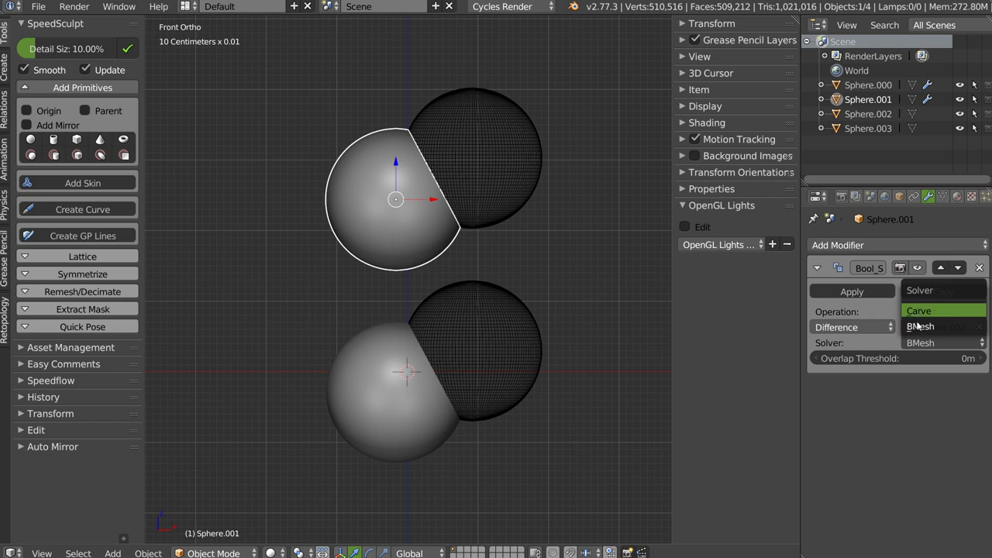
click(916, 321)
drag(889, 316, 895, 328)
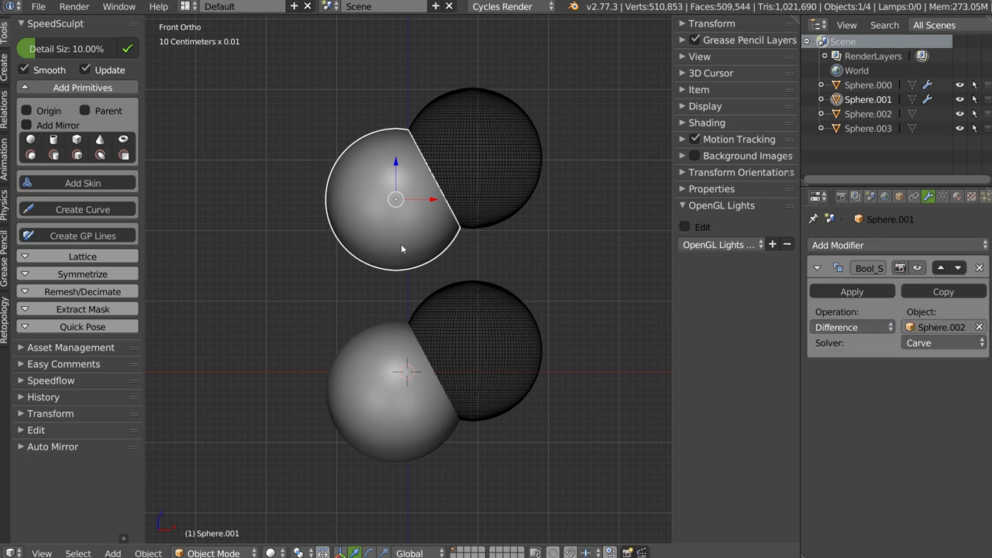
- Apply the Boolean modifiers on the upper-left (Carve) and lower-left cut spheres
right_click(393, 376)
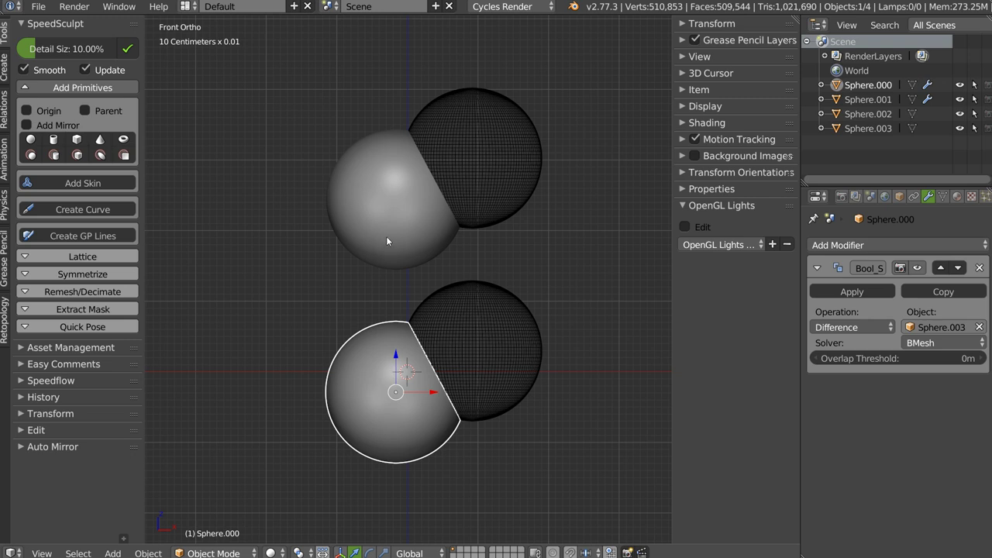
right_click(395, 203)
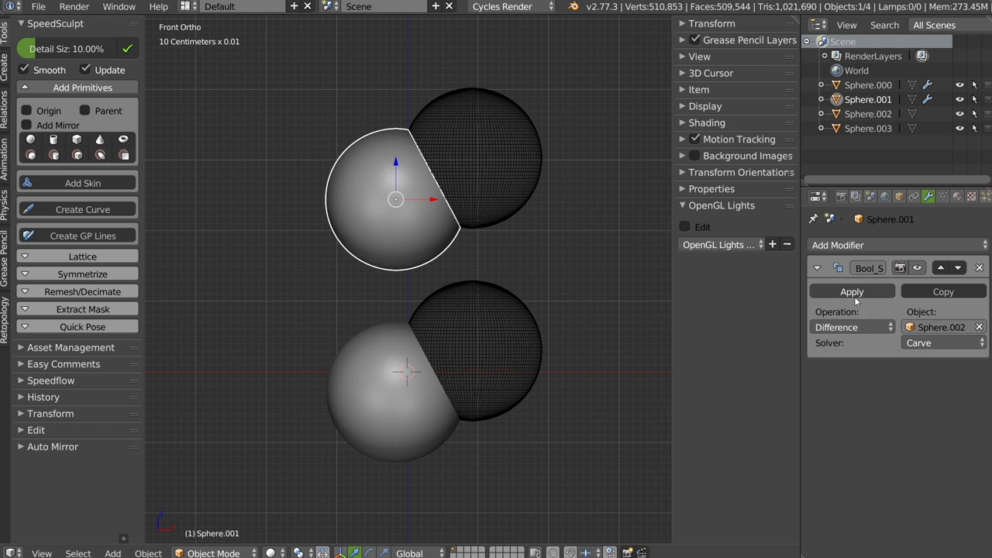
click(816, 291)
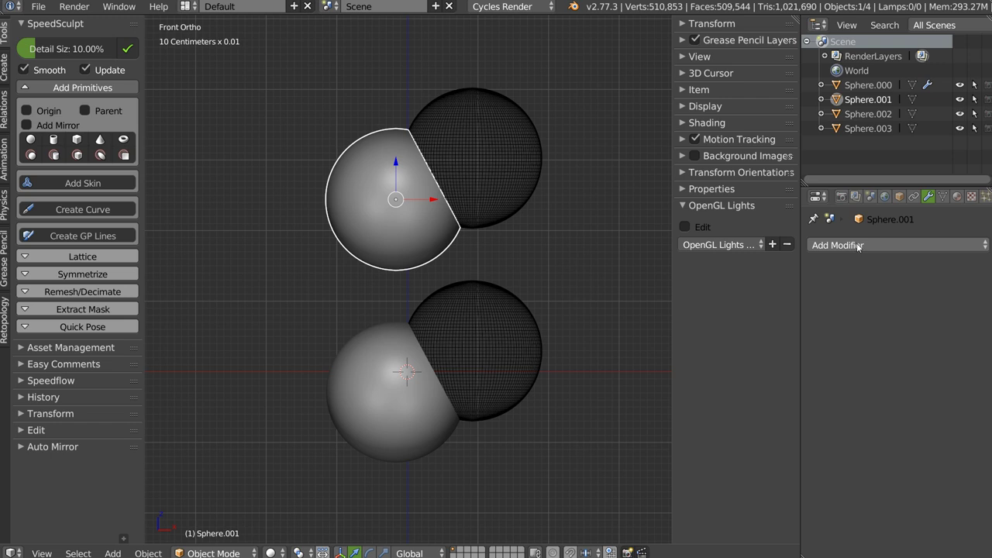
right_click(363, 399)
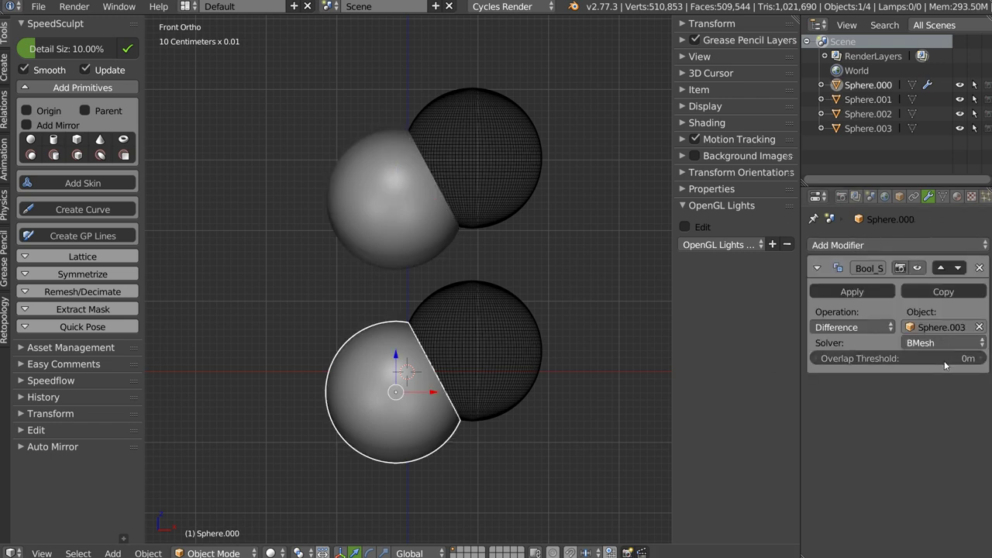
click(852, 292)
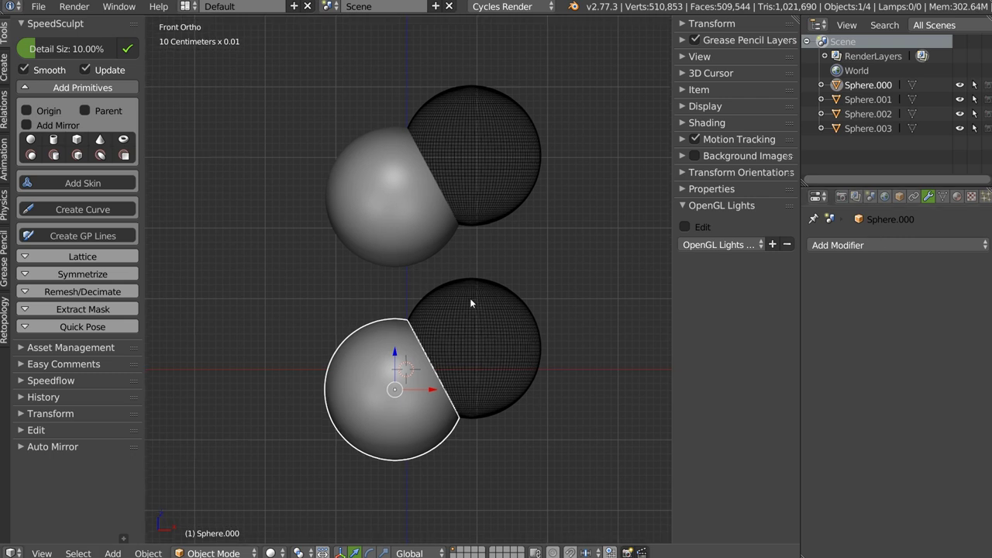
shift+middle_drag(470, 298, 519, 229)
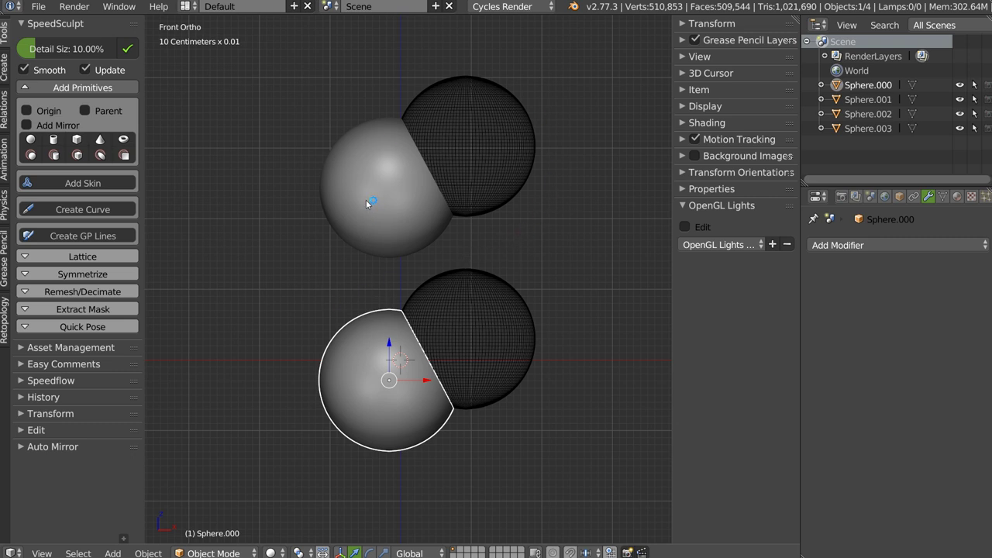
- Orbit from Front Ortho into a tilted User Perspective view of both cut sphere pairs
mouse_move(414, 161)
middle_down()
mouse_move(354, 219)
mouse_move(397, 219)
mouse_move(333, 148)
middle_up()
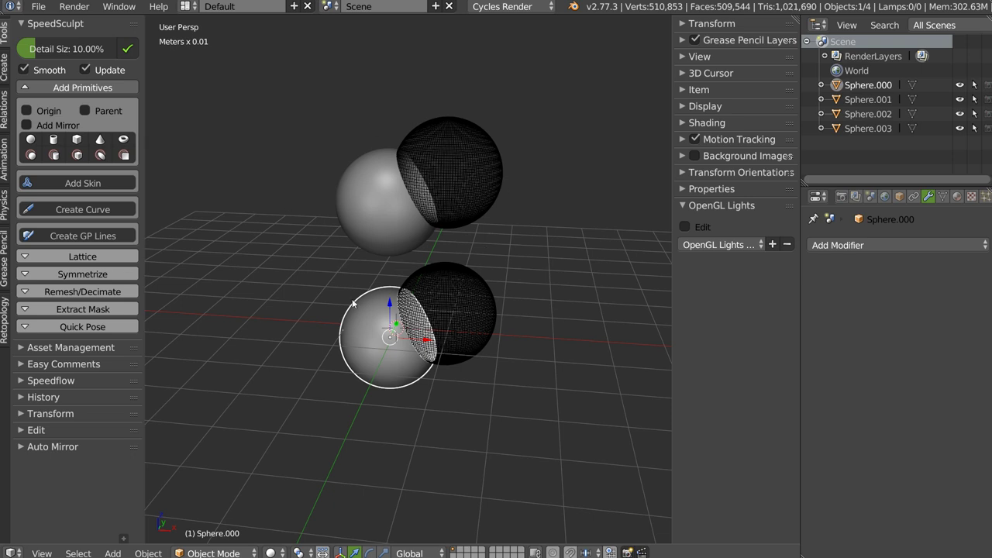
middle_drag(337, 238, 327, 236)
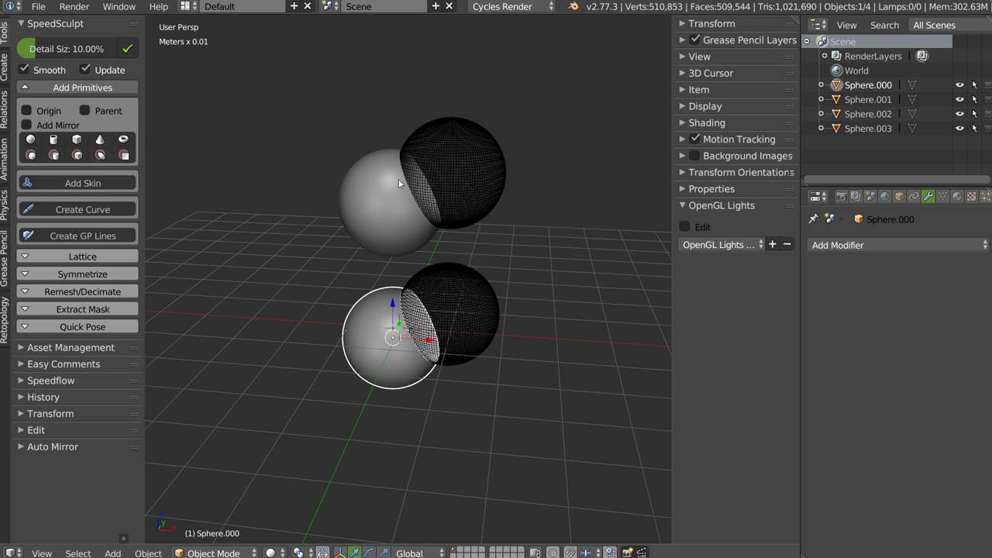
mouse_move(398, 182)
middle_down()
mouse_move(380, 177)
mouse_move(393, 191)
mouse_move(372, 189)
middle_up()
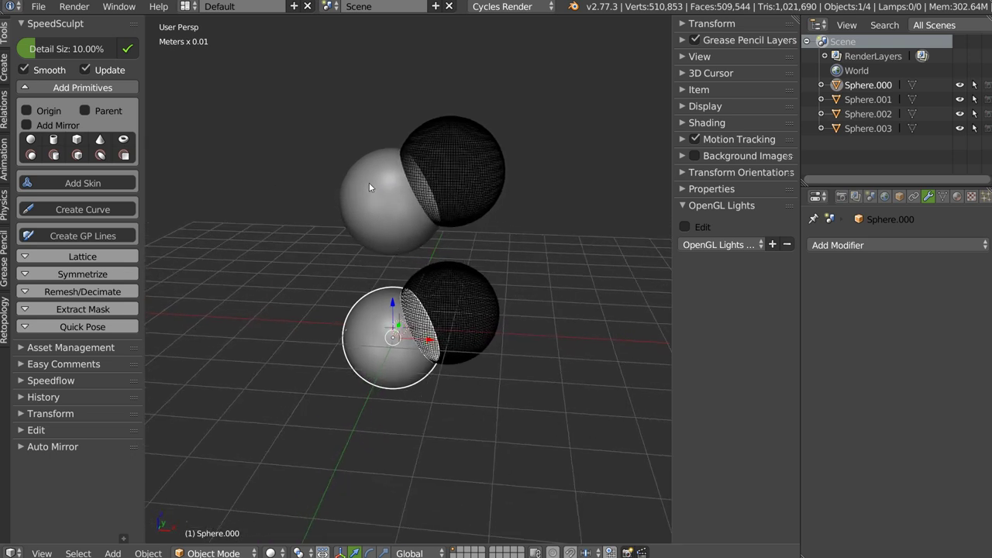
middle_drag(401, 122, 399, 194)
middle_drag(380, 228, 375, 194)
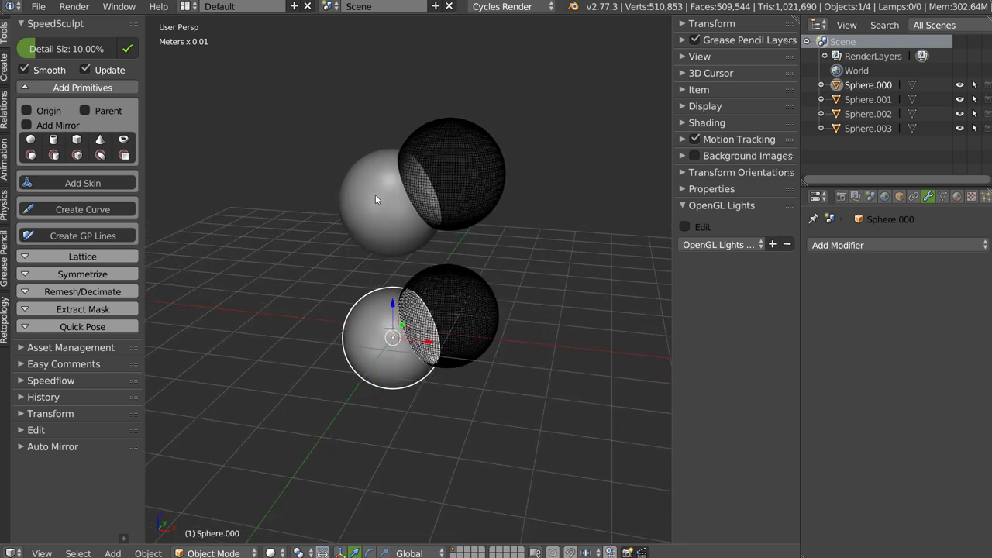